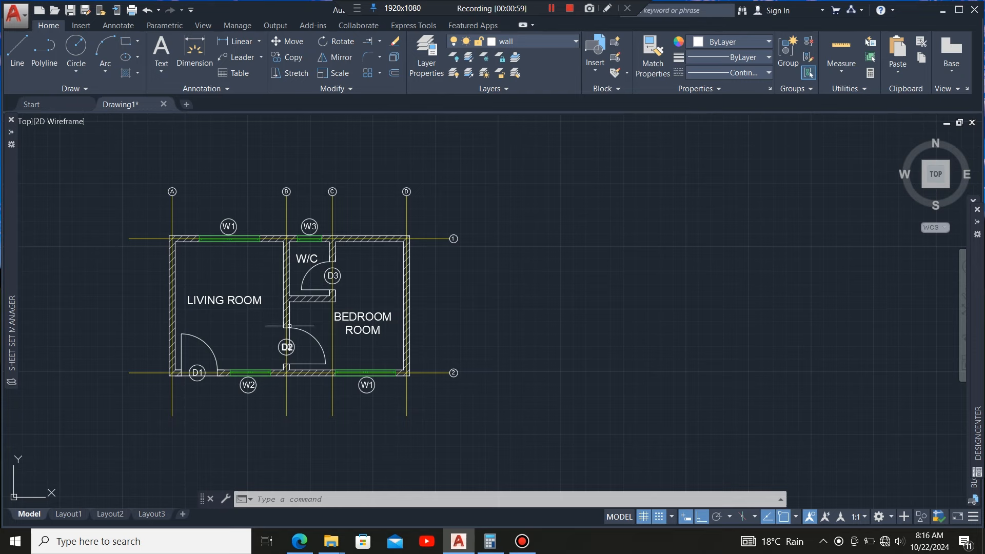
pyautogui.scroll(2, 251, 249)
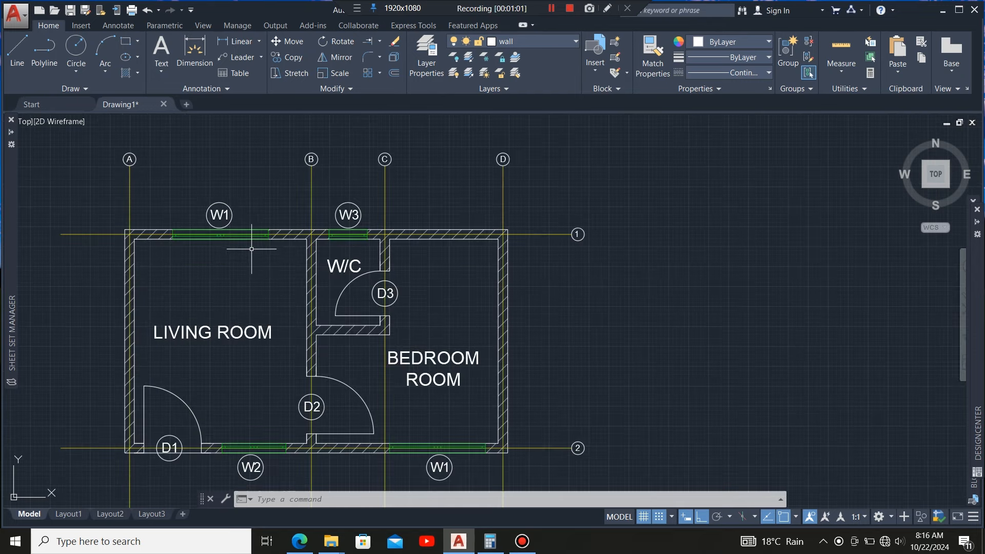
pyautogui.scroll(-2, 363, 218)
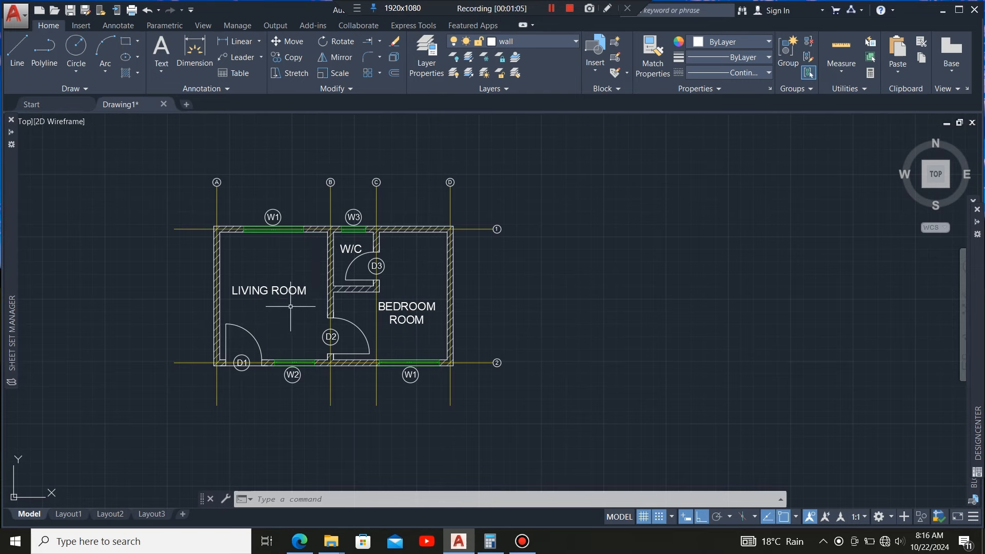
pyautogui.scroll(2, 295, 300)
pyautogui.scroll(-2, 278, 300)
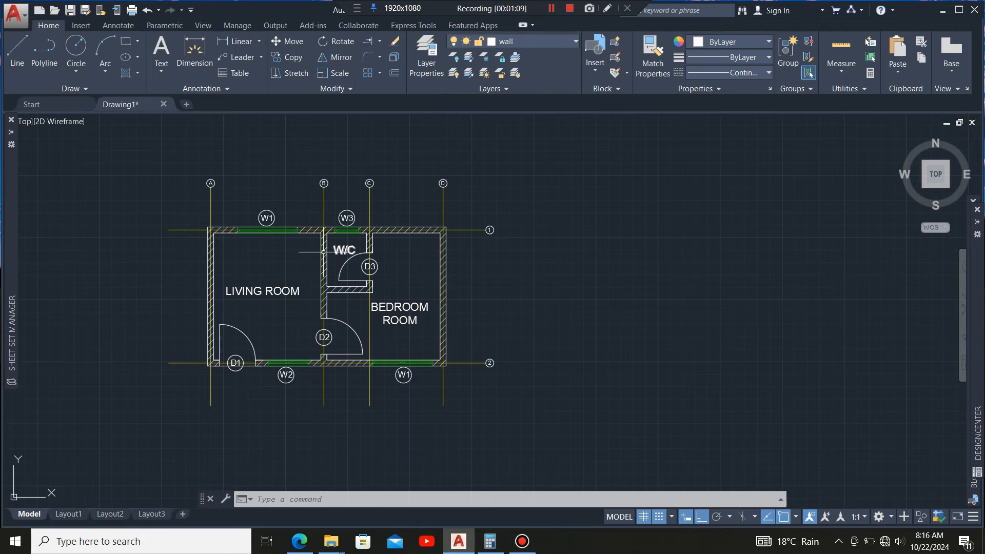
pyautogui.scroll(2, 217, 224)
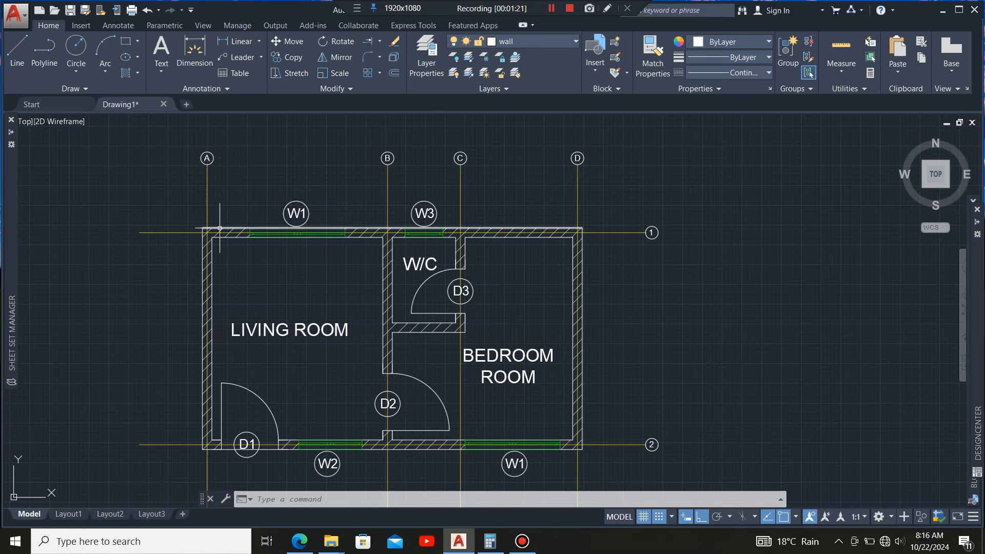
# - Offset the outer line of the wall along grid 1 outward by 600, above the floor plan
pyautogui.click(221, 228)
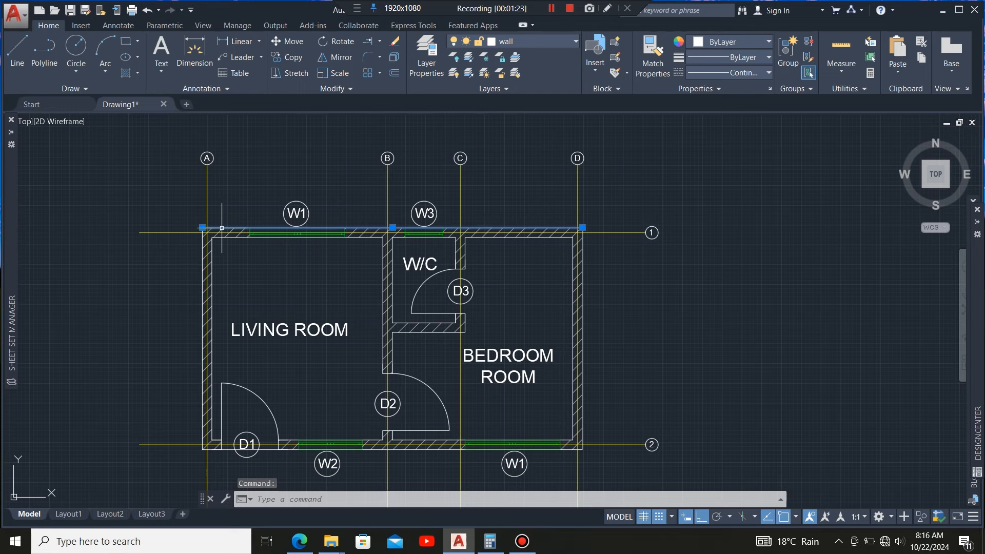
pyautogui.click(394, 73)
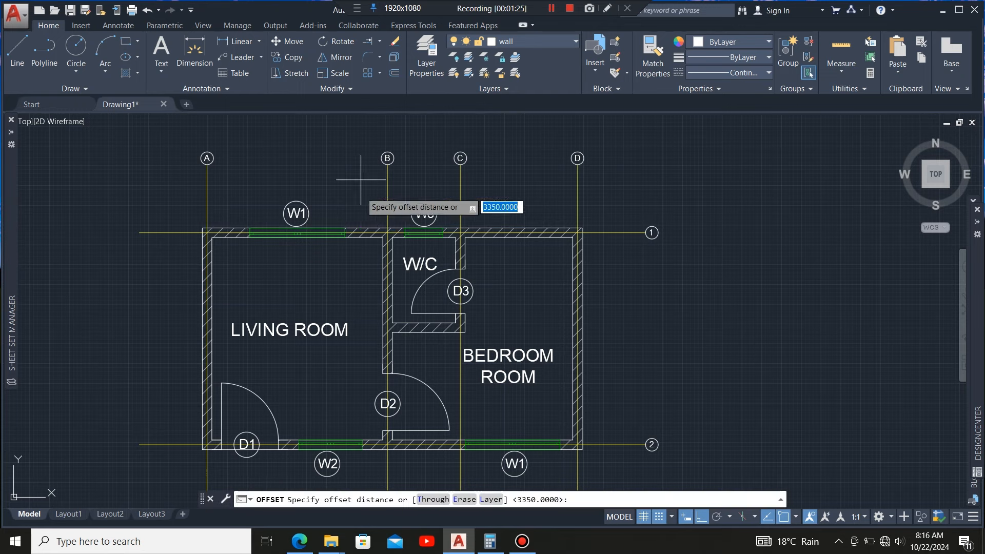
pyautogui.click(365, 227)
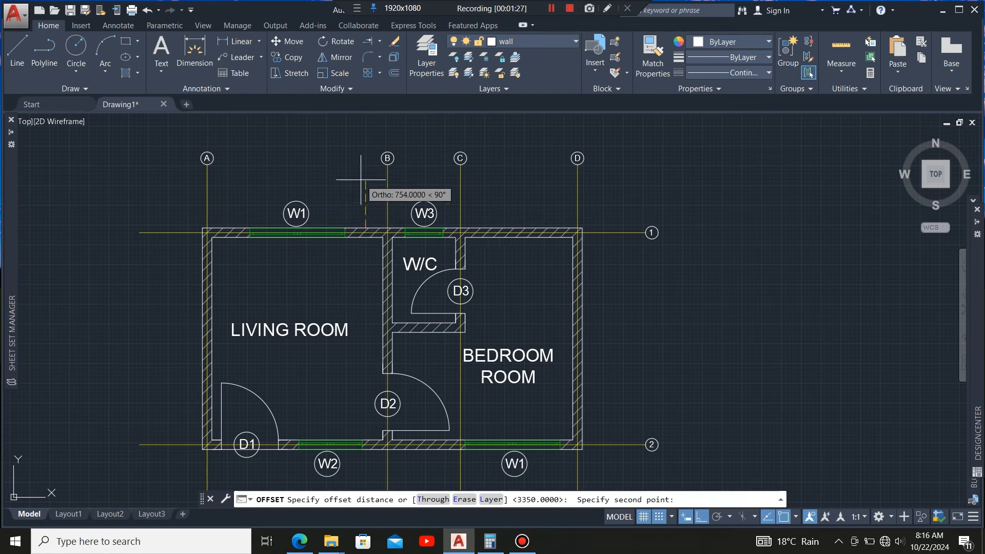
pyautogui.write('600')
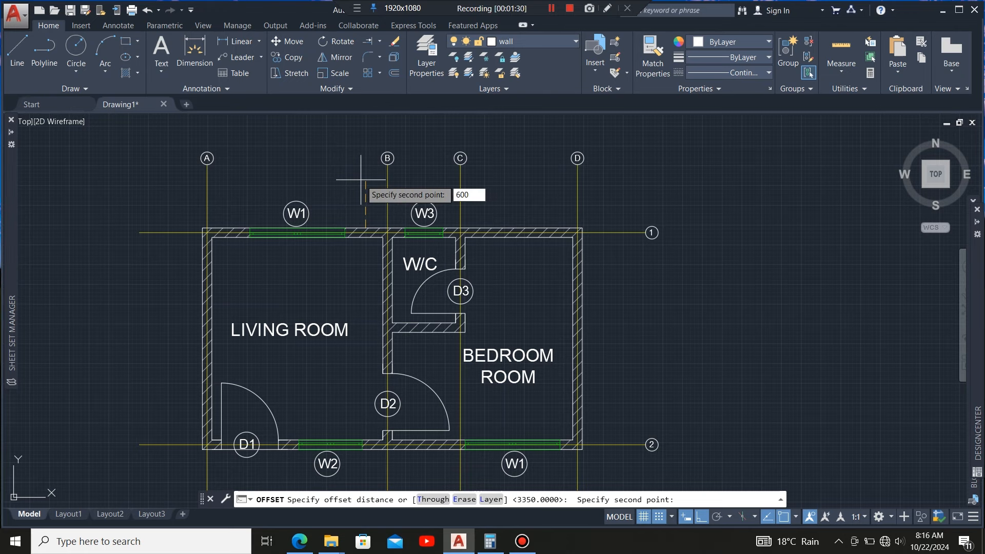
pyautogui.press('Return')
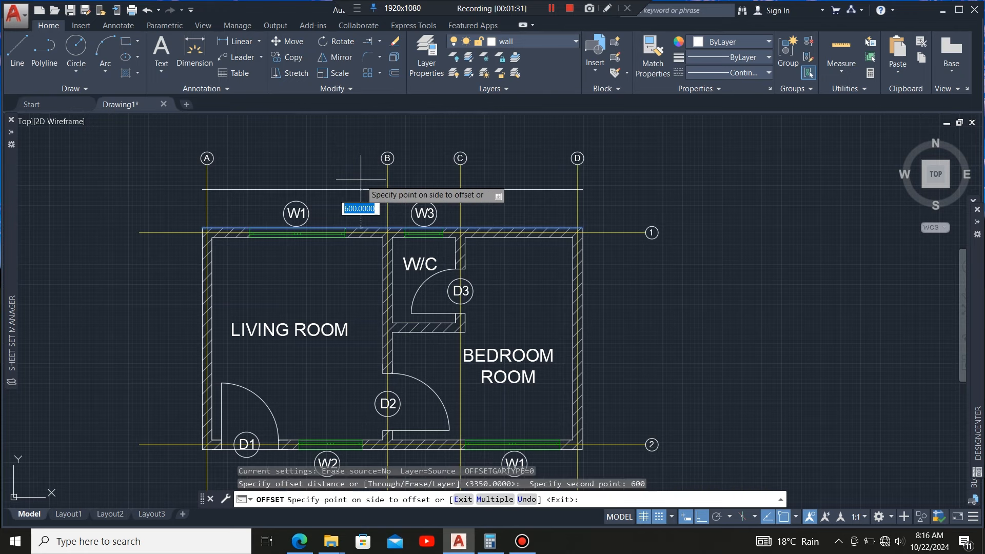
pyautogui.click(362, 179)
pyautogui.scroll(-1, 231, 193)
pyautogui.scroll(1, 477, 251)
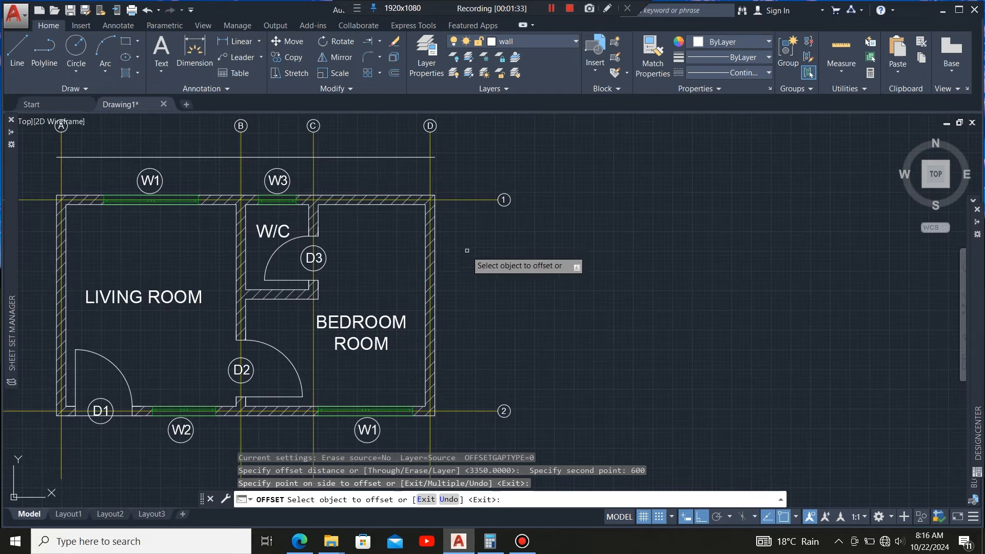
# - Offset the outer wall lines on the bedroom side, along grid 2 and on the living room side outward by 600
pyautogui.click(435, 259)
pyautogui.click(485, 264)
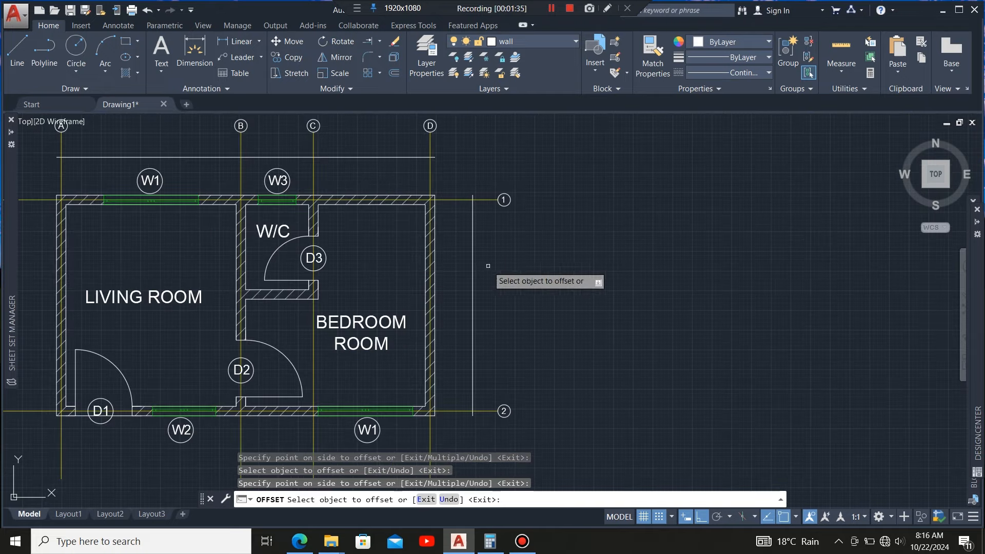
pyautogui.scroll(-3, 457, 323)
pyautogui.scroll(3, 402, 314)
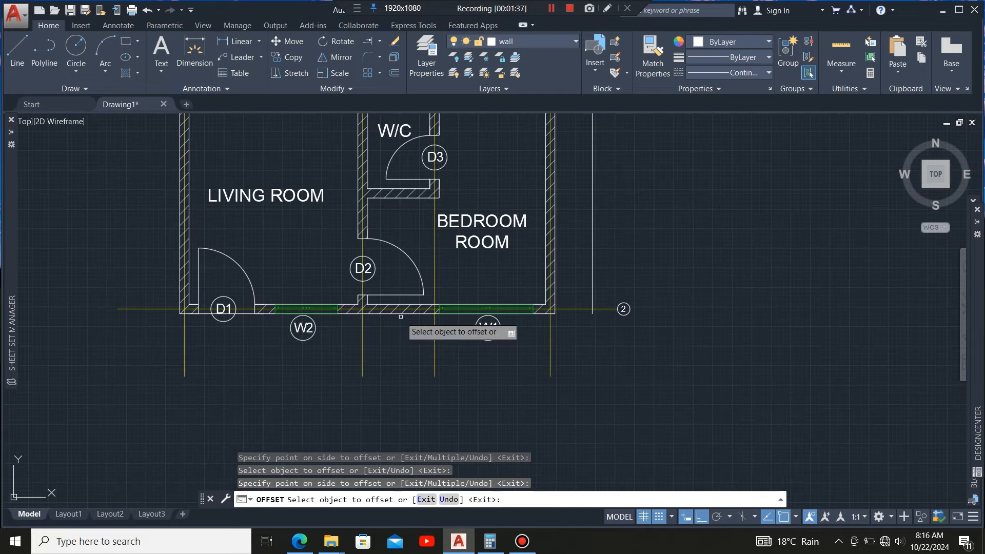
pyautogui.click(401, 313)
pyautogui.click(365, 353)
pyautogui.scroll(-4, 354, 392)
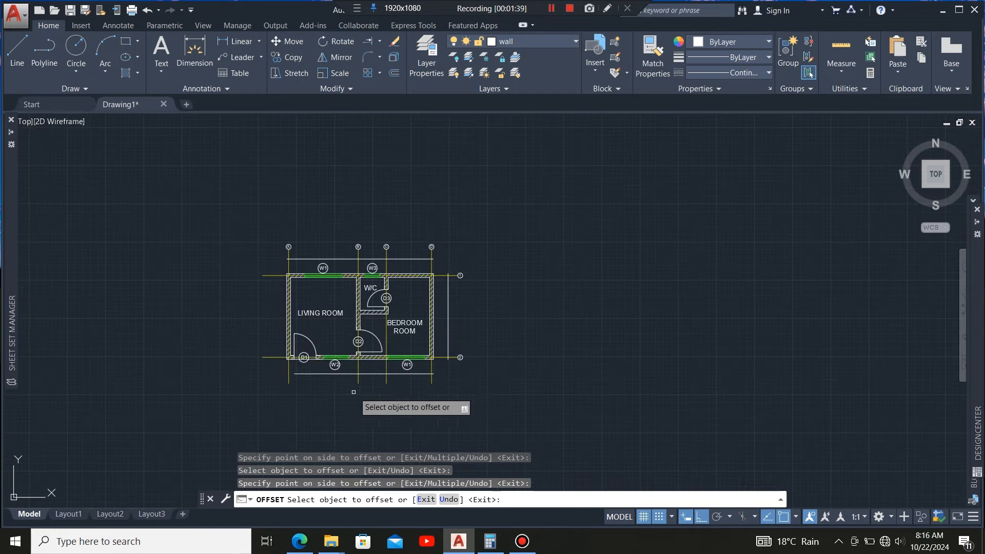
pyautogui.scroll(5, 280, 329)
pyautogui.click(304, 319)
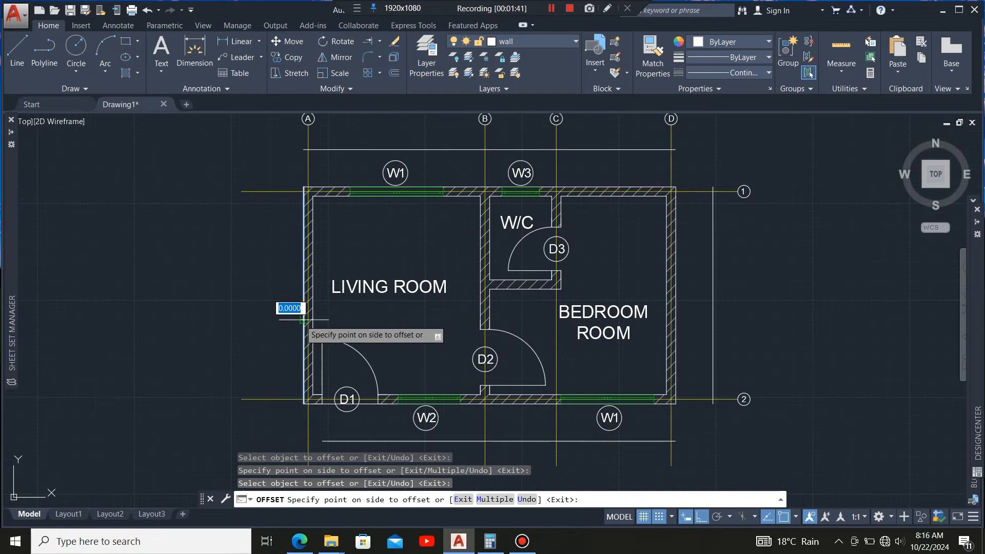
pyautogui.click(267, 319)
pyautogui.scroll(-2, 225, 323)
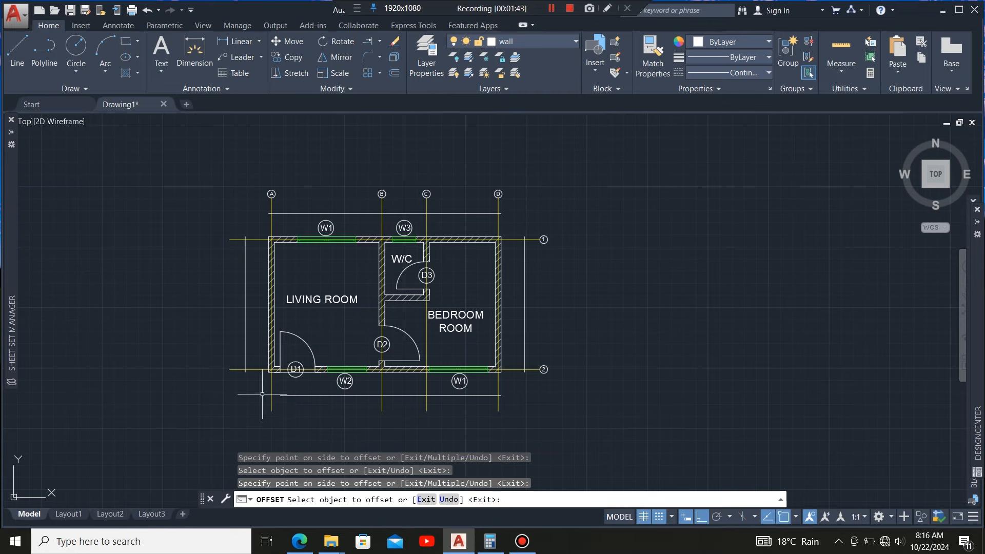
pyautogui.press('Escape')
# - Stretch both ends of the offset line below the plan horizontally, well past the two vertical offset lines
pyautogui.scroll(2, 265, 394)
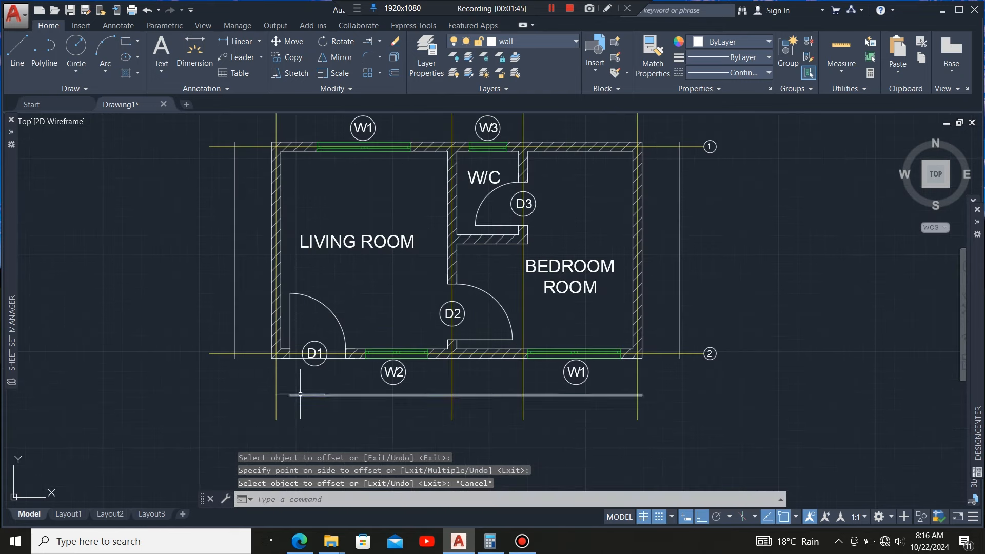
pyautogui.click(289, 395)
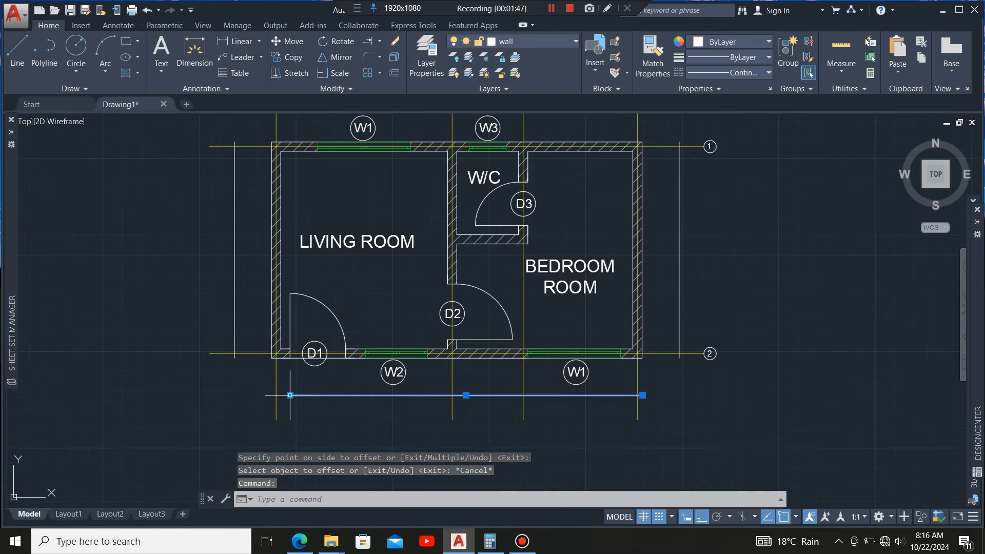
pyautogui.moveTo(290, 395)
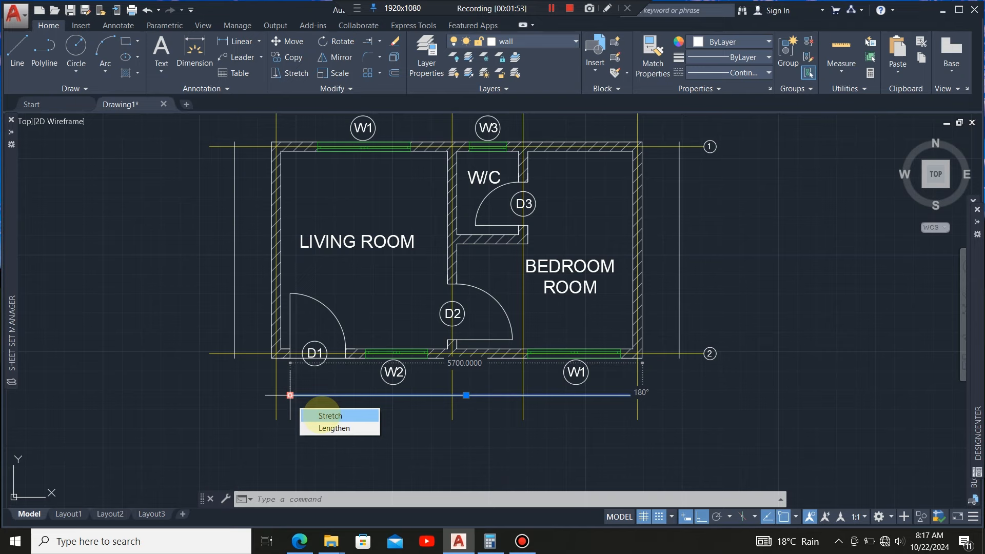
pyautogui.click(321, 413)
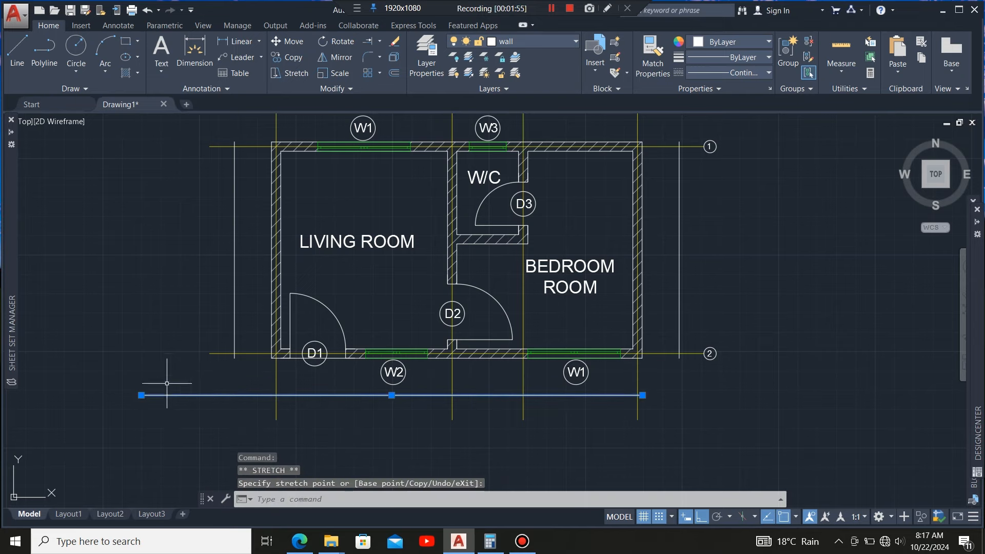
pyautogui.scroll(-1, 167, 384)
pyautogui.scroll(1, 493, 392)
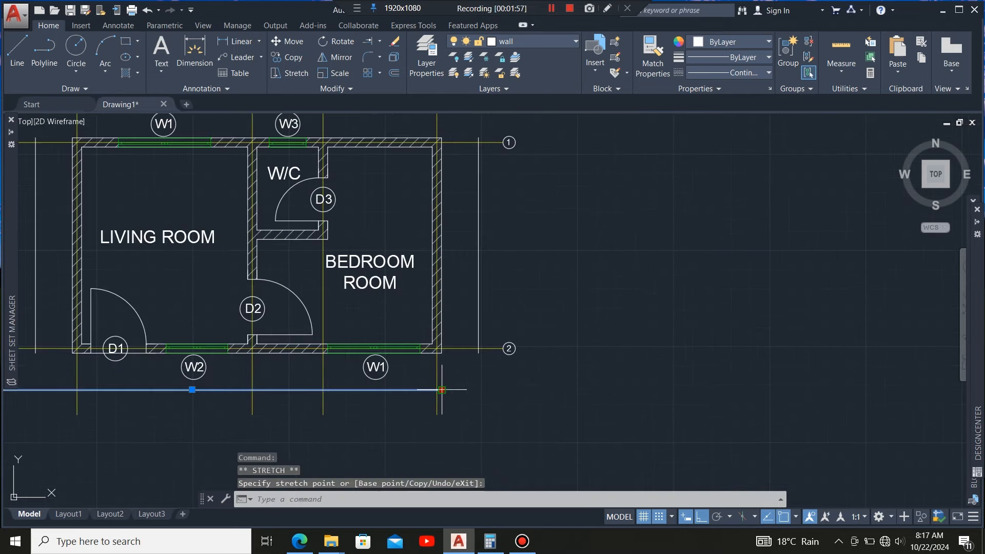
pyautogui.click(566, 400)
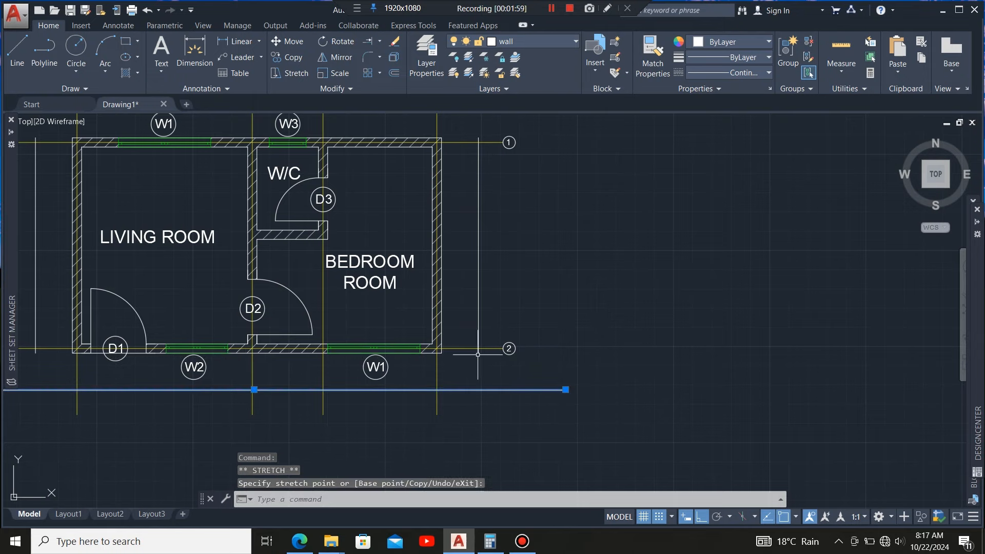
# - Stretch the vertical offset line beside the bedroom past the horizontal offset lines above and below the plan
pyautogui.click(478, 336)
pyautogui.click(478, 353)
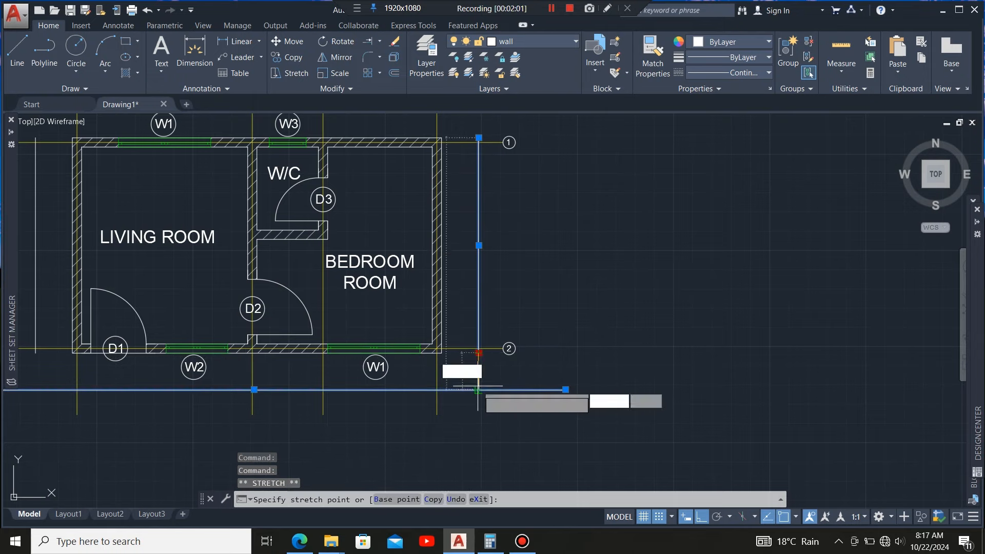
pyautogui.scroll(-4, 480, 406)
pyautogui.scroll(6, 463, 318)
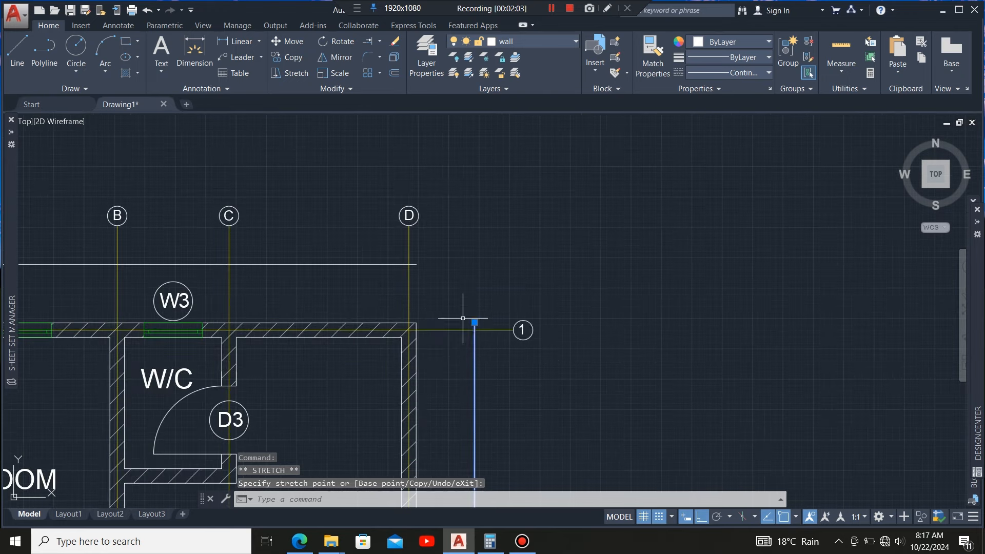
pyautogui.click(475, 234)
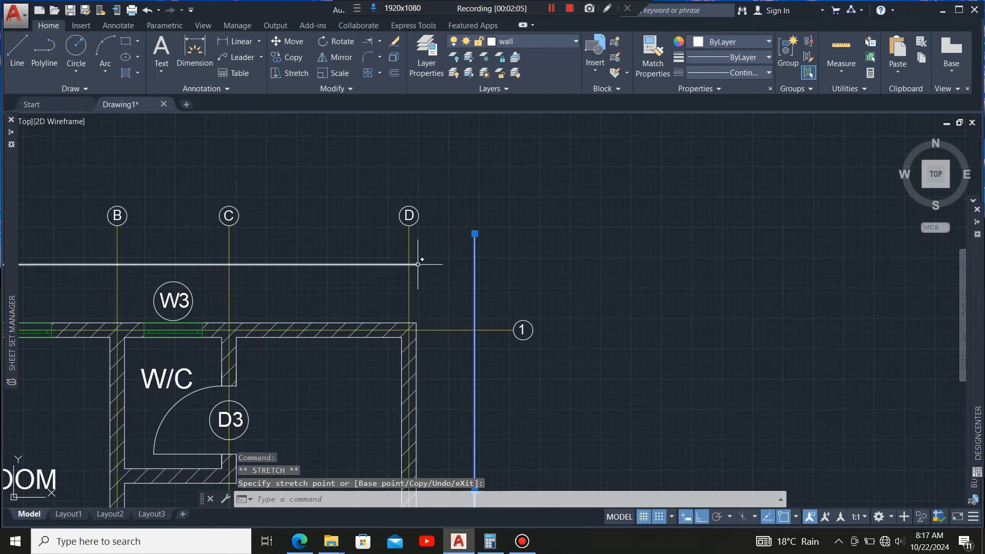
# - Stretch both ends of the offset line above the plan horizontally to reach beyond the two vertical offset lines
pyautogui.click(417, 264)
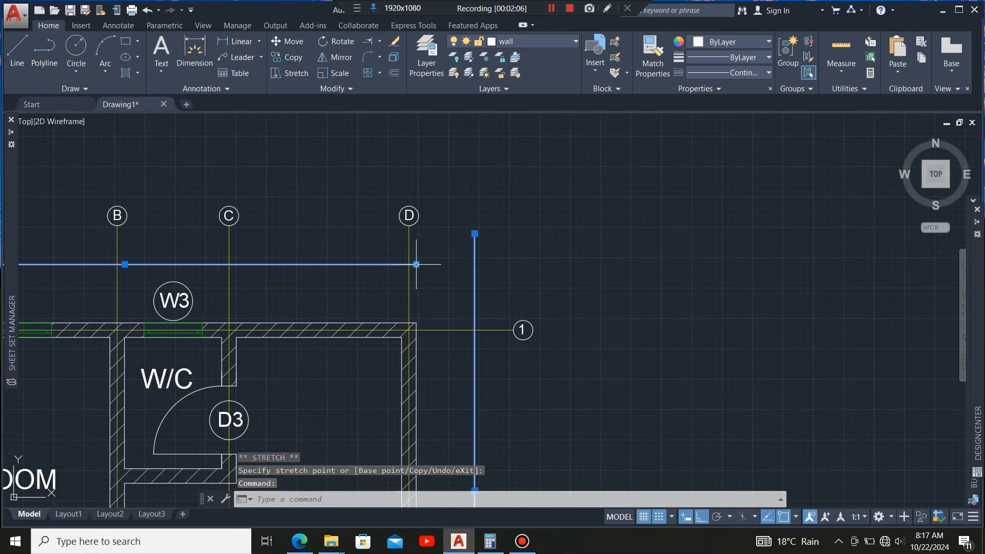
pyautogui.click(475, 264)
pyautogui.scroll(-4, 590, 272)
pyautogui.click(420, 268)
pyautogui.scroll(3, 421, 265)
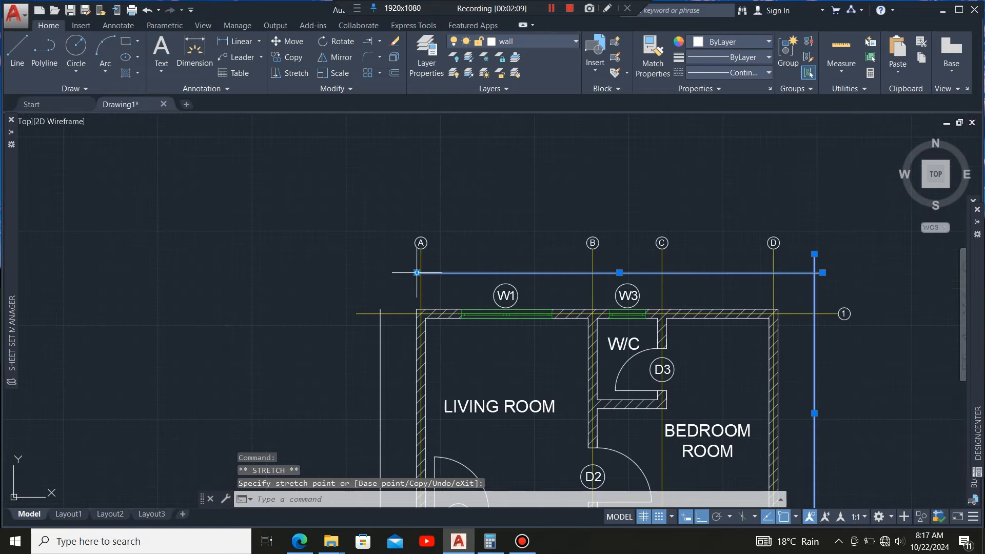
pyautogui.click(339, 269)
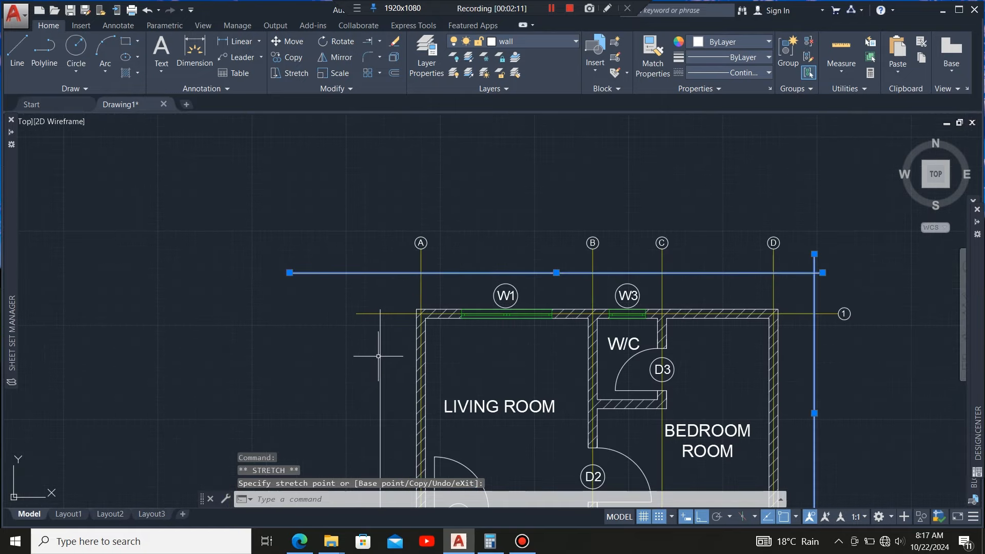
# - Stretch the vertical offset line beside the living room to meet the horizontal offset lines above and below the plan
pyautogui.click(378, 356)
pyautogui.click(381, 309)
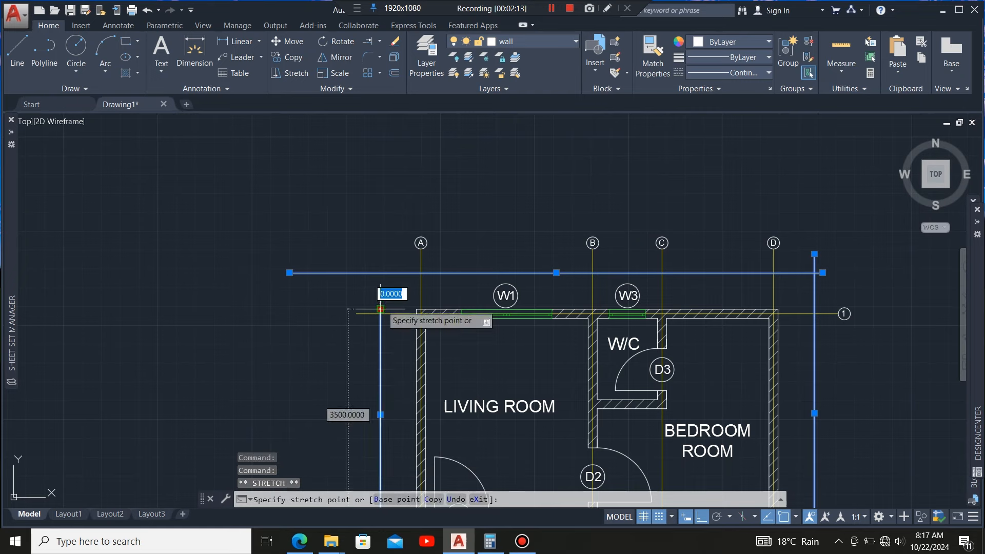
pyautogui.click(381, 272)
pyautogui.scroll(-6, 362, 209)
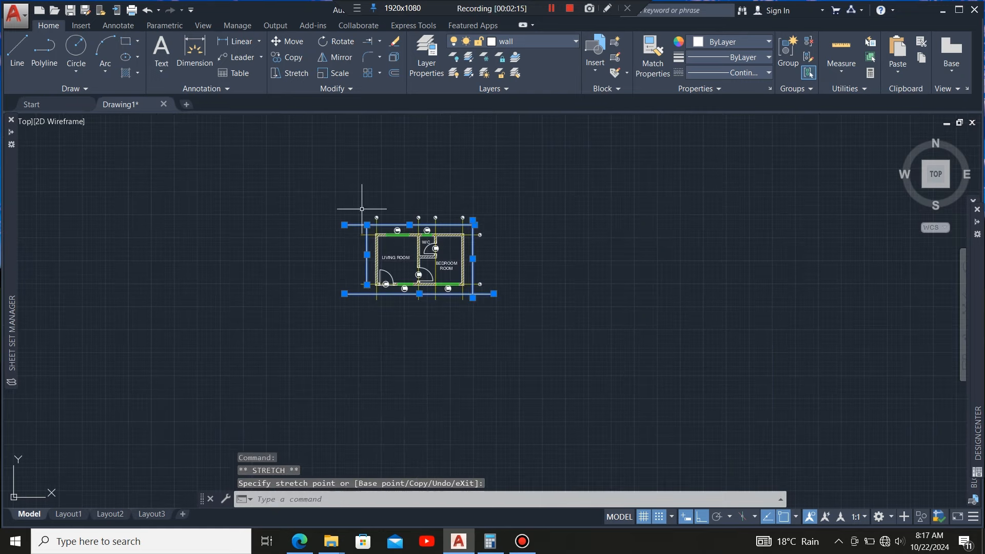
pyautogui.scroll(6, 368, 298)
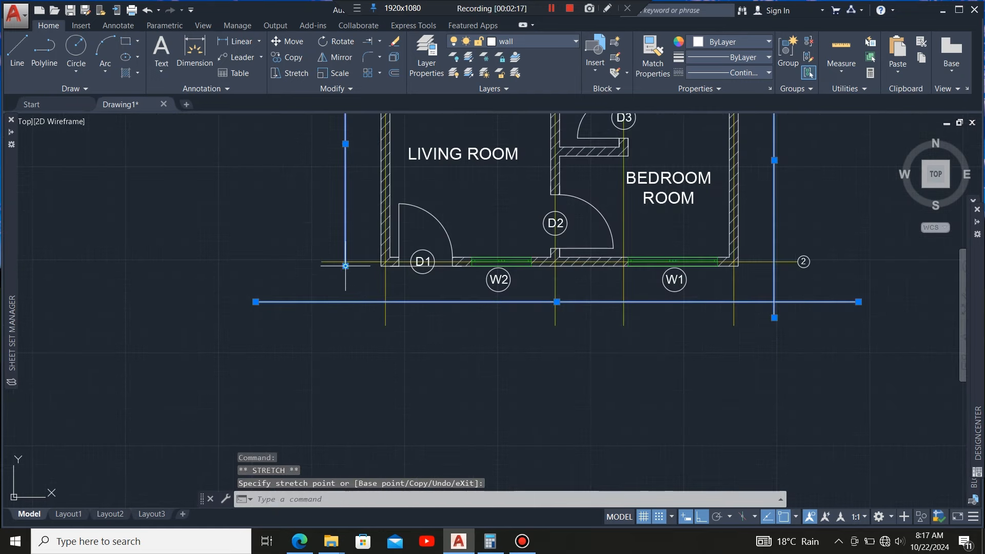
pyautogui.click(344, 302)
# - Trim the overhanging ends of the horizontal offset lines beyond the vertical offset line beside the living room
pyautogui.scroll(-4, 338, 360)
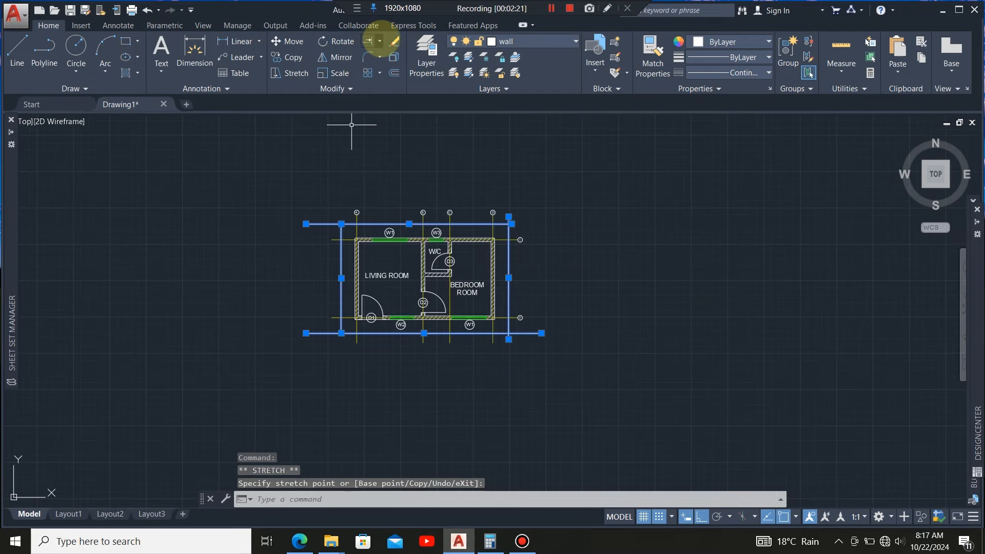
pyautogui.click(380, 41)
pyautogui.click(386, 59)
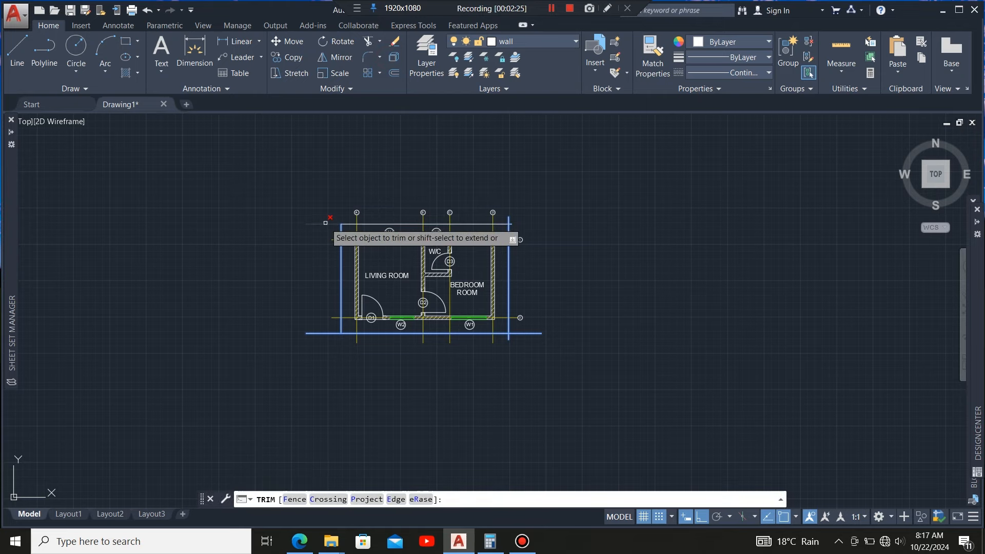
pyautogui.click(326, 223)
pyautogui.scroll(2, 334, 354)
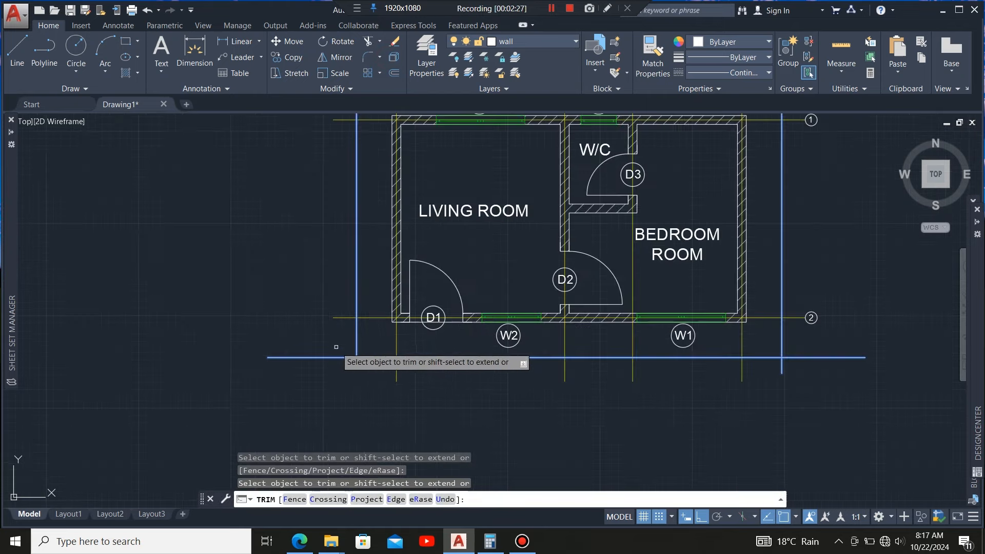
pyautogui.click(337, 350)
pyautogui.click(321, 390)
pyautogui.scroll(-2, 226, 371)
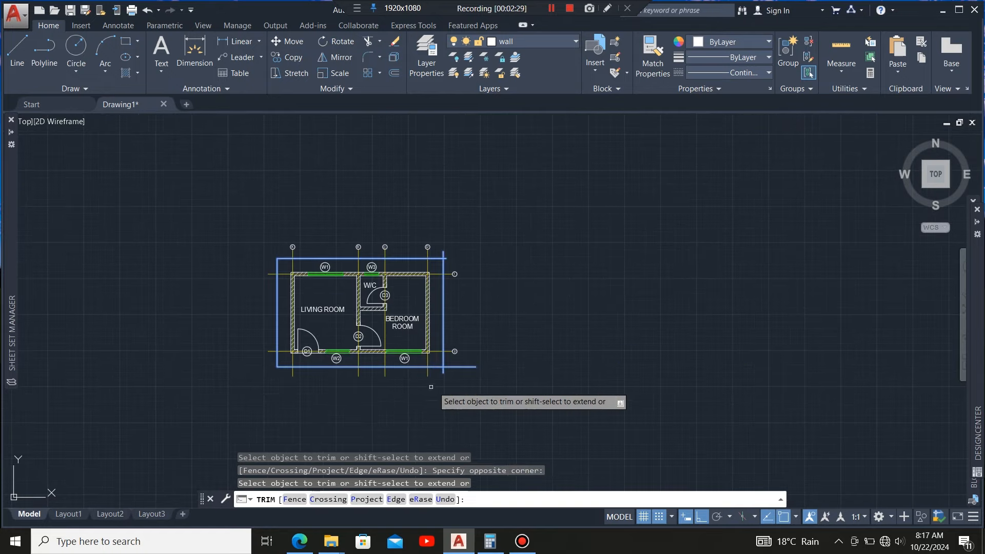
# - Trim the overhanging ends of both offset lines at the outline's corner below the bedroom
pyautogui.scroll(2, 457, 372)
pyautogui.click(458, 375)
pyautogui.click(457, 351)
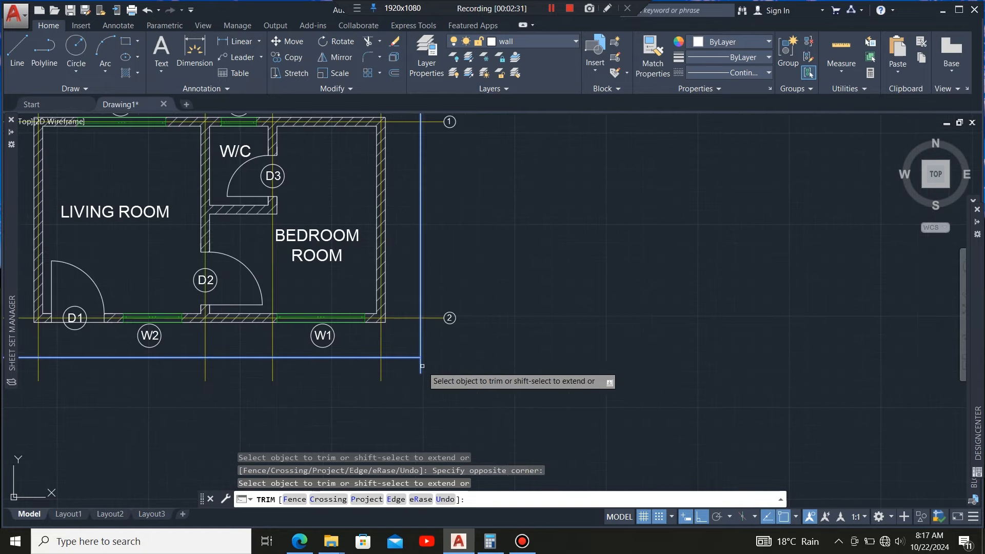
pyautogui.scroll(3, 426, 366)
pyautogui.click(444, 360)
pyautogui.click(387, 384)
pyautogui.scroll(-2, 431, 402)
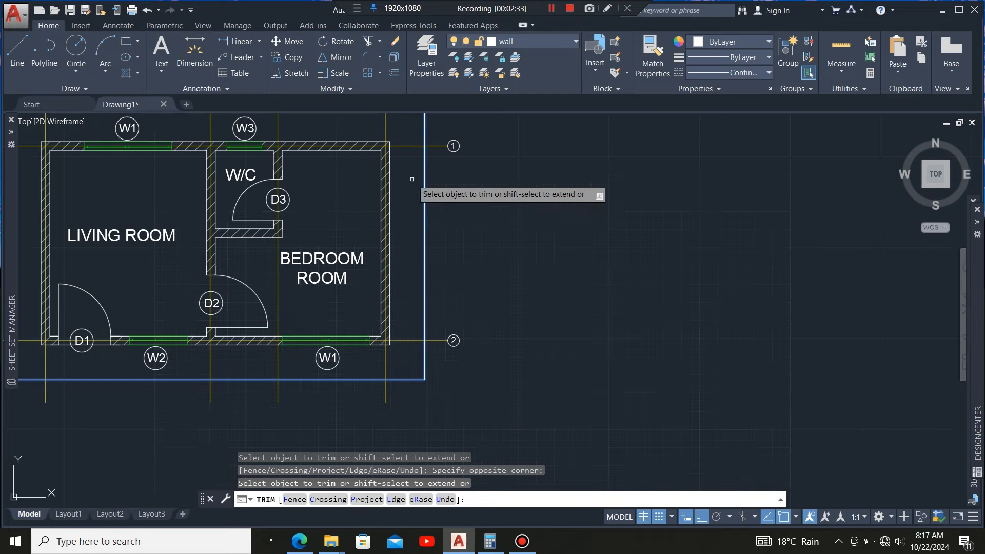
# - Trim both overhanging line ends at the outline's corner above the bedroom to close the rectangle
pyautogui.scroll(-1, 452, 355)
pyautogui.scroll(3, 426, 194)
pyautogui.click(465, 211)
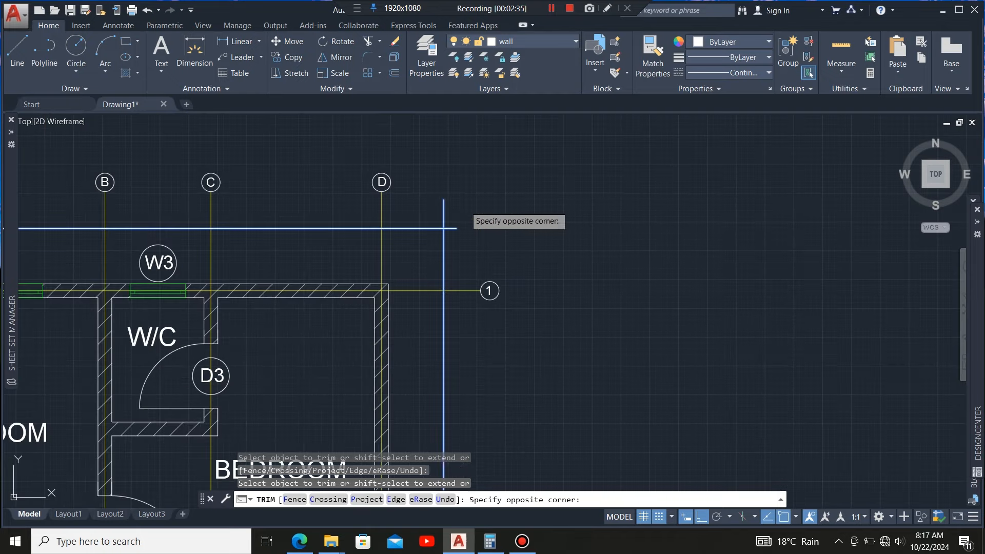
pyautogui.click(445, 215)
pyautogui.click(468, 215)
pyautogui.click(456, 232)
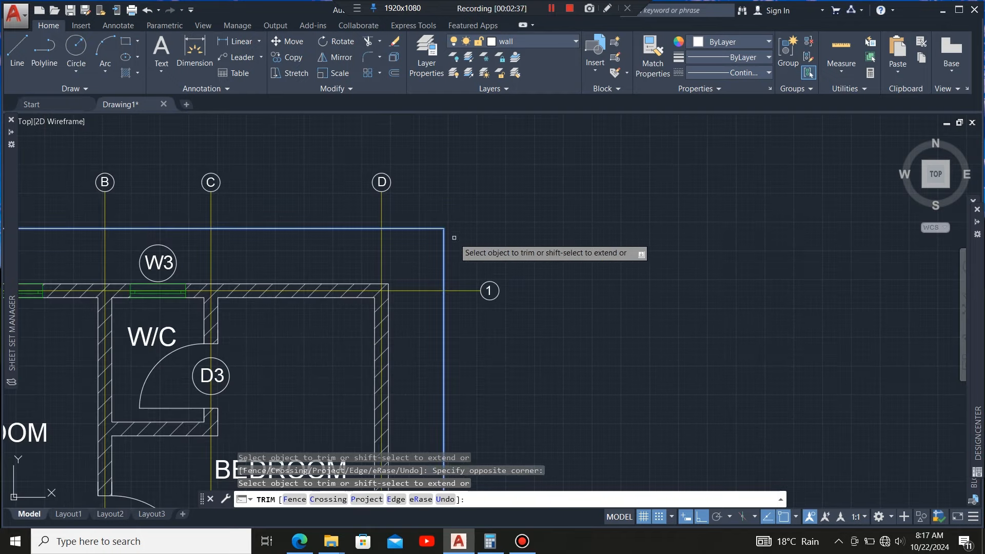
pyautogui.scroll(-2, 434, 190)
pyautogui.scroll(-2, 437, 206)
pyautogui.scroll(2, 442, 206)
pyautogui.scroll(-2, 445, 208)
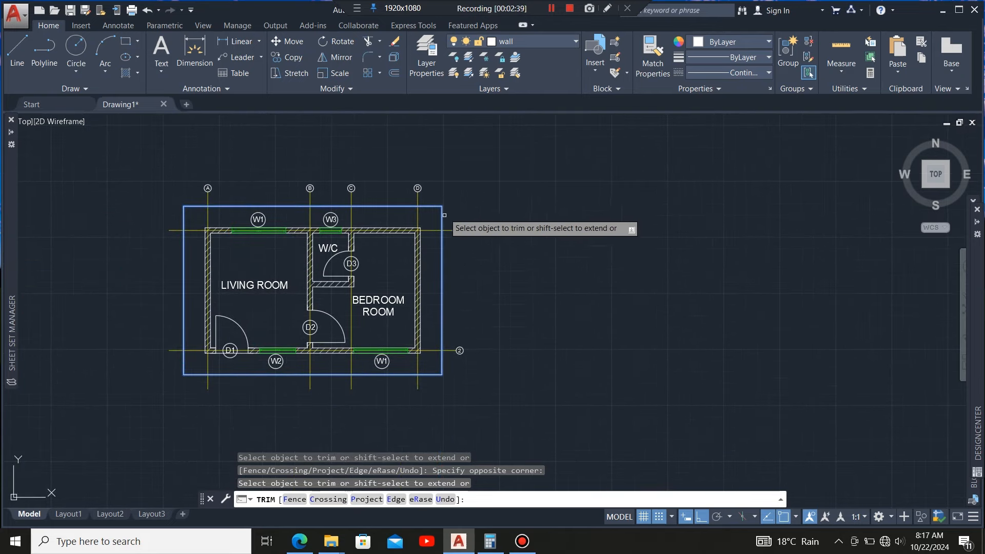
pyautogui.press('Escape')
# - Copy the entire floor plan with its outline about 11795 horizontally to the right, using the outline's upper-left corner as base point
pyautogui.scroll(-3, 441, 241)
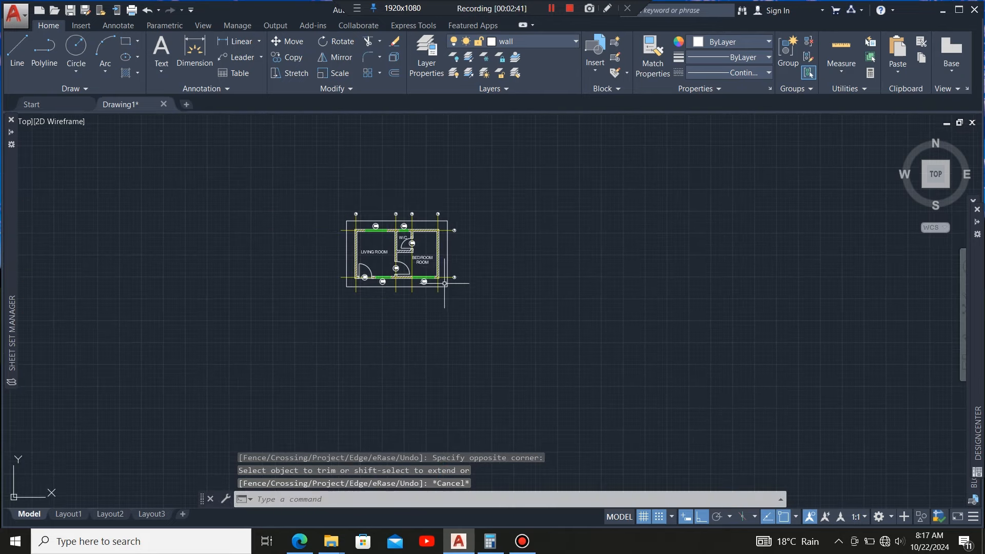
pyautogui.scroll(1, 423, 226)
pyautogui.scroll(2, 422, 224)
pyautogui.click(539, 183)
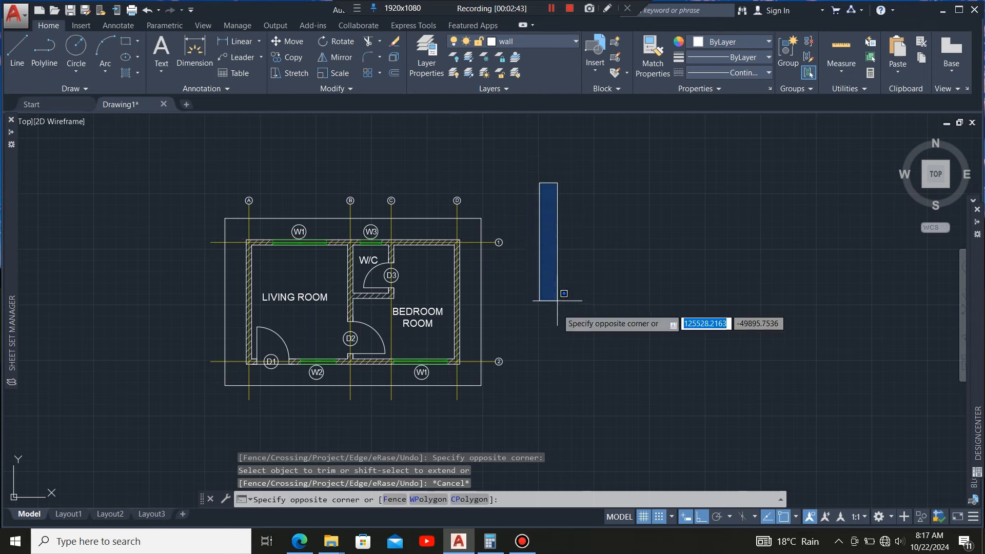
pyautogui.click(195, 432)
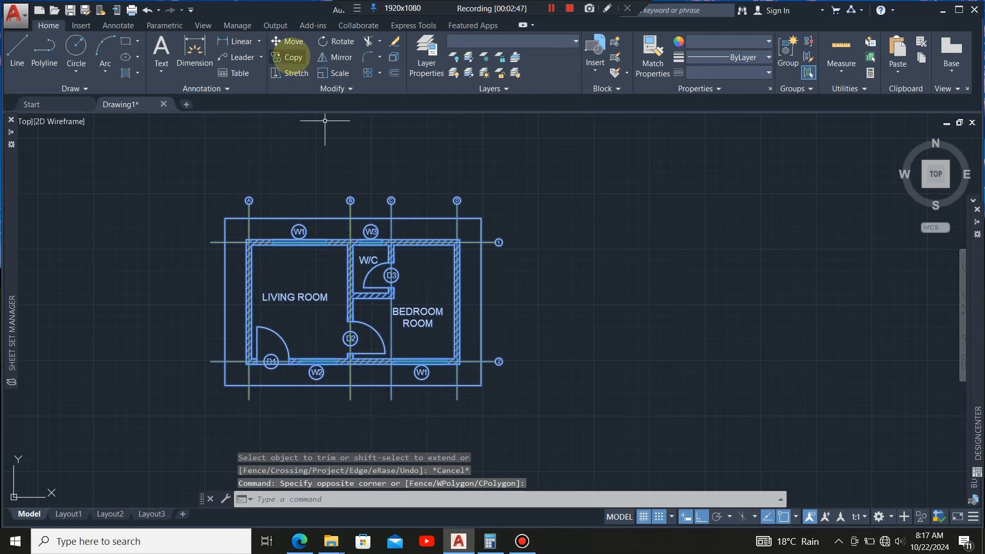
pyautogui.click(291, 57)
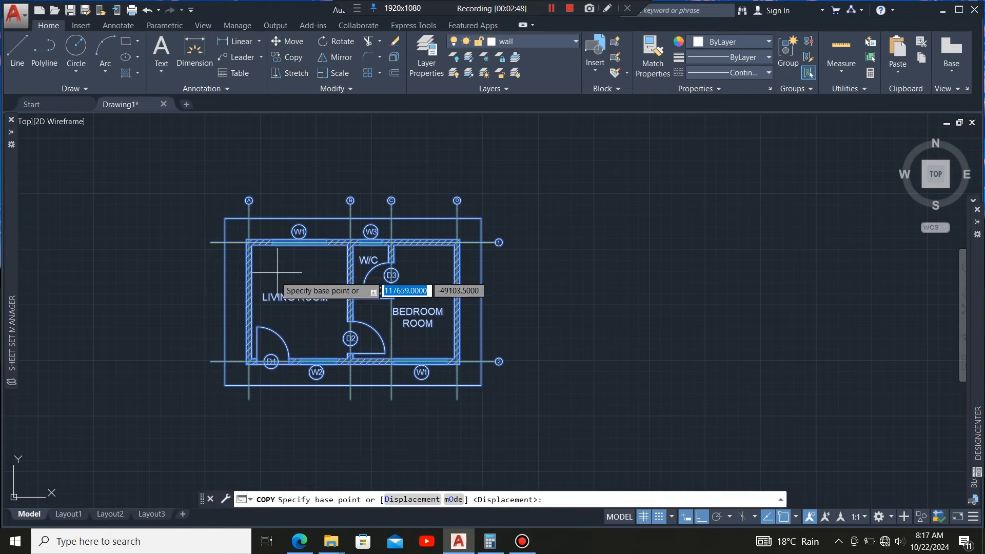
pyautogui.click(225, 219)
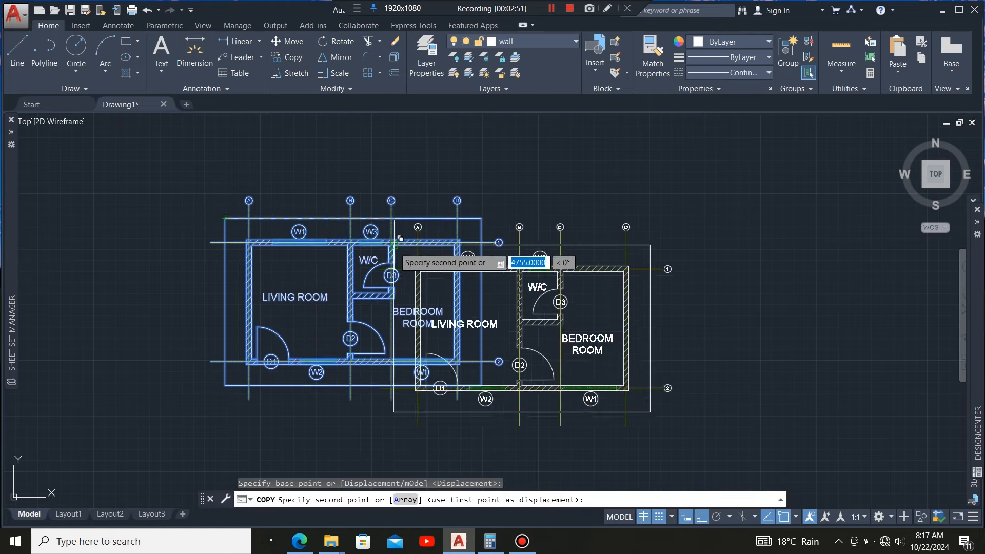
pyautogui.scroll(-4, 390, 231)
pyautogui.scroll(2, 342, 251)
pyautogui.scroll(2, 341, 251)
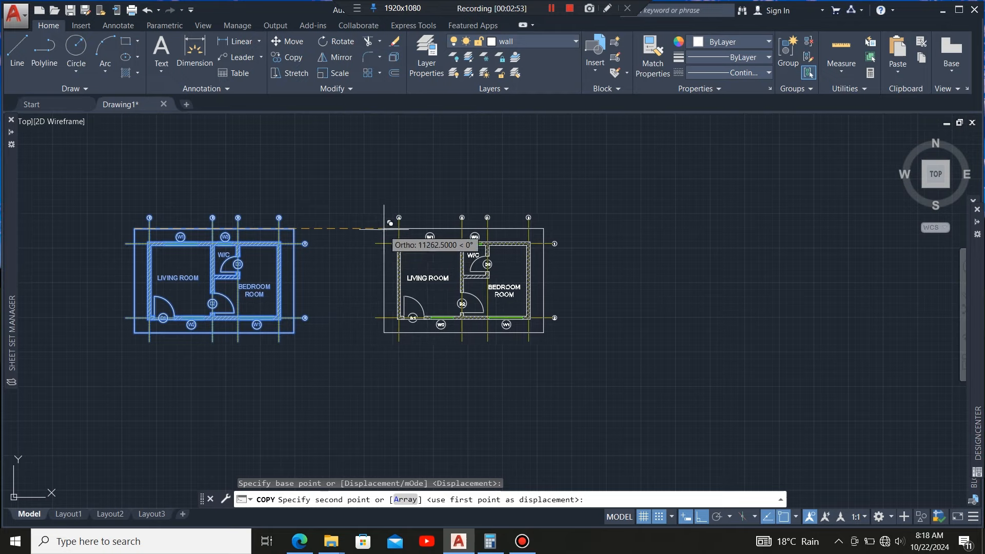
pyautogui.click(397, 229)
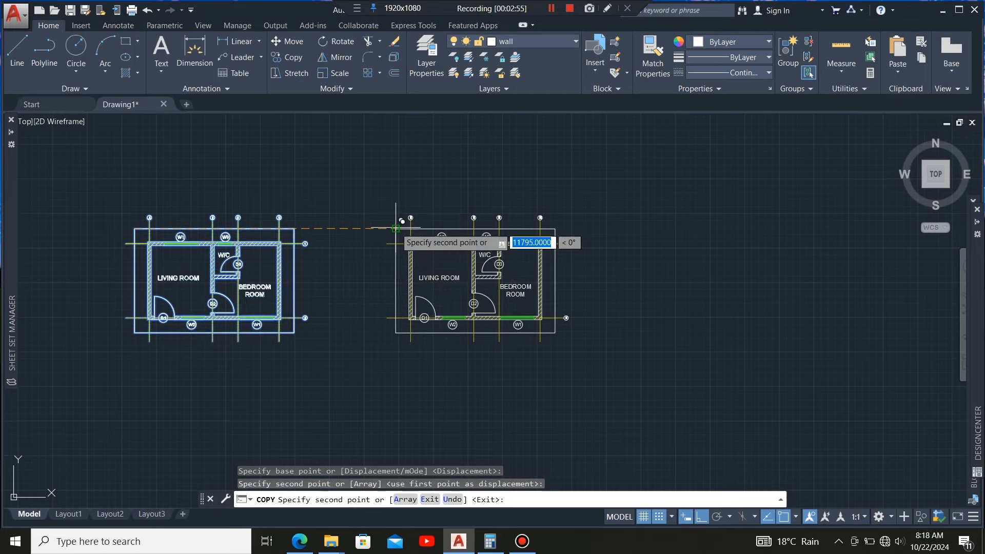
pyautogui.press('Escape')
# - Erase the window tags W1 and W3 above and W2 and W1 below the copied plan
pyautogui.scroll(2, 587, 300)
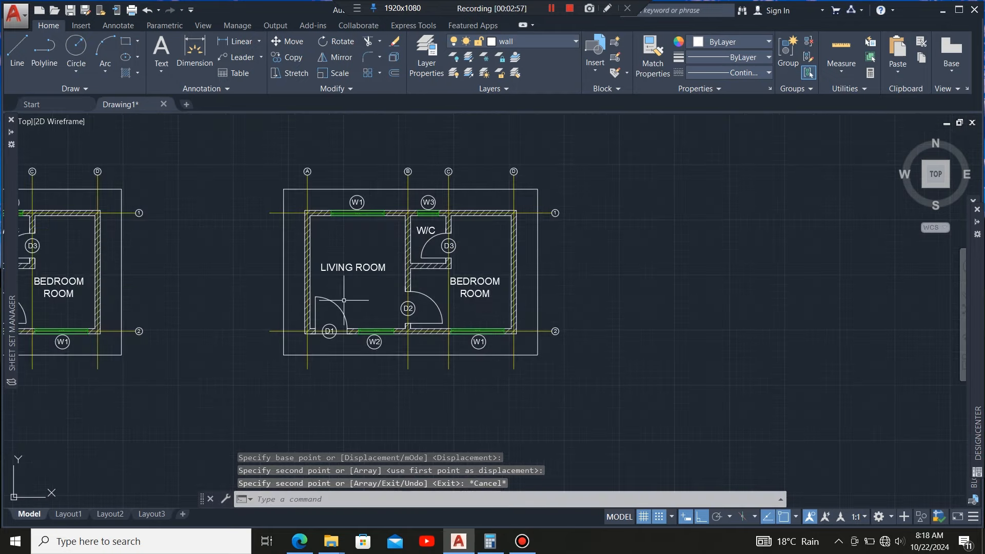
pyautogui.scroll(-1, 344, 300)
pyautogui.scroll(4, 361, 257)
pyautogui.scroll(-2, 351, 256)
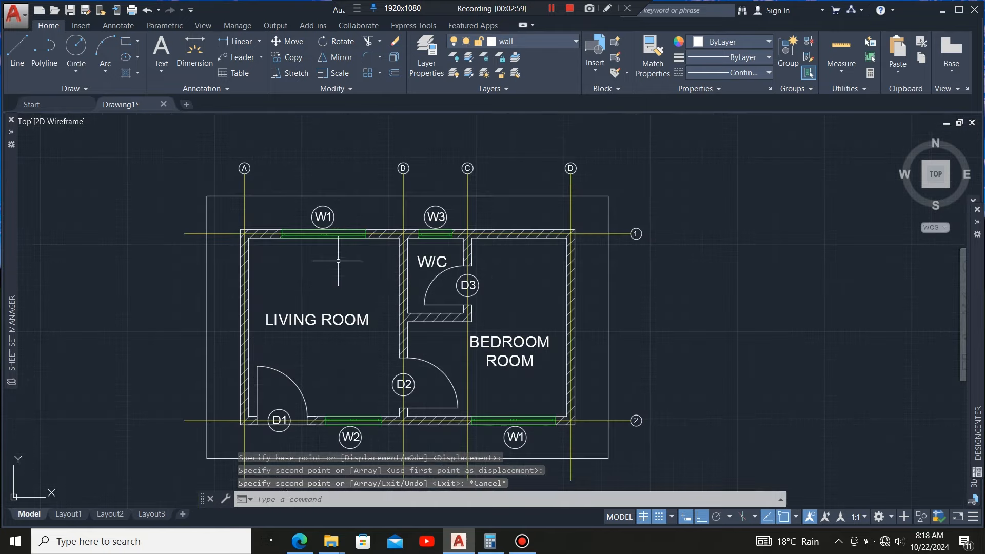
pyautogui.scroll(2, 359, 211)
pyautogui.click(348, 204)
pyautogui.click(282, 220)
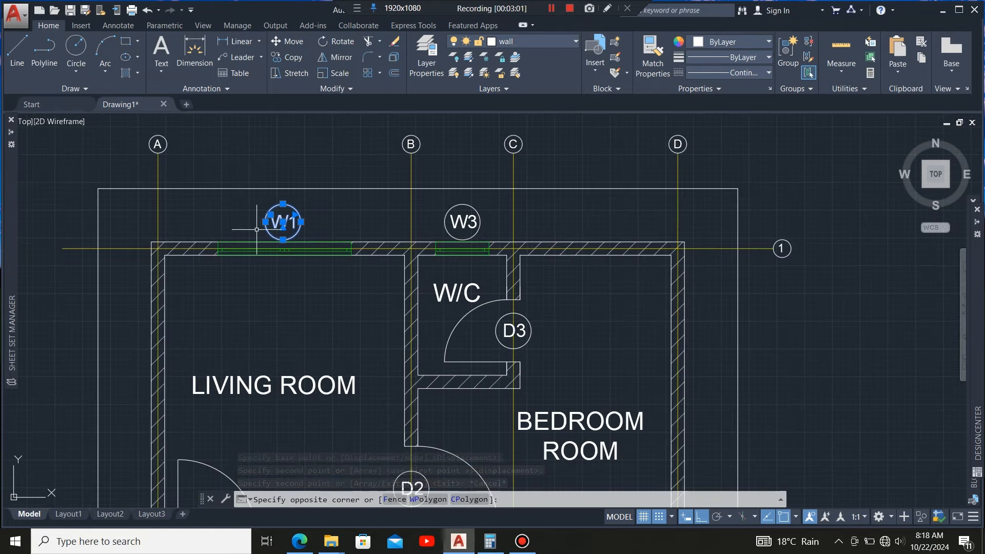
pyautogui.scroll(3, 481, 215)
pyautogui.click(497, 198)
pyautogui.click(359, 249)
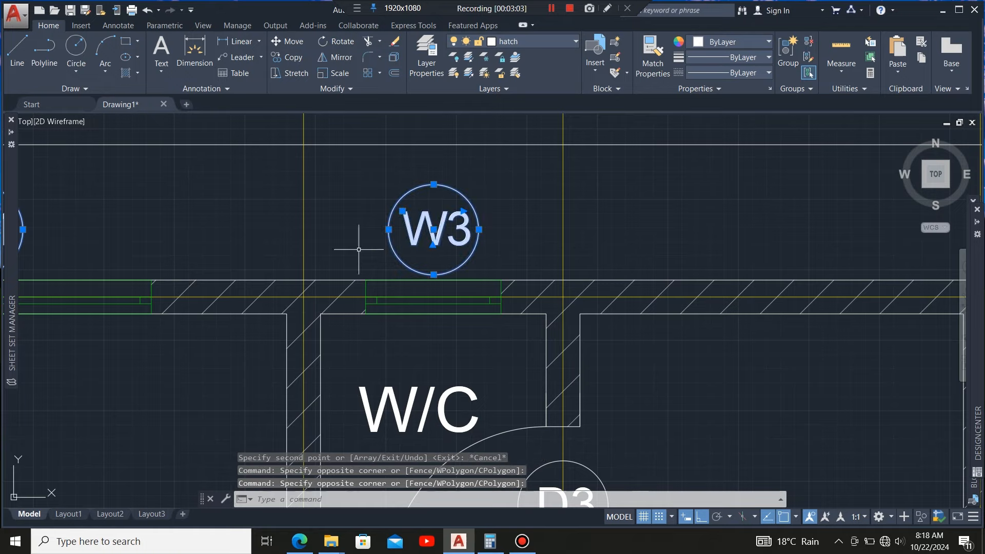
pyautogui.scroll(-2, 423, 188)
pyautogui.scroll(-3, 430, 272)
pyautogui.scroll(4, 436, 260)
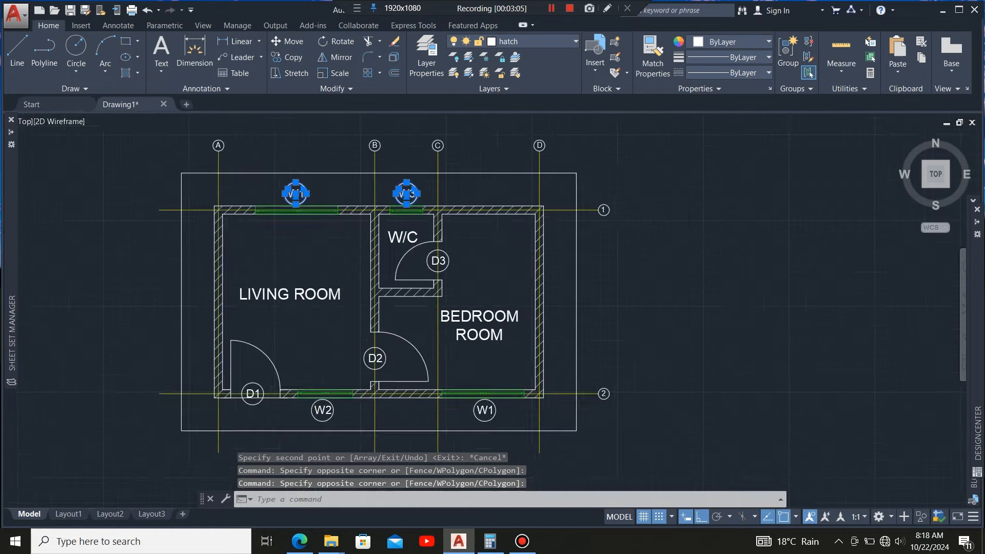
pyautogui.scroll(-3, 443, 220)
pyautogui.scroll(-2, 452, 216)
pyautogui.scroll(5, 477, 301)
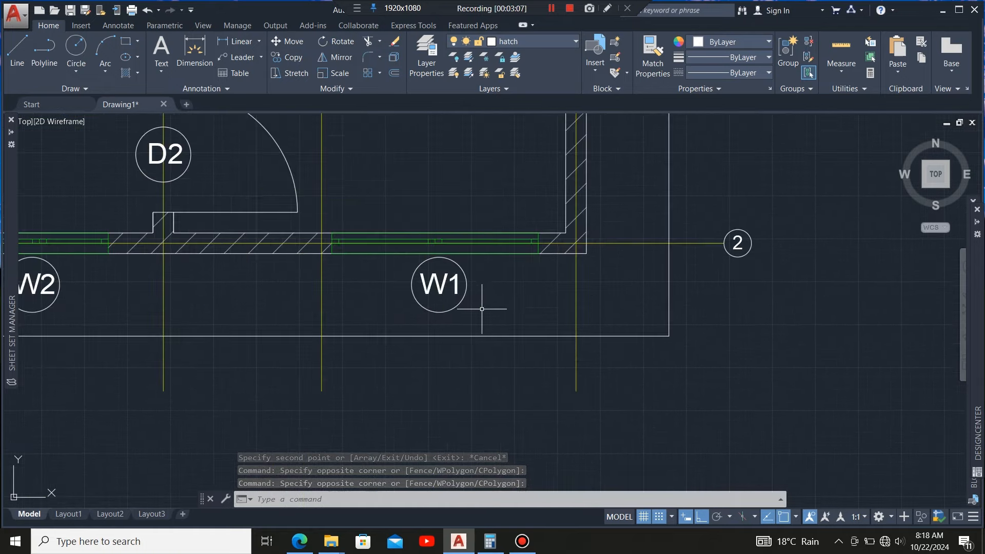
pyautogui.click(501, 275)
pyautogui.click(446, 311)
pyautogui.scroll(-3, 447, 311)
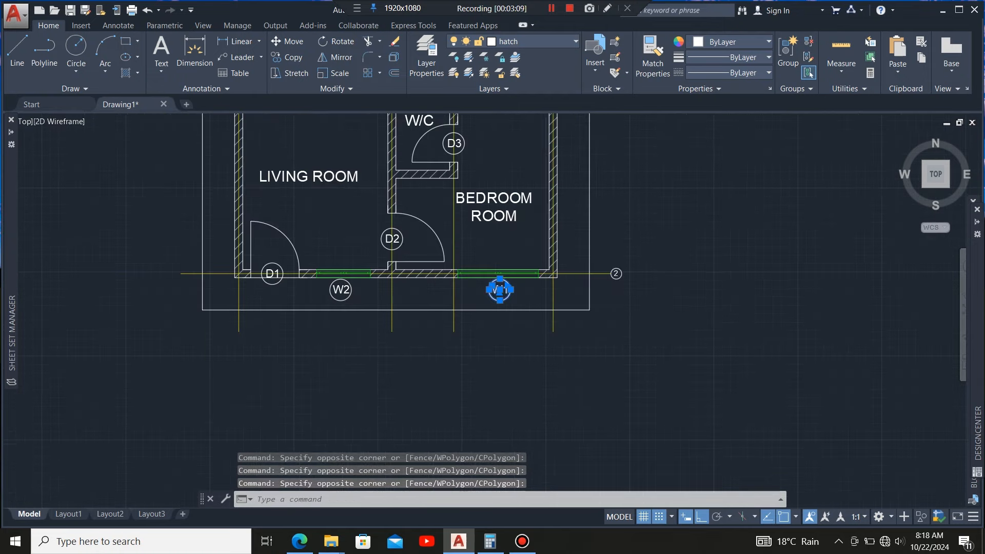
pyautogui.scroll(4, 392, 275)
pyautogui.click(392, 275)
pyautogui.click(294, 306)
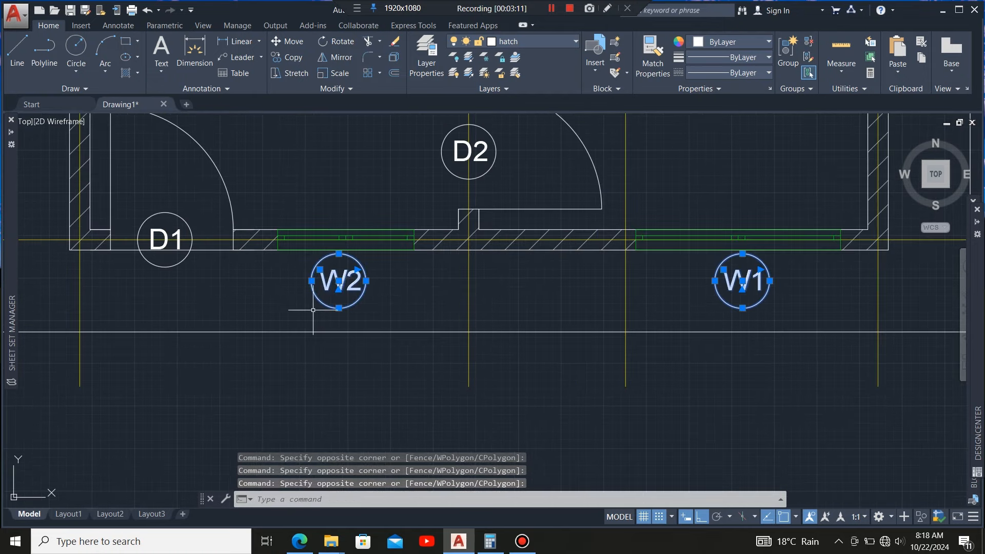
pyautogui.press('Delete')
pyautogui.scroll(-4, 339, 338)
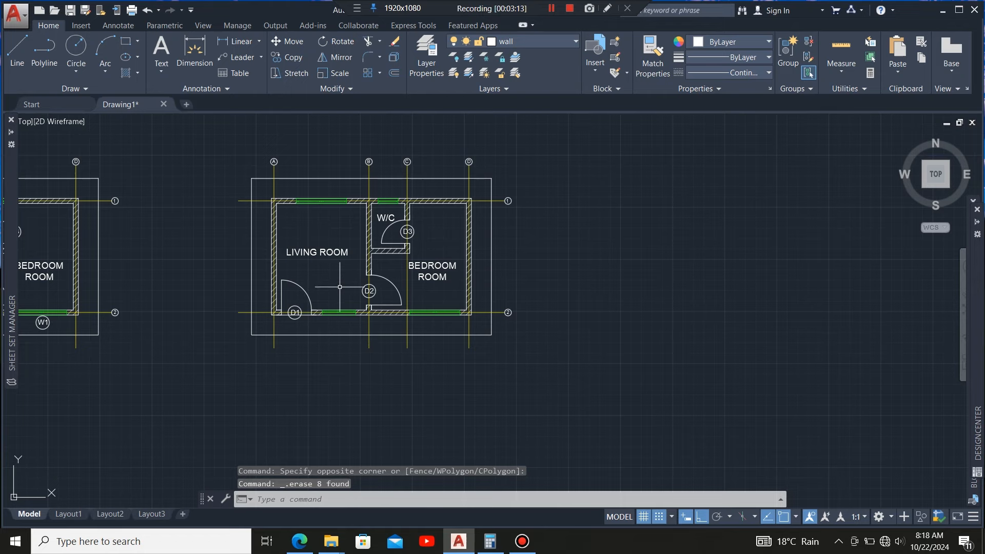
# - Select the copied plan's upper outer wall line, the living room's upper inner line, and both lines of its left wall
pyautogui.scroll(2, 335, 236)
pyautogui.scroll(-1, 312, 277)
pyautogui.scroll(3, 314, 209)
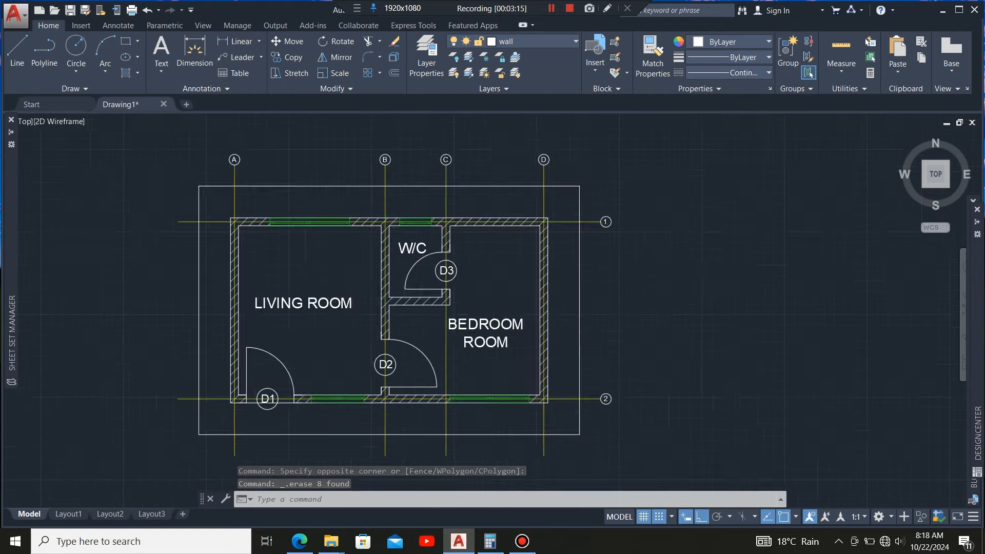
pyautogui.scroll(-2, 288, 207)
pyautogui.scroll(5, 220, 211)
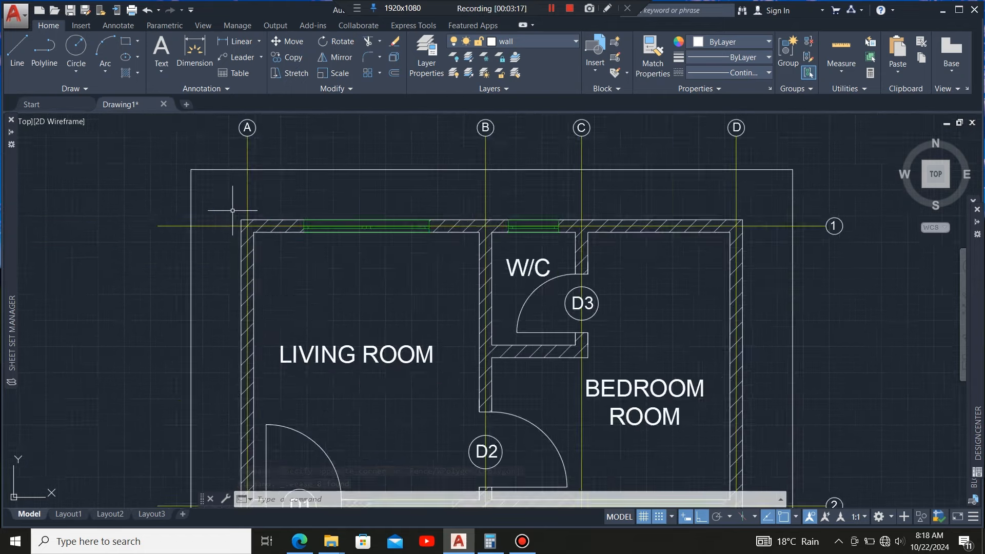
pyautogui.click(288, 224)
pyautogui.scroll(-4, 287, 226)
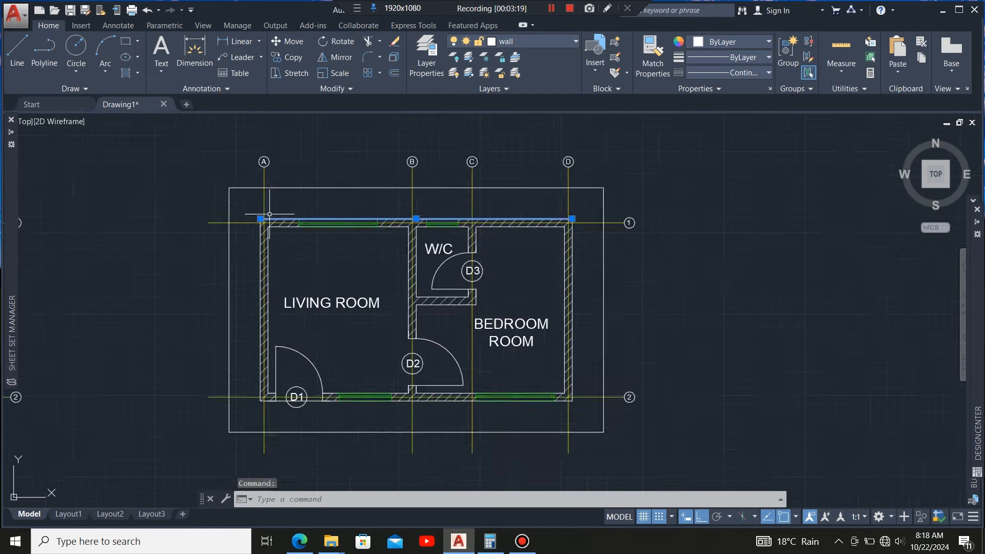
pyautogui.scroll(4, 276, 233)
pyautogui.click(276, 230)
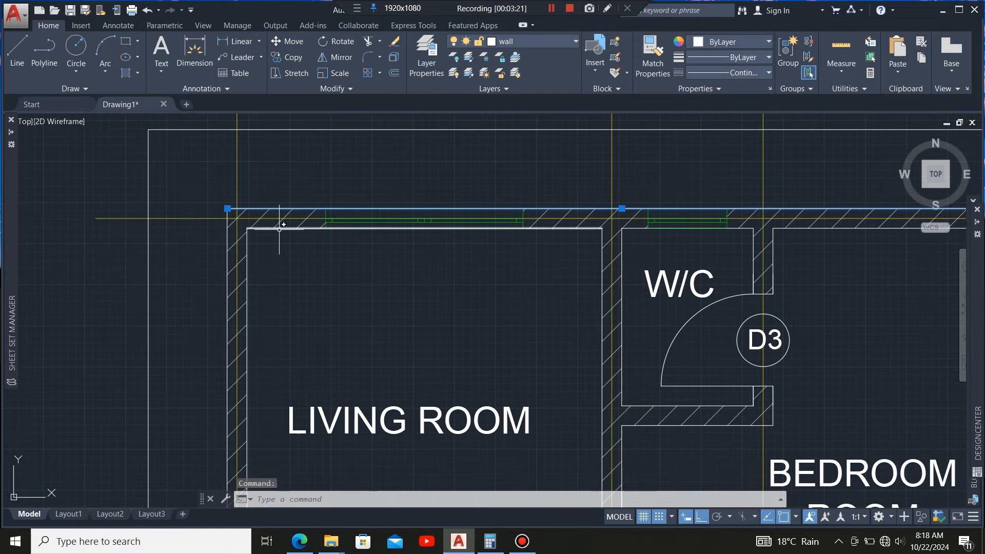
pyautogui.click(247, 263)
pyautogui.click(227, 247)
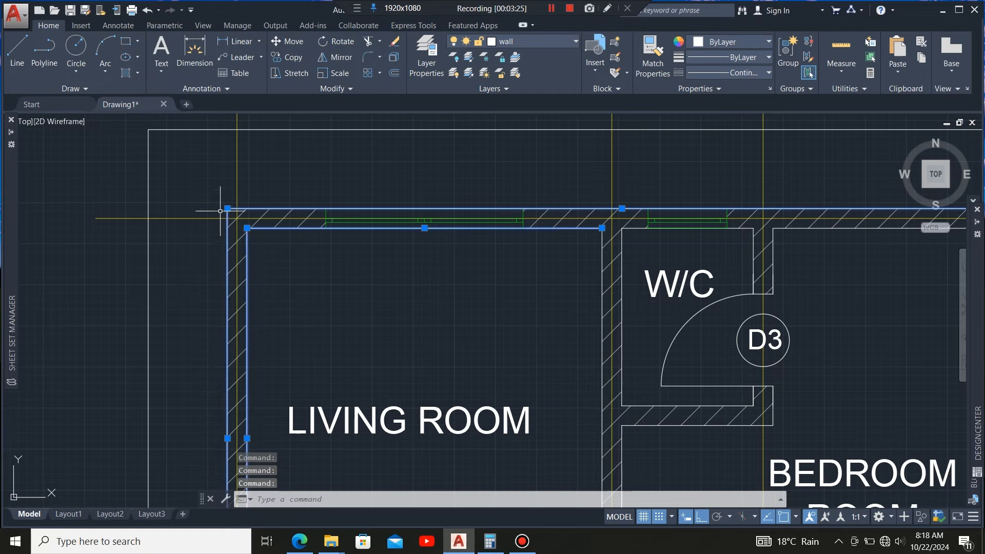
# - Add the living room's lower inner wall line and the lower outer wall lines on both sides of door D1 to the selection
pyautogui.scroll(-4, 221, 212)
pyautogui.scroll(2, 321, 396)
pyautogui.scroll(2, 320, 397)
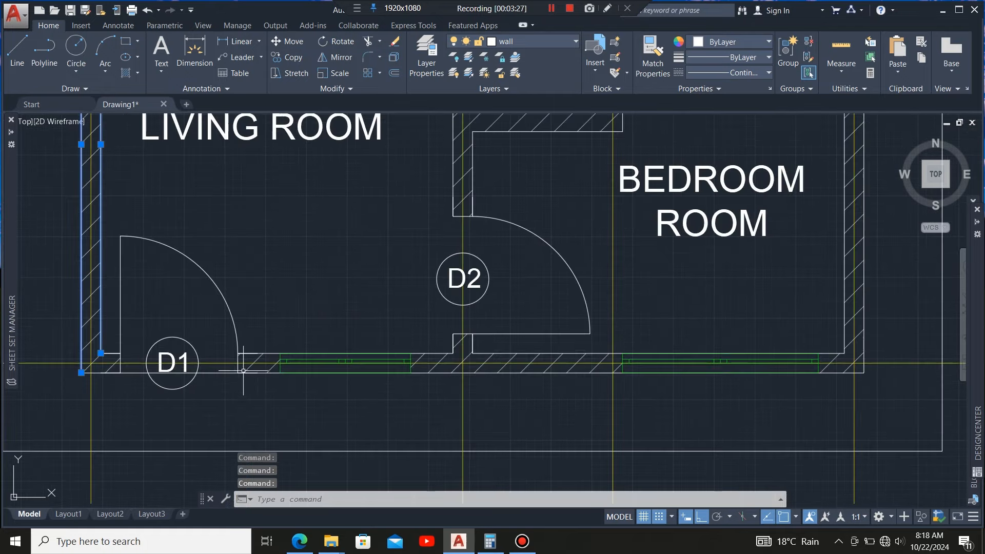
pyautogui.click(267, 354)
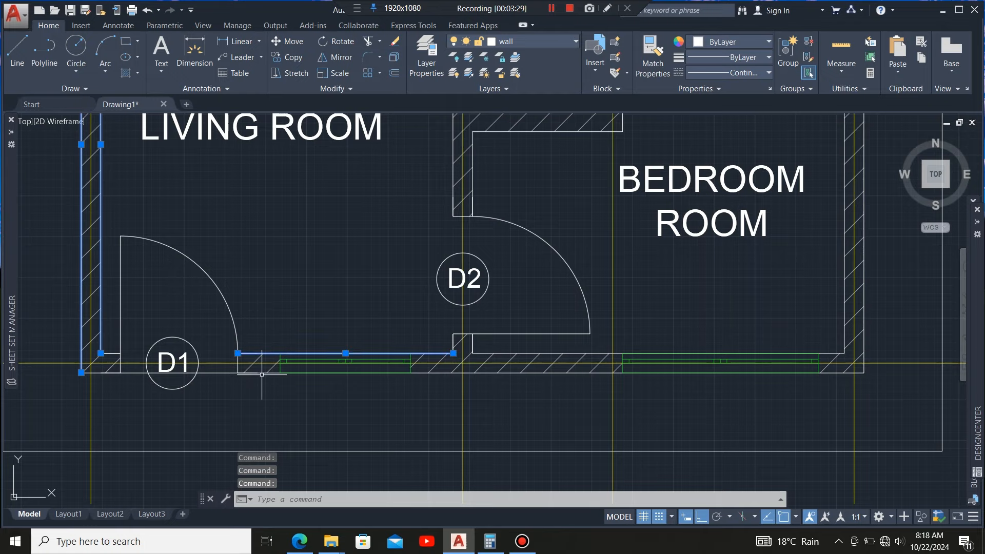
pyautogui.click(262, 373)
pyautogui.scroll(-2, 262, 374)
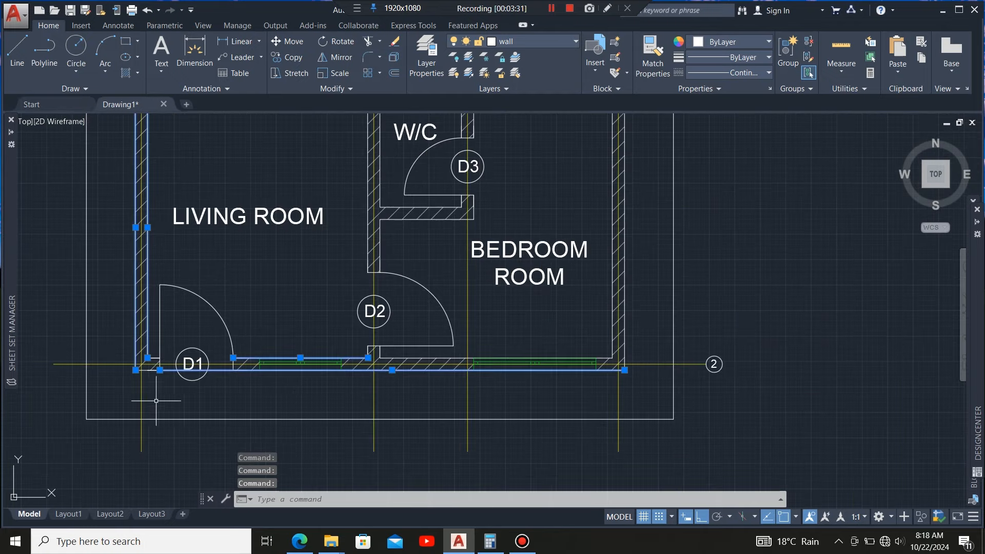
pyautogui.scroll(2, 117, 381)
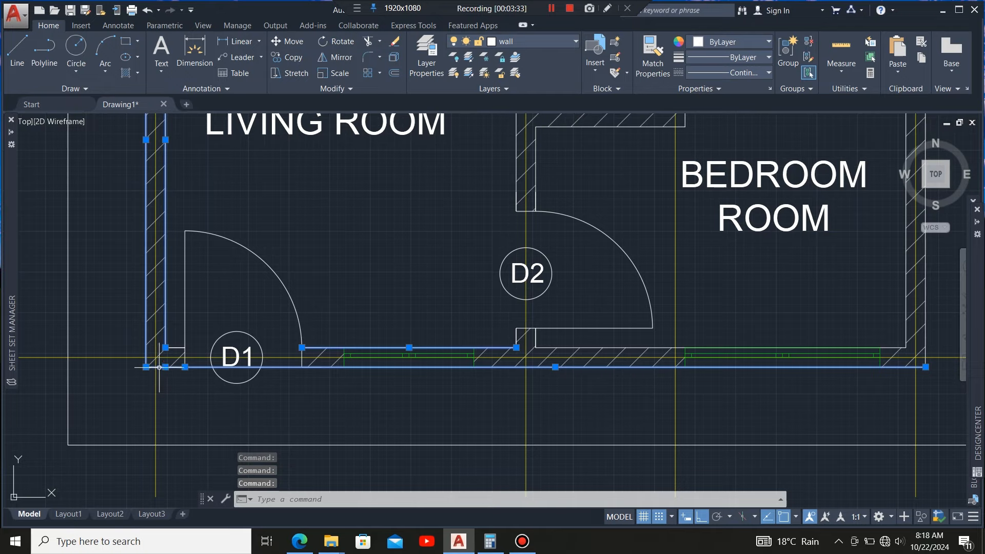
# - Add the bedroom's lower inner wall line and the three lines of the short wall stub below door D2 to the selection
pyautogui.scroll(-2, 160, 368)
pyautogui.scroll(2, 348, 382)
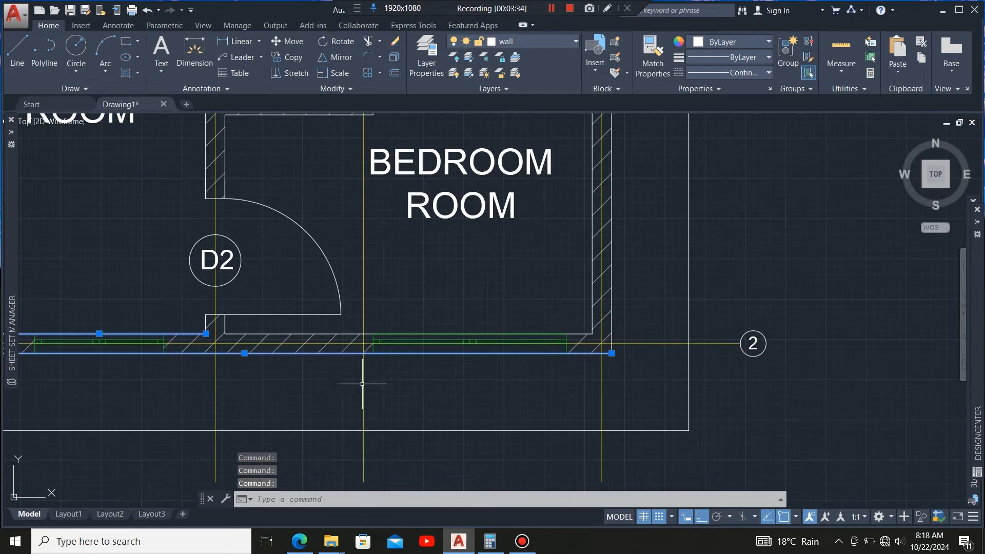
pyautogui.click(319, 333)
pyautogui.scroll(3, 194, 324)
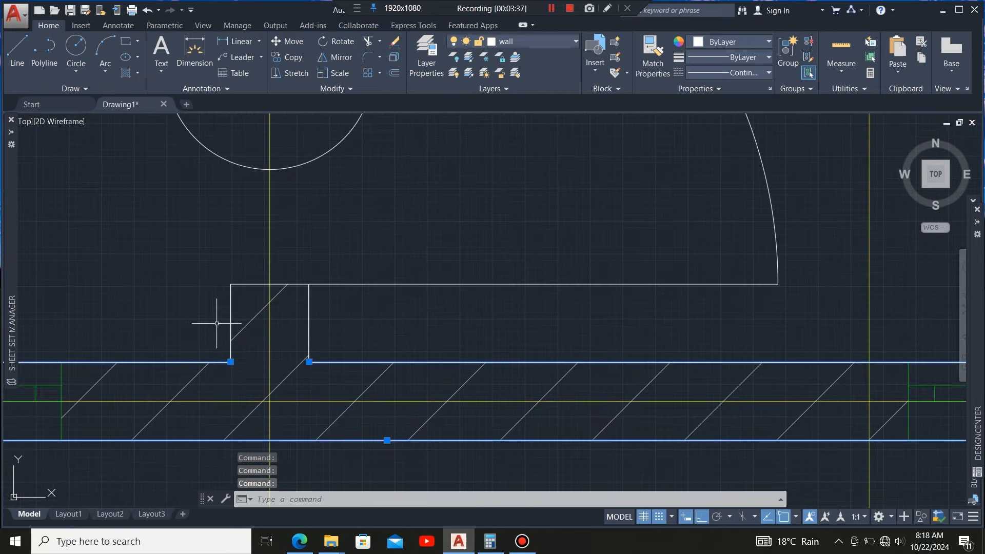
pyautogui.click(231, 315)
pyautogui.scroll(-2, 295, 385)
pyautogui.scroll(-3, 295, 385)
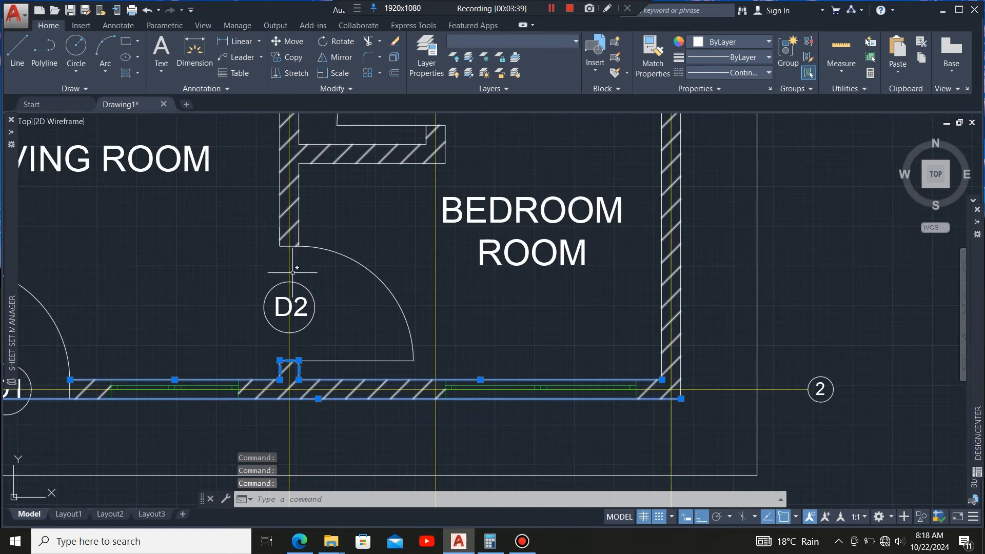
# - Add both lines of the partition above door D2 and both long lines of the W/C's lower wall to the selection
pyautogui.scroll(5, 308, 240)
pyautogui.press('Escape')
pyautogui.click(319, 205)
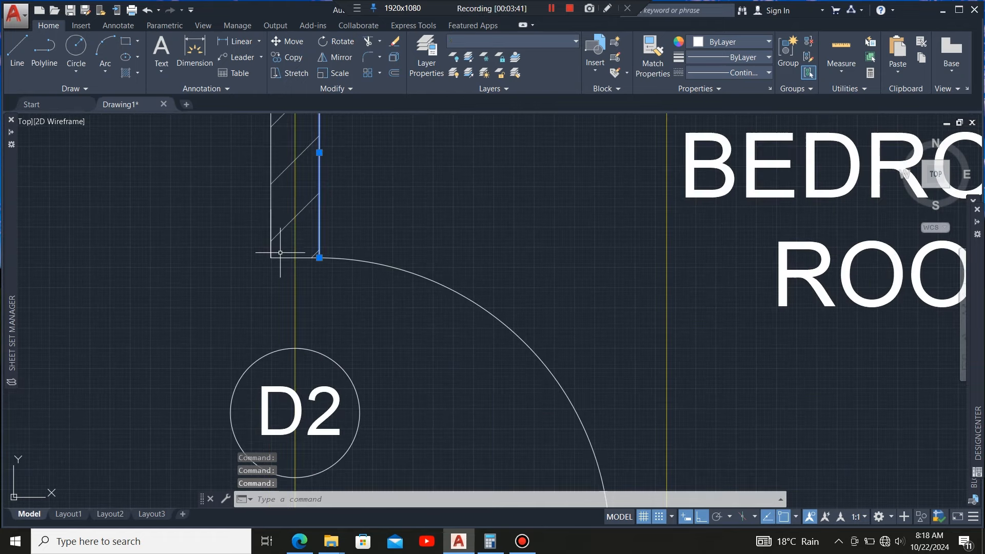
pyautogui.scroll(-4, 285, 253)
pyautogui.scroll(4, 254, 239)
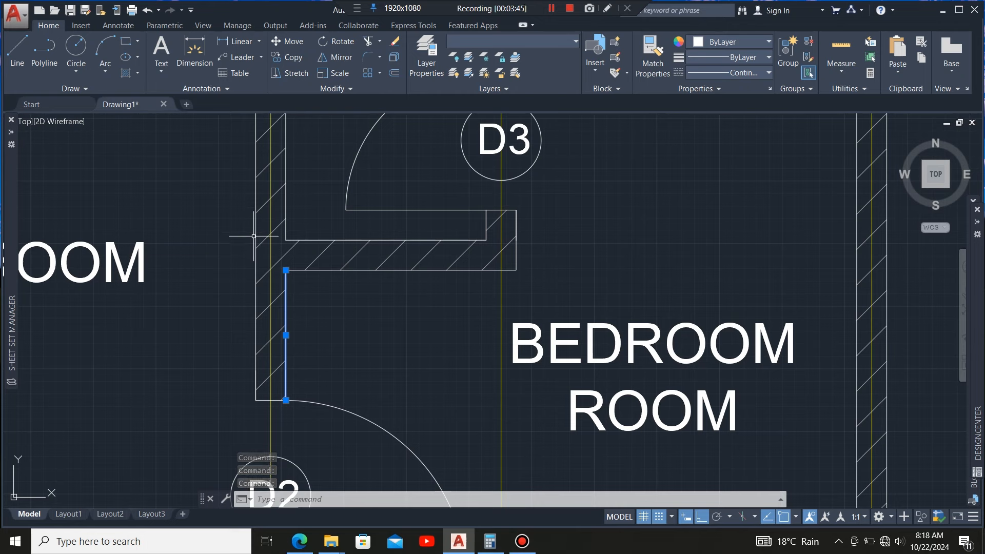
pyautogui.click(255, 231)
pyautogui.click(352, 239)
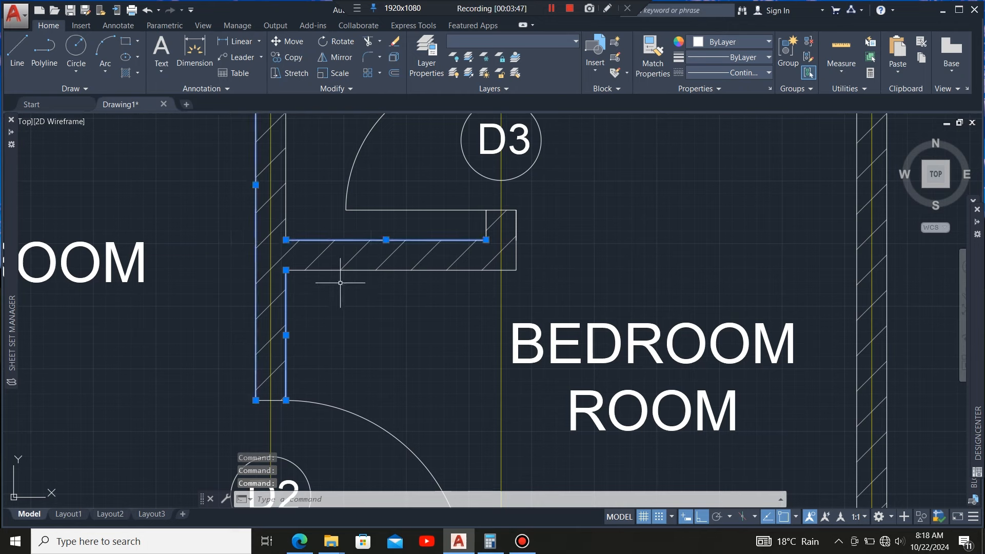
pyautogui.click(337, 270)
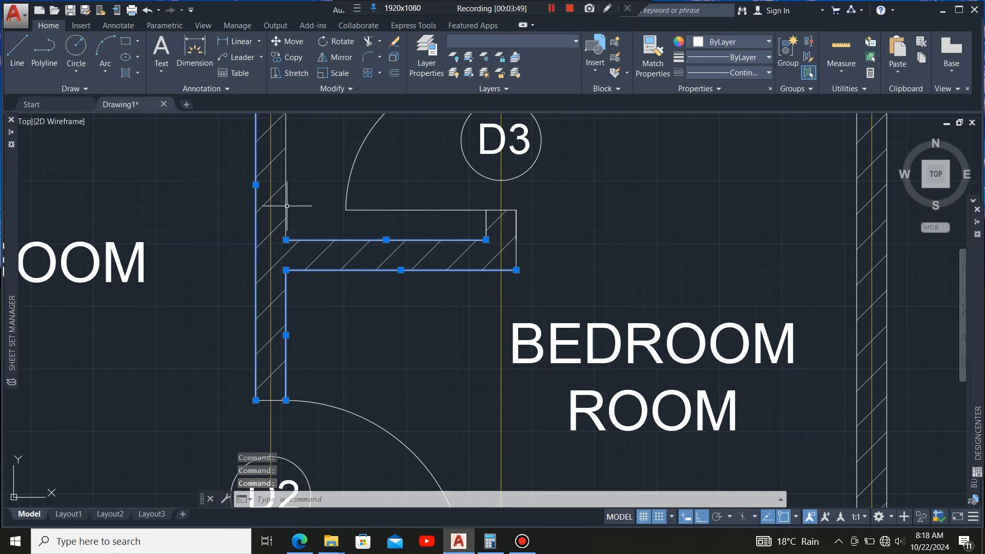
# - Add the W/C side line of the living room partition and the wall-end lines below door D3 to the selection
pyautogui.scroll(-3, 287, 206)
pyautogui.scroll(3, 350, 271)
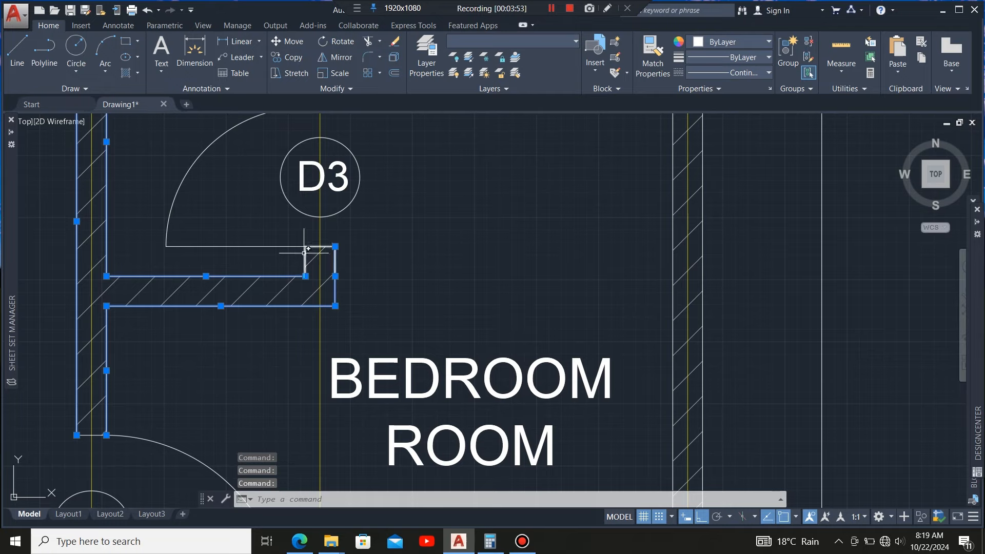
pyautogui.scroll(-5, 293, 292)
pyautogui.scroll(2, 313, 242)
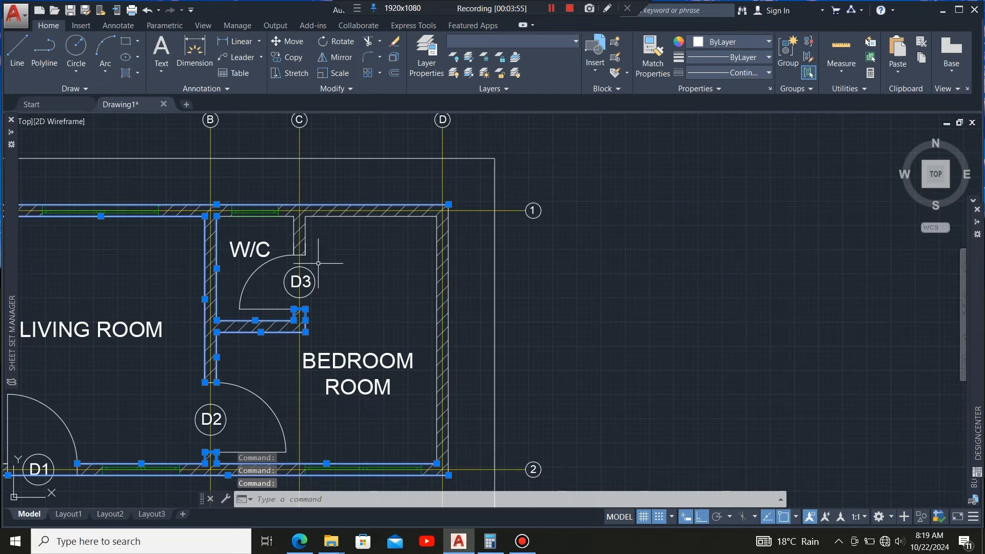
# - Extend the selection to all similar lines and set their linetype to CENTERX2
pyautogui.rightClick(330, 249)
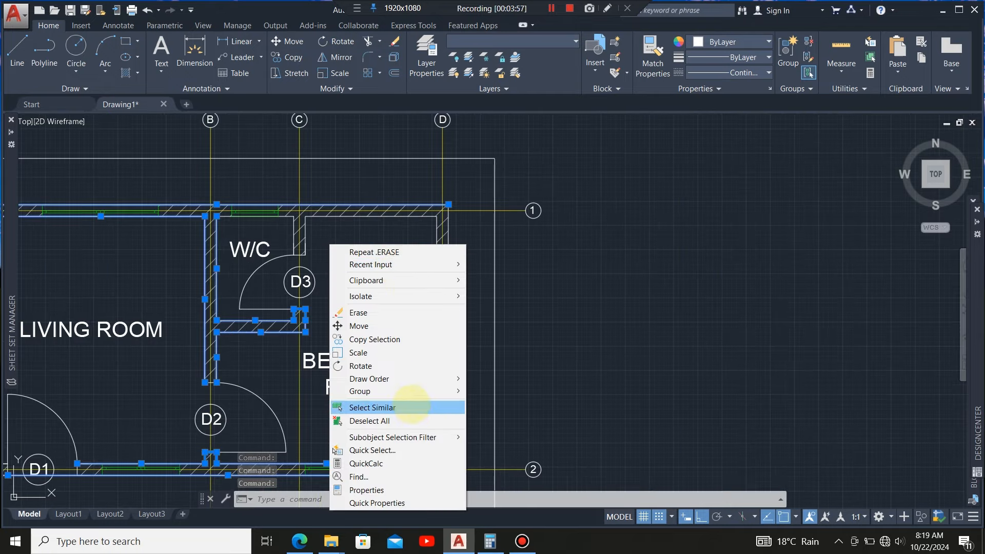
pyautogui.click(419, 408)
pyautogui.scroll(-2, 435, 226)
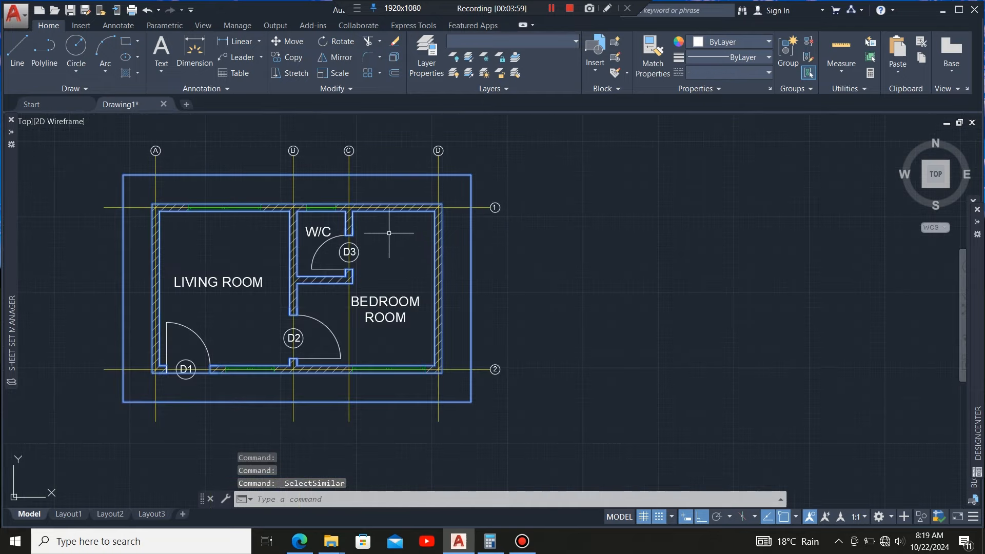
pyautogui.scroll(1, 396, 234)
pyautogui.scroll(-2, 405, 231)
pyautogui.scroll(3, 417, 230)
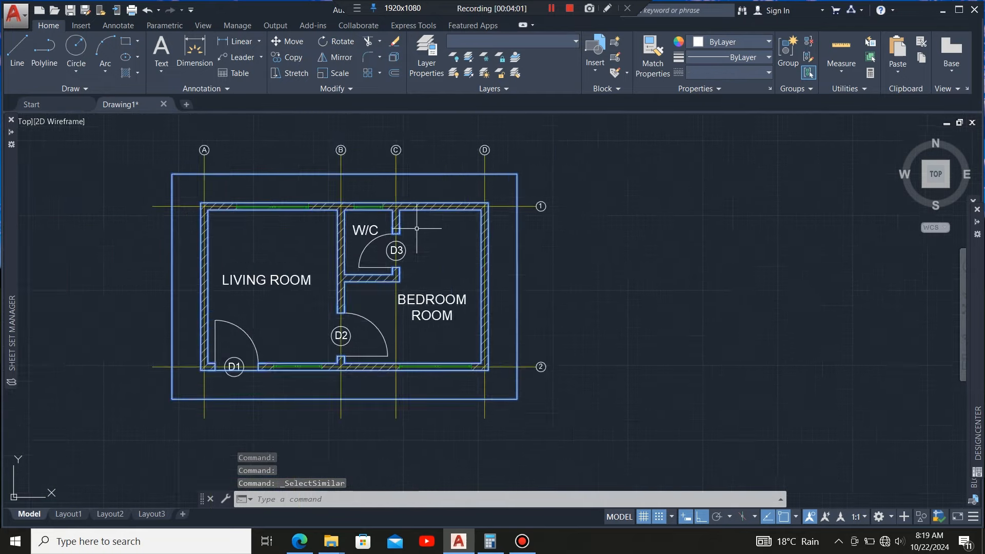
pyautogui.scroll(-2, 419, 236)
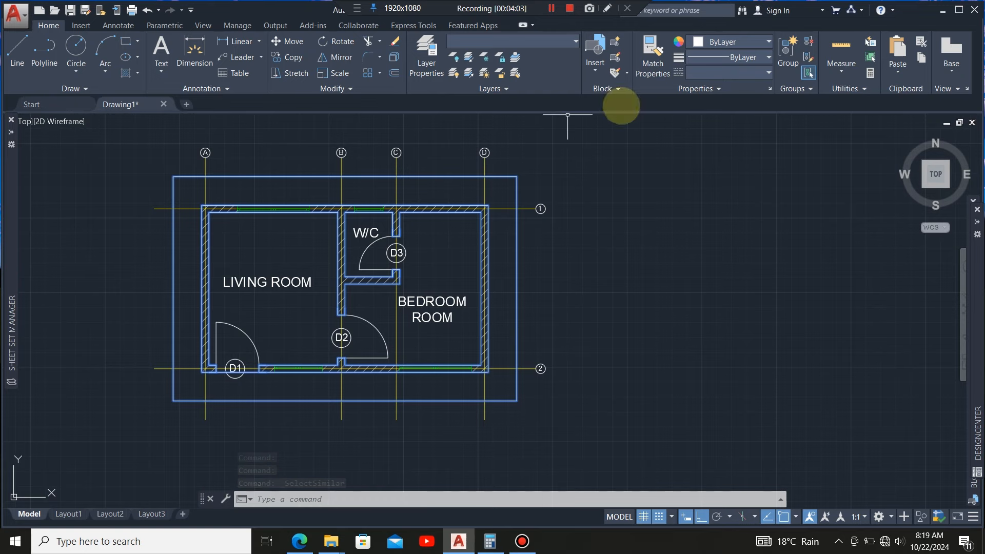
pyautogui.click(734, 70)
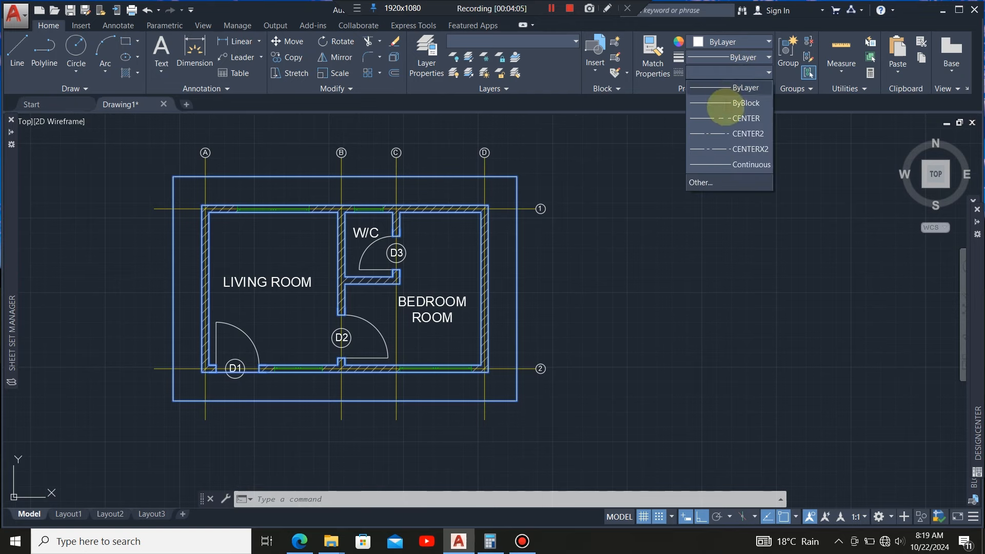
pyautogui.click(728, 145)
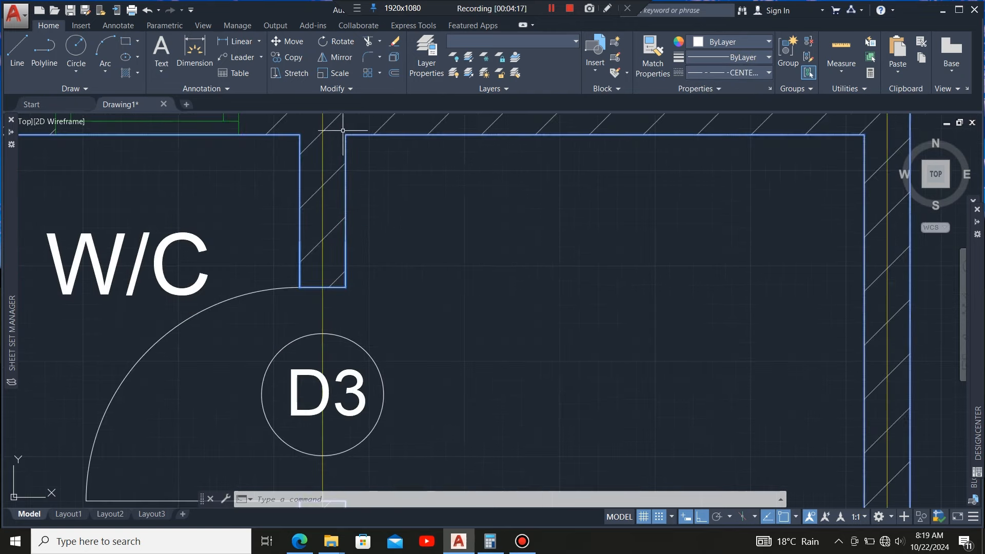
# - Examine the linetype of the wall lines up close around the upper end of the wall between W/C and bedroom, and clear the selection
pyautogui.scroll(6, 342, 131)
pyautogui.scroll(2, 316, 160)
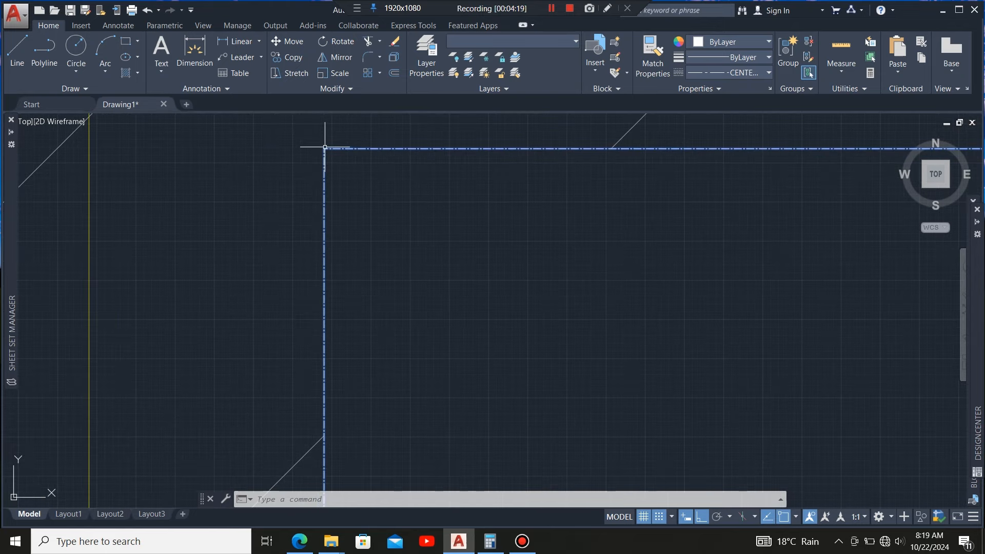
pyautogui.scroll(-4, 322, 196)
pyautogui.scroll(-1, 321, 182)
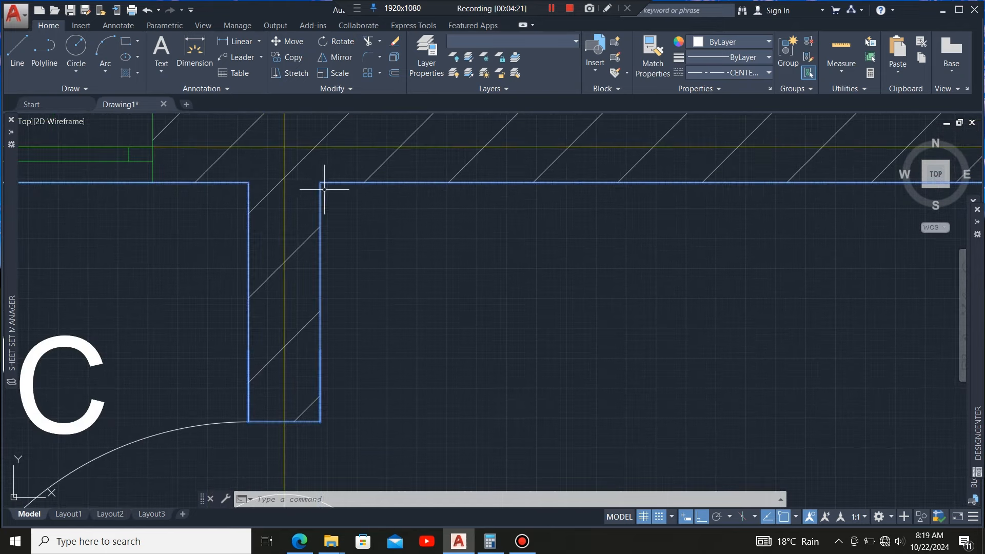
pyautogui.scroll(4, 313, 190)
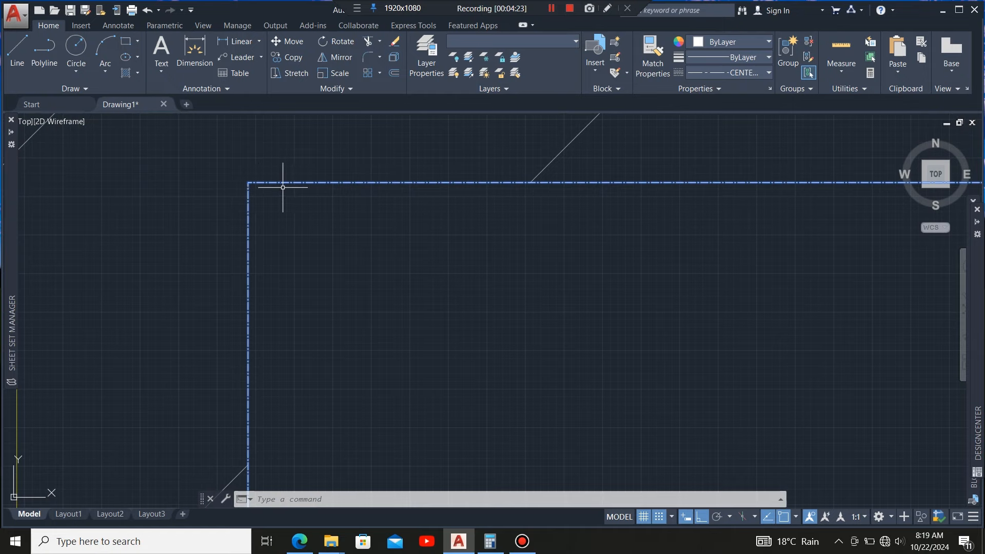
pyautogui.scroll(-6, 283, 188)
pyautogui.scroll(4, 327, 177)
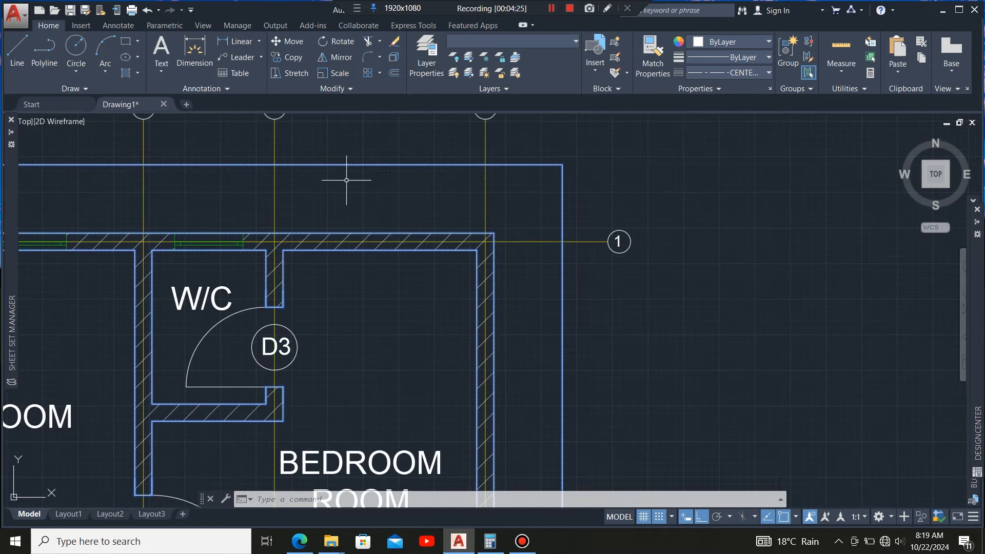
pyautogui.press('Escape')
# - Select the upper and right lines of the outline around the copied plan
pyautogui.scroll(-4, 444, 205)
pyautogui.scroll(2, 372, 212)
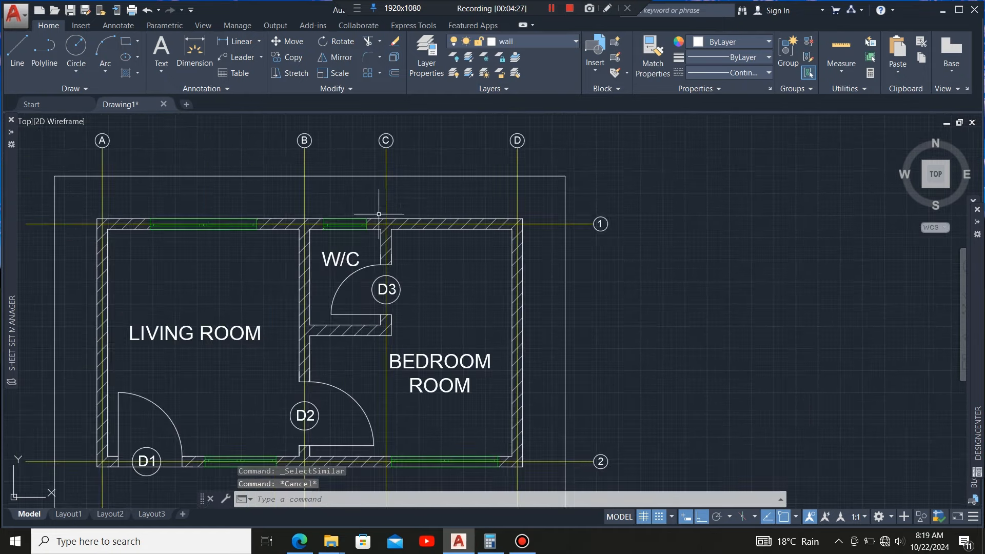
pyautogui.click(451, 159)
pyautogui.click(424, 197)
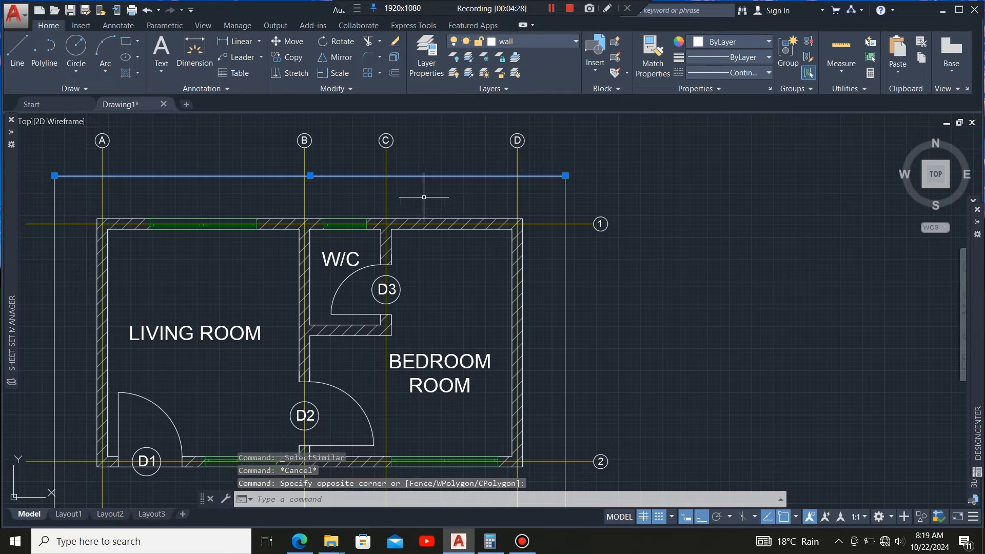
pyautogui.click(588, 185)
pyautogui.click(555, 201)
pyautogui.scroll(-6, 566, 147)
pyautogui.scroll(6, 472, 236)
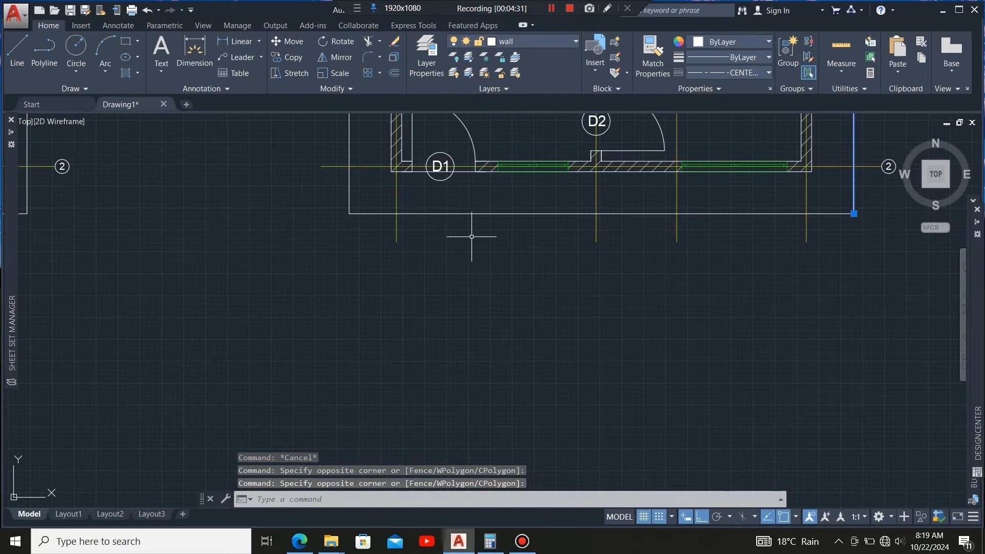
# - Add the outline's lower and left lines to the selection and set the whole outline's linetype to Continuous
pyautogui.scroll(2, 472, 237)
pyautogui.click(484, 185)
pyautogui.click(450, 225)
pyautogui.click(284, 165)
pyautogui.click(238, 216)
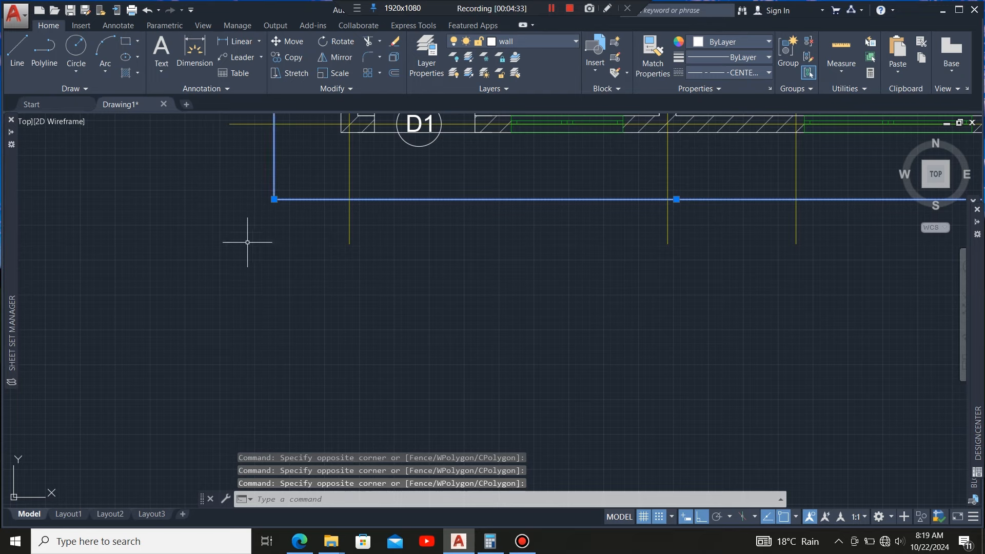
pyautogui.scroll(-4, 252, 310)
pyautogui.click(723, 72)
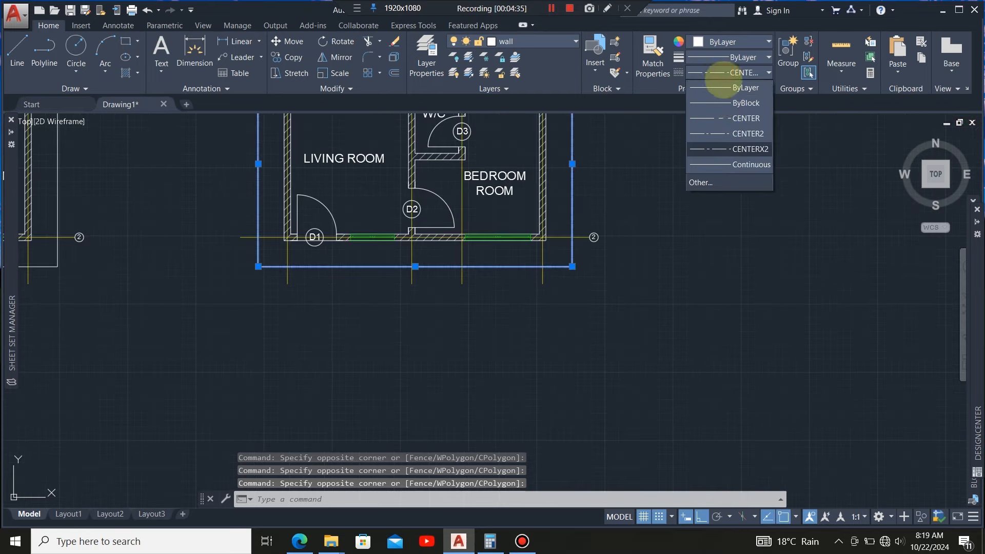
pyautogui.click(717, 167)
pyautogui.scroll(-3, 431, 318)
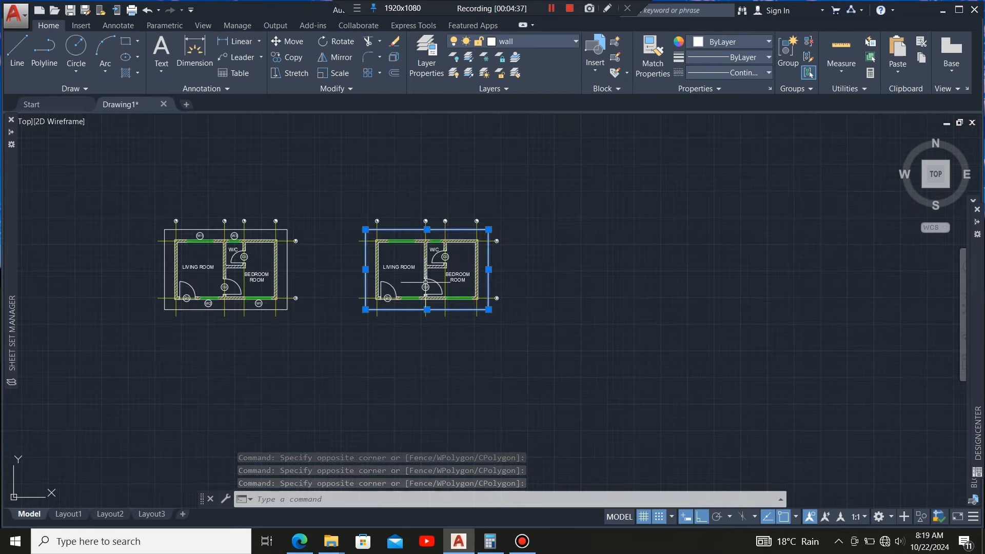
pyautogui.scroll(2, 452, 288)
pyautogui.scroll(2, 400, 247)
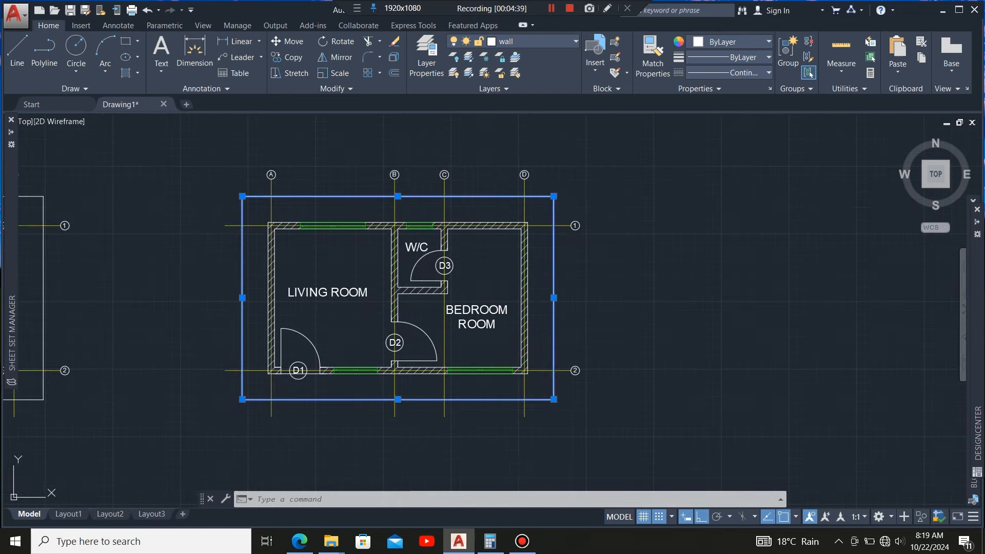
pyautogui.press('Escape')
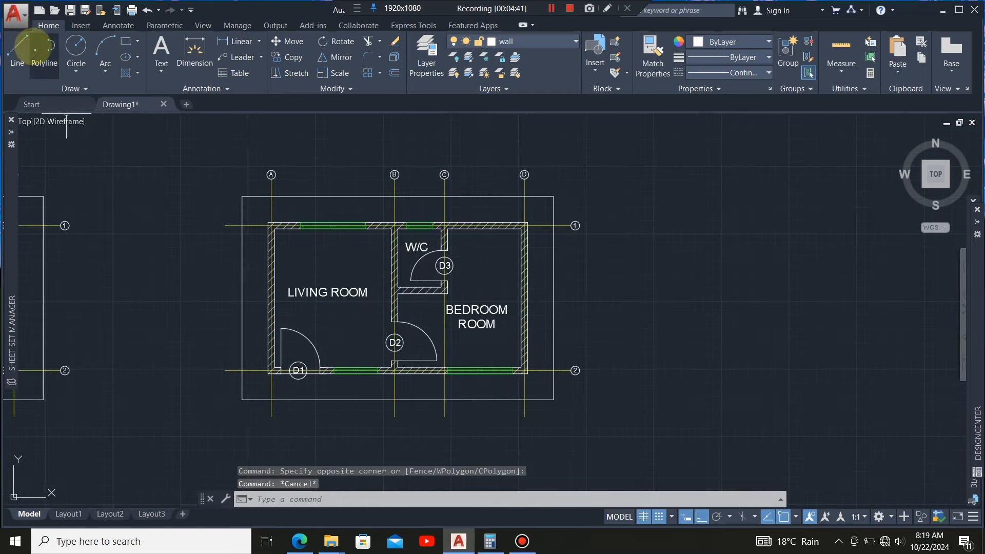
# - Start the Line command and make roof the current layer
pyautogui.click(18, 45)
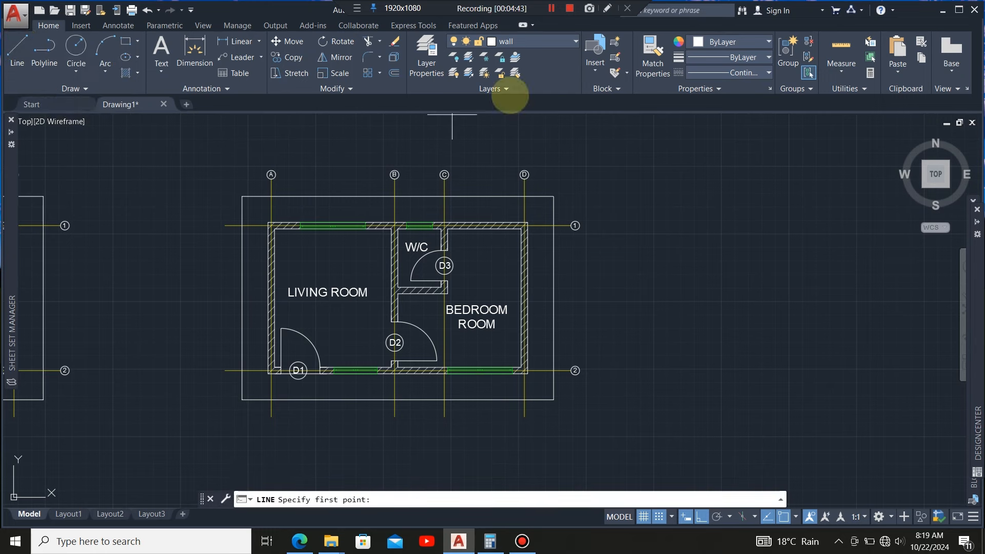
pyautogui.click(560, 39)
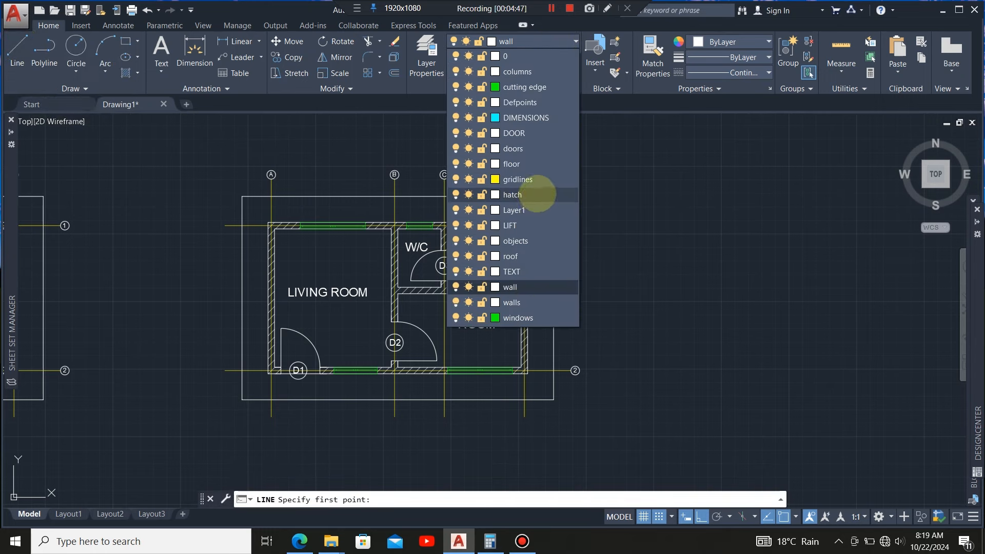
pyautogui.click(522, 256)
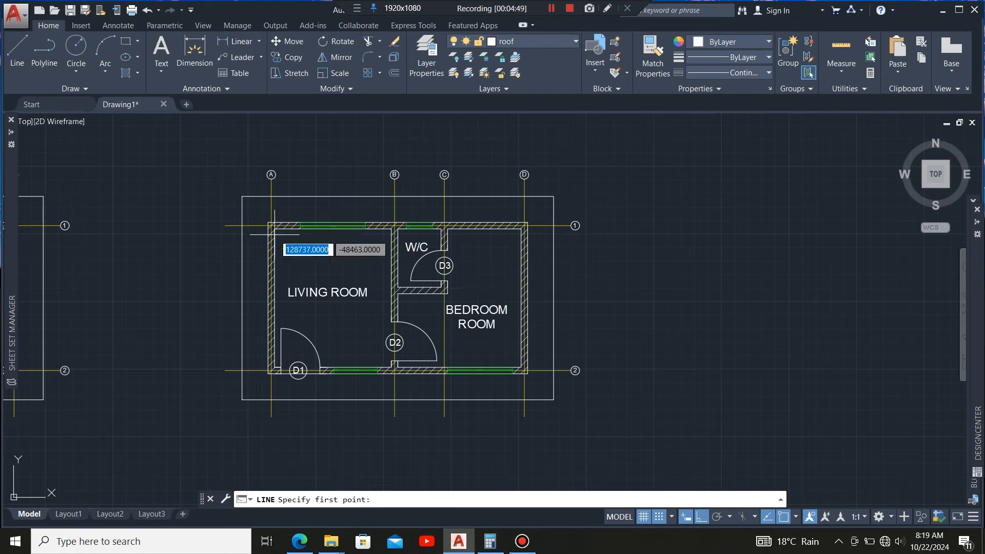
# - Turn on polar tracking and draw a 45° line about 4080 long from the outline's upper-left corner down into the living room
pyautogui.scroll(2, 247, 214)
pyautogui.click(240, 191)
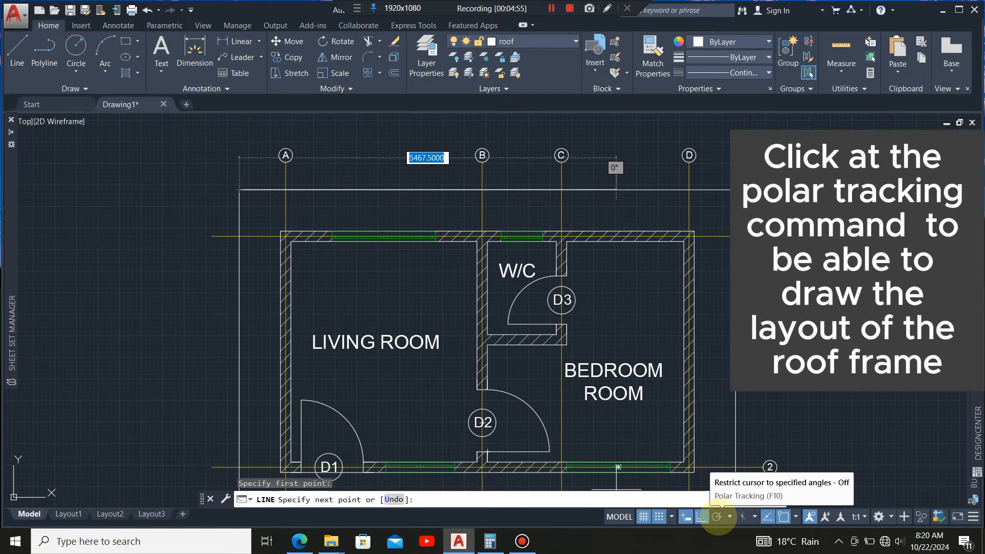
pyautogui.click(717, 516)
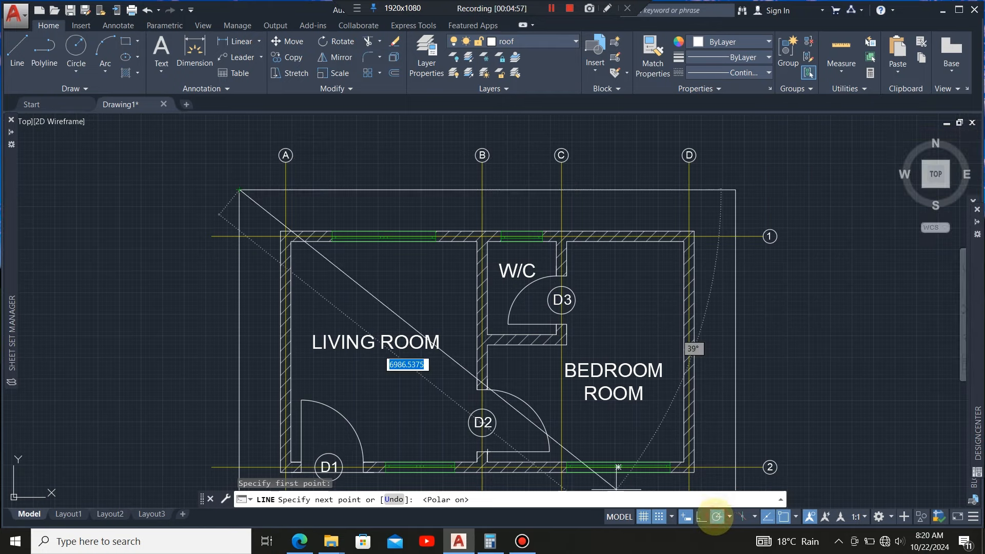
pyautogui.scroll(2, 262, 154)
pyautogui.scroll(-4, 262, 150)
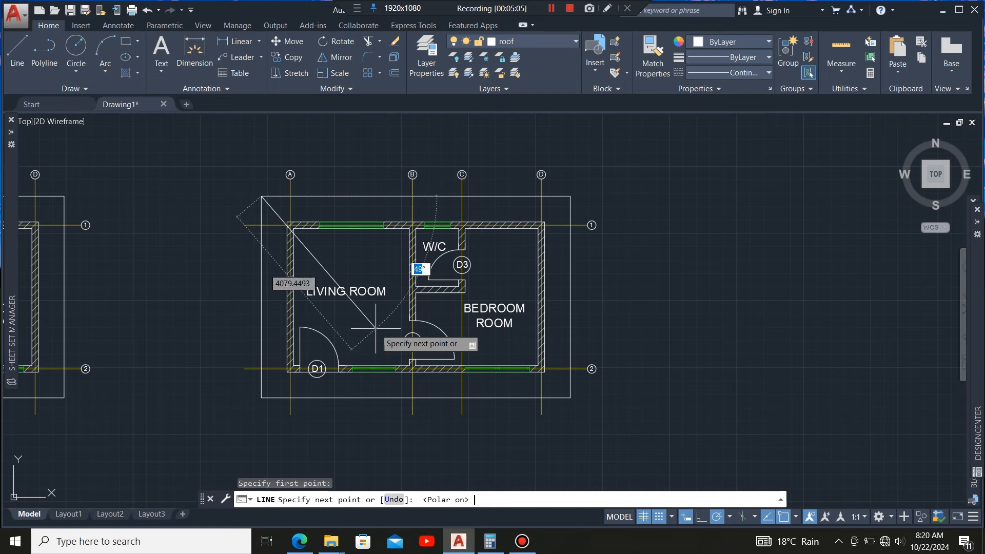
pyautogui.write('45')
pyautogui.press('Return')
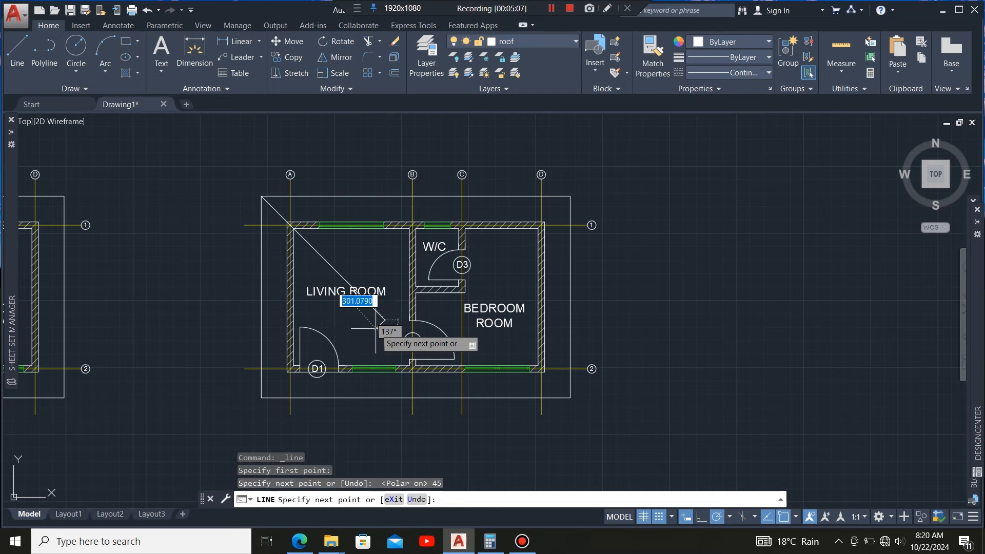
pyautogui.click(378, 328)
pyautogui.press('Escape')
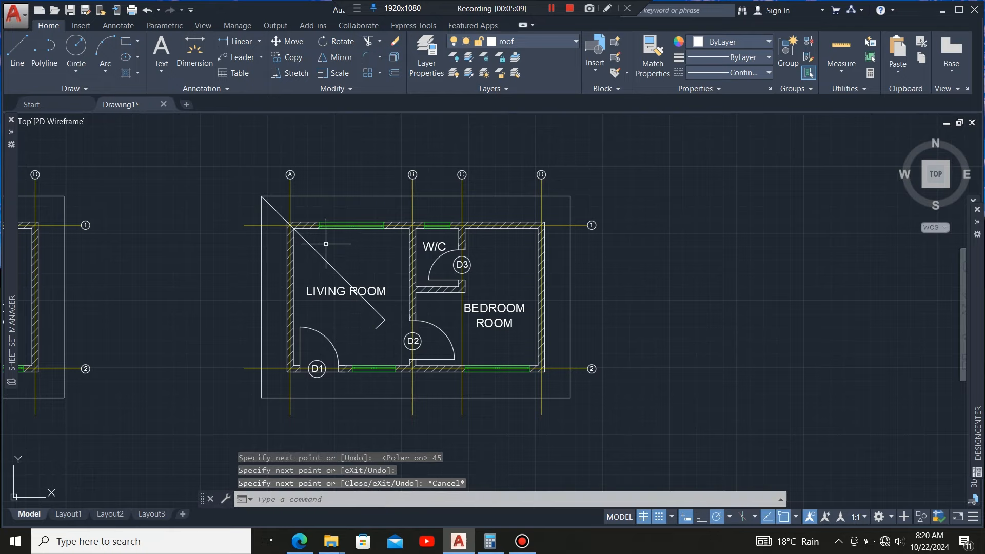
# - Delete the short stray segment at the inner end of the living room diagonal
pyautogui.scroll(-2, 352, 286)
pyautogui.scroll(7, 352, 286)
pyautogui.click(379, 282)
pyautogui.click(312, 317)
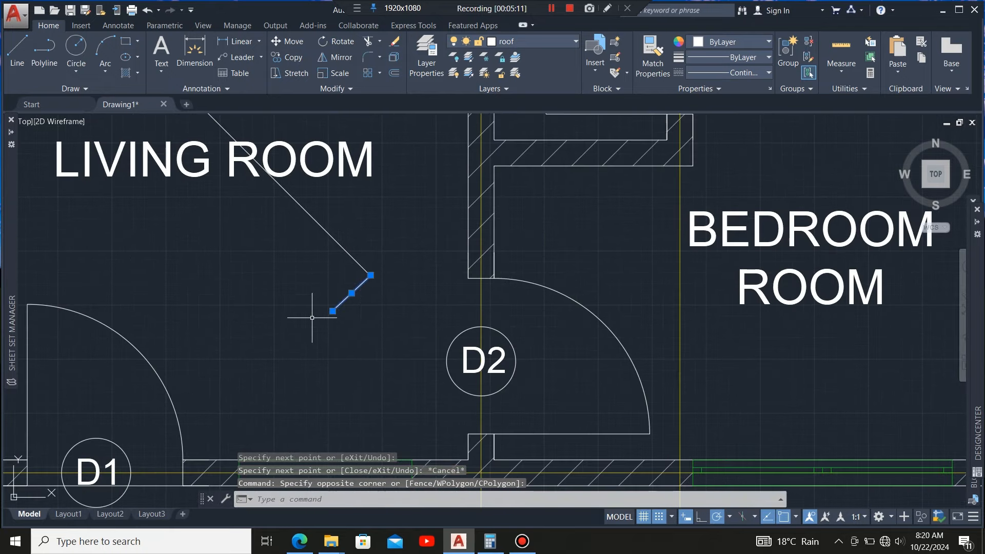
pyautogui.press('Delete')
pyautogui.scroll(-5, 318, 325)
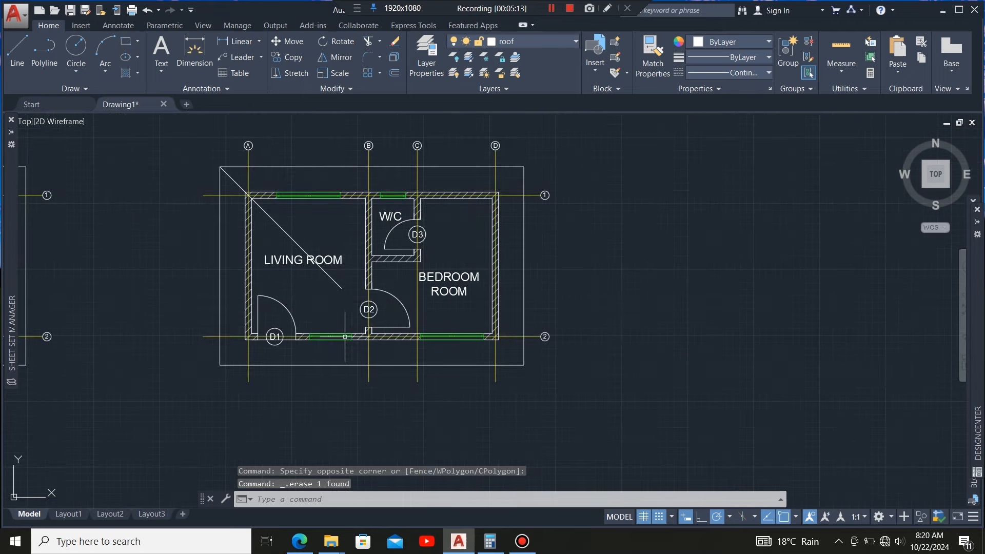
# - Copy the living room diagonal by its inner end so that end lands on the outline's lower-right corner
pyautogui.click(270, 209)
pyautogui.click(265, 235)
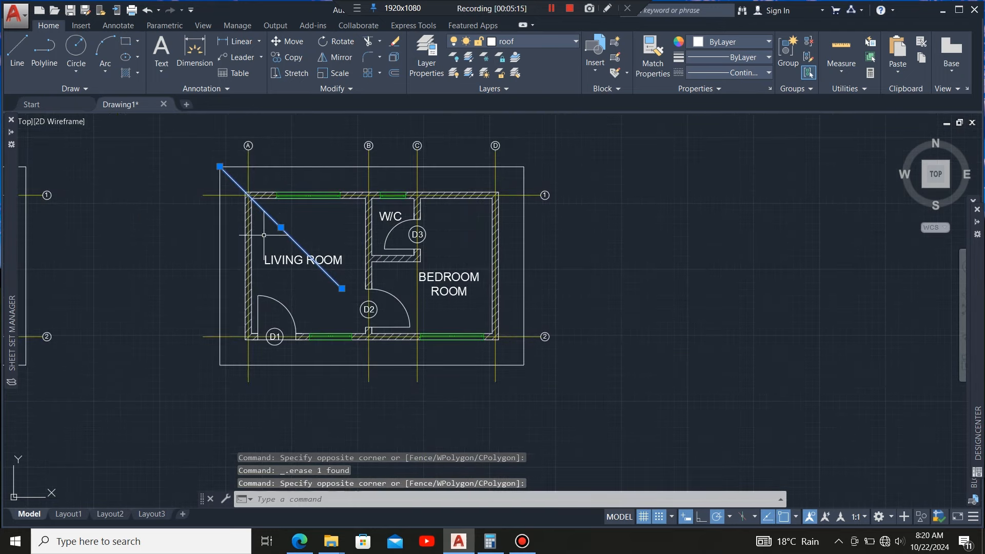
pyautogui.click(293, 57)
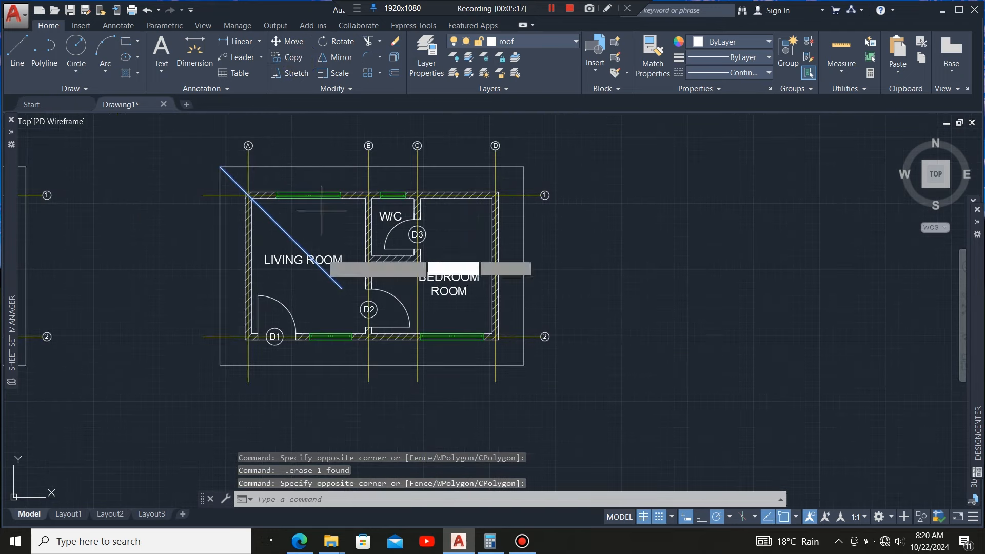
pyautogui.scroll(2, 338, 305)
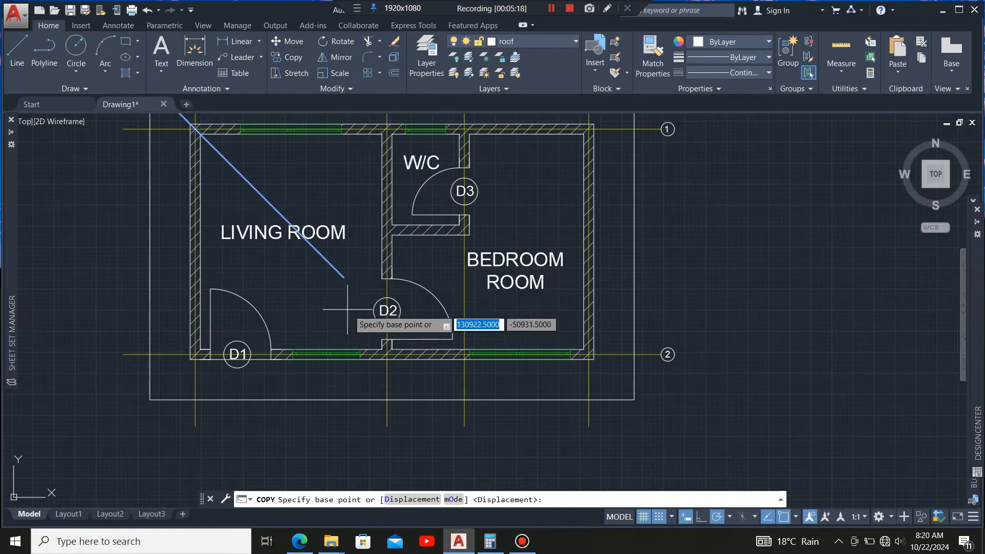
pyautogui.click(343, 277)
pyautogui.scroll(-2, 286, 287)
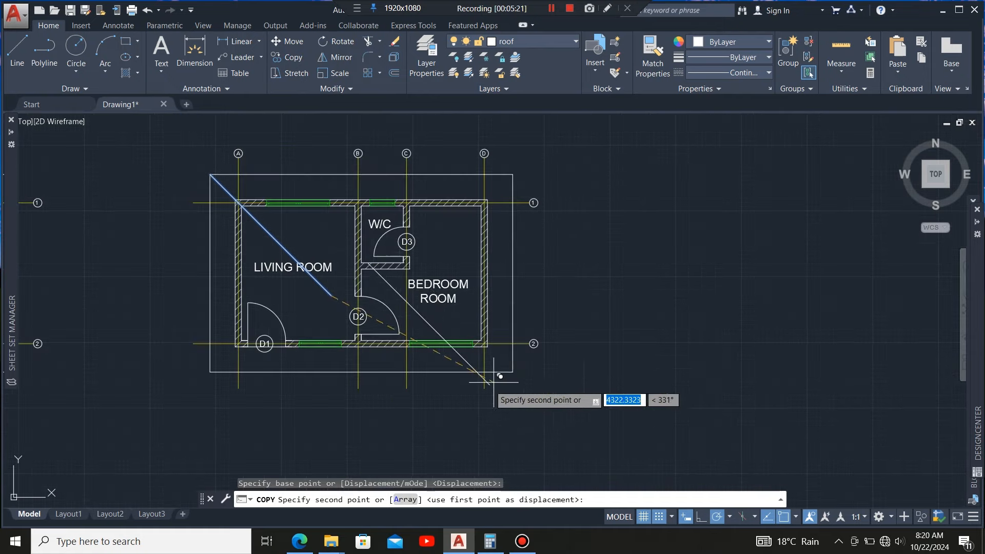
pyautogui.scroll(2, 492, 349)
pyautogui.scroll(2, 536, 398)
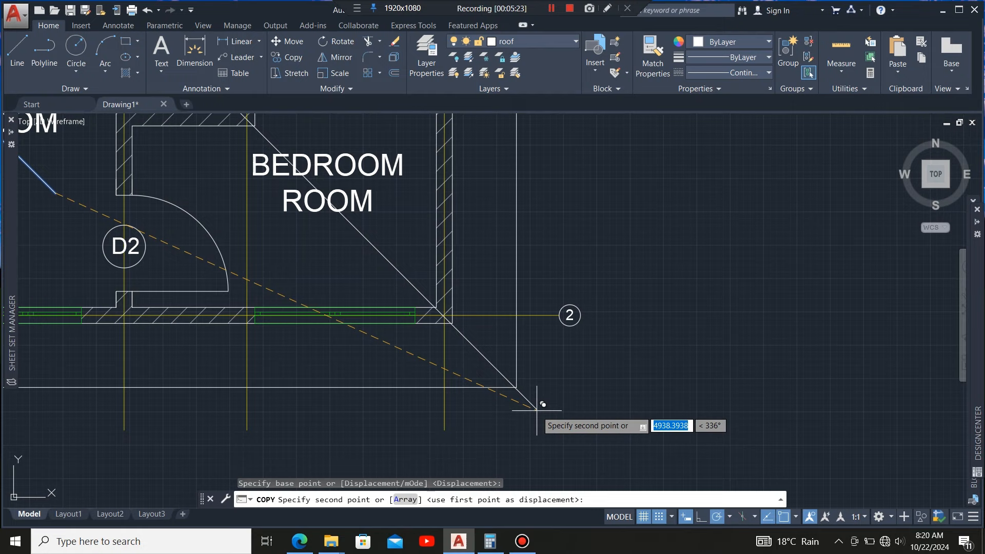
pyautogui.click(516, 386)
pyautogui.scroll(-4, 521, 380)
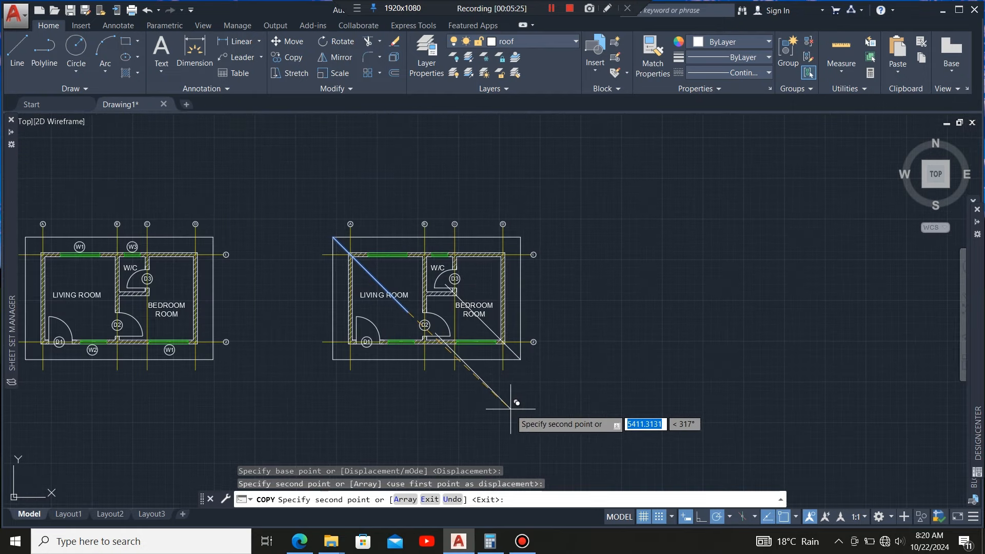
pyautogui.press('Escape')
# - Draw a 45° line about 4190 long from the outline's lower-left corner up across the living room
pyautogui.scroll(2, 395, 325)
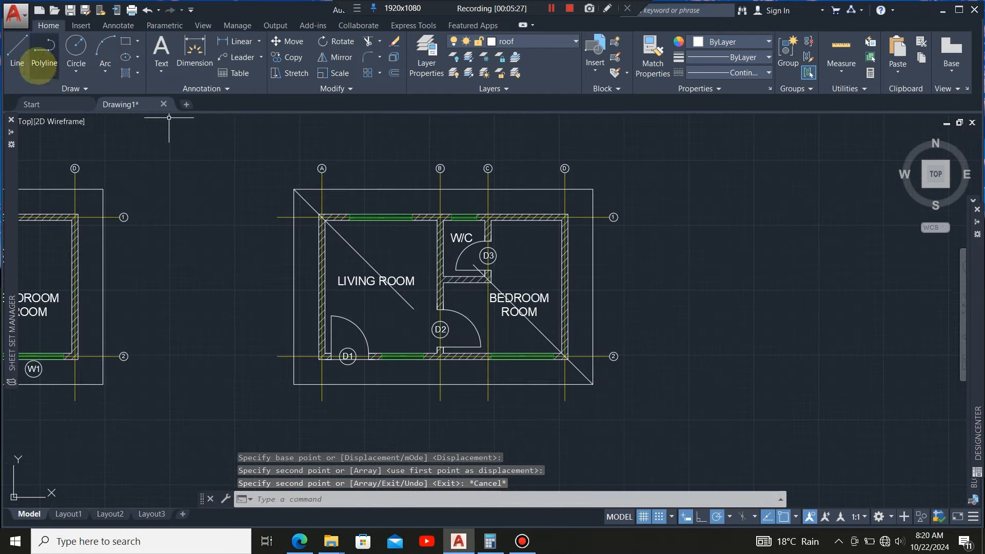
pyautogui.click(17, 51)
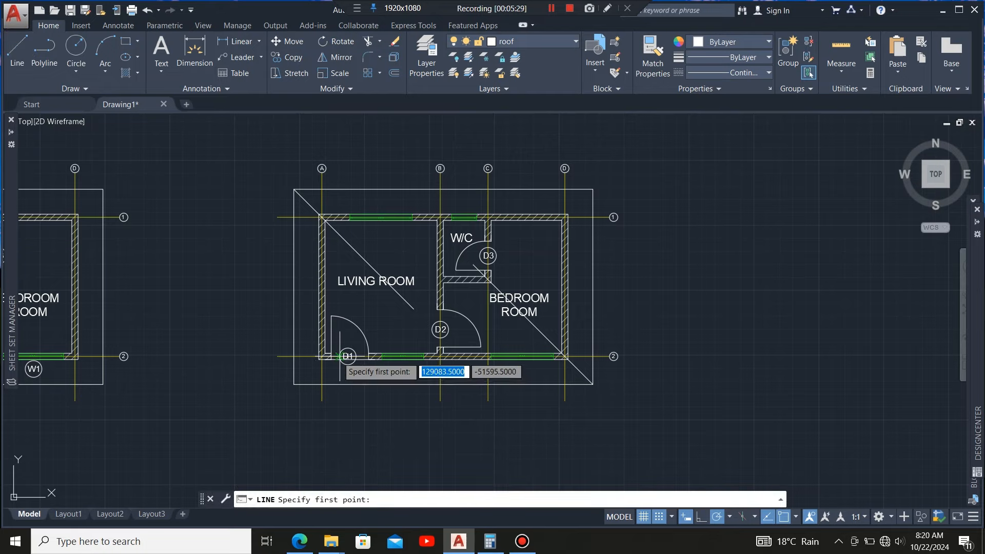
pyautogui.scroll(2, 341, 357)
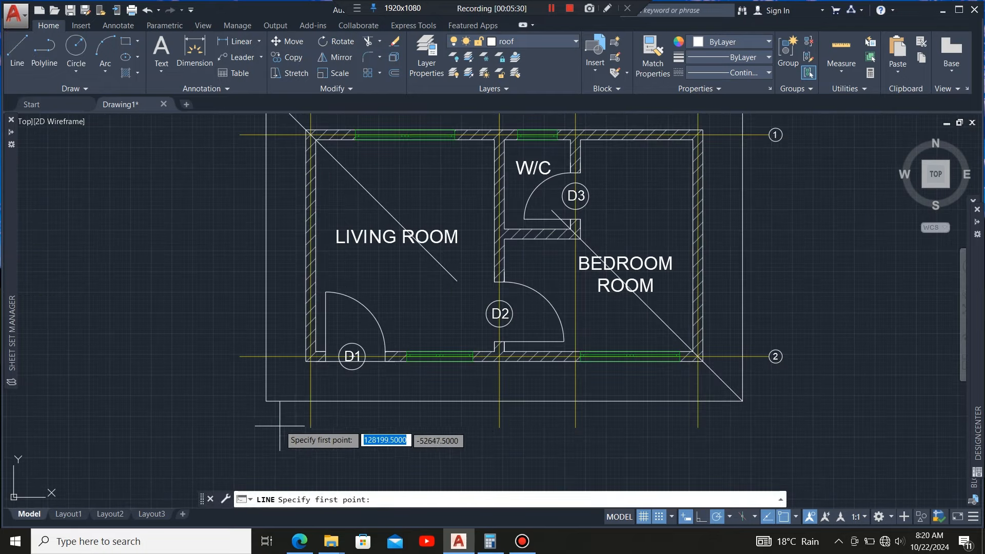
pyautogui.click(267, 401)
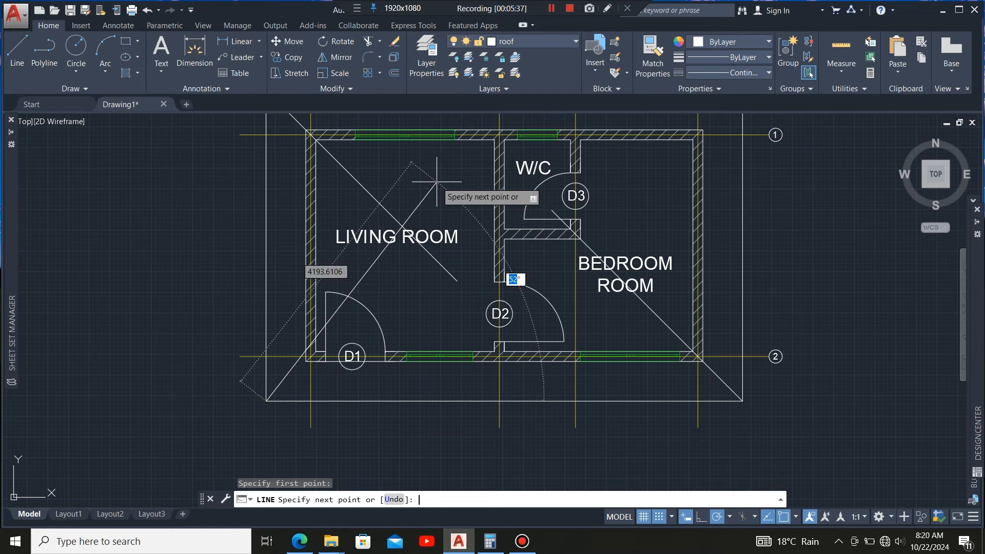
pyautogui.write('45')
pyautogui.press('Return')
pyautogui.press('Escape')
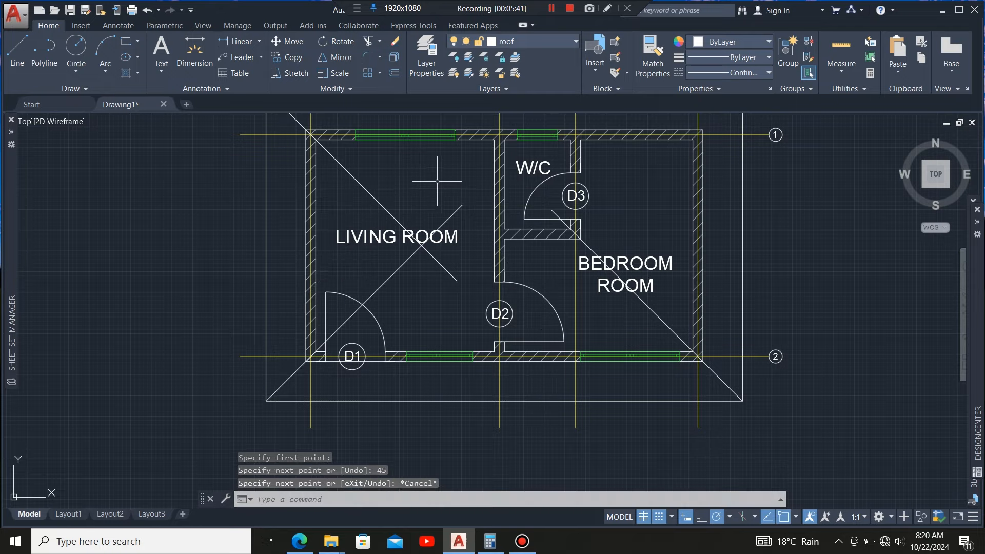
# - Copy the lower-left diagonal by its inner end so that end lands on the outline's upper-right corner
pyautogui.scroll(-4, 331, 241)
pyautogui.scroll(4, 359, 274)
pyautogui.click(371, 286)
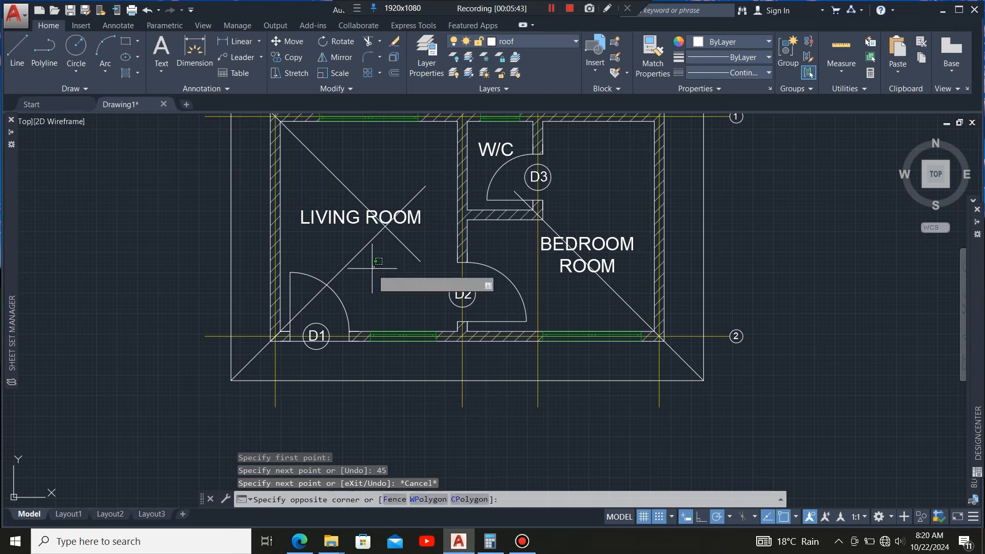
pyautogui.click(330, 282)
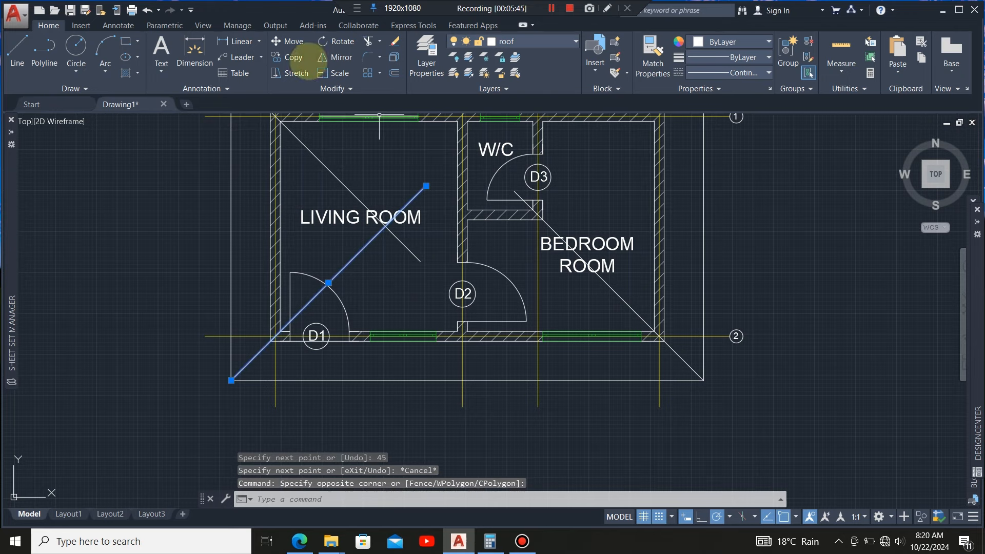
pyautogui.click(294, 57)
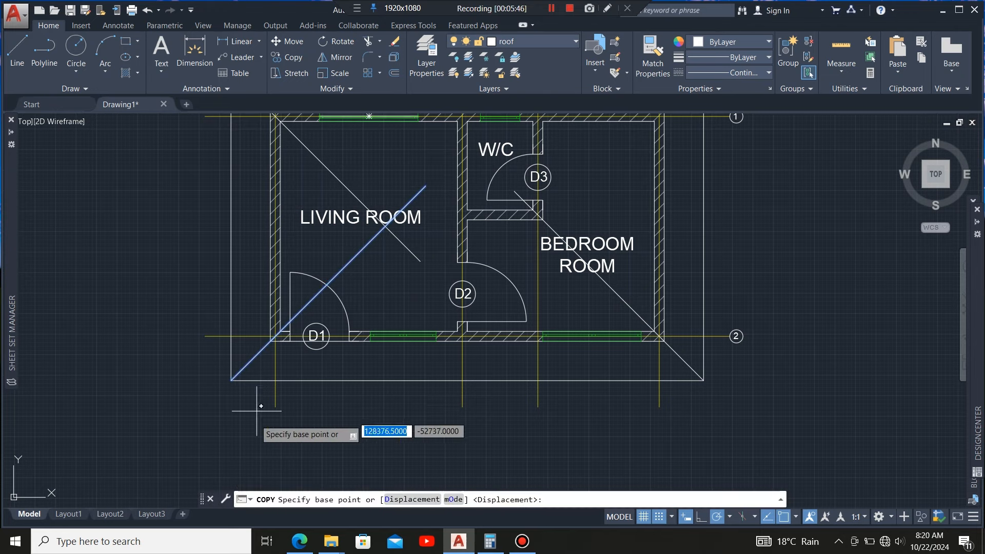
pyautogui.click(425, 186)
pyautogui.scroll(-5, 238, 326)
pyautogui.scroll(5, 275, 264)
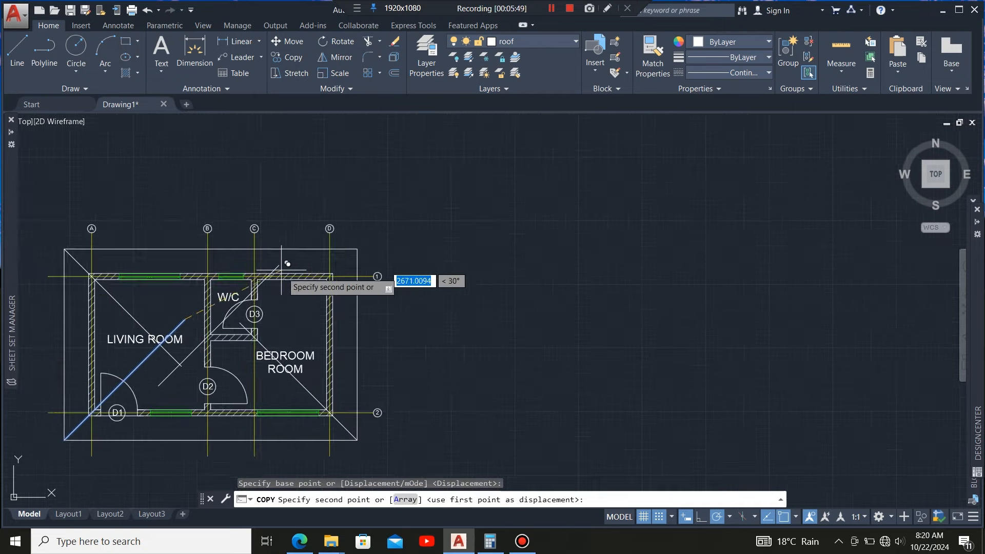
pyautogui.scroll(2, 375, 272)
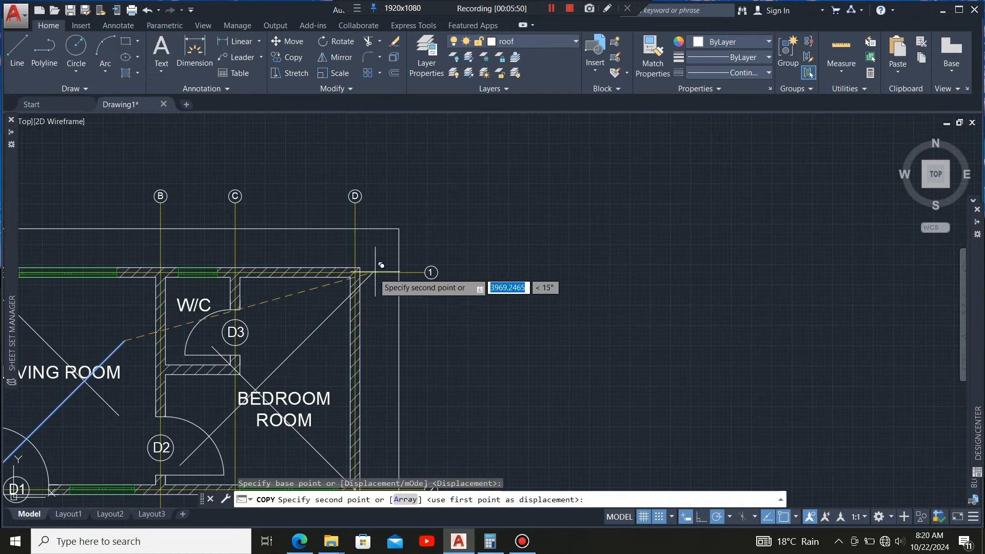
pyautogui.click(402, 225)
pyautogui.scroll(-4, 436, 216)
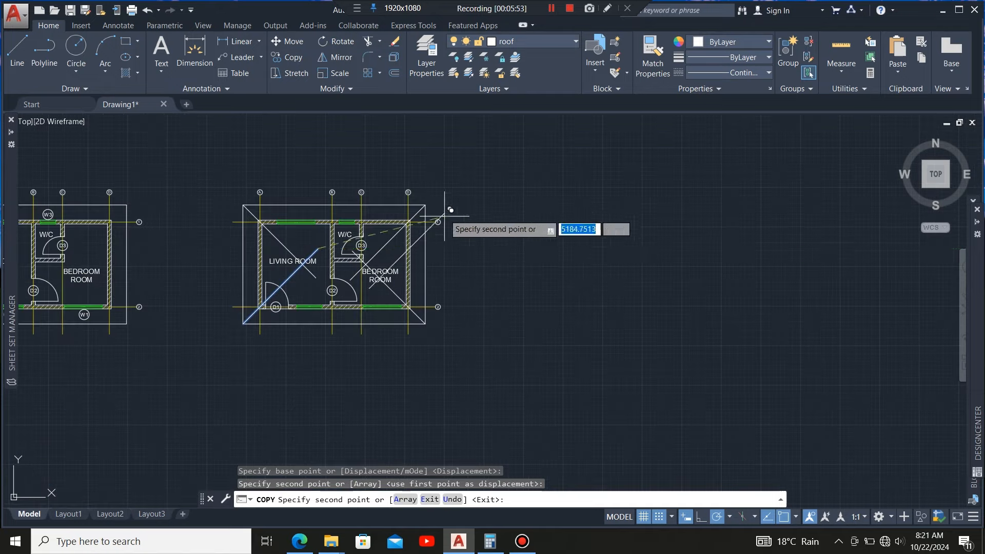
pyautogui.press('Escape')
# - Draw the horizontal ridge line between the diagonals' crossing in the living room and their crossing in the bedroom
pyautogui.scroll(4, 300, 272)
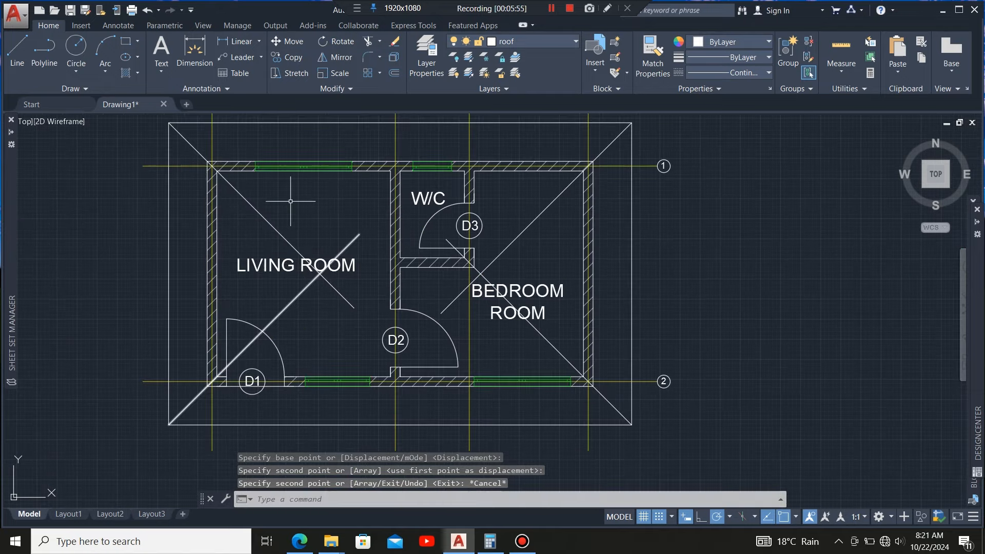
pyautogui.click(18, 50)
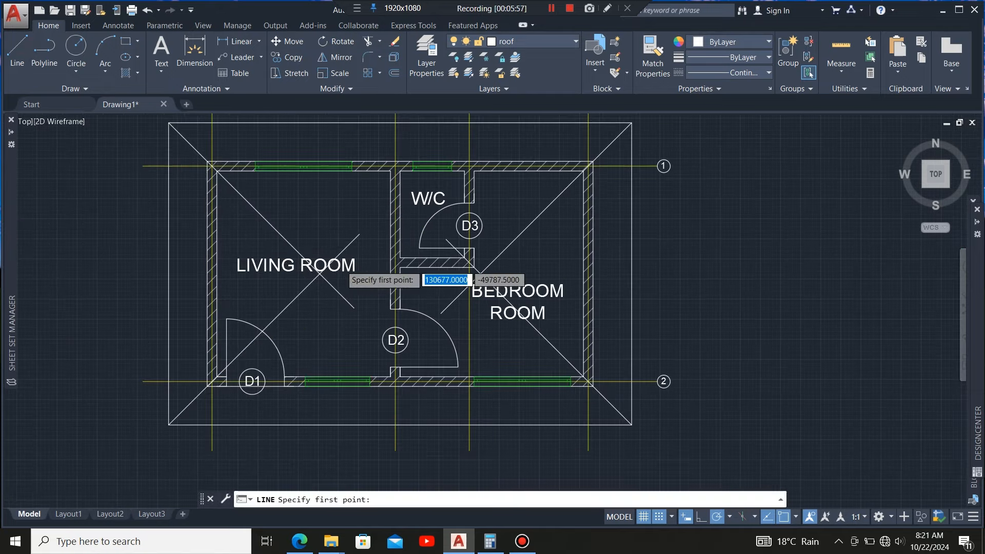
pyautogui.scroll(4, 343, 265)
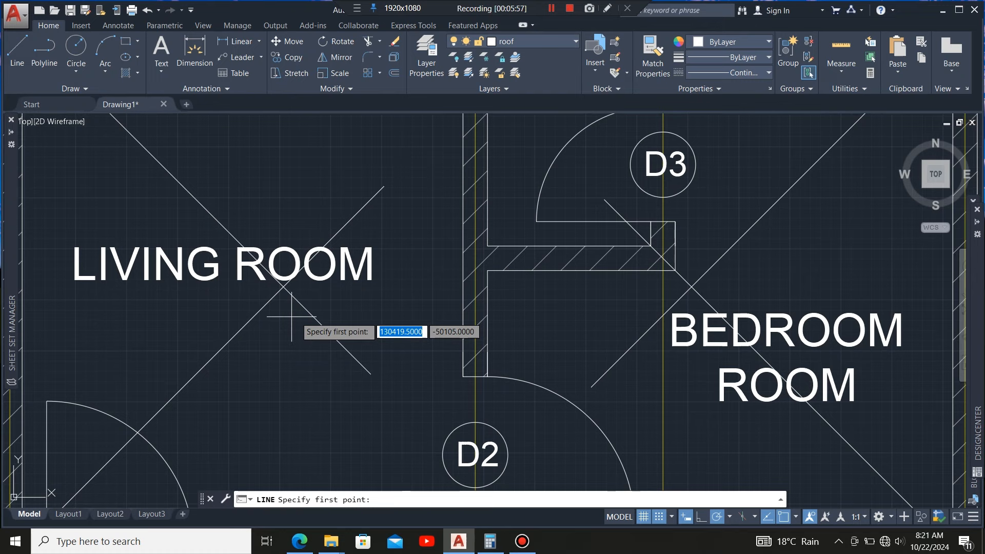
pyautogui.click(283, 286)
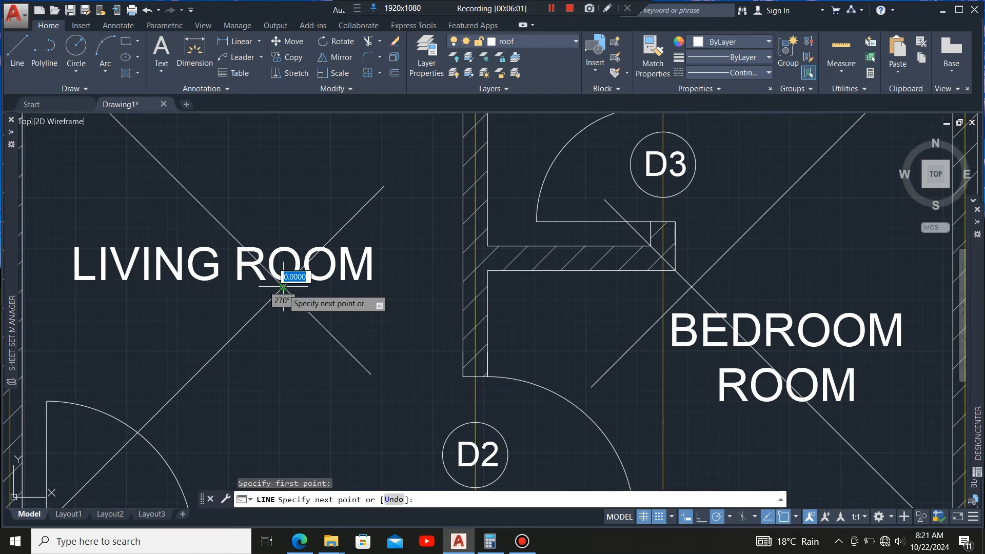
pyautogui.scroll(4, 750, 286)
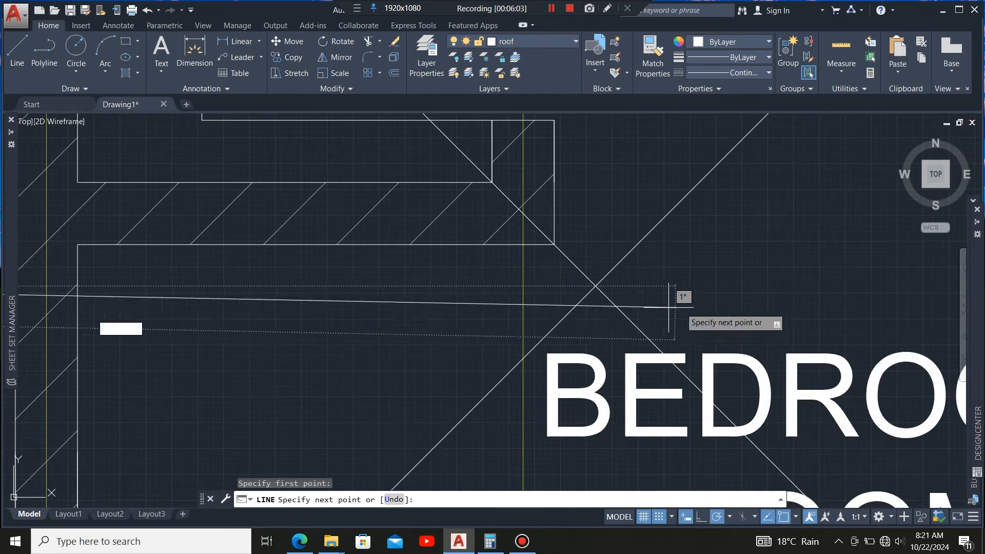
pyautogui.click(596, 286)
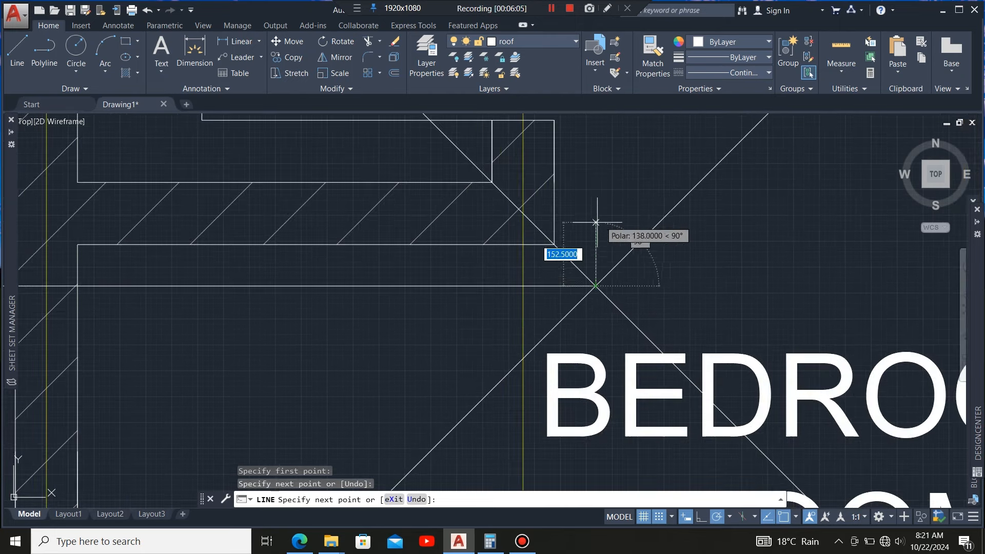
pyautogui.scroll(-5, 598, 221)
pyautogui.press('Escape')
pyautogui.scroll(-4, 384, 300)
pyautogui.scroll(4, 324, 286)
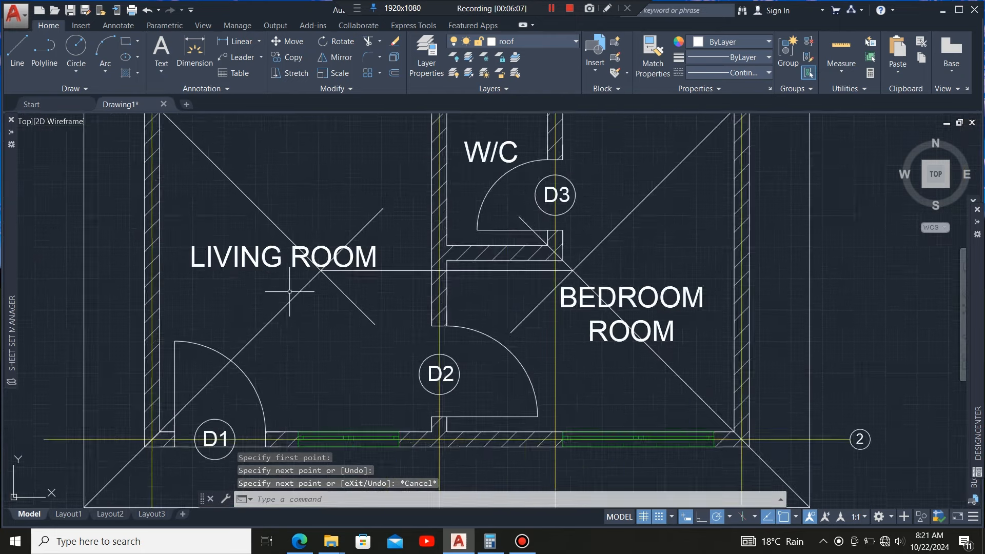
pyautogui.scroll(4, 316, 264)
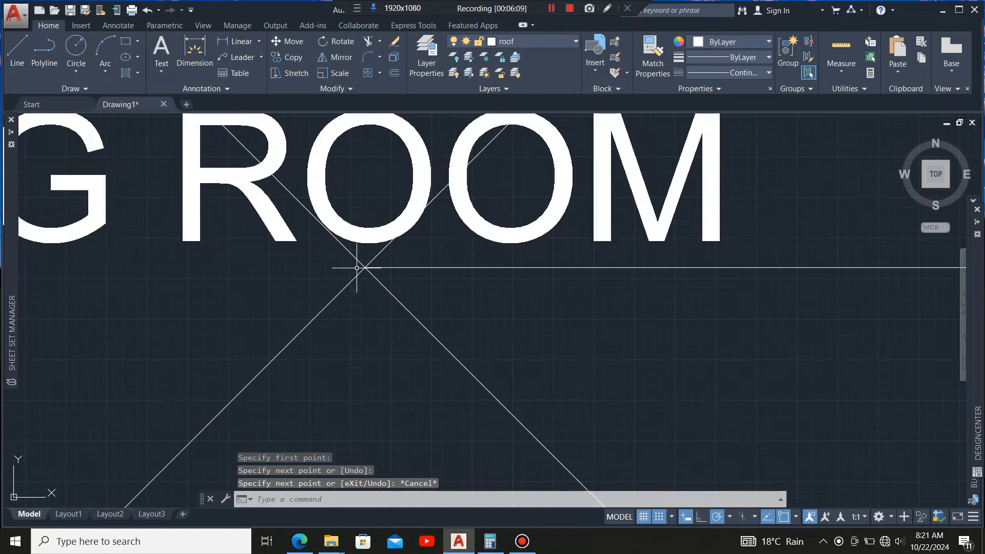
# - Trim the two diagonal ends that overrun the ridge line's bedroom end, with the four diagonals and the ridge selected
pyautogui.click(393, 256)
pyautogui.click(320, 311)
pyautogui.scroll(-6, 257, 312)
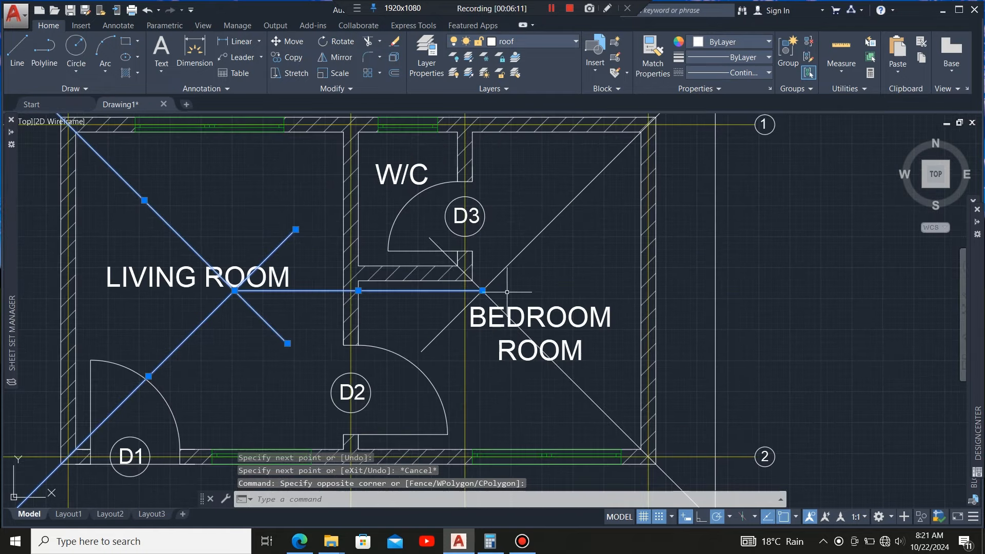
pyautogui.scroll(6, 507, 292)
pyautogui.click(451, 280)
pyautogui.click(379, 315)
pyautogui.scroll(-4, 463, 243)
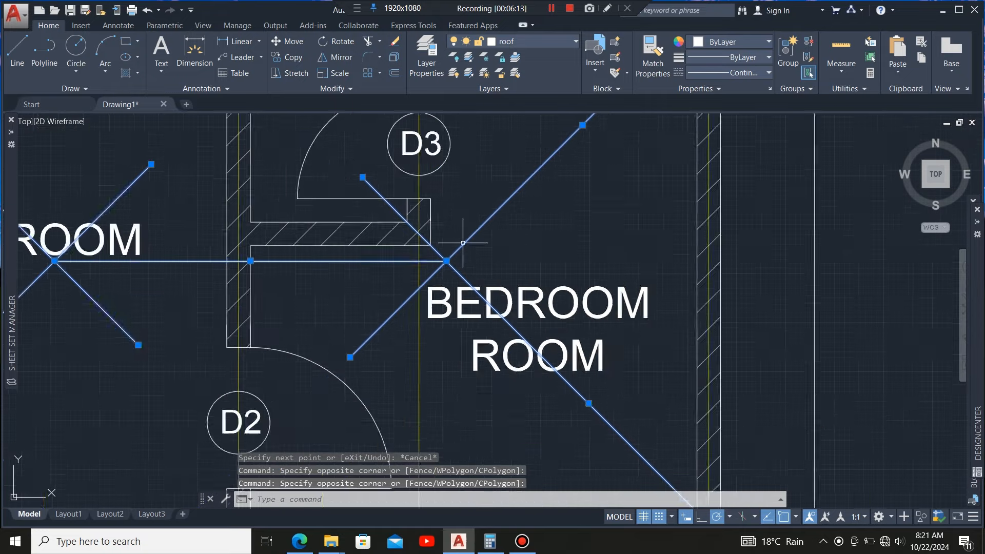
pyautogui.scroll(-6, 463, 242)
pyautogui.scroll(2, 451, 246)
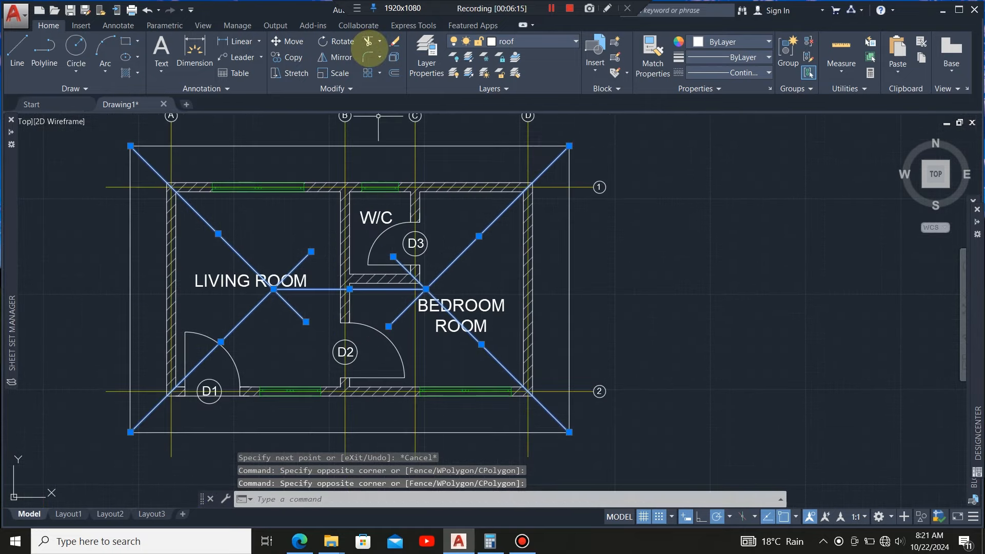
pyautogui.click(367, 41)
pyautogui.scroll(4, 400, 323)
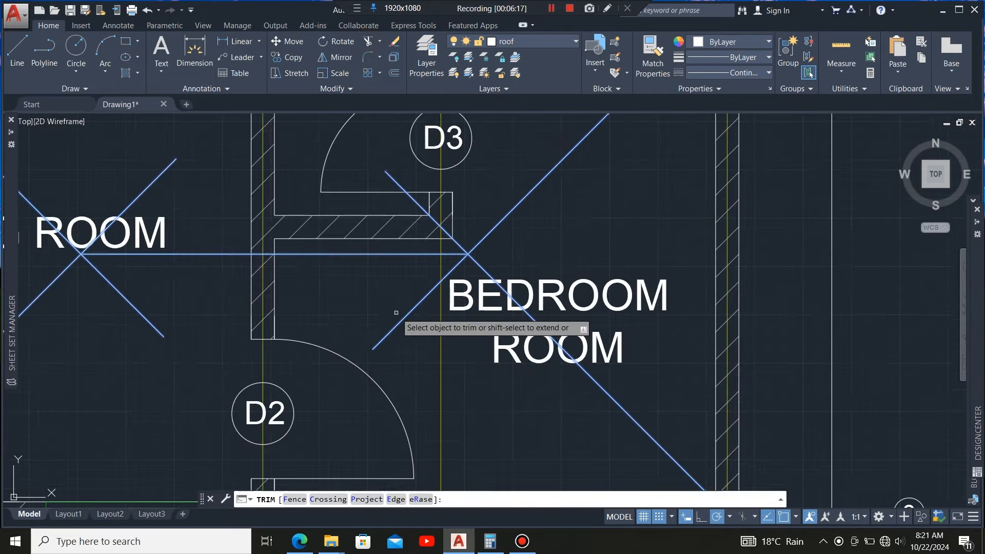
pyautogui.click(402, 319)
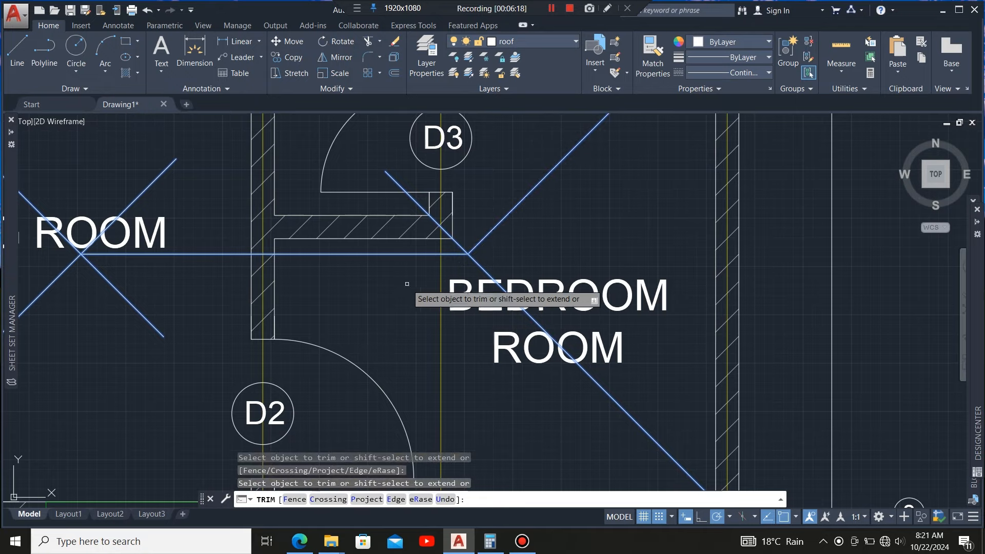
pyautogui.click(419, 204)
# - Trim the two diagonal ends that overrun the ridge line's living room end and finish trimming
pyautogui.scroll(-2, 575, 255)
pyautogui.scroll(2, 395, 264)
pyautogui.click(411, 282)
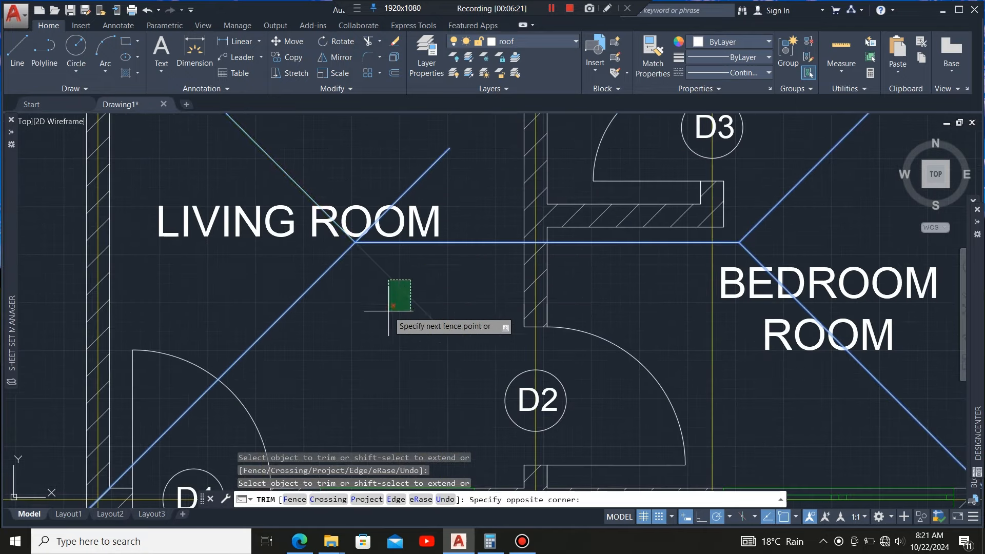
pyautogui.click(387, 310)
pyautogui.click(457, 164)
pyautogui.click(411, 150)
pyautogui.scroll(-4, 287, 241)
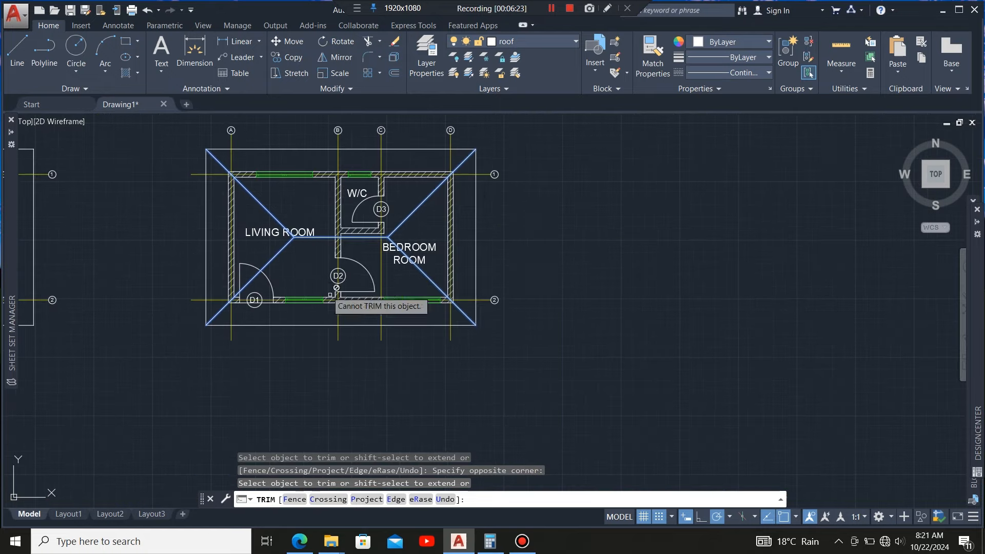
pyautogui.press('Escape')
# - Examine the trimmed hip lines and ridge within the roof outline, both close up and as a whole
pyautogui.scroll(-3, 359, 277)
pyautogui.scroll(6, 399, 263)
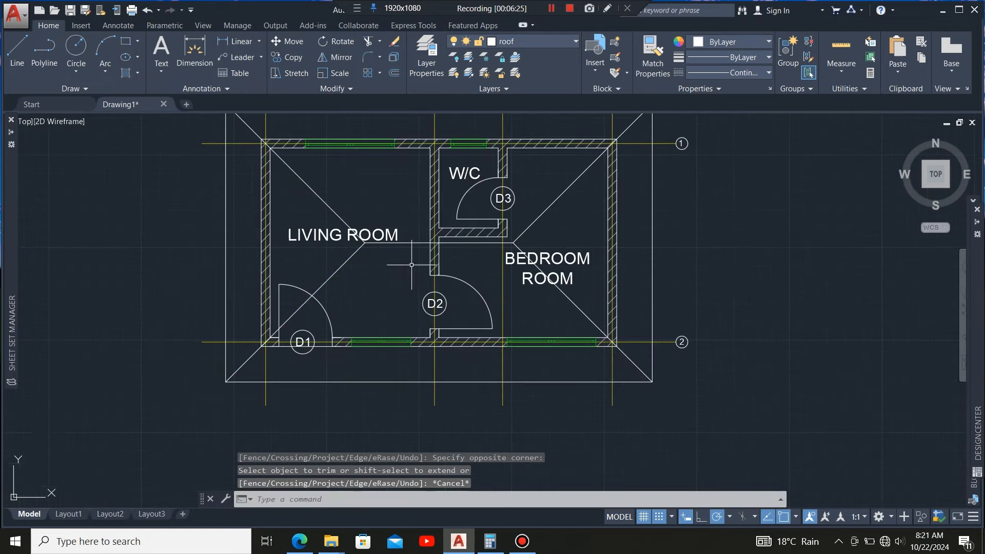
pyautogui.scroll(-2, 381, 275)
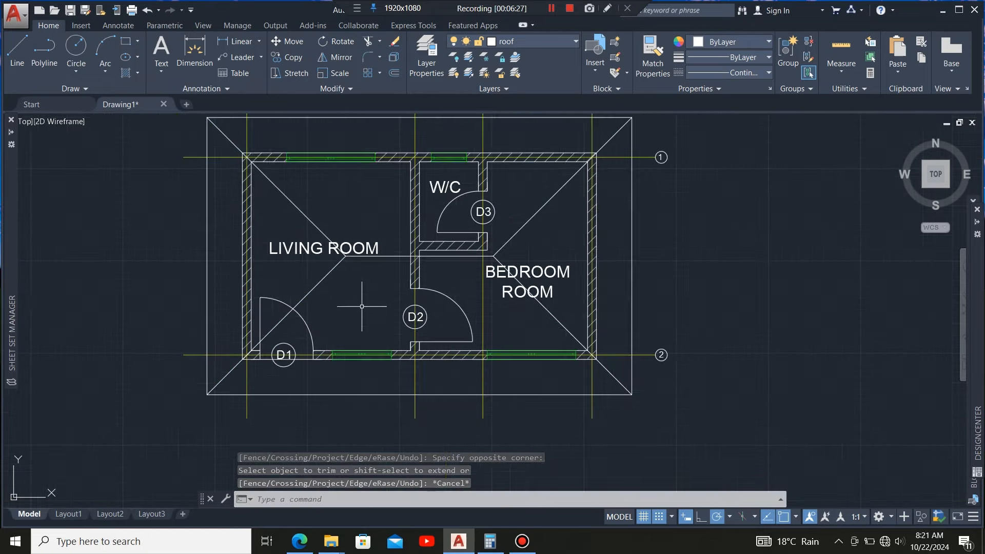
pyautogui.scroll(-4, 334, 302)
pyautogui.scroll(3, 328, 313)
pyautogui.scroll(4, 343, 310)
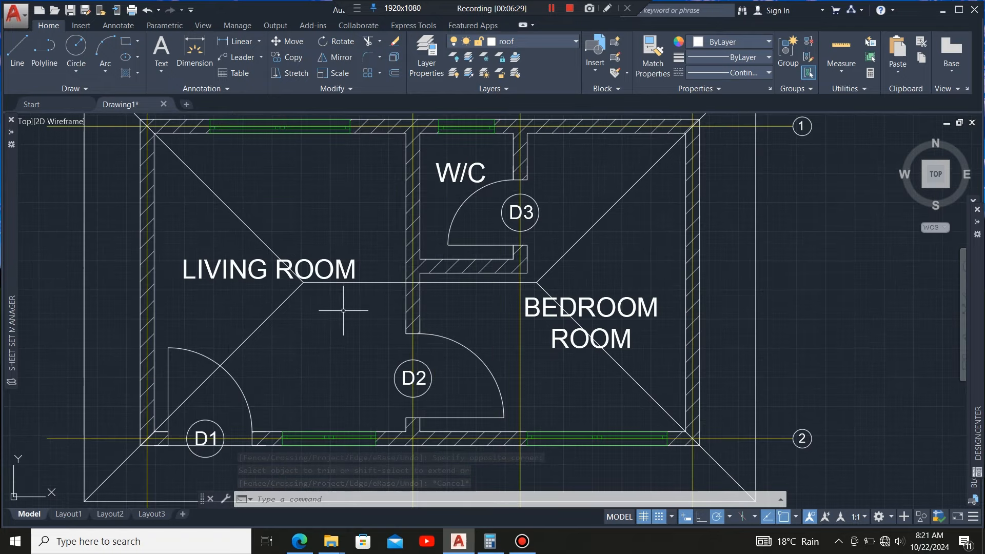
pyautogui.scroll(-4, 297, 329)
pyautogui.scroll(2, 301, 311)
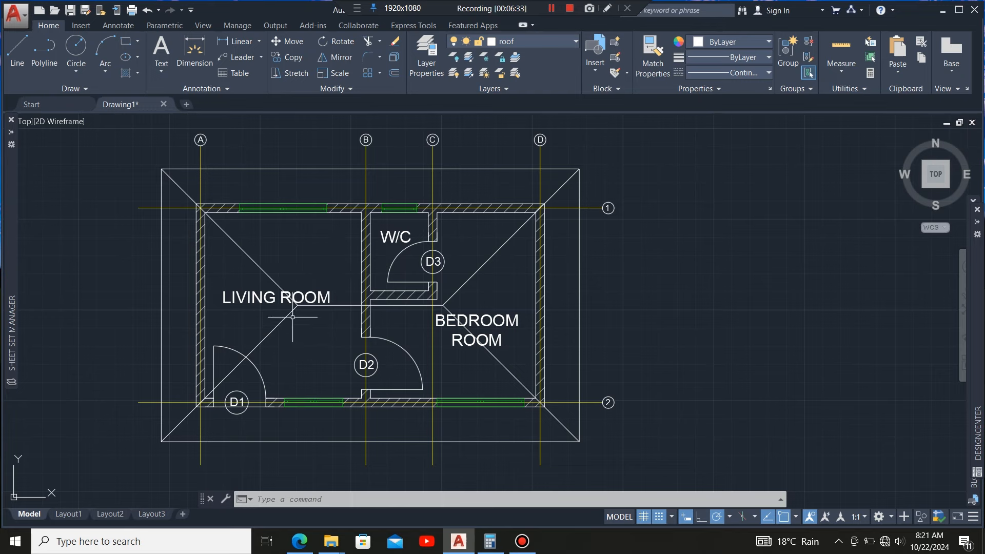
pyautogui.scroll(2, 307, 307)
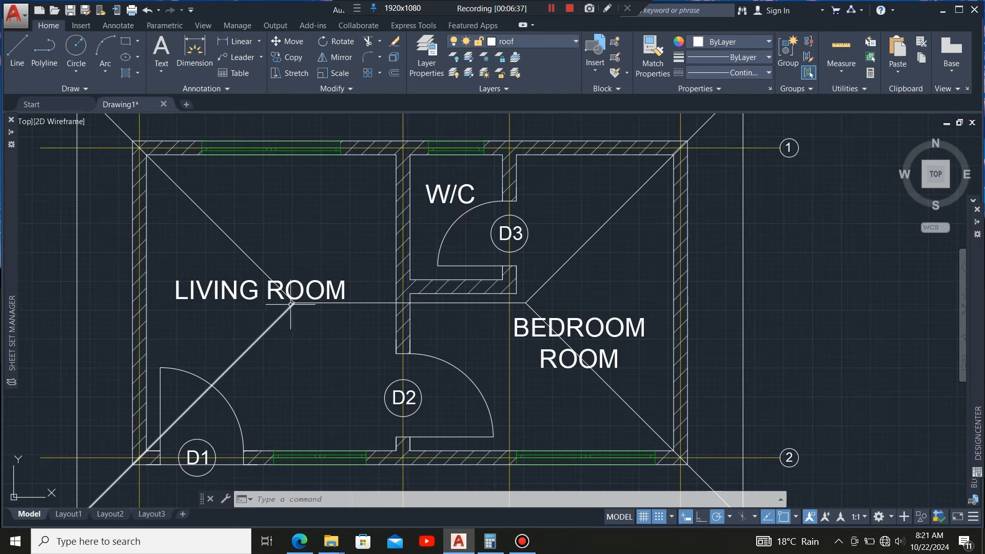
pyautogui.scroll(-2, 295, 319)
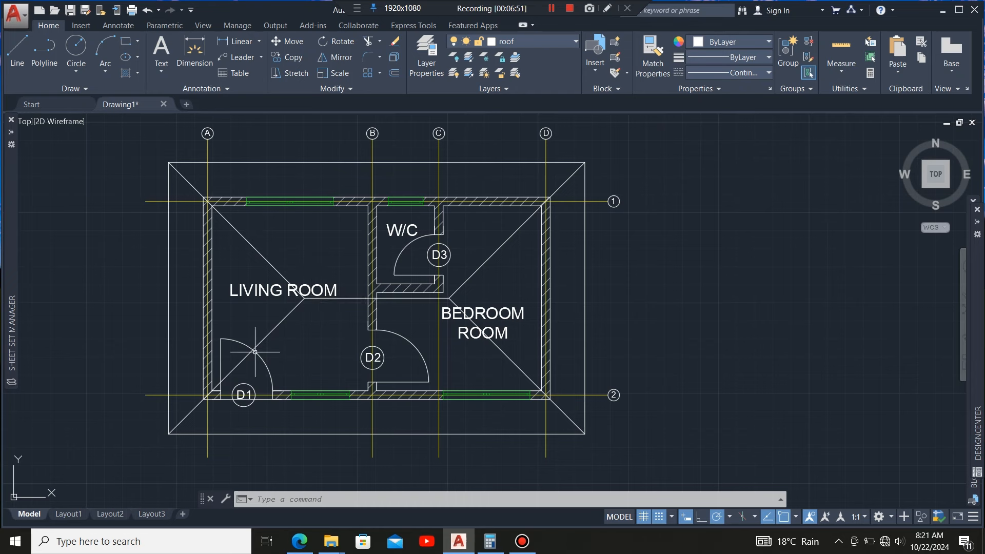
pyautogui.scroll(2, 418, 306)
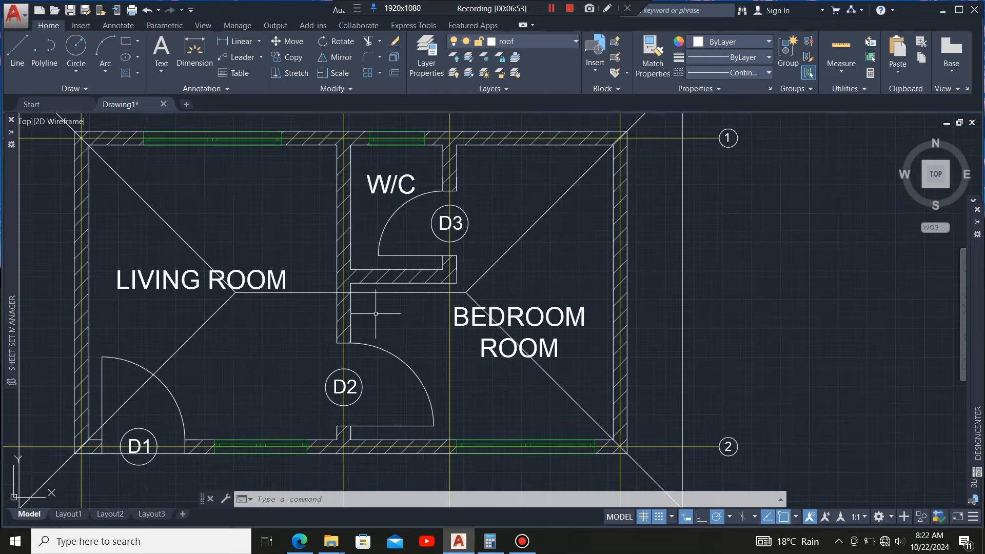
pyautogui.scroll(-2, 231, 326)
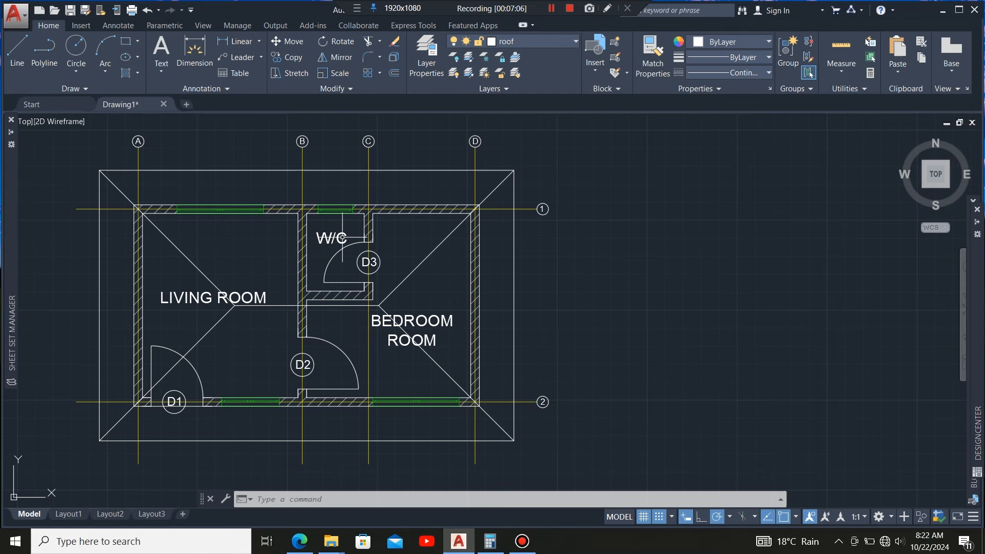
pyautogui.scroll(-2, 272, 257)
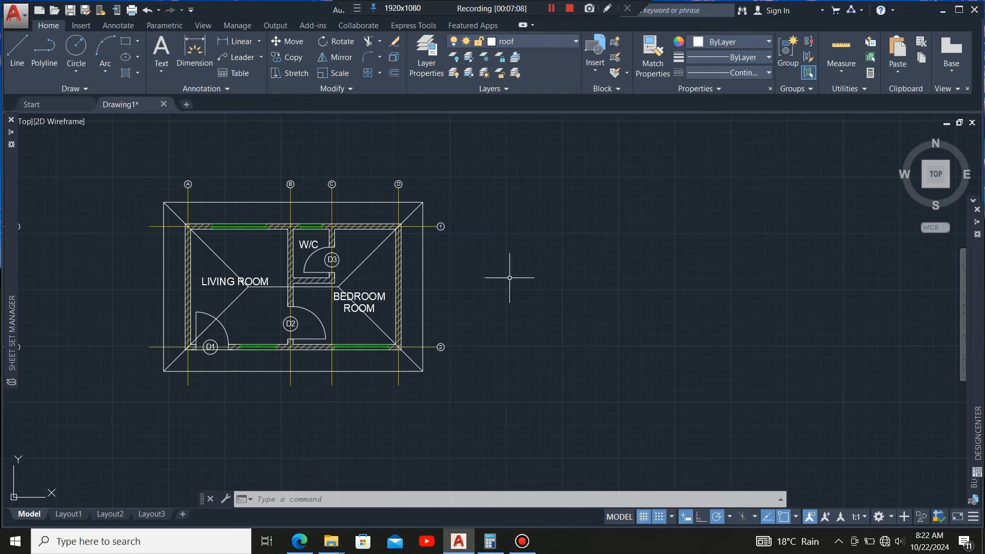
pyautogui.scroll(2, 510, 278)
pyautogui.scroll(-2, 395, 207)
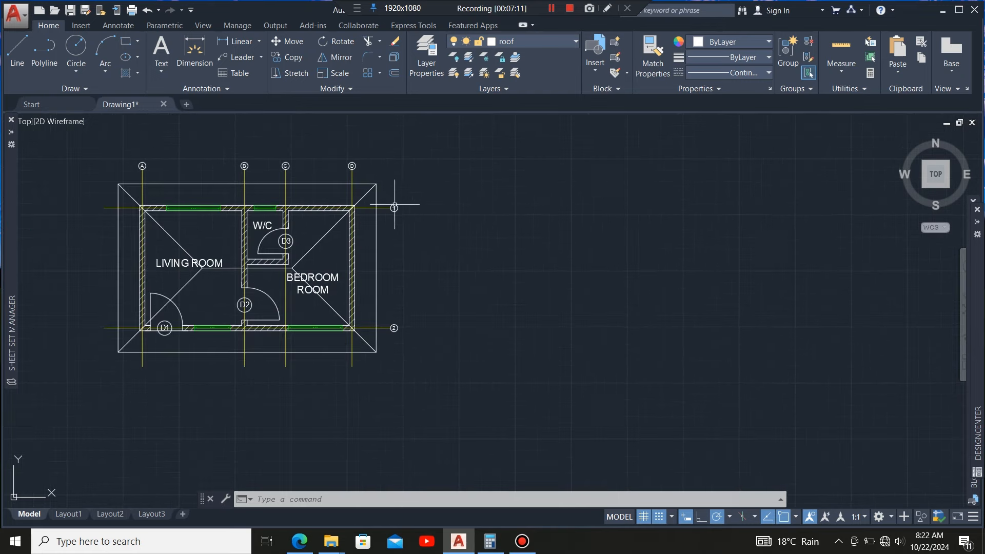
# - Draw a rectangle 50 wide and 100 high in the empty space beside the plan, near grid bubble 1
pyautogui.click(126, 41)
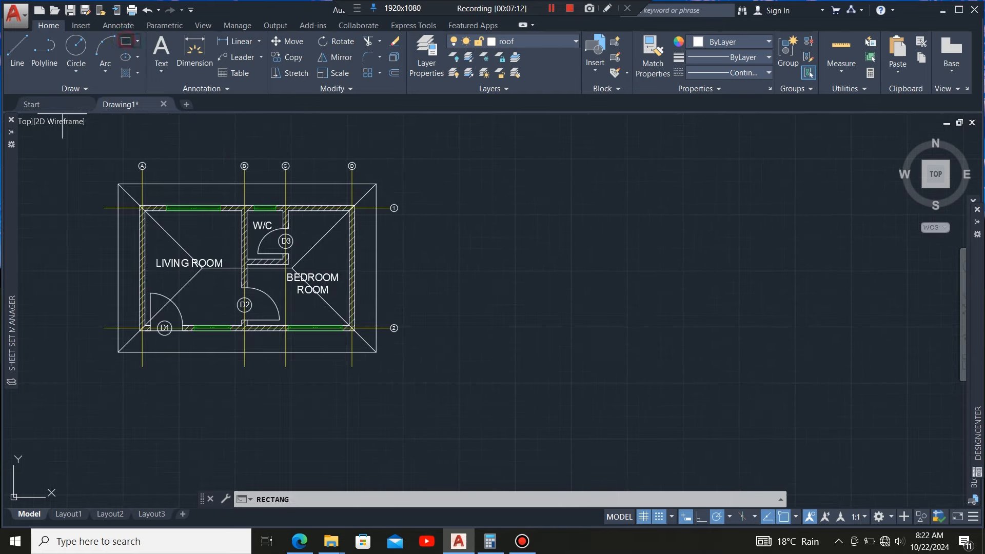
pyautogui.scroll(2, 402, 220)
pyautogui.click(407, 217)
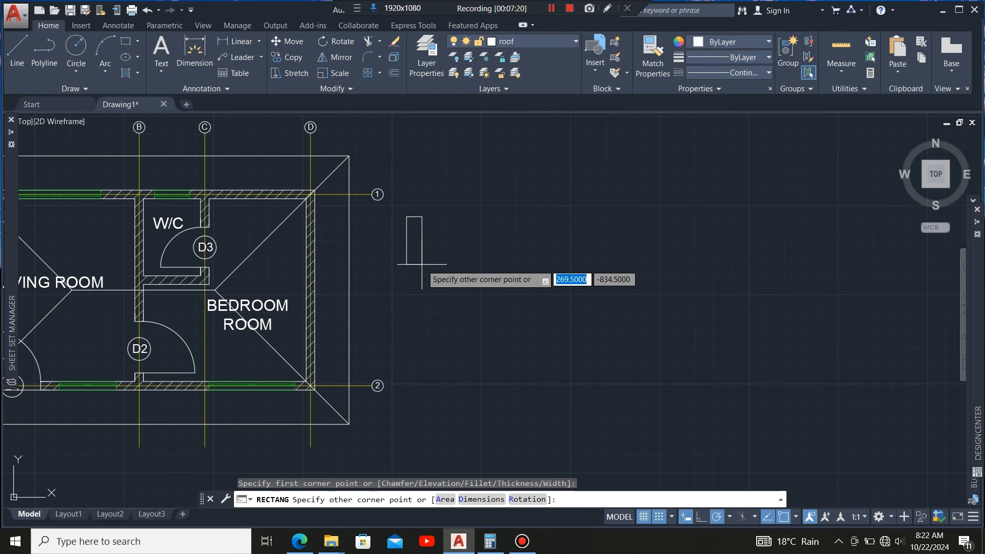
pyautogui.write('5')
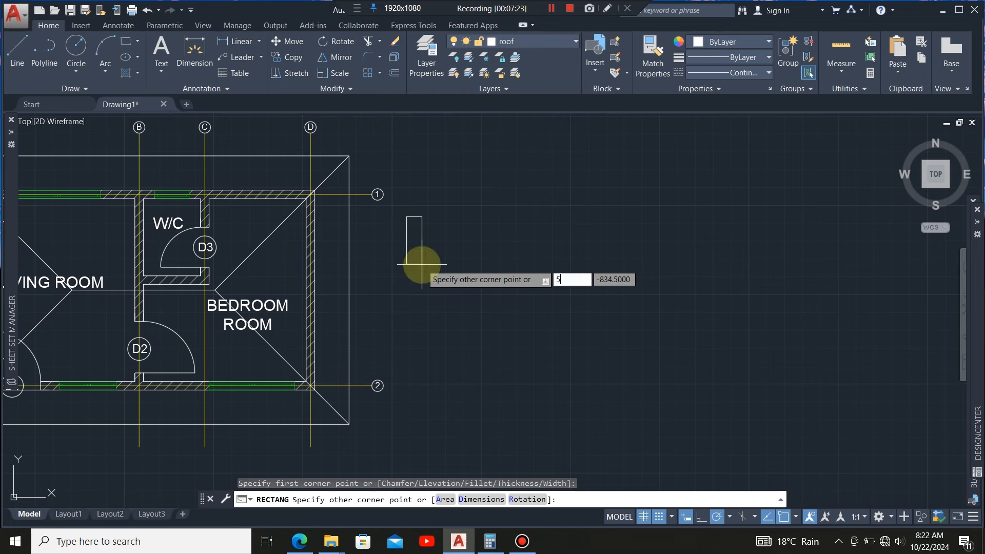
pyautogui.write('0')
pyautogui.press('Tab')
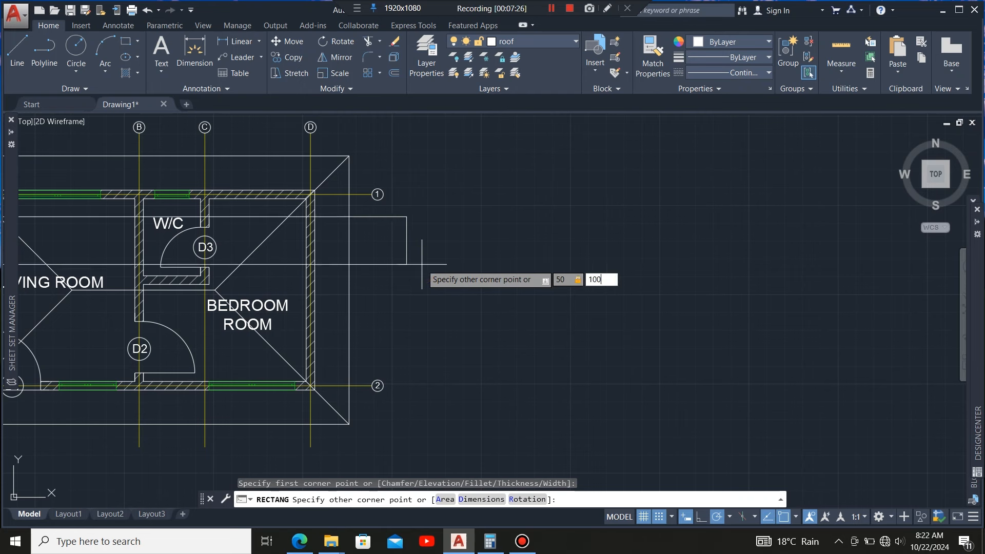
pyautogui.click(422, 264)
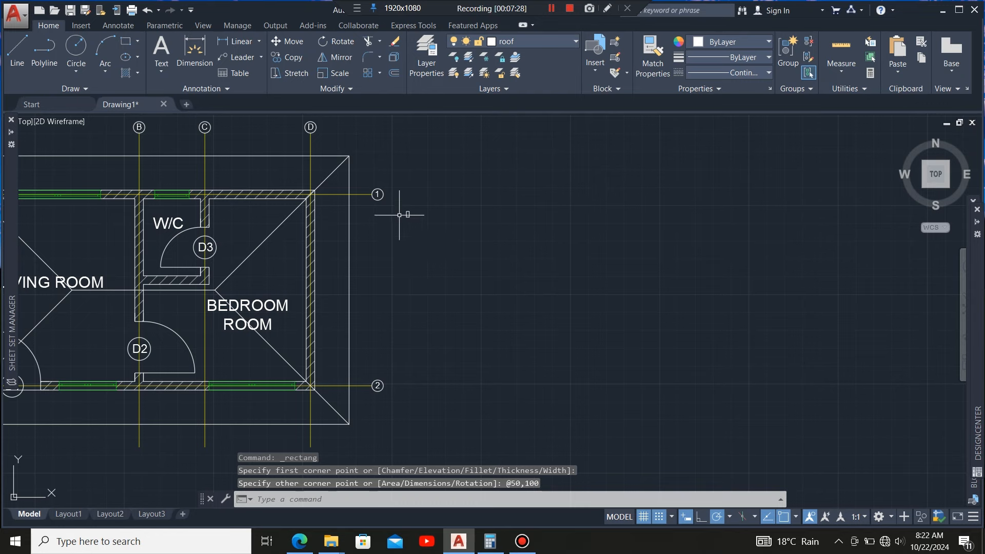
# - Dimension the small rectangle's top edge, placing the dimension line just above it
pyautogui.scroll(10, 400, 215)
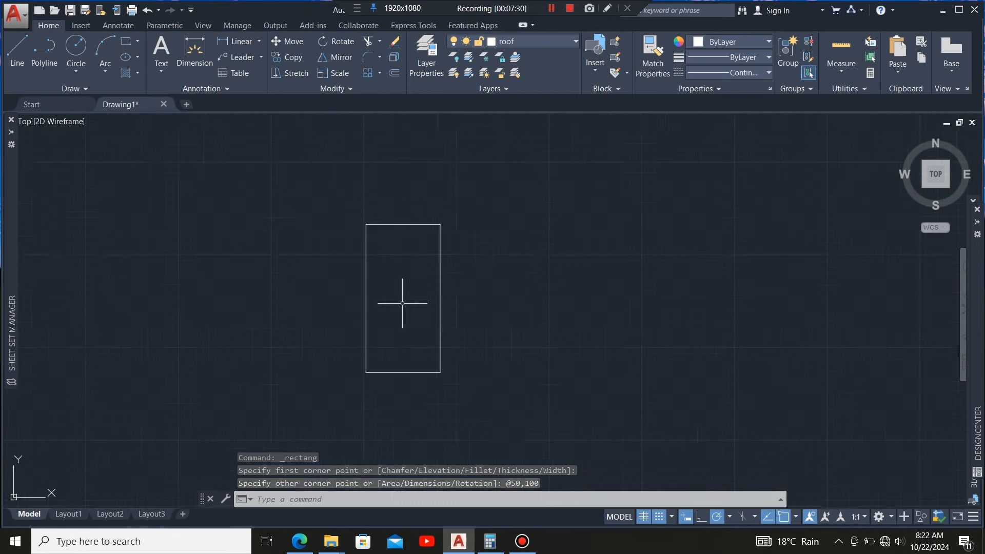
pyautogui.scroll(-2, 395, 257)
pyautogui.scroll(4, 394, 252)
pyautogui.scroll(-2, 386, 241)
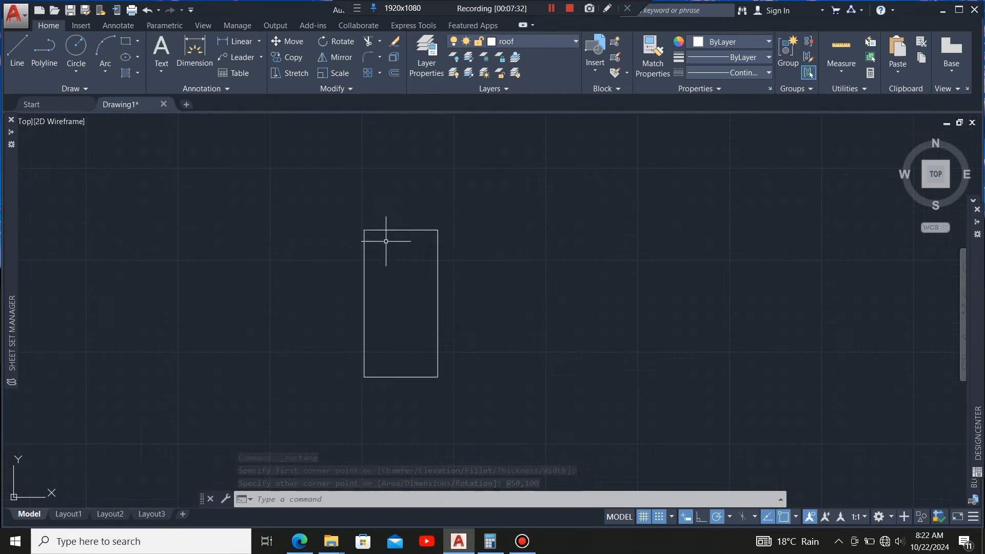
pyautogui.click(195, 47)
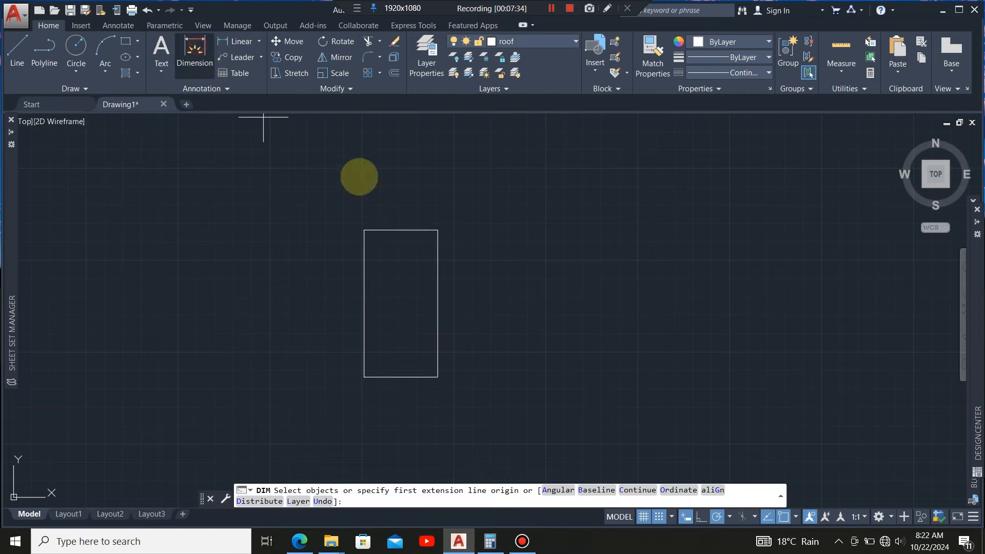
pyautogui.click(364, 230)
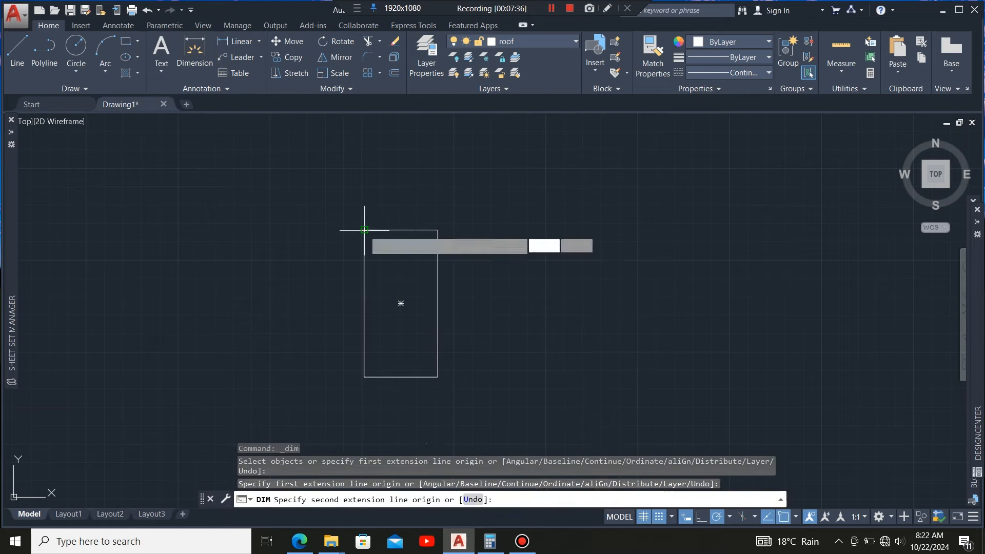
pyautogui.click(439, 230)
pyautogui.scroll(1, 422, 200)
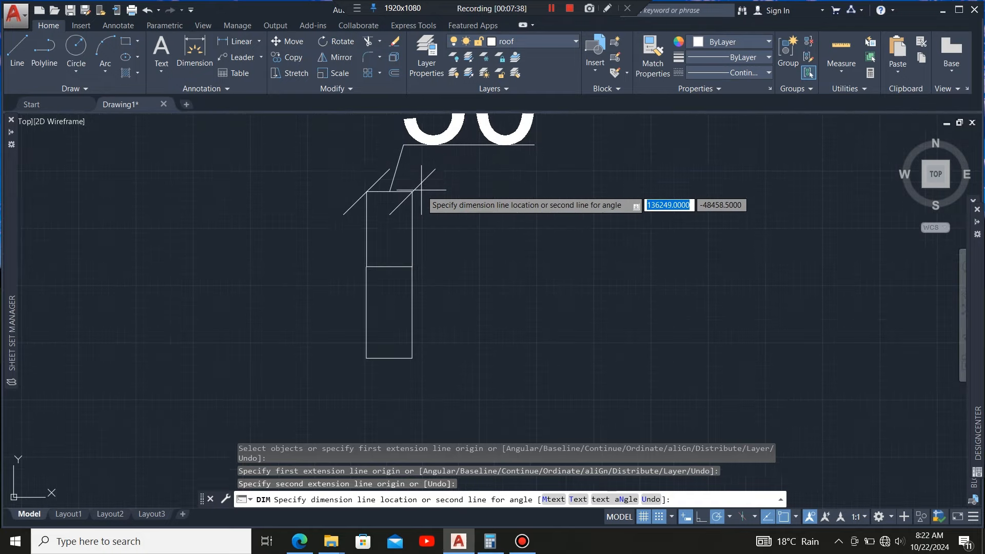
pyautogui.click(421, 184)
pyautogui.scroll(-1, 363, 226)
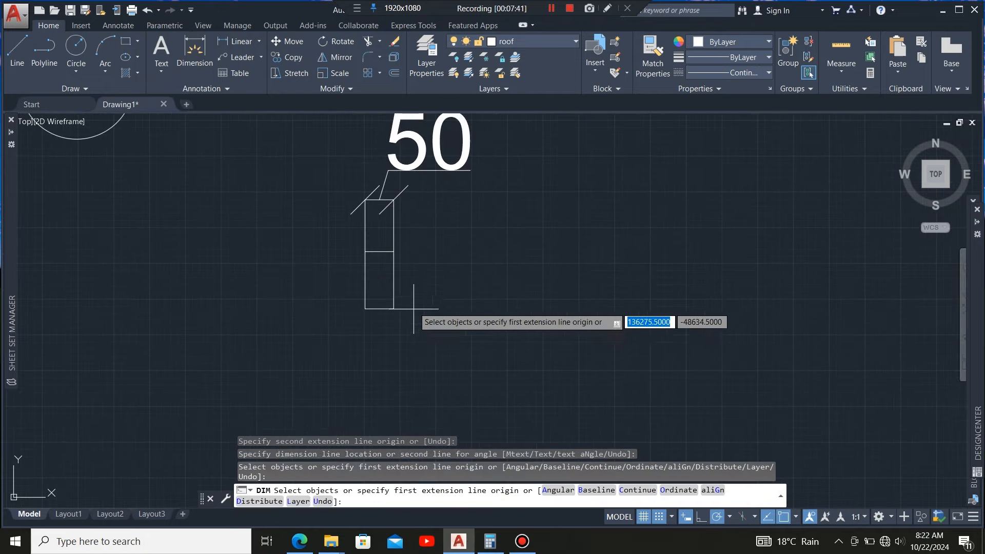
# - Dimension the small rectangle's vertical side, placing the dimension line to its right, and finish dimensioning
pyautogui.scroll(2, 395, 308)
pyautogui.click(391, 308)
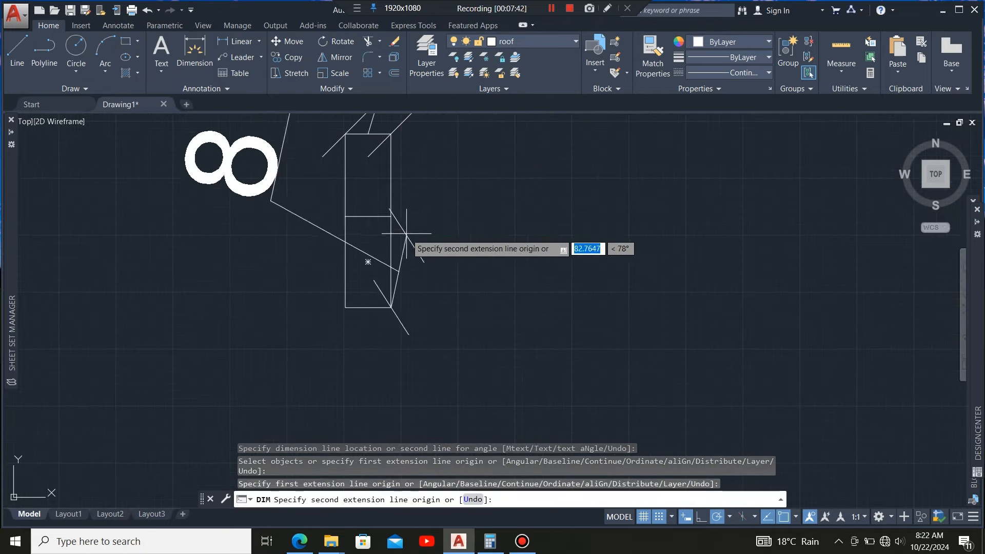
pyautogui.click(391, 217)
pyautogui.scroll(-3, 466, 265)
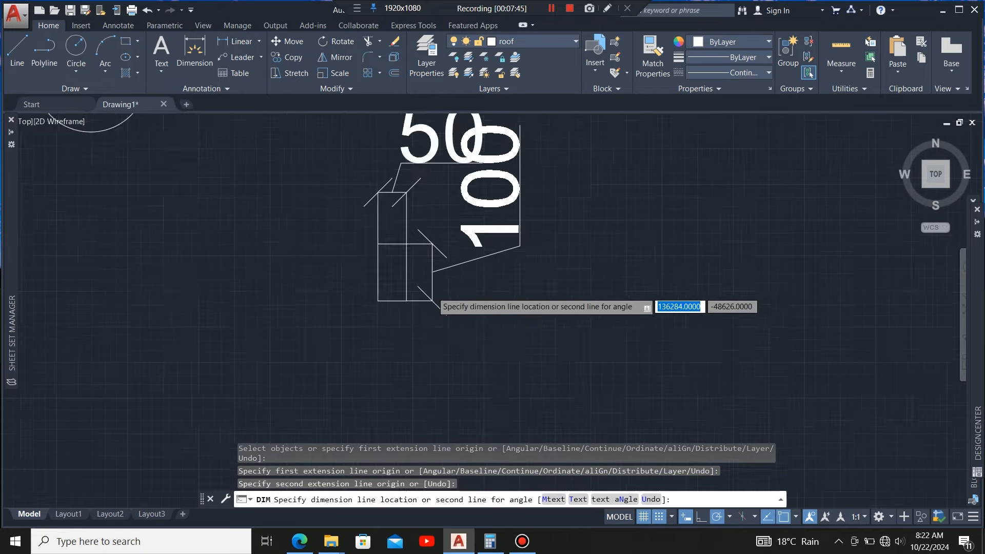
pyautogui.click(511, 308)
pyautogui.scroll(2, 451, 243)
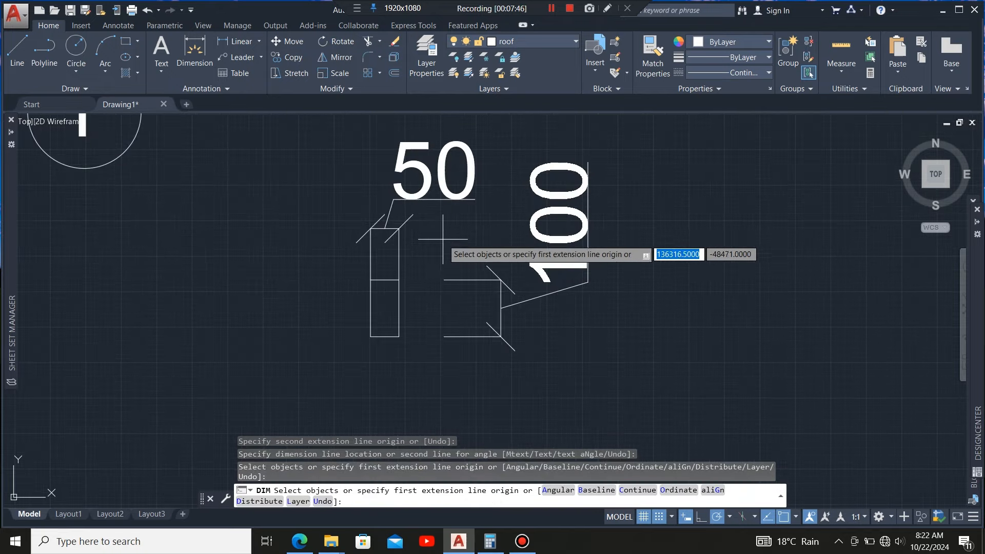
pyautogui.press('Return')
pyautogui.scroll(-2, 464, 277)
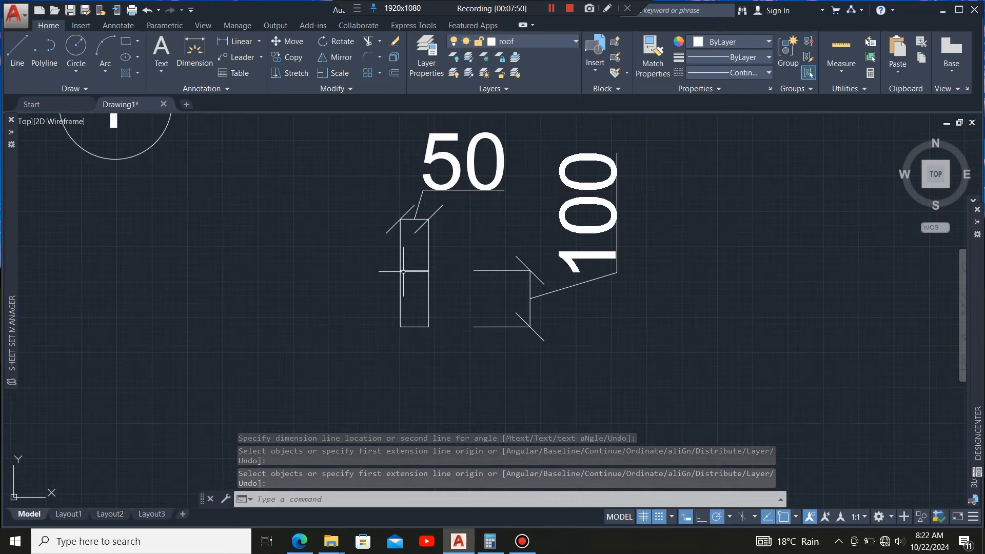
pyautogui.scroll(3, 409, 277)
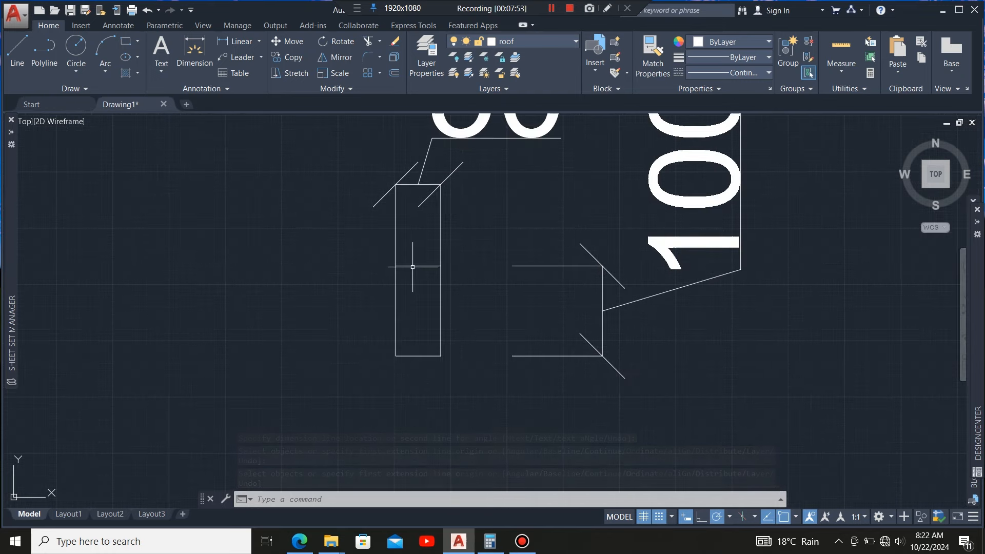
pyautogui.scroll(-3, 411, 268)
pyautogui.scroll(3, 405, 272)
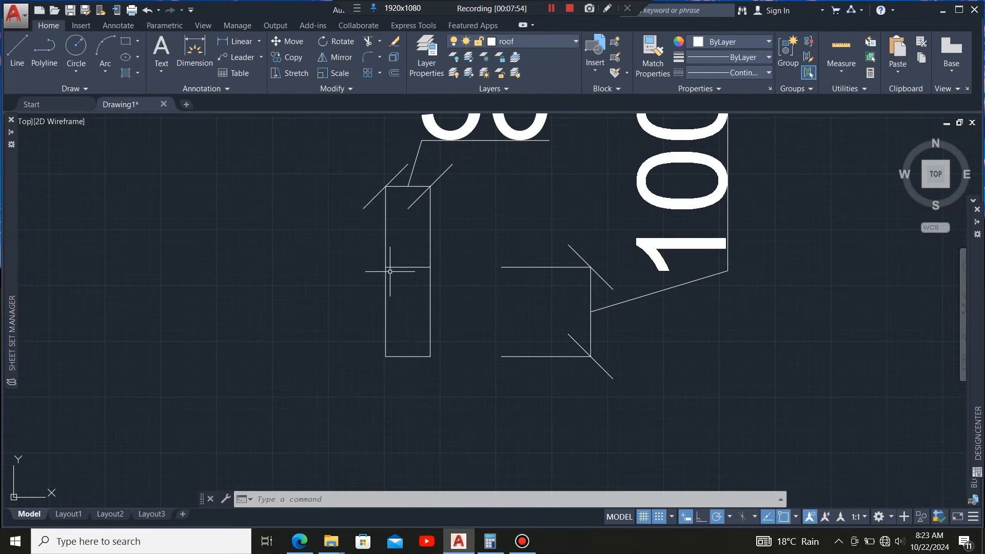
pyautogui.scroll(2, 390, 271)
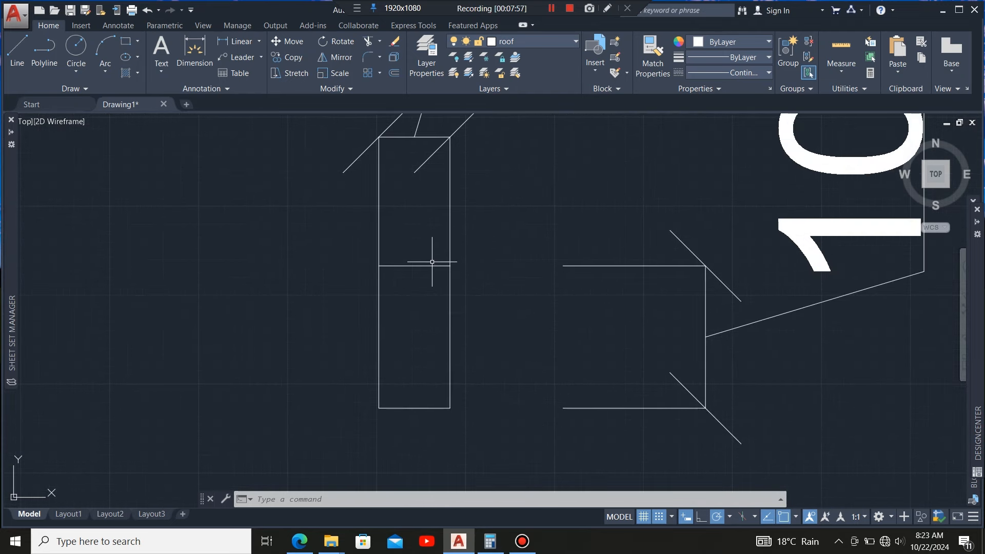
# - Delete the small member-section rectangle beside the plan together with its 50 and 100 dimensions
pyautogui.scroll(-3, 433, 262)
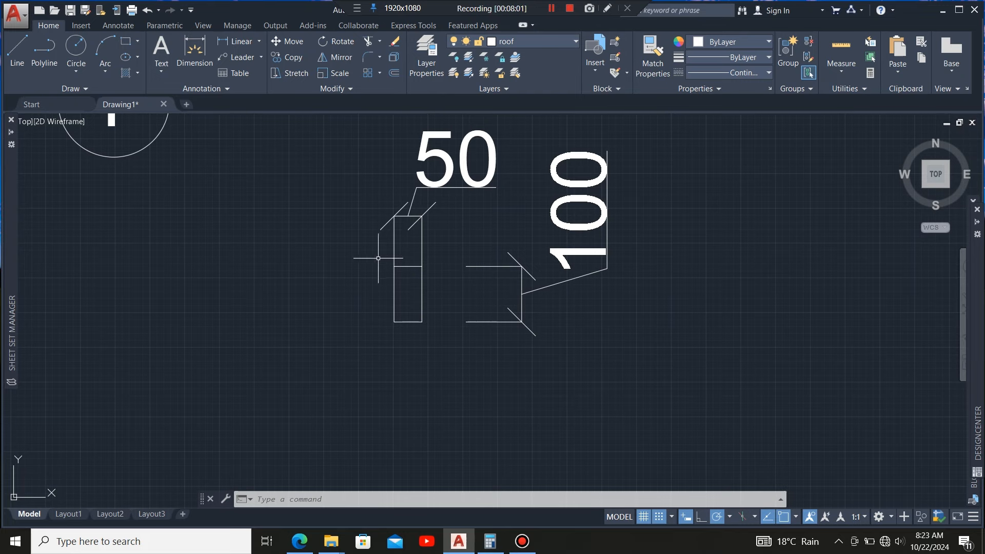
pyautogui.scroll(-2, 390, 252)
pyautogui.click(562, 212)
pyautogui.click(396, 347)
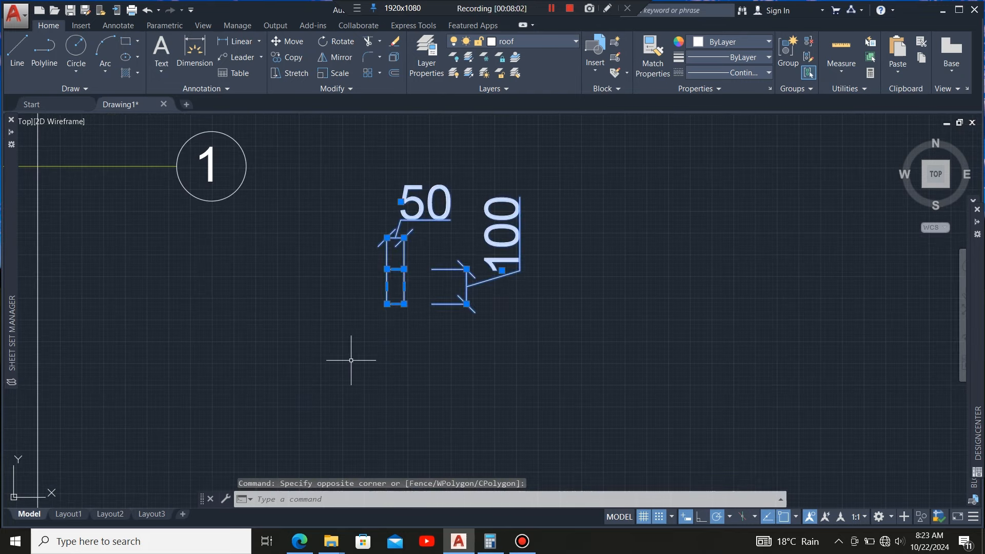
pyautogui.press('Delete')
# - Draw a 50 x 50 square in the living room, just below the left end of the roof ridge
pyautogui.scroll(-7, 436, 292)
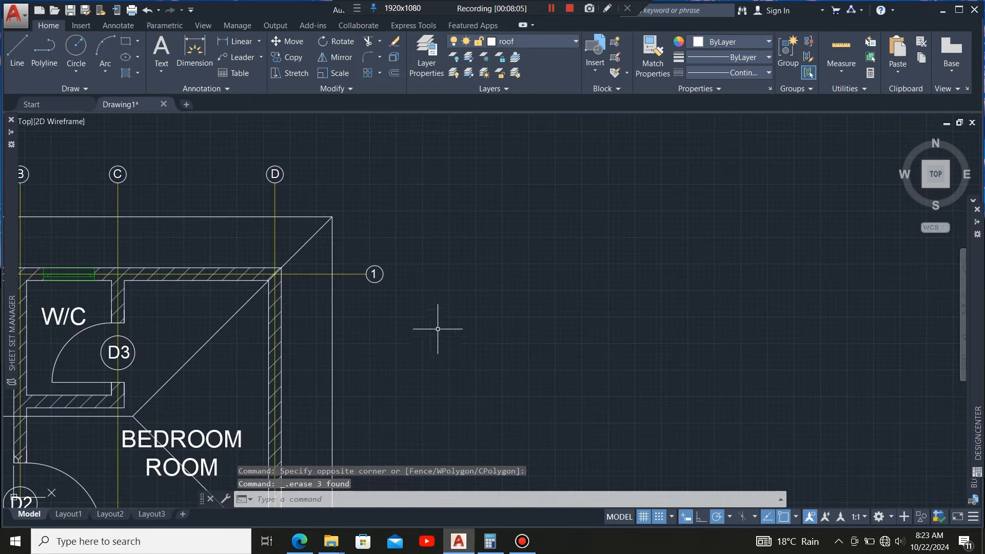
pyautogui.scroll(6, 264, 298)
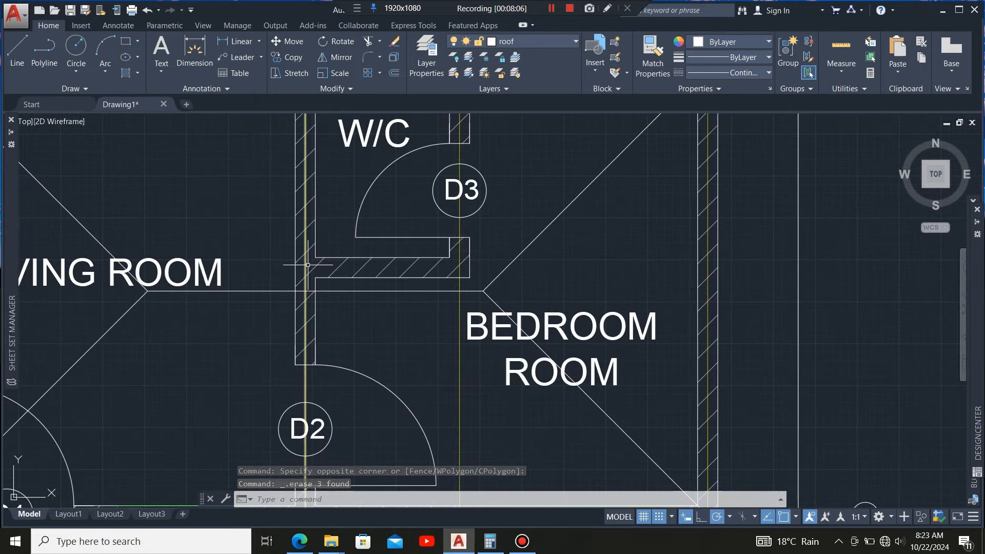
pyautogui.scroll(-4, 308, 265)
pyautogui.scroll(4, 255, 280)
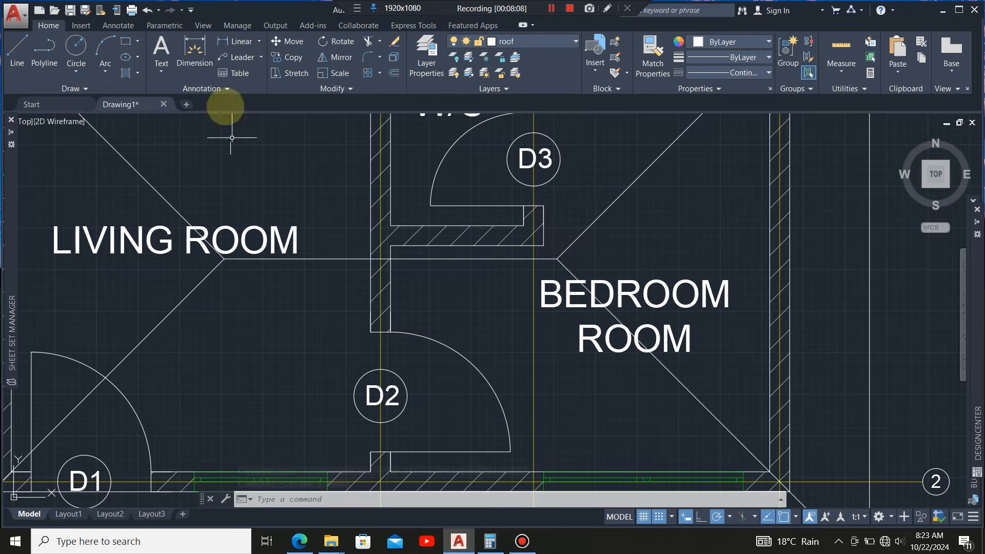
pyautogui.click(124, 40)
pyautogui.scroll(-2, 279, 186)
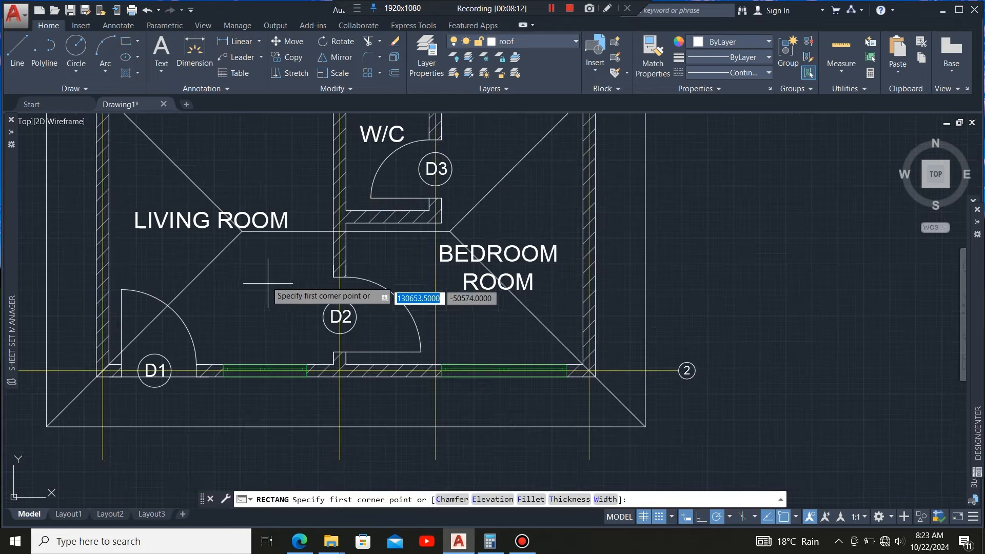
pyautogui.scroll(2, 259, 259)
pyautogui.click(257, 253)
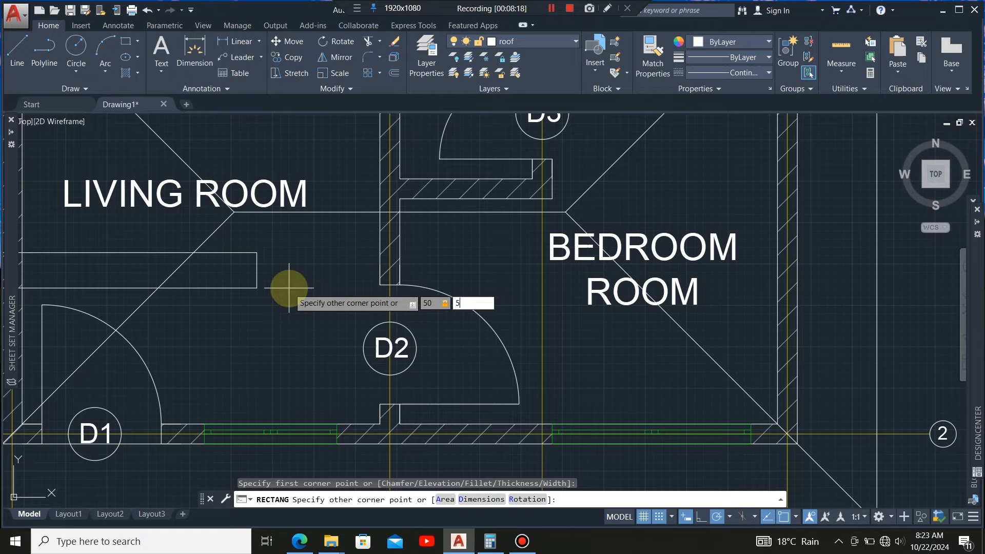
pyautogui.press('Return')
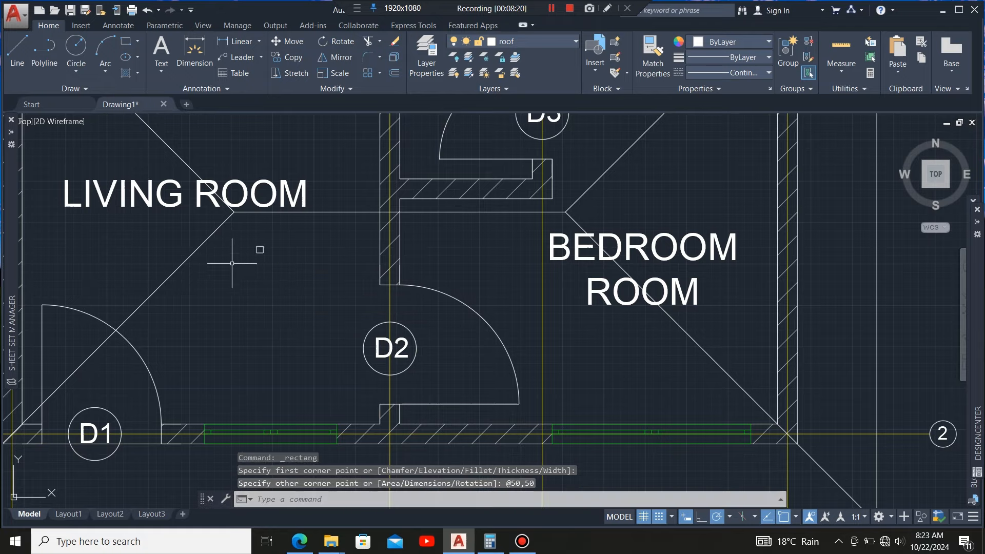
# - Move the small square so the midpoint of its left edge sits on the ridge's left end, where the hips meet
pyautogui.scroll(5, 232, 263)
pyautogui.click(414, 204)
pyautogui.click(242, 282)
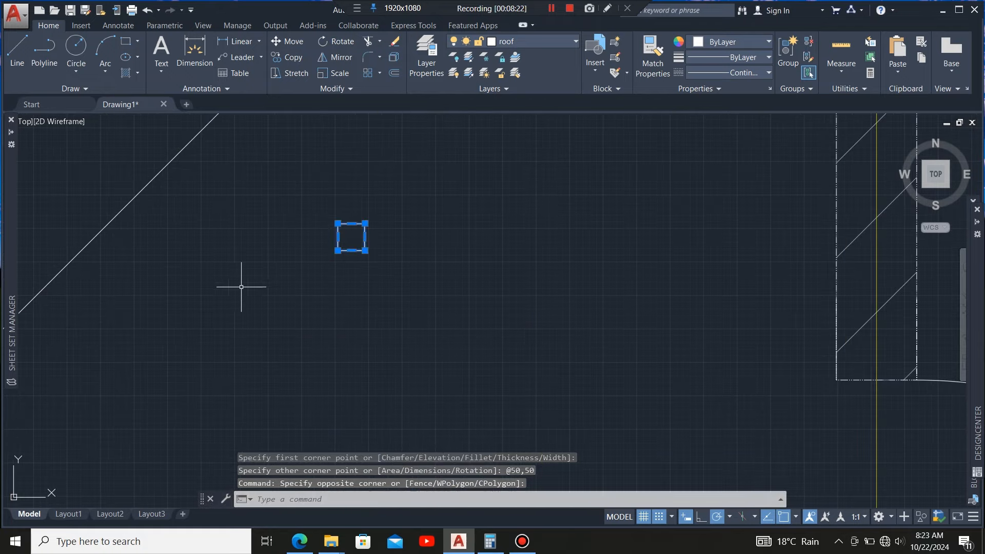
pyautogui.scroll(-3, 241, 282)
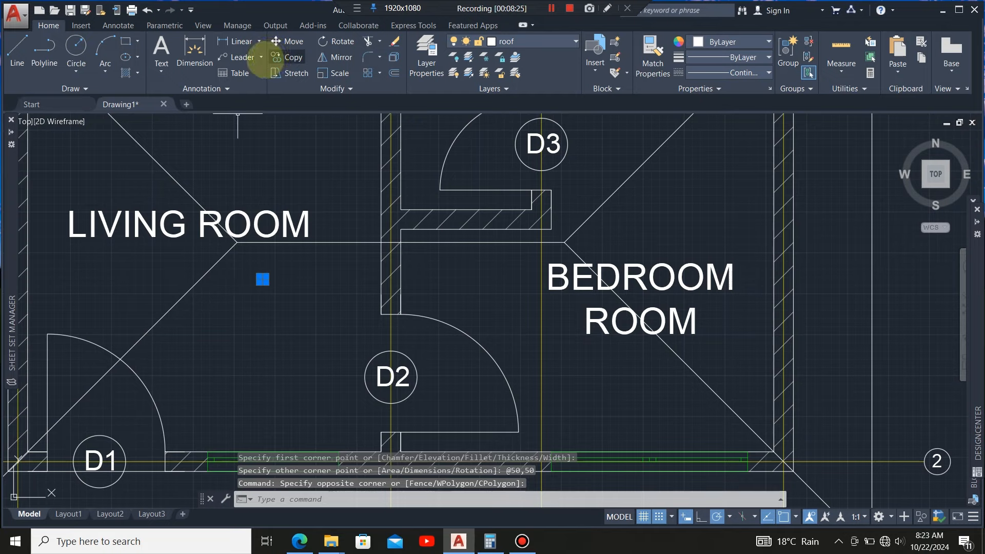
pyautogui.click(287, 41)
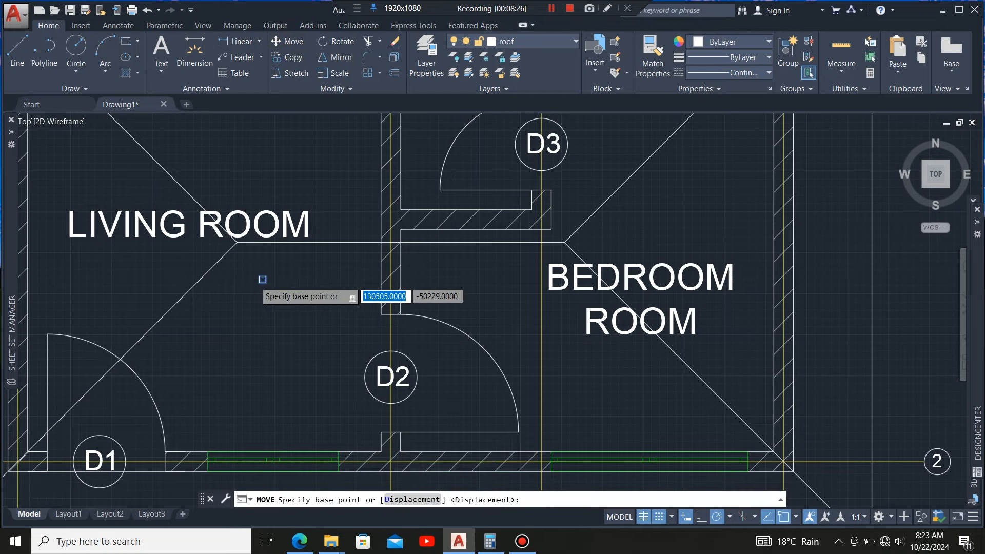
pyautogui.scroll(2, 267, 280)
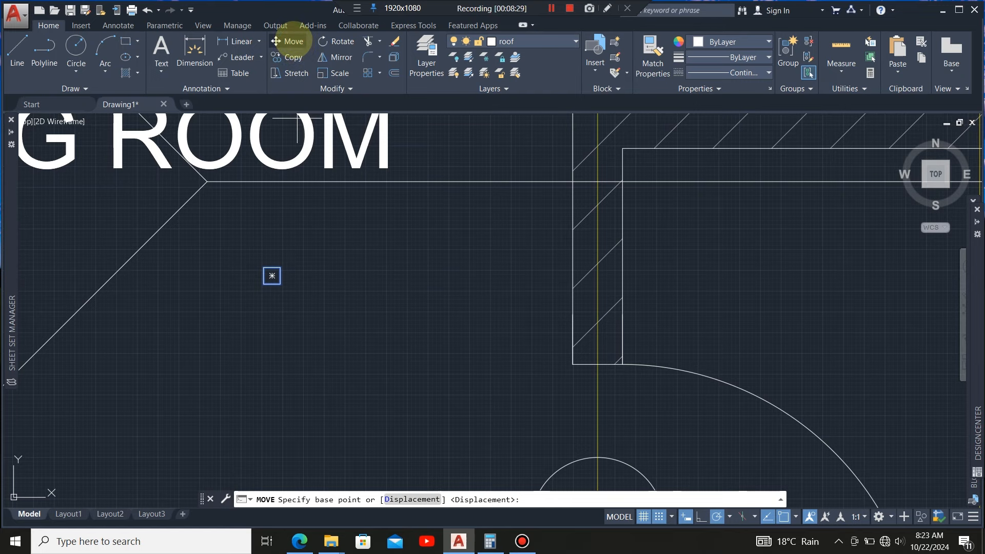
pyautogui.scroll(3, 272, 277)
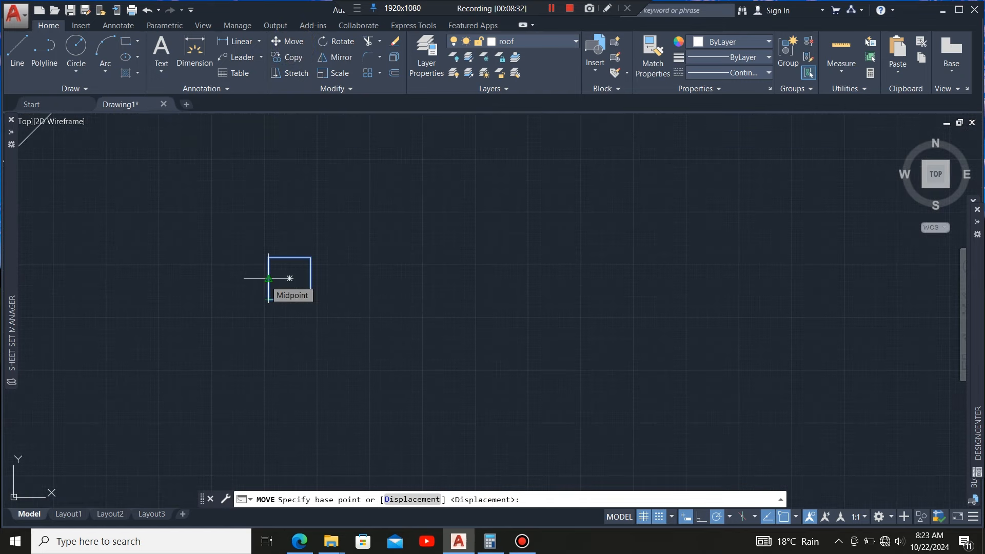
pyautogui.click(290, 278)
pyautogui.scroll(-3, 308, 287)
pyautogui.scroll(4, 317, 282)
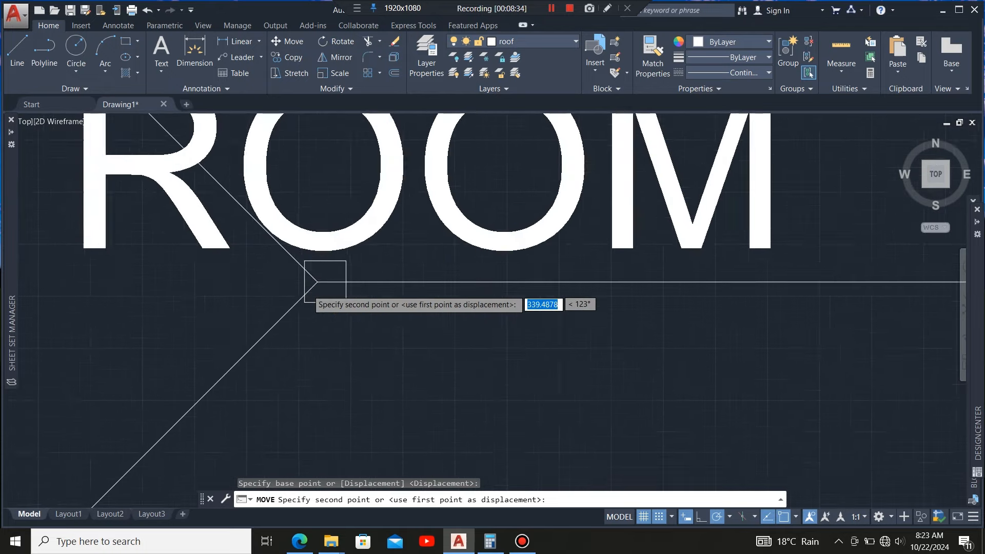
pyautogui.click(303, 281)
pyautogui.scroll(-2, 243, 295)
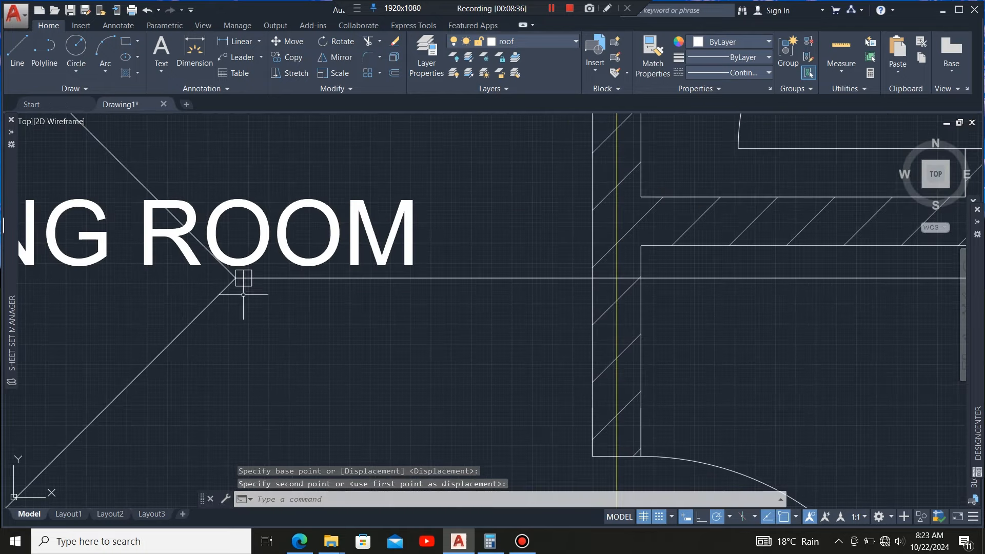
# - Turn on Ortho and stretch the square's right edge along the ridge to the right side of the roof outline
pyautogui.click(701, 518)
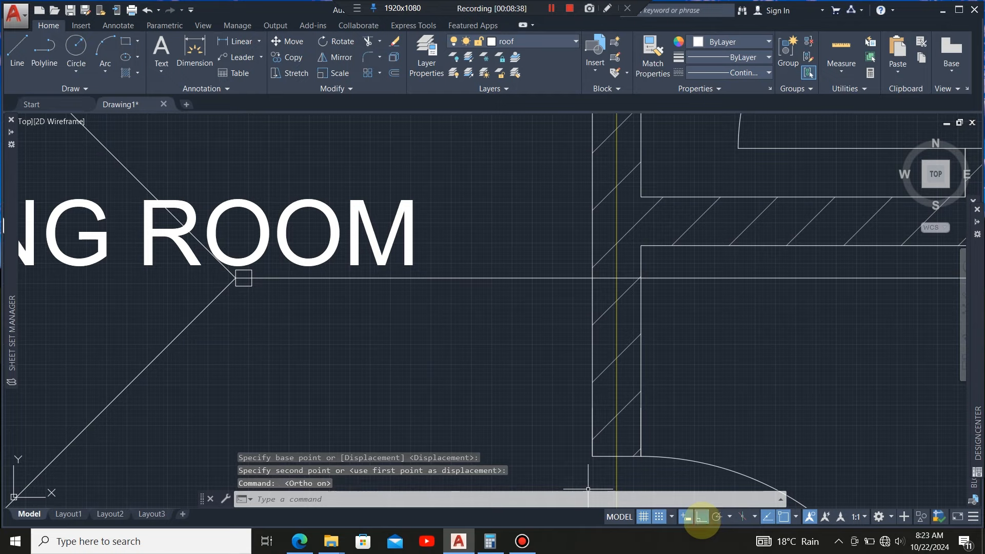
pyautogui.scroll(3, 243, 278)
pyautogui.click(325, 291)
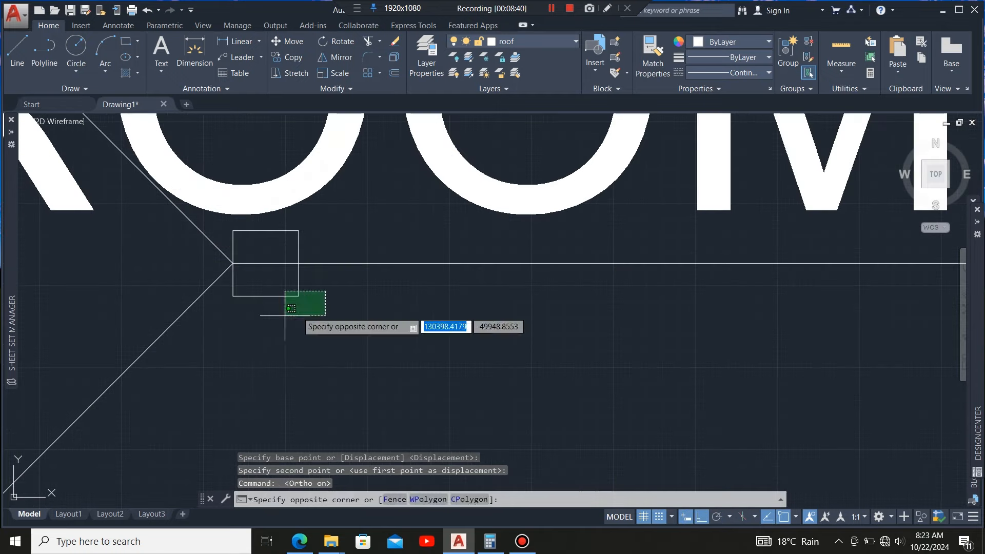
pyautogui.click(299, 295)
pyautogui.moveTo(299, 263)
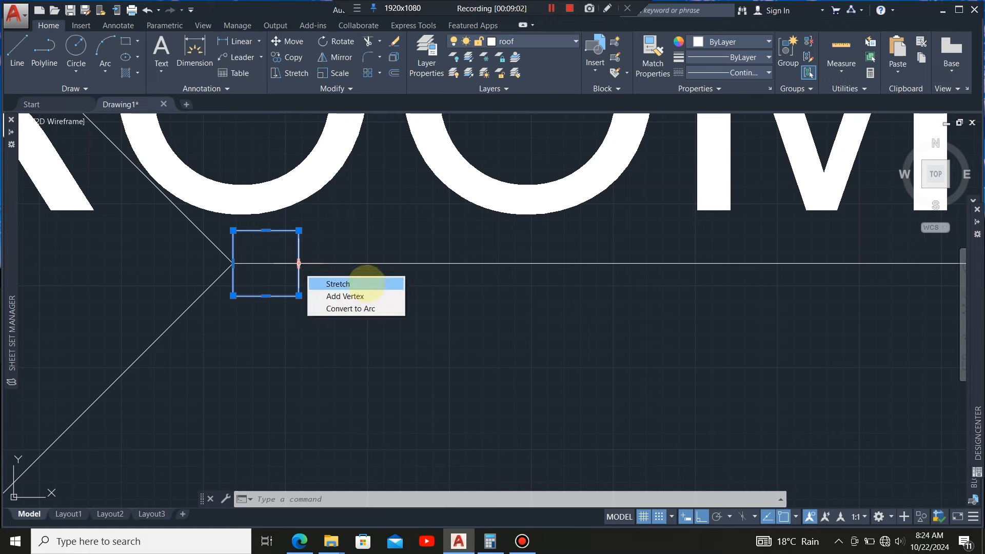
pyautogui.click(366, 282)
pyautogui.scroll(-6, 149, 267)
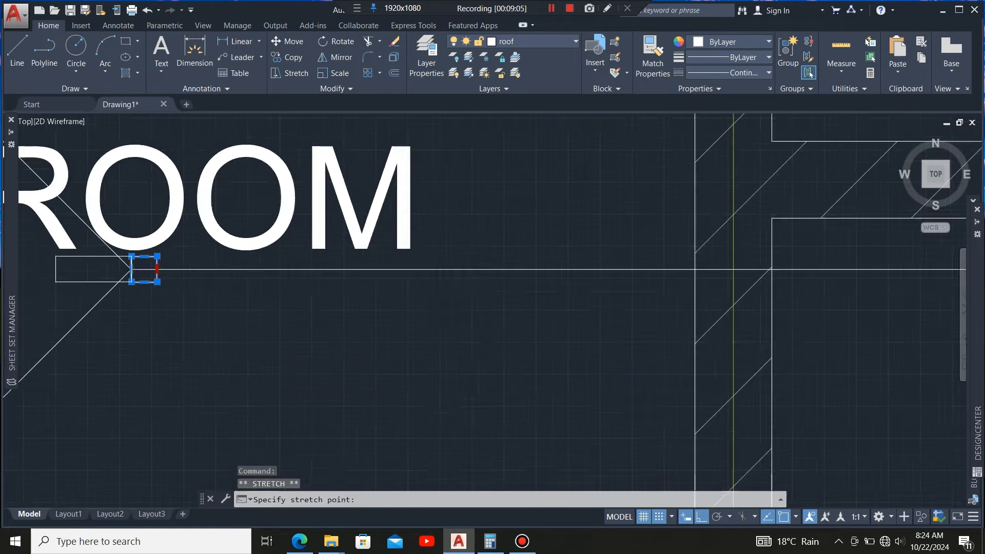
pyautogui.scroll(6, 297, 277)
pyautogui.scroll(-6, 318, 280)
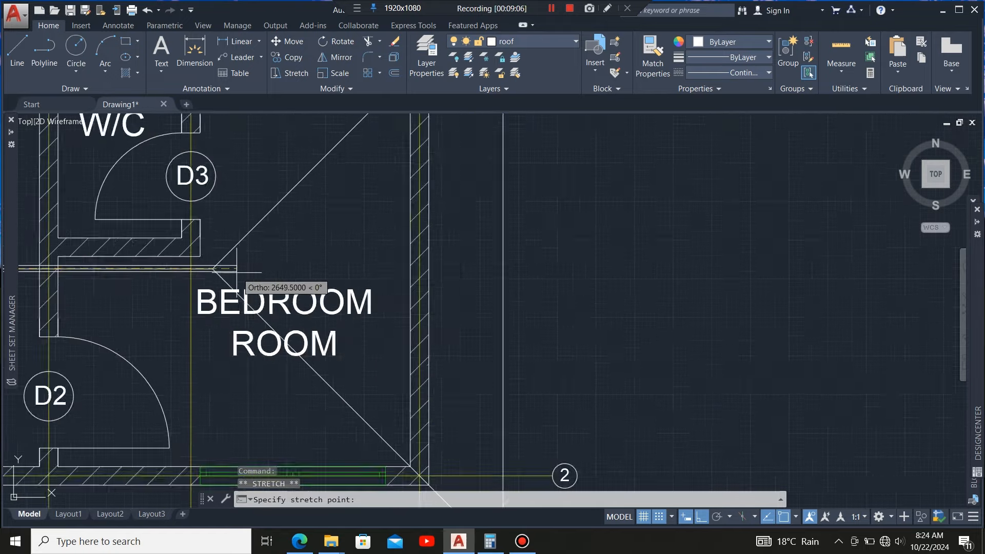
pyautogui.scroll(8, 352, 270)
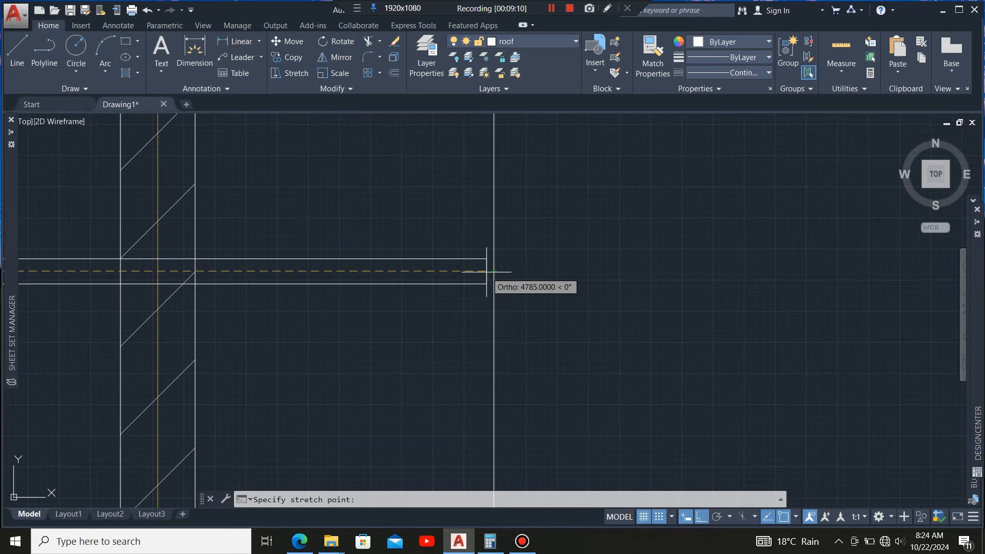
pyautogui.click(494, 271)
pyautogui.scroll(-8, 494, 270)
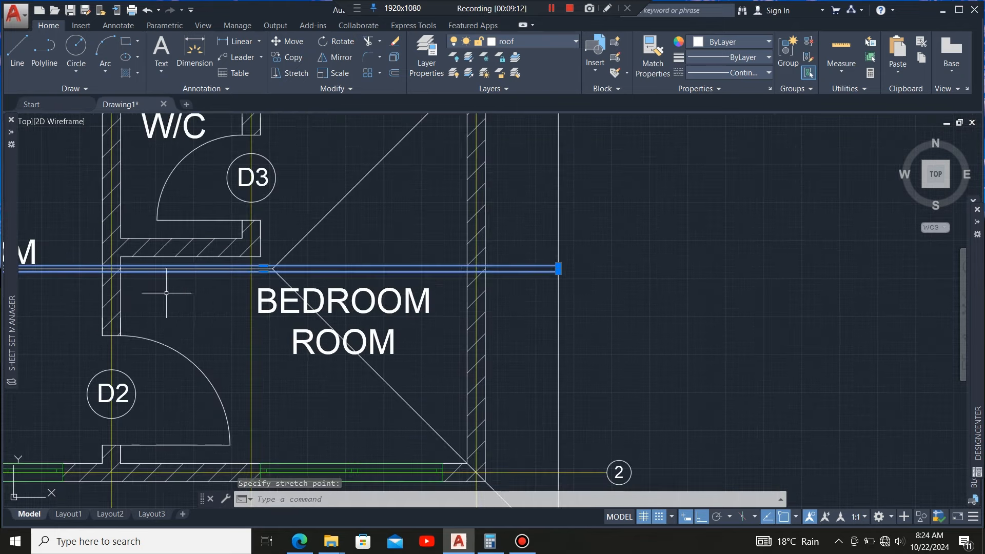
# - Stretch the ridge member's left edge to the left side of the roof outline and clear the selection
pyautogui.scroll(-2, 328, 279)
pyautogui.scroll(10, 359, 299)
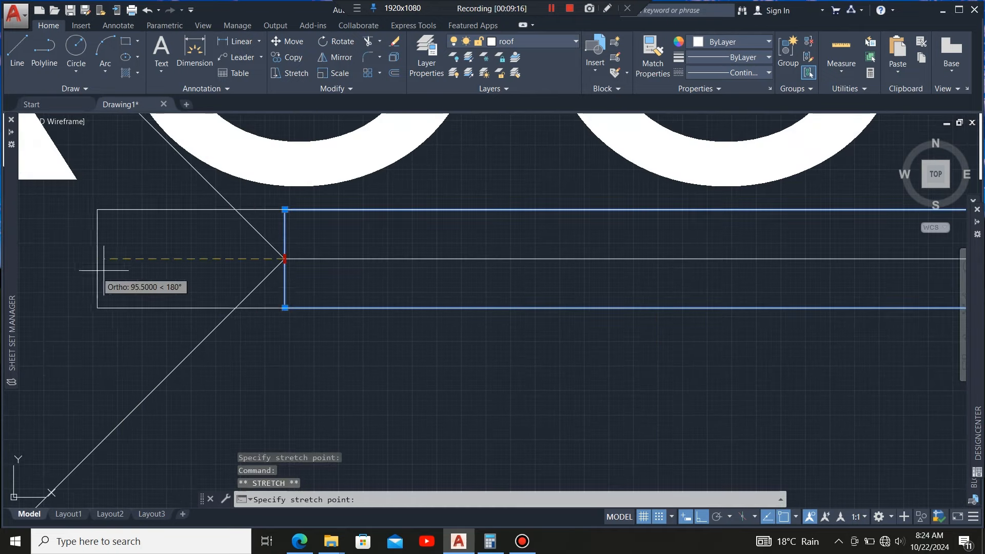
pyautogui.scroll(-8, 287, 262)
pyautogui.scroll(8, 308, 282)
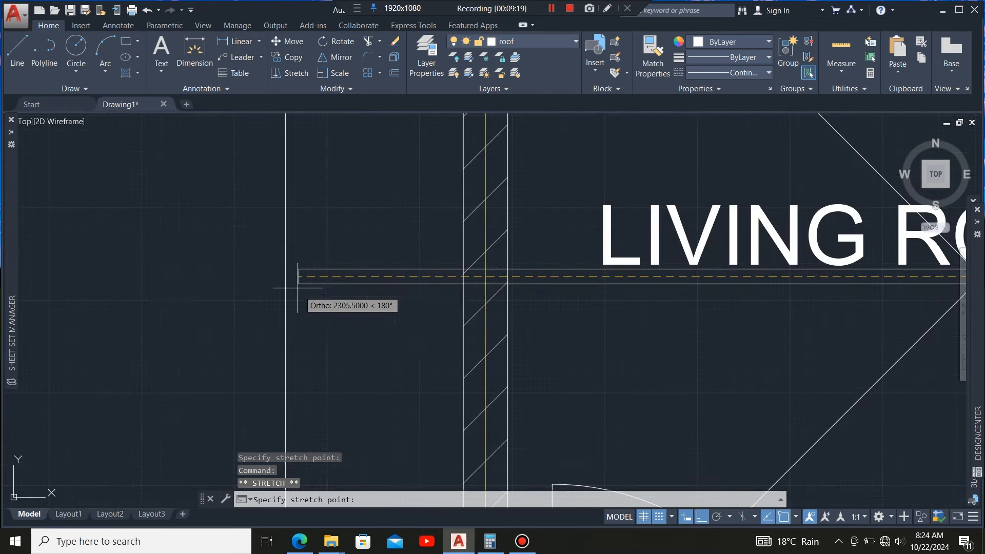
pyautogui.click(286, 281)
pyautogui.scroll(-10, 169, 275)
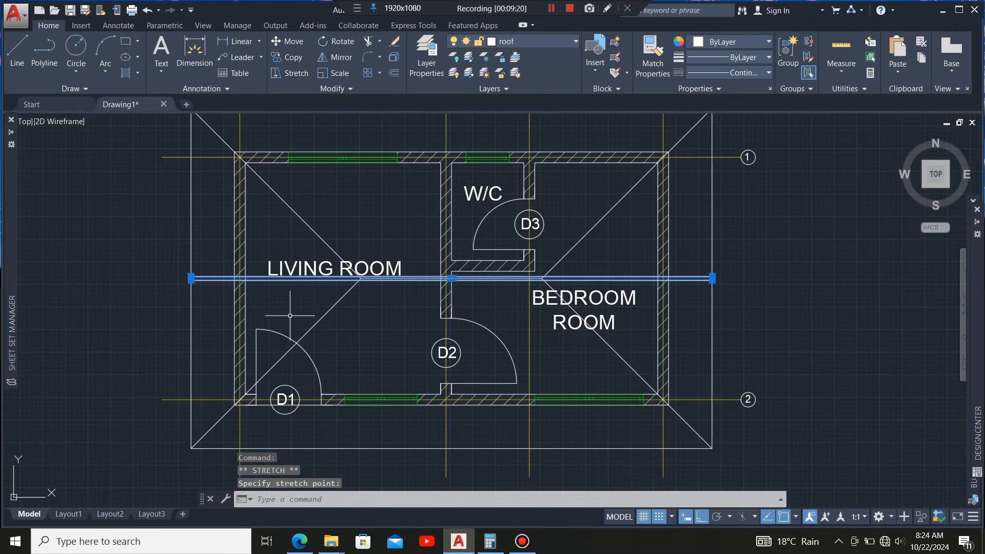
pyautogui.scroll(3, 319, 303)
pyautogui.press('Escape')
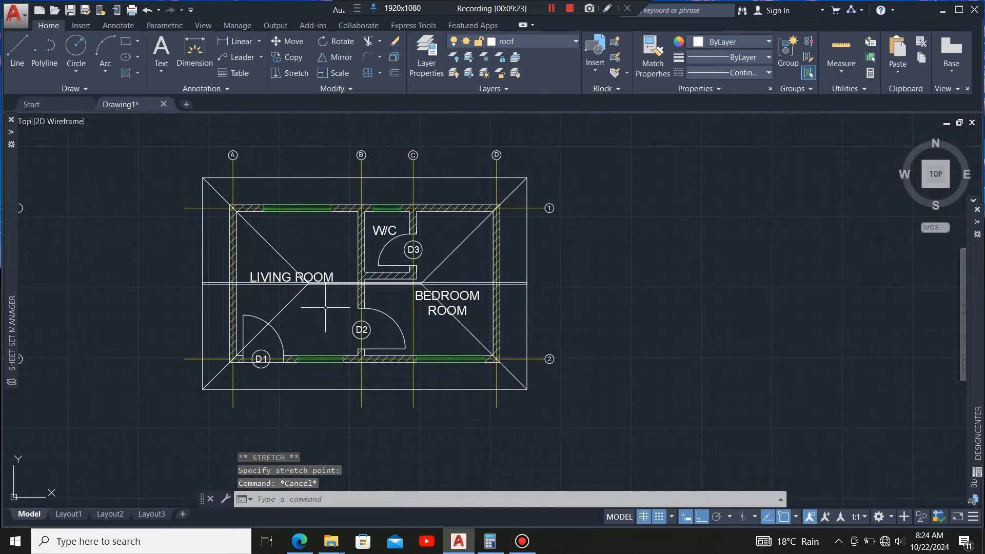
# - Offset the left side of the roof outline inward by 9
pyautogui.scroll(4, 185, 286)
pyautogui.scroll(-8, 259, 303)
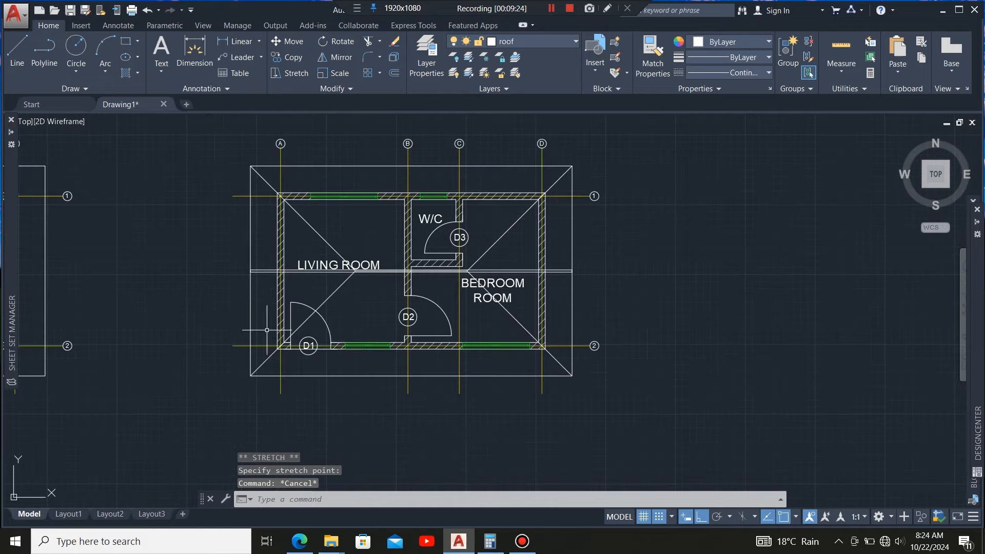
pyautogui.scroll(8, 255, 296)
pyautogui.click(254, 297)
pyautogui.click(232, 330)
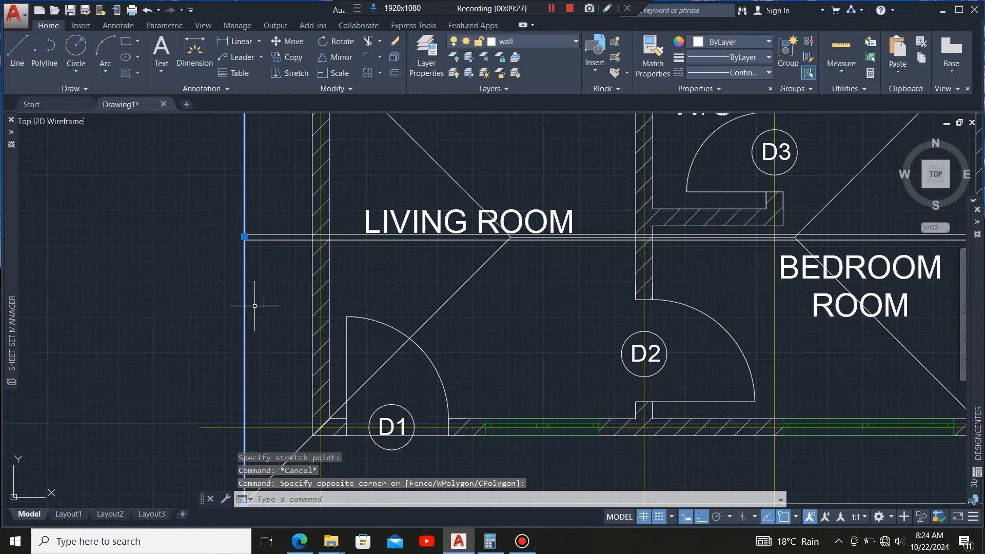
pyautogui.click(395, 73)
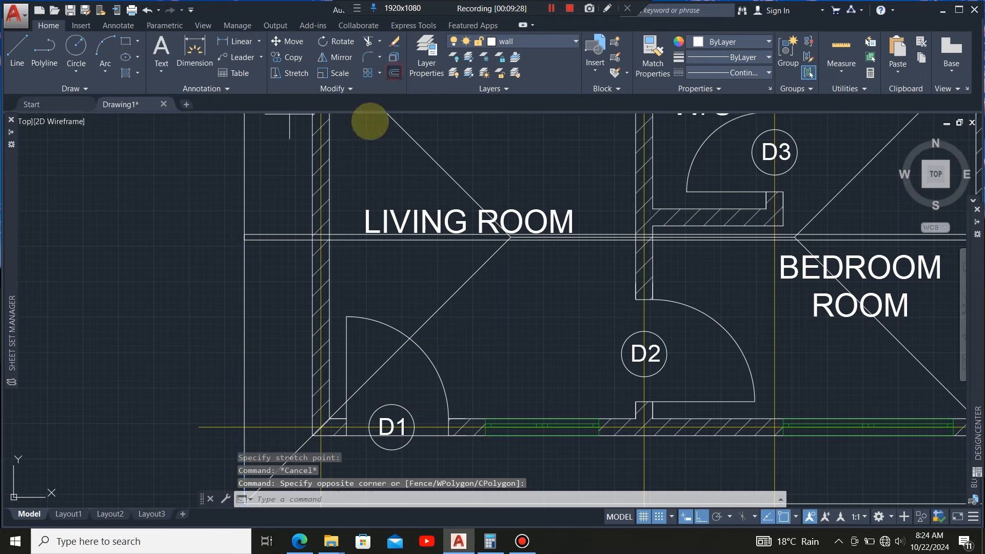
pyautogui.click(245, 285)
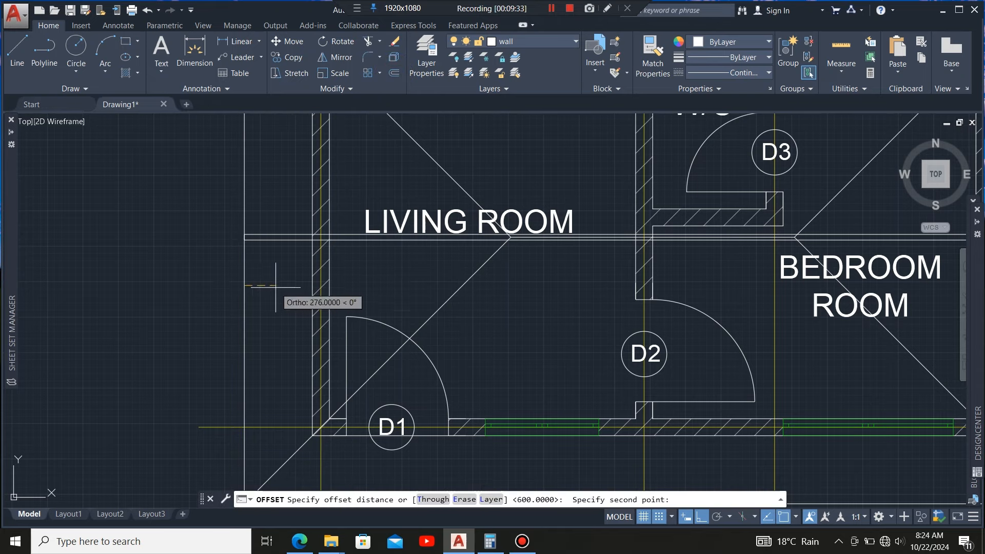
pyautogui.write('9')
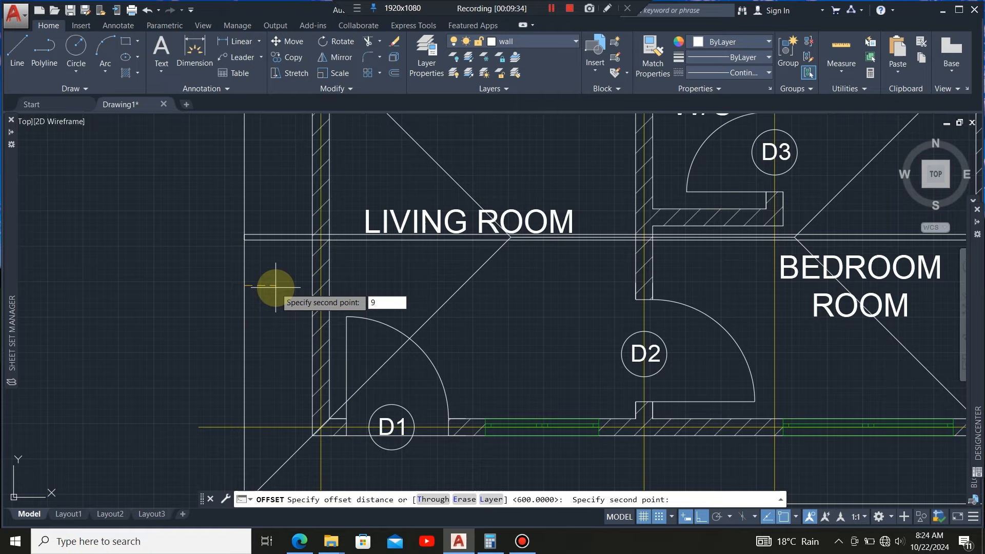
pyautogui.press('Return')
pyautogui.click(276, 287)
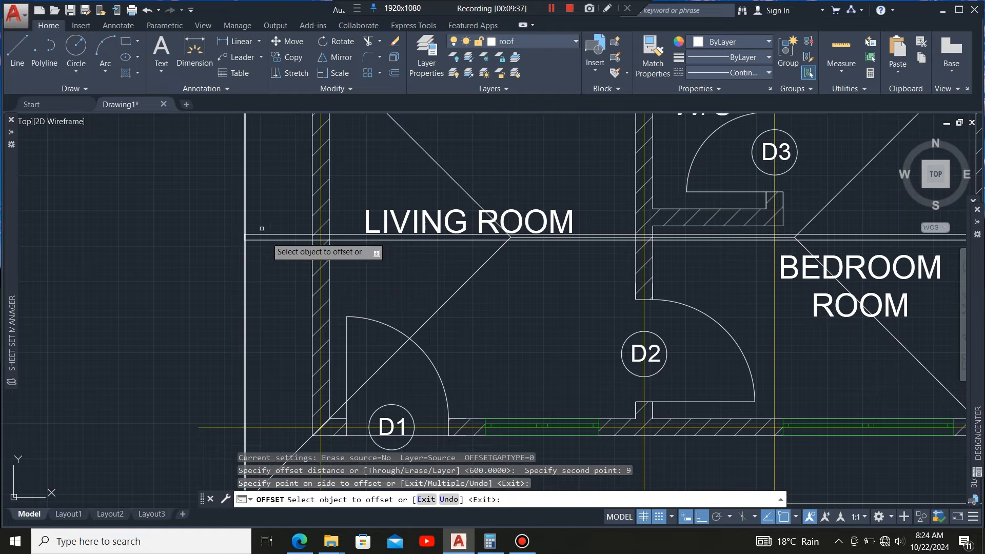
# - Offset the lower side of the roof outline by the same distance of 9
pyautogui.scroll(-4, 267, 215)
pyautogui.scroll(4, 303, 272)
pyautogui.click(303, 254)
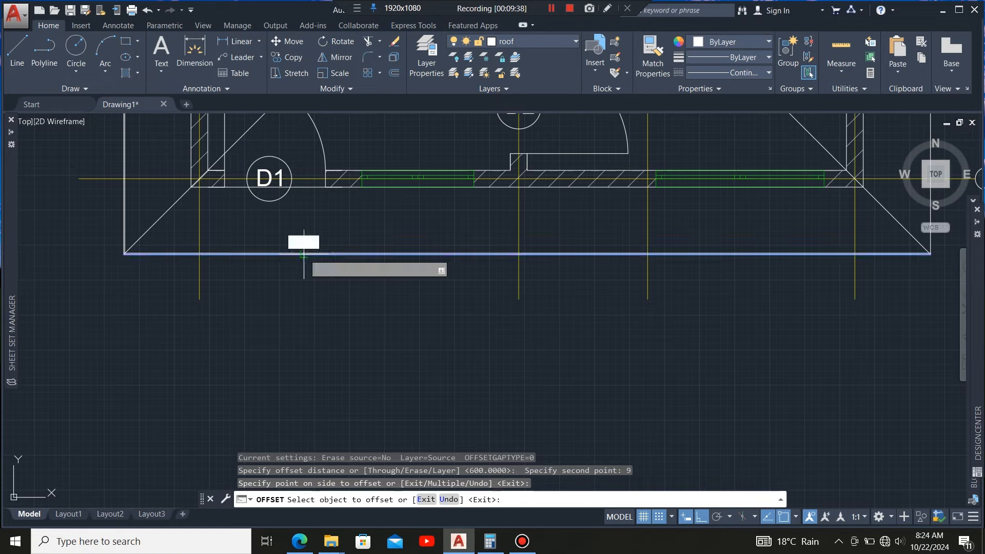
pyautogui.click(272, 260)
pyautogui.scroll(-6, 149, 339)
pyautogui.scroll(2, 349, 331)
pyautogui.scroll(2, 309, 297)
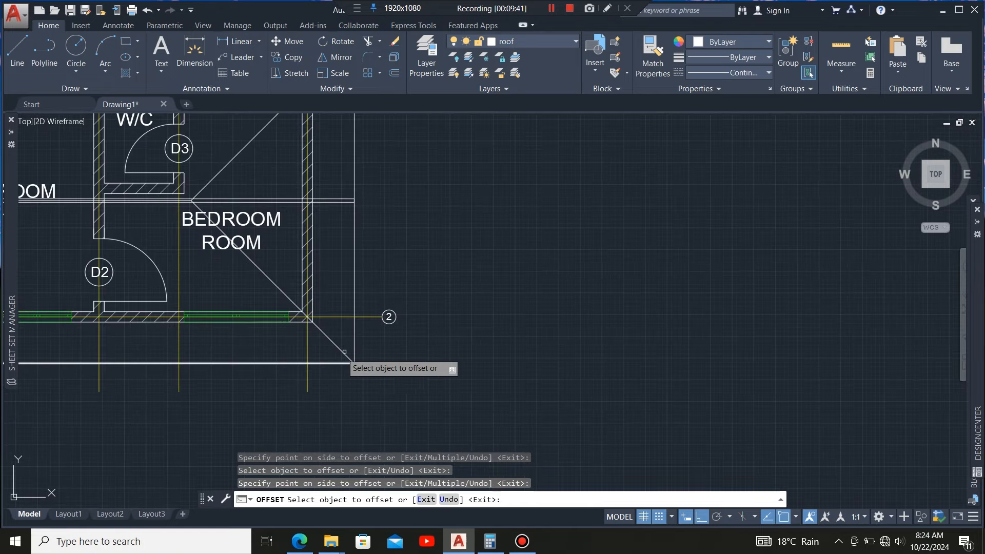
pyautogui.scroll(-5, 311, 377)
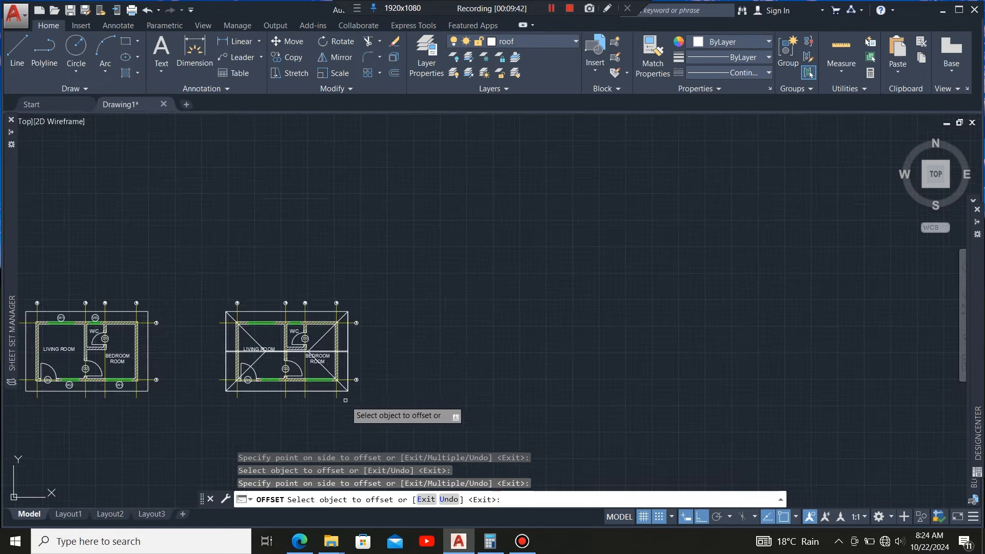
# - Offset the upper side of the roof outline inward by 9 and end the Offset command
pyautogui.scroll(5, 324, 328)
pyautogui.click(325, 318)
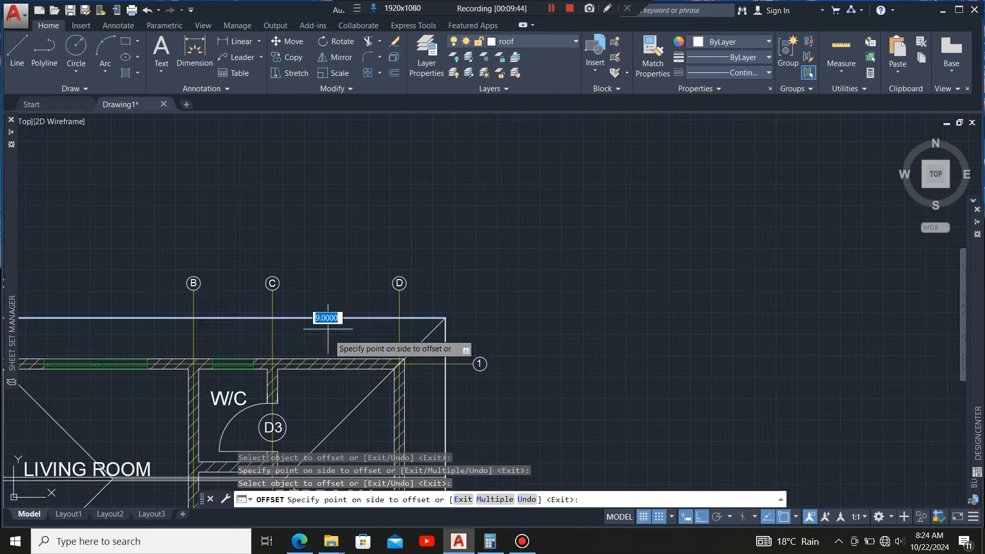
pyautogui.click(327, 349)
pyautogui.scroll(-5, 318, 211)
pyautogui.scroll(5, 362, 288)
pyautogui.scroll(6, 372, 247)
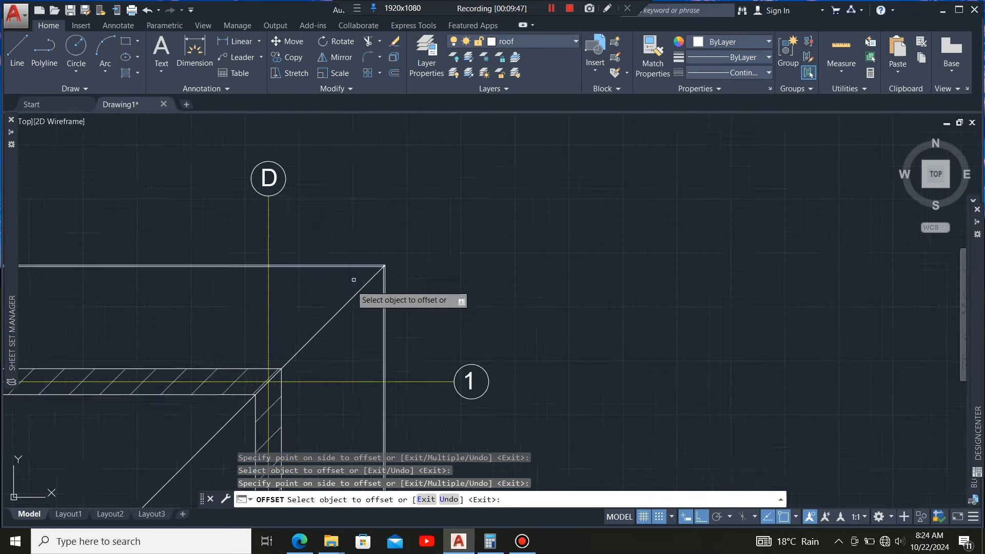
pyautogui.press('Escape')
# - Select the four inner offset lines of the roof outline as the set for trimming
pyautogui.scroll(5, 369, 232)
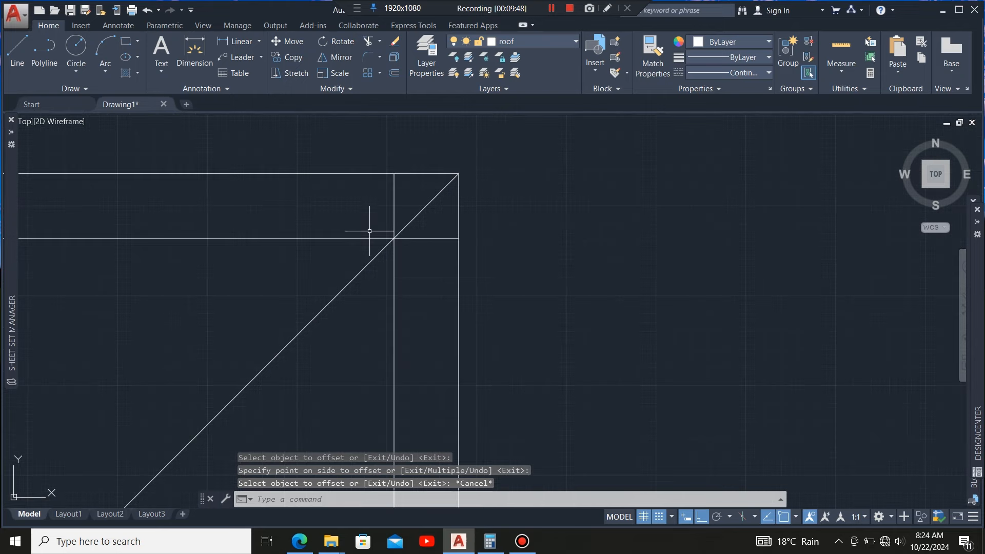
pyautogui.click(405, 284)
pyautogui.click(407, 306)
pyautogui.click(379, 343)
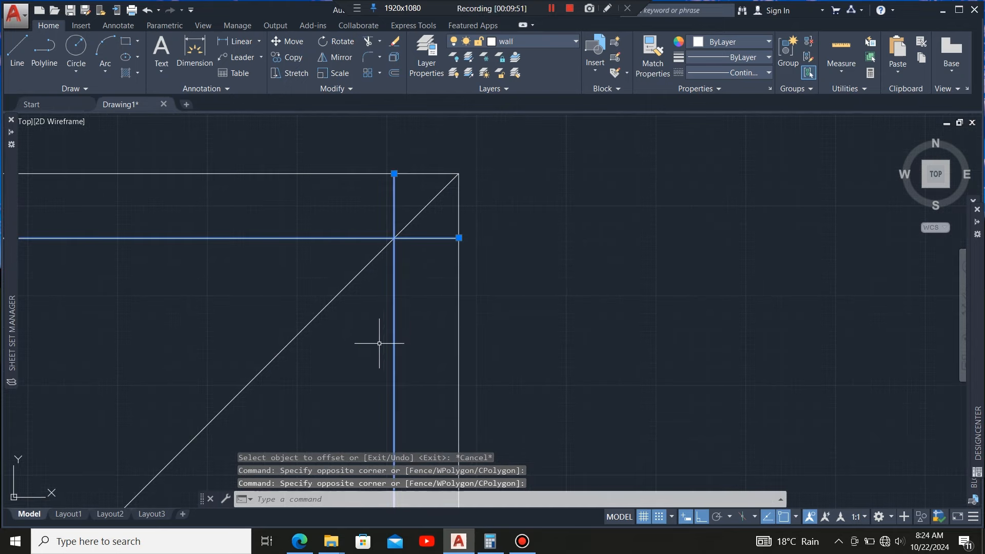
pyautogui.scroll(-10, 445, 226)
pyautogui.scroll(-3, 428, 266)
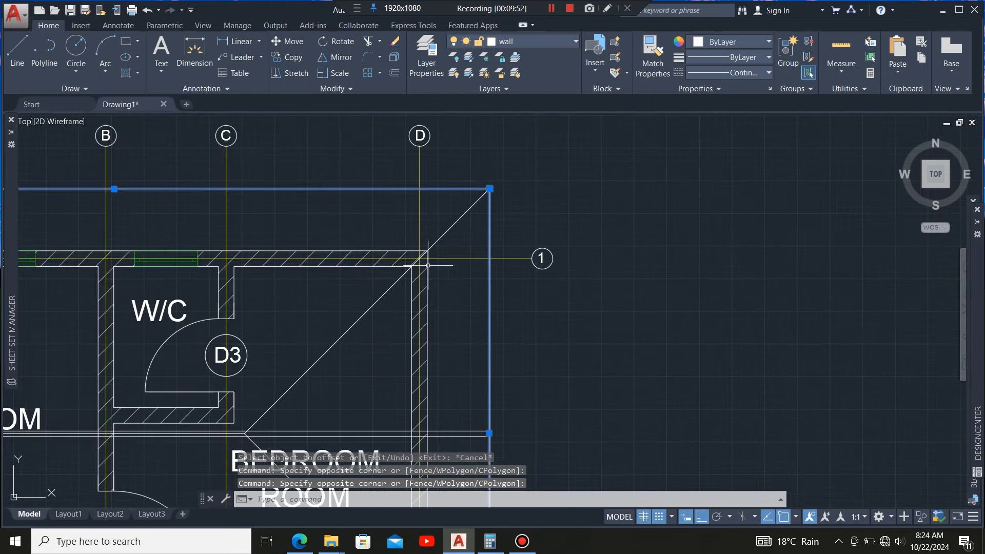
pyautogui.scroll(-5, 411, 215)
pyautogui.scroll(12, 264, 205)
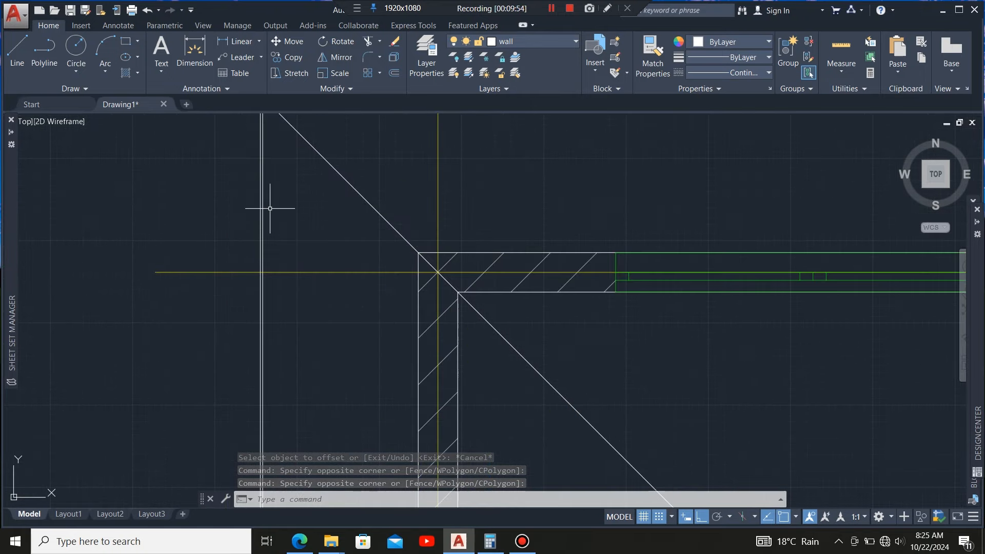
pyautogui.scroll(3, 264, 202)
pyautogui.click(319, 202)
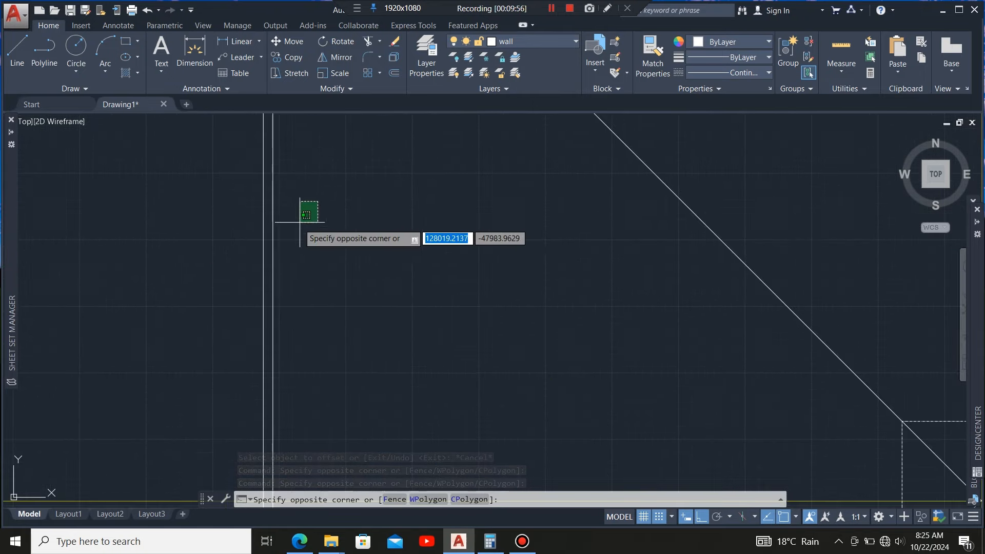
pyautogui.click(268, 238)
pyautogui.scroll(-10, 306, 121)
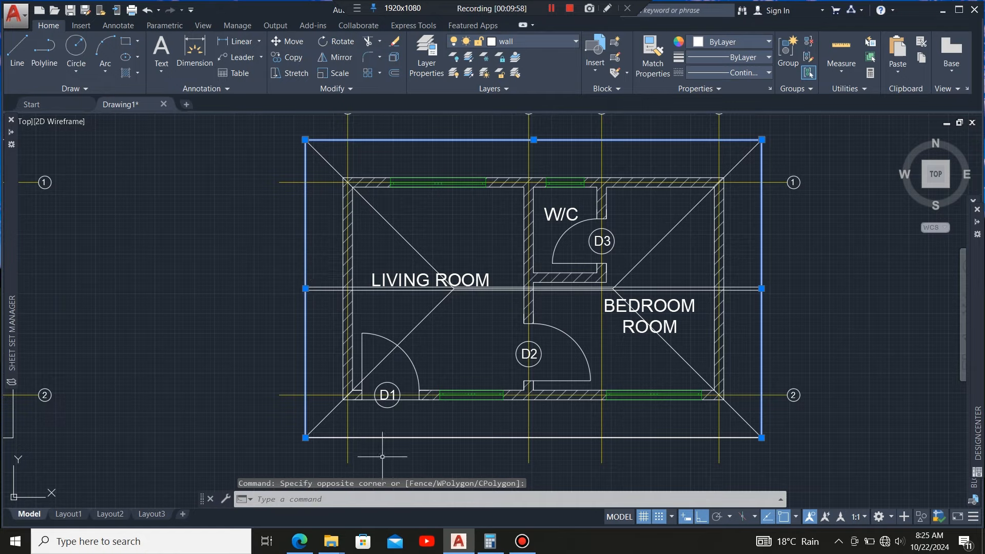
pyautogui.scroll(10, 382, 456)
pyautogui.click(399, 220)
pyautogui.click(374, 246)
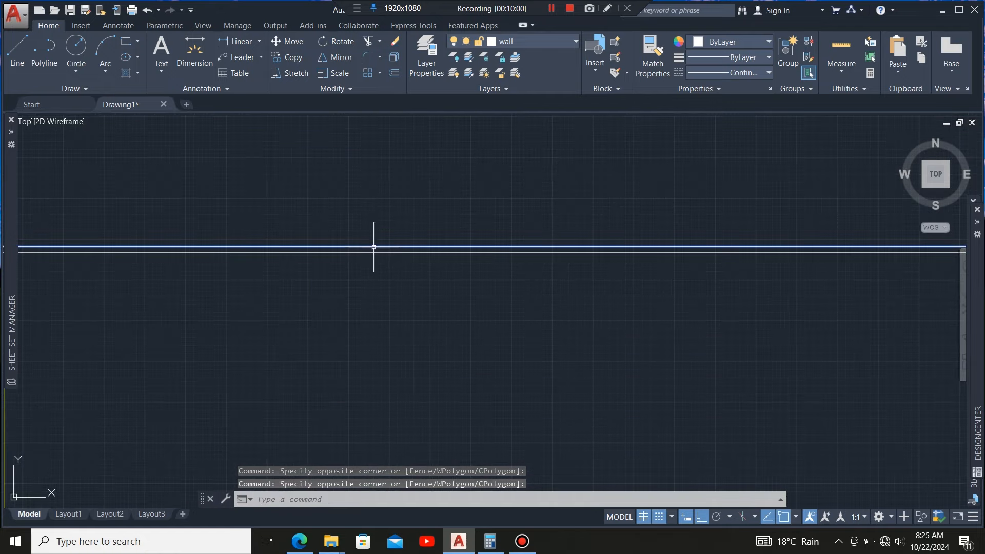
pyautogui.scroll(-5, 374, 246)
# - Trim the overhanging ends of the inner offset lines at the roof's lower-left corner
pyautogui.click(368, 41)
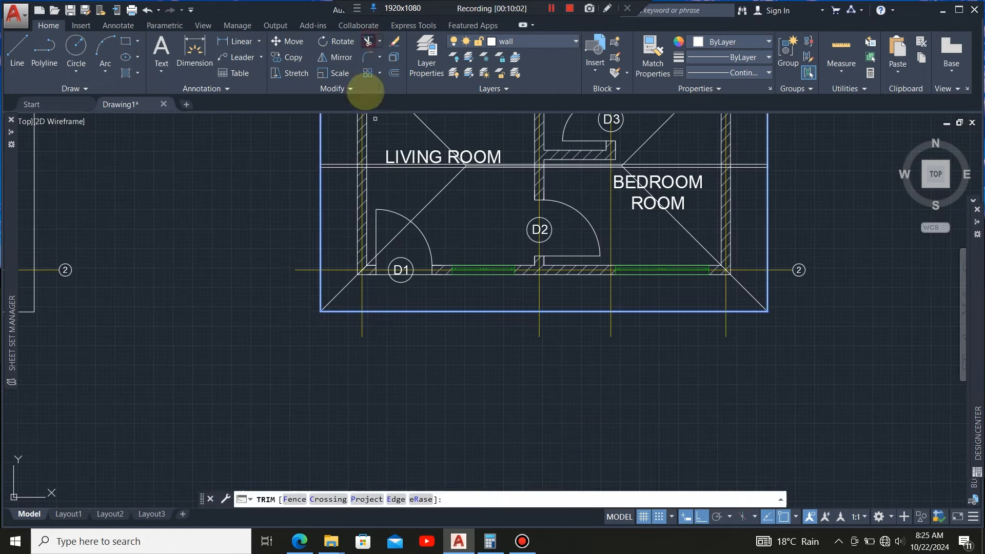
pyautogui.scroll(6, 321, 311)
pyautogui.scroll(3, 275, 364)
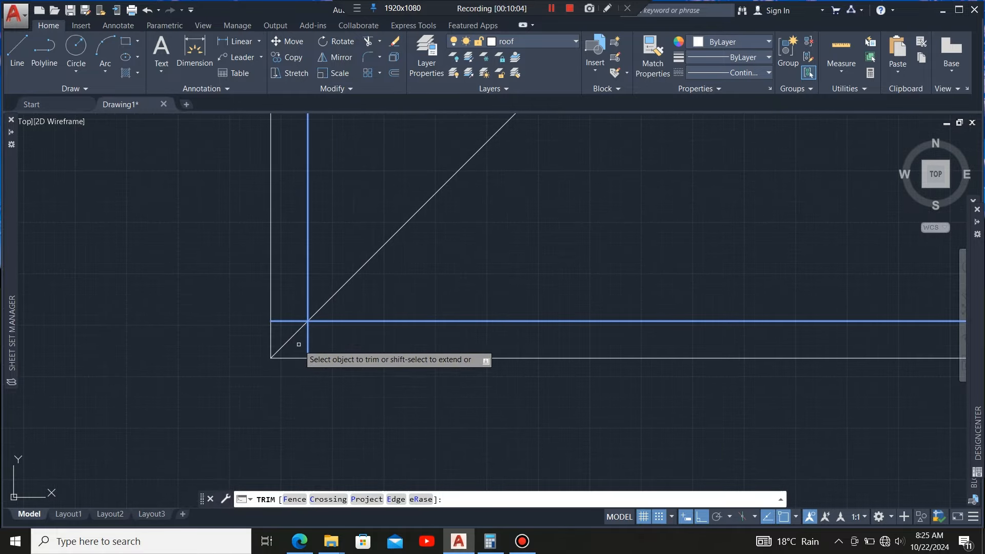
pyautogui.click(339, 343)
pyautogui.click(298, 343)
pyautogui.click(283, 326)
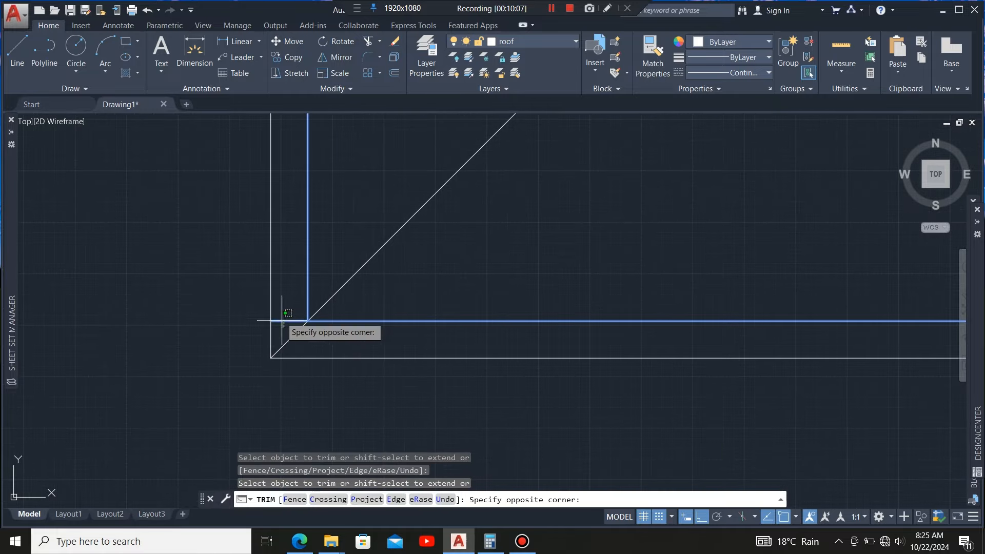
pyautogui.click(280, 314)
pyautogui.scroll(-8, 272, 391)
# - Trim the overhanging ends of the inner offset lines at the roof's upper-left corner
pyautogui.scroll(8, 274, 282)
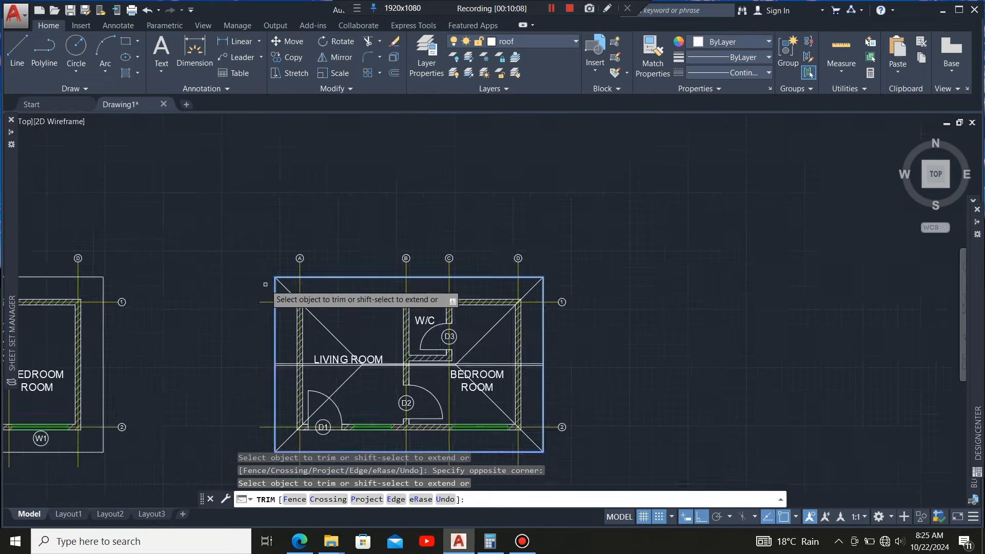
pyautogui.scroll(4, 307, 242)
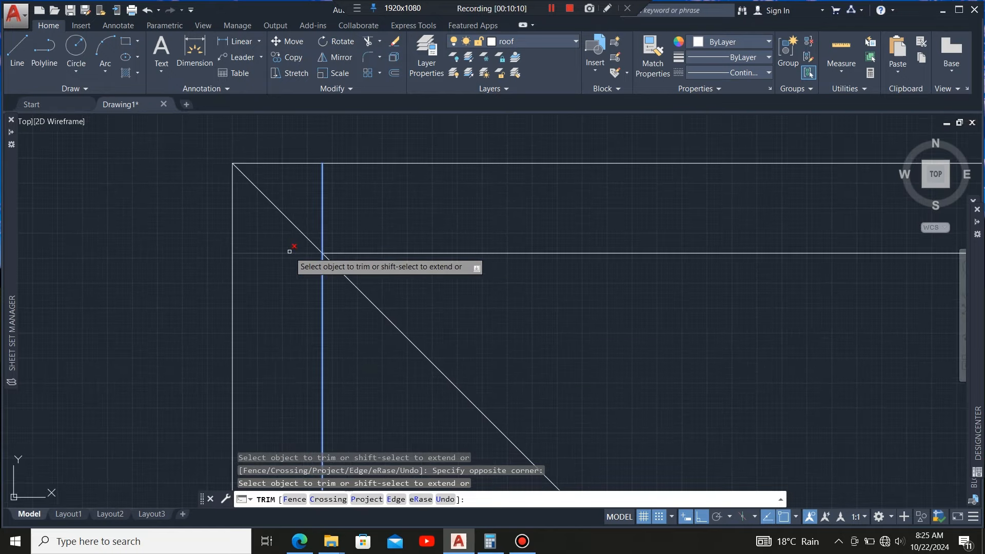
pyautogui.click(323, 213)
pyautogui.scroll(-2, 193, 231)
pyautogui.scroll(-5, 190, 237)
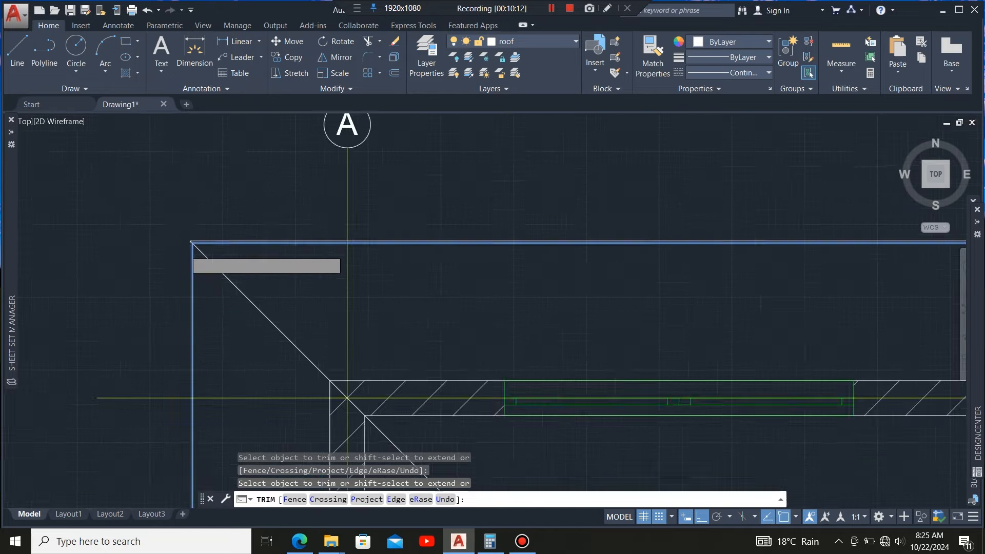
# - Trim the overhanging ends of the inner offset lines at the roof's upper-right corner
pyautogui.scroll(6, 331, 238)
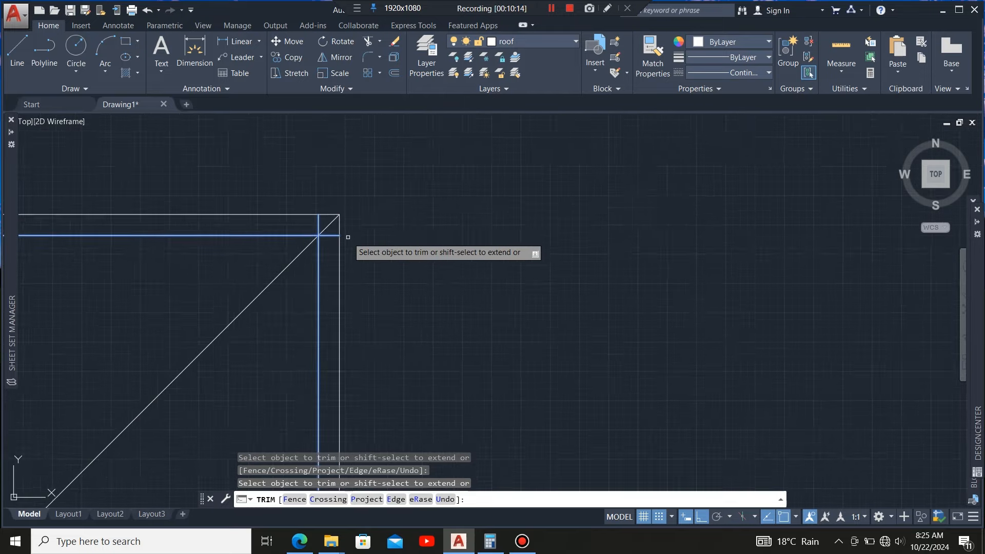
pyautogui.scroll(3, 336, 237)
pyautogui.click(312, 228)
pyautogui.click(285, 271)
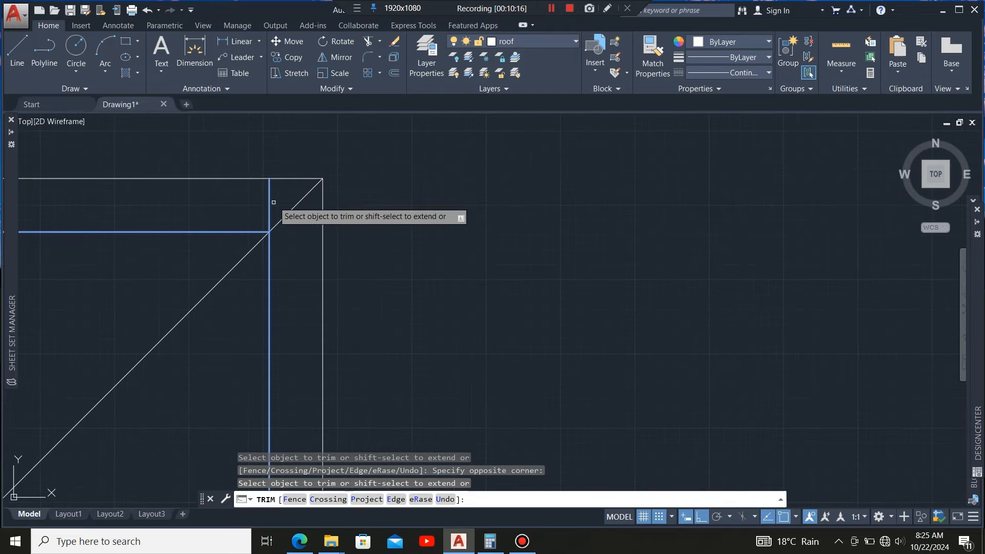
pyautogui.click(285, 190)
pyautogui.click(256, 207)
pyautogui.scroll(-7, 381, 159)
pyautogui.scroll(-4, 387, 175)
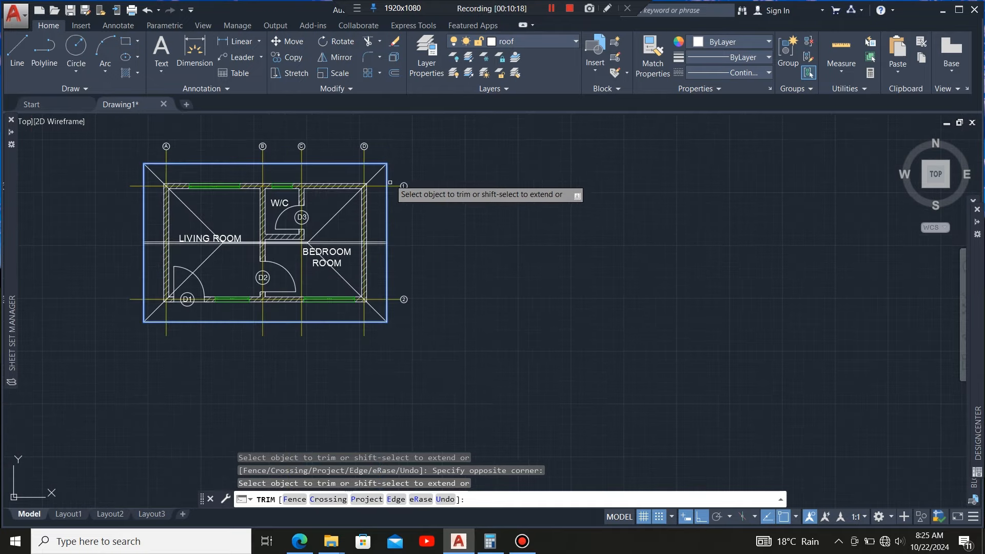
# - Trim the overhanging inner offset line ends at the roof's lower-right corner and end the Trim command
pyautogui.scroll(8, 390, 329)
pyautogui.scroll(5, 400, 311)
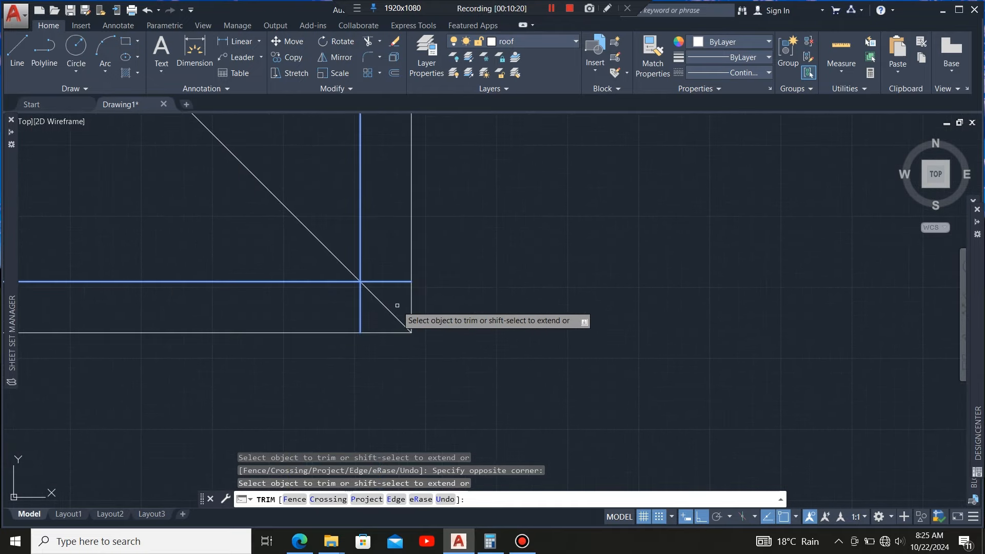
pyautogui.click(397, 296)
pyautogui.click(393, 272)
pyautogui.click(367, 320)
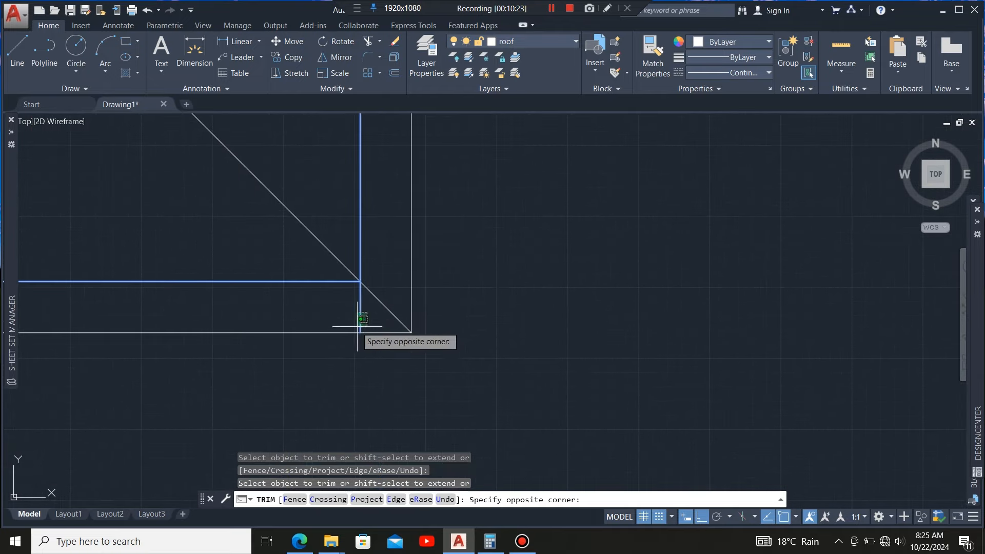
pyautogui.click(352, 324)
pyautogui.scroll(-5, 417, 331)
pyautogui.scroll(-5, 424, 367)
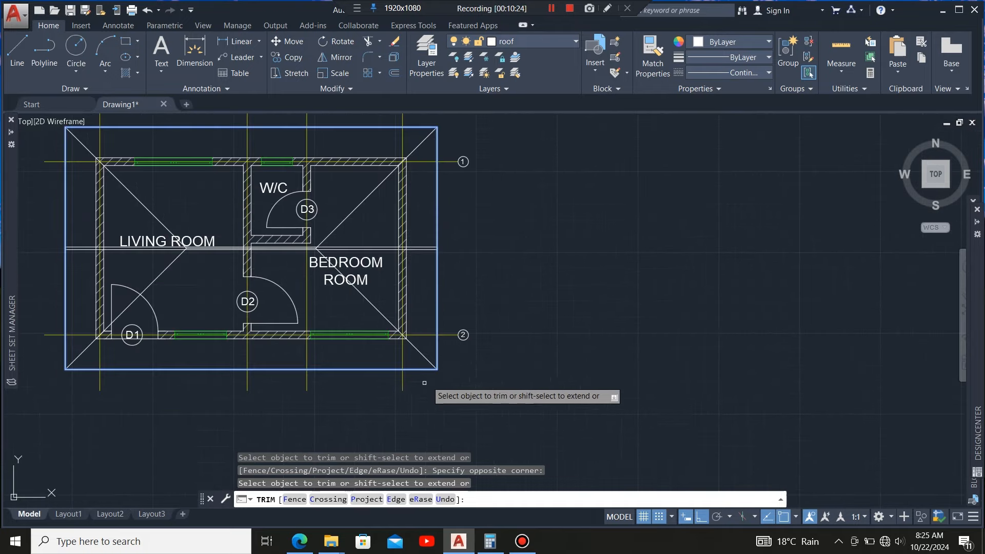
pyautogui.press('Escape')
# - Stretch the ridge member's left edge inward to the inner offset line on the roof's left side
pyautogui.scroll(-5, 506, 334)
pyautogui.scroll(8, 437, 323)
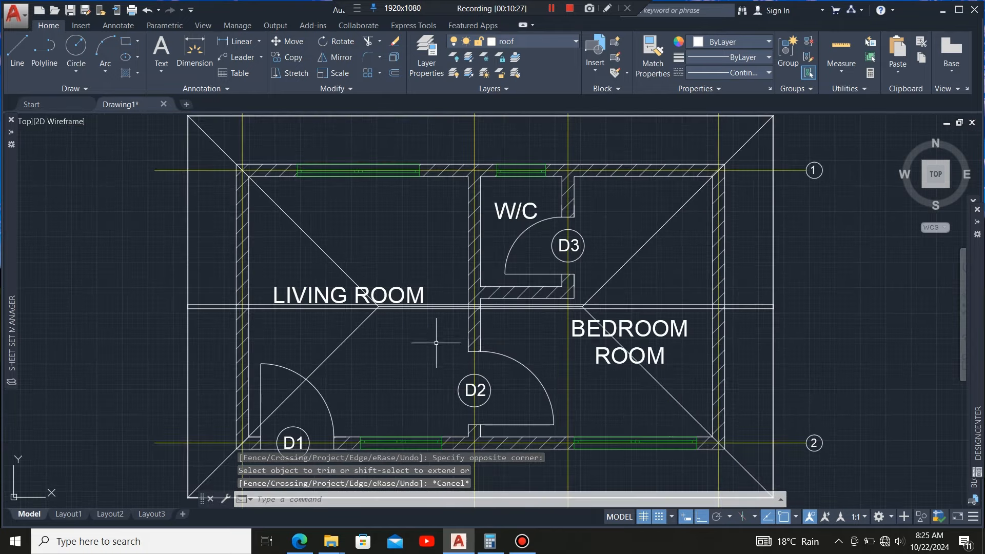
pyautogui.scroll(-3, 344, 230)
pyautogui.scroll(1, 293, 265)
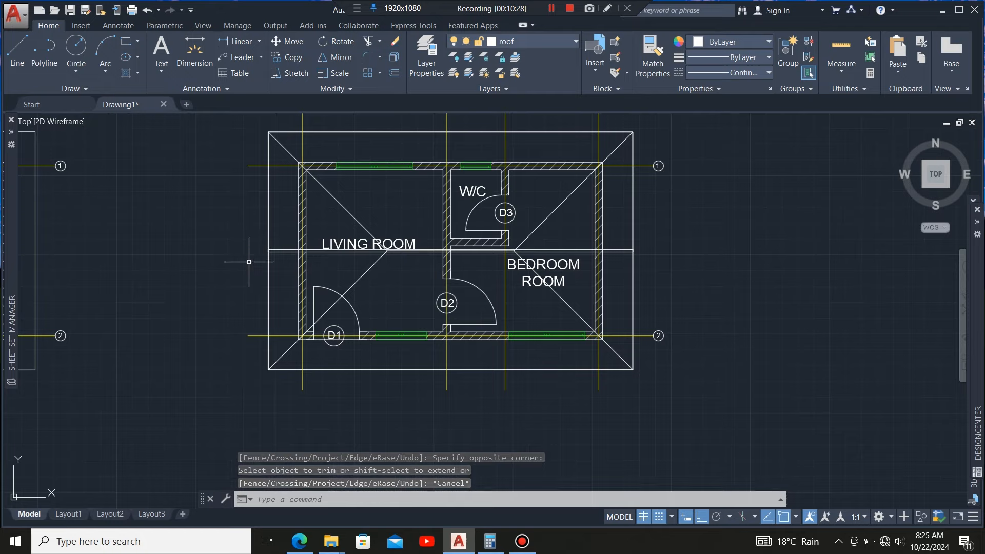
pyautogui.scroll(6, 260, 252)
pyautogui.click(337, 246)
pyautogui.click(260, 300)
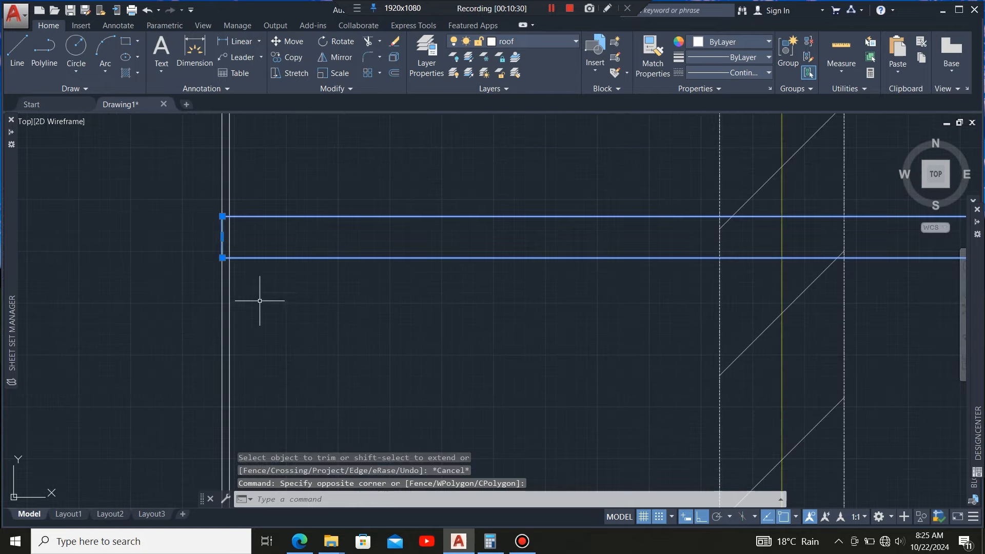
pyautogui.scroll(6, 229, 221)
pyautogui.scroll(-6, 175, 282)
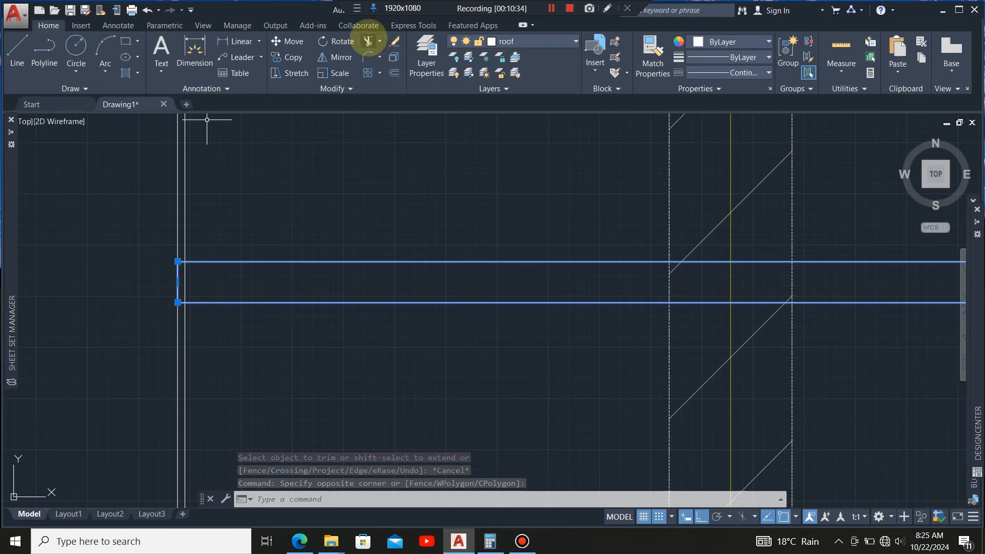
pyautogui.click(177, 282)
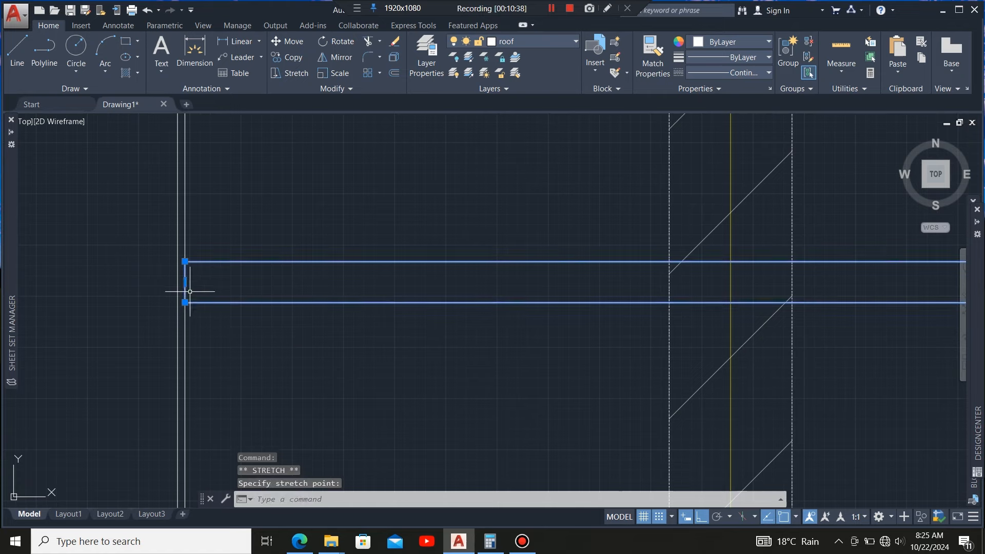
# - Stretch the ridge member's right edge inward to the inner offset line on the roof's right side and clear the selection
pyautogui.scroll(-6, 190, 292)
pyautogui.scroll(6, 331, 260)
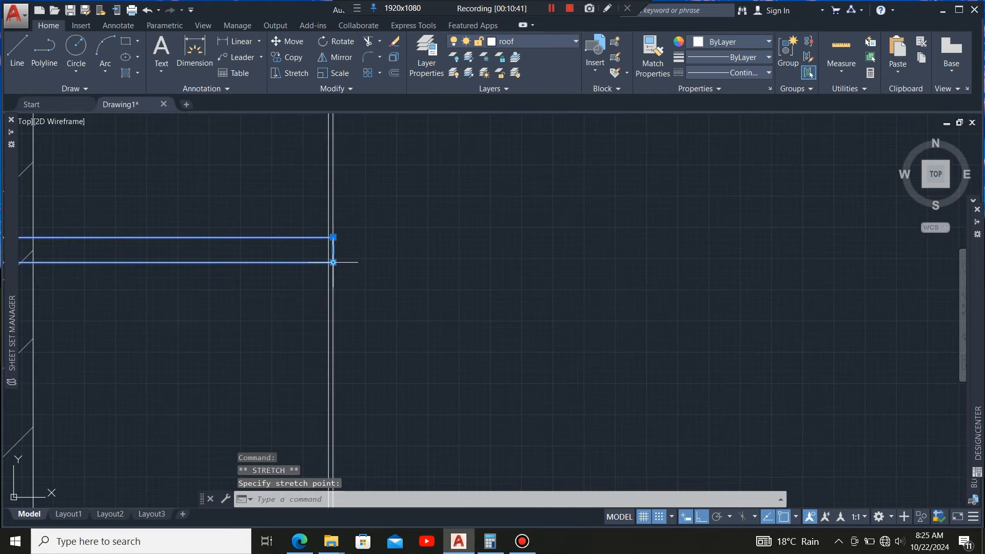
pyautogui.scroll(8, 333, 263)
pyautogui.click(326, 228)
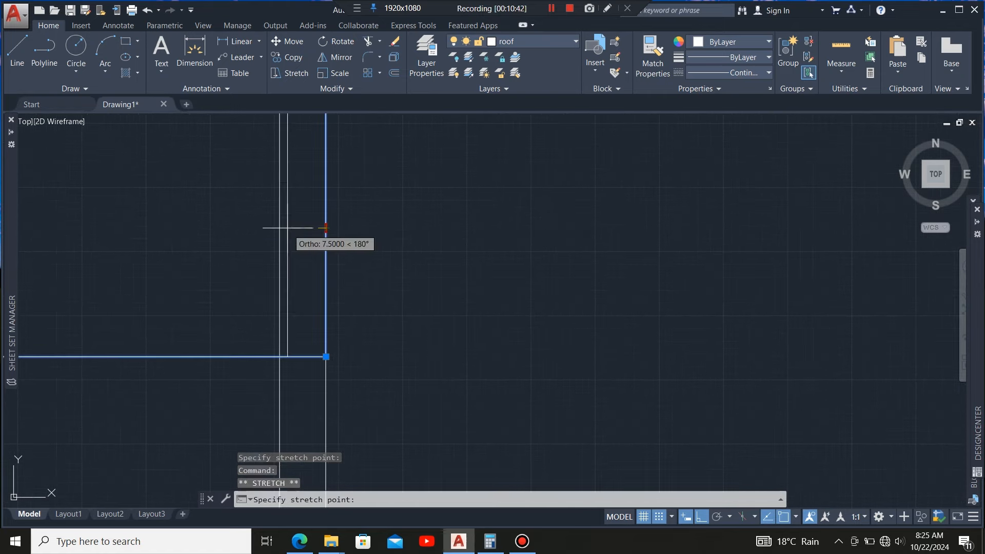
pyautogui.click(279, 228)
pyautogui.scroll(-6, 487, 246)
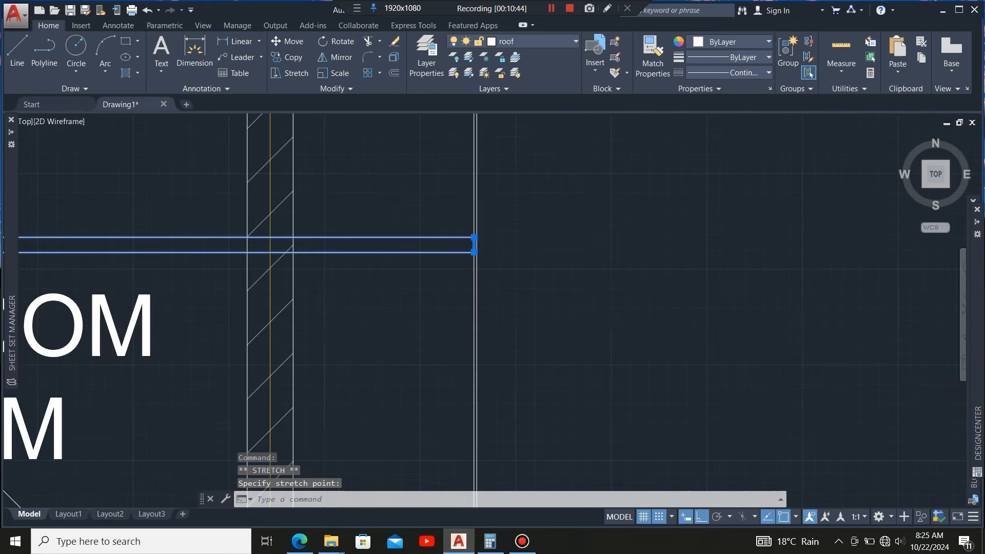
pyautogui.scroll(-6, 621, 268)
pyautogui.scroll(2, 239, 262)
pyautogui.scroll(-5, 377, 204)
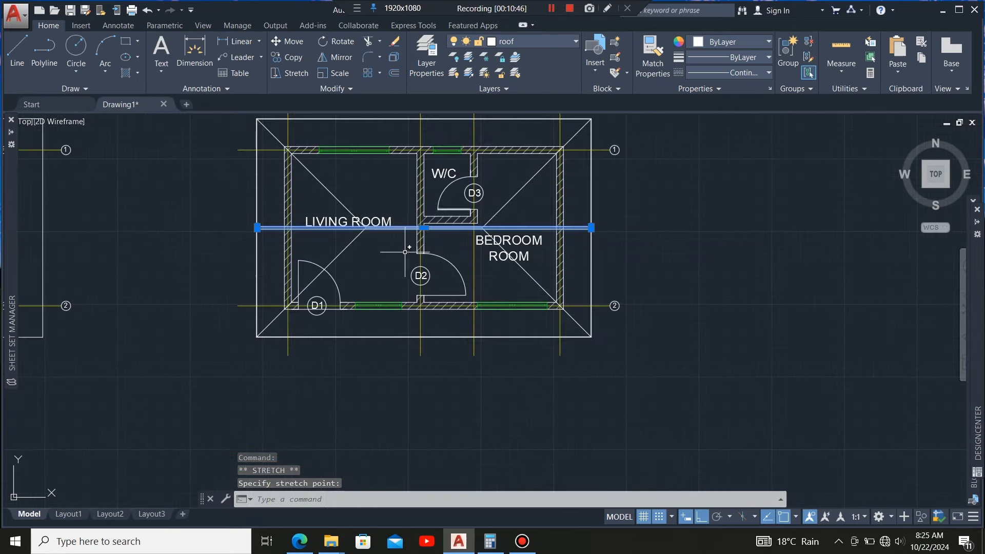
pyautogui.scroll(7, 391, 248)
pyautogui.press('Escape')
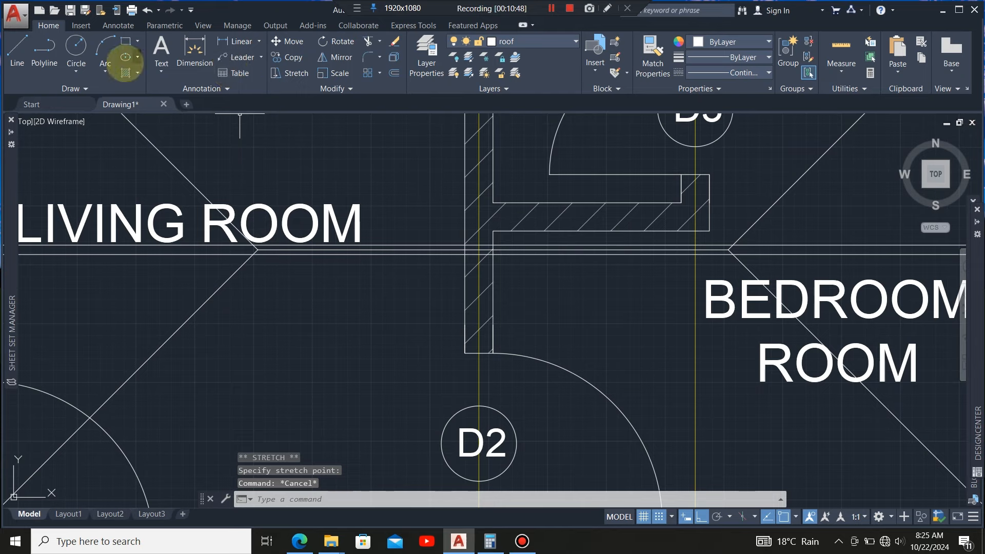
# - Draw a 50 by 50 square just below the left end of the roof ridge
pyautogui.click(125, 41)
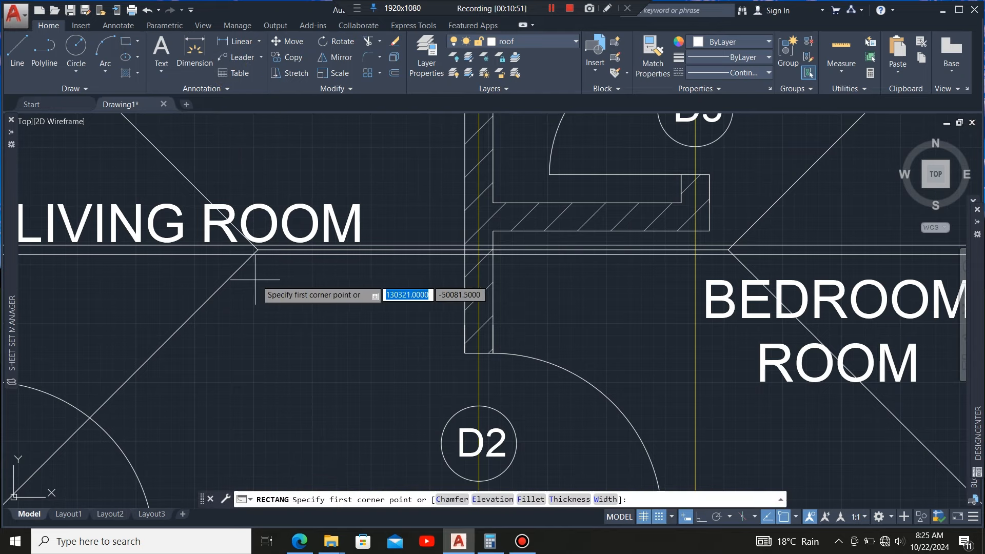
pyautogui.click(275, 280)
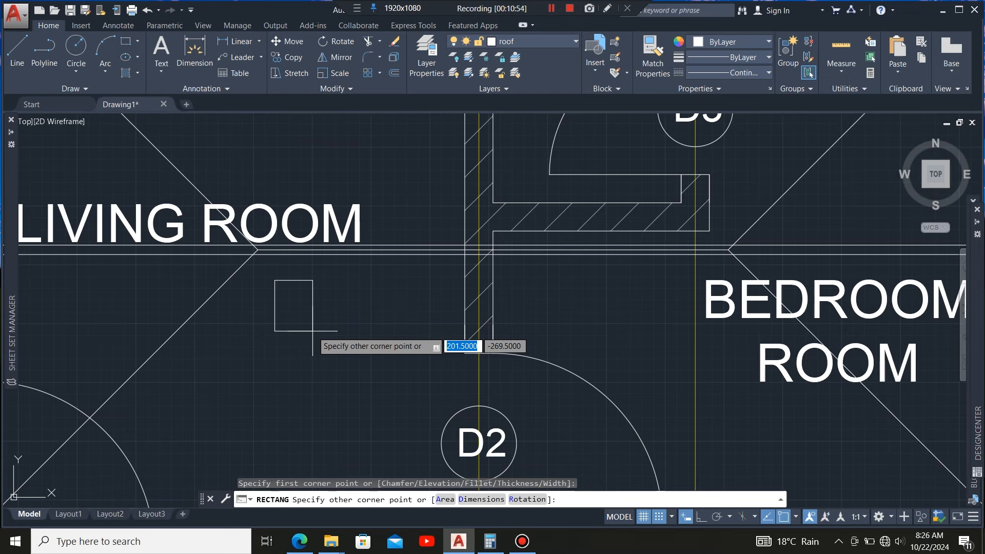
pyautogui.press('Tab')
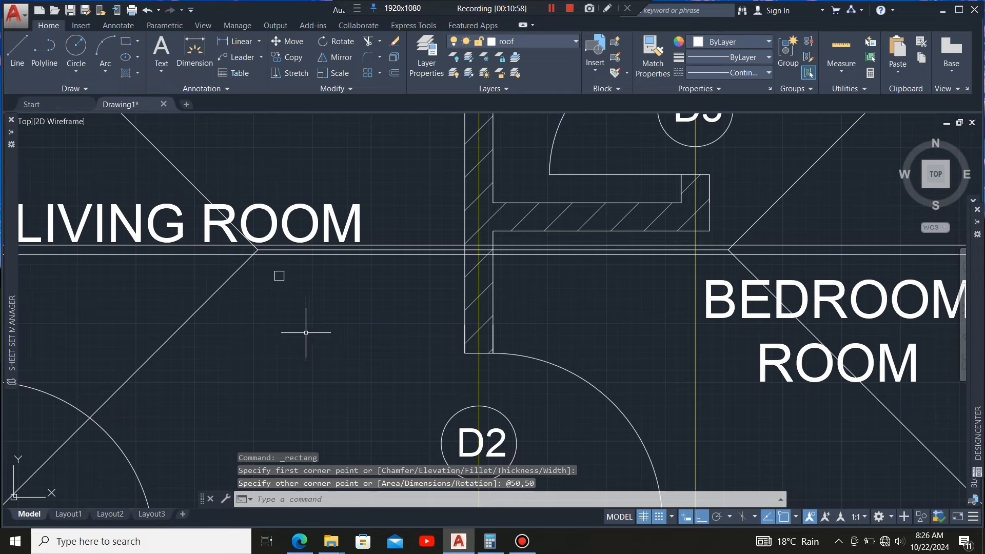
# - Rotate the 50 by 50 square below the ridge's left end by 45 degrees about its centre
pyautogui.scroll(7, 279, 276)
pyautogui.click(409, 272)
pyautogui.click(354, 400)
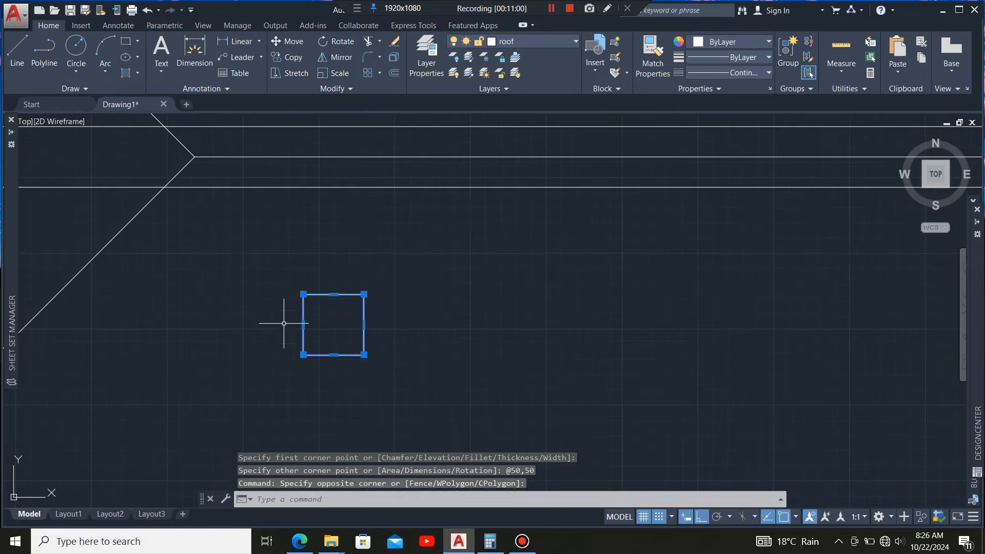
pyautogui.scroll(-5, 279, 266)
pyautogui.scroll(3, 279, 266)
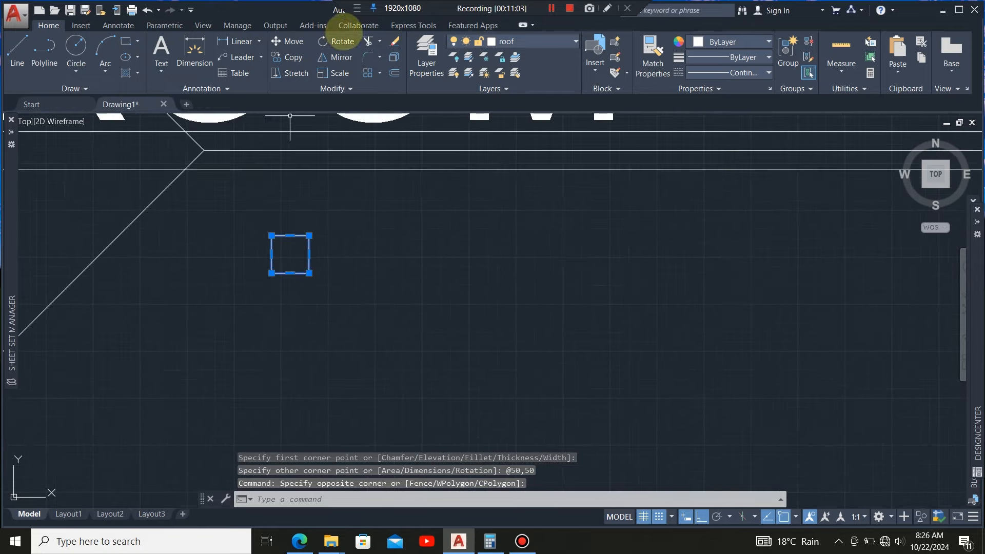
pyautogui.click(336, 41)
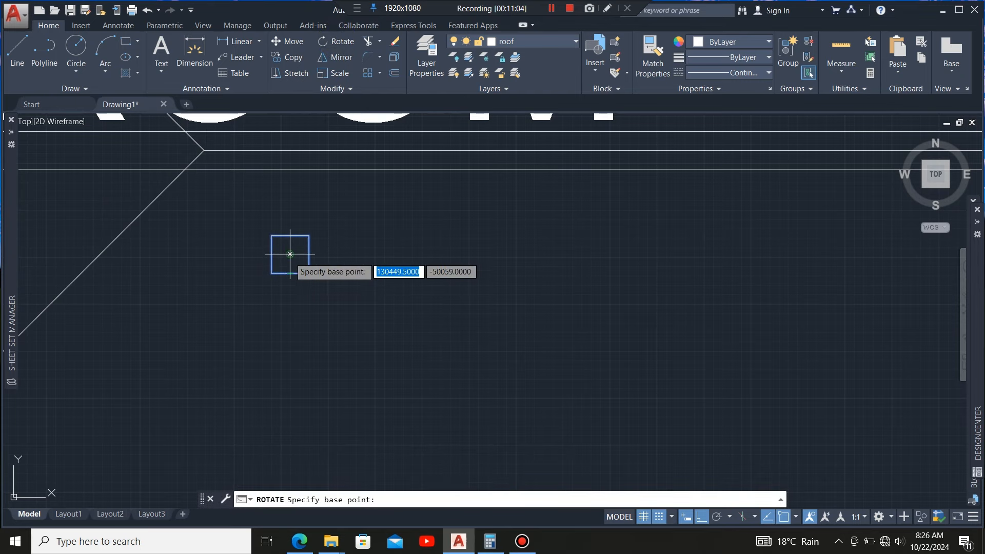
pyautogui.click(290, 254)
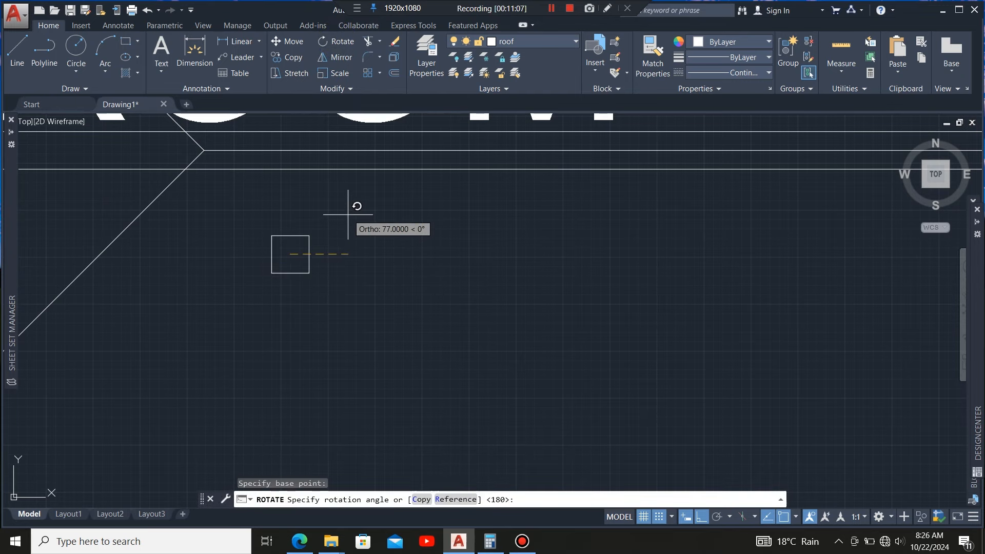
pyautogui.write('4')
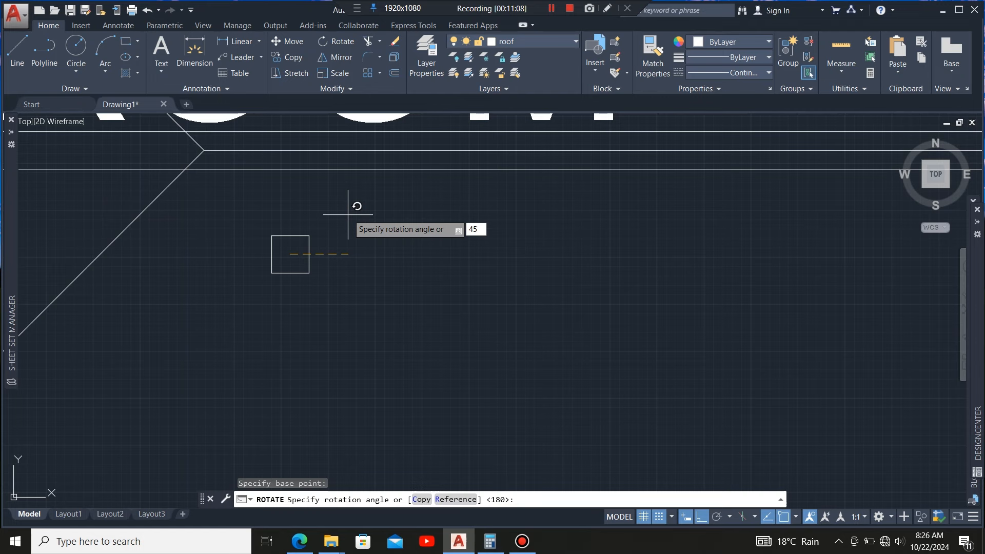
pyautogui.write('5')
pyautogui.press('Return')
# - Move the rotated square by its upper-right edge midpoint onto the left end of the ridge line
pyautogui.click(348, 214)
pyautogui.click(280, 310)
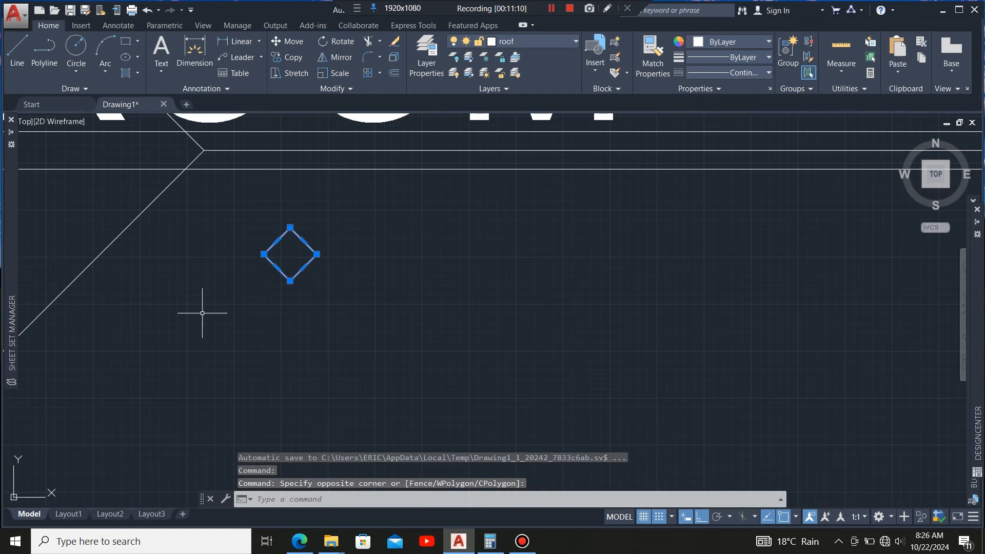
pyautogui.click(290, 41)
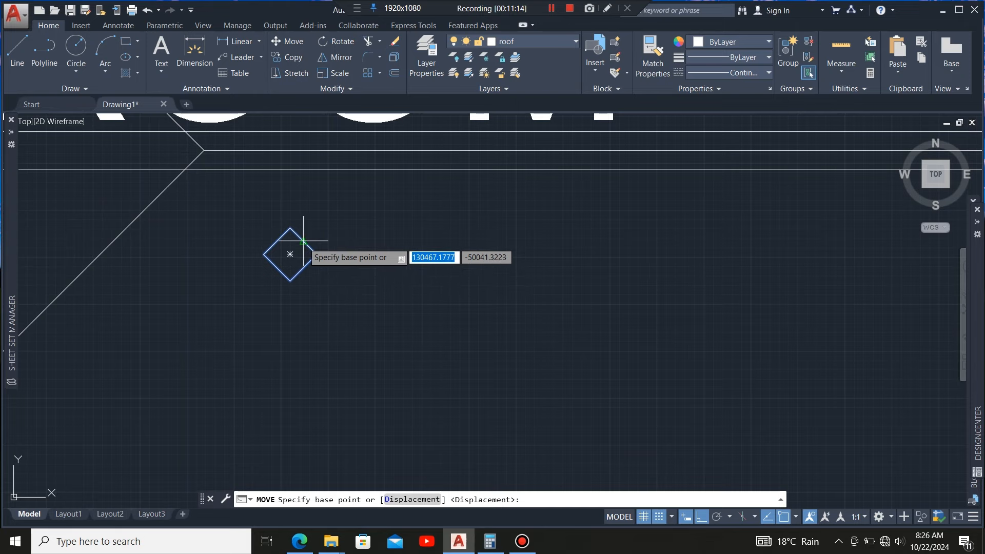
pyautogui.click(303, 241)
pyautogui.scroll(-6, 315, 286)
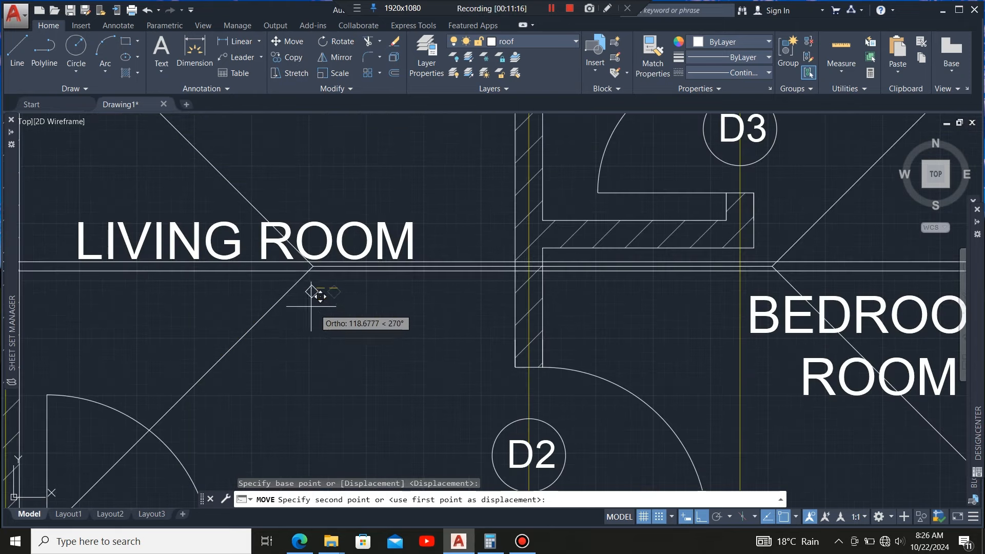
pyautogui.scroll(6, 305, 275)
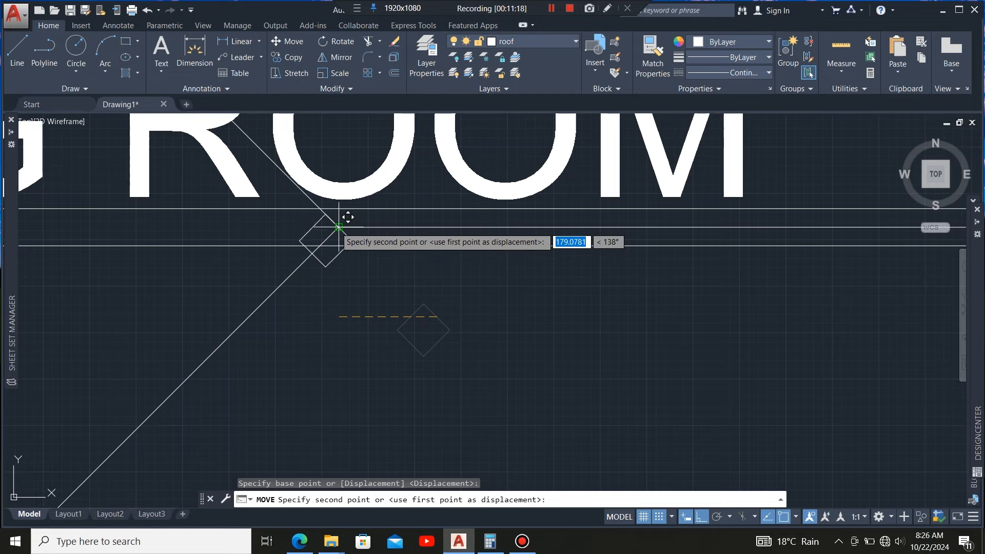
pyautogui.click(339, 227)
pyautogui.scroll(-4, 330, 224)
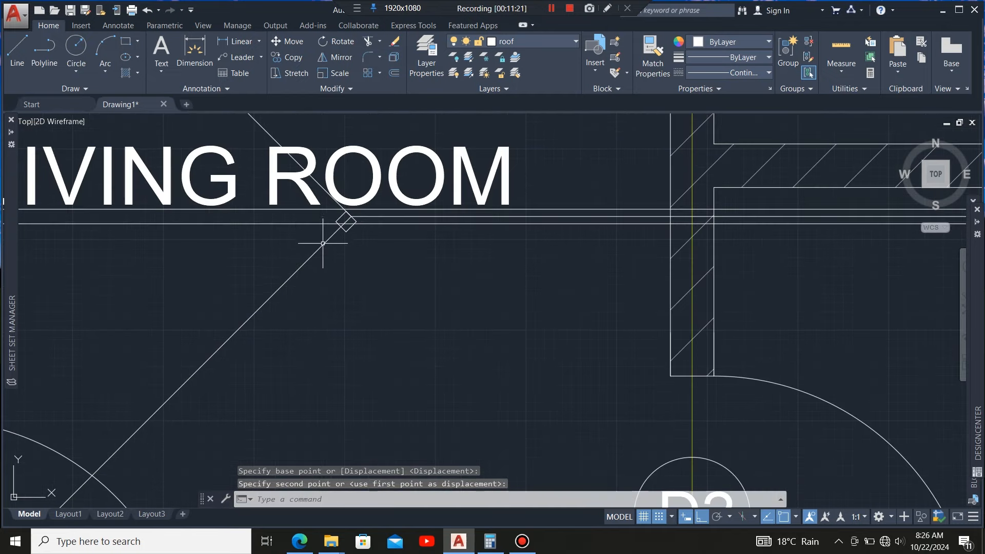
# - Stretch the rotated square's lower-left edge along the hip line to the roof outline's outer lower-left corner
pyautogui.scroll(6, 359, 252)
pyautogui.click(394, 253)
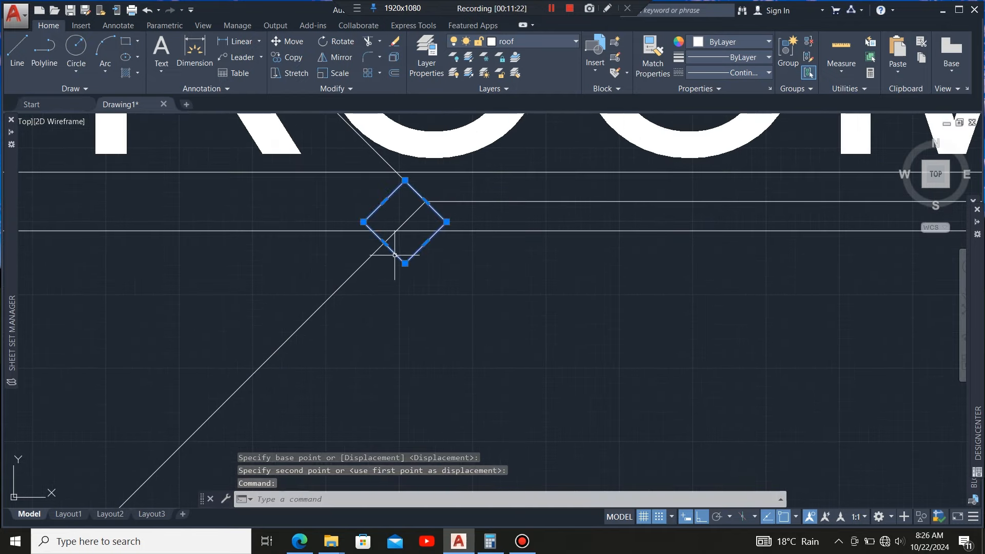
pyautogui.moveTo(384, 243)
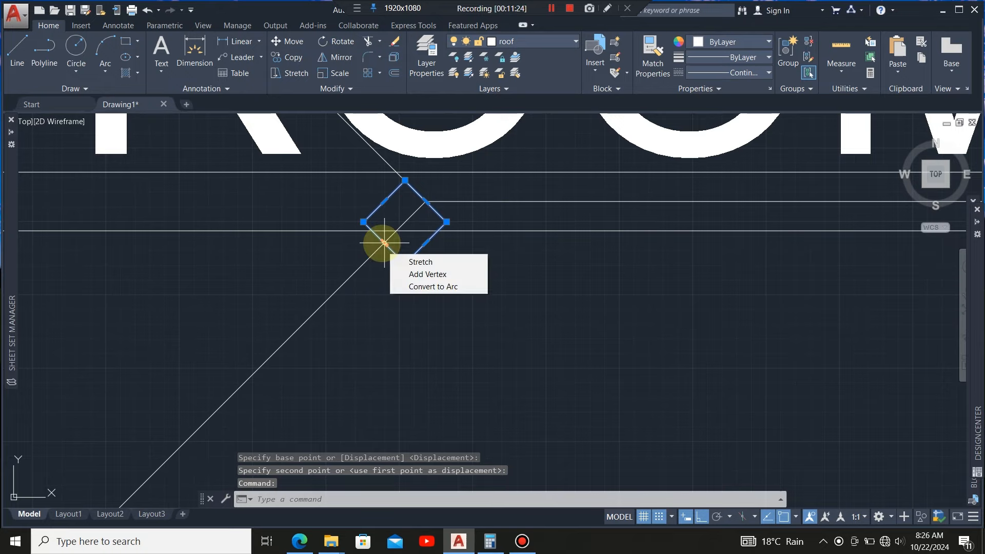
pyautogui.click(416, 261)
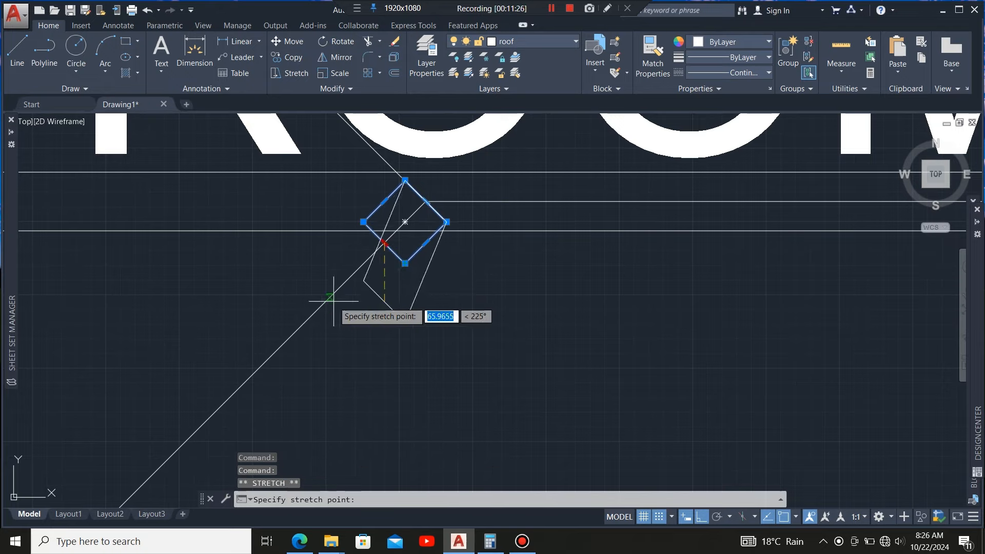
pyautogui.scroll(-8, 446, 209)
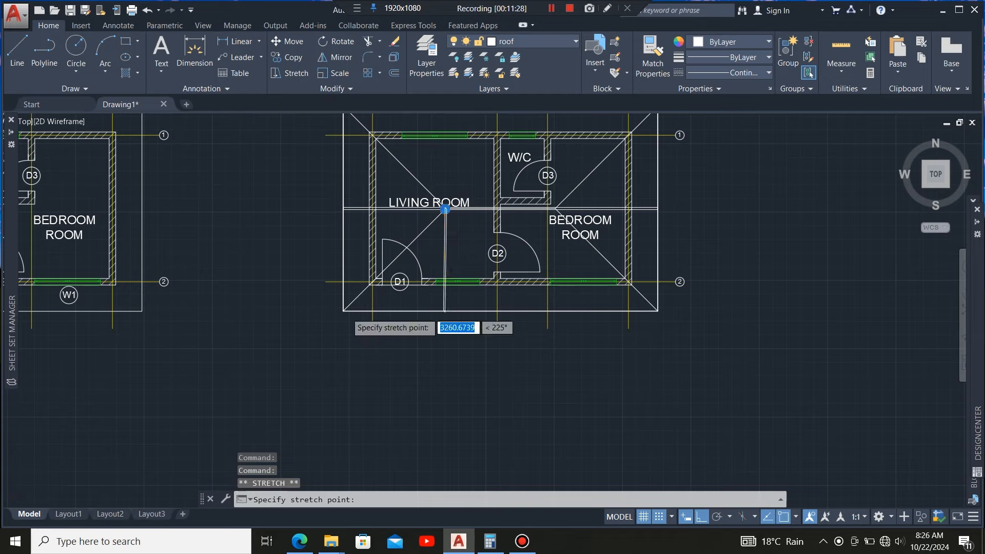
pyautogui.scroll(10, 341, 286)
pyautogui.scroll(5, 297, 286)
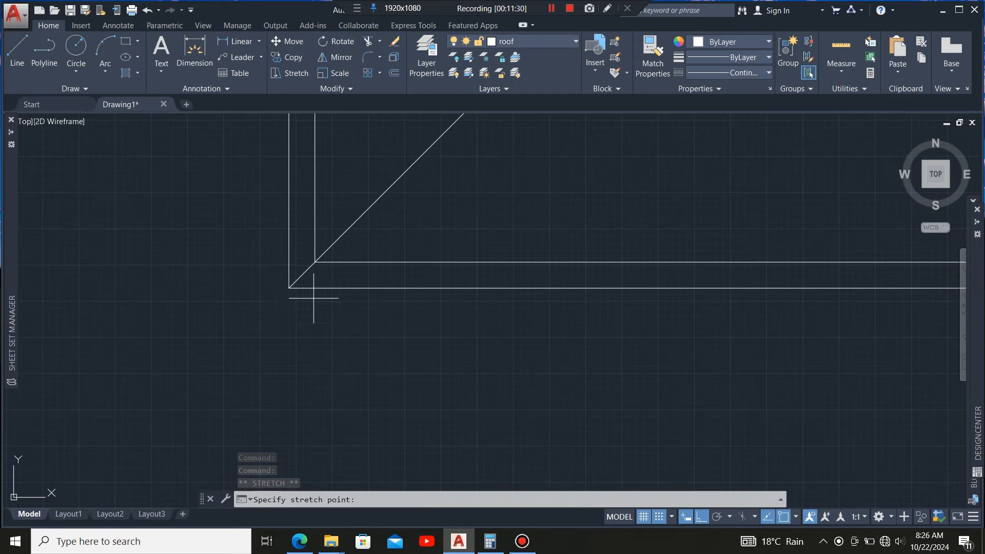
pyautogui.click(288, 288)
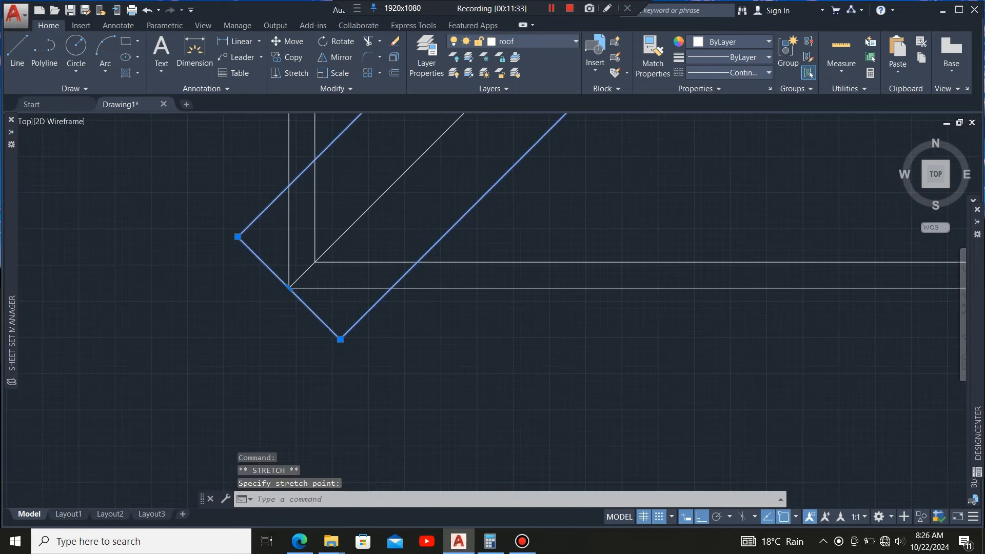
pyautogui.scroll(-4, 214, 310)
pyautogui.scroll(-2, 217, 335)
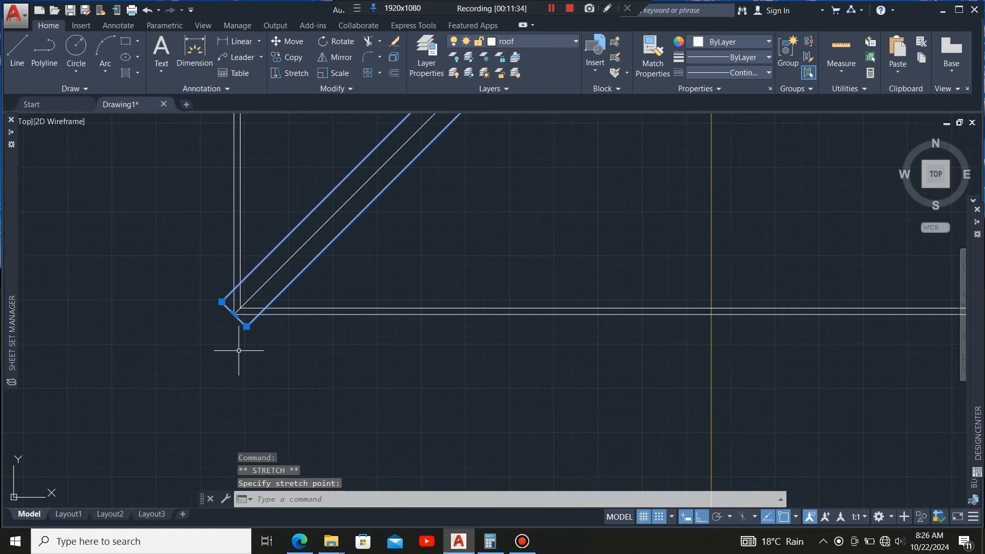
# - Stretch the hip member's two lower end vertices to where its sides cross the inner offset lines at the roof's lower-left corner
pyautogui.scroll(-4, 238, 354)
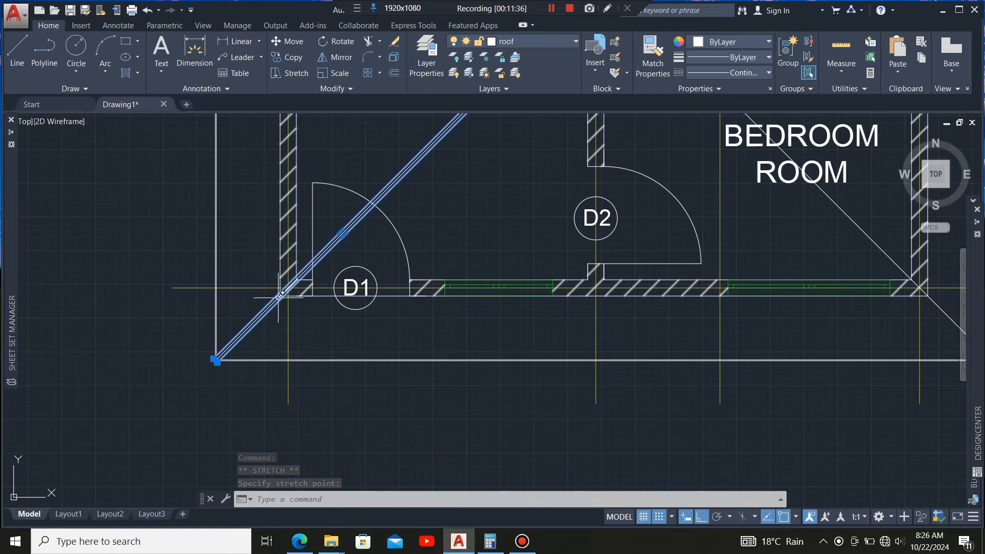
pyautogui.scroll(4, 208, 364)
pyautogui.scroll(8, 217, 350)
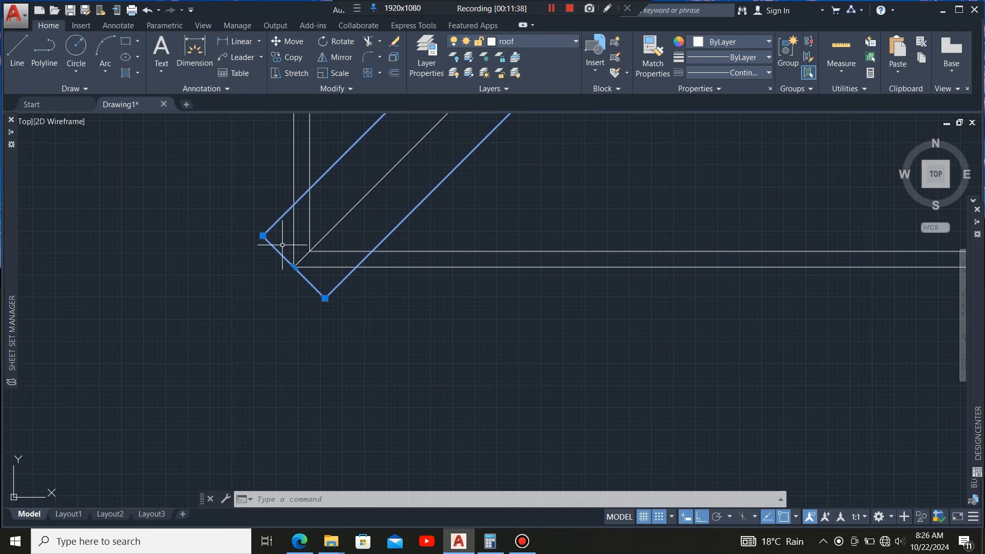
pyautogui.moveTo(262, 236)
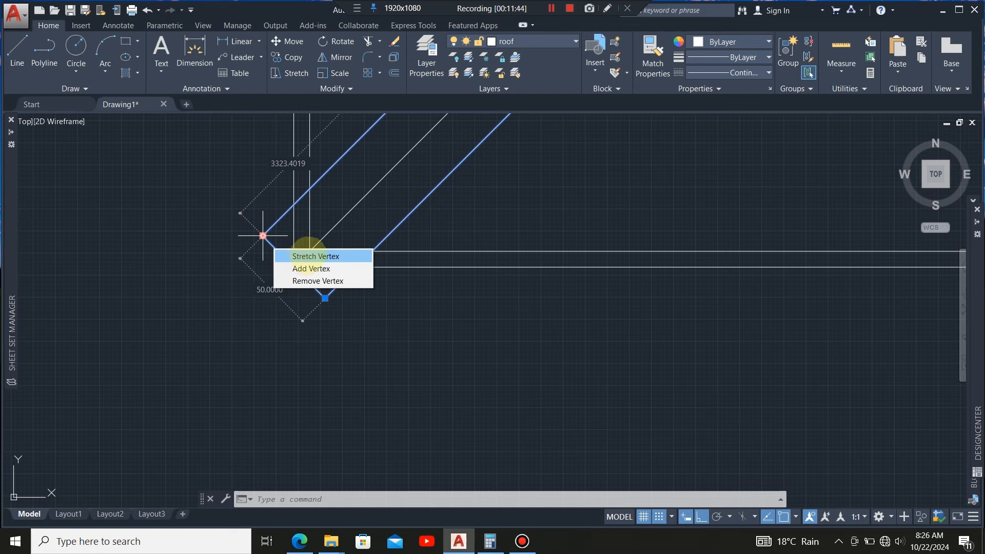
pyautogui.click(309, 255)
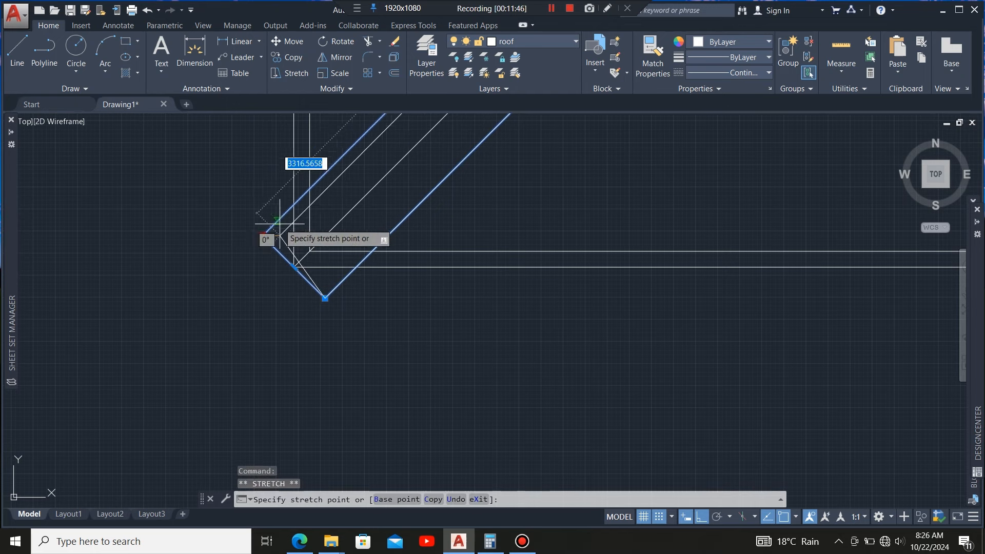
pyautogui.click(310, 188)
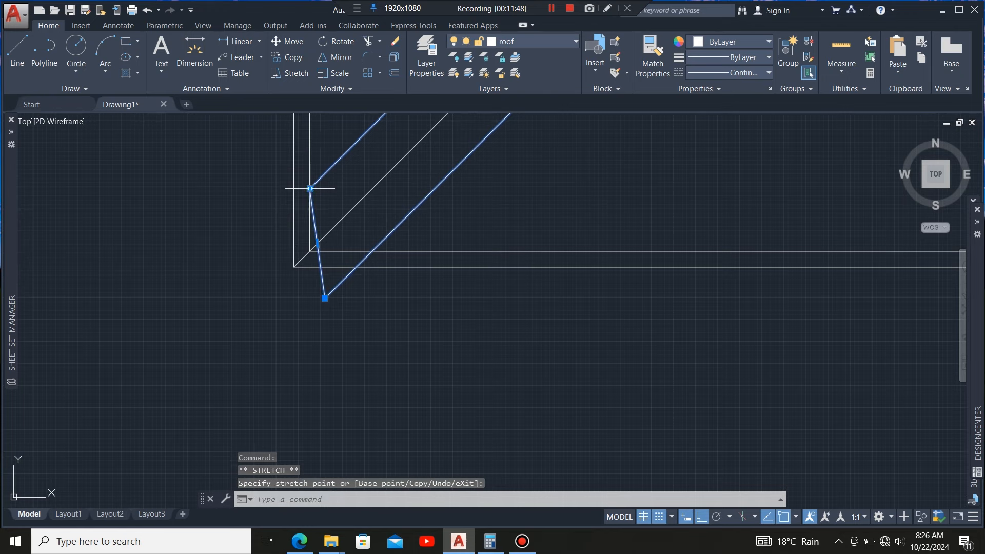
pyautogui.scroll(2, 336, 294)
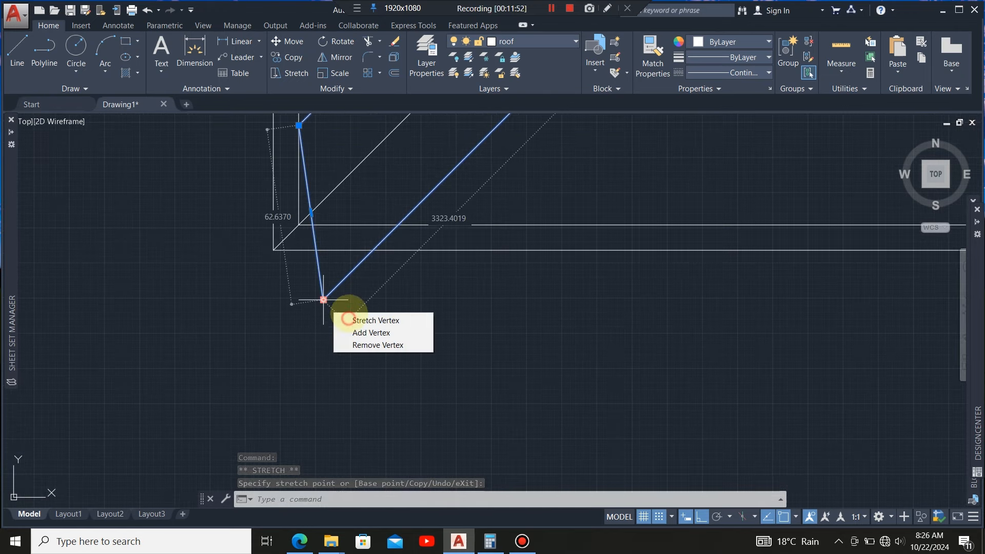
pyautogui.click(324, 299)
pyautogui.click(399, 225)
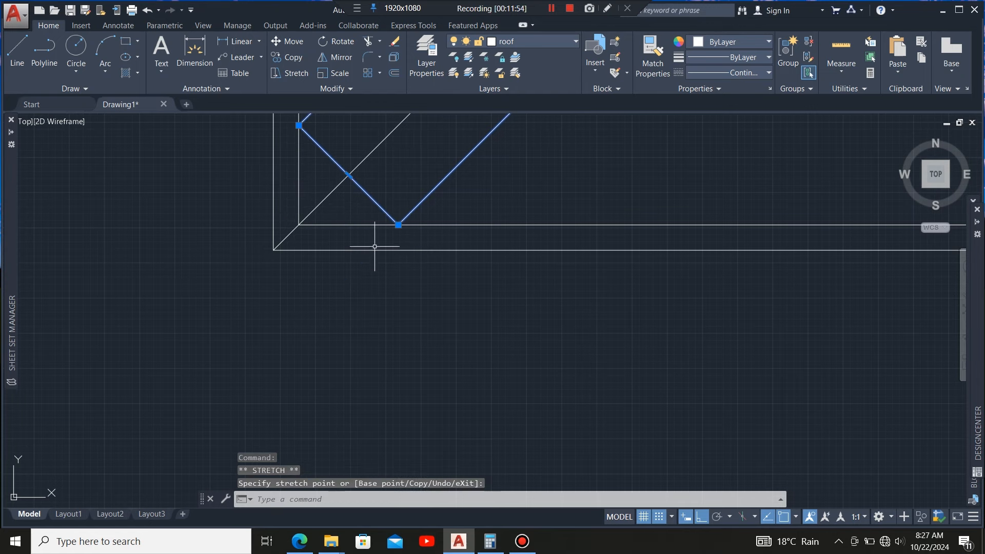
# - Add a vertex to the hip member's lower end edge at the inner offset outline's lower-left corner
pyautogui.click(348, 175)
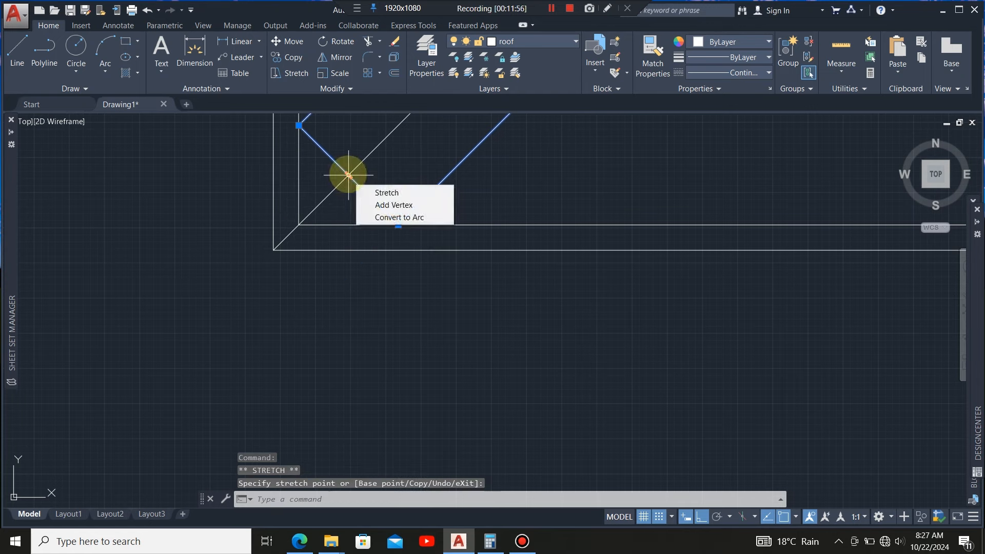
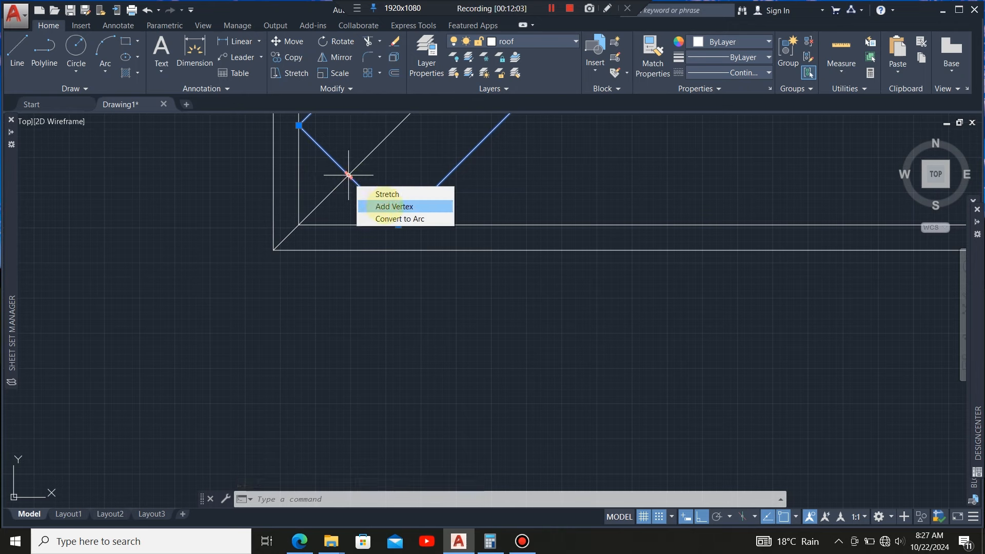
pyautogui.click(390, 206)
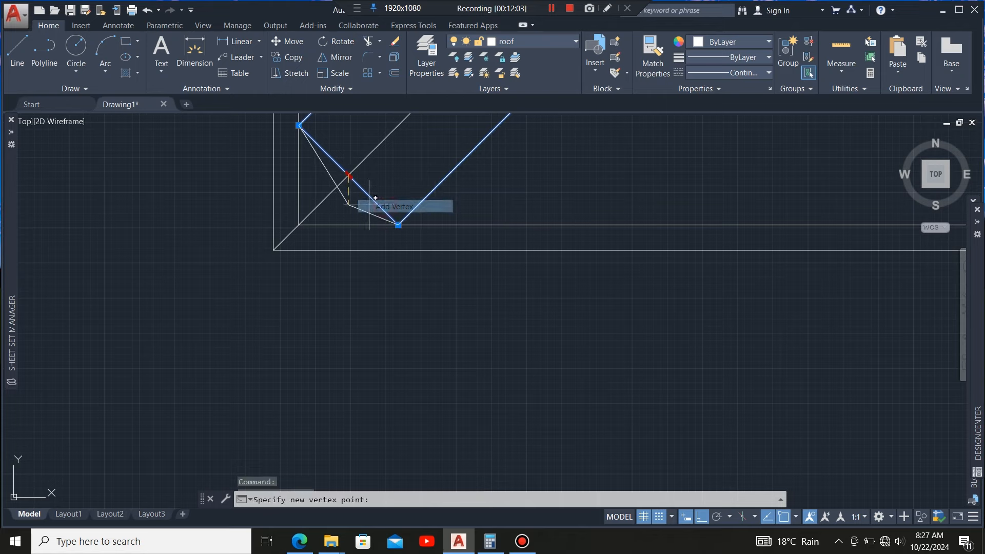
pyautogui.click(298, 224)
pyautogui.scroll(-8, 195, 340)
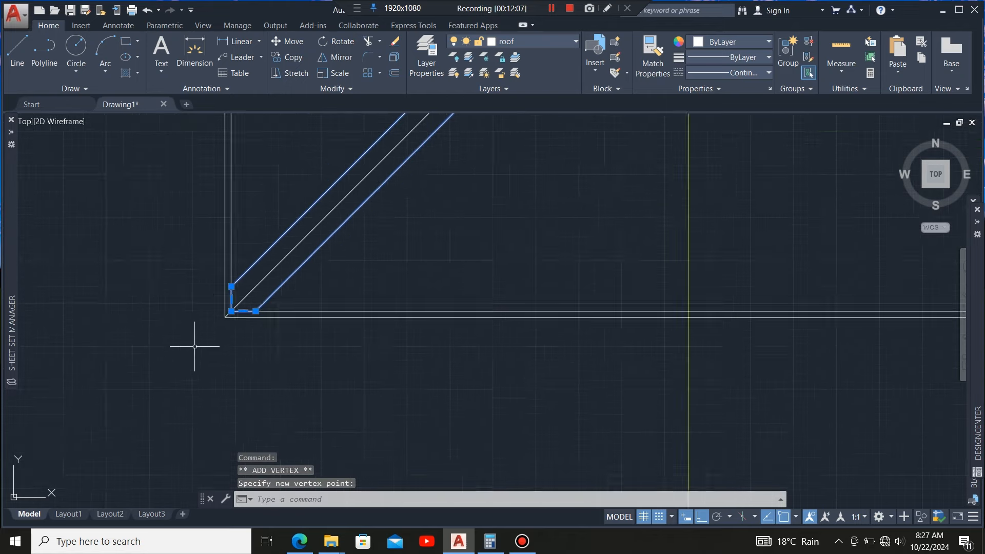
# - Mirror the lower-left hip member about the horizontal ridge line to the upper-left hip, keeping the original
pyautogui.scroll(6, 279, 257)
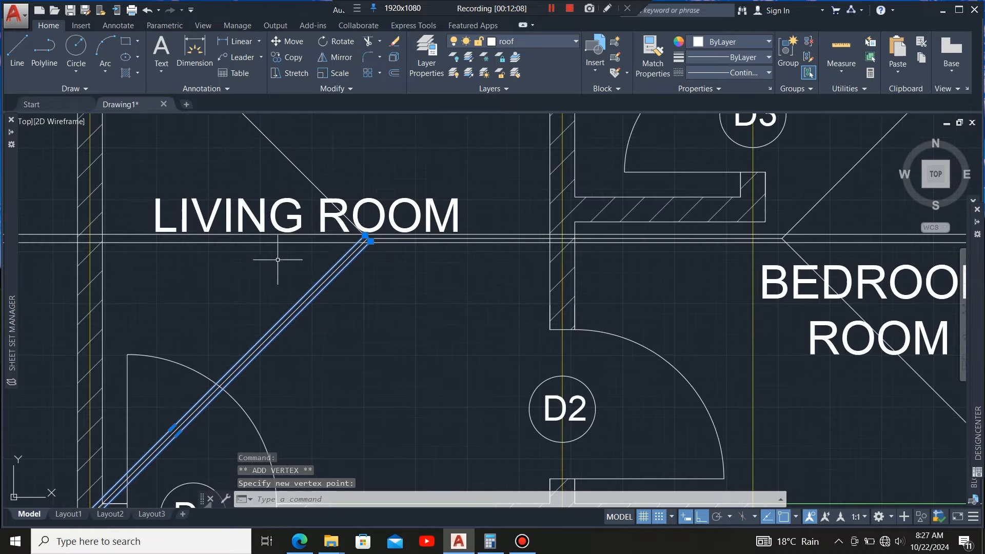
pyautogui.scroll(-5, 375, 288)
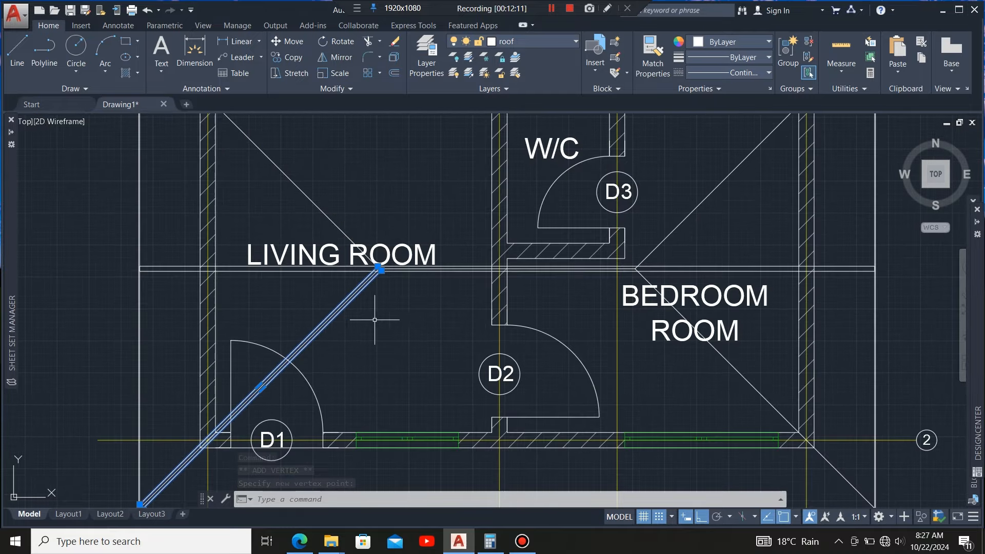
pyautogui.scroll(3, 348, 297)
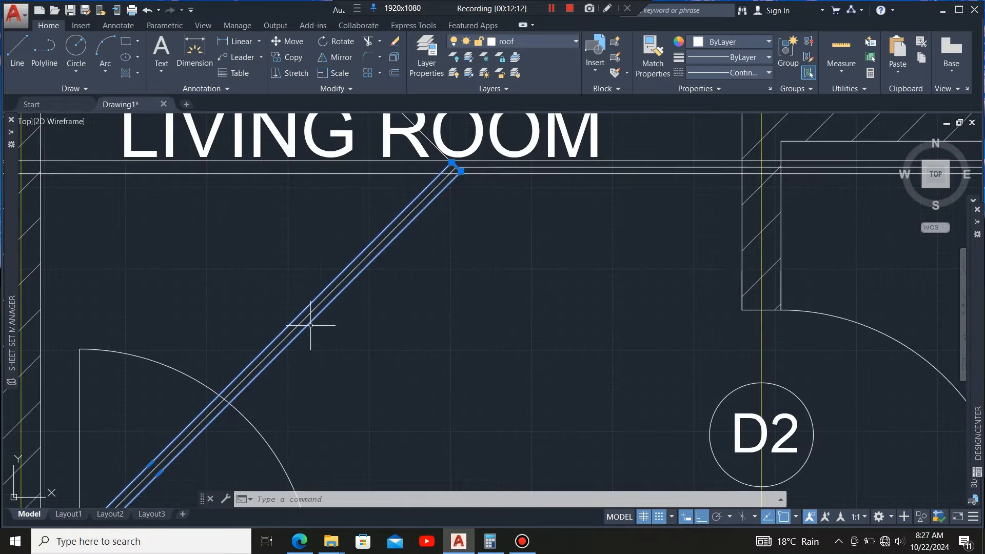
pyautogui.scroll(-5, 325, 332)
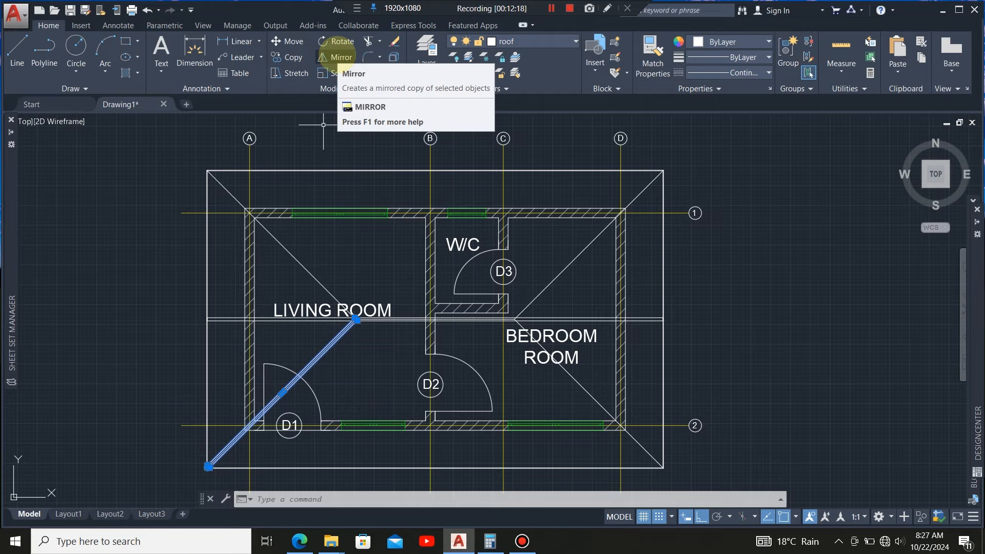
pyautogui.click(337, 57)
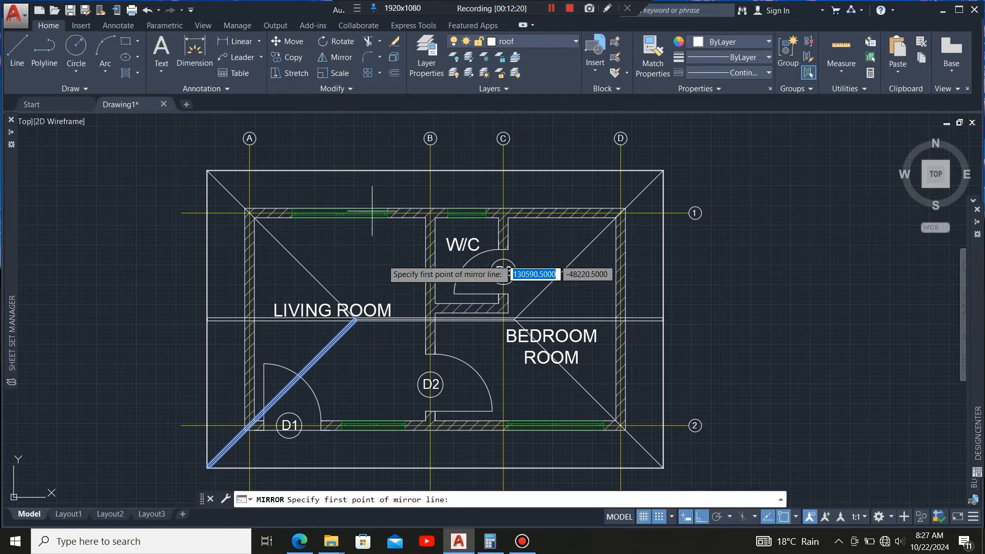
pyautogui.scroll(10, 359, 316)
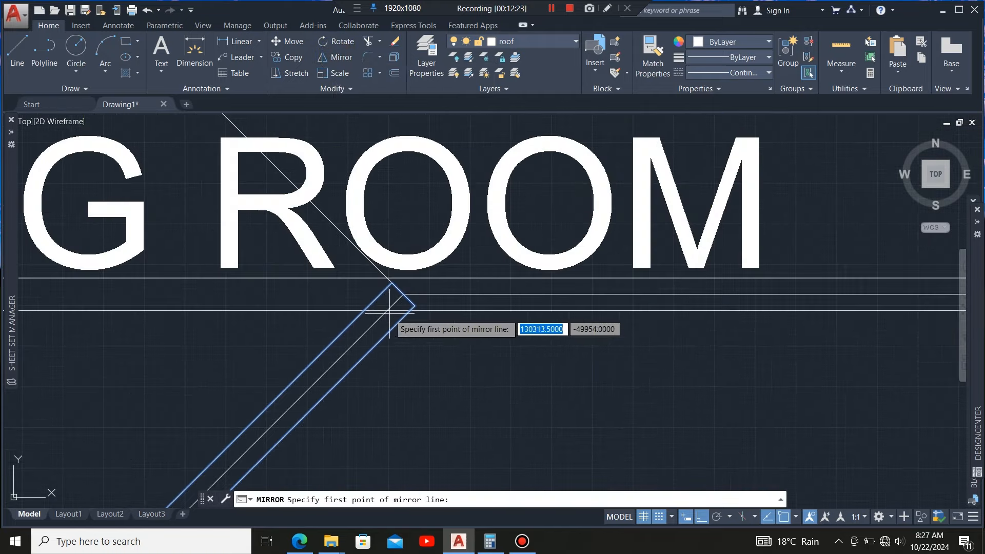
pyautogui.scroll(4, 390, 312)
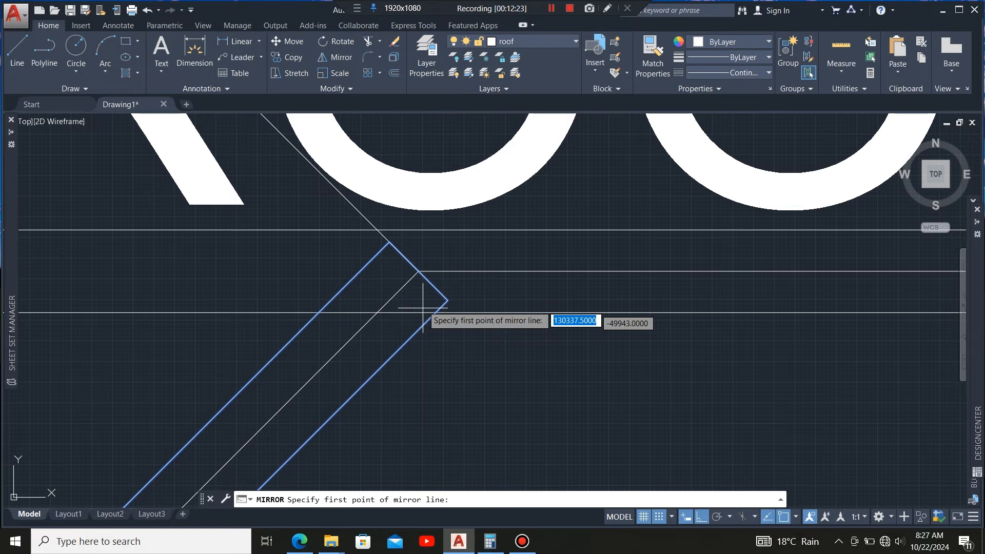
pyautogui.click(419, 271)
pyautogui.scroll(-6, 462, 282)
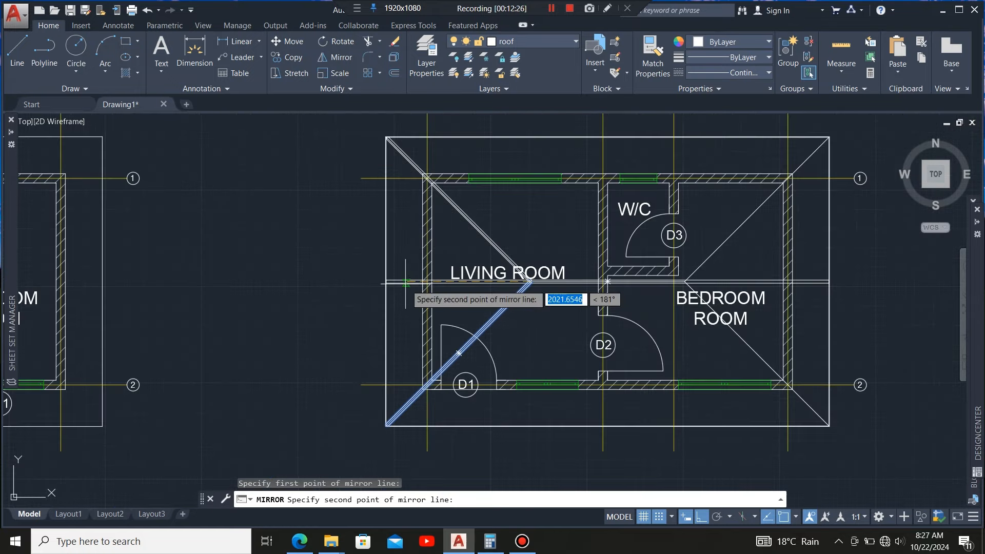
pyautogui.scroll(5, 405, 282)
pyautogui.scroll(7, 369, 273)
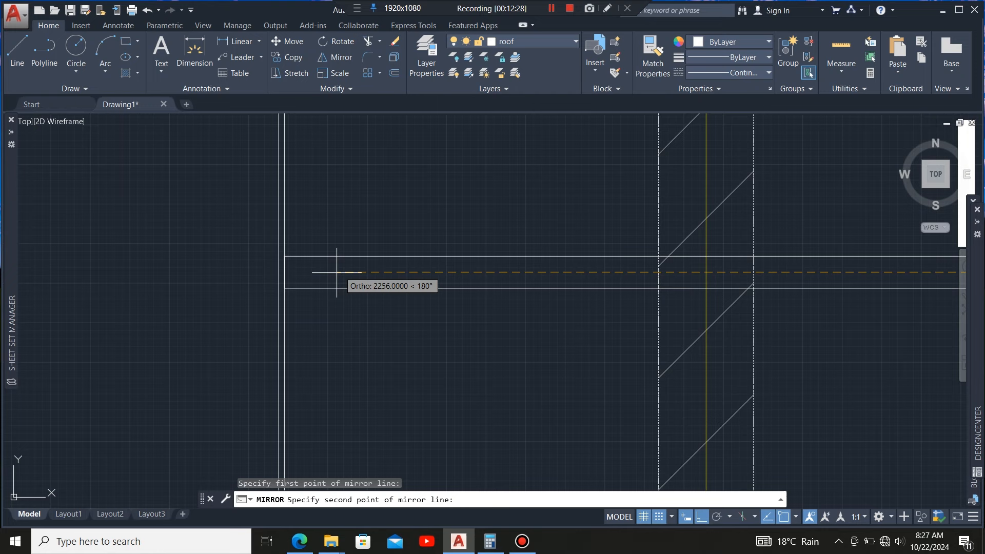
pyautogui.click(282, 272)
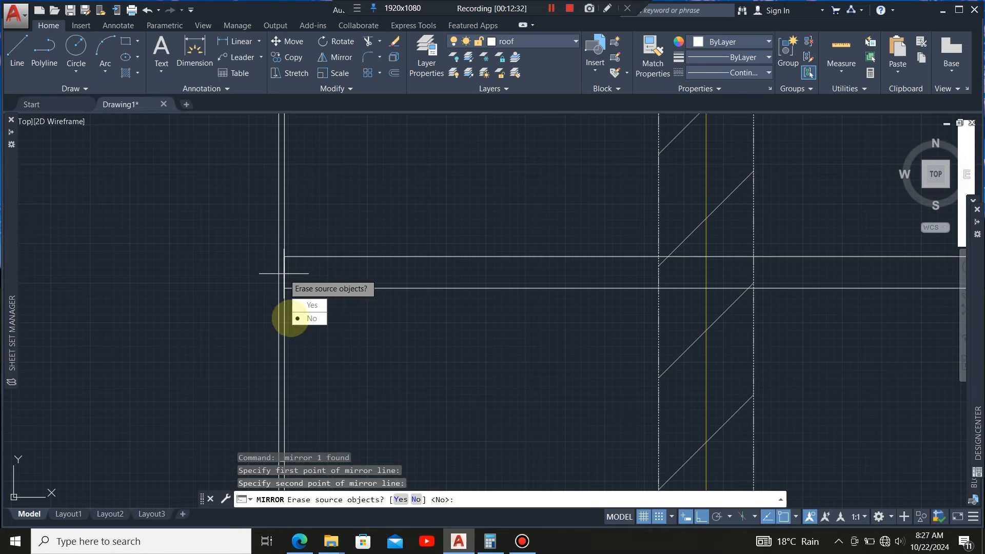
pyautogui.click(310, 319)
pyautogui.scroll(-5, 334, 313)
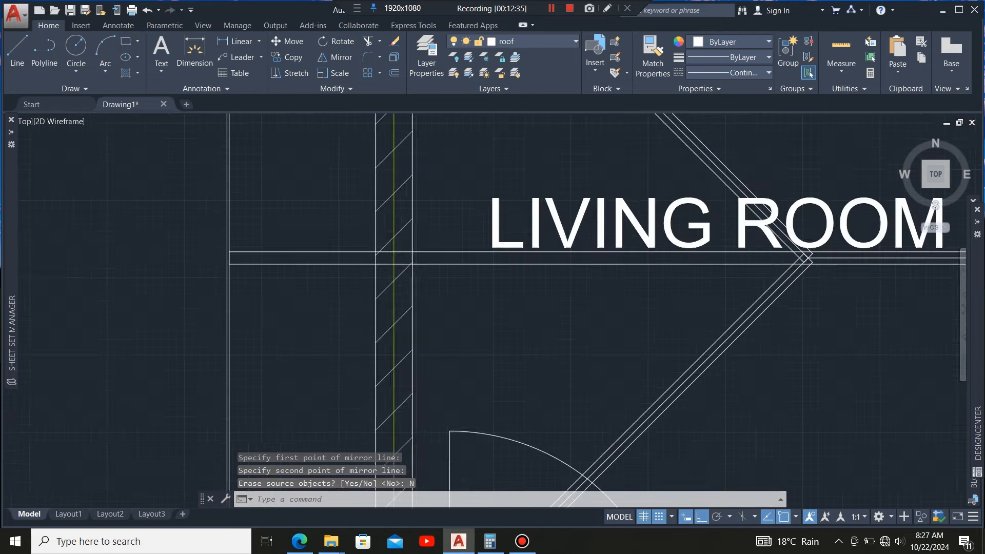
pyautogui.scroll(4, 409, 279)
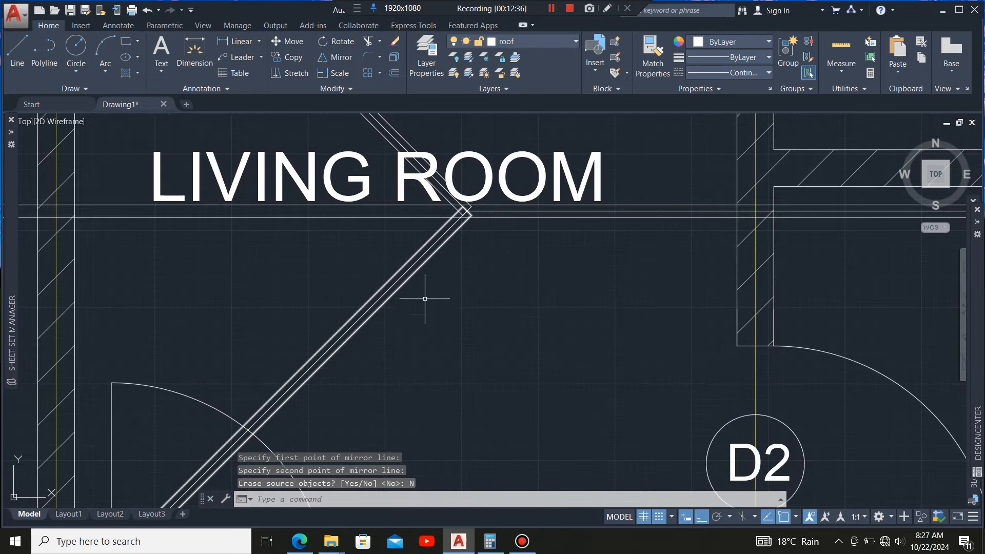
# - Trim the double hip lines' ends between the two outer horizontal ridge lines at the living-room ridge junction
pyautogui.scroll(-4, 405, 270)
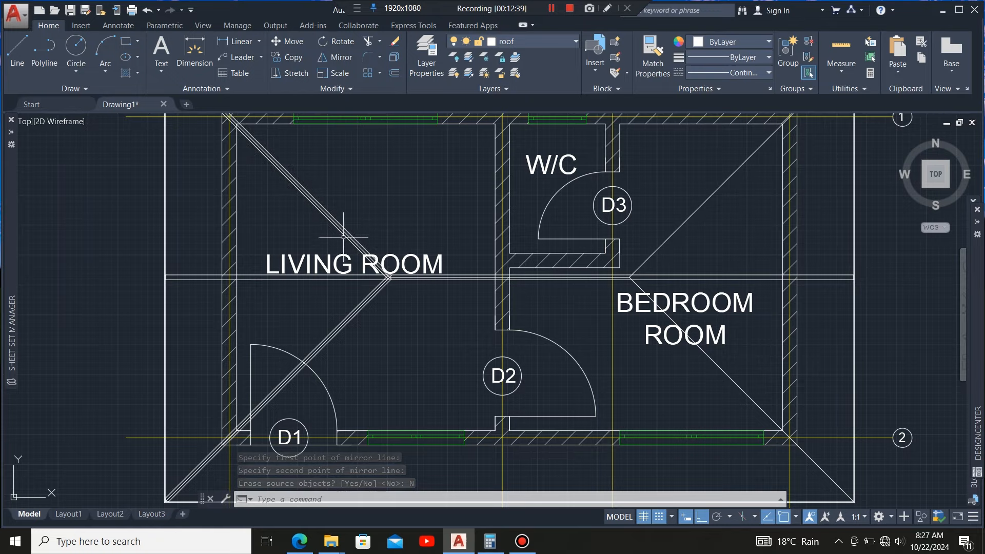
pyautogui.scroll(8, 369, 298)
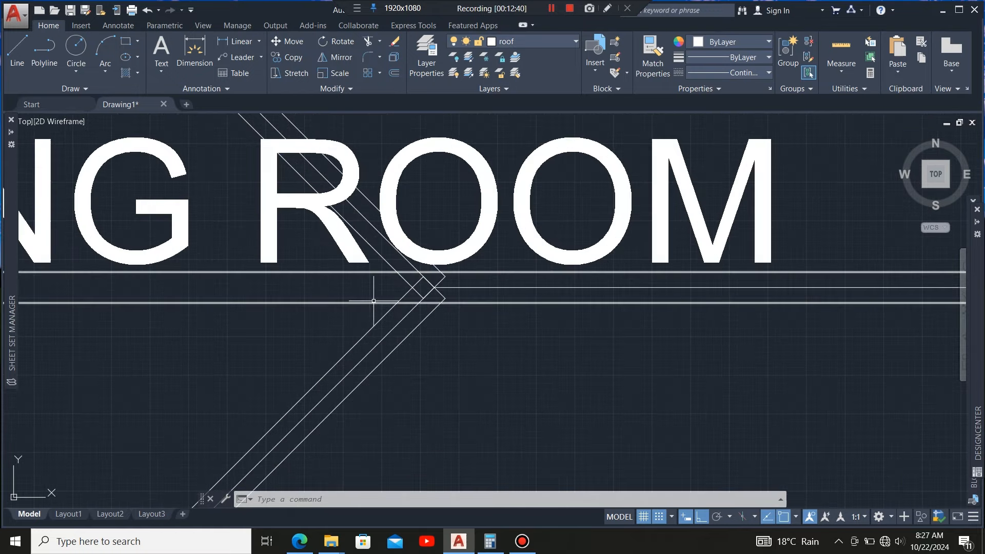
pyautogui.click(338, 299)
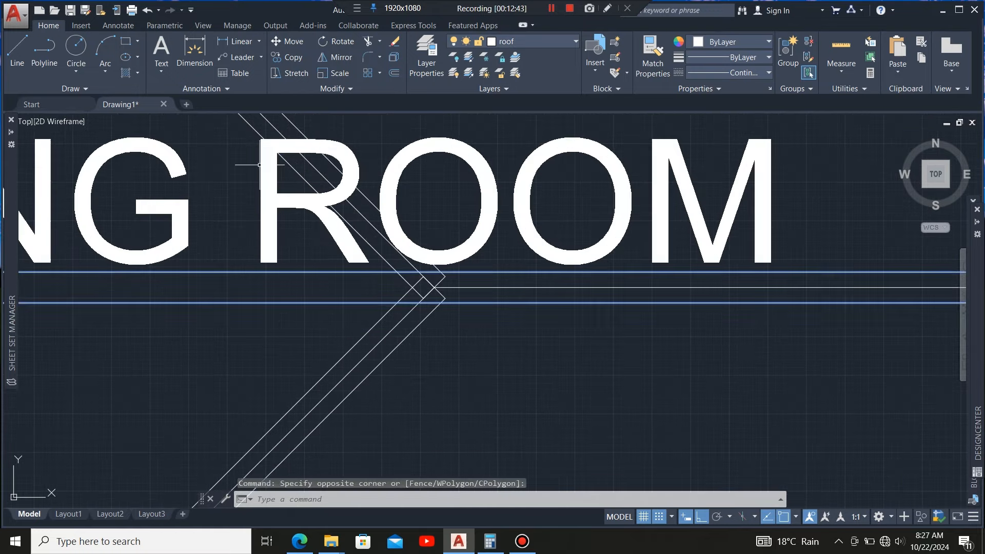
pyautogui.scroll(-3, 259, 165)
pyautogui.scroll(3, 302, 214)
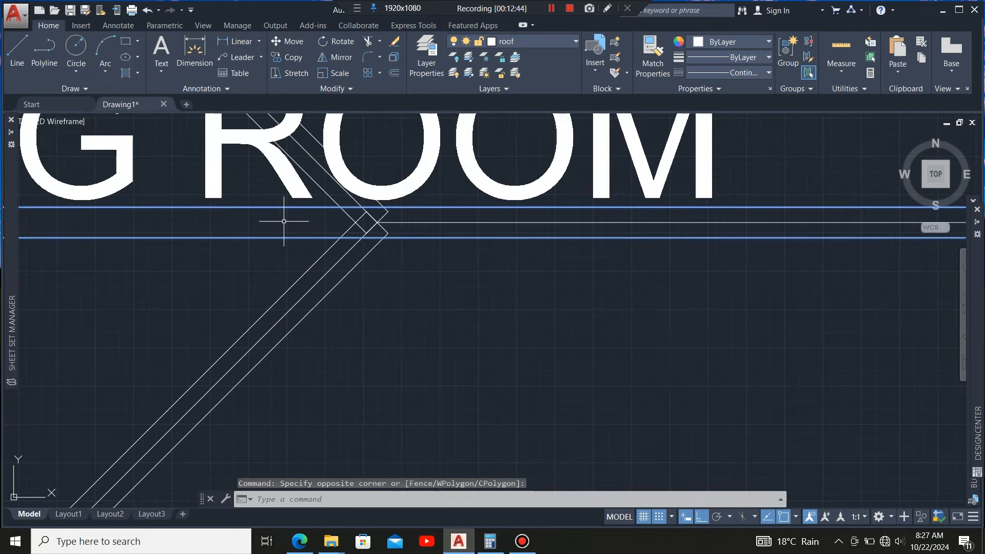
pyautogui.scroll(-2, 244, 241)
pyautogui.scroll(3, 308, 241)
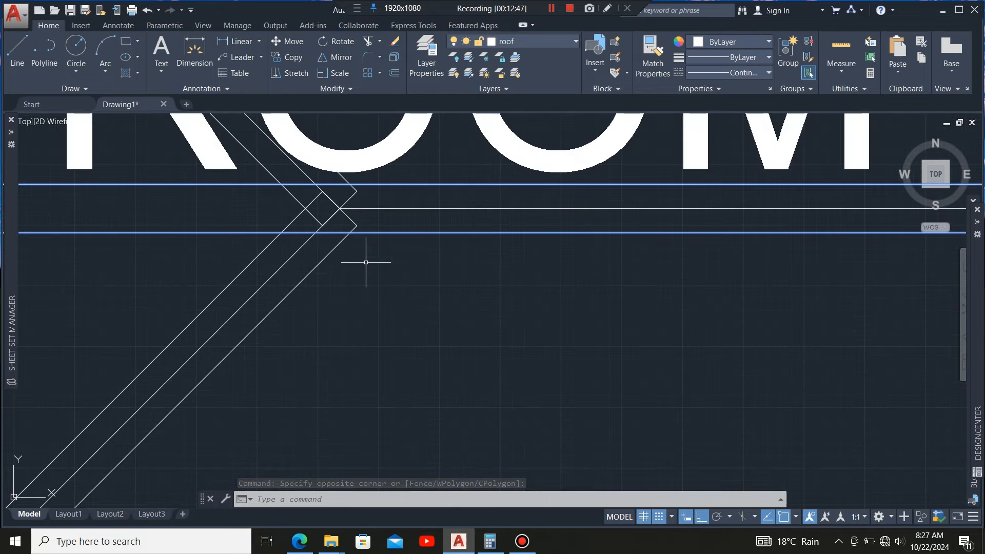
pyautogui.scroll(2, 363, 260)
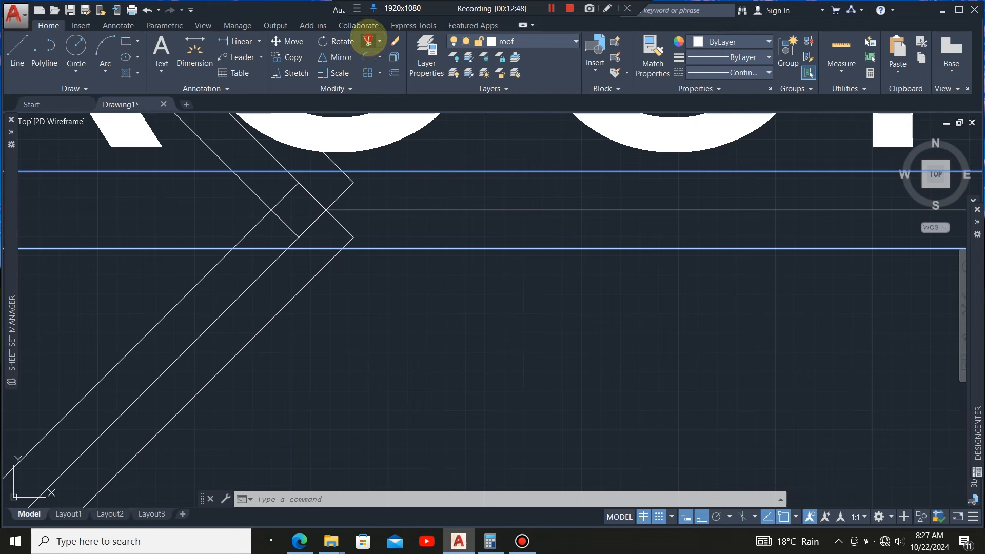
pyautogui.click(368, 41)
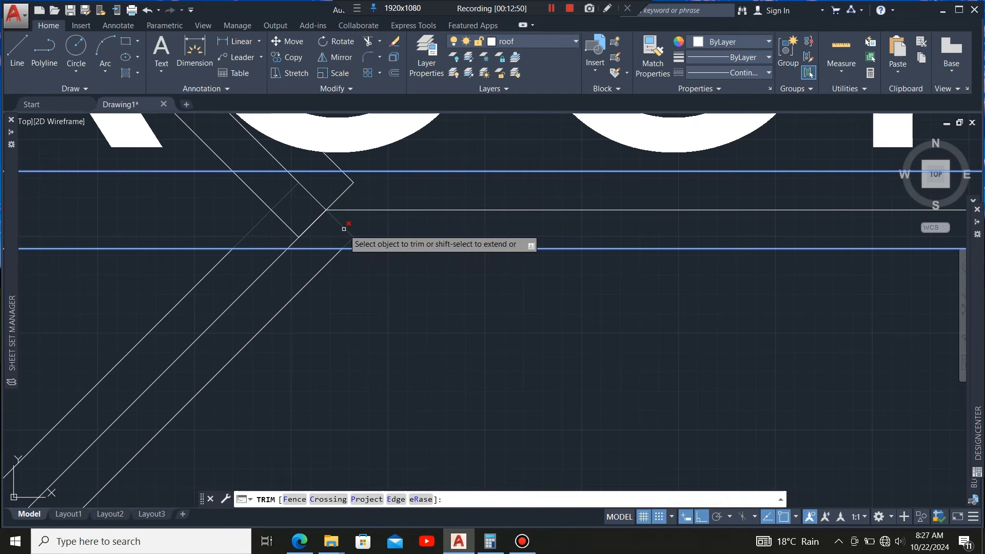
pyautogui.click(344, 228)
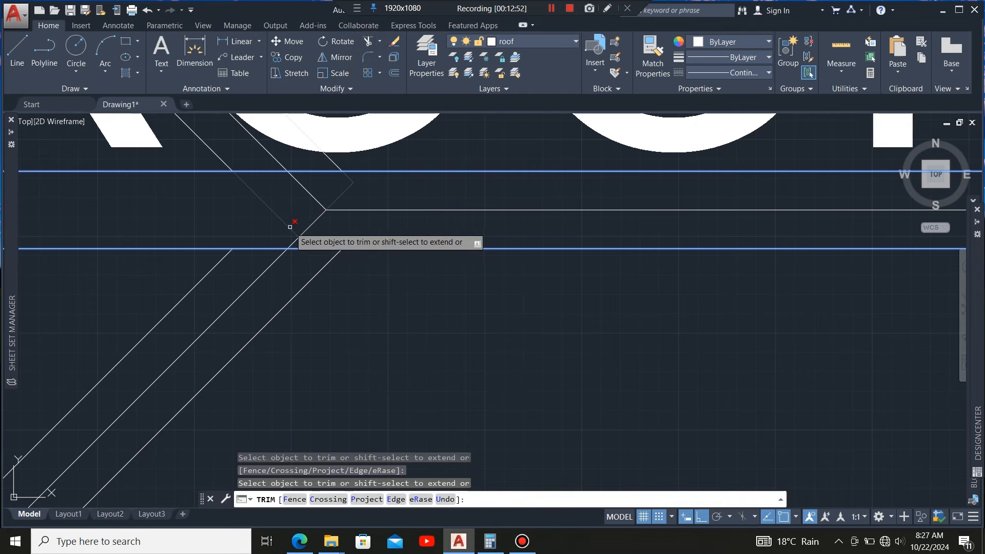
pyautogui.scroll(-3, 320, 300)
pyautogui.scroll(-3, 333, 256)
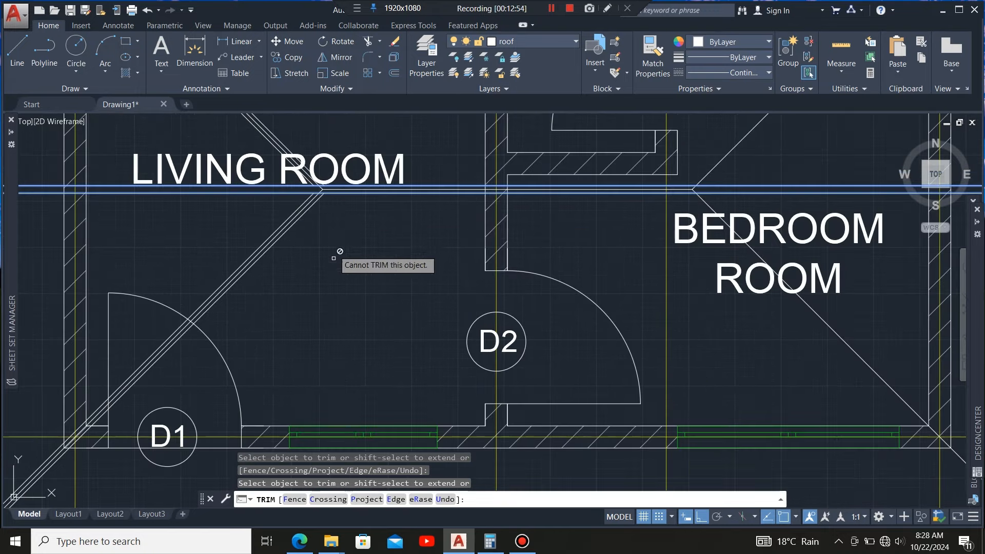
pyautogui.press('Escape')
# - Examine the hip and ridge lines across the roof plan, comparing the living-room side with the bedroom side
pyautogui.scroll(-5, 272, 308)
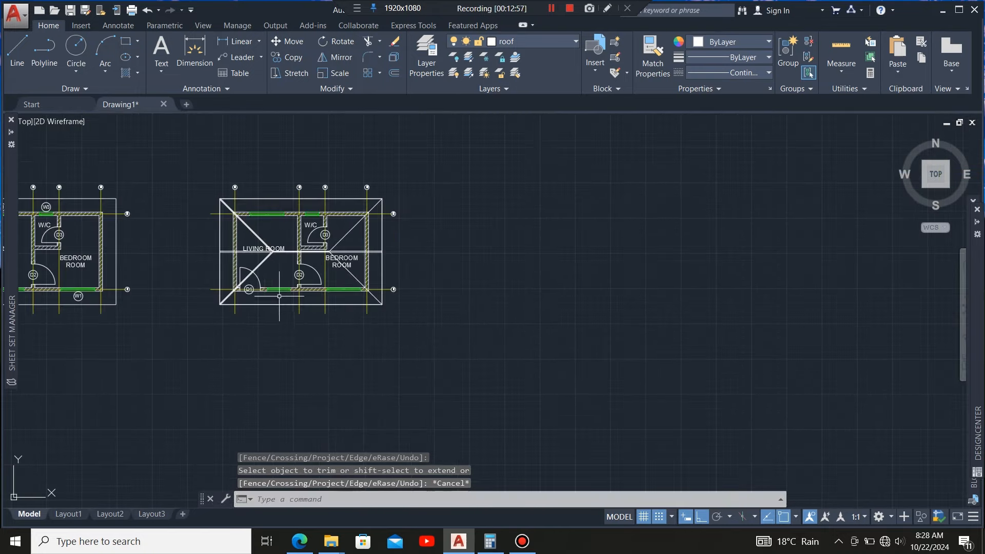
pyautogui.scroll(6, 247, 256)
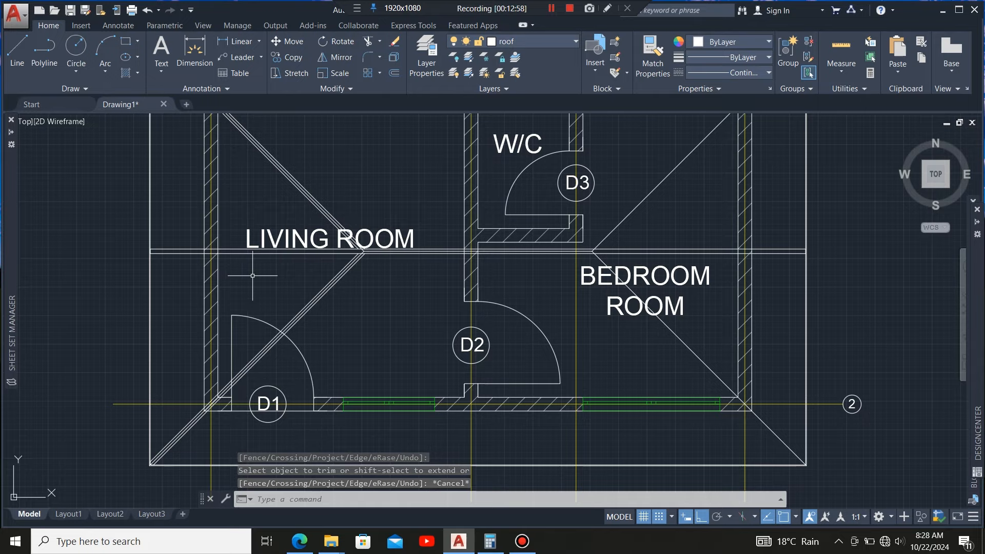
pyautogui.scroll(-5, 242, 294)
pyautogui.scroll(5, 388, 254)
pyautogui.scroll(-5, 359, 261)
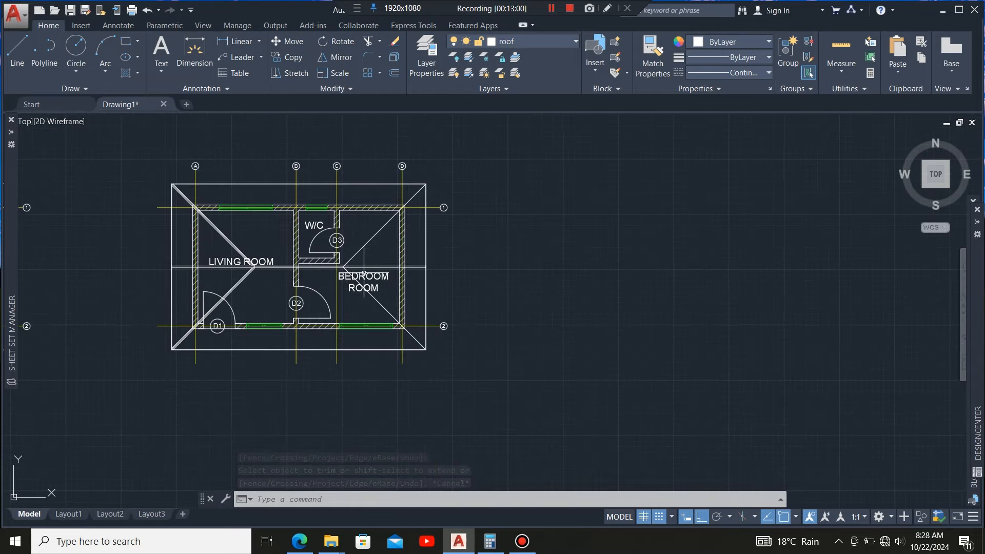
pyautogui.scroll(4, 334, 267)
pyautogui.scroll(-4, 307, 280)
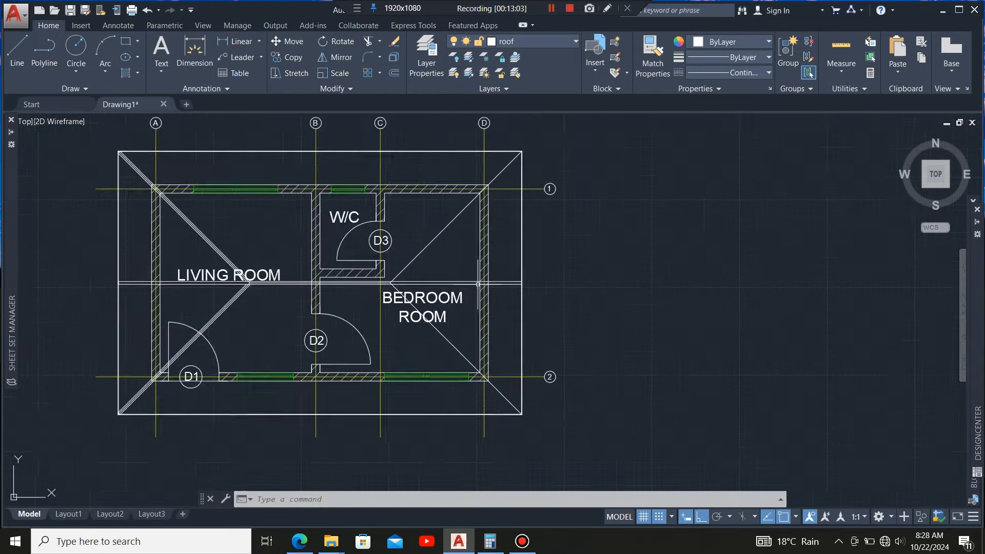
pyautogui.scroll(6, 313, 267)
pyautogui.scroll(-5, 313, 265)
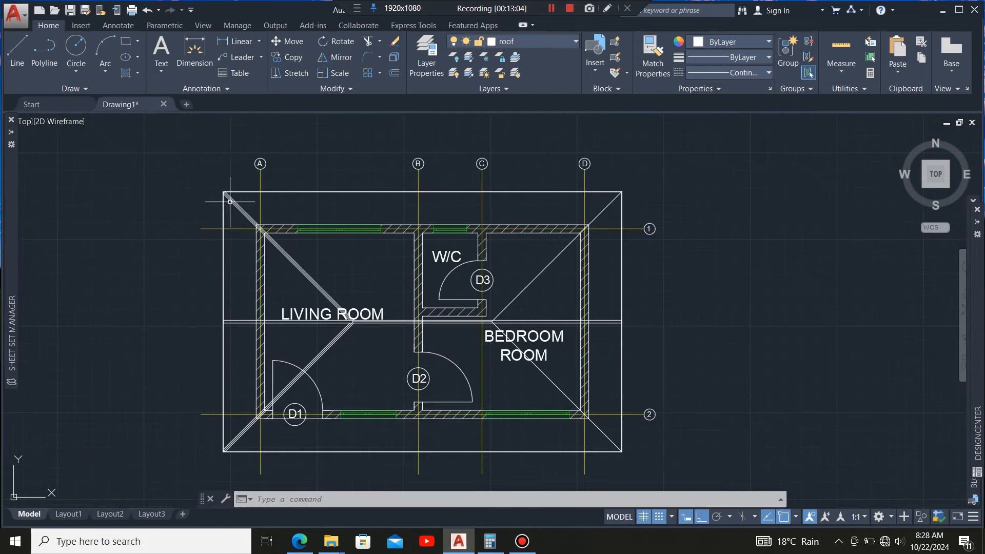
pyautogui.scroll(6, 200, 188)
pyautogui.scroll(-3, 201, 188)
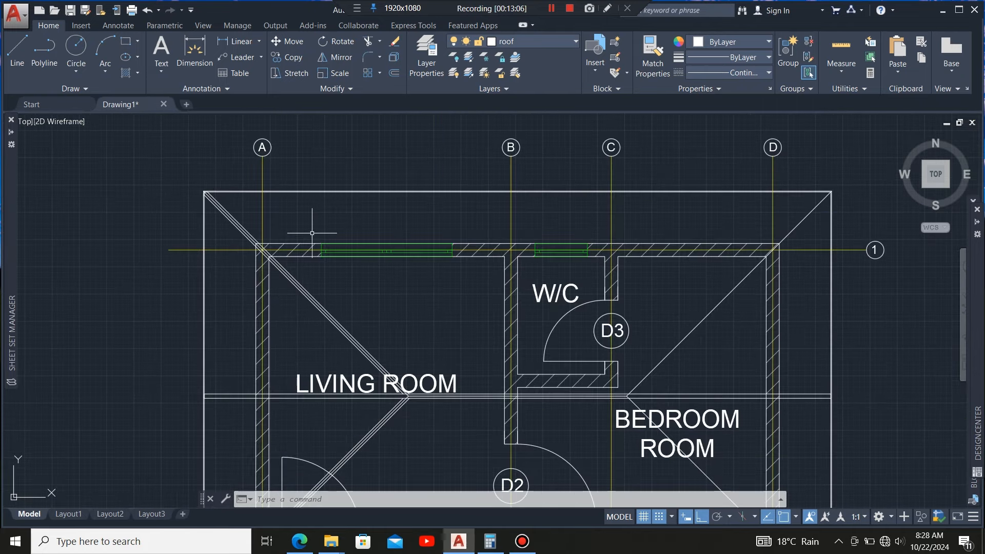
pyautogui.scroll(-2, 330, 297)
pyautogui.scroll(4, 355, 351)
pyautogui.scroll(-4, 351, 312)
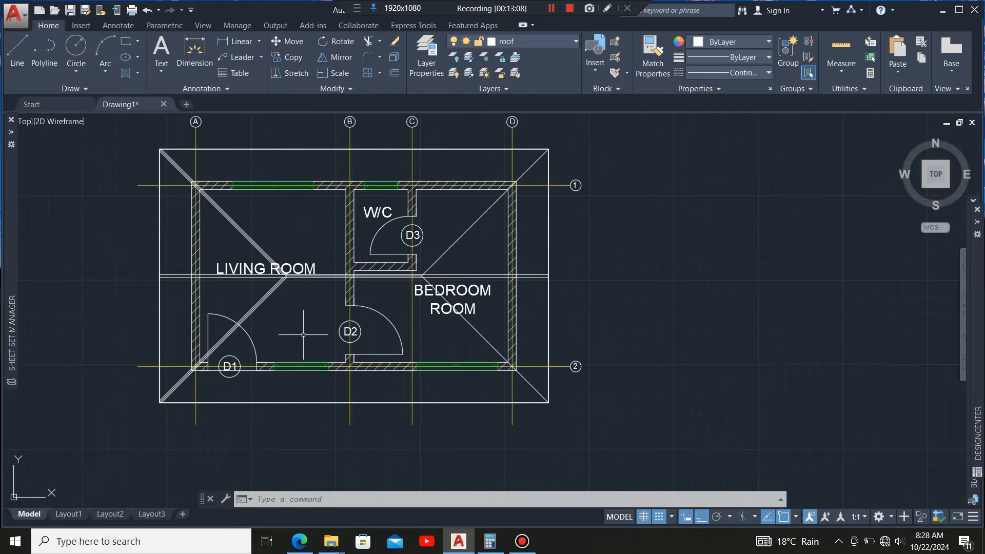
pyautogui.scroll(2, 301, 334)
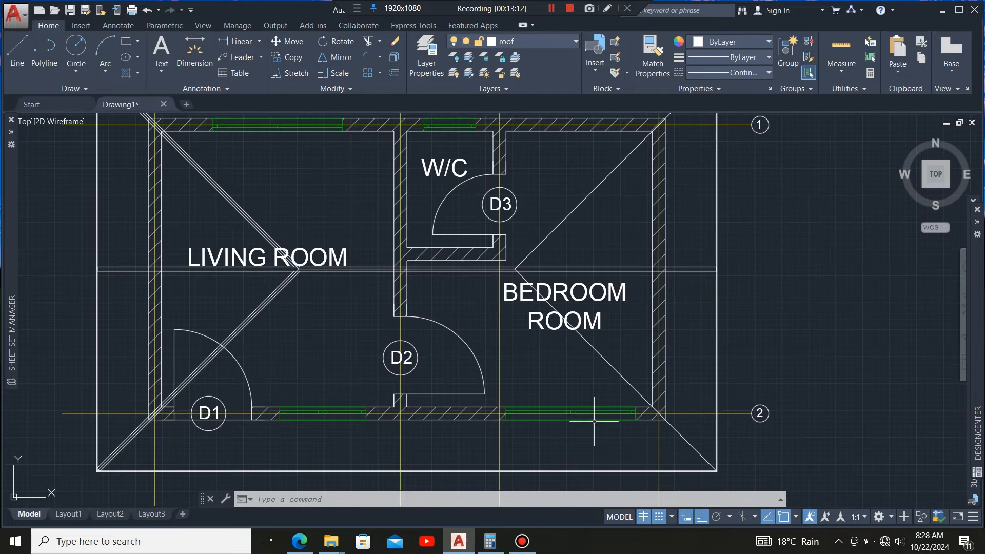
# - Mirror the living-room side's upper and lower double hip lines about vertical grid line B, keeping the source objects
pyautogui.scroll(3, 216, 295)
pyautogui.click(277, 308)
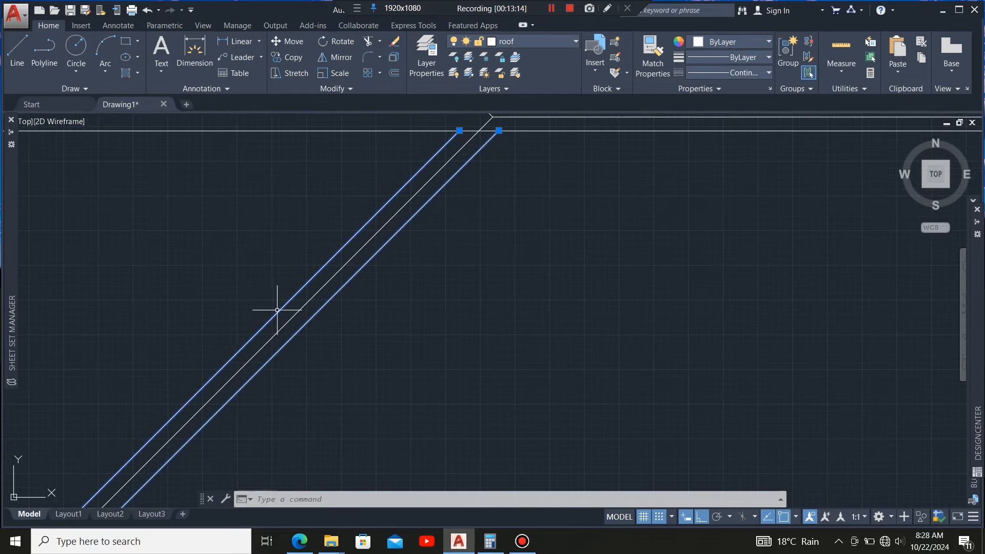
pyautogui.scroll(-2, 236, 367)
pyautogui.scroll(-2, 237, 367)
pyautogui.scroll(4, 253, 247)
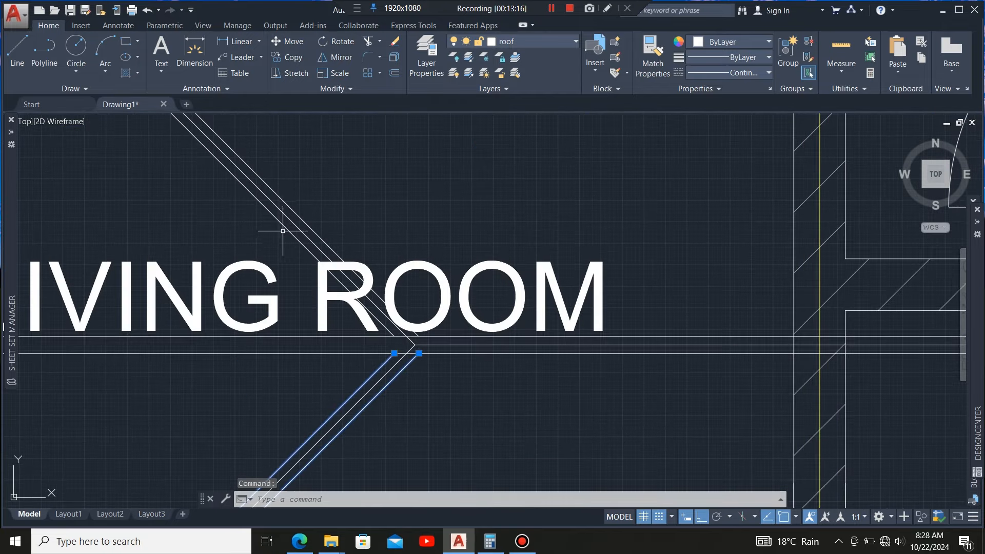
pyautogui.scroll(-3, 277, 229)
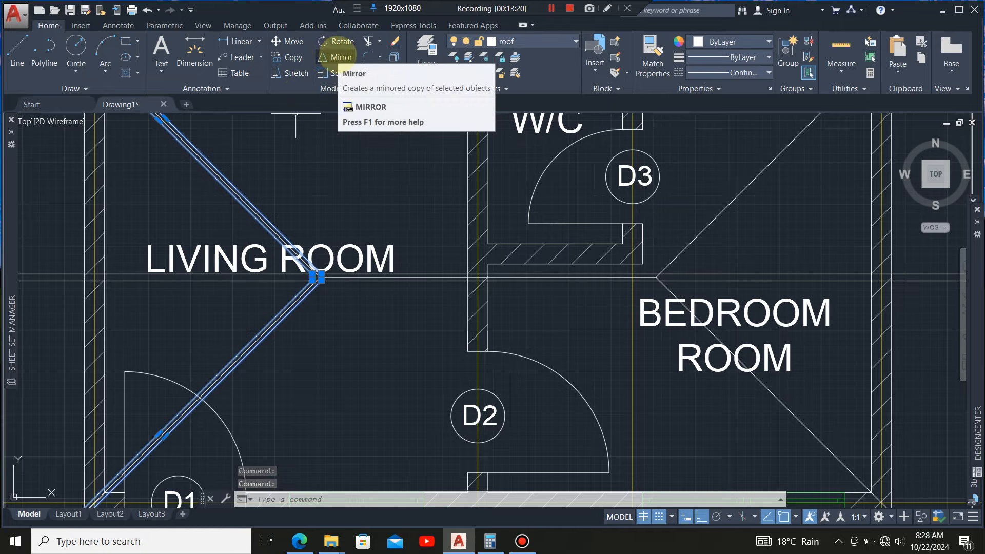
pyautogui.click(336, 57)
pyautogui.scroll(-4, 355, 326)
pyautogui.scroll(4, 369, 293)
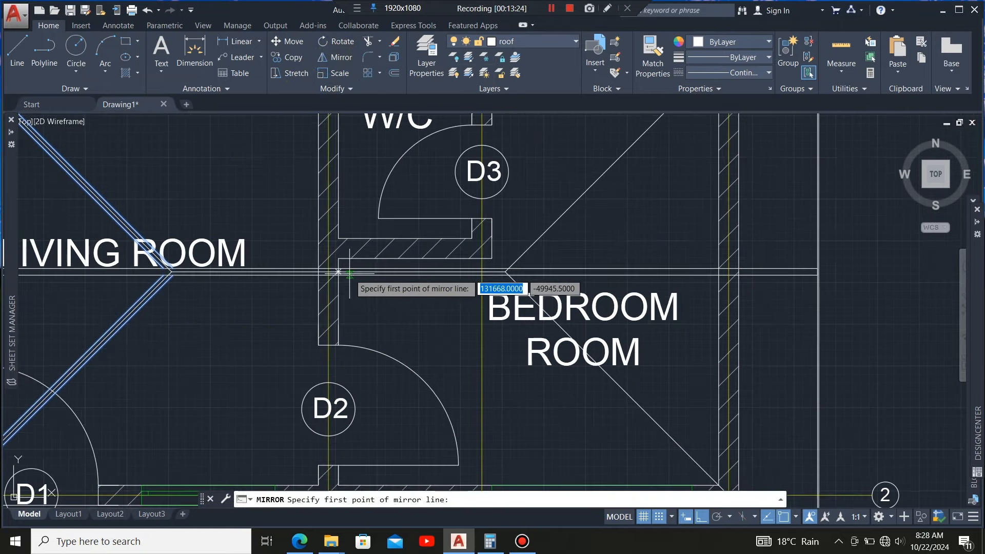
pyautogui.scroll(4, 346, 264)
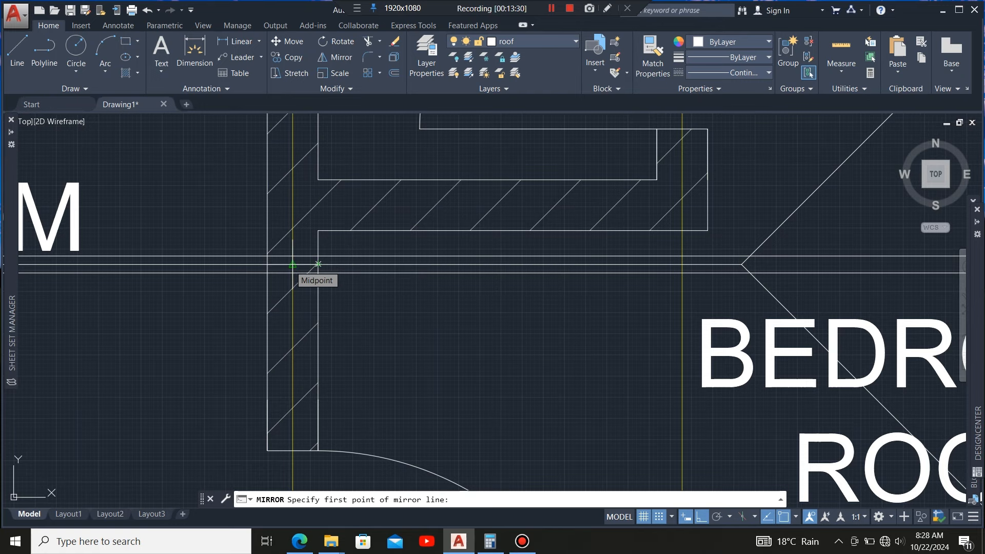
pyautogui.click(293, 265)
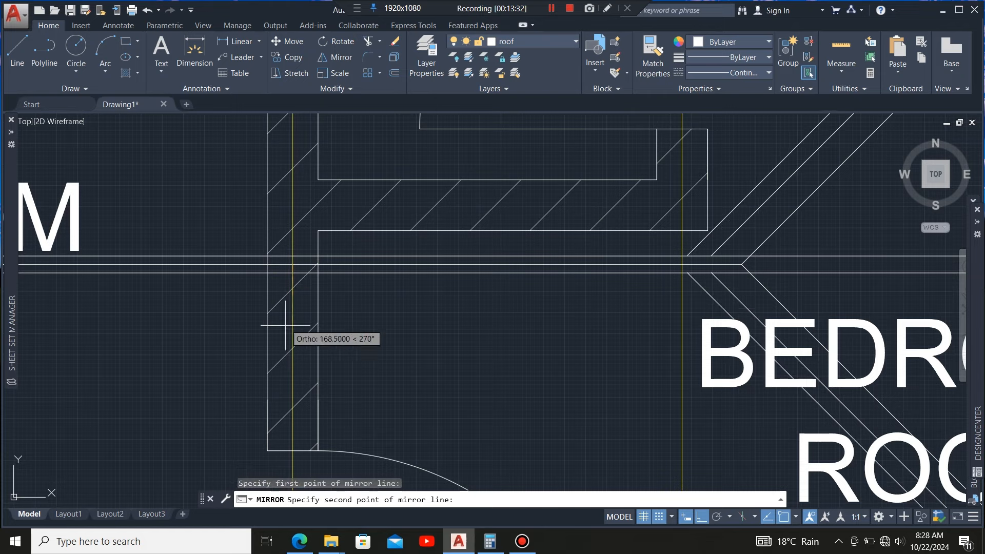
pyautogui.click(293, 353)
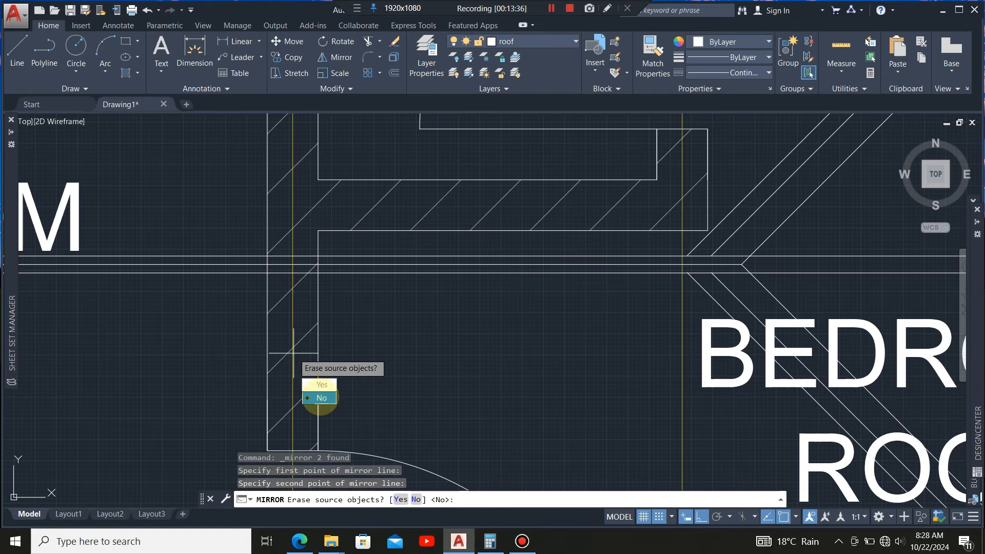
pyautogui.click(322, 399)
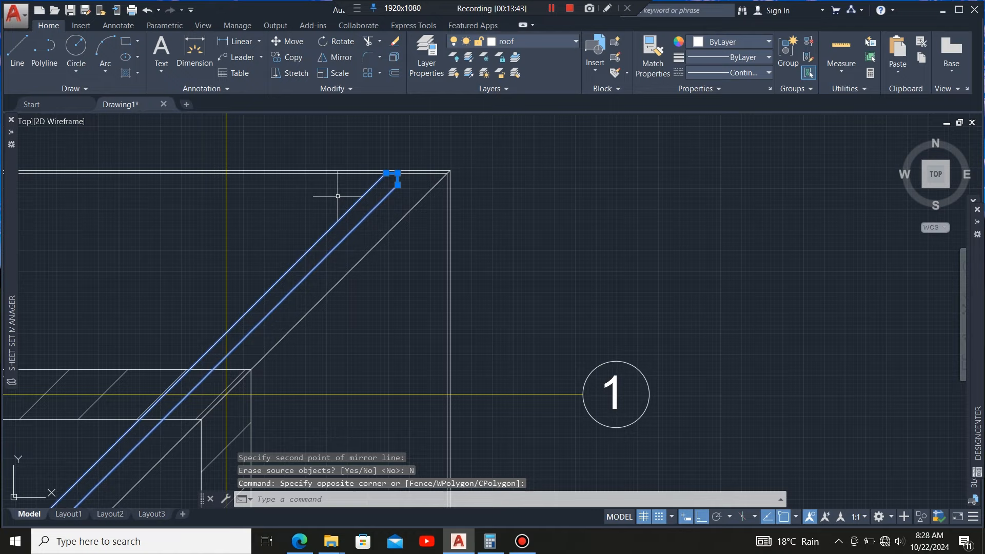
# - Move the upper mirrored hip outline on the bedroom side by its corner onto the inner roof corner near grid 1
pyautogui.scroll(-3, 405, 133)
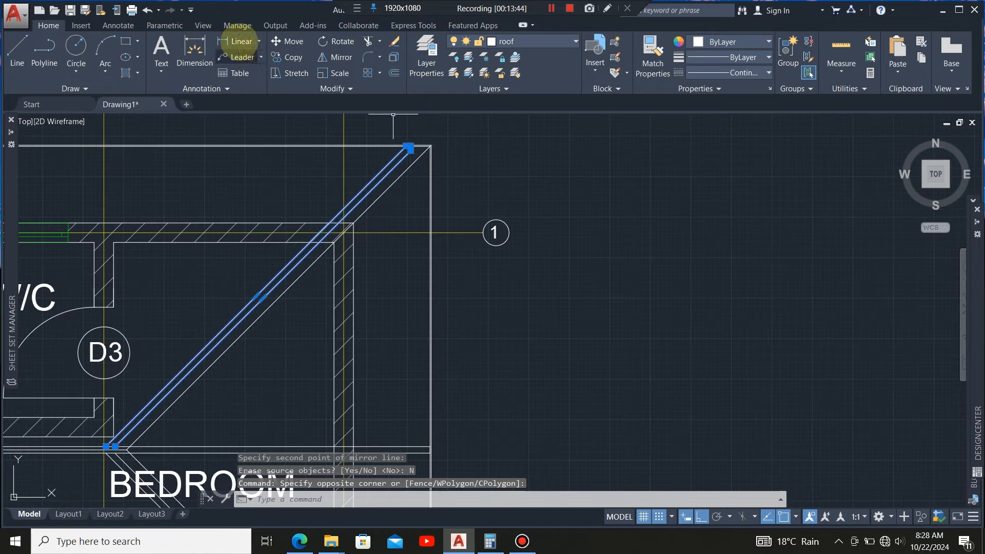
pyautogui.write('m')
pyautogui.press('space')
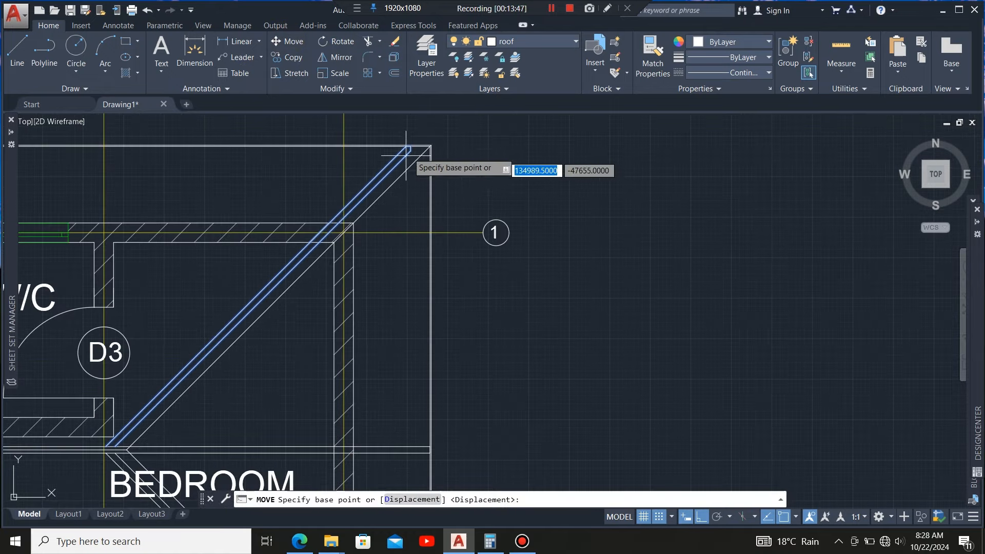
pyautogui.scroll(5, 410, 164)
pyautogui.scroll(2, 383, 164)
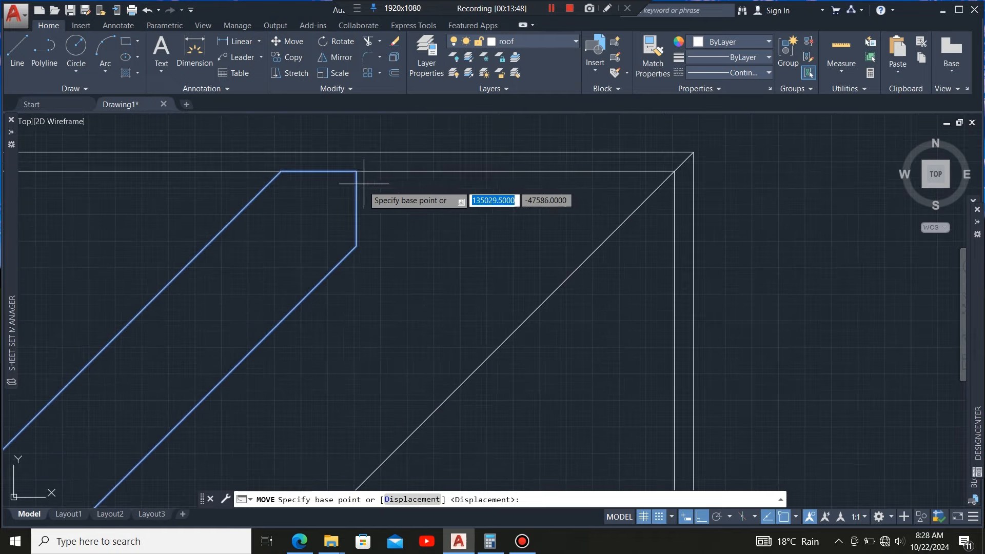
pyautogui.click(357, 170)
pyautogui.scroll(-4, 334, 249)
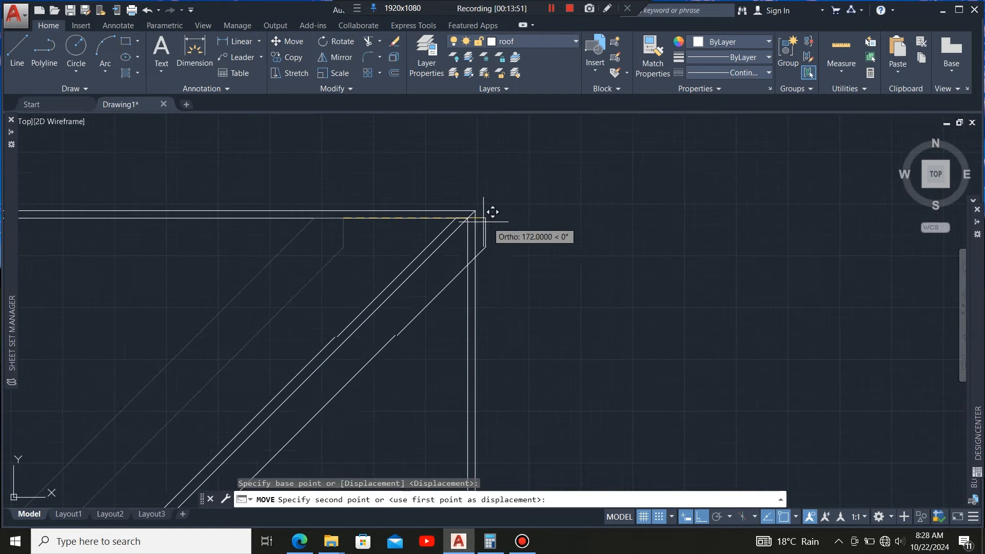
pyautogui.scroll(6, 476, 221)
pyautogui.click(444, 209)
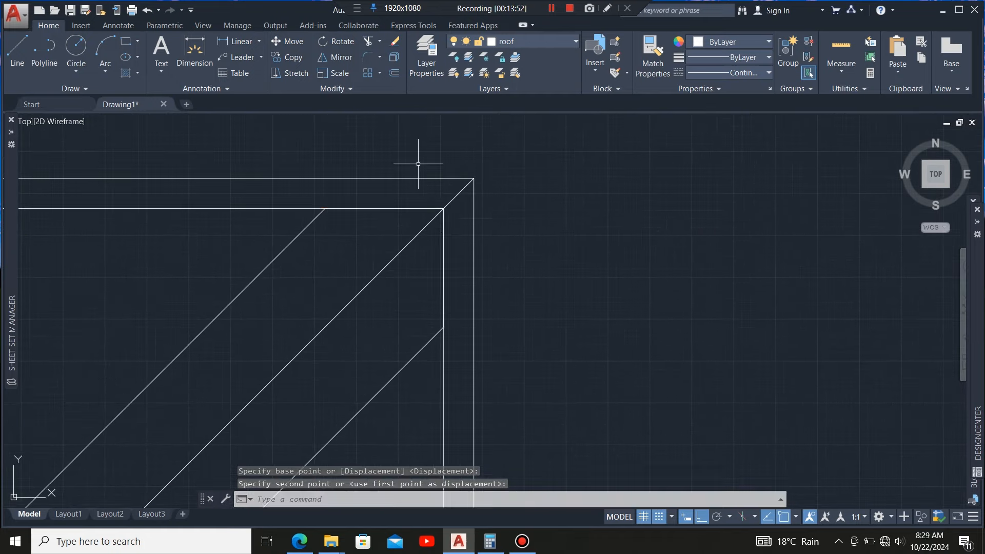
# - Move the lower mirrored hip outline on the bedroom side by its corner onto the inner roof corner near grid 2
pyautogui.scroll(-5, 421, 166)
pyautogui.scroll(-4, 395, 237)
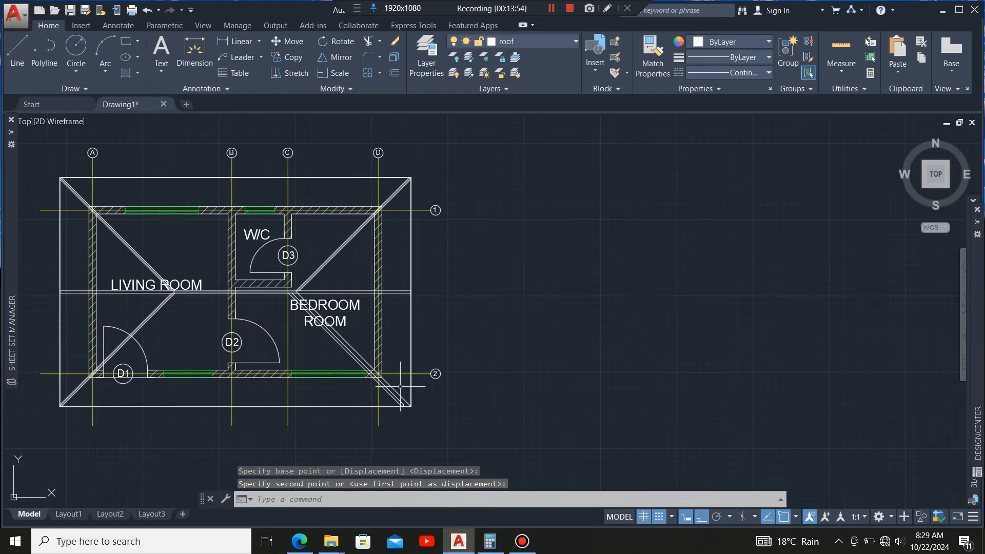
pyautogui.scroll(6, 401, 386)
pyautogui.scroll(2, 395, 352)
pyautogui.click(396, 362)
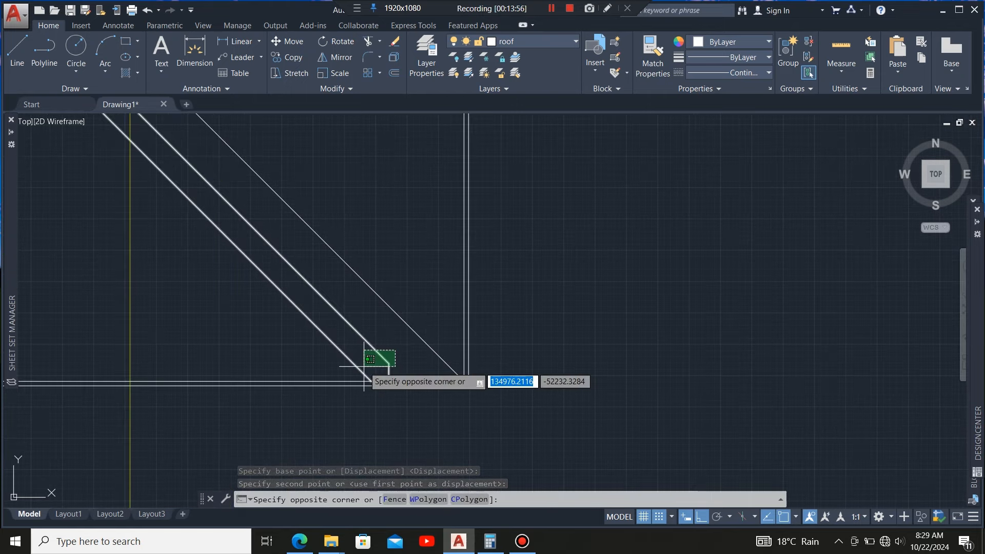
pyautogui.click(342, 315)
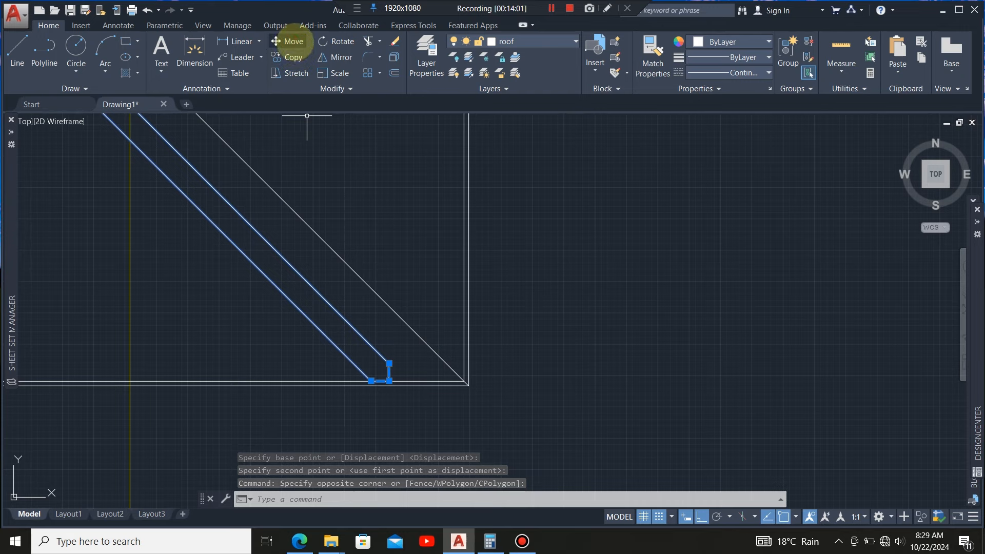
pyautogui.click(295, 39)
pyautogui.scroll(3, 390, 403)
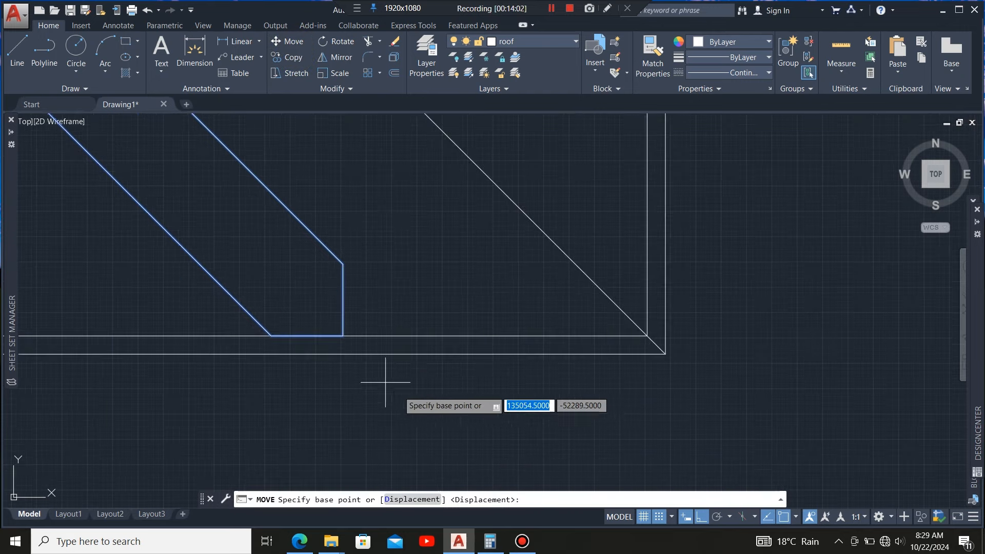
pyautogui.click(352, 327)
pyautogui.click(648, 335)
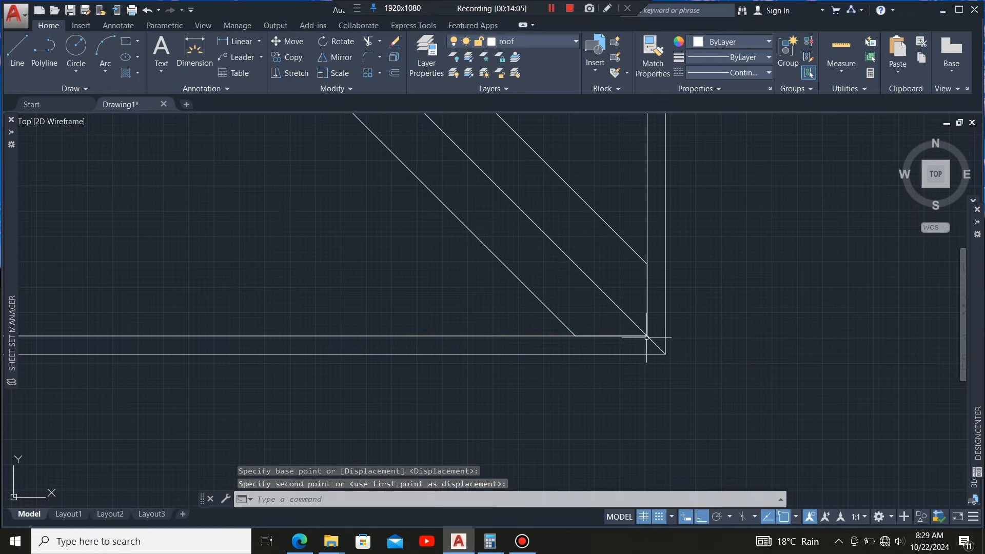
# - Examine the hip and ridge lines over the whole roof plan, including the junctions at both ends of the ridge
pyautogui.scroll(-3, 442, 384)
pyautogui.scroll(-6, 442, 384)
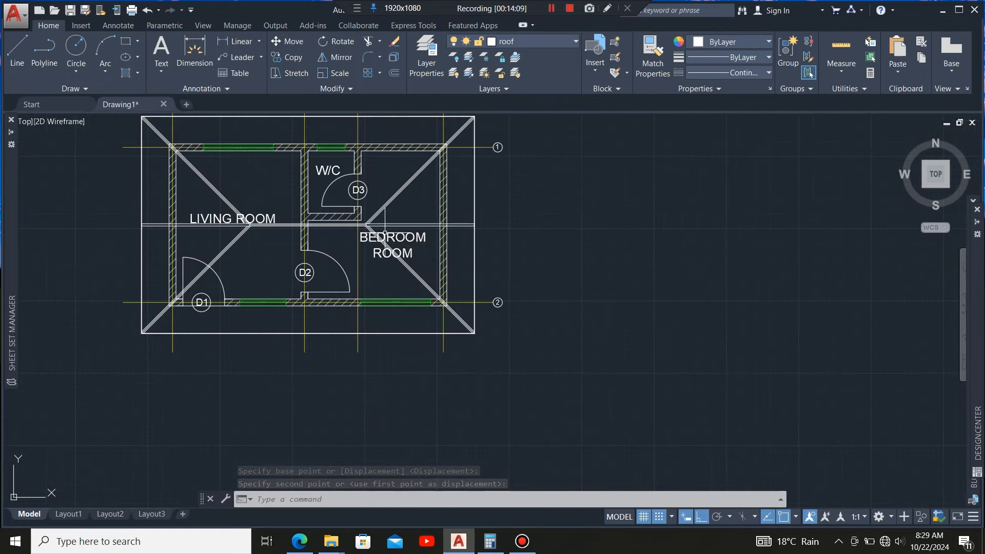
pyautogui.scroll(3, 390, 218)
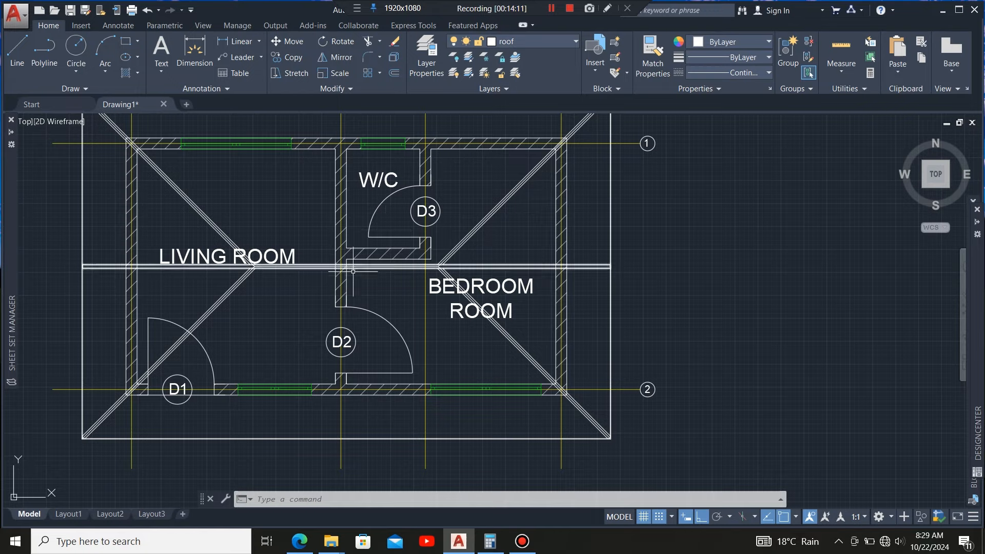
pyautogui.scroll(-2, 353, 303)
pyautogui.scroll(4, 353, 282)
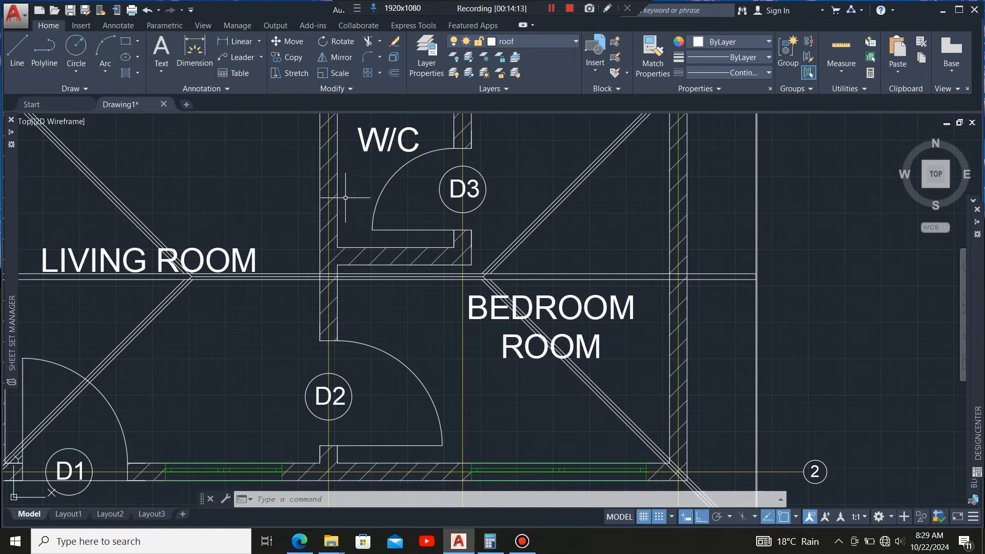
pyautogui.scroll(-4, 345, 197)
pyautogui.scroll(4, 336, 223)
pyautogui.scroll(-5, 341, 263)
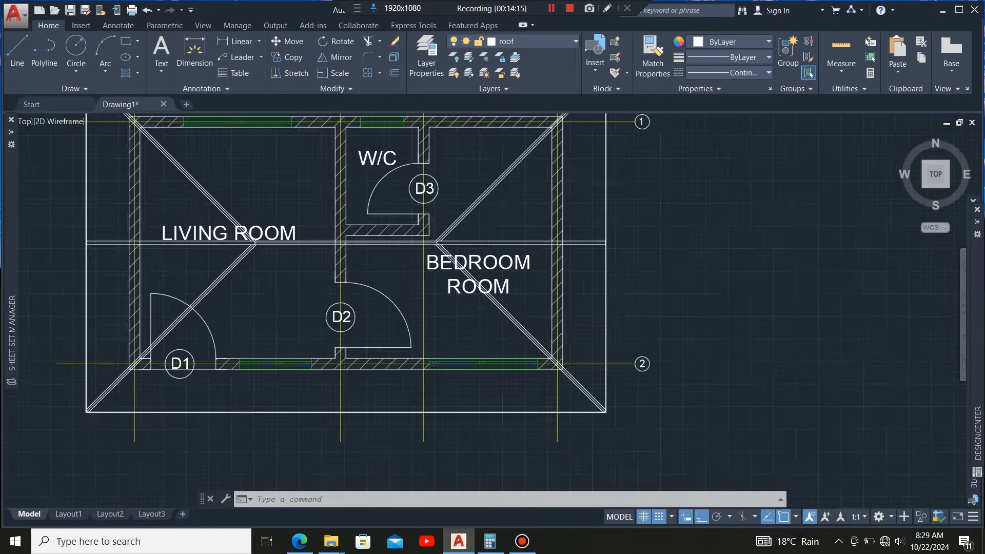
pyautogui.scroll(4, 215, 289)
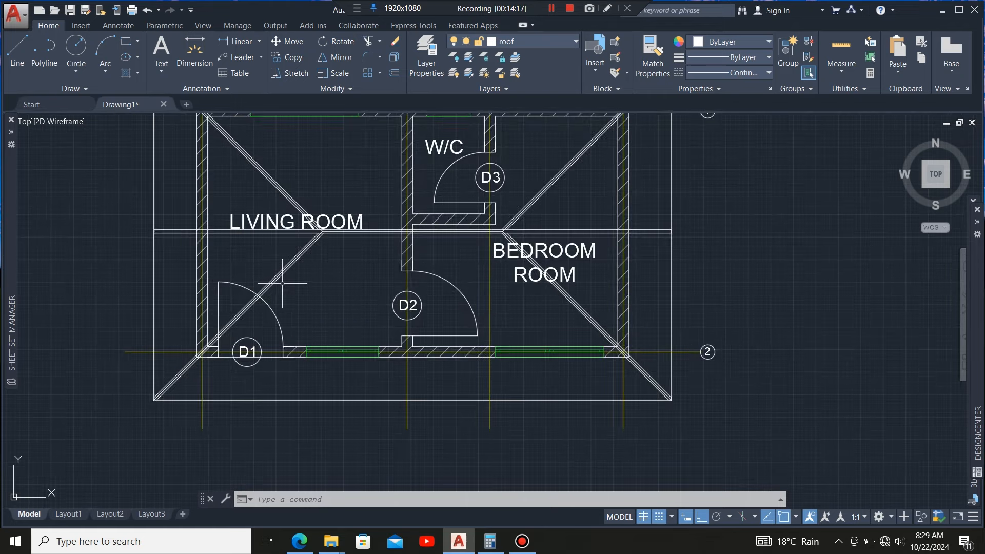
pyautogui.scroll(-4, 198, 287)
pyautogui.scroll(4, 277, 271)
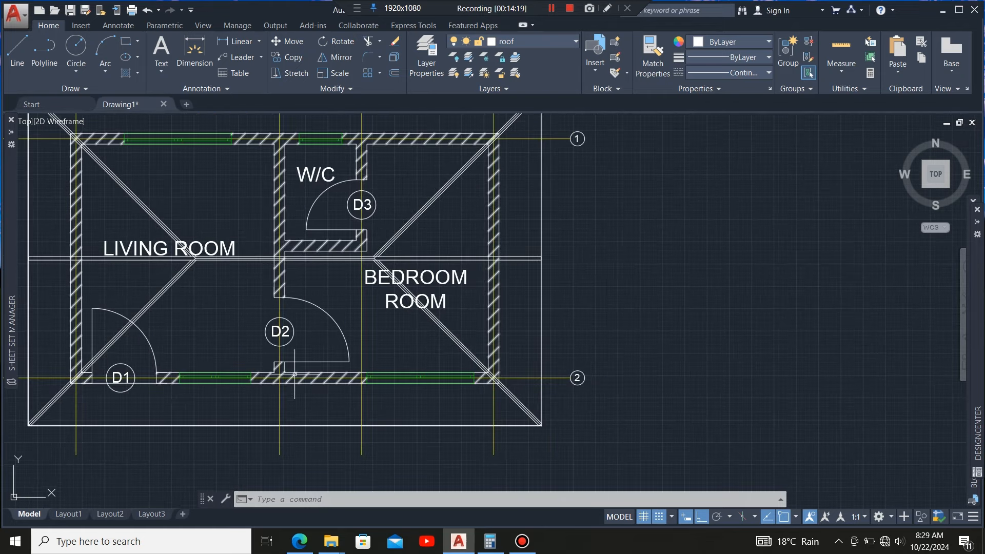
pyautogui.scroll(-4, 340, 317)
pyautogui.scroll(2, 339, 316)
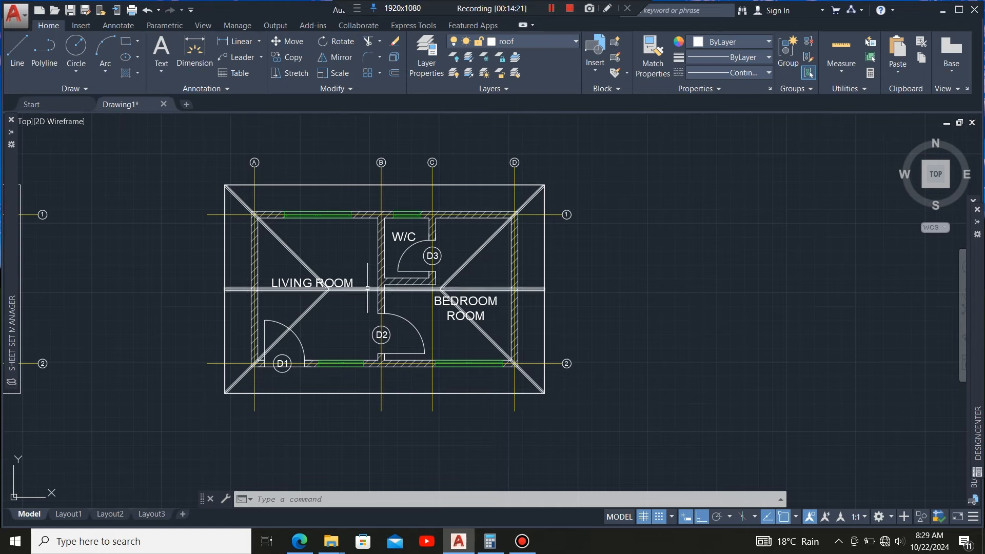
pyautogui.scroll(5, 361, 306)
pyautogui.scroll(-4, 265, 227)
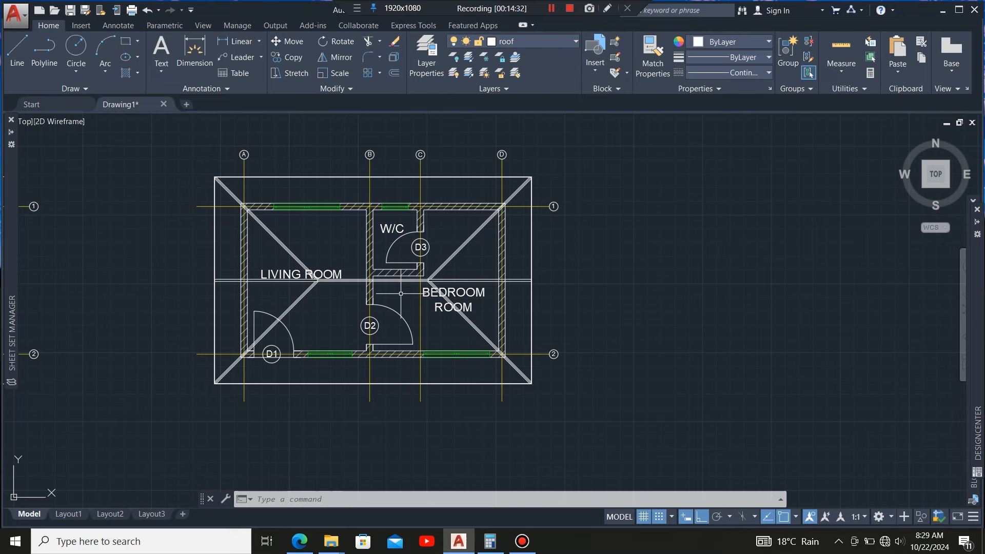
pyautogui.scroll(2, 361, 297)
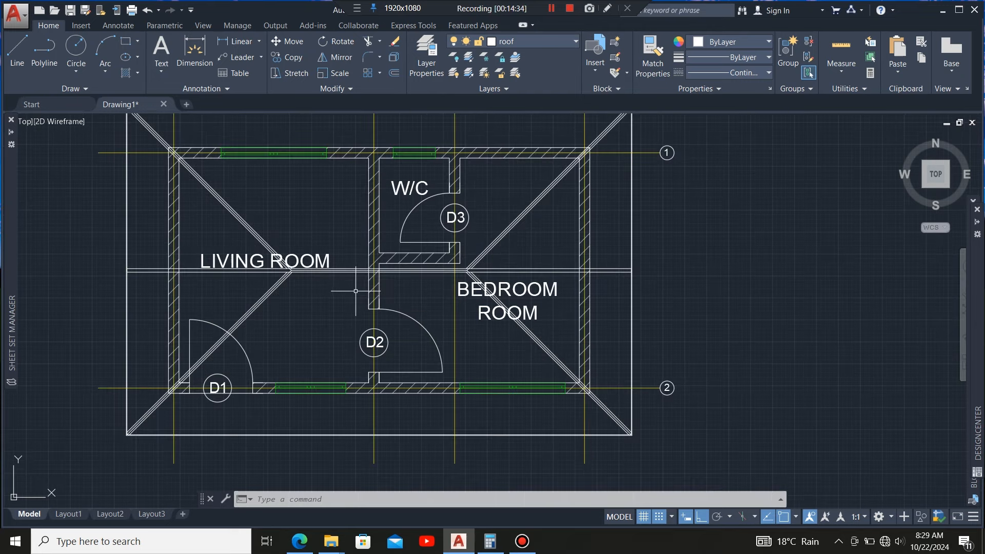
pyautogui.scroll(-2, 413, 298)
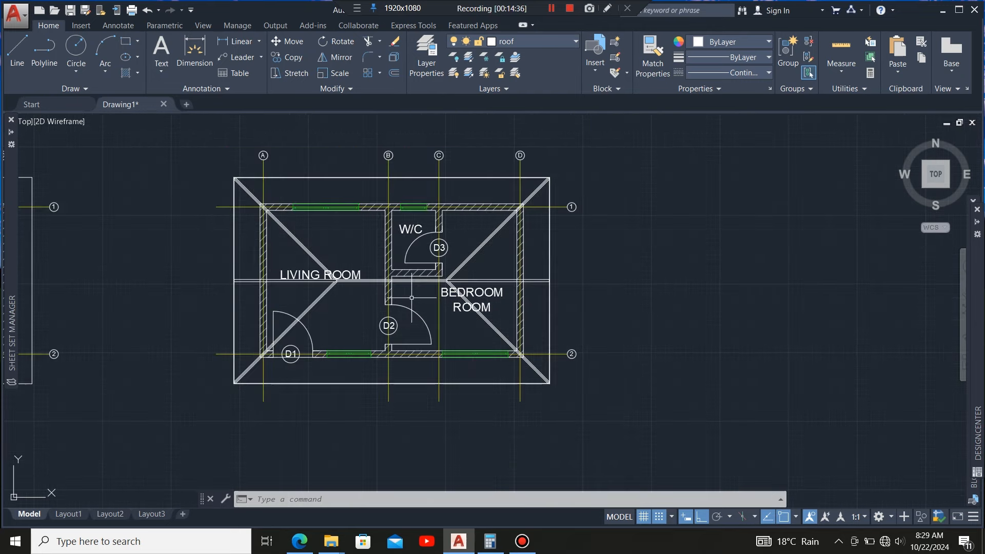
pyautogui.scroll(2, 412, 297)
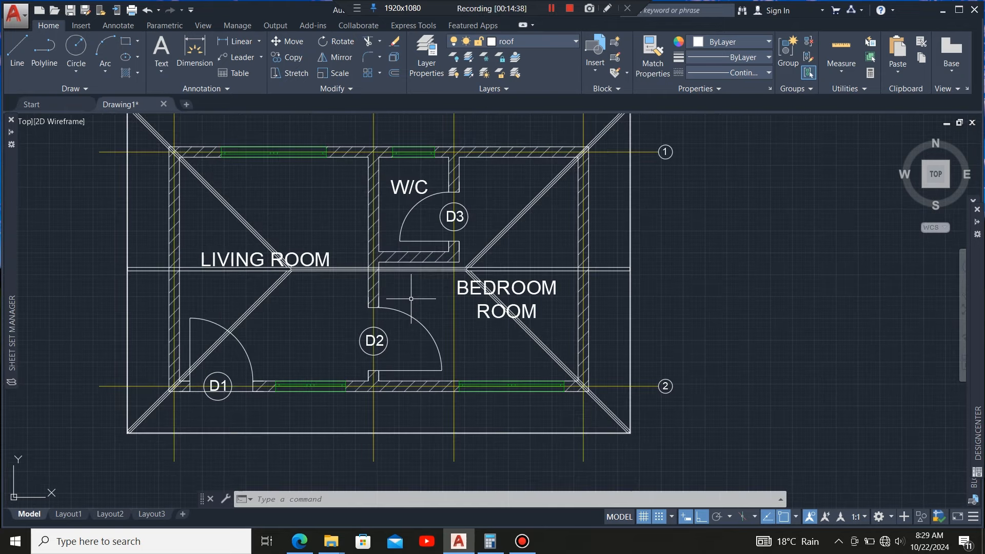
pyautogui.scroll(-2, 411, 298)
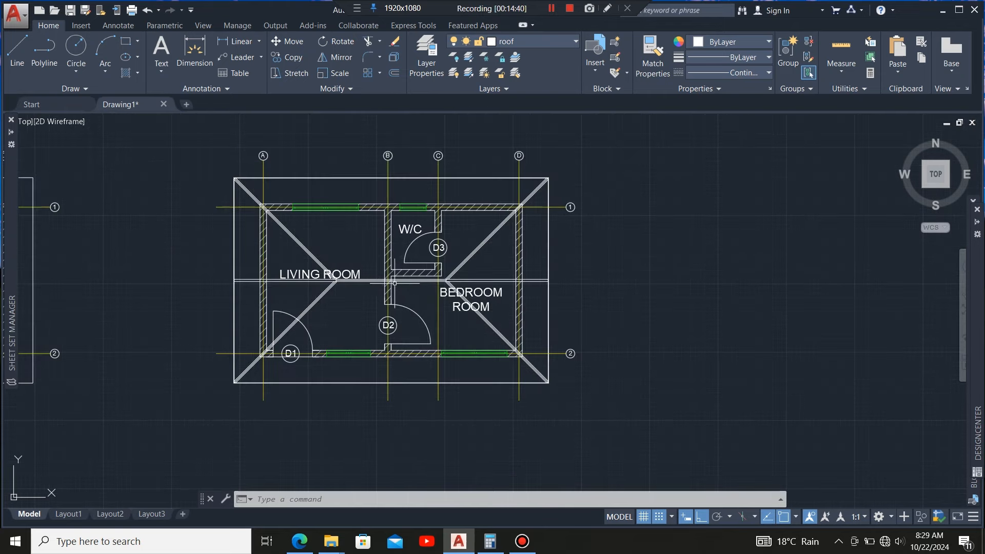
pyautogui.scroll(2, 381, 286)
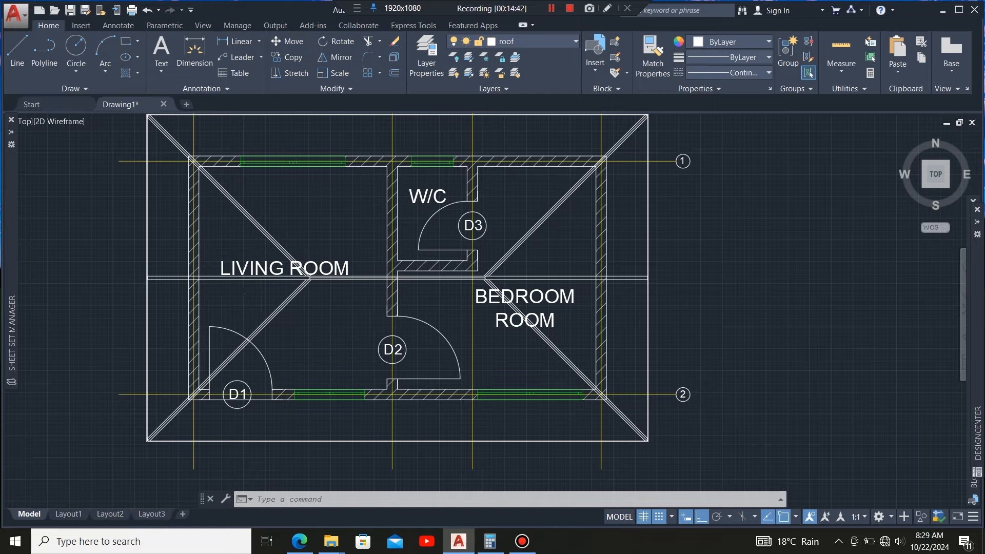
# - Stretch the living-room end of the ridge centre line horizontally to the inner roof outline beyond grid A
pyautogui.scroll(2, 246, 293)
pyautogui.scroll(-2, 379, 317)
pyautogui.scroll(2, 281, 295)
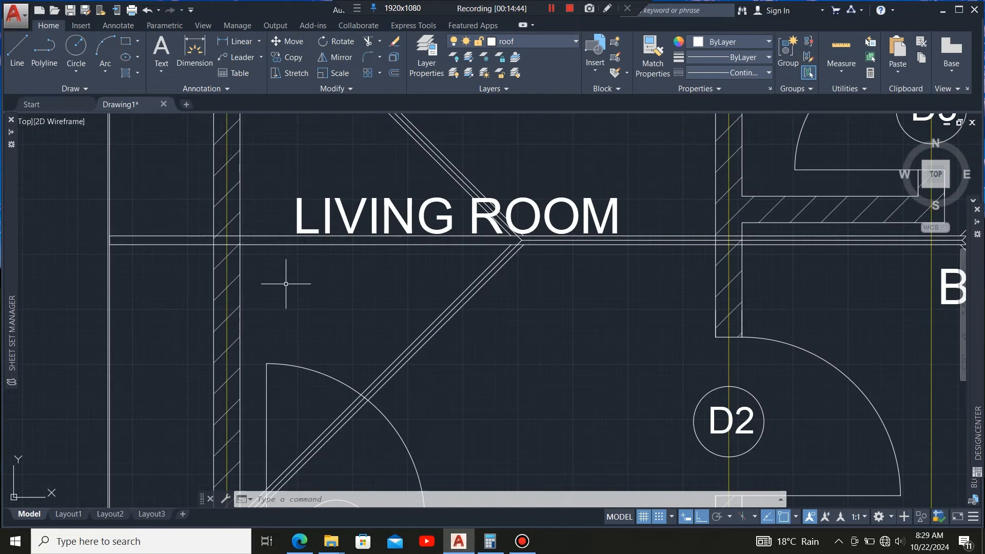
pyautogui.scroll(3, 564, 239)
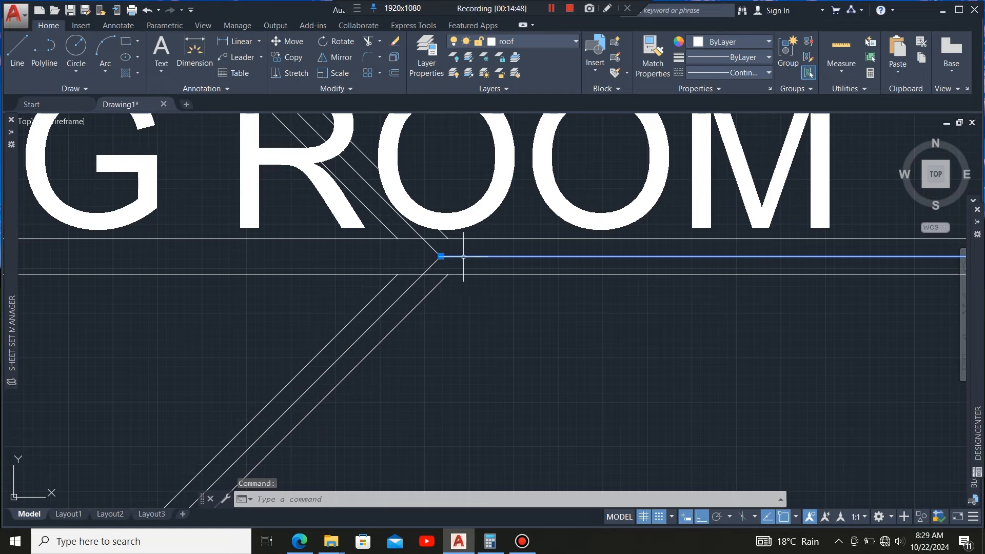
pyautogui.moveTo(440, 256)
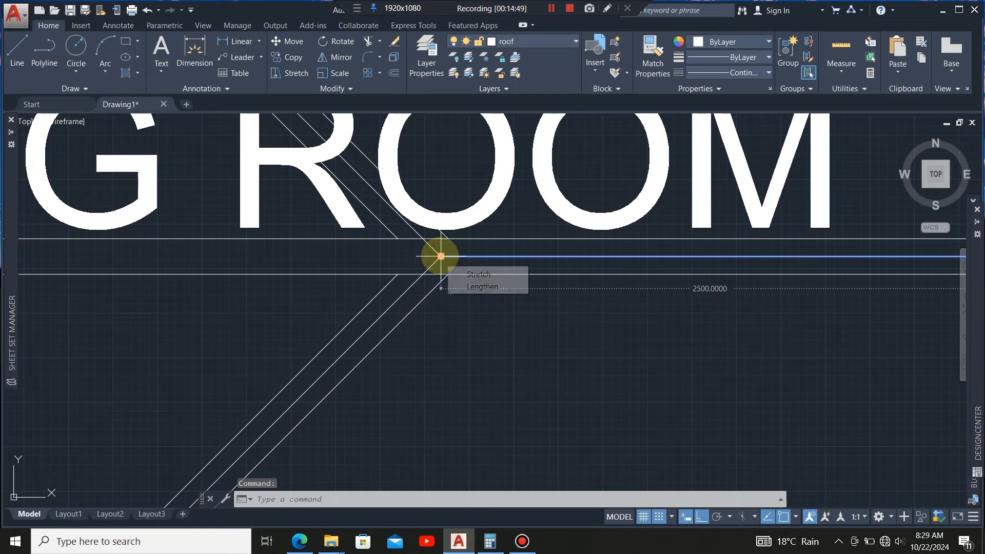
pyautogui.click(468, 265)
pyautogui.scroll(-4, 440, 257)
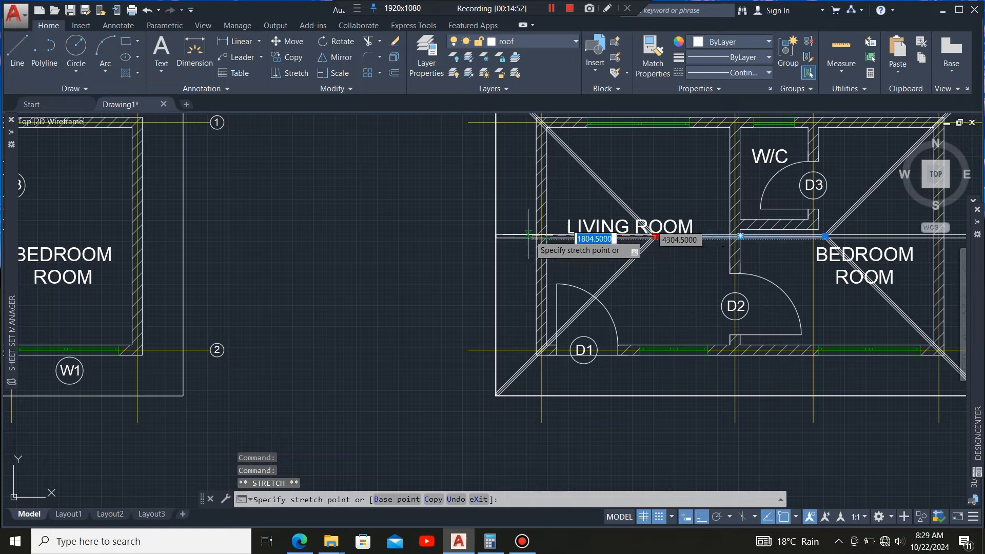
pyautogui.scroll(5, 529, 236)
pyautogui.scroll(2, 416, 237)
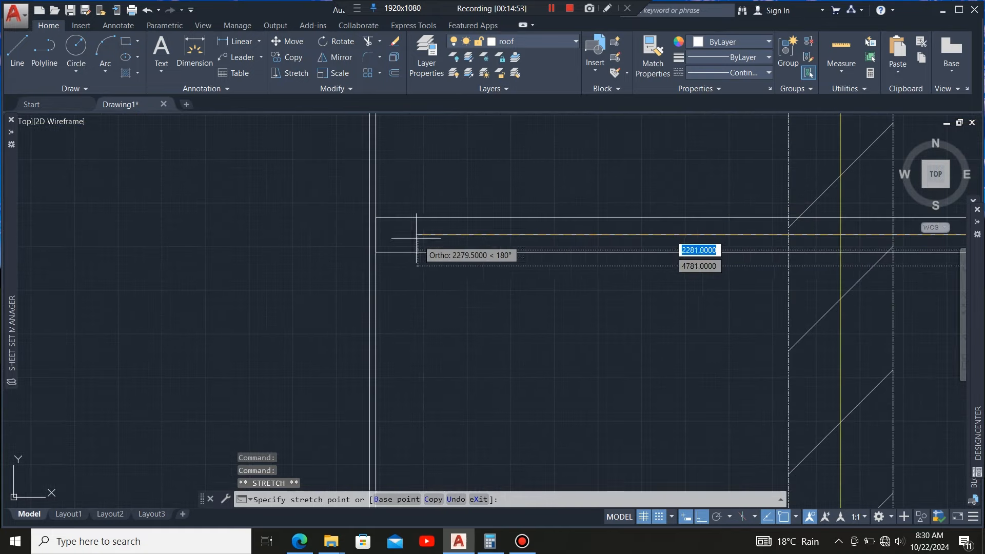
pyautogui.click(382, 234)
pyautogui.scroll(-3, 380, 236)
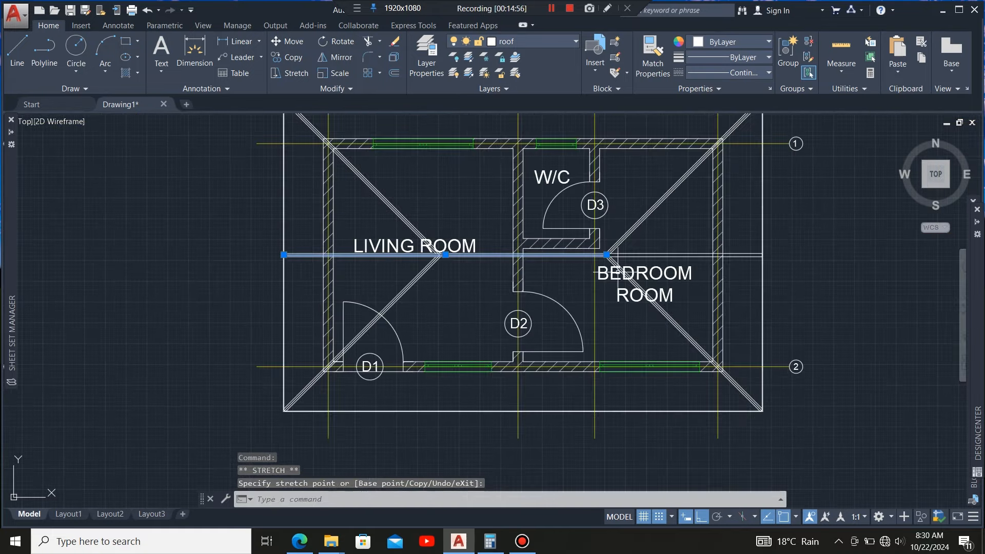
# - Stretch the bedroom end of the ridge centre line horizontally to the inner roof outline beyond grid D
pyautogui.scroll(6, 667, 251)
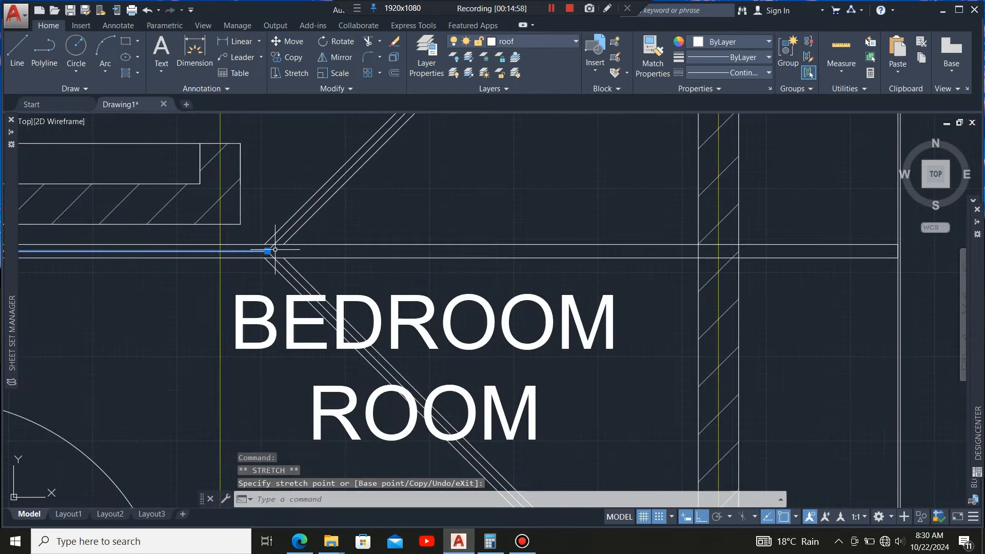
pyautogui.scroll(-4, 203, 256)
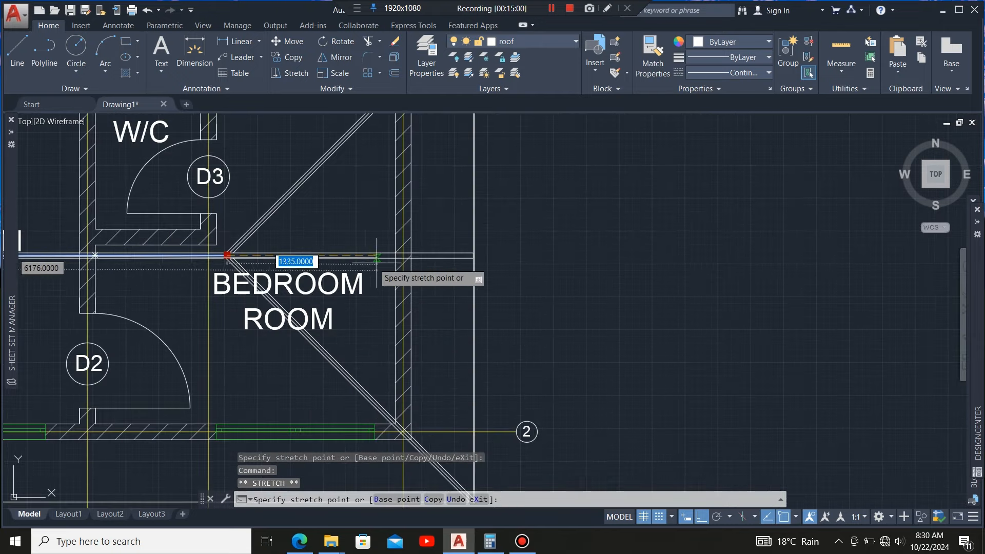
pyautogui.scroll(3, 481, 254)
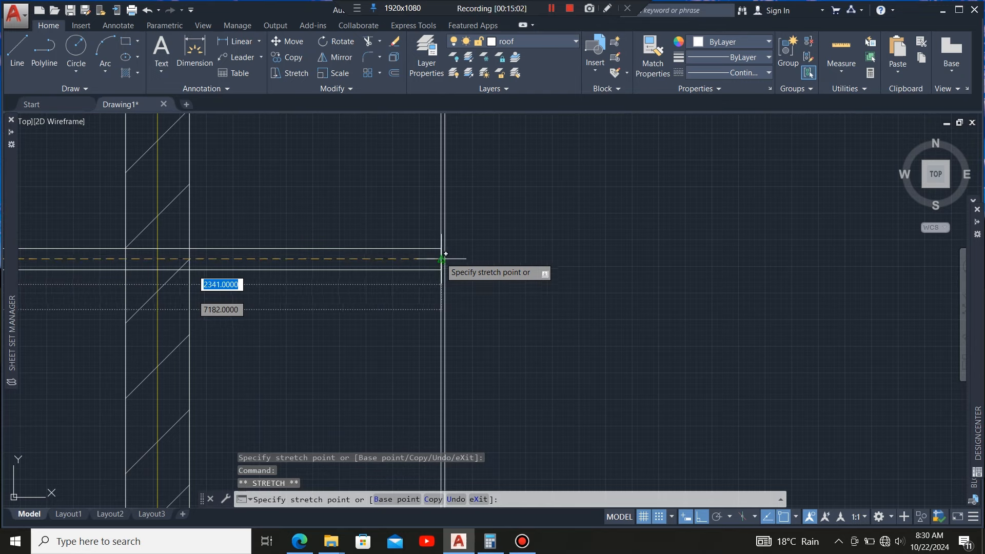
pyautogui.click(441, 258)
pyautogui.scroll(-5, 455, 259)
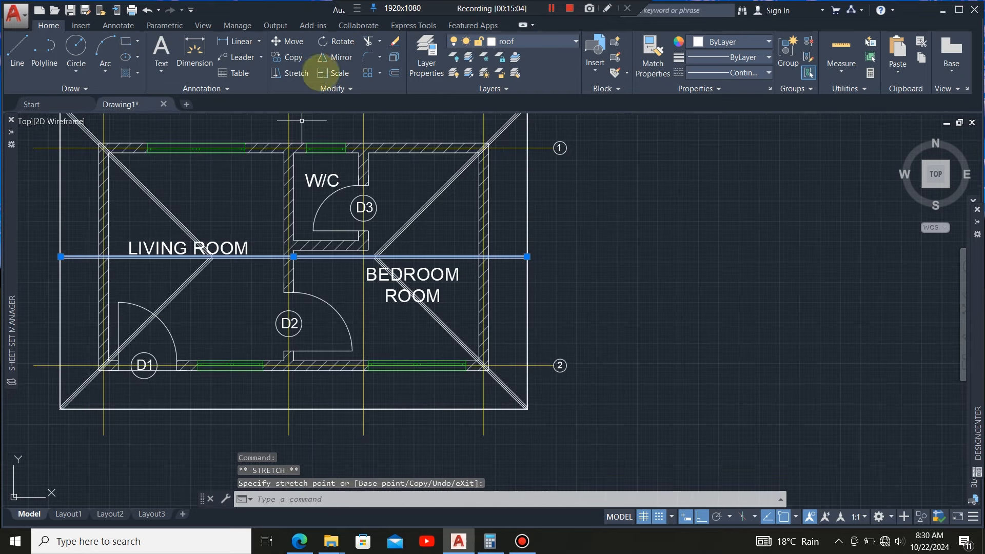
# - Offset the extended ridge centre line twice toward grid 1 at 600 mm spacing, each copy from the previous line
pyautogui.click(394, 72)
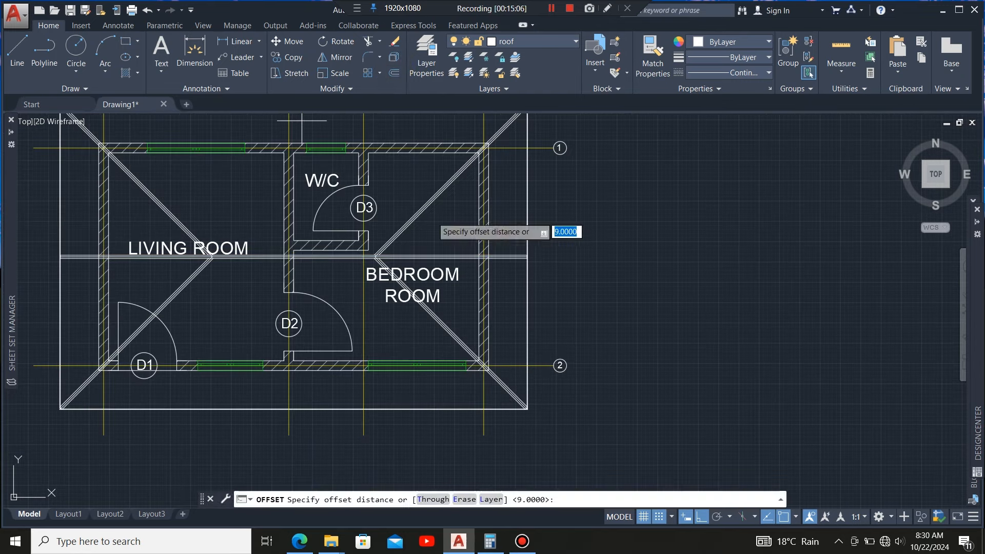
pyautogui.scroll(6, 451, 267)
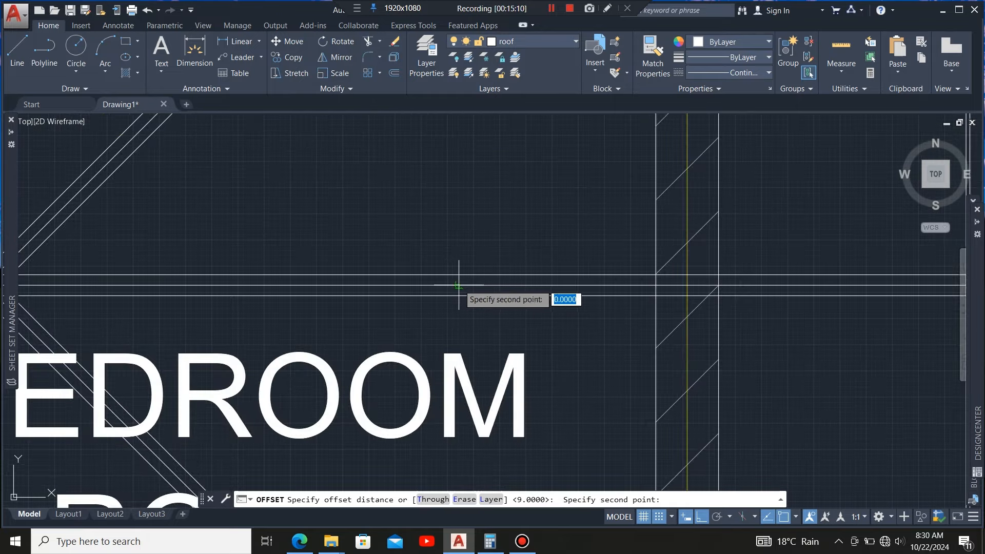
pyautogui.scroll(-5, 451, 324)
pyautogui.scroll(3, 463, 276)
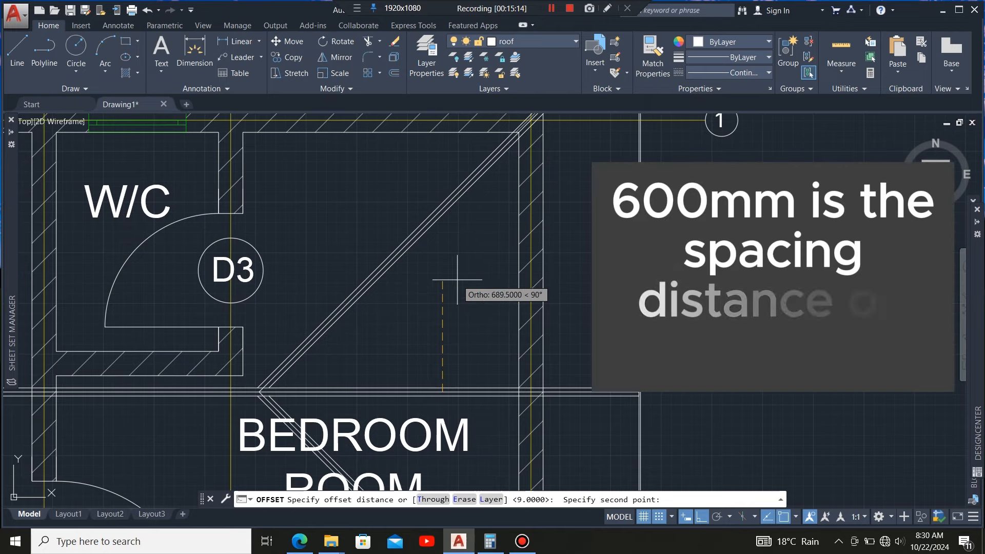
pyautogui.write('600')
pyautogui.press('Return')
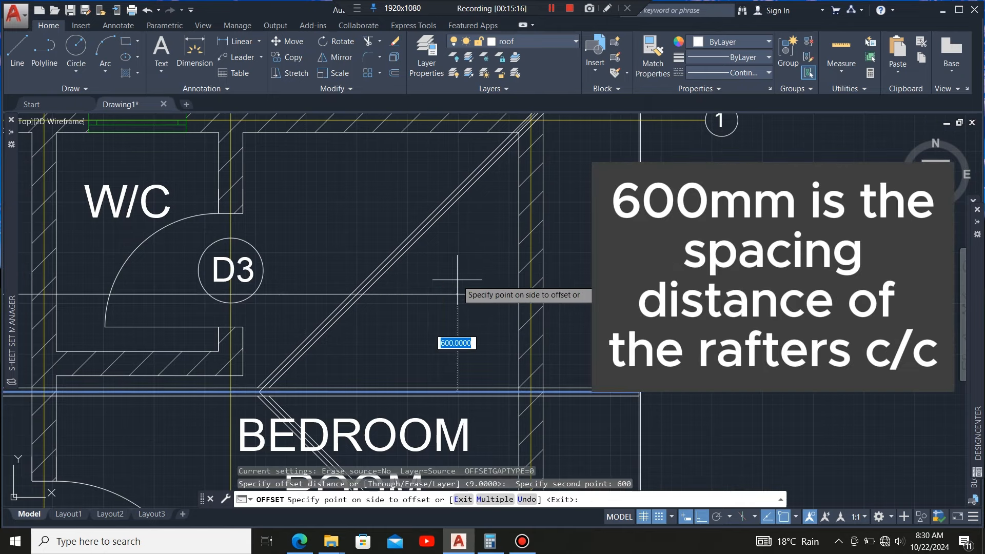
pyautogui.click(457, 280)
pyautogui.click(477, 294)
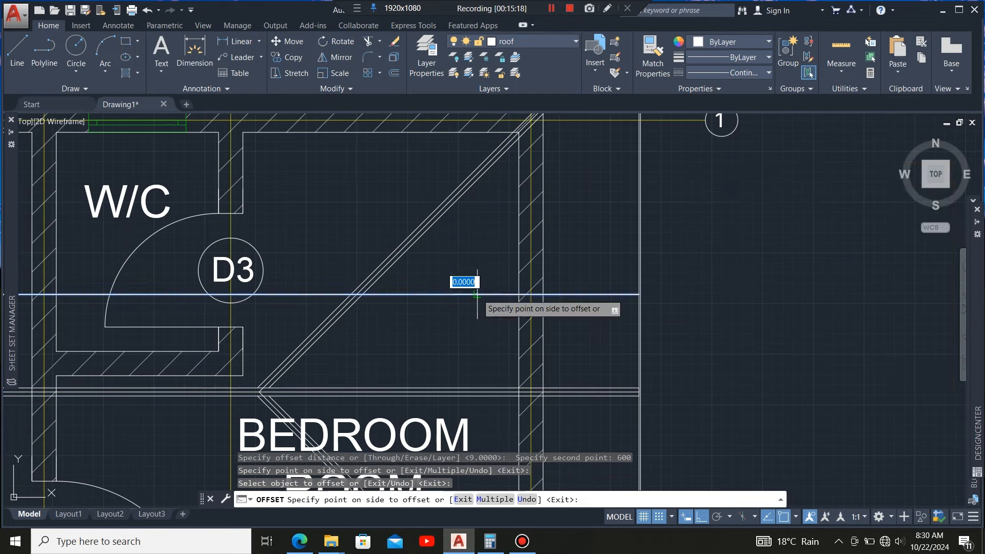
pyautogui.click(480, 256)
pyautogui.scroll(-4, 474, 223)
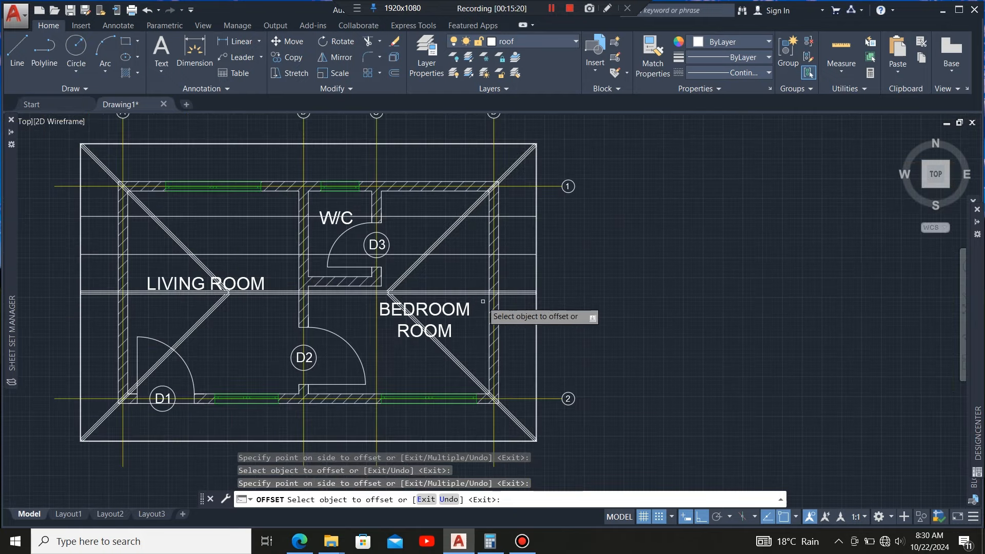
# - Offset the ridge centre line twice toward grid 2 at the same 600 mm spacing and end the Offset command
pyautogui.scroll(4, 468, 295)
pyautogui.click(470, 278)
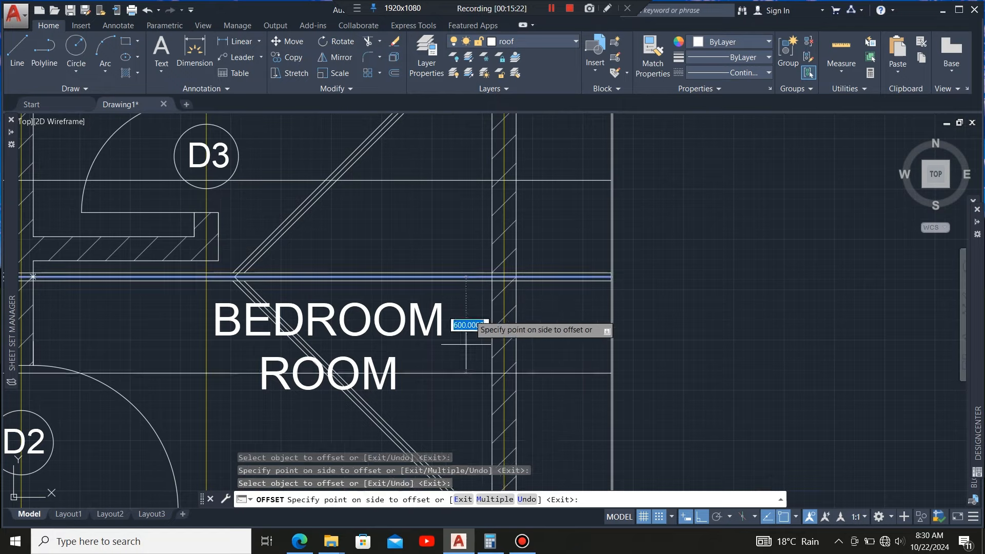
pyautogui.click(462, 377)
pyautogui.click(463, 373)
pyautogui.click(464, 436)
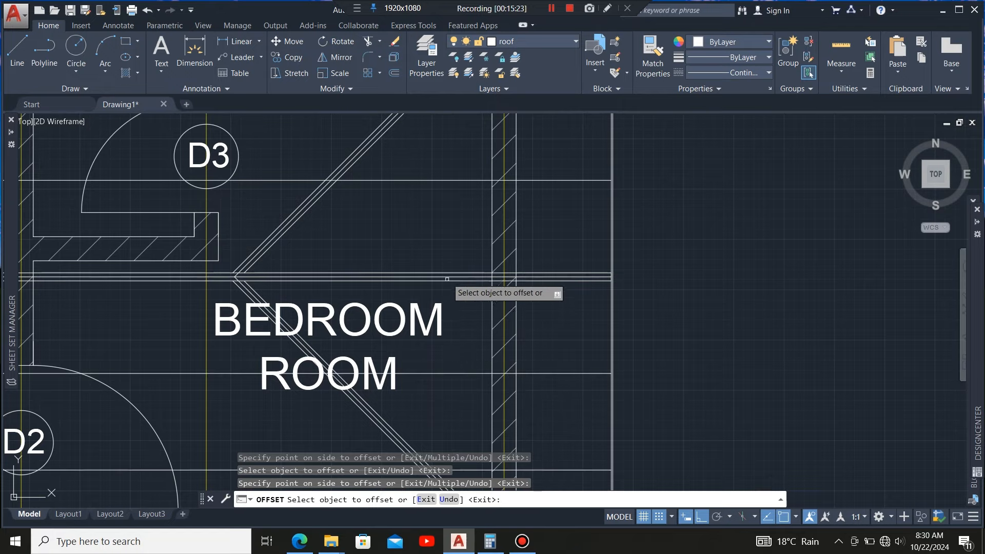
pyautogui.scroll(-4, 464, 331)
pyautogui.scroll(4, 495, 277)
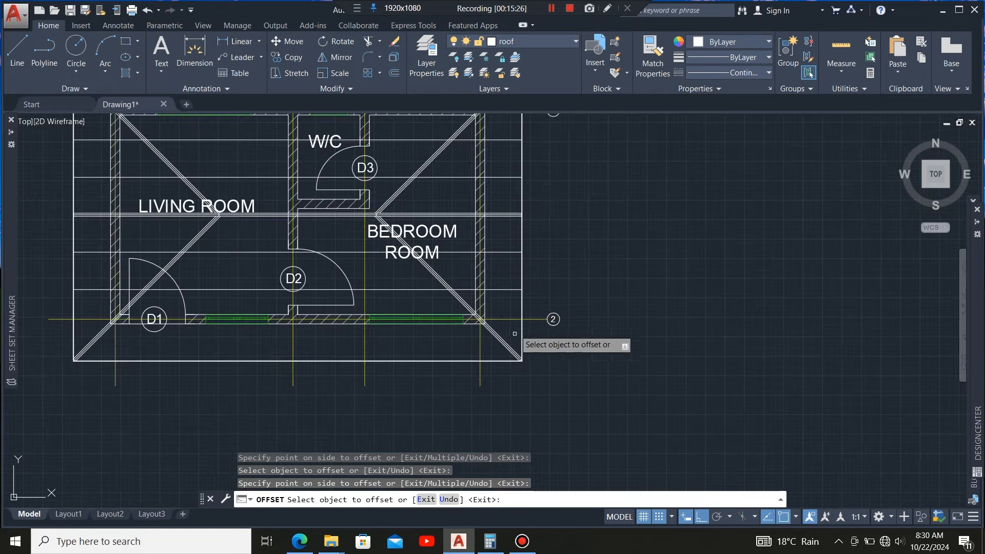
pyautogui.scroll(-3, 475, 391)
pyautogui.press('Escape')
# - Draw a 50 by 50 mm square in the empty space outside the roof outline beyond grid D
pyautogui.scroll(4, 465, 272)
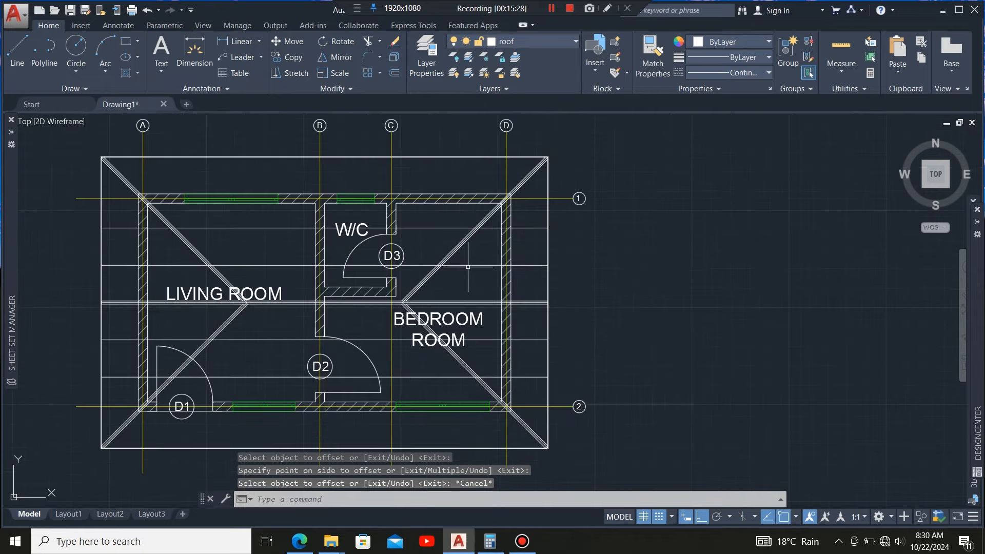
pyautogui.scroll(-3, 380, 291)
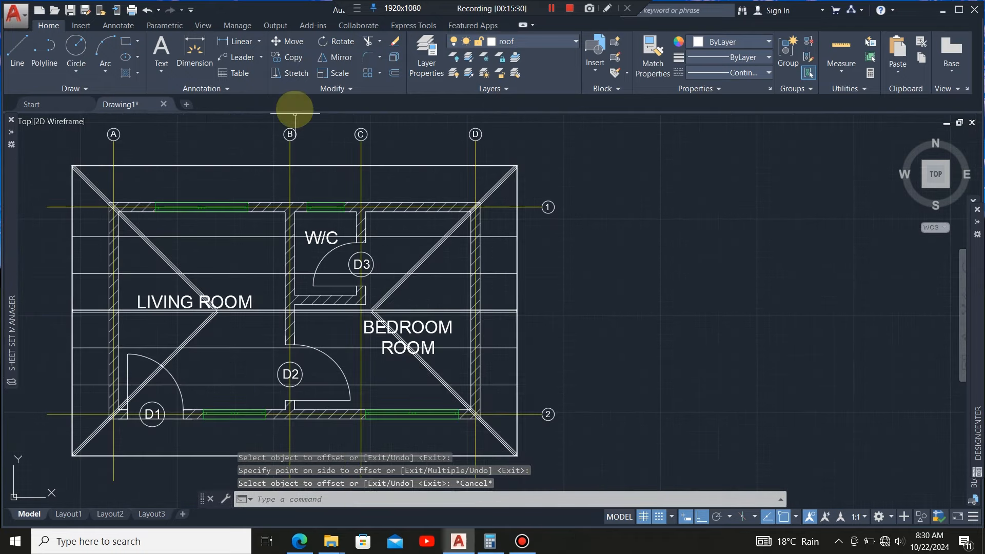
pyautogui.click(126, 42)
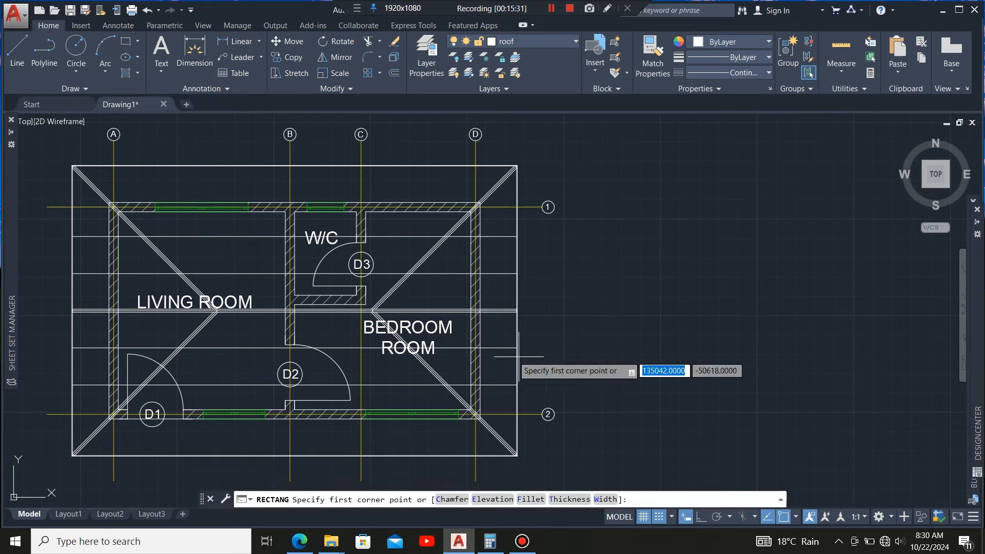
pyautogui.scroll(2, 518, 356)
pyautogui.click(551, 274)
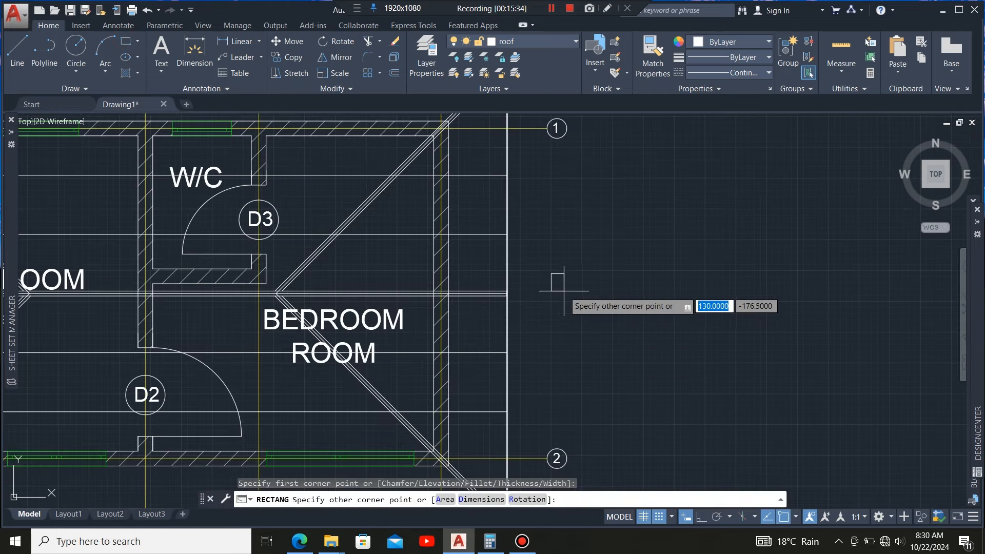
pyautogui.write('50')
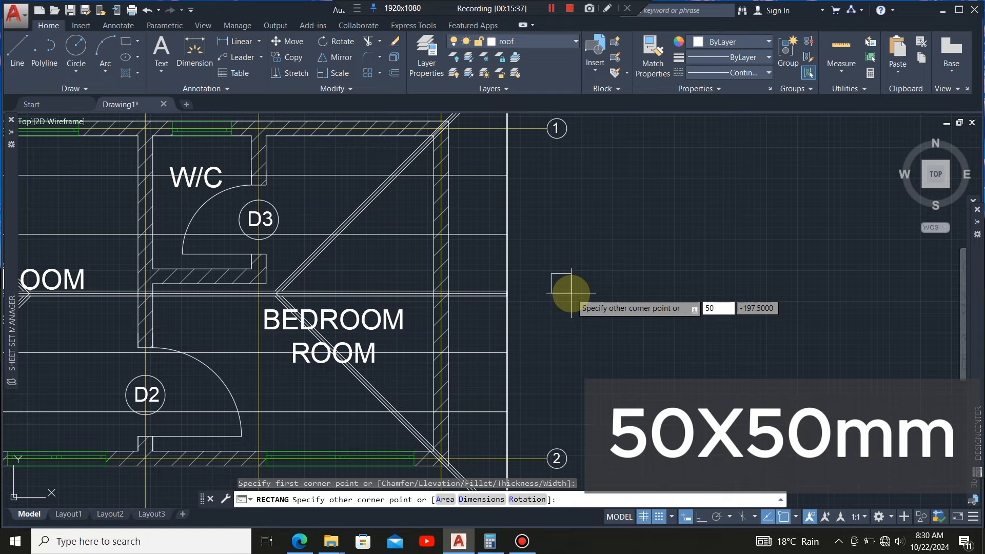
pyautogui.press('Tab')
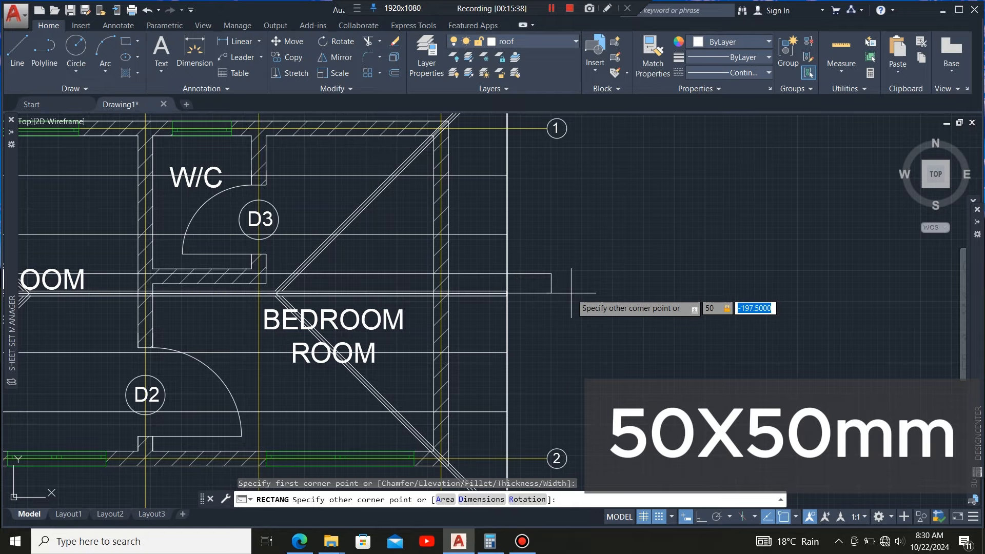
pyautogui.write('50')
pyautogui.press('Return')
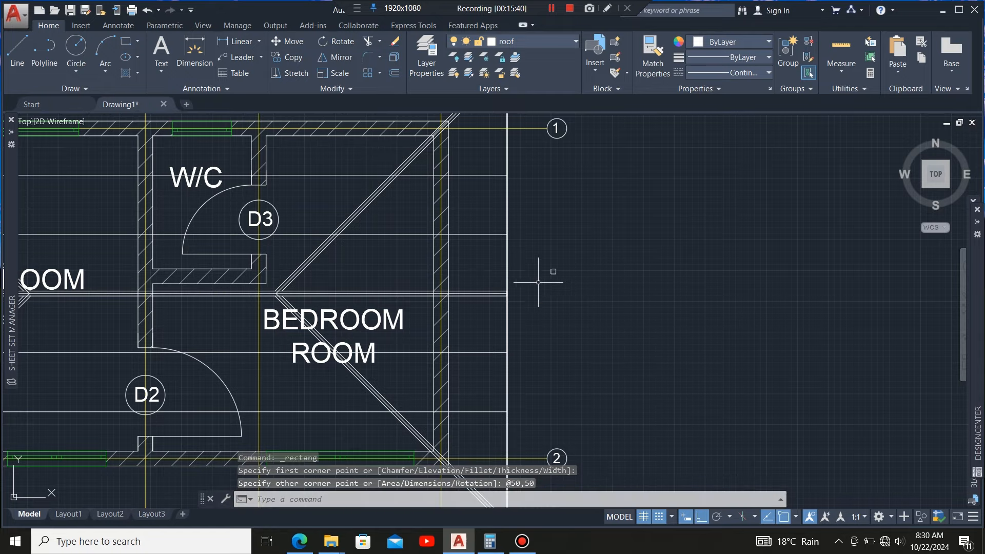
# - Move the square by its left edge midpoint onto the bedroom hip centre line's intersection with the first rafter line from the ridge toward grid 1
pyautogui.scroll(6, 539, 282)
pyautogui.click(650, 248)
pyautogui.click(550, 303)
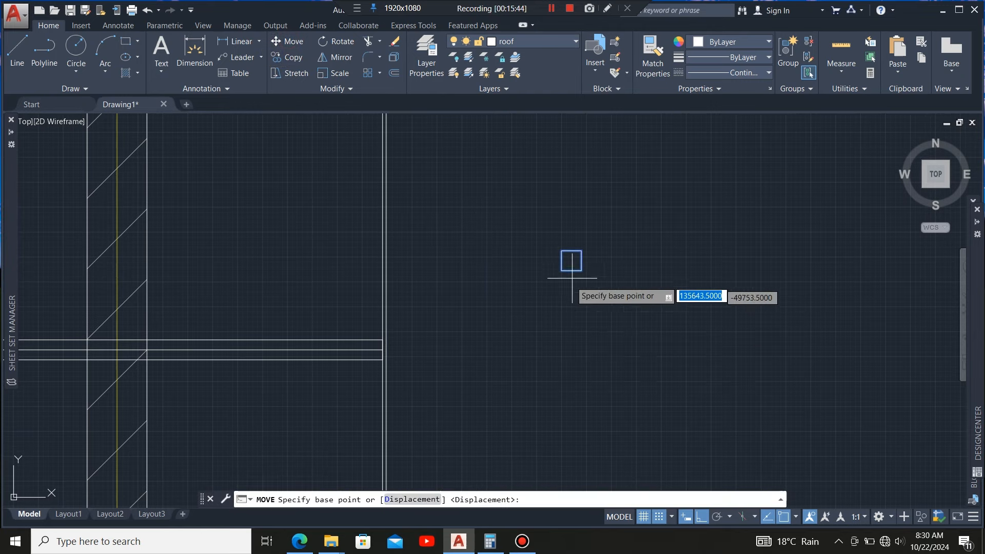
pyautogui.scroll(2, 567, 272)
pyautogui.scroll(2, 590, 264)
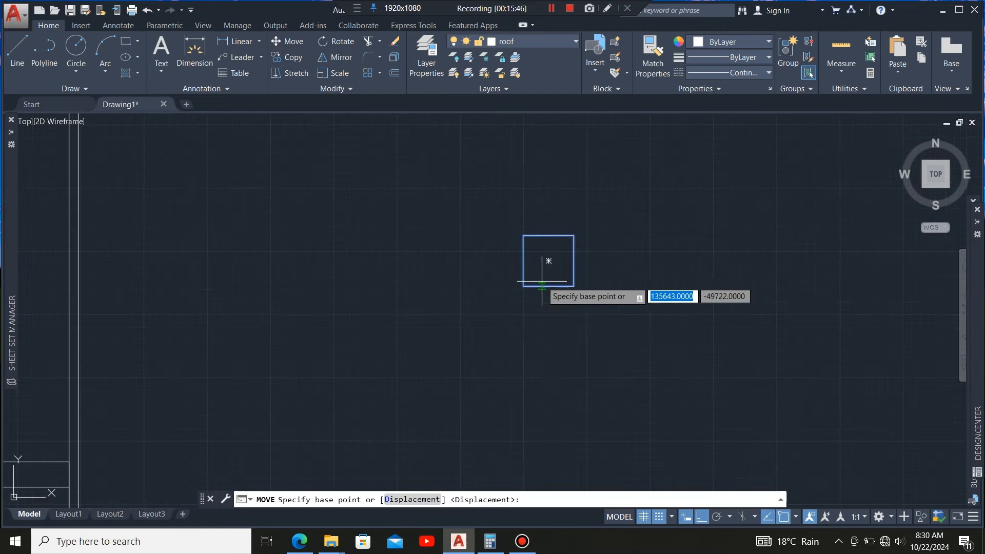
pyautogui.click(524, 261)
pyautogui.scroll(-8, 662, 260)
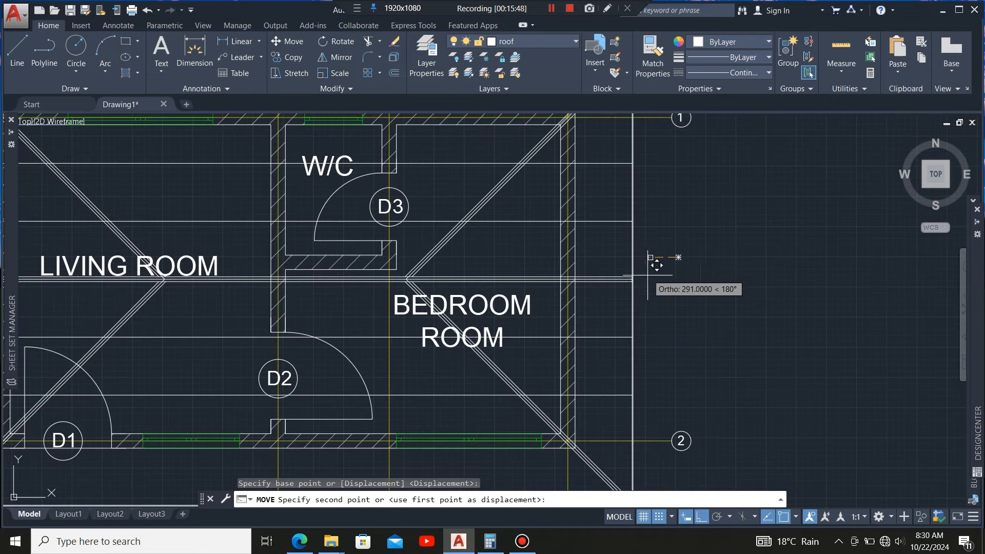
pyautogui.scroll(6, 482, 212)
pyautogui.scroll(4, 437, 211)
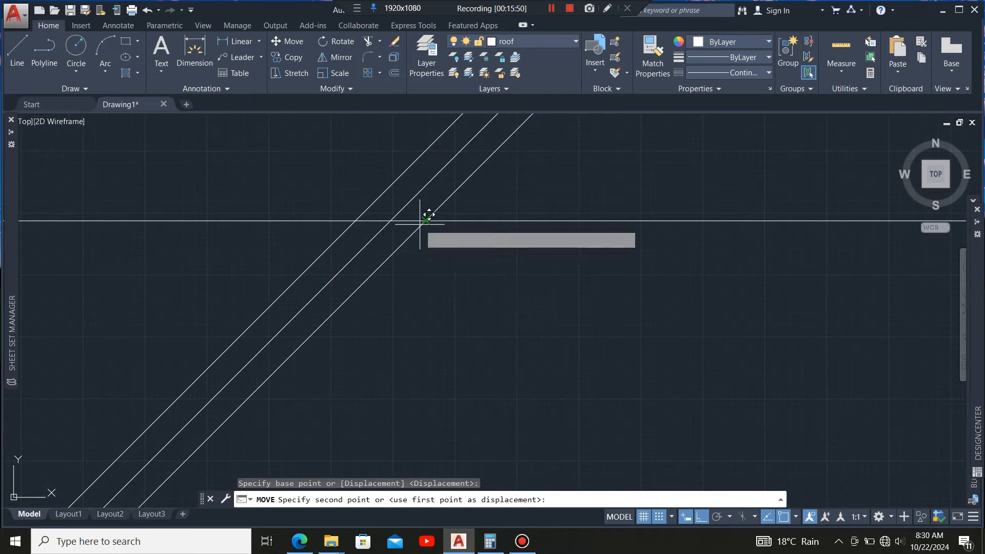
pyautogui.click(391, 221)
pyautogui.scroll(-6, 378, 280)
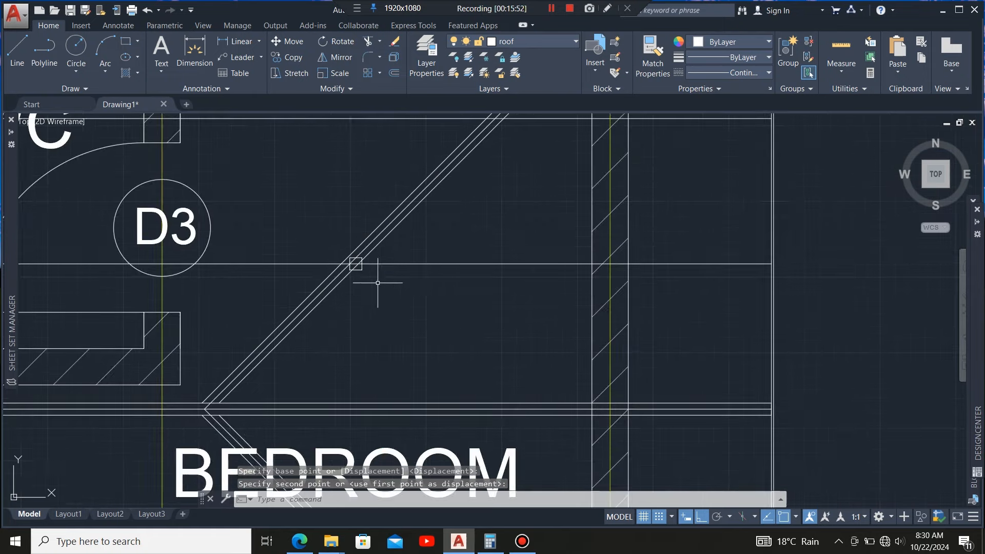
# - Stretch the square's right edge horizontally to the inner roof outline beyond grid D to form a rafter
pyautogui.scroll(4, 355, 278)
pyautogui.click(366, 275)
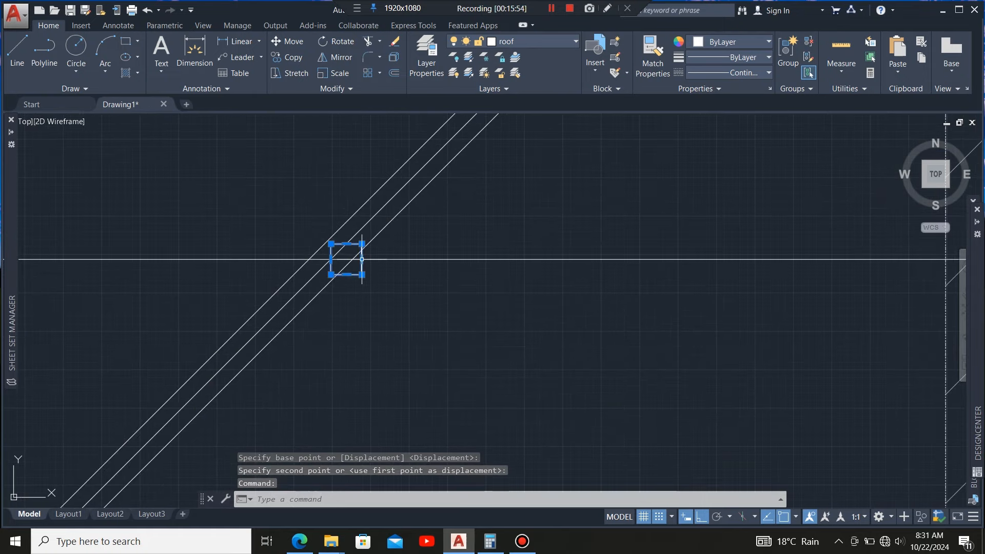
pyautogui.click(363, 259)
pyautogui.scroll(-3, 309, 261)
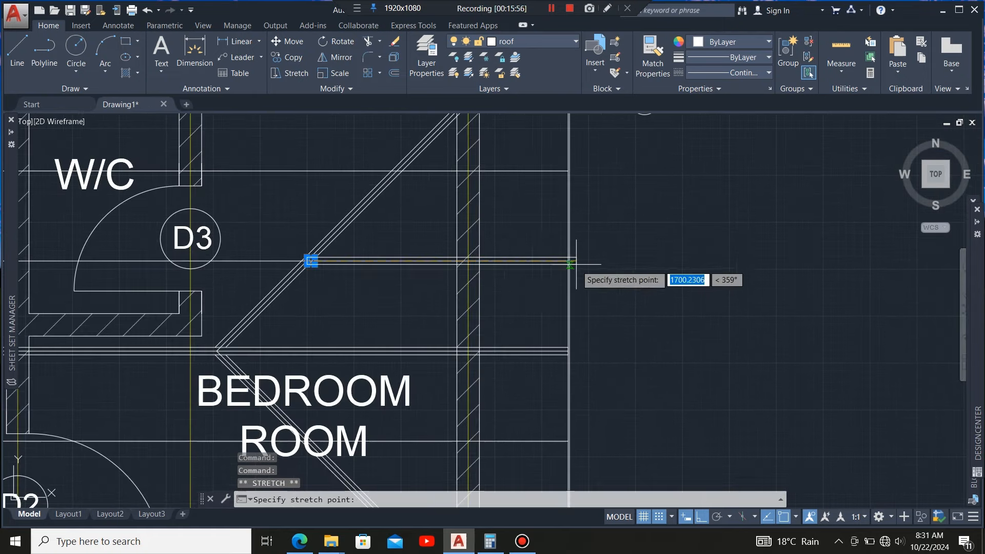
pyautogui.scroll(5, 577, 265)
pyautogui.click(540, 242)
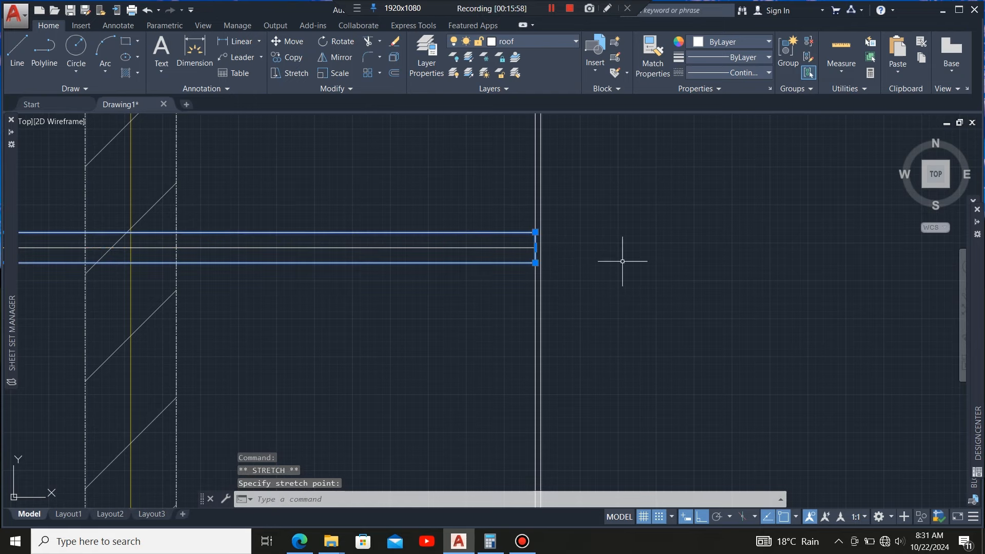
# - Copy the rafter from its left edge midpoint to the hip centre line's intersection with the rafter line nearest grid 1
pyautogui.scroll(-5, 594, 276)
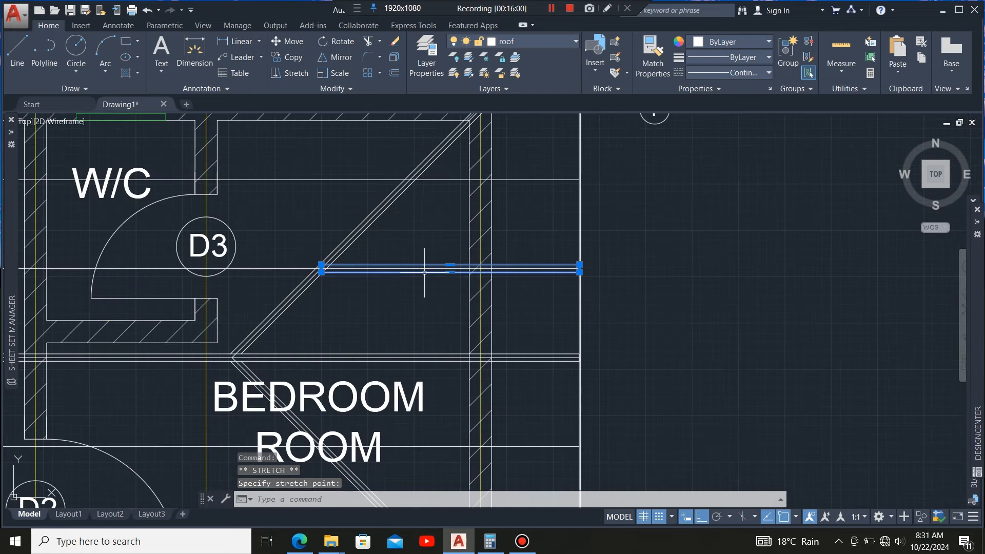
pyautogui.scroll(2, 428, 275)
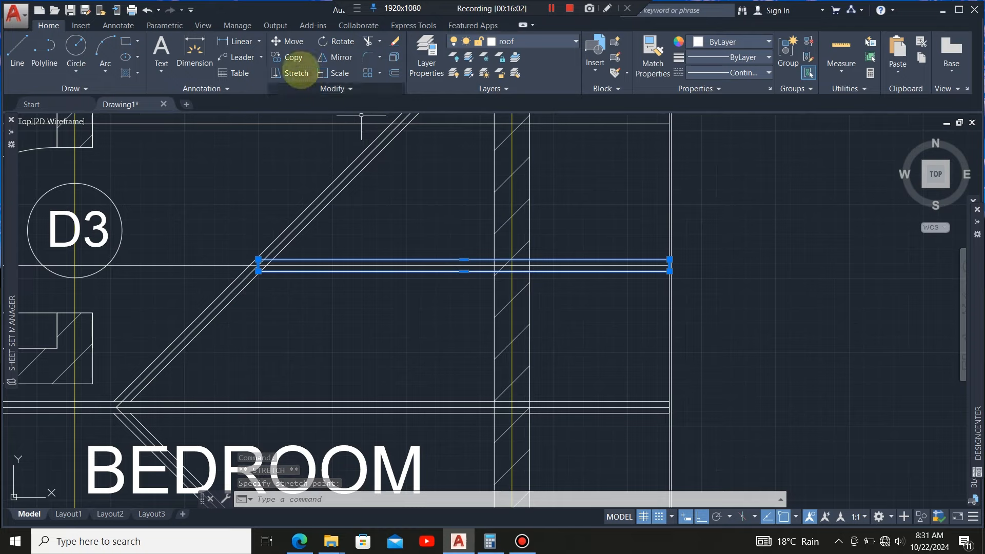
pyautogui.click(287, 57)
pyautogui.scroll(2, 231, 254)
pyautogui.scroll(2, 240, 264)
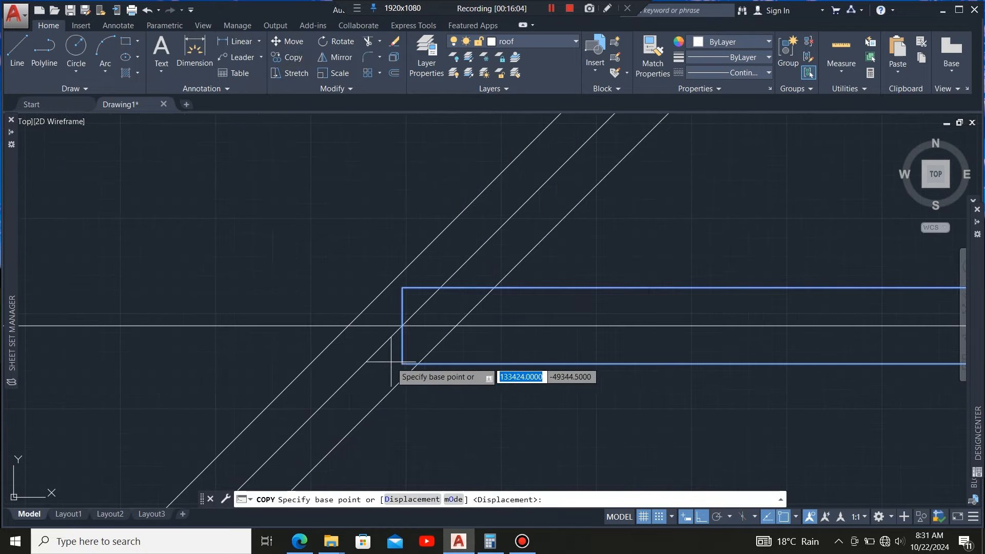
pyautogui.click(402, 325)
pyautogui.scroll(-4, 275, 342)
pyautogui.scroll(-2, 374, 275)
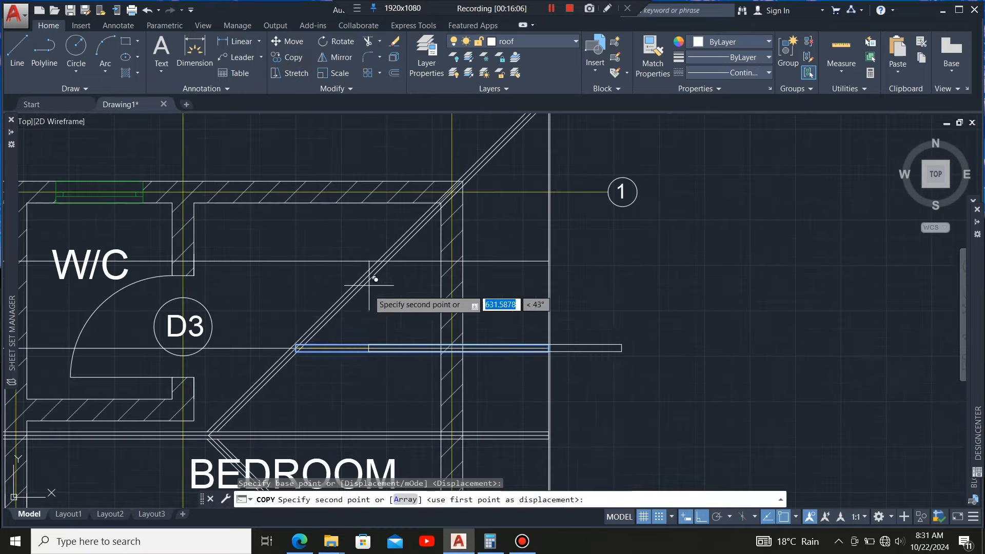
pyautogui.scroll(5, 409, 264)
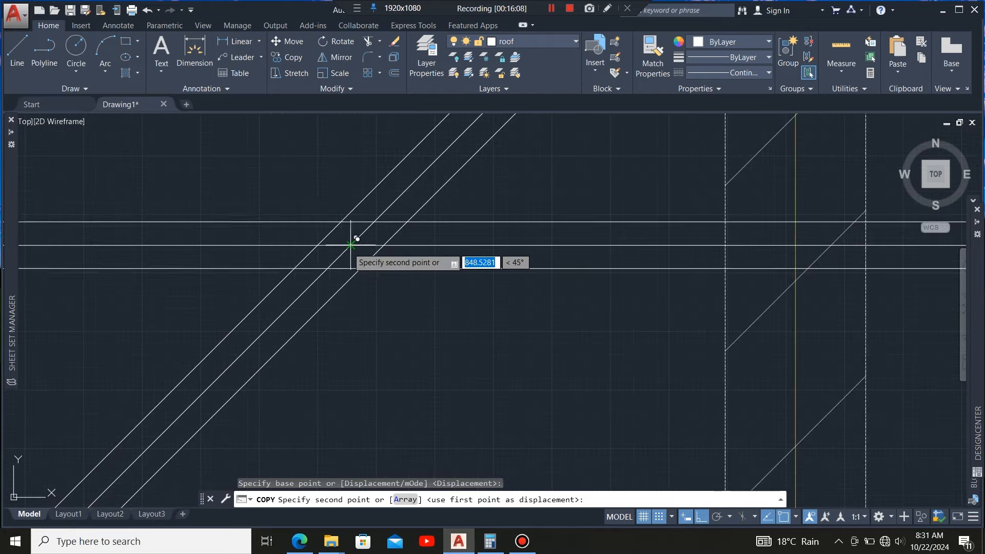
pyautogui.click(358, 233)
pyautogui.scroll(-5, 392, 222)
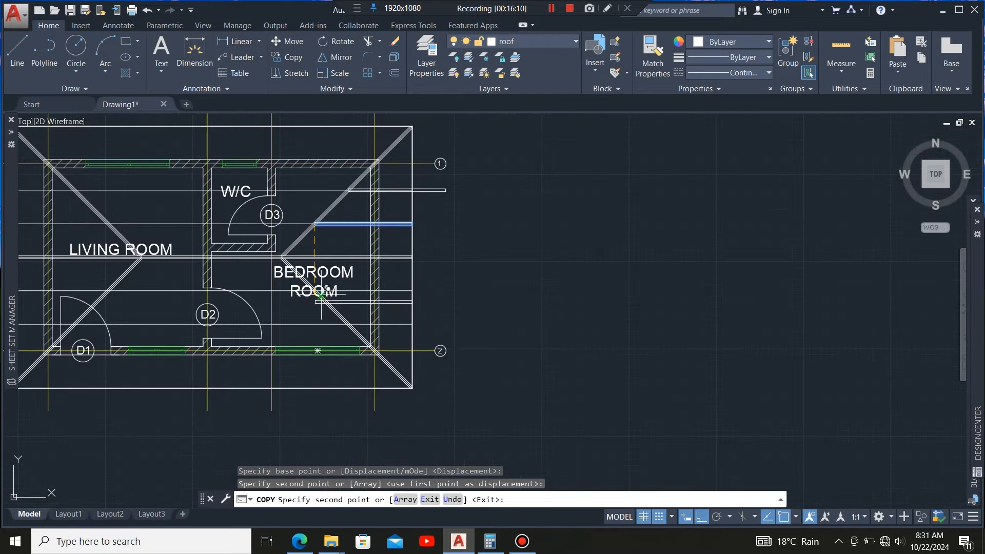
# - Copy the rafter to the two intersections of the lower bedroom hip centre line with the rafter lines toward grid 2, and end the Copy command
pyautogui.scroll(5, 341, 315)
pyautogui.scroll(3, 342, 288)
pyautogui.scroll(2, 346, 264)
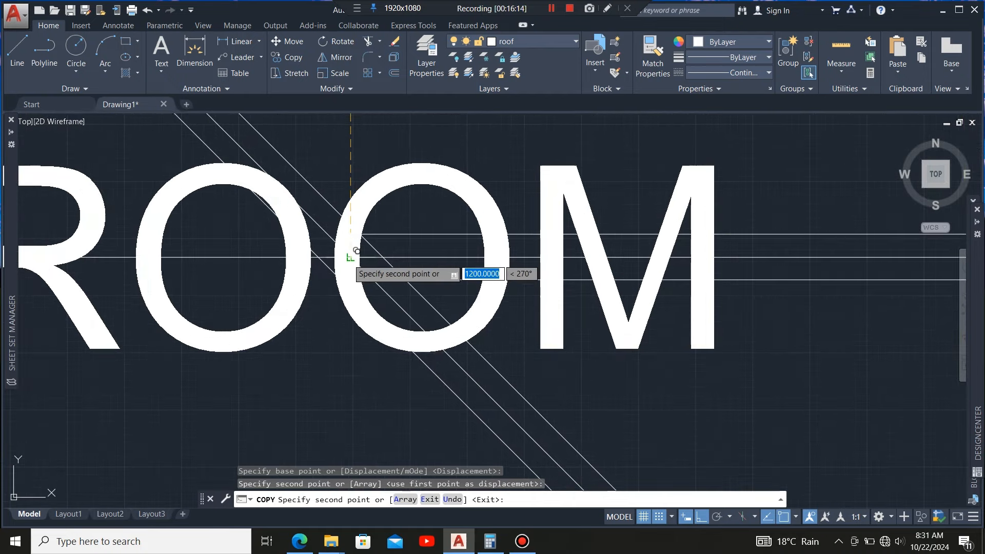
pyautogui.click(353, 254)
pyautogui.scroll(-4, 351, 178)
pyautogui.scroll(5, 479, 378)
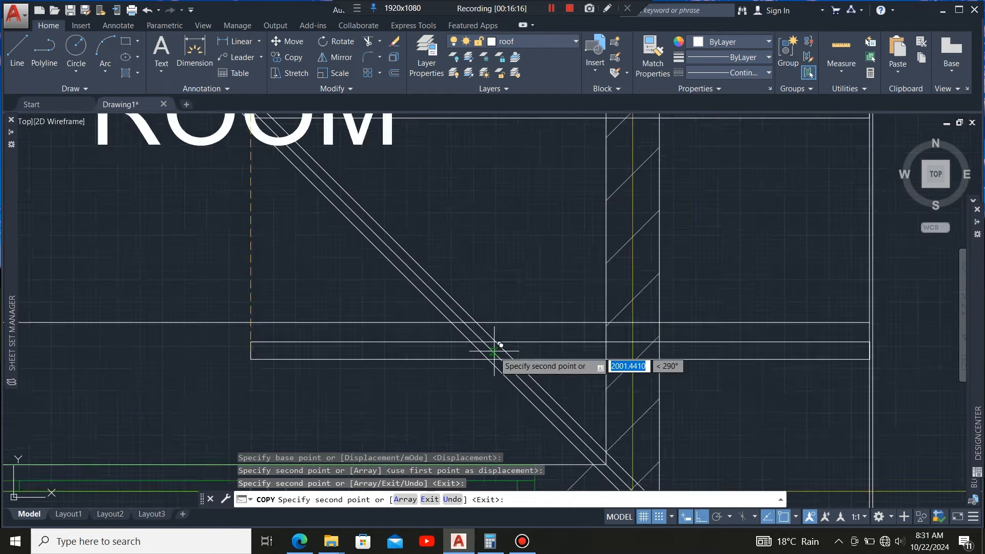
pyautogui.click(446, 306)
pyautogui.scroll(-5, 450, 349)
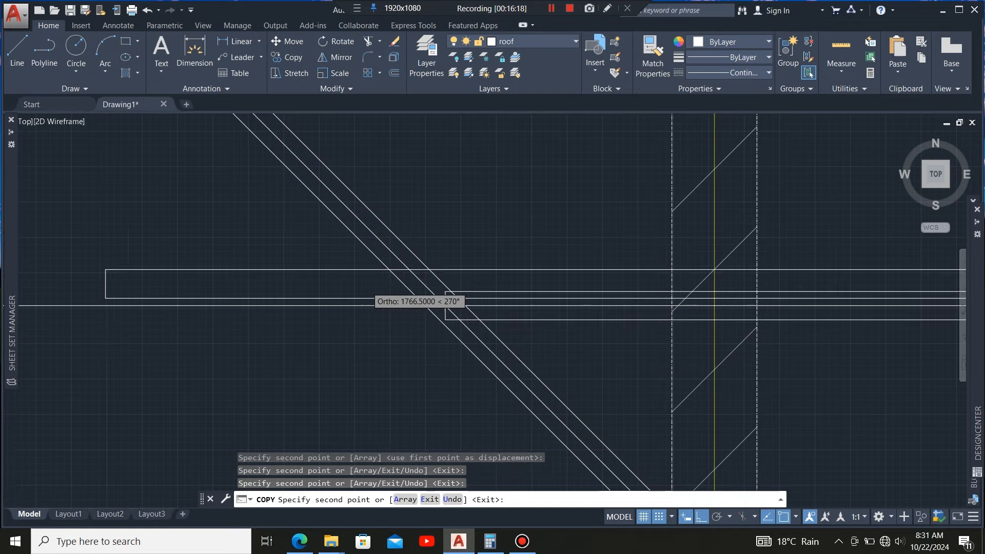
pyautogui.press('Escape')
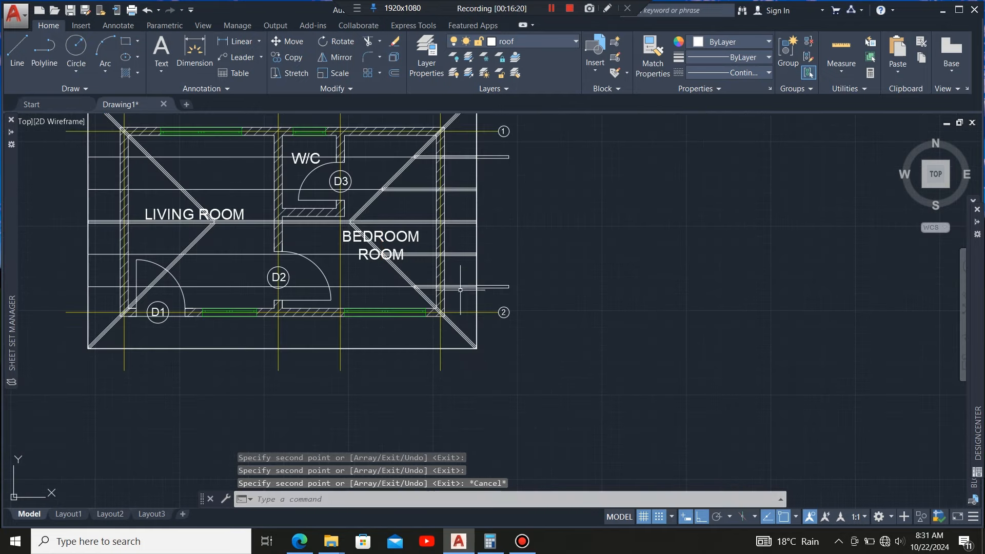
# - Stretch the overhanging end of the rafter nearest grid 2 back to the inner roof outline beyond grid D
pyautogui.scroll(6, 461, 290)
pyautogui.click(616, 246)
pyautogui.click(552, 332)
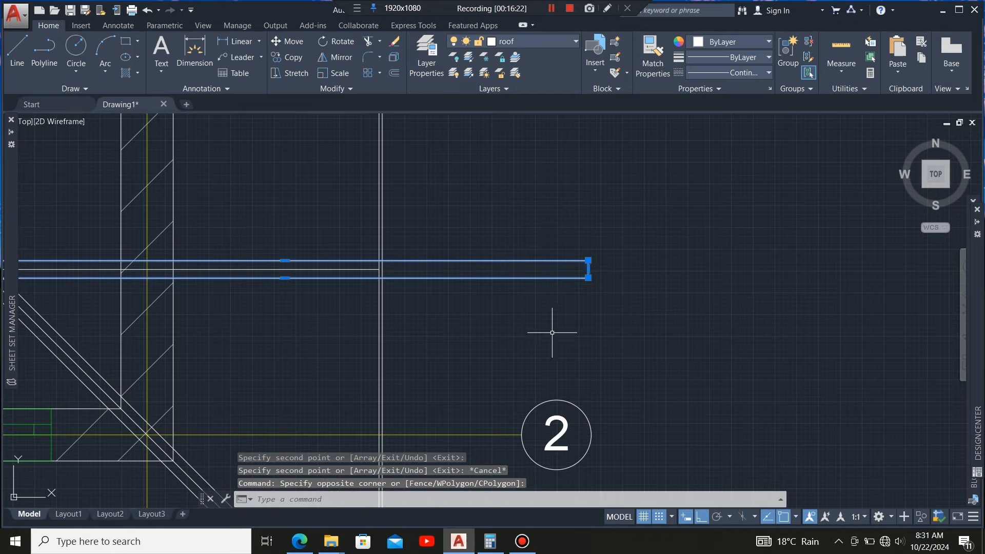
pyautogui.scroll(-3, 378, 287)
pyautogui.scroll(6, 503, 277)
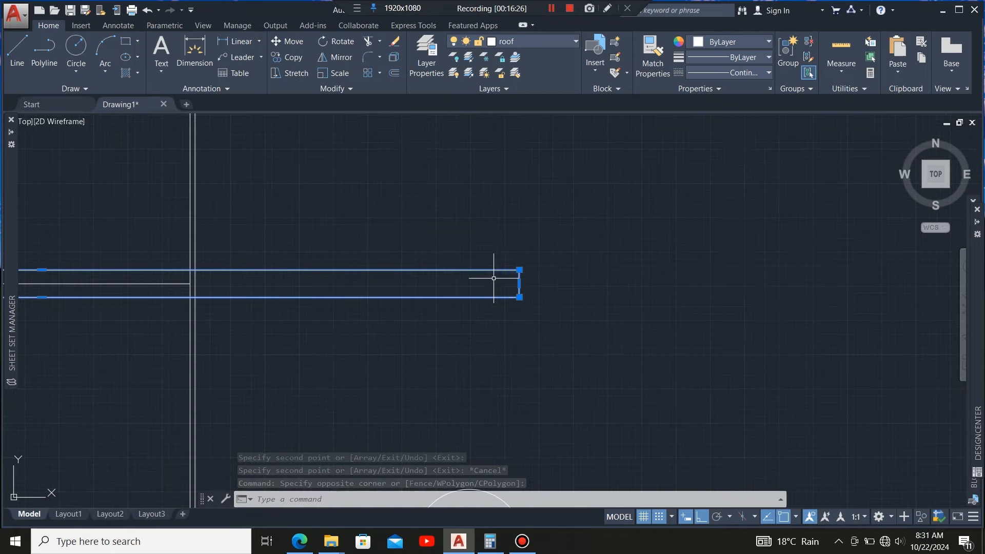
pyautogui.click(531, 277)
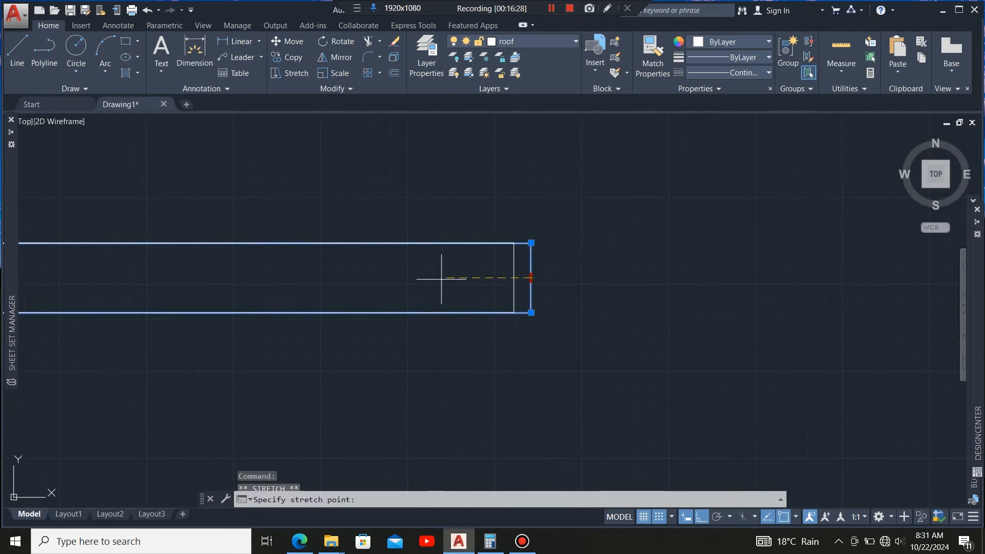
pyautogui.scroll(-4, 594, 282)
pyautogui.scroll(3, 457, 282)
pyautogui.scroll(6, 455, 282)
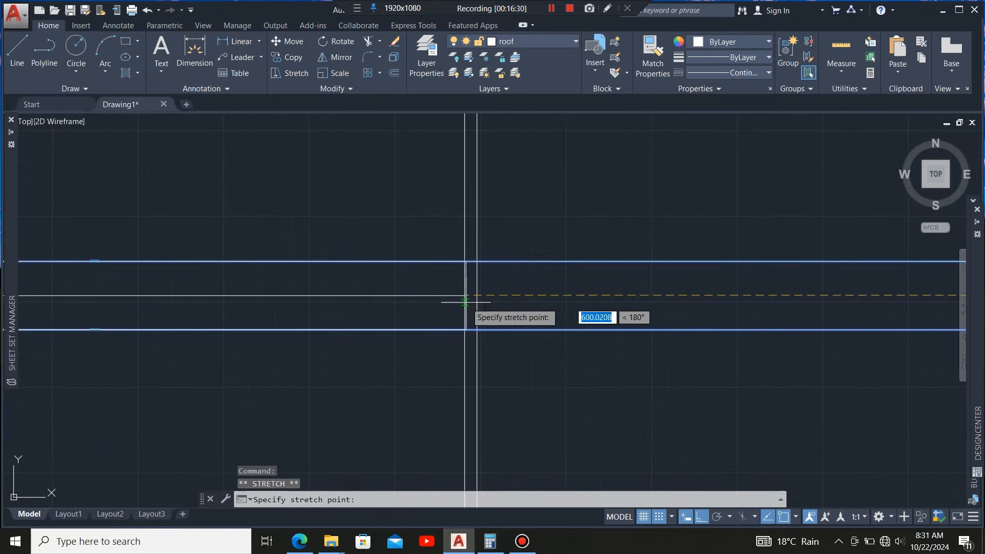
pyautogui.click(459, 284)
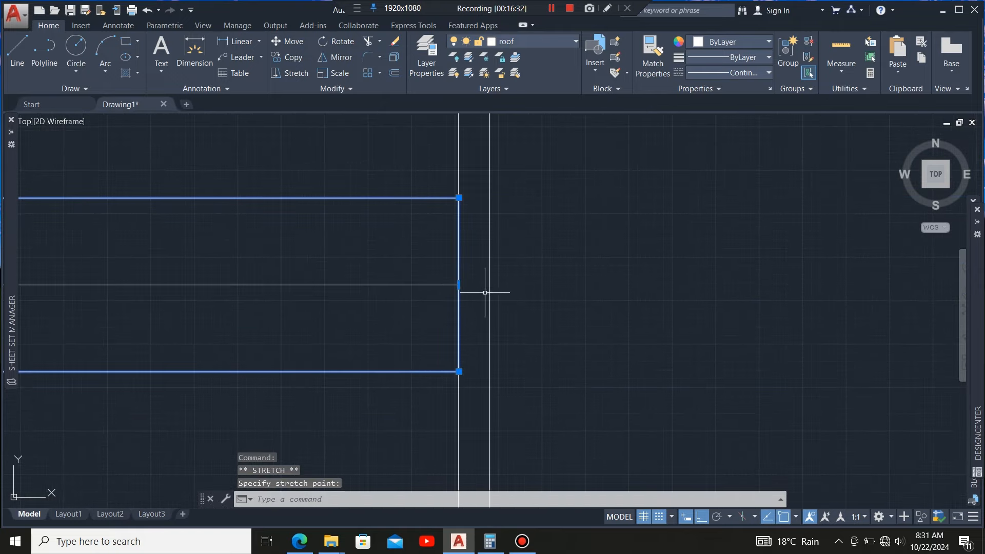
pyautogui.scroll(-6, 462, 308)
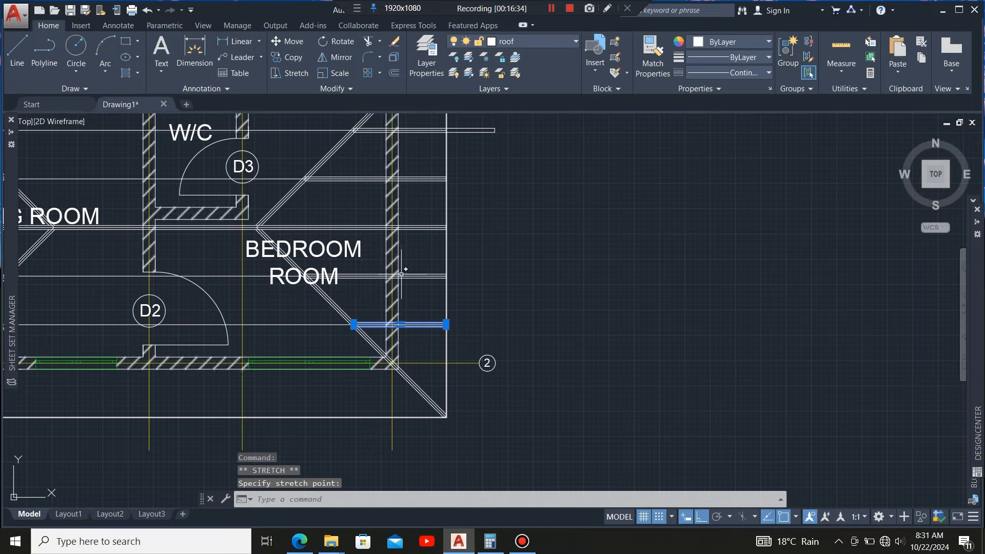
# - Stretch the overhanging end of the rafter nearest grid 1 horizontally back to the inner roof outline beyond grid D, and clear the selection
pyautogui.scroll(9, 433, 275)
pyautogui.scroll(-6, 405, 323)
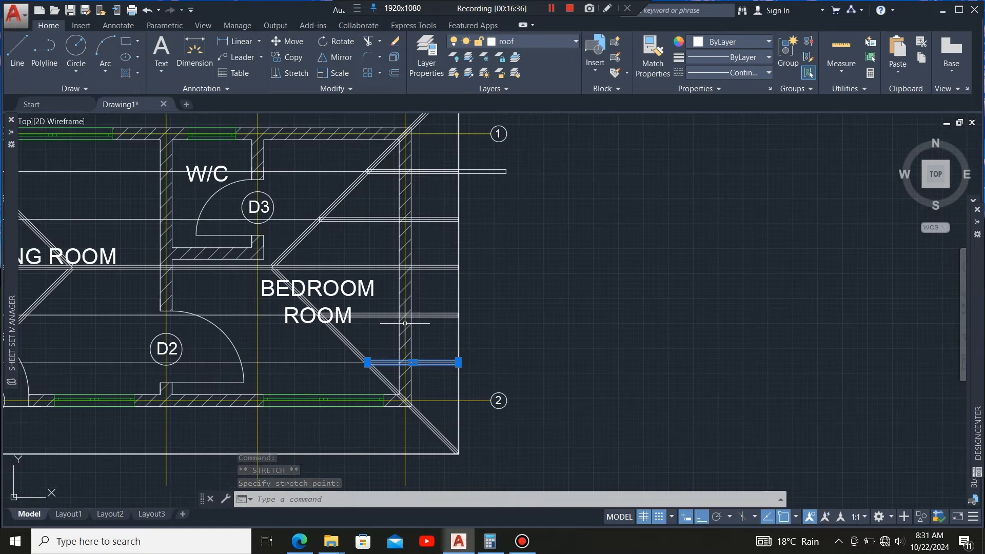
pyautogui.scroll(2, 382, 234)
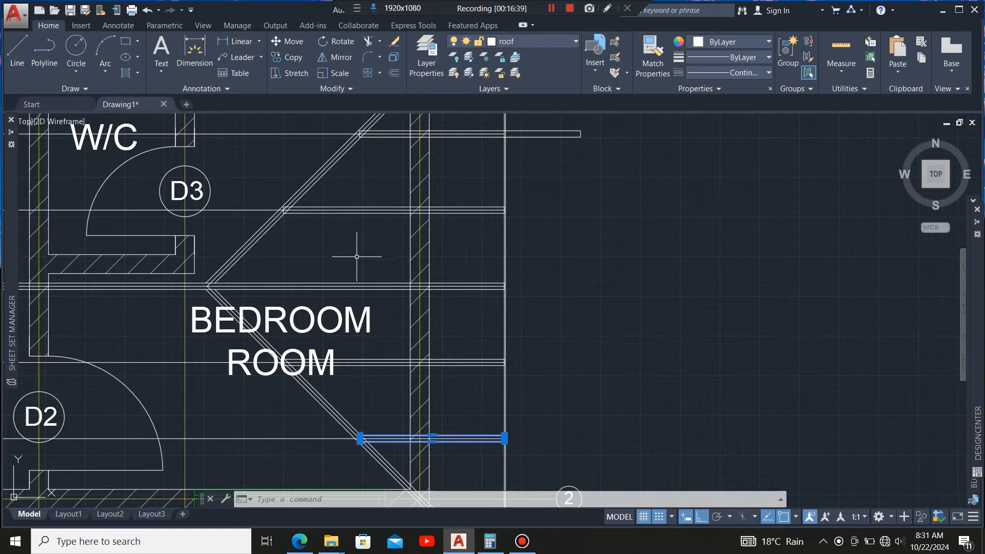
pyautogui.scroll(-4, 359, 259)
pyautogui.scroll(6, 415, 215)
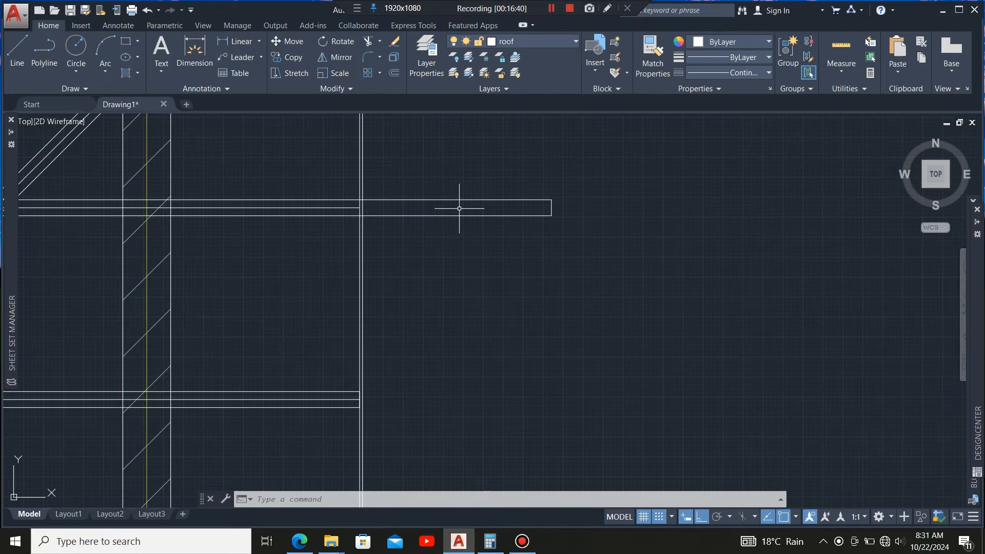
pyautogui.click(532, 236)
pyautogui.scroll(4, 552, 200)
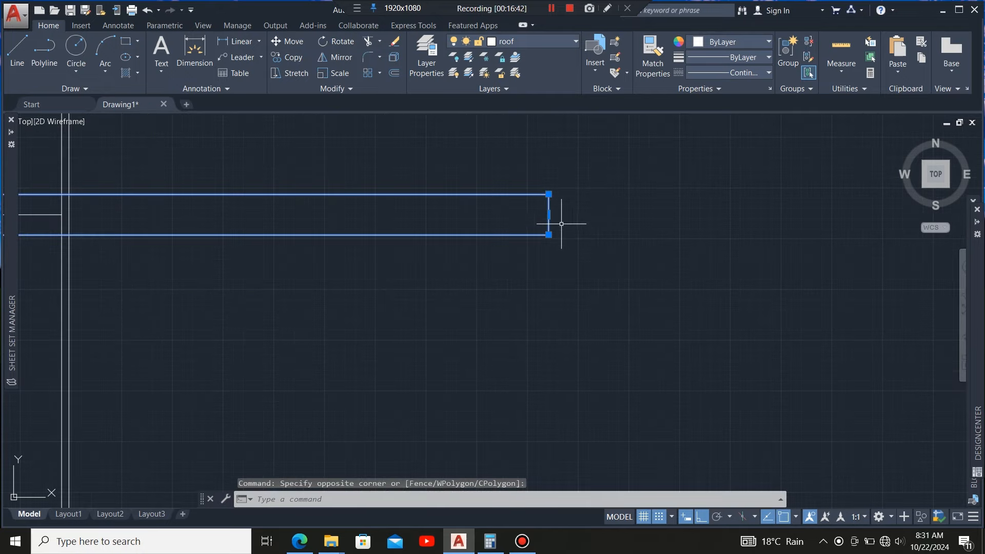
pyautogui.click(548, 214)
pyautogui.scroll(-6, 577, 214)
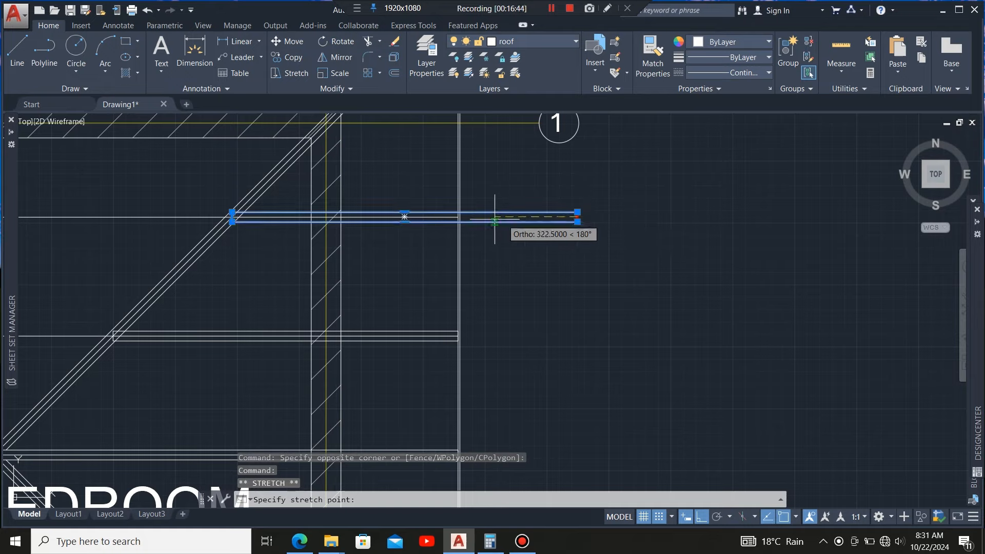
pyautogui.scroll(7, 466, 220)
pyautogui.scroll(5, 426, 216)
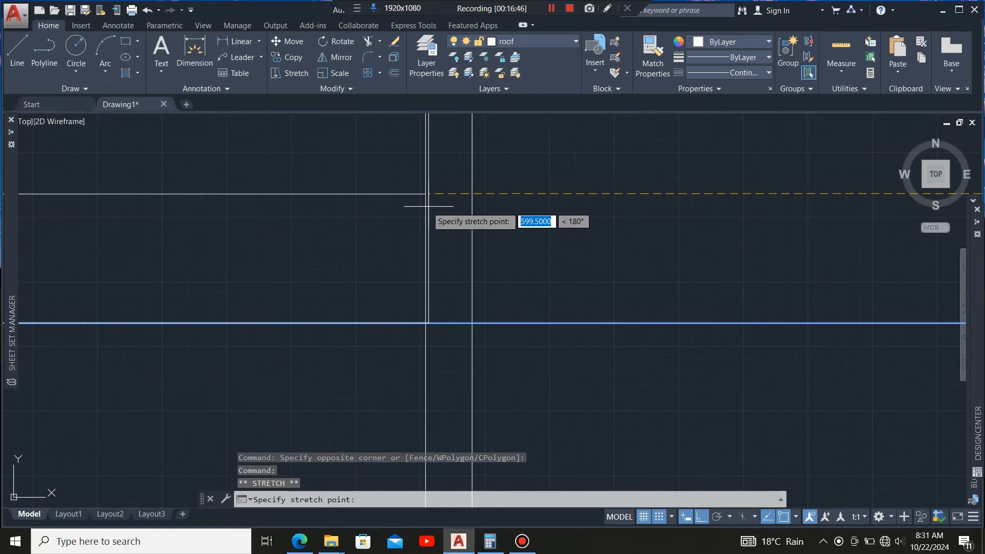
pyautogui.click(428, 193)
pyautogui.scroll(-10, 438, 247)
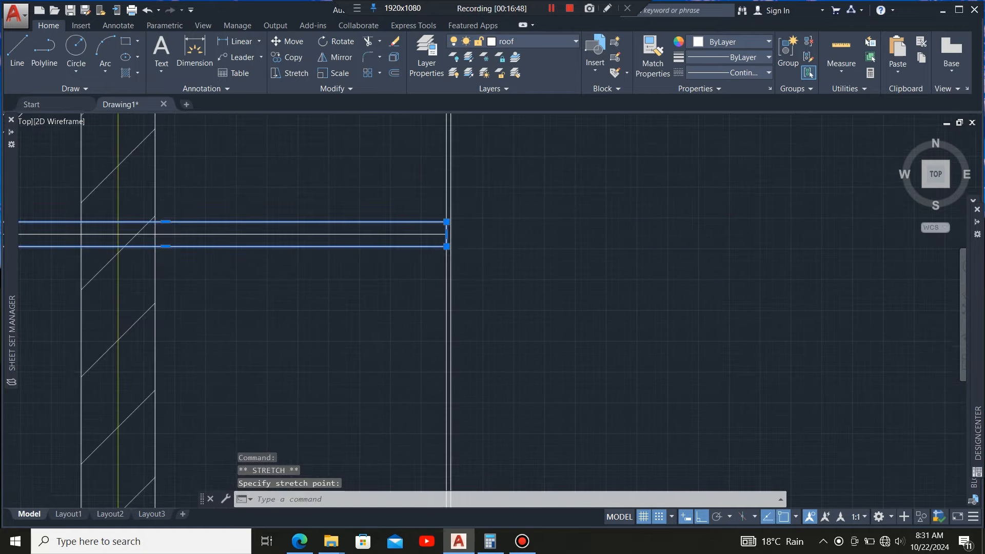
pyautogui.scroll(2, 300, 229)
pyautogui.scroll(-6, 345, 250)
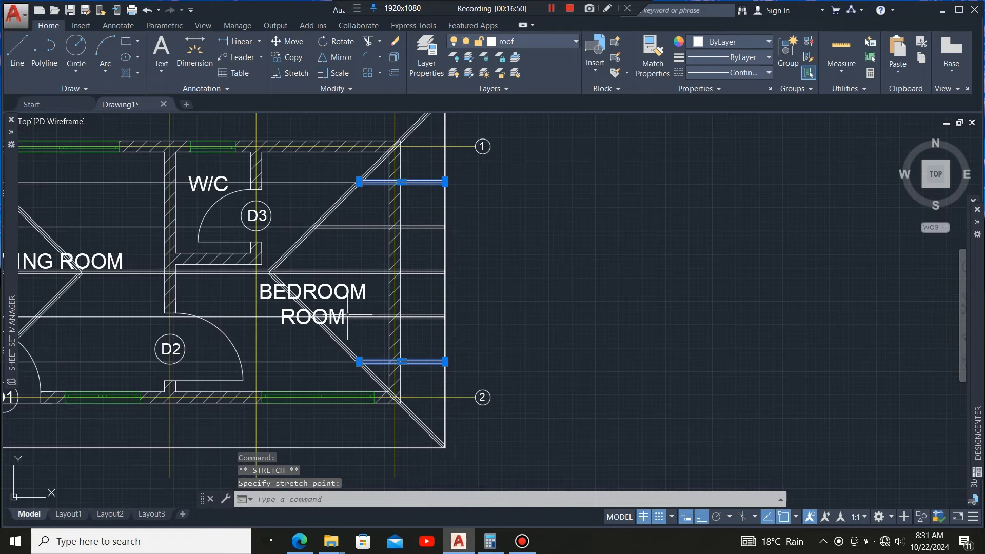
pyautogui.scroll(2, 363, 296)
pyautogui.scroll(-5, 364, 297)
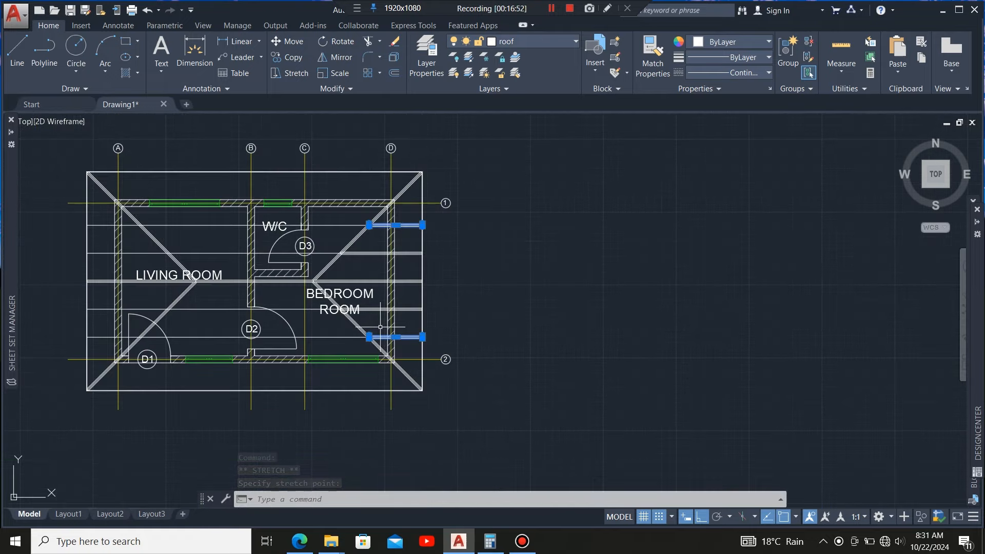
pyautogui.press('Escape')
pyautogui.scroll(5, 351, 325)
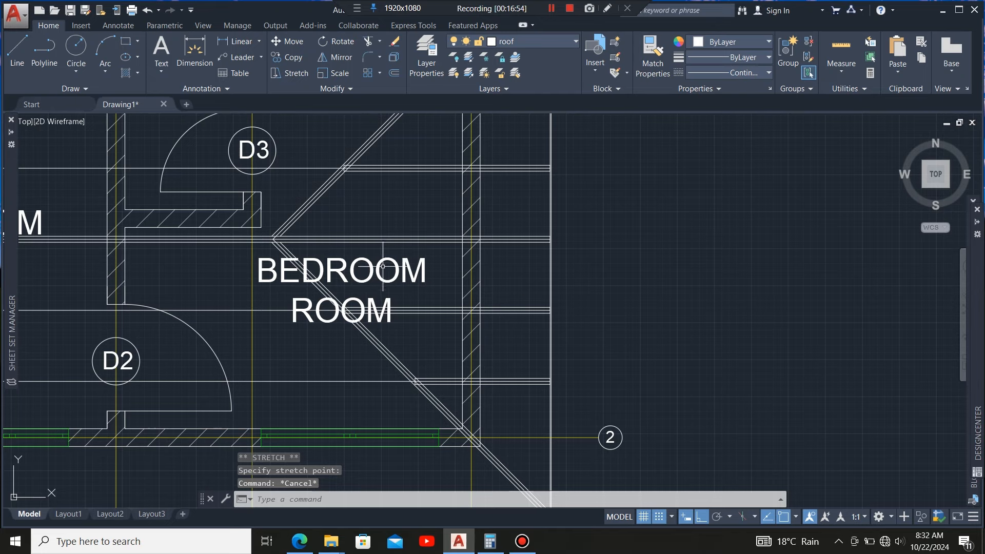
pyautogui.click(363, 276)
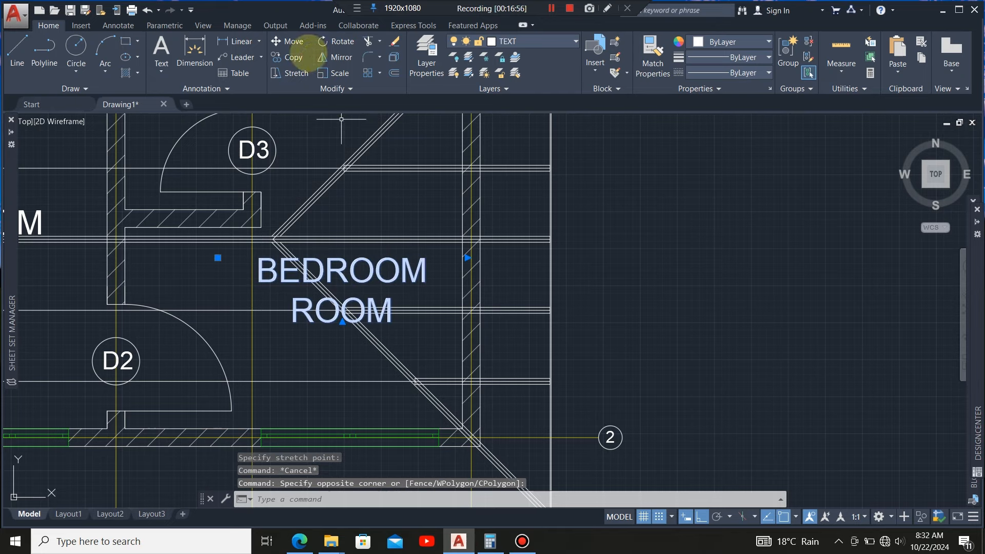
pyautogui.click(290, 41)
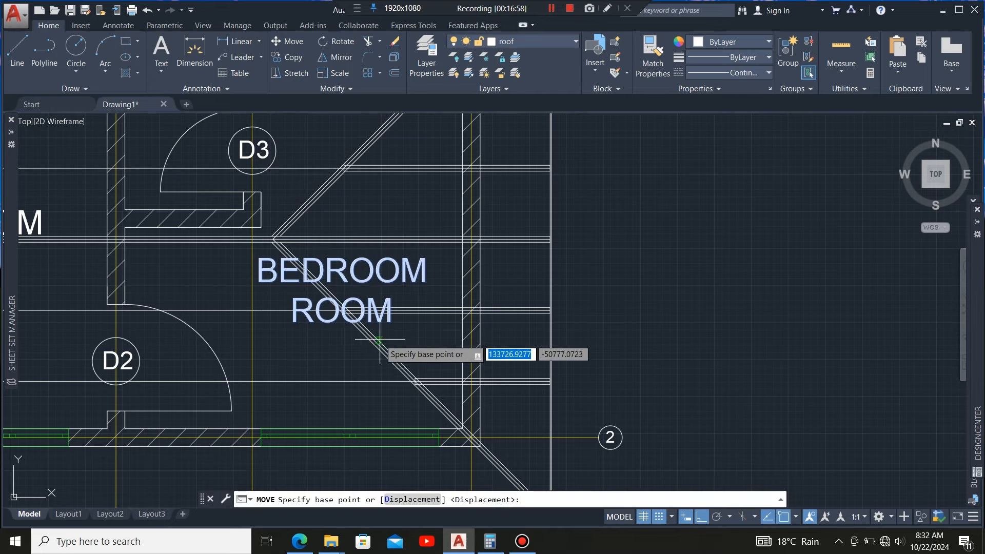
pyautogui.click(415, 295)
pyautogui.press('Escape')
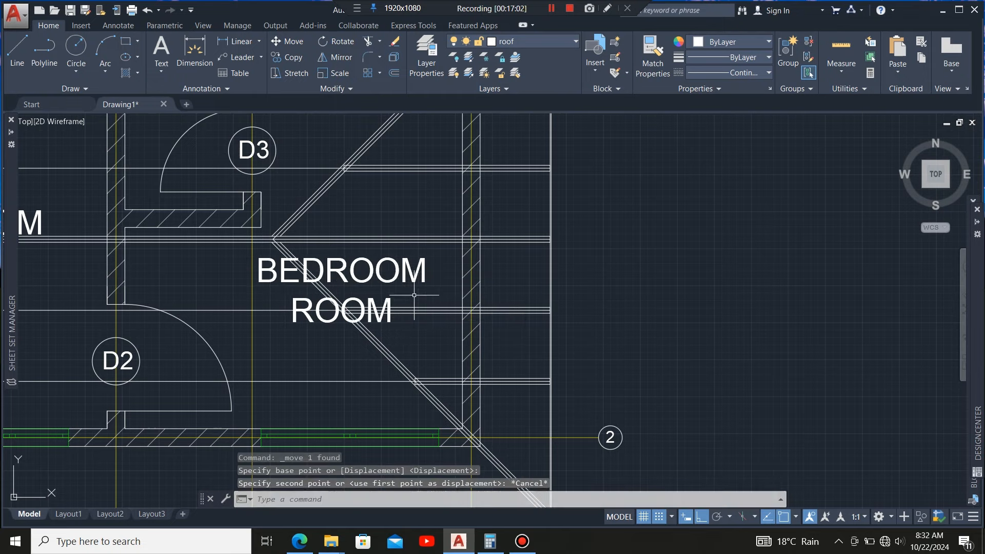
# - Move the BEDROOM ROOM label a short distance straight down so the rafter passes between its two text lines
pyautogui.click(406, 275)
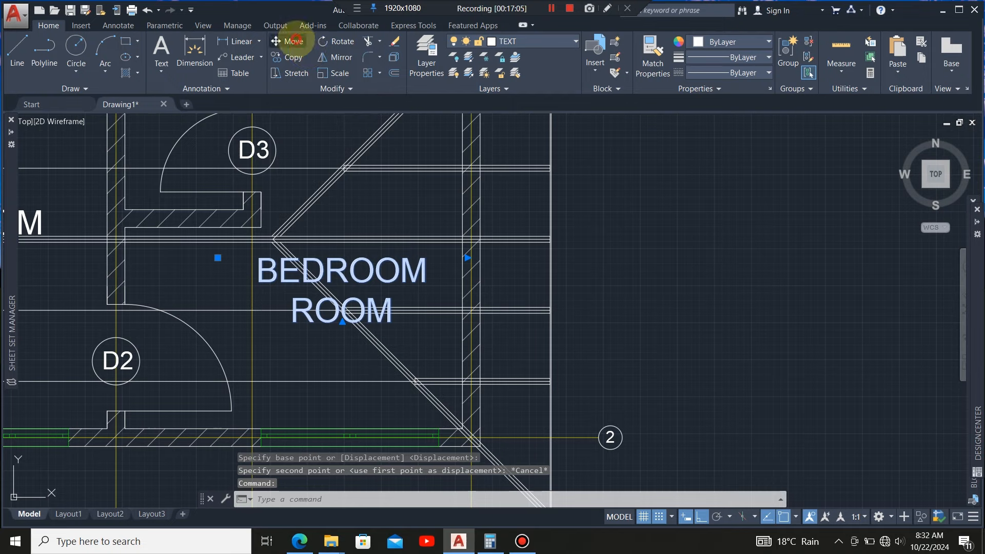
pyautogui.click(294, 41)
pyautogui.click(659, 257)
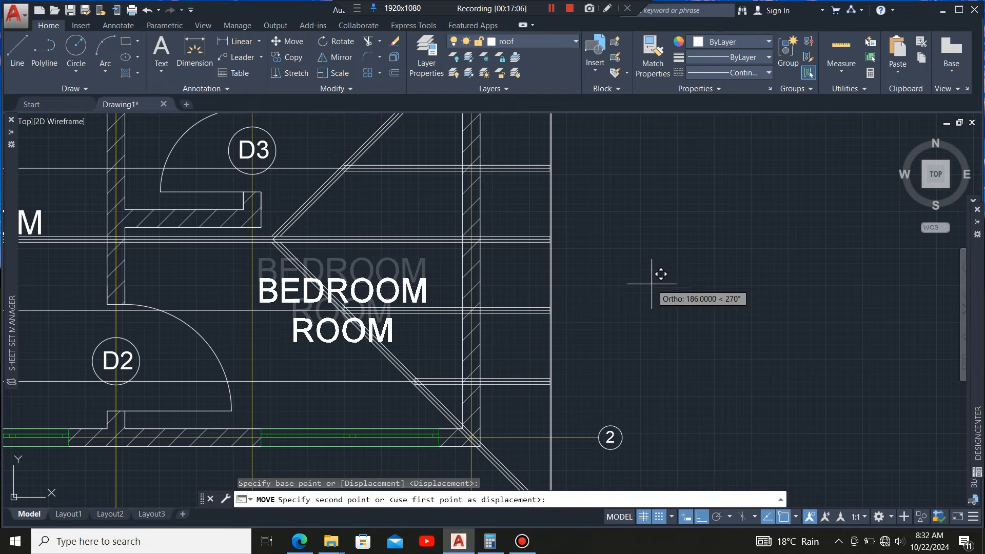
pyautogui.click(648, 285)
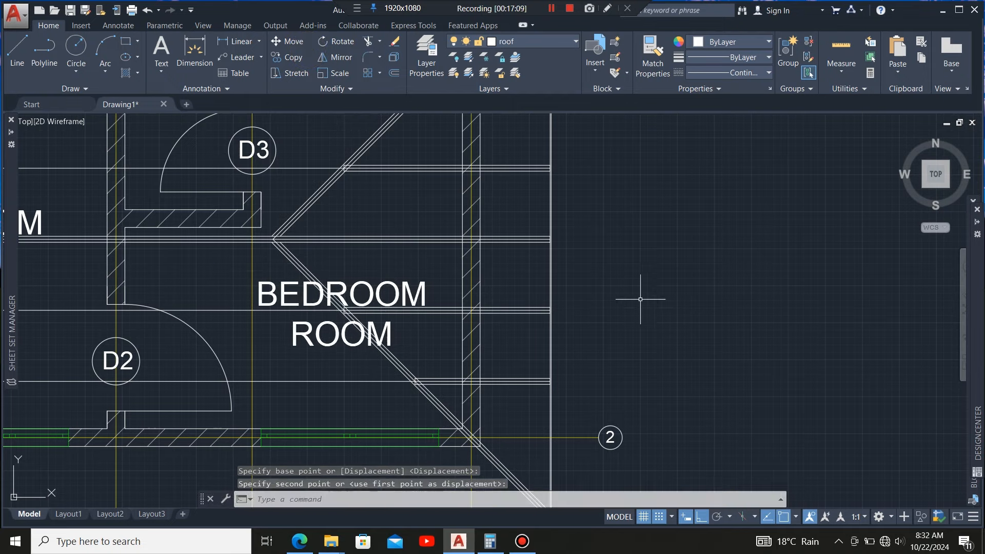
# - Trim the ends of the two bedroom rafters nearest grid 1, using both bedroom hip outlines as cutting edges
pyautogui.scroll(4, 355, 338)
pyautogui.scroll(4, 335, 268)
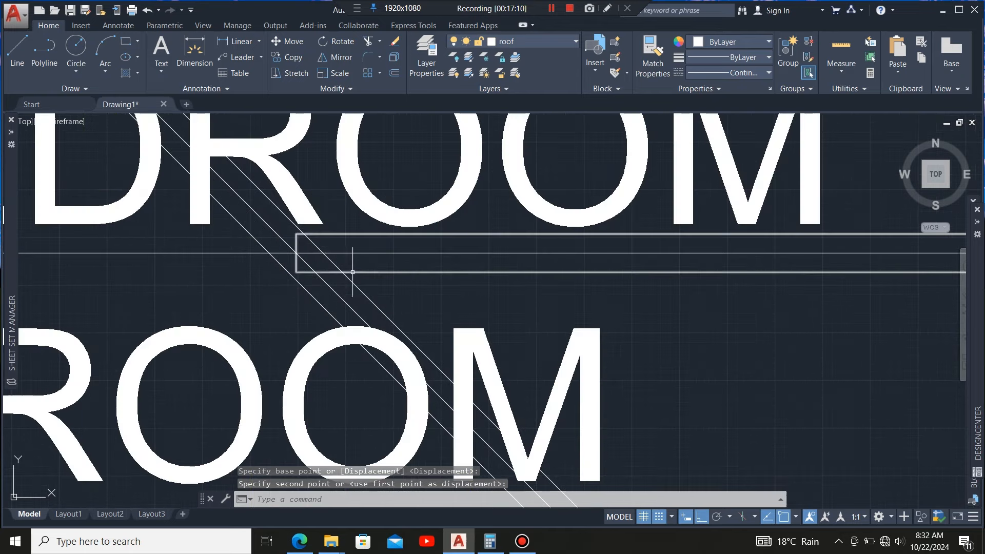
pyautogui.click(345, 271)
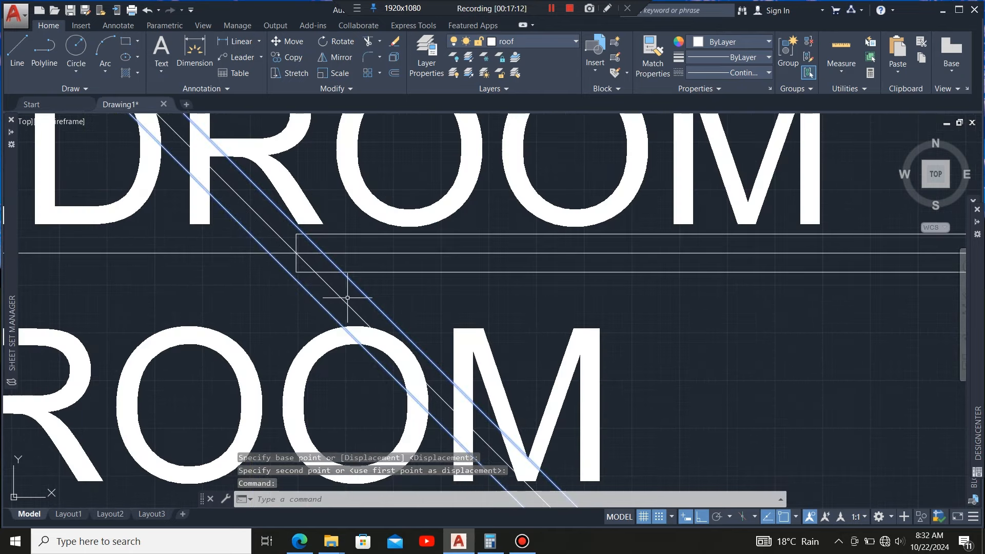
pyautogui.scroll(-4, 342, 288)
pyautogui.scroll(-6, 379, 357)
pyautogui.scroll(6, 307, 285)
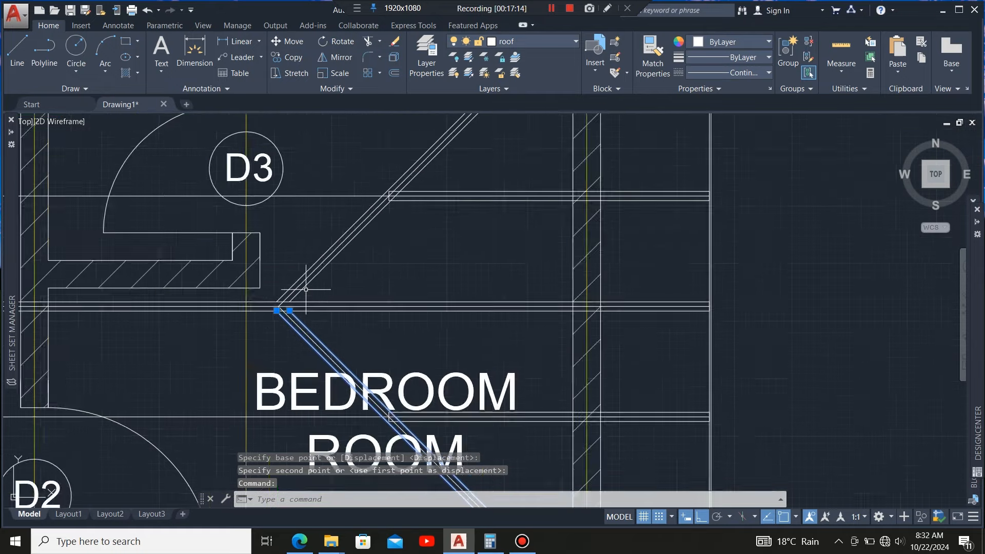
pyautogui.click(306, 281)
pyautogui.scroll(-4, 302, 287)
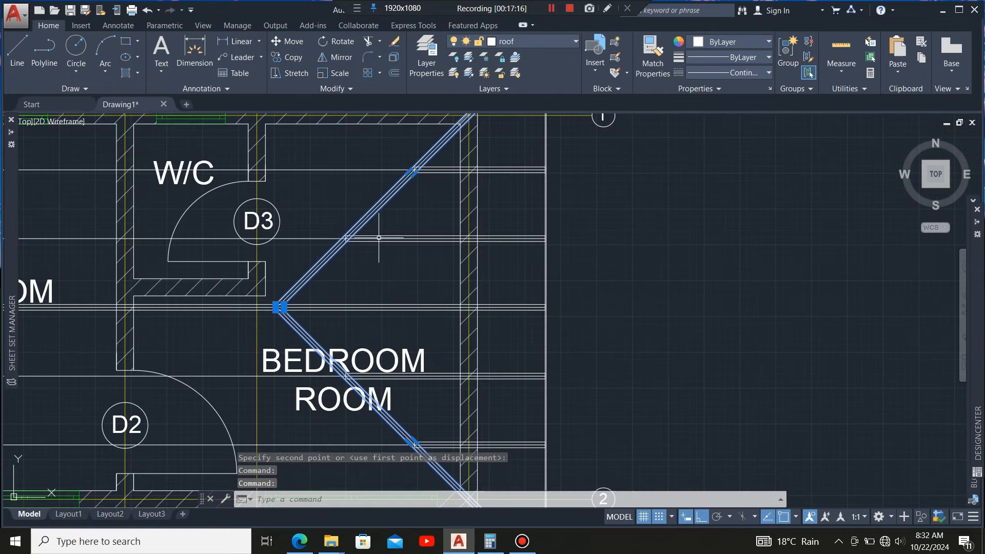
pyautogui.click(368, 41)
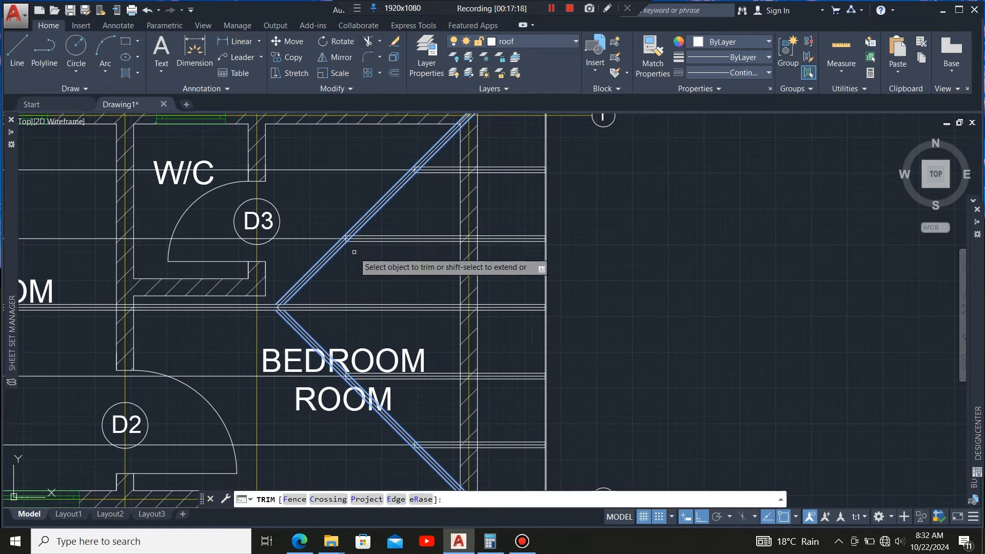
pyautogui.scroll(5, 359, 241)
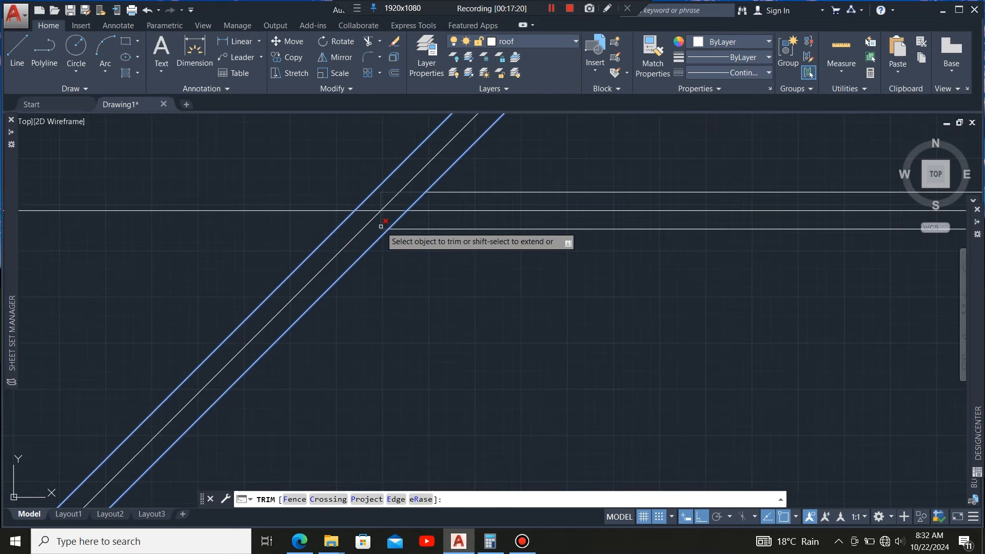
pyautogui.click(381, 227)
pyautogui.scroll(-3, 334, 303)
pyautogui.scroll(3, 431, 170)
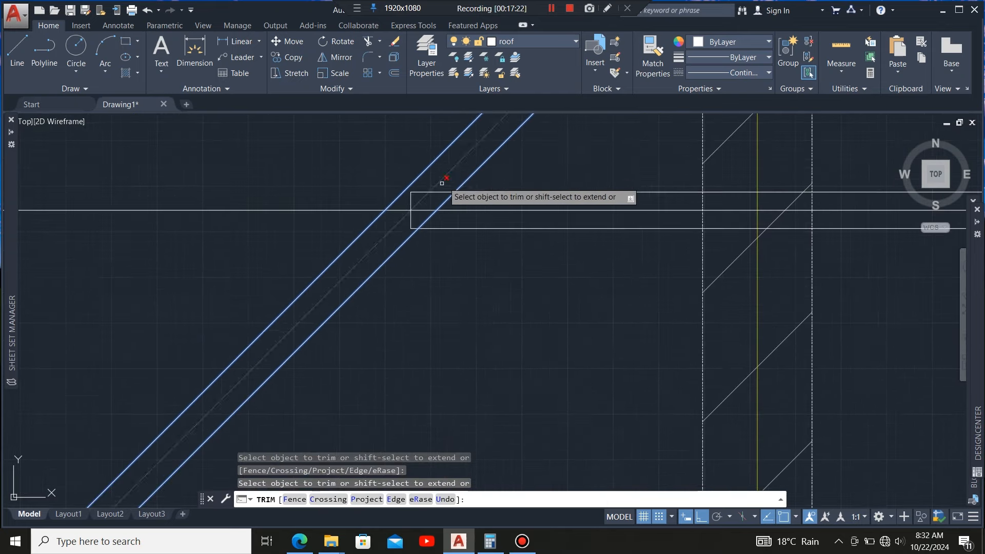
pyautogui.scroll(2, 441, 185)
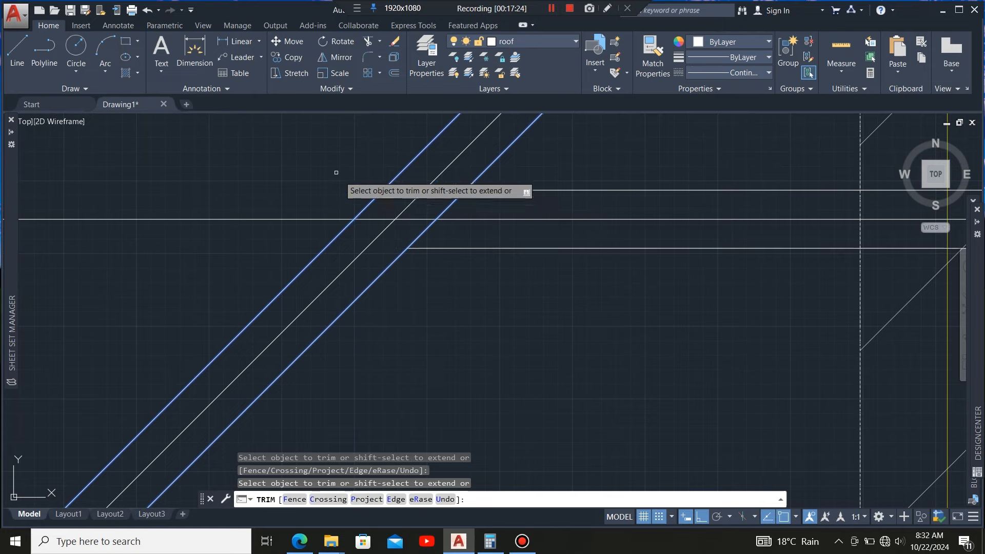
# - Trim the ends of the two bedroom rafters toward grid 2 at the lower hip outline, and end the Trim command
pyautogui.scroll(-5, 393, 205)
pyautogui.scroll(5, 395, 217)
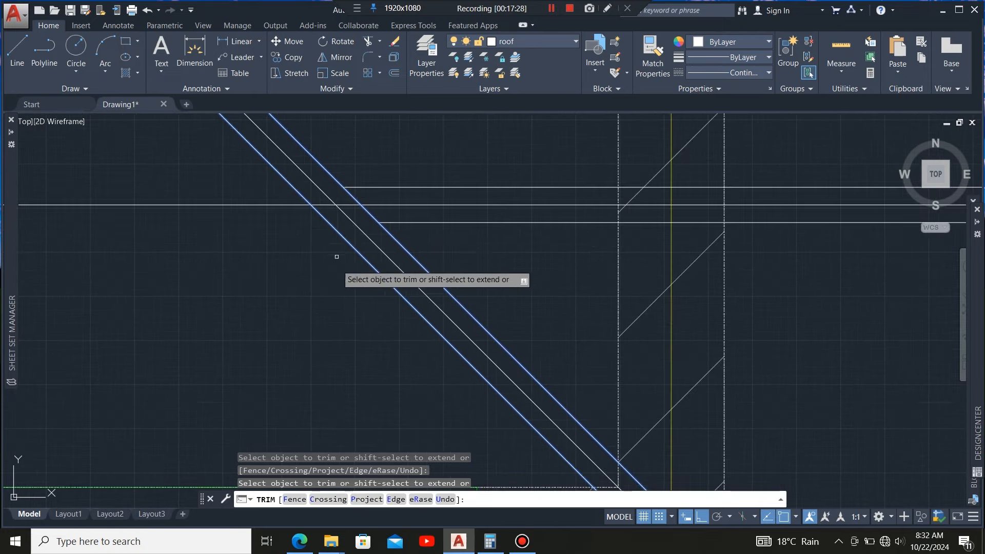
pyautogui.scroll(-3, 354, 308)
pyautogui.scroll(2, 267, 205)
pyautogui.scroll(2, 257, 182)
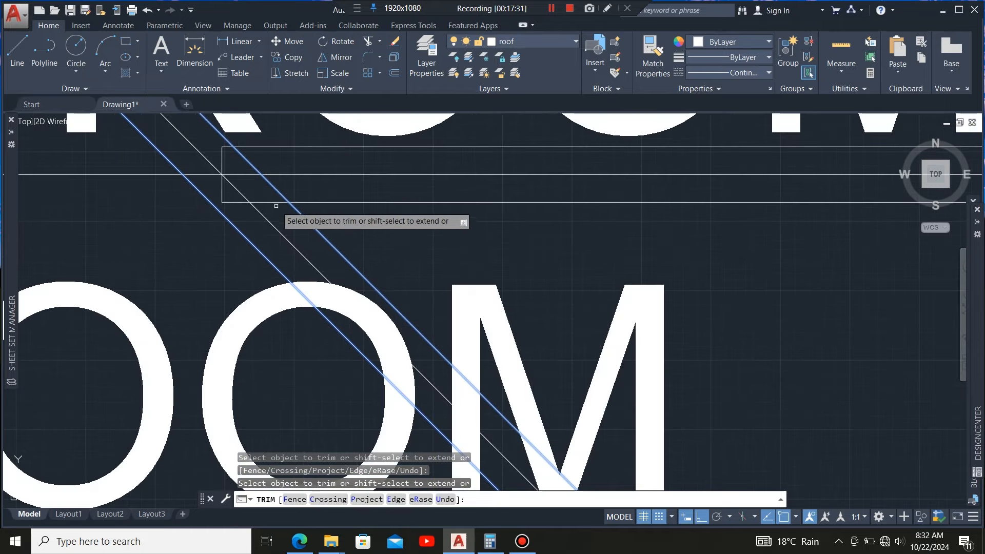
pyautogui.scroll(-6, 334, 215)
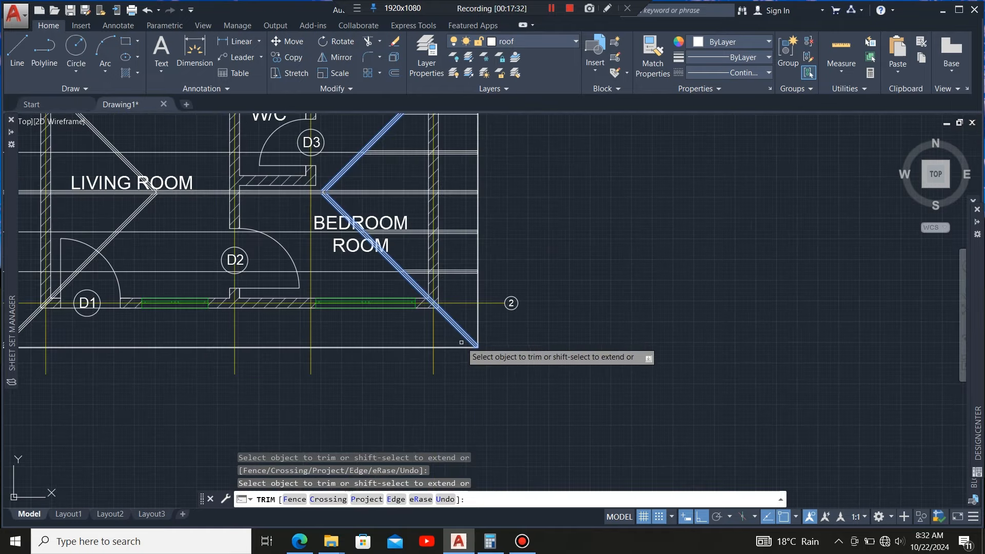
pyautogui.scroll(-3, 455, 255)
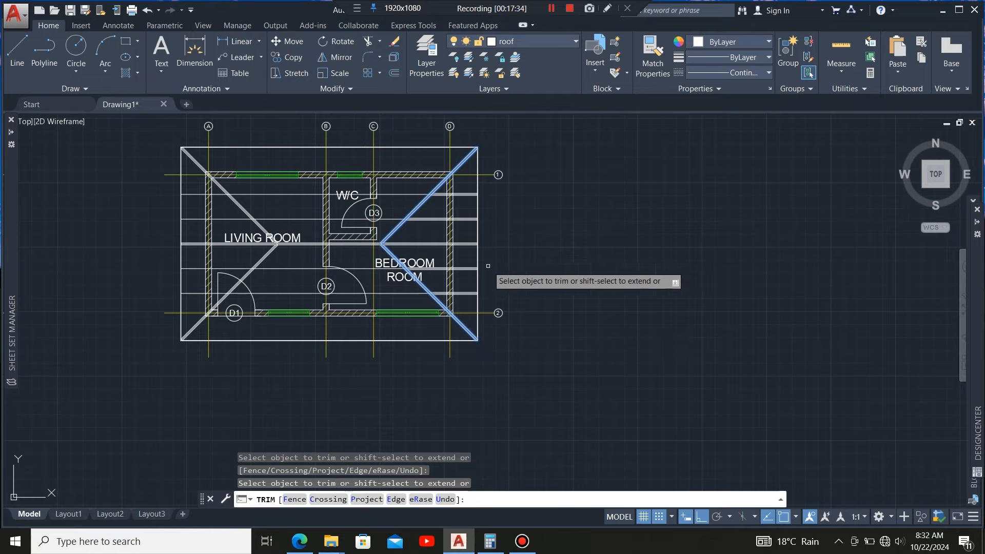
pyautogui.scroll(2, 488, 202)
pyautogui.press('Escape')
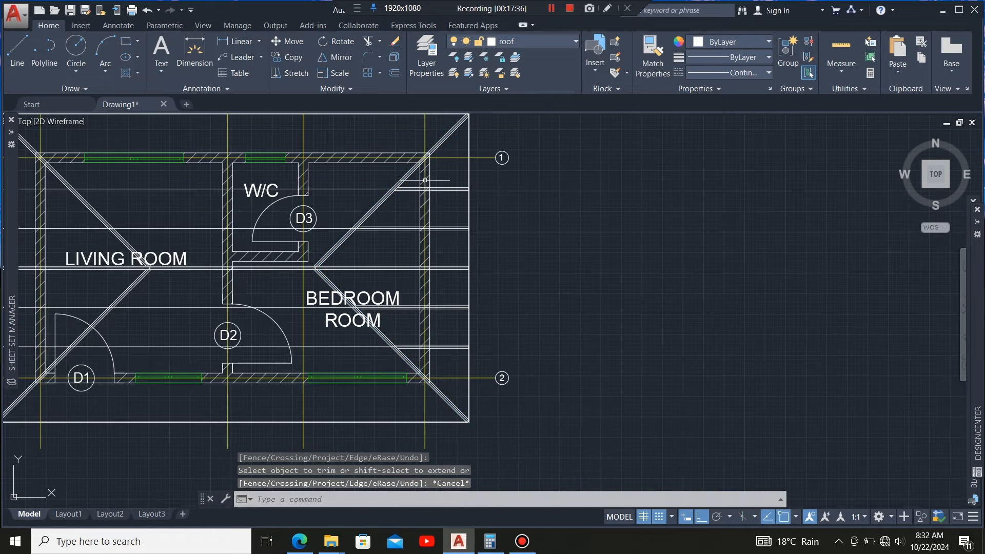
# - Examine the trimmed rafter ends along the upper bedroom hip and the rafter layout across the roof plan
pyautogui.scroll(5, 425, 180)
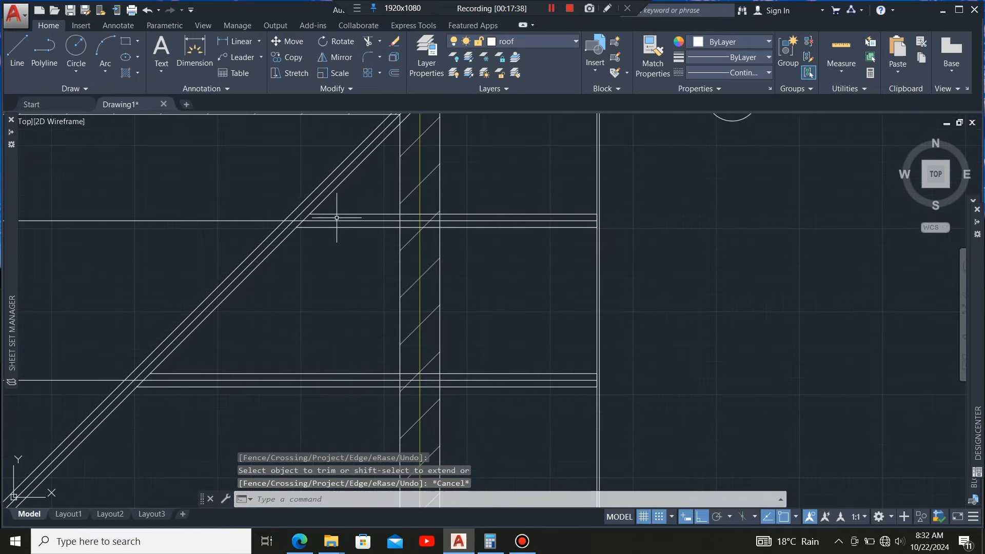
pyautogui.scroll(-3, 364, 255)
pyautogui.scroll(2, 373, 220)
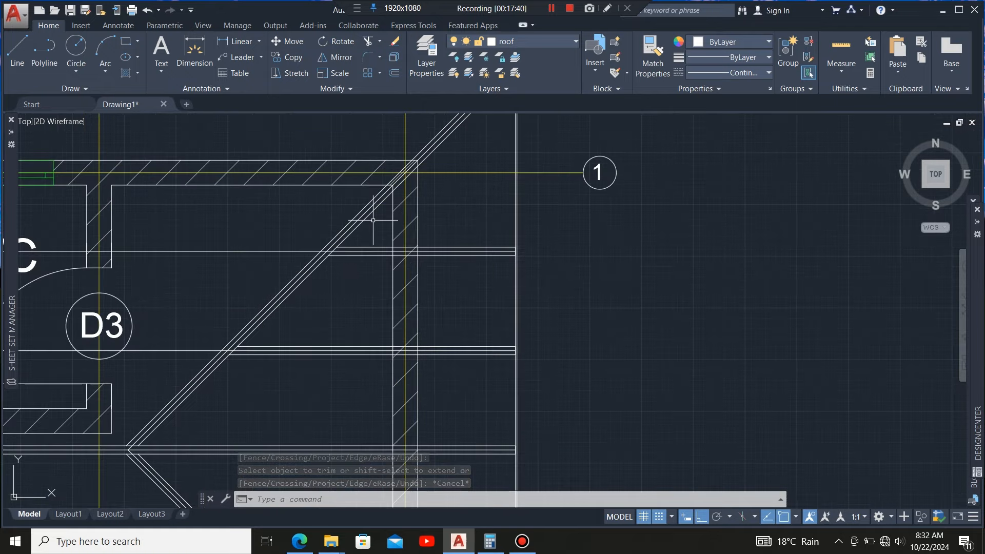
pyautogui.scroll(2, 347, 239)
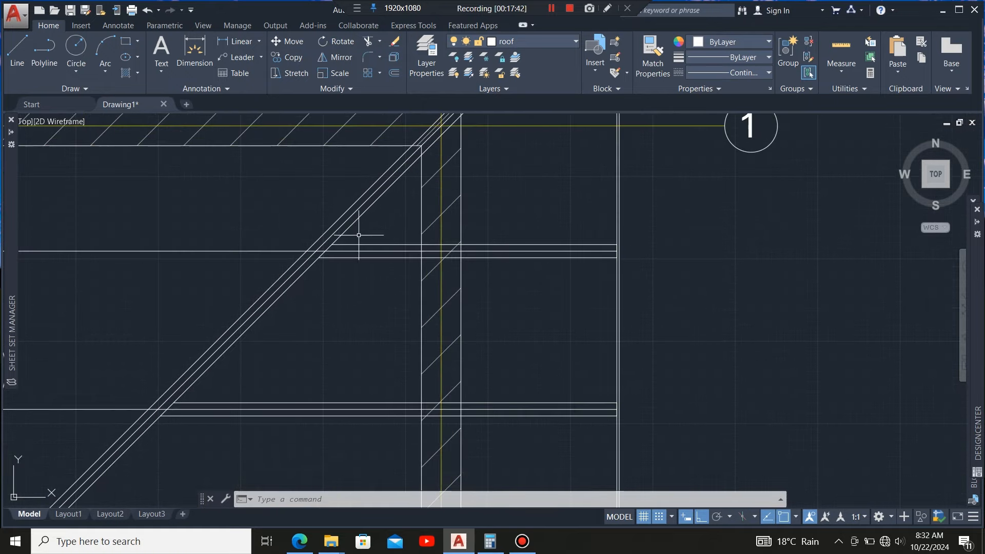
pyautogui.scroll(-2, 336, 249)
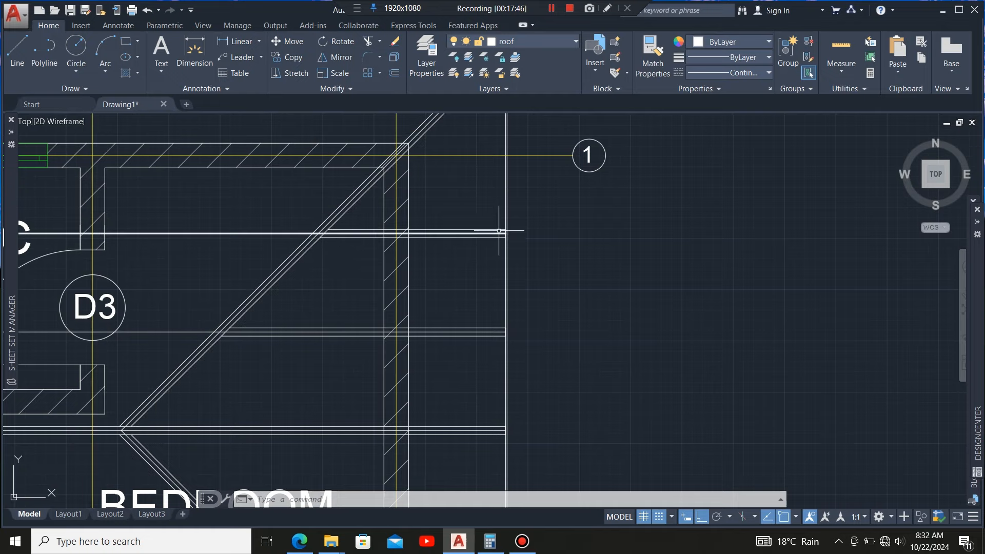
pyautogui.scroll(-5, 482, 246)
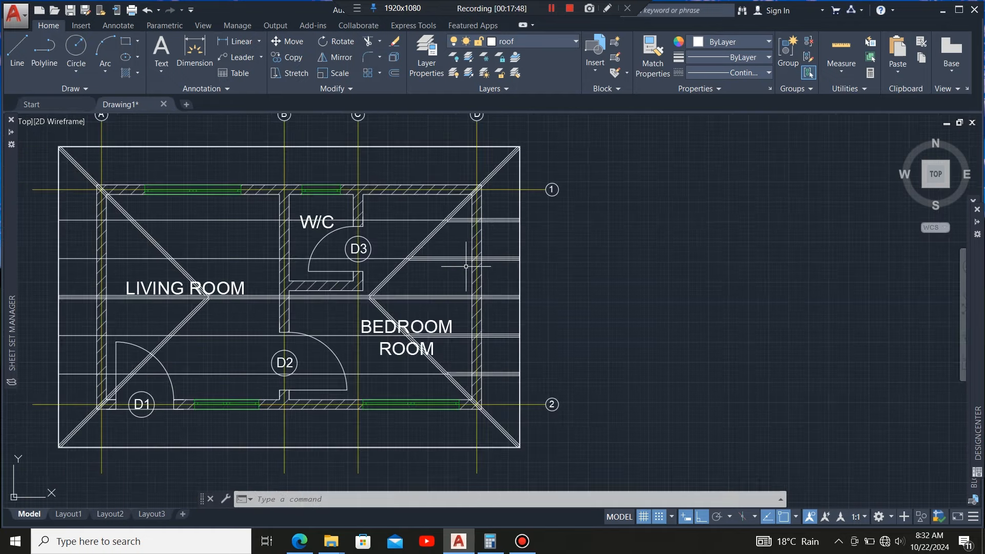
pyautogui.scroll(5, 448, 230)
pyautogui.scroll(-3, 400, 226)
pyautogui.scroll(4, 395, 237)
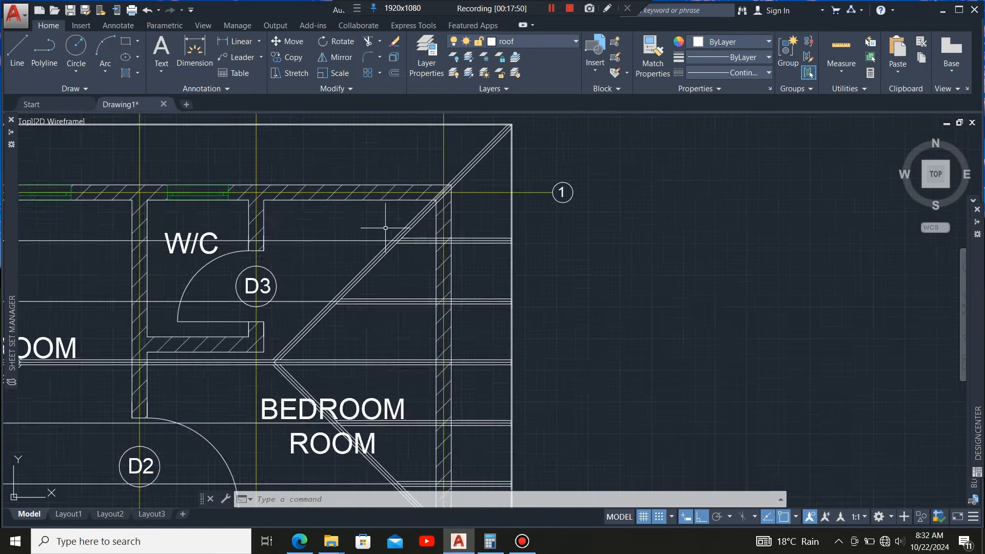
pyautogui.scroll(-4, 418, 254)
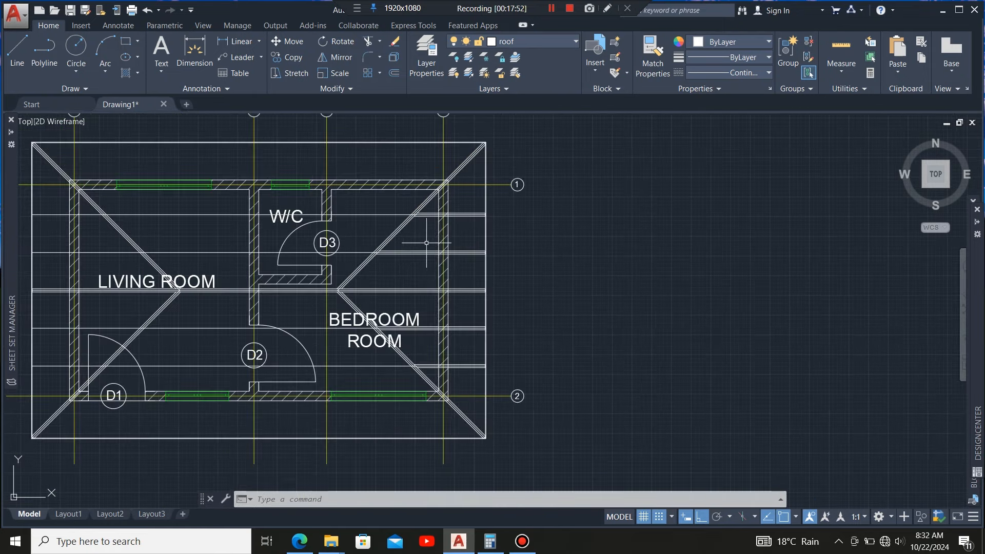
pyautogui.scroll(2, 408, 255)
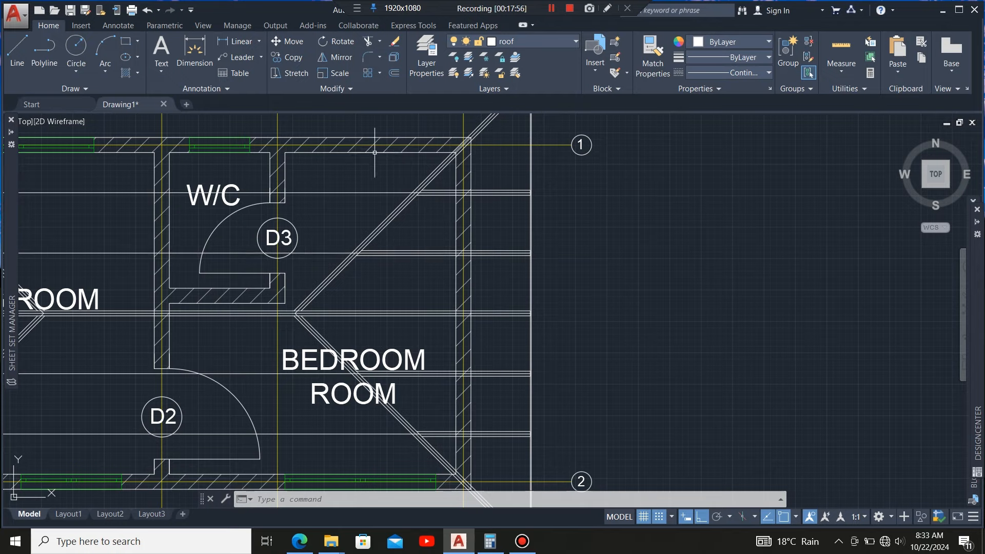
pyautogui.scroll(-5, 391, 167)
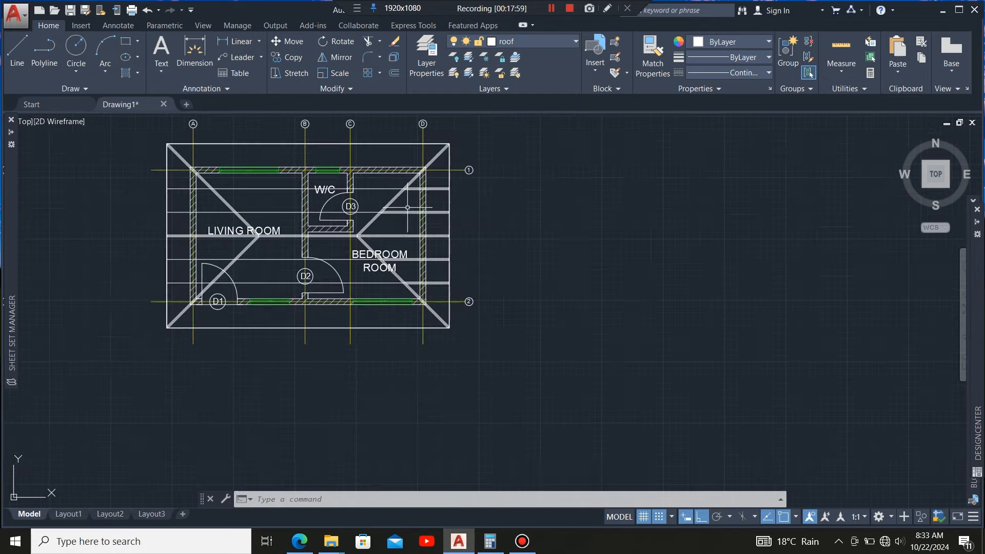
# - Mirror the four trimmed bedroom rafters across the centerline of the upper bedroom hip, from the ridge end to the outer roof corner, keeping the originals
pyautogui.scroll(7, 416, 189)
pyautogui.scroll(4, 417, 203)
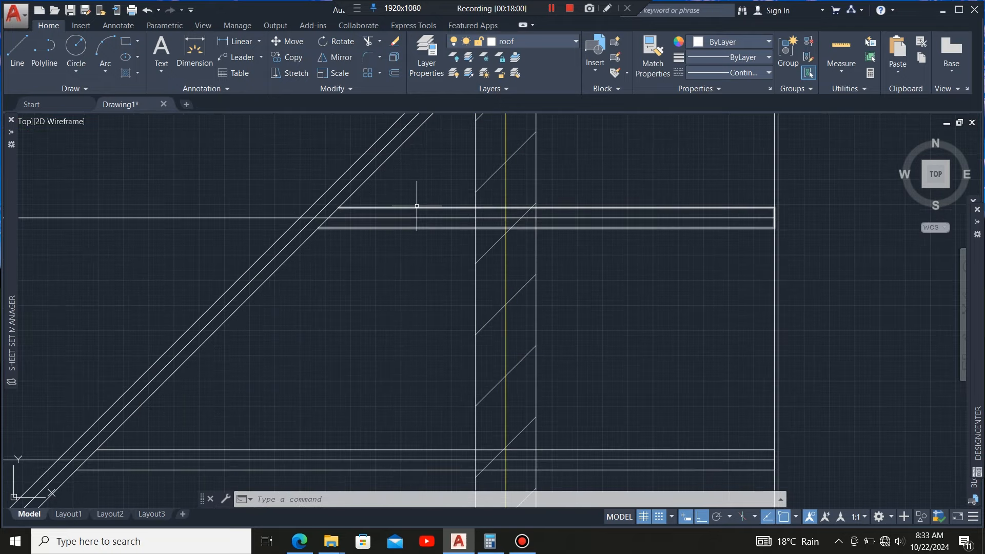
pyautogui.click(417, 208)
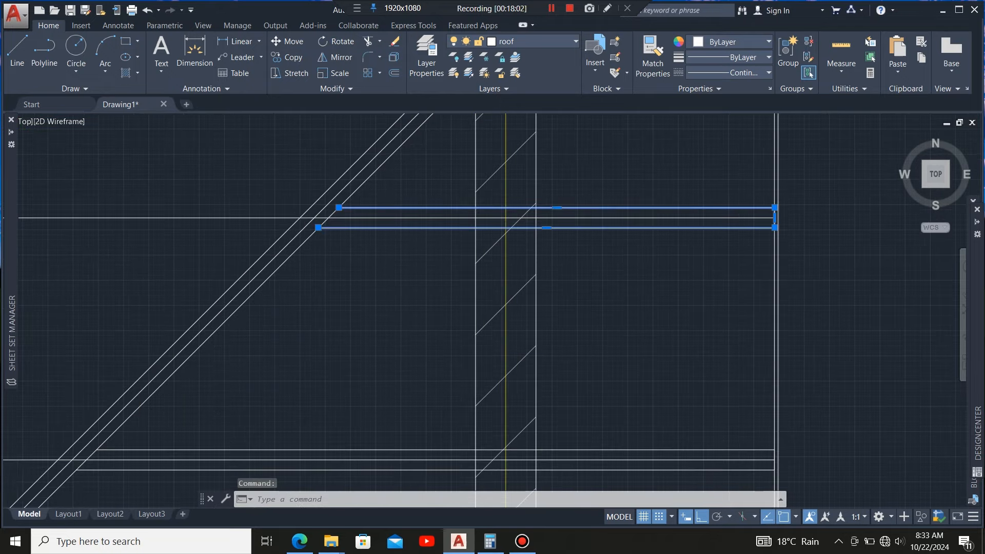
pyautogui.scroll(-4, 407, 314)
pyautogui.scroll(5, 407, 308)
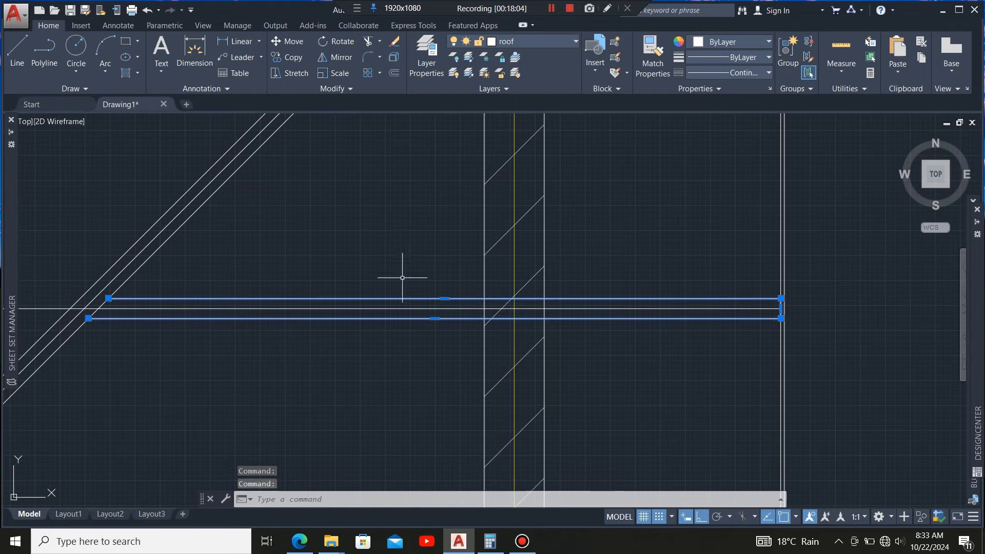
pyautogui.scroll(-5, 408, 204)
pyautogui.scroll(4, 414, 351)
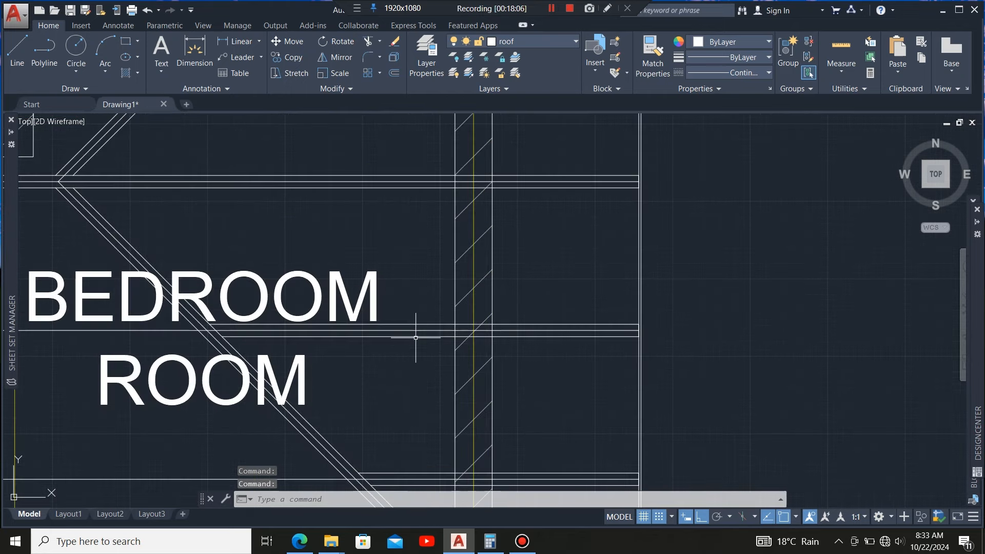
pyautogui.click(416, 331)
pyautogui.scroll(-4, 407, 298)
pyautogui.scroll(4, 409, 332)
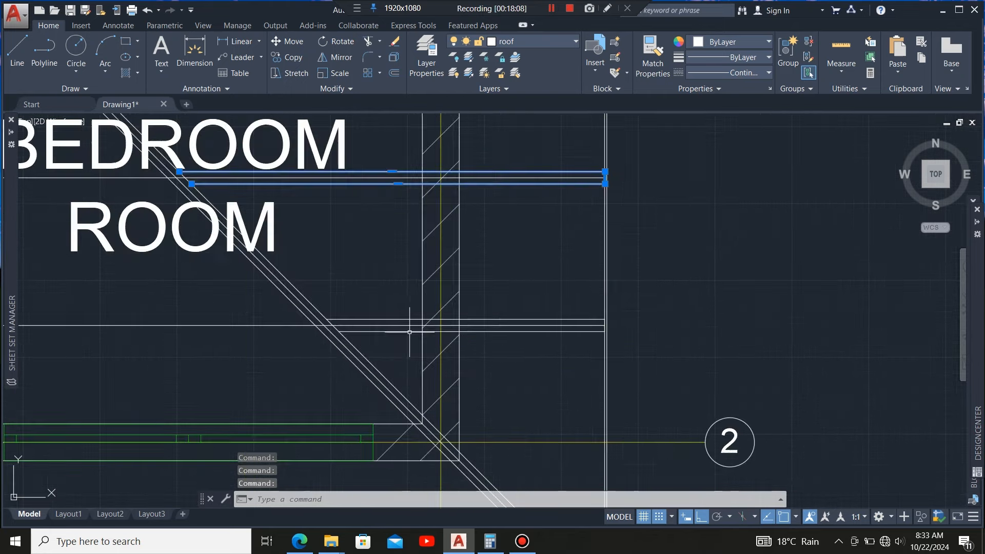
pyautogui.click(393, 326)
pyautogui.scroll(-7, 396, 334)
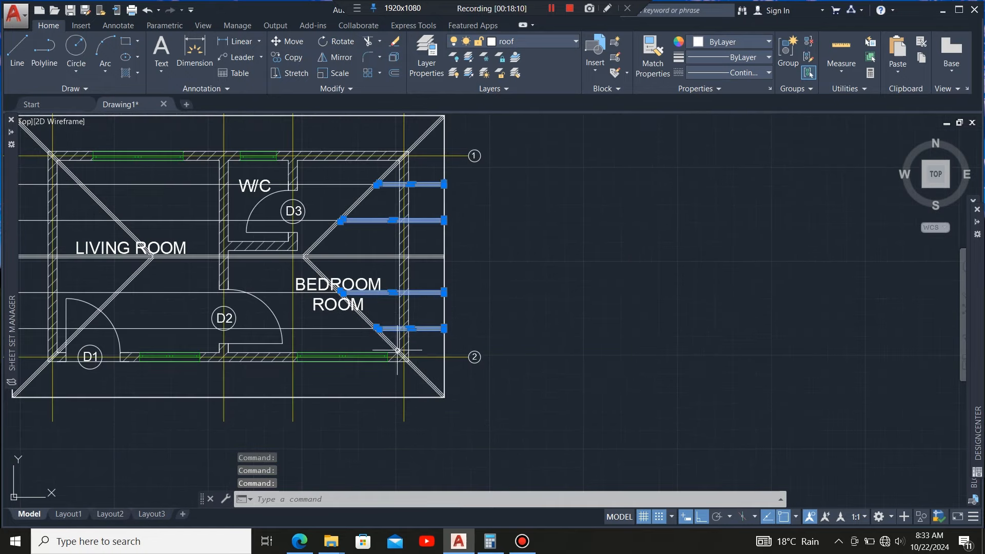
pyautogui.scroll(2, 378, 261)
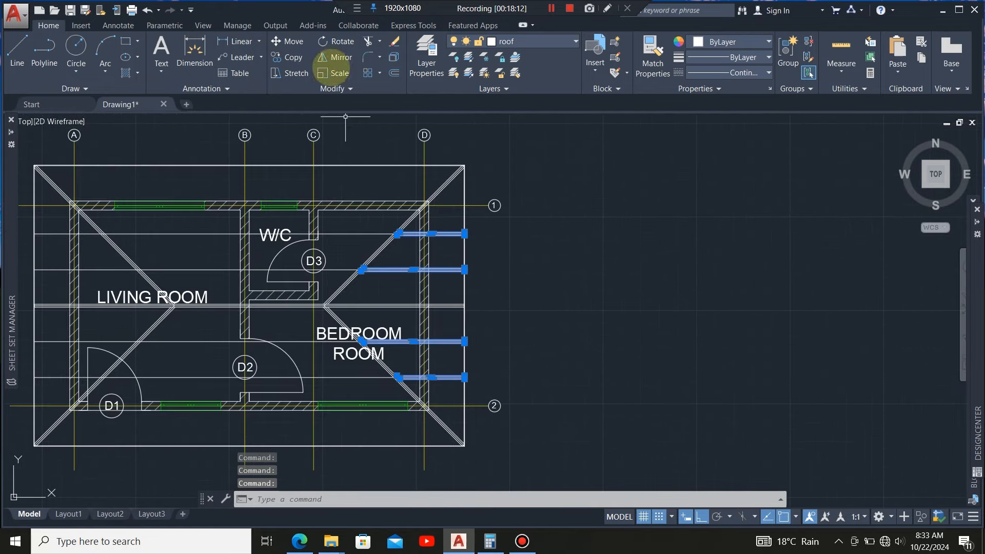
pyautogui.click(339, 56)
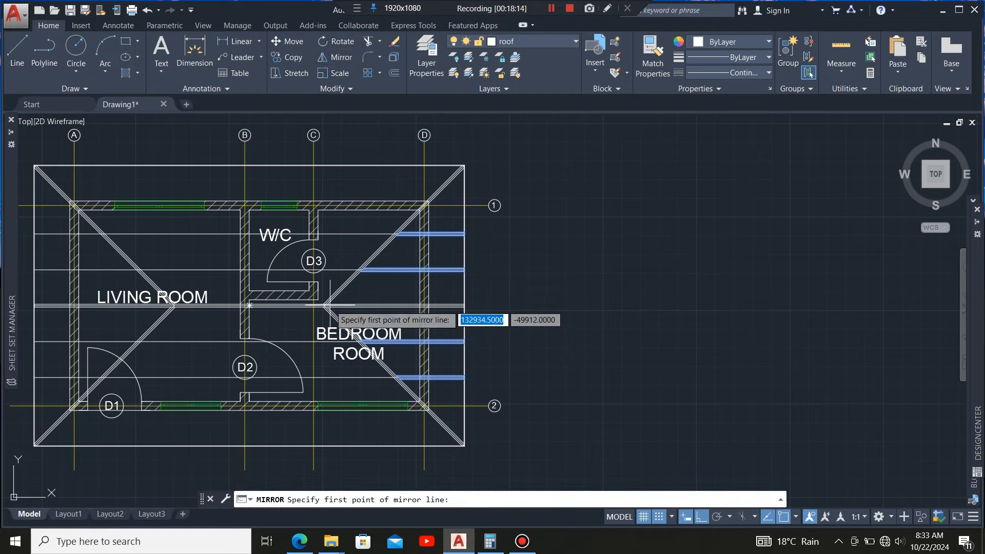
pyautogui.scroll(6, 313, 300)
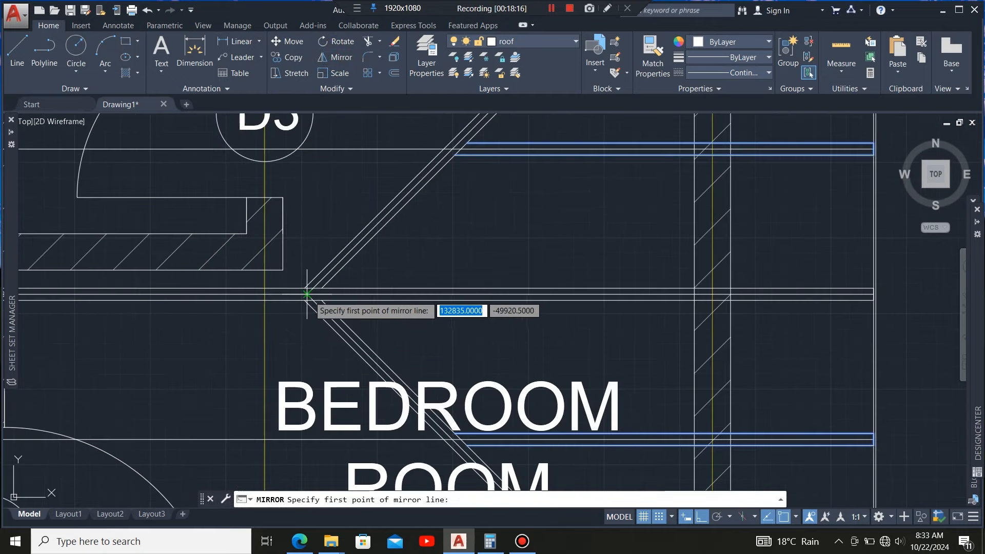
pyautogui.click(307, 294)
pyautogui.scroll(-7, 307, 294)
pyautogui.scroll(7, 441, 165)
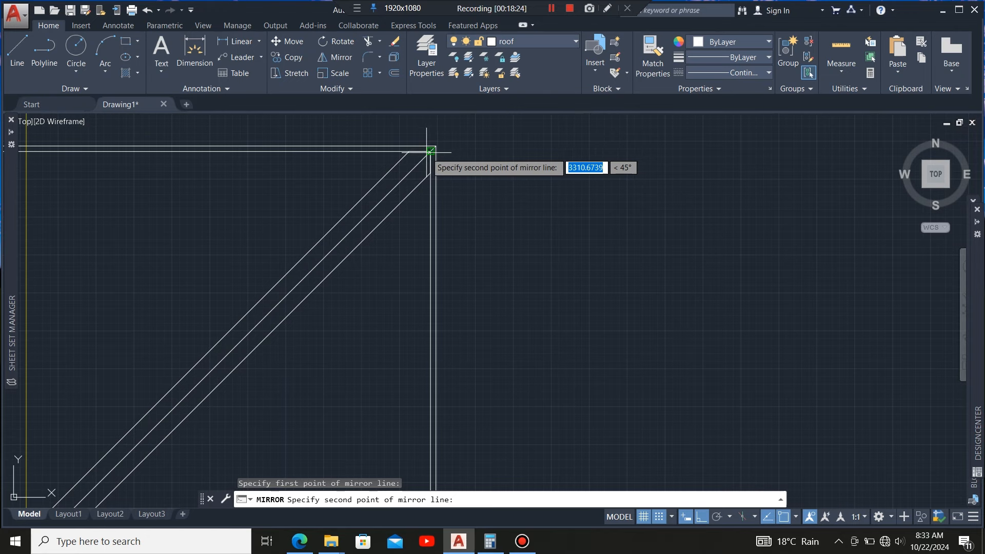
pyautogui.scroll(5, 431, 151)
pyautogui.click(363, 198)
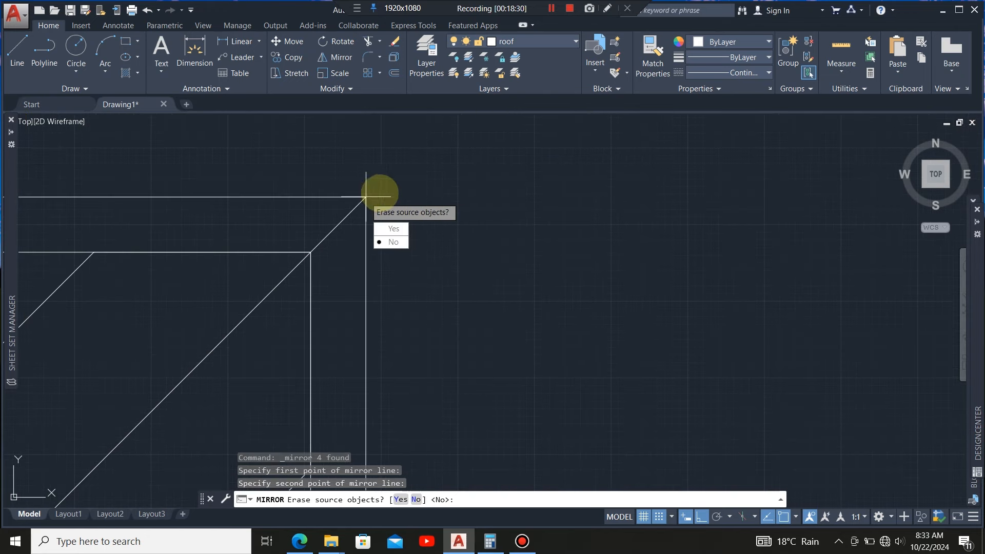
pyautogui.scroll(-1, 455, 164)
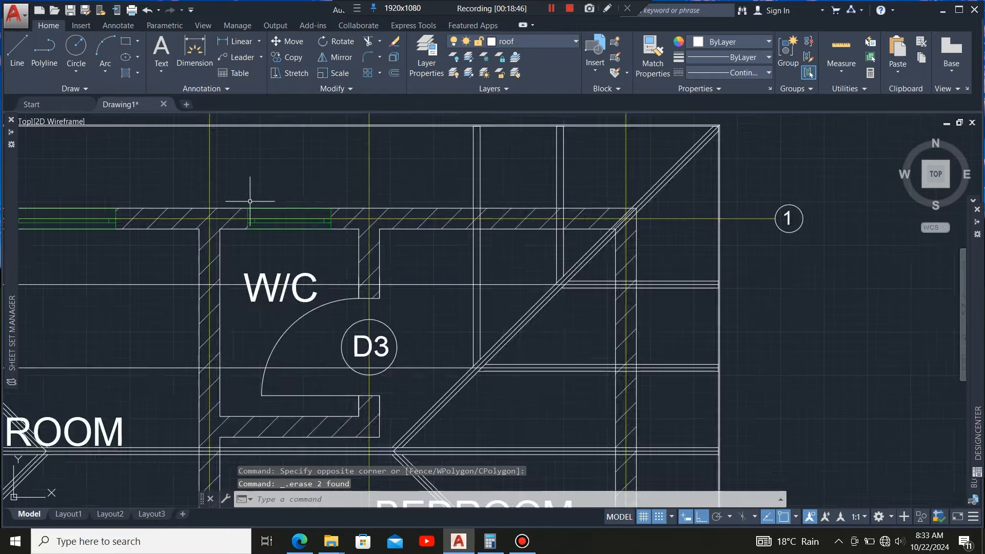
# - Mirror the two trimmed bedroom rafters nearest grid 2 across the lower bedroom hip centerline, from the ridge end to the outer roof corner, keeping the originals
pyautogui.scroll(-5, 257, 203)
pyautogui.scroll(5, 308, 222)
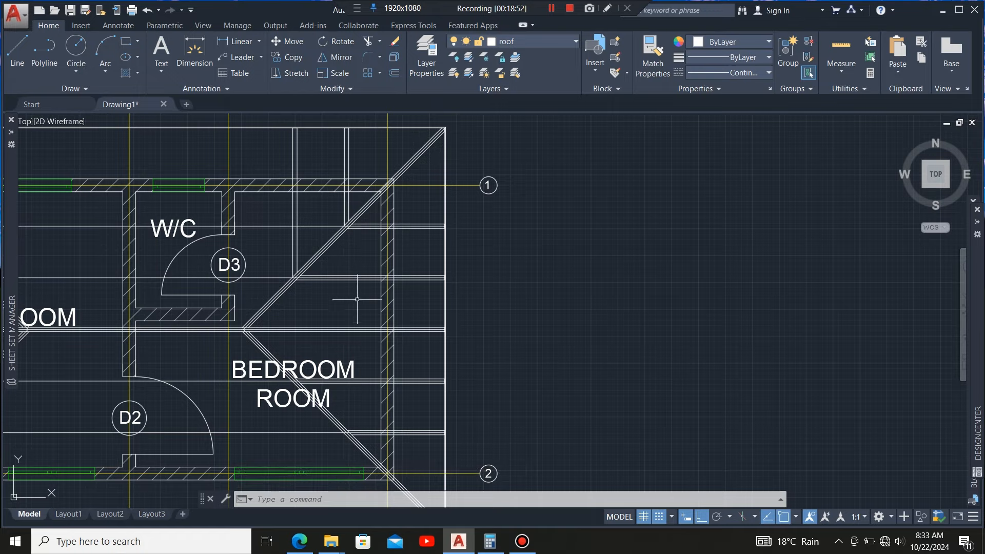
pyautogui.scroll(-4, 314, 144)
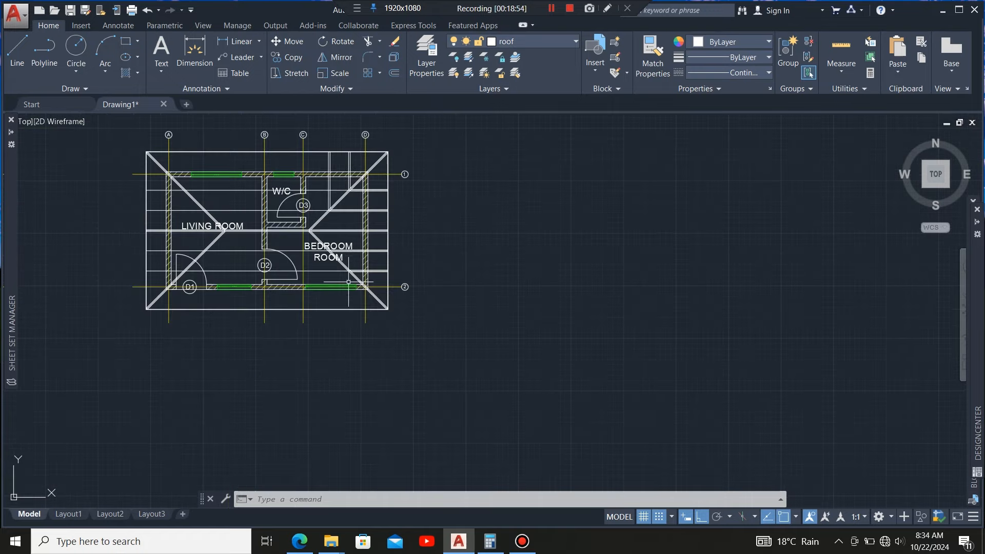
pyautogui.scroll(4, 377, 260)
pyautogui.scroll(4, 421, 221)
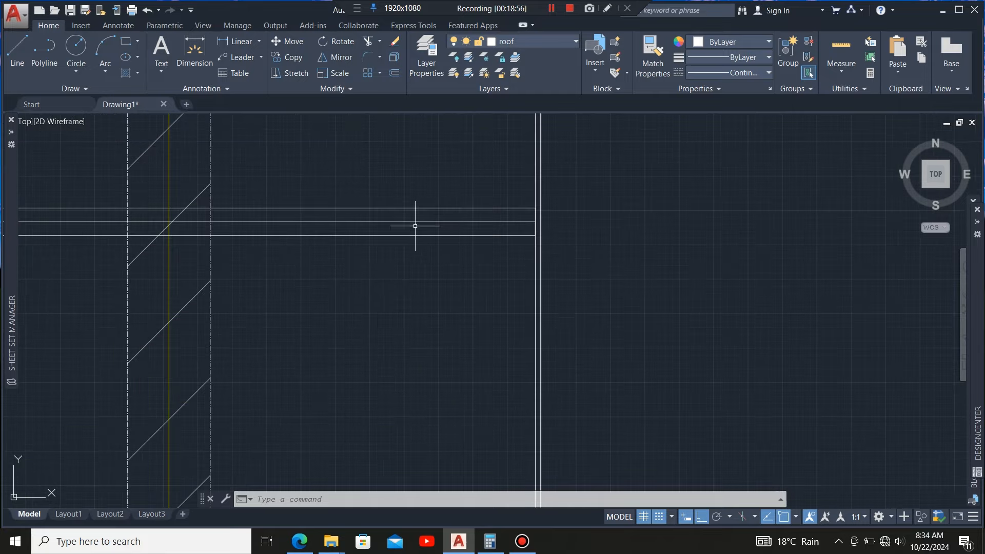
pyautogui.click(493, 229)
pyautogui.click(400, 264)
pyautogui.scroll(-6, 385, 154)
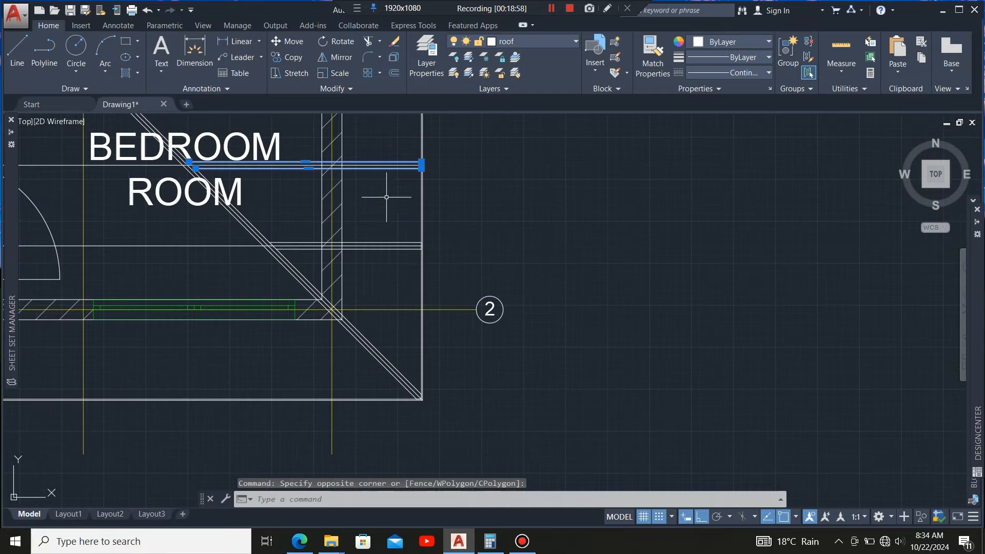
pyautogui.scroll(5, 377, 244)
pyautogui.click(381, 232)
pyautogui.click(369, 275)
pyautogui.scroll(-8, 369, 275)
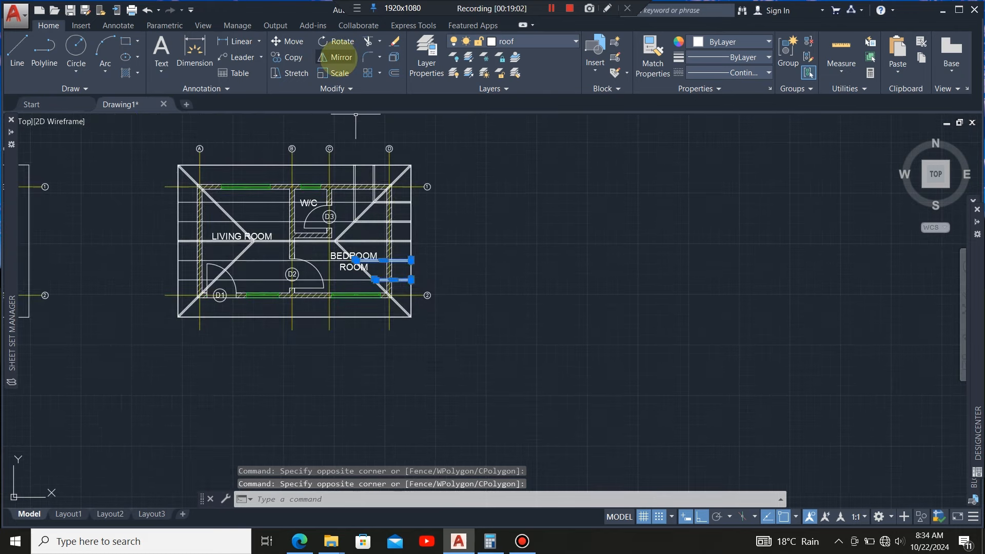
pyautogui.click(341, 57)
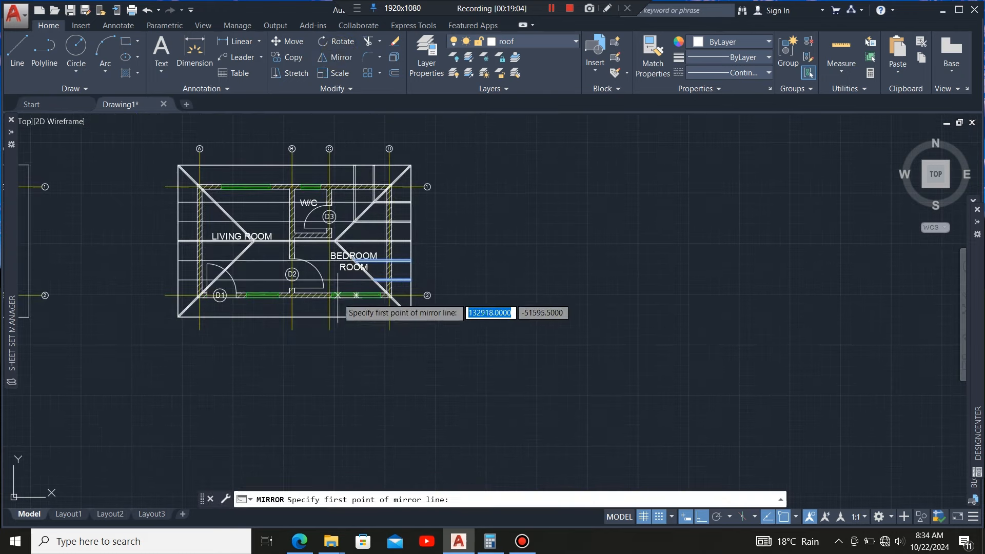
pyautogui.scroll(5, 333, 239)
pyautogui.scroll(4, 333, 234)
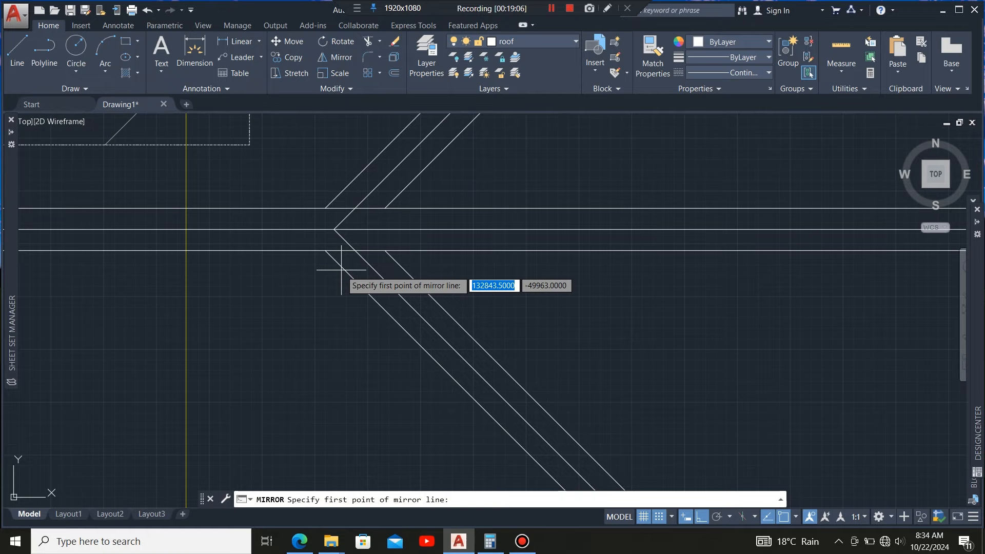
pyautogui.click(335, 229)
pyautogui.scroll(-4, 308, 205)
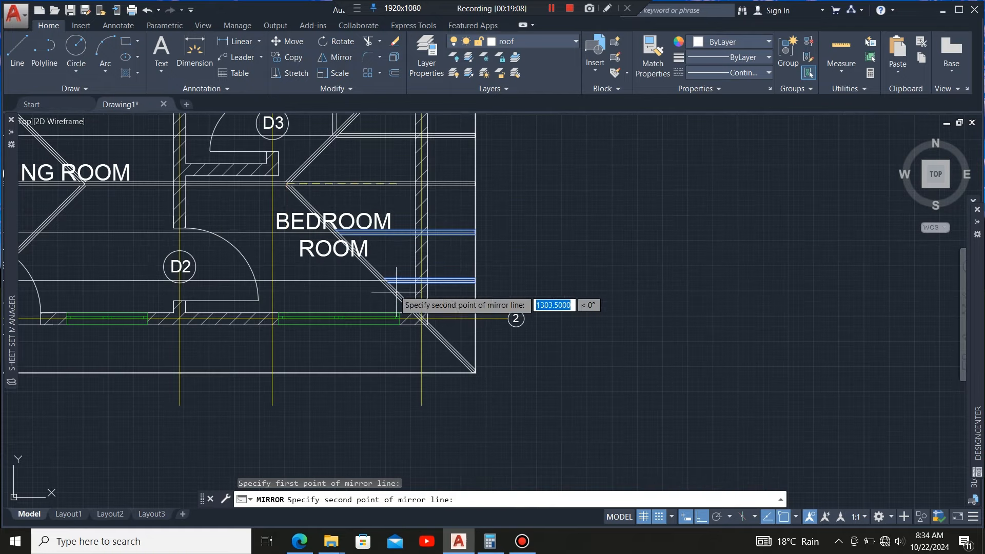
pyautogui.scroll(3, 473, 386)
pyautogui.scroll(3, 465, 369)
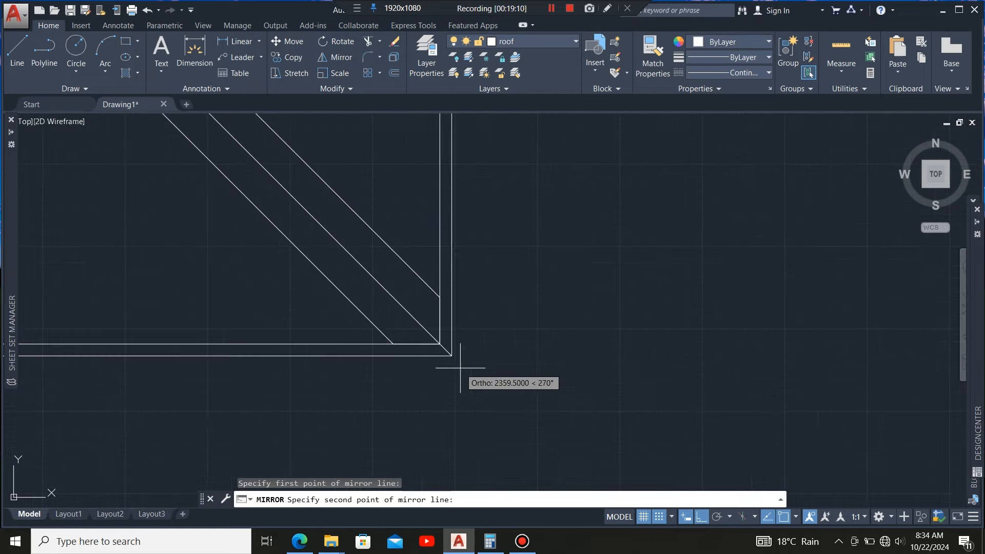
pyautogui.click(451, 355)
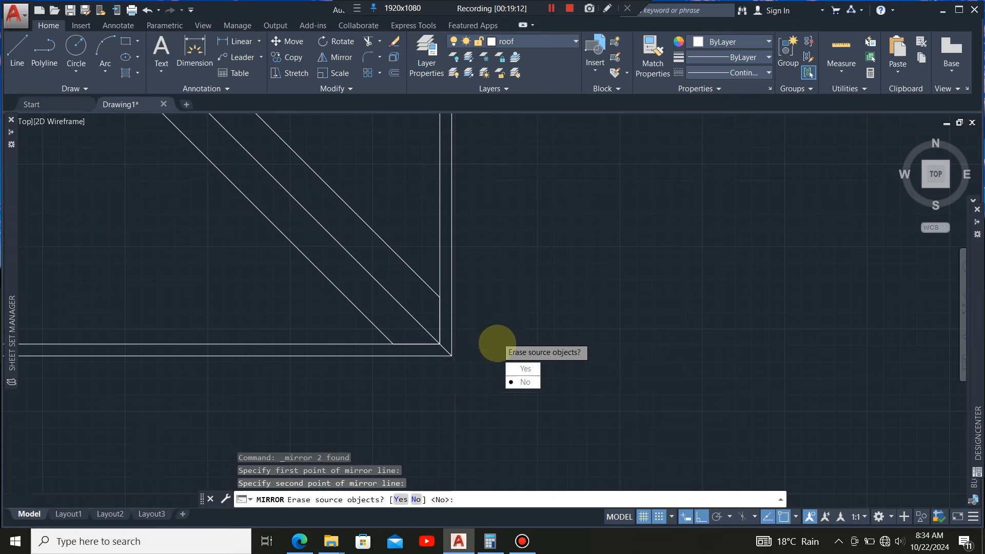
pyautogui.scroll(-4, 495, 341)
pyautogui.click(524, 388)
pyautogui.scroll(-4, 445, 362)
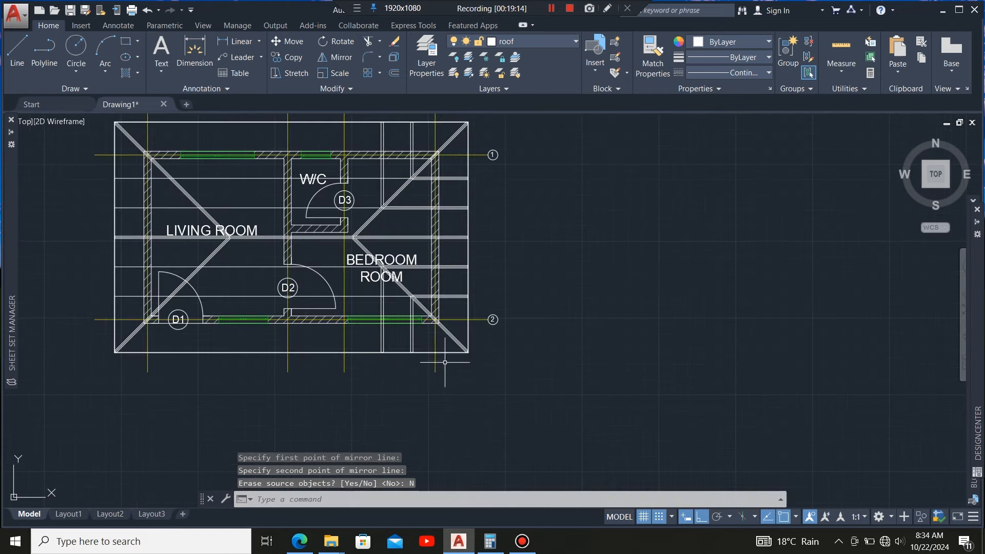
pyautogui.scroll(4, 423, 311)
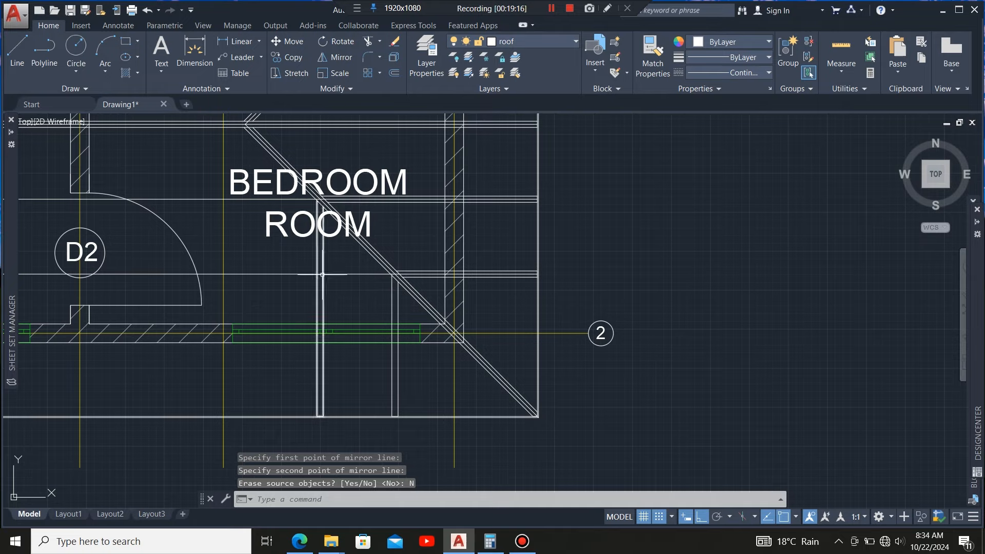
pyautogui.scroll(-4, 349, 322)
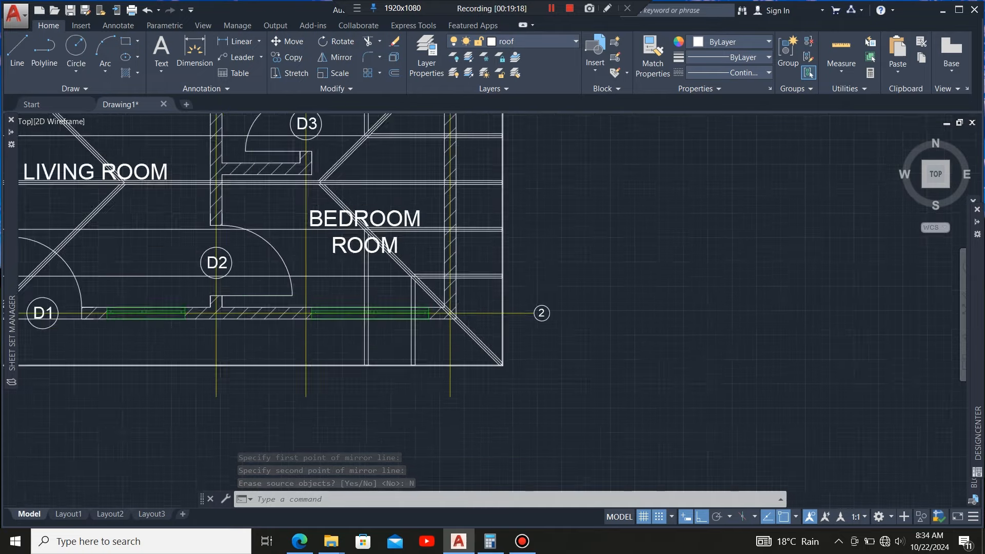
pyautogui.scroll(3, 420, 223)
pyautogui.scroll(-1, 420, 224)
pyautogui.scroll(-2, 421, 223)
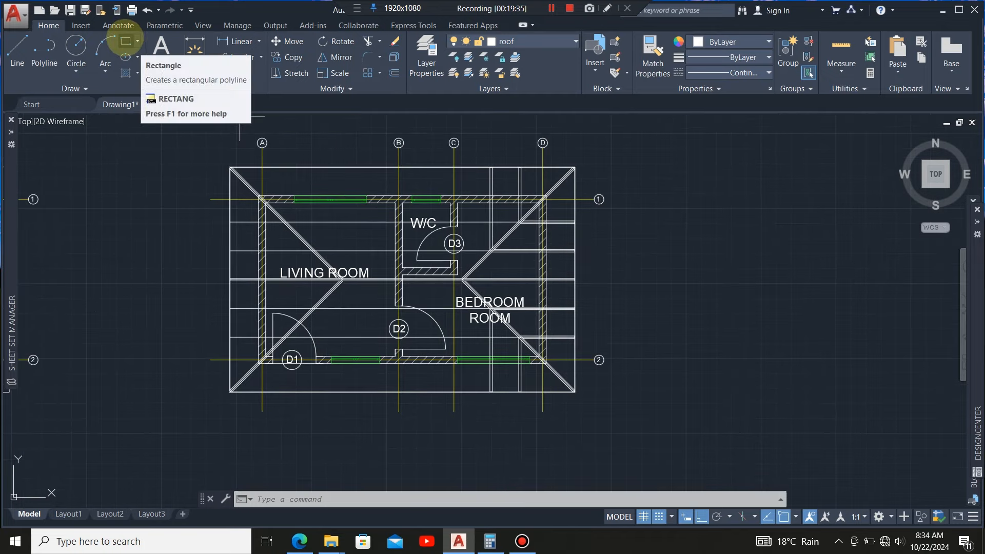
# - Draw a 50 by 50 rectangle in the open area above the LIVING ROOM label, between the two upper rafter centerlines
pyautogui.click(126, 41)
pyautogui.scroll(3, 351, 215)
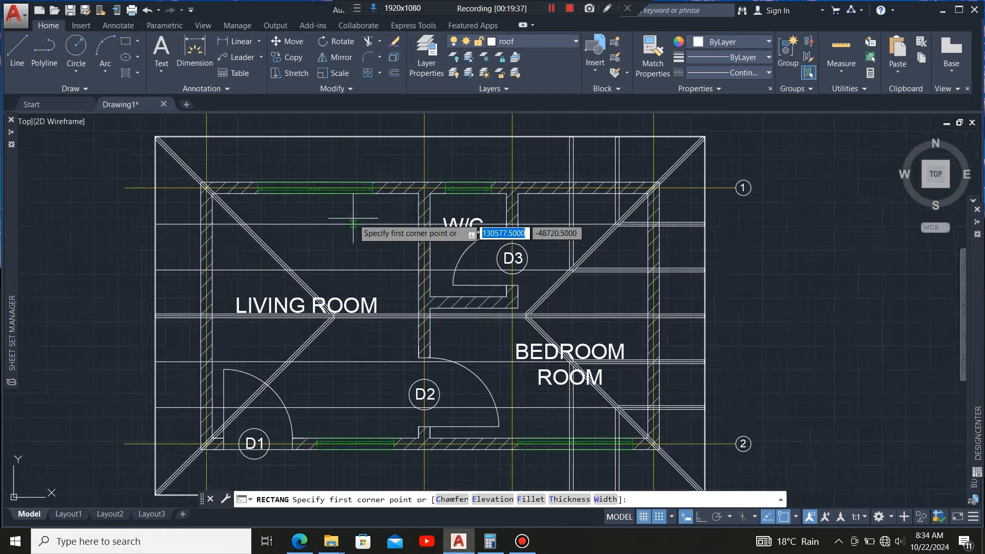
pyautogui.click(318, 242)
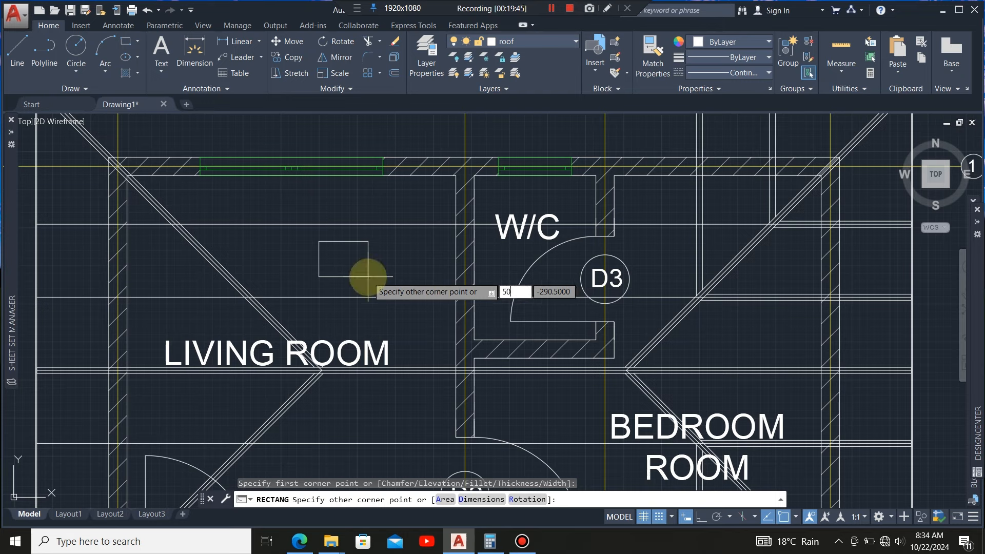
pyautogui.press('Tab')
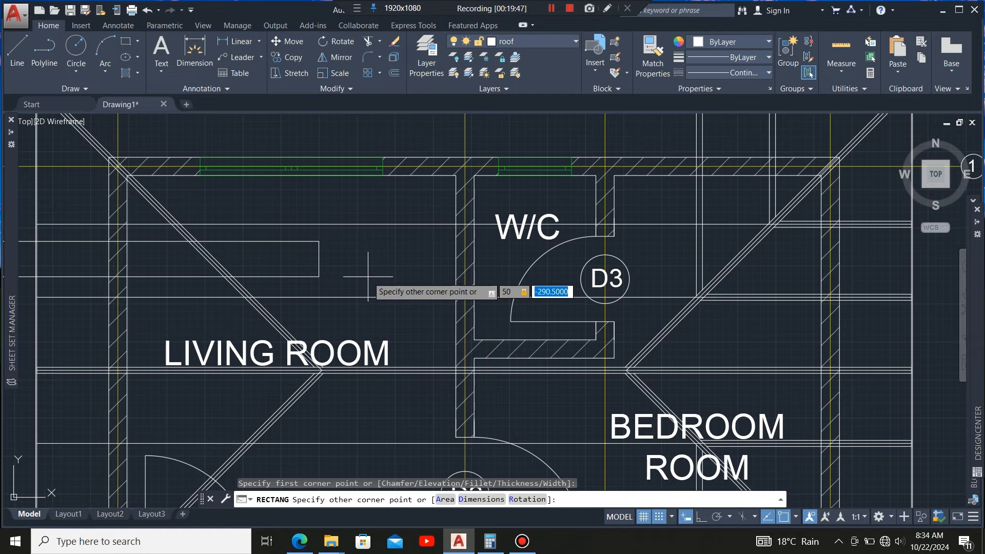
pyautogui.press('Return')
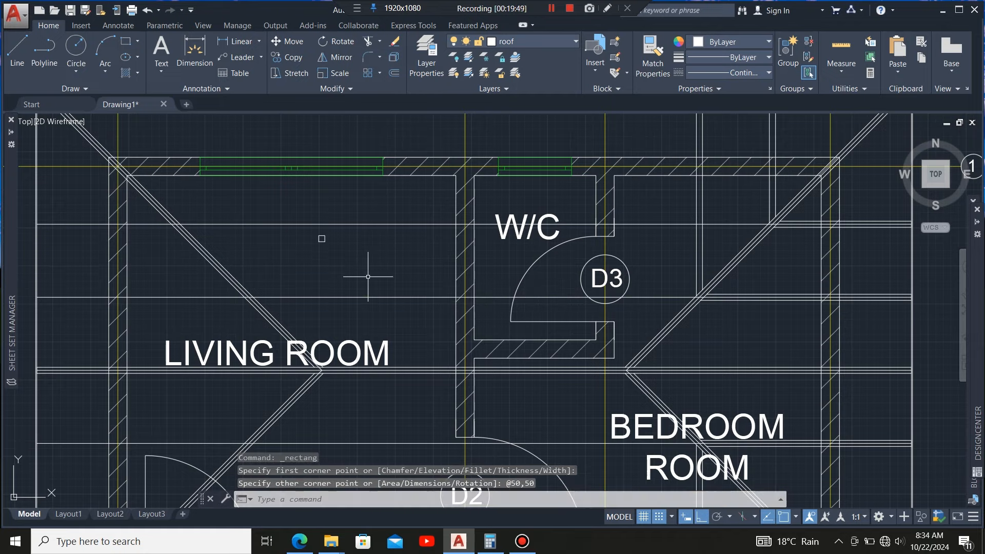
# - Move the 50 by 50 square by its left edge midpoint onto the eave end of the uppermost rafter centerline on the living room side
pyautogui.scroll(8, 315, 241)
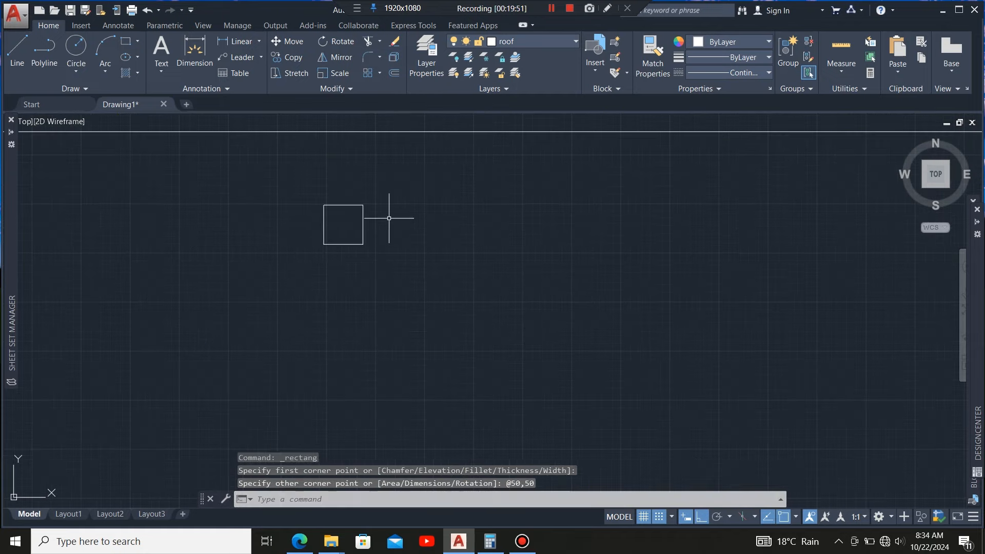
pyautogui.click(389, 218)
pyautogui.click(333, 286)
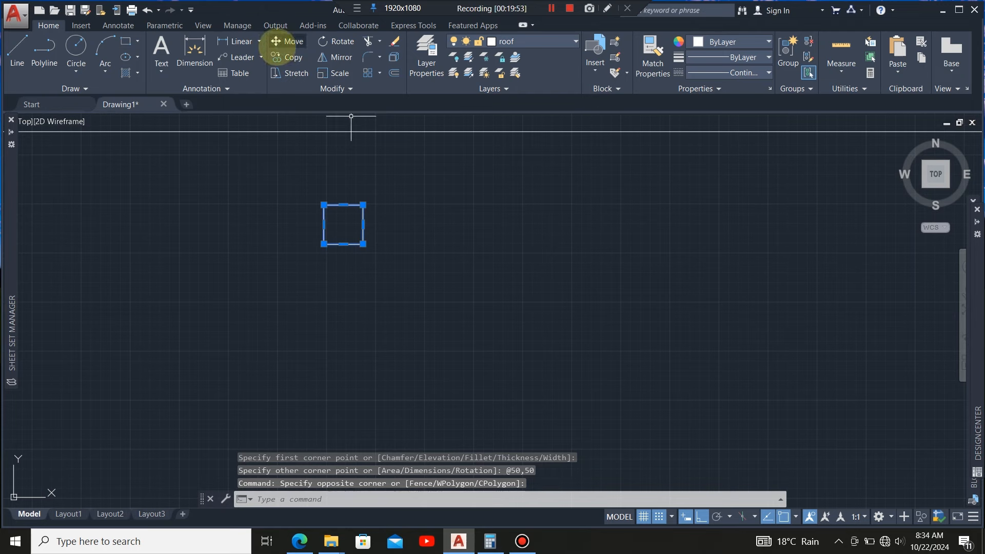
pyautogui.click(287, 40)
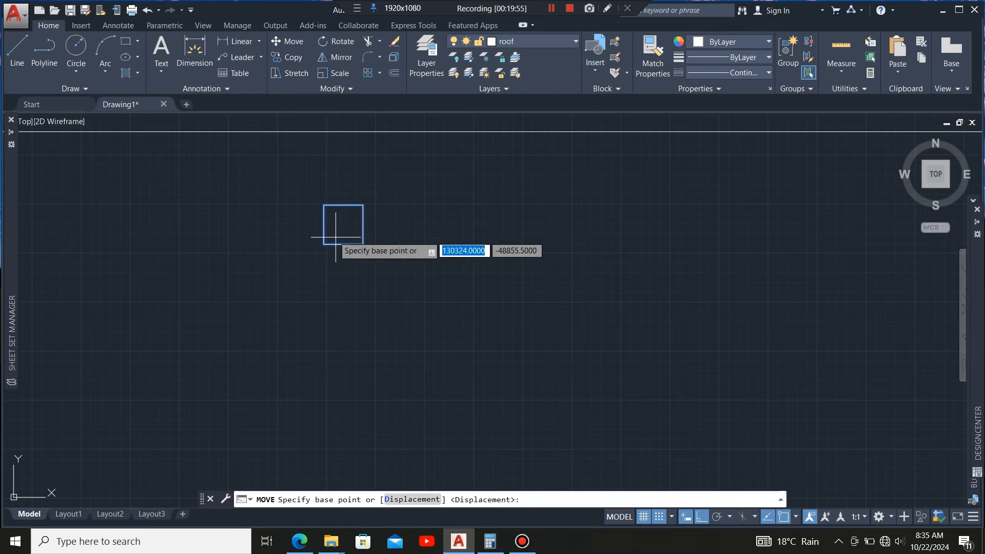
pyautogui.click(324, 224)
pyautogui.scroll(-10, 528, 198)
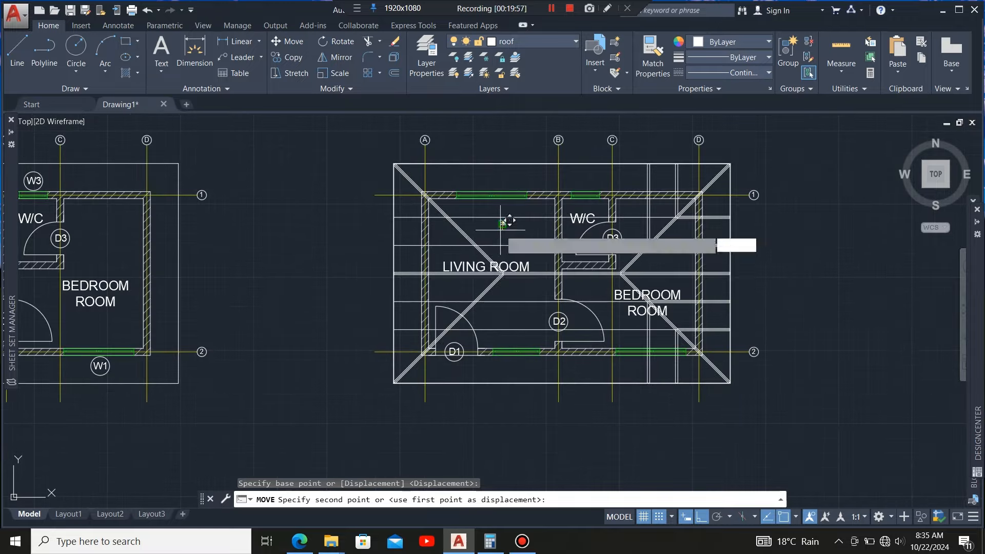
pyautogui.scroll(5, 416, 216)
pyautogui.scroll(5, 363, 238)
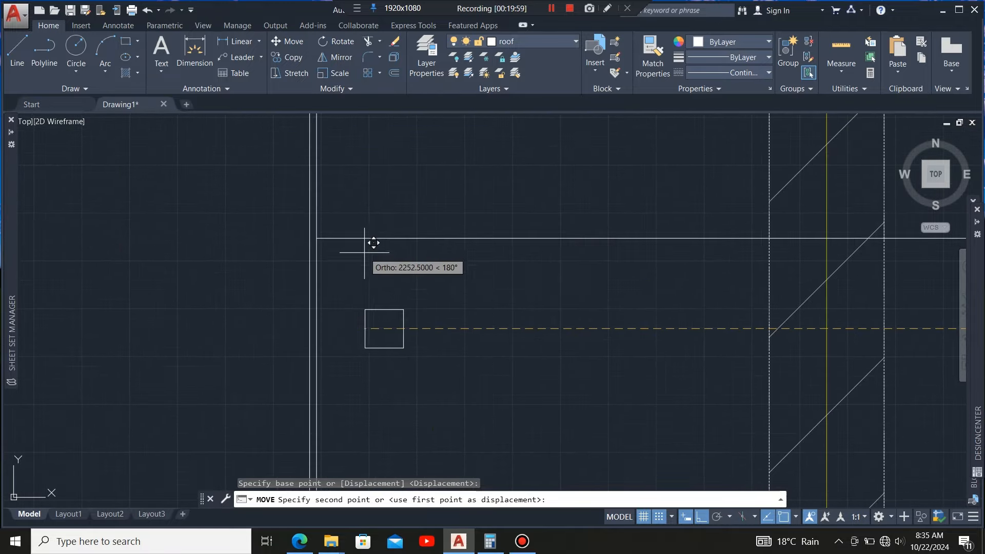
pyautogui.click(317, 239)
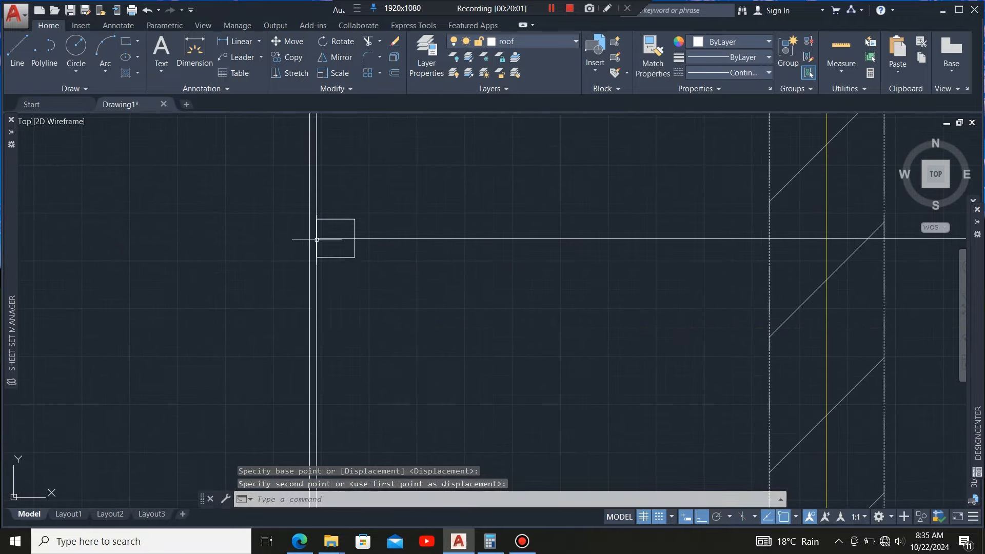
# - Stretch the square's inner edge along the rafter centerline to its intersection with the upper living room hip centerline
pyautogui.click(367, 247)
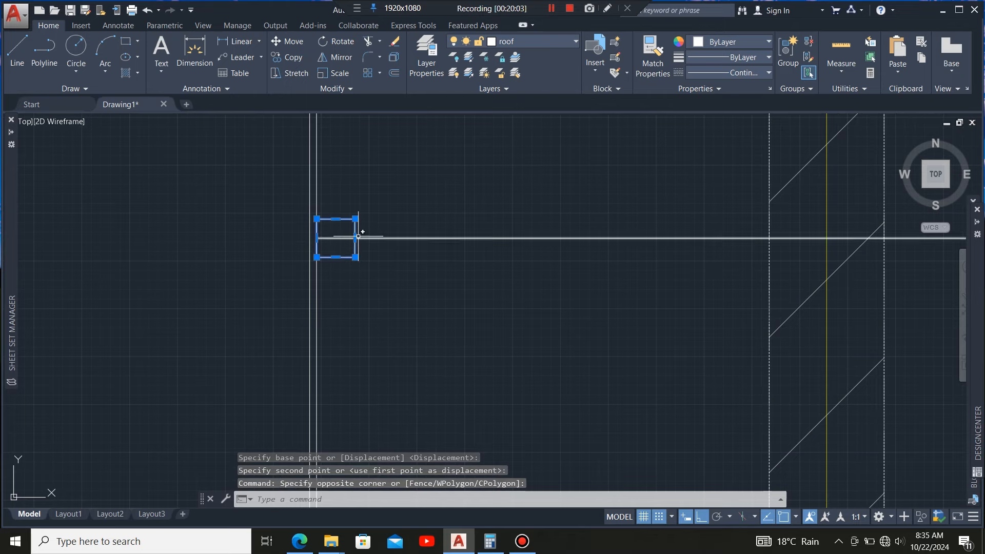
pyautogui.click(355, 238)
pyautogui.scroll(-5, 284, 247)
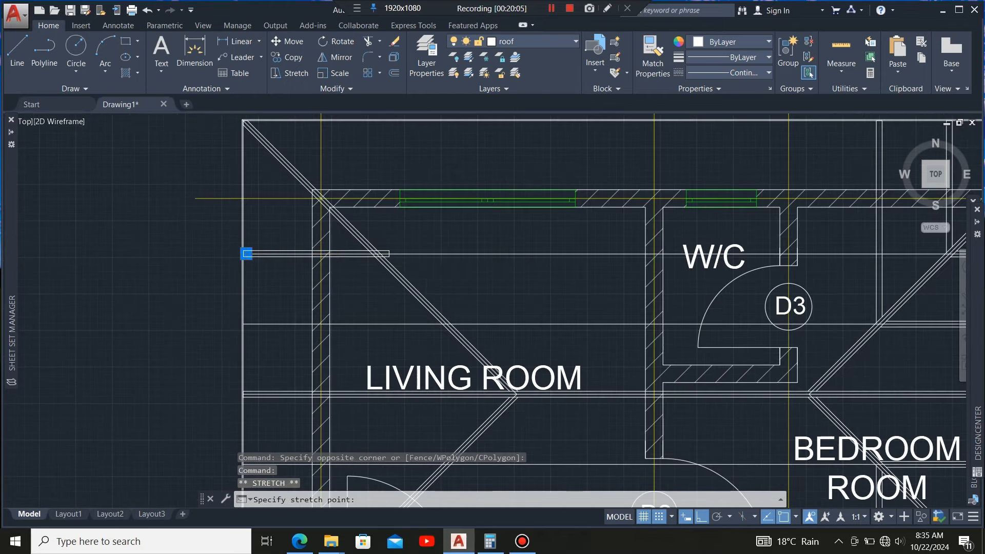
pyautogui.scroll(5, 359, 251)
pyautogui.click(341, 252)
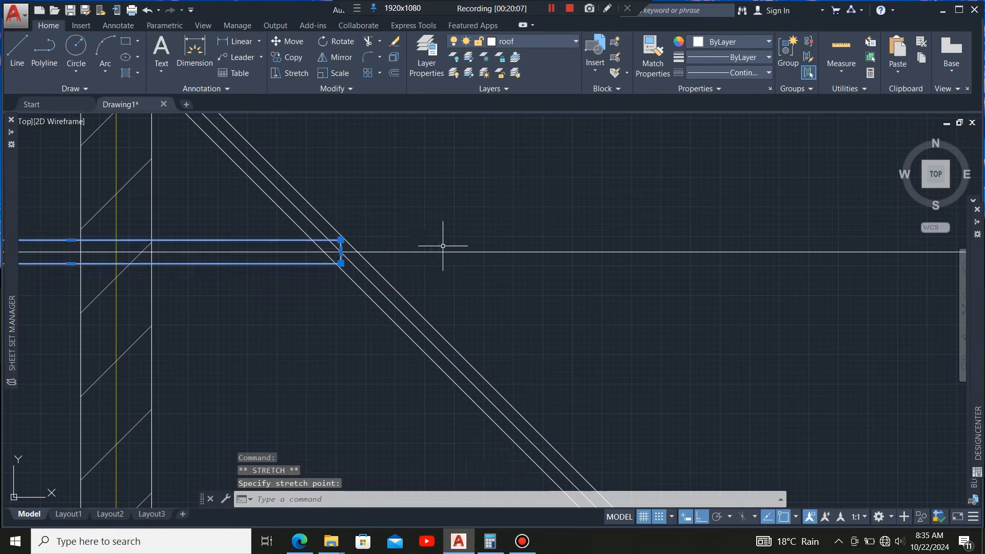
# - Copy the new living room rafter from its eave midpoint to the eave end of the rafter centerline just above the LIVING ROOM label
pyautogui.scroll(-4, 416, 265)
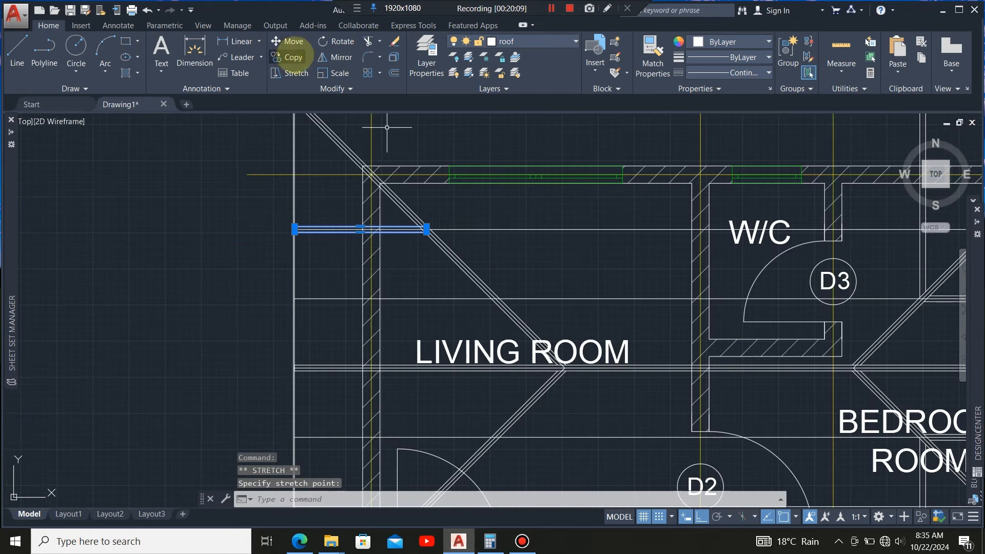
pyautogui.click(294, 57)
pyautogui.scroll(7, 294, 222)
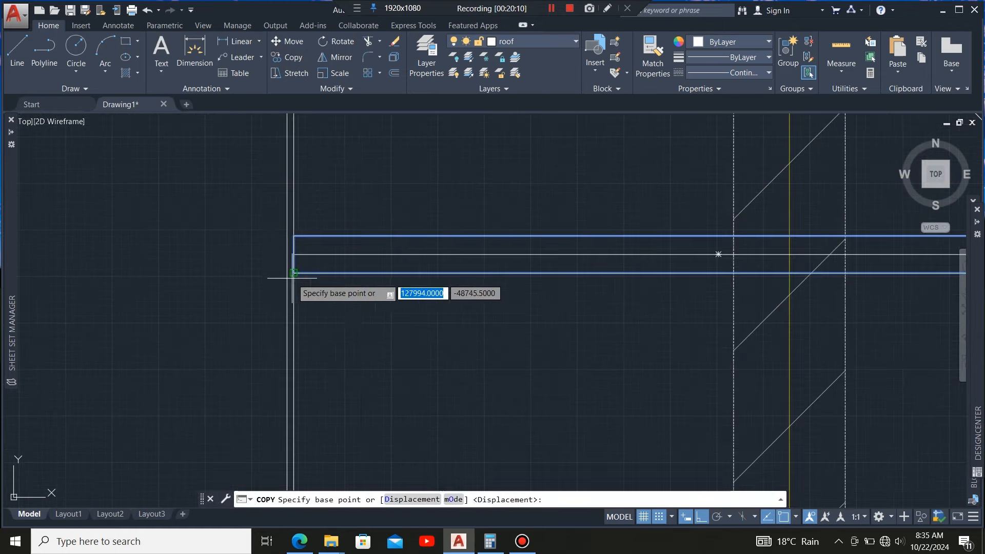
pyautogui.scroll(4, 294, 272)
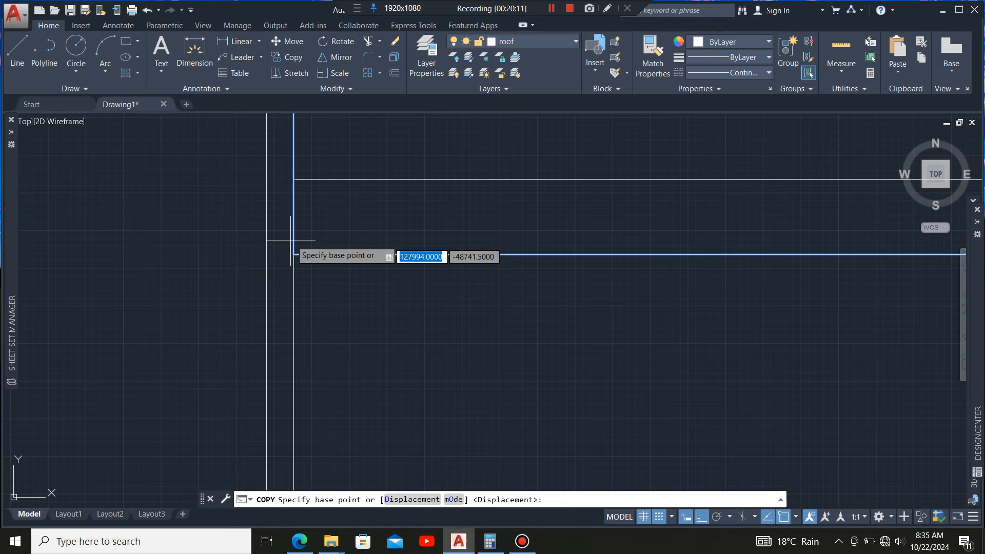
pyautogui.click(293, 180)
pyautogui.scroll(-4, 293, 179)
pyautogui.scroll(-3, 293, 181)
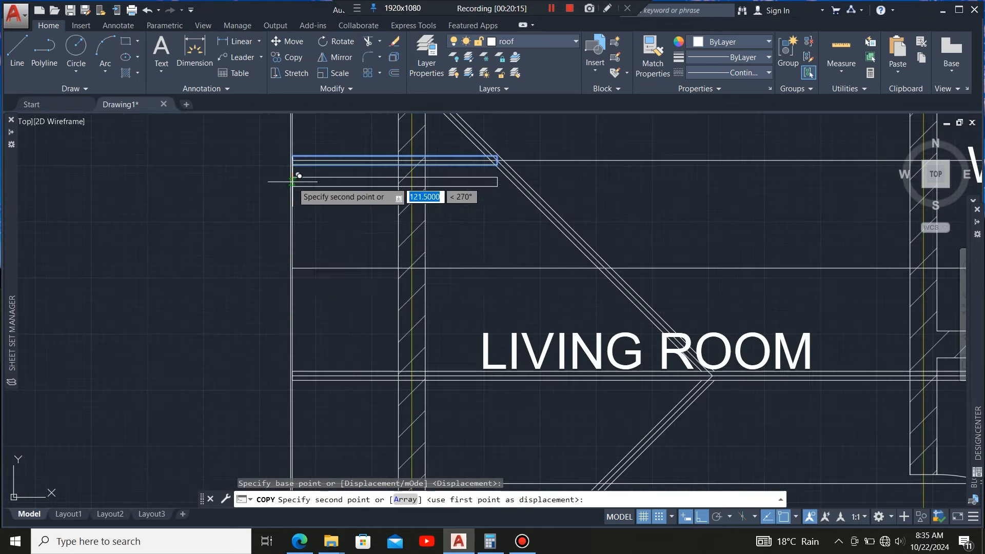
pyautogui.scroll(5, 303, 281)
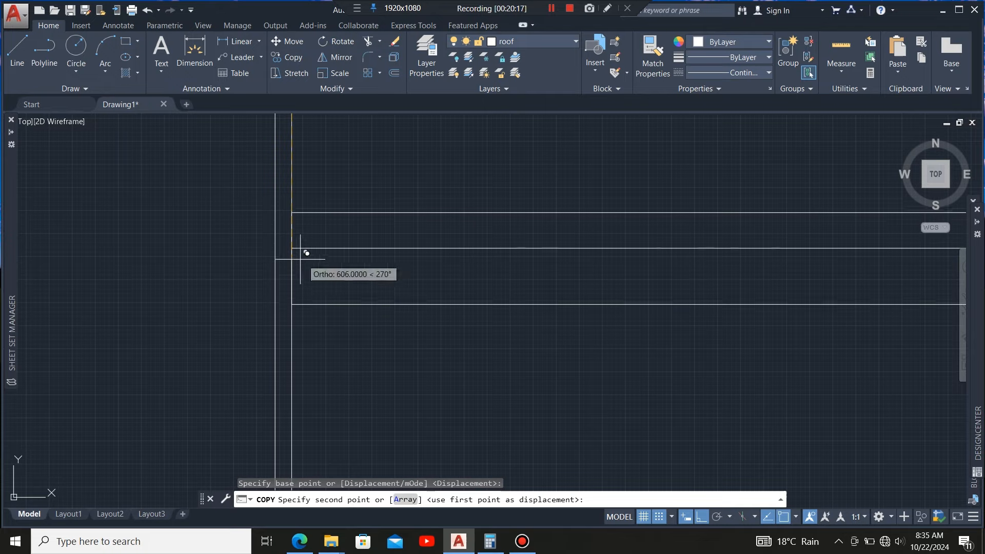
pyautogui.click(292, 248)
# - Place two more rafter copies at the eave ends of the two centerlines between the ridge and grid 2, finishing the copy
pyautogui.scroll(-7, 310, 138)
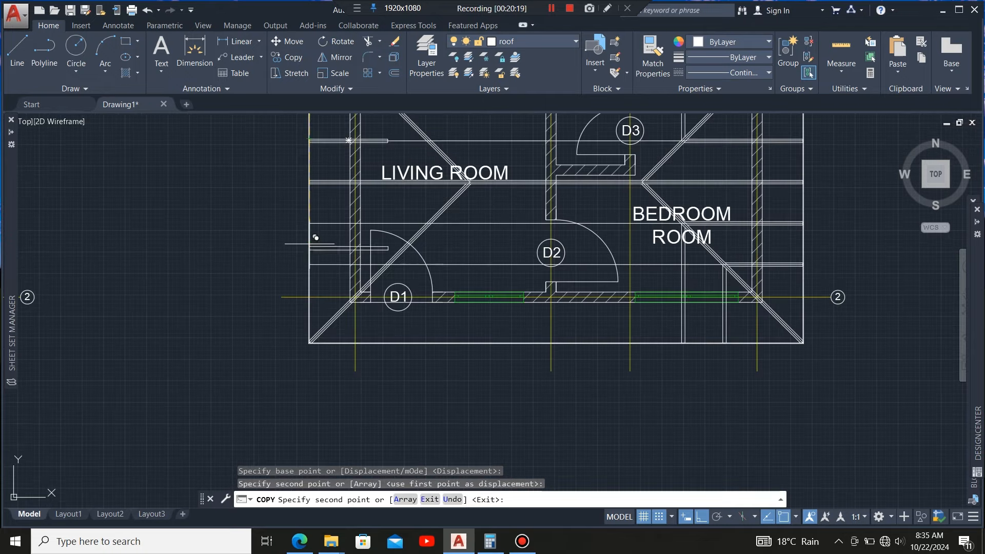
pyautogui.scroll(6, 310, 244)
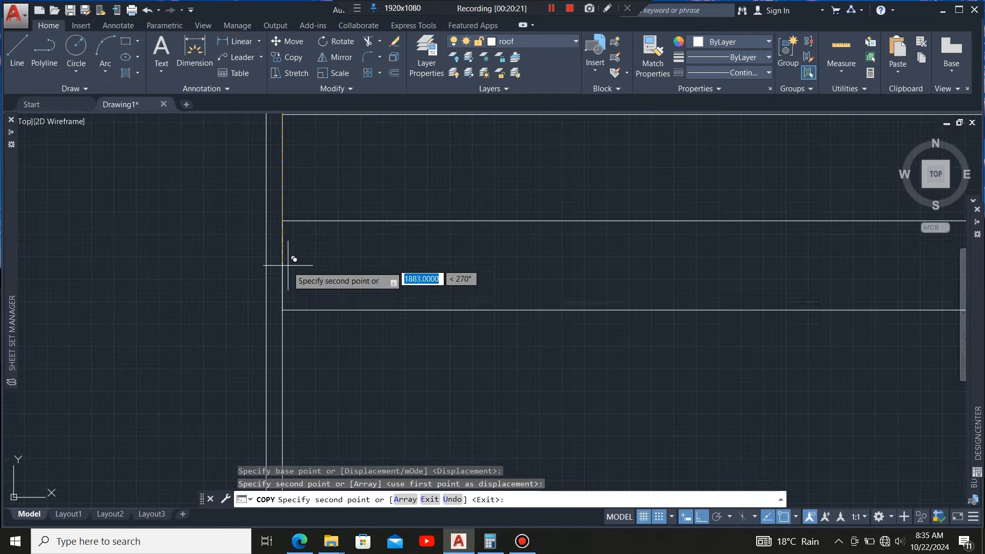
pyautogui.scroll(-2, 287, 265)
pyautogui.click(287, 249)
pyautogui.scroll(-6, 303, 195)
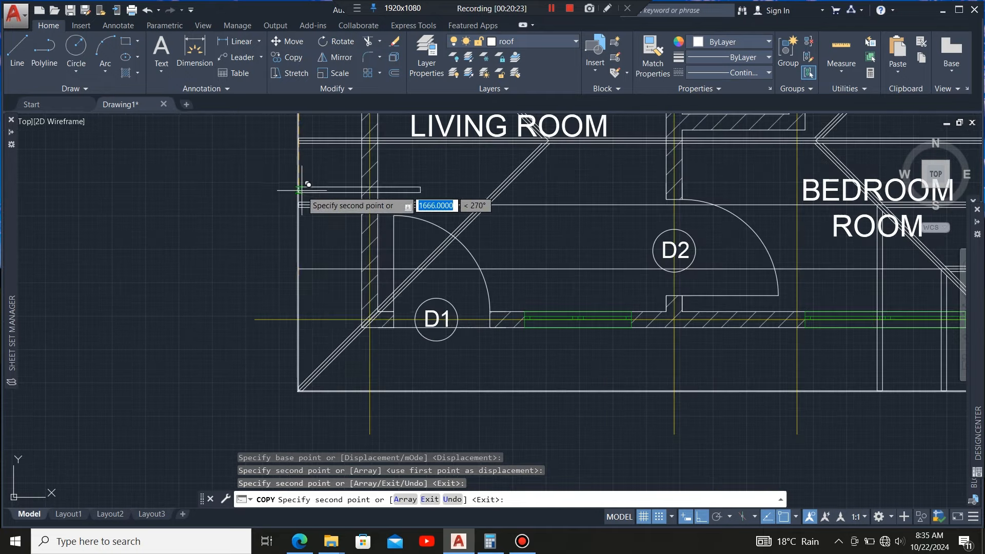
pyautogui.scroll(6, 307, 298)
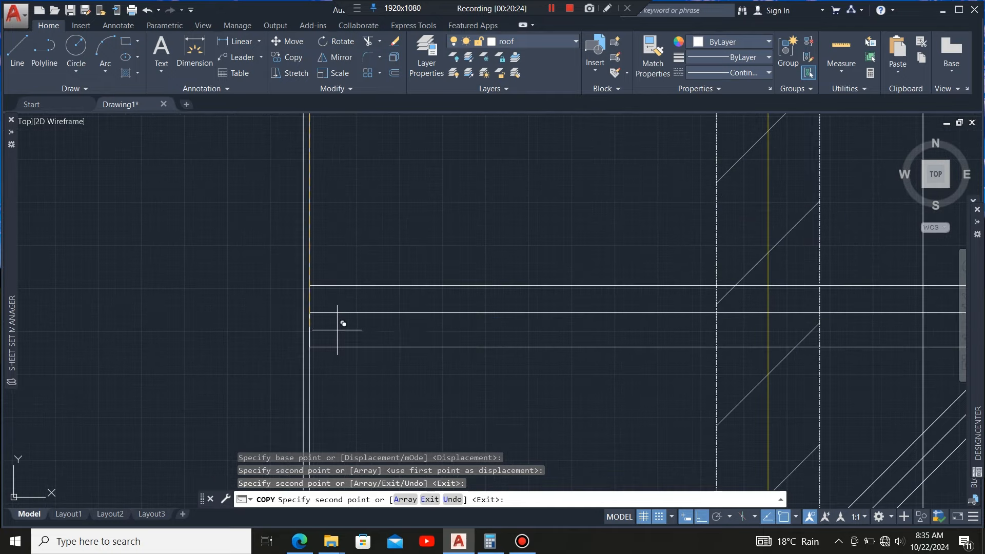
pyautogui.click(315, 280)
pyautogui.scroll(-4, 151, 249)
pyautogui.press('Escape')
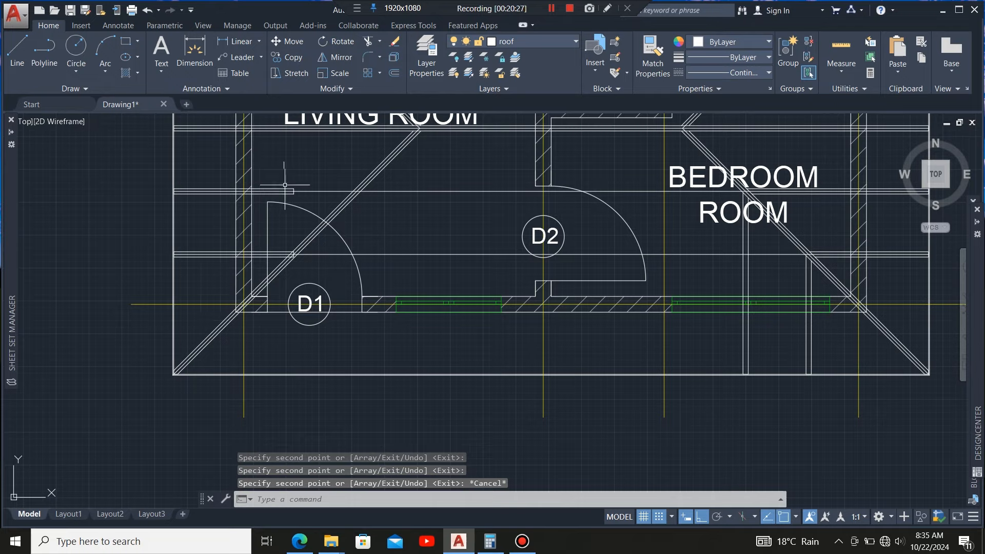
# - Stretch the inner end of the rafter just above door D1 to the lower living room hip centerline
pyautogui.scroll(5, 285, 185)
pyautogui.click(266, 287)
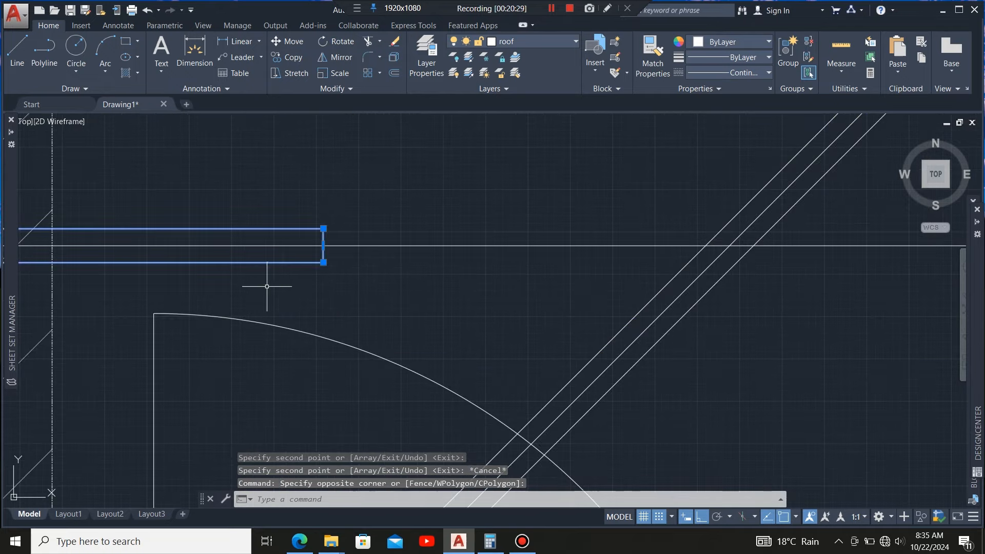
pyautogui.click(324, 246)
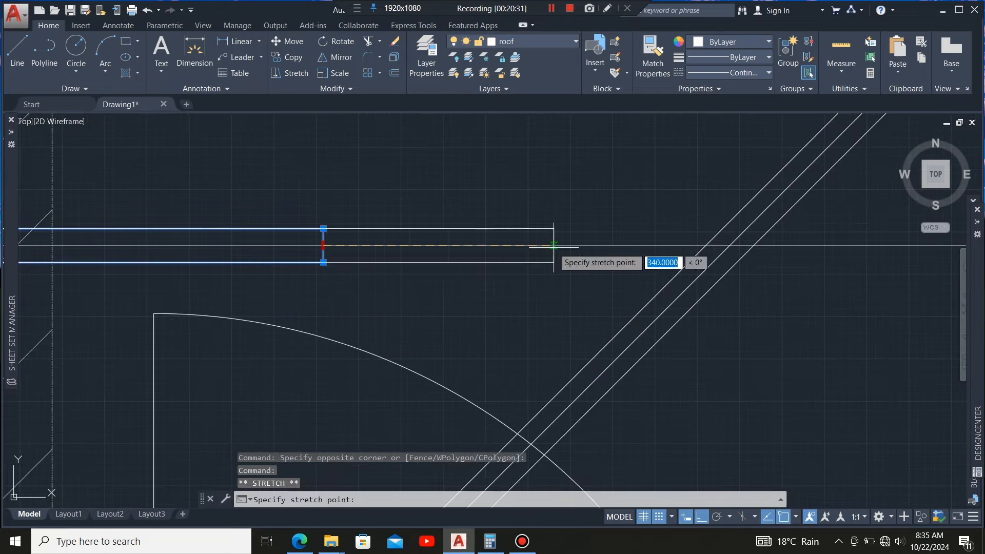
pyautogui.scroll(-4, 296, 248)
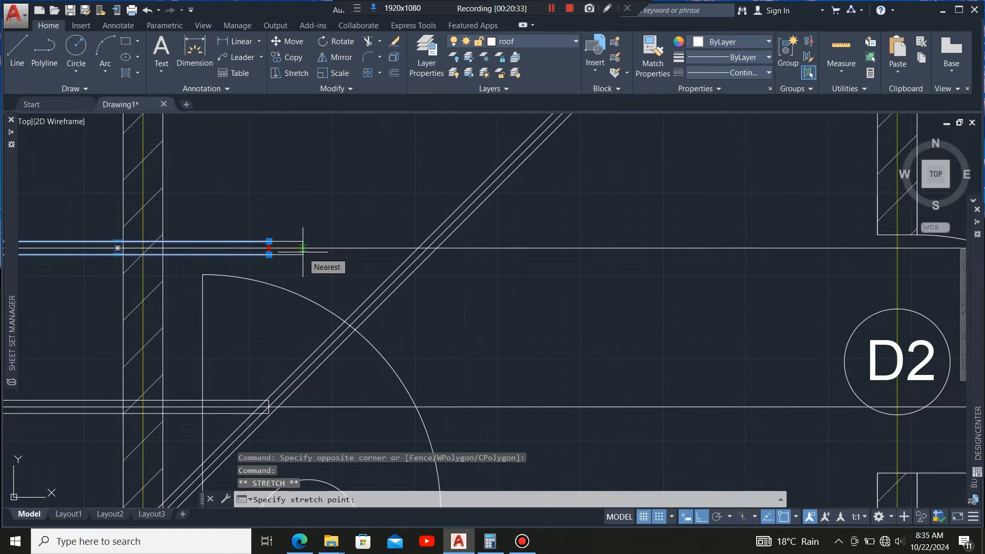
pyautogui.scroll(3, 409, 251)
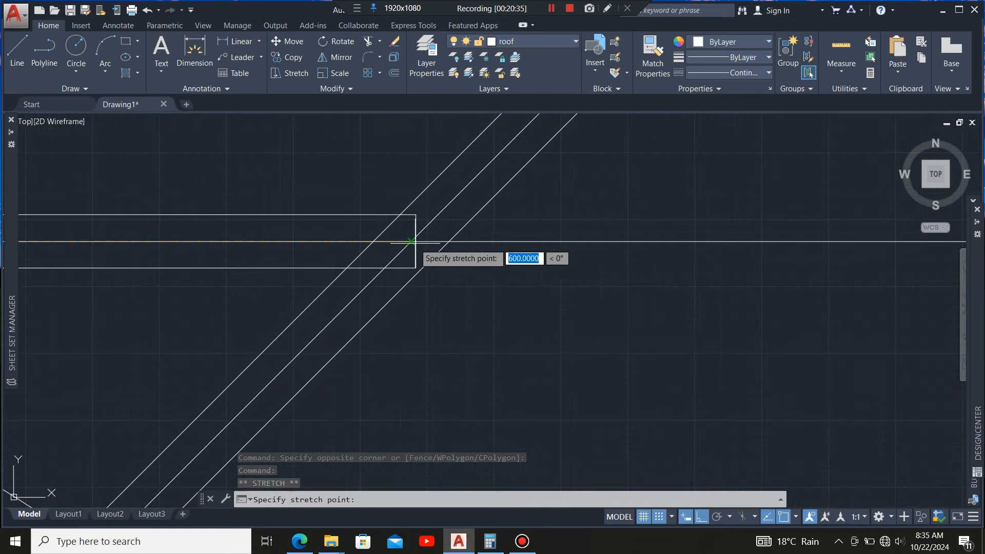
pyautogui.click(411, 241)
pyautogui.scroll(-5, 426, 267)
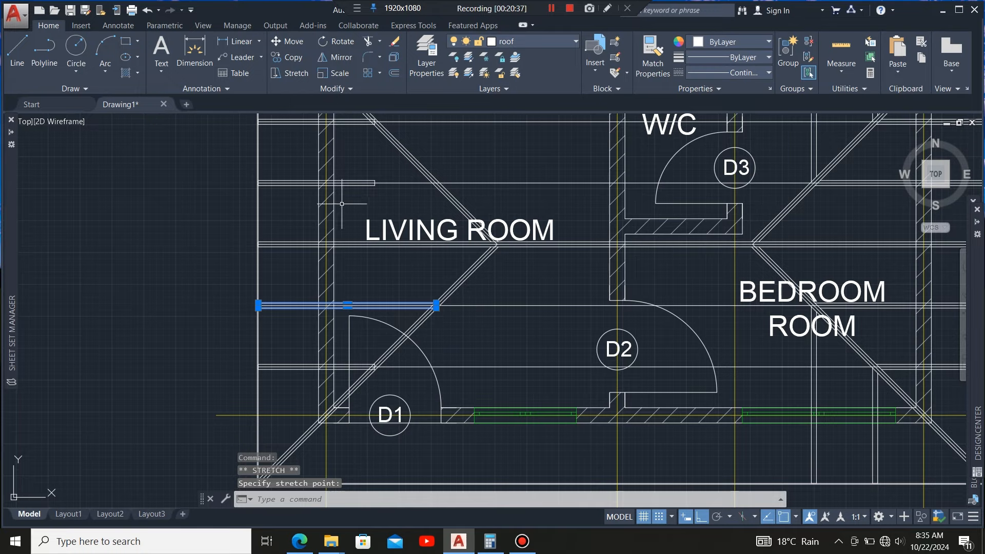
# - Stretch the inner end of the rafter just above the LIVING ROOM label to the upper living room hip centerline
pyautogui.scroll(5, 359, 190)
pyautogui.click(499, 213)
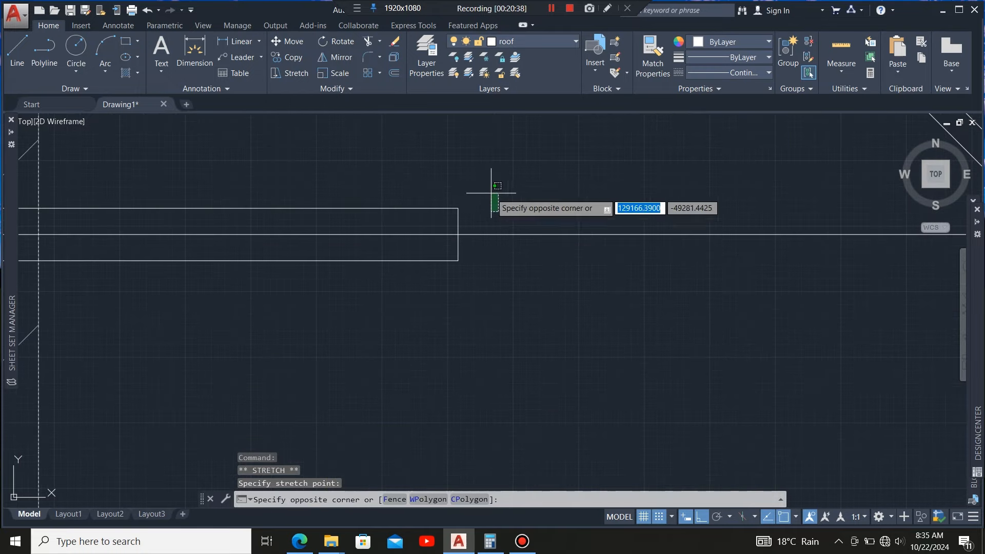
pyautogui.click(423, 215)
pyautogui.click(458, 235)
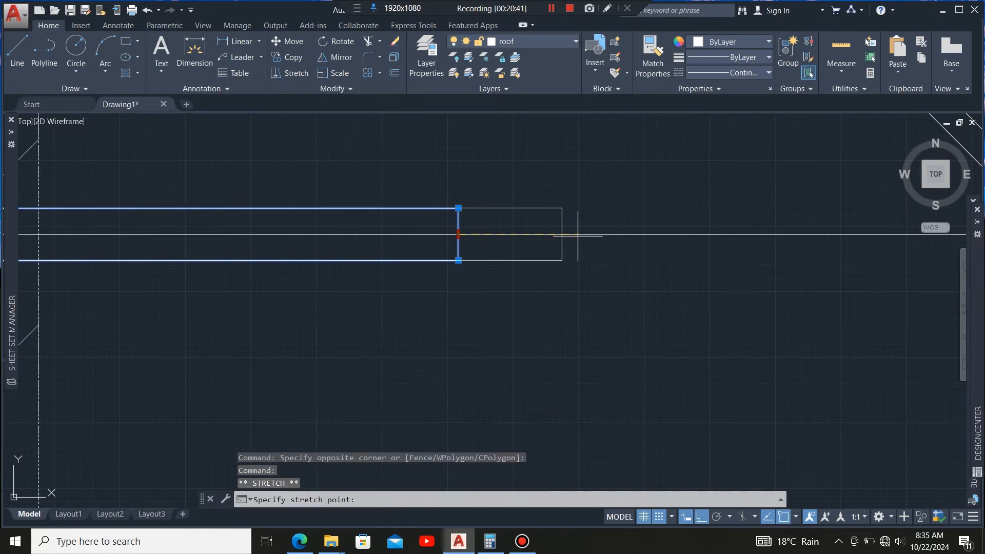
pyautogui.scroll(-5, 341, 233)
pyautogui.scroll(3, 324, 241)
pyautogui.scroll(6, 308, 236)
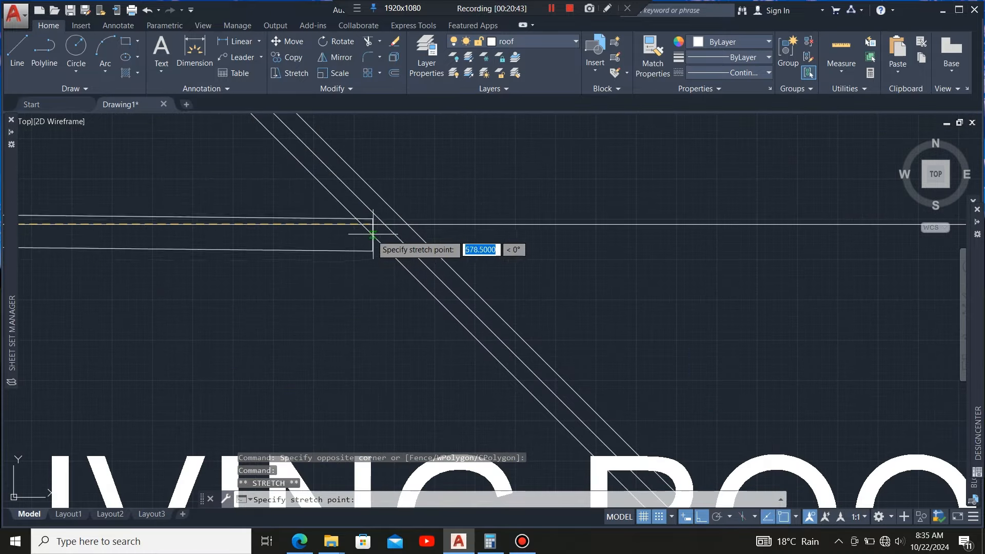
pyautogui.click(390, 216)
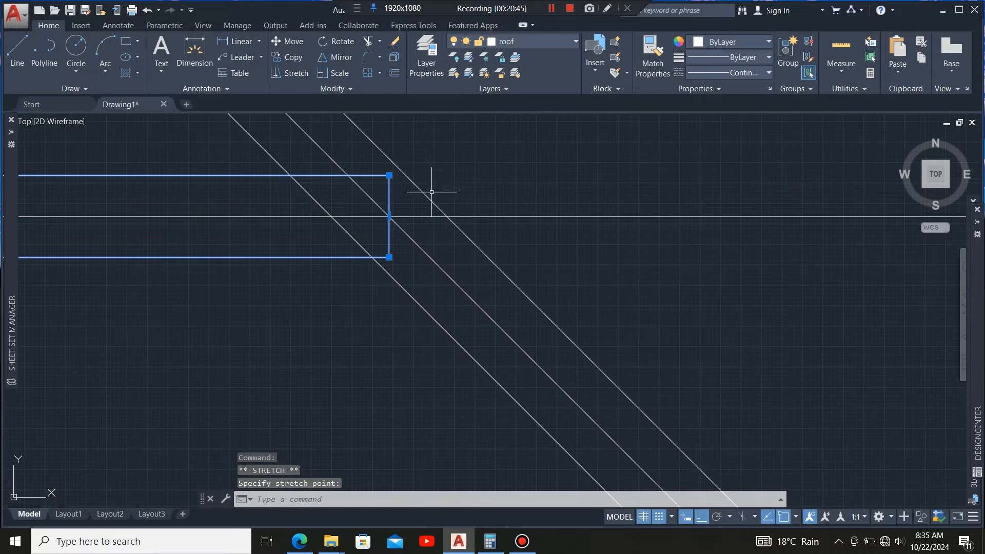
pyautogui.scroll(-5, 407, 257)
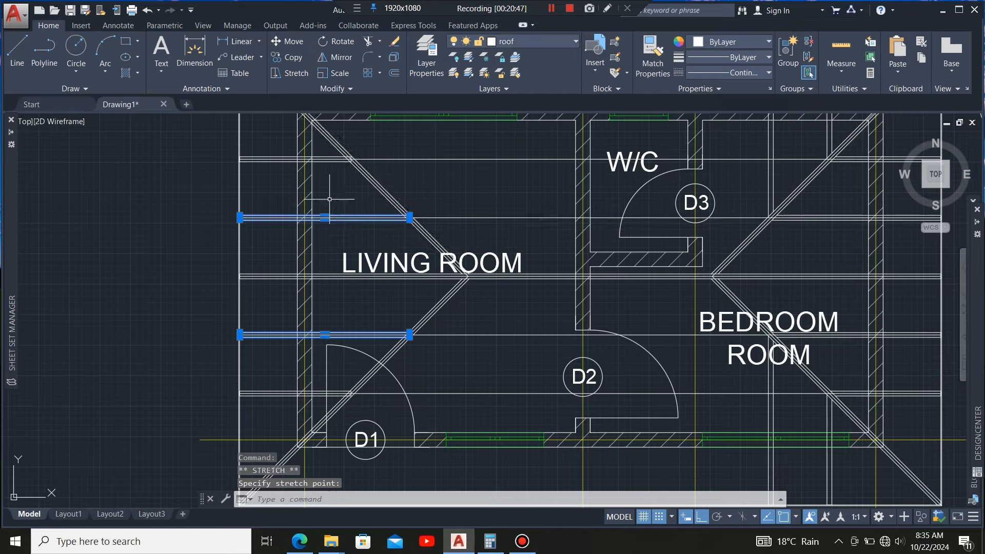
pyautogui.press('Escape')
# - Trim the inner end of the rafter just above door D1 back to the lower living room hip, using the hips' outer lines as cutting edges
pyautogui.scroll(6, 495, 264)
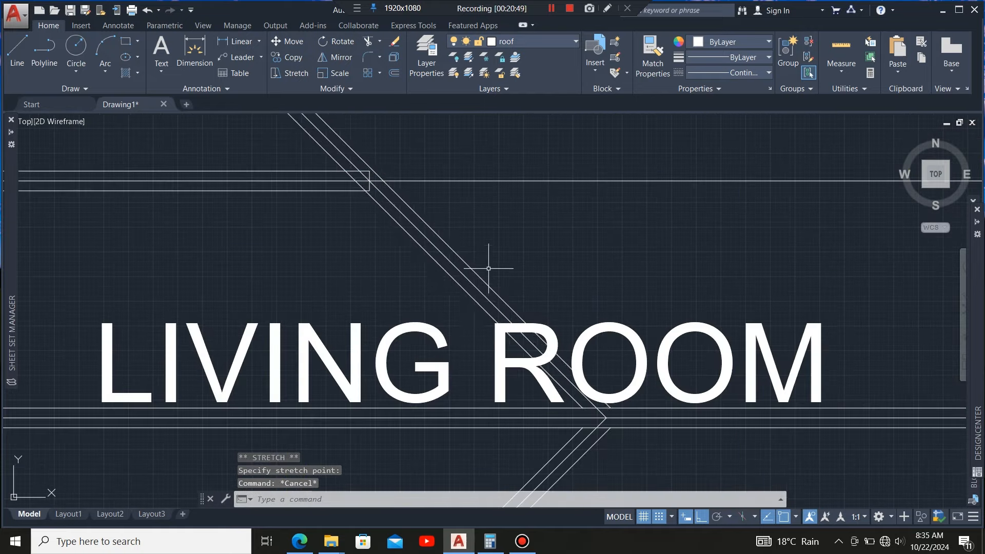
pyautogui.click(466, 290)
pyautogui.scroll(-6, 440, 286)
pyautogui.scroll(6, 399, 261)
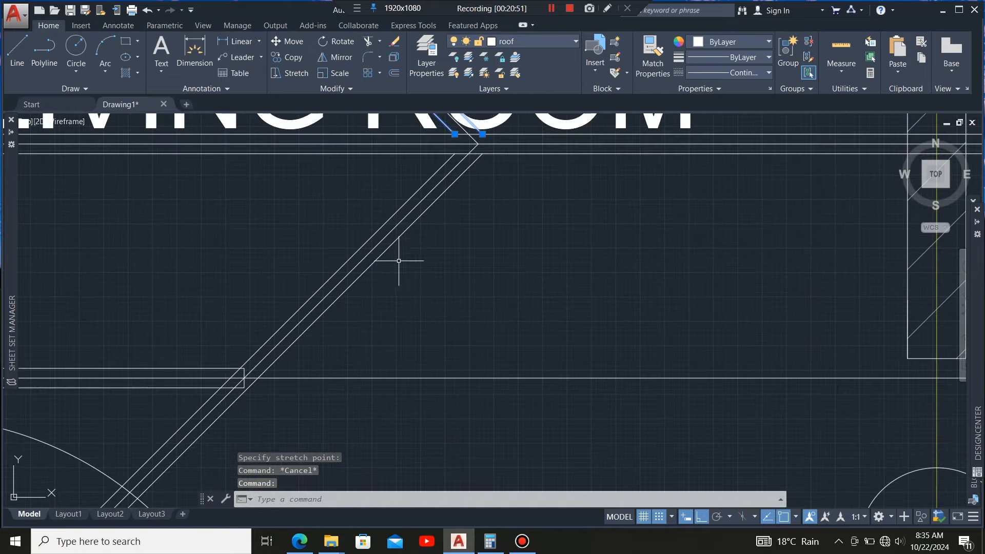
pyautogui.scroll(-5, 475, 220)
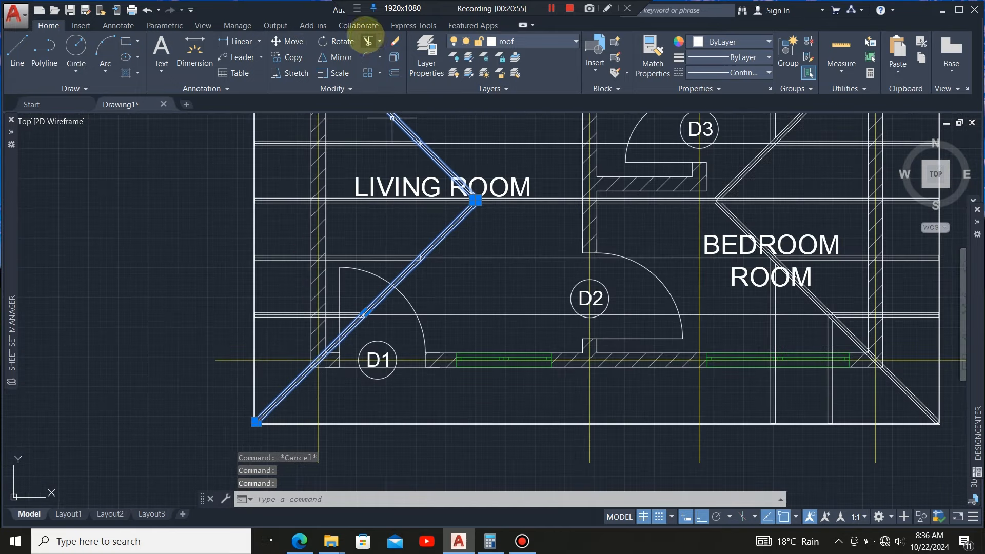
pyautogui.click(368, 41)
pyautogui.scroll(5, 411, 293)
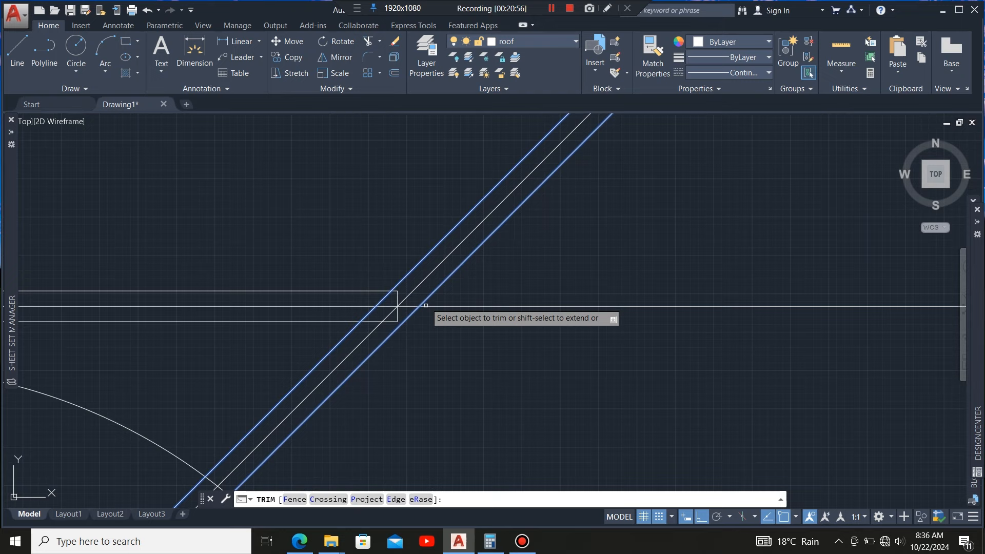
pyautogui.click(399, 320)
pyautogui.scroll(-5, 392, 199)
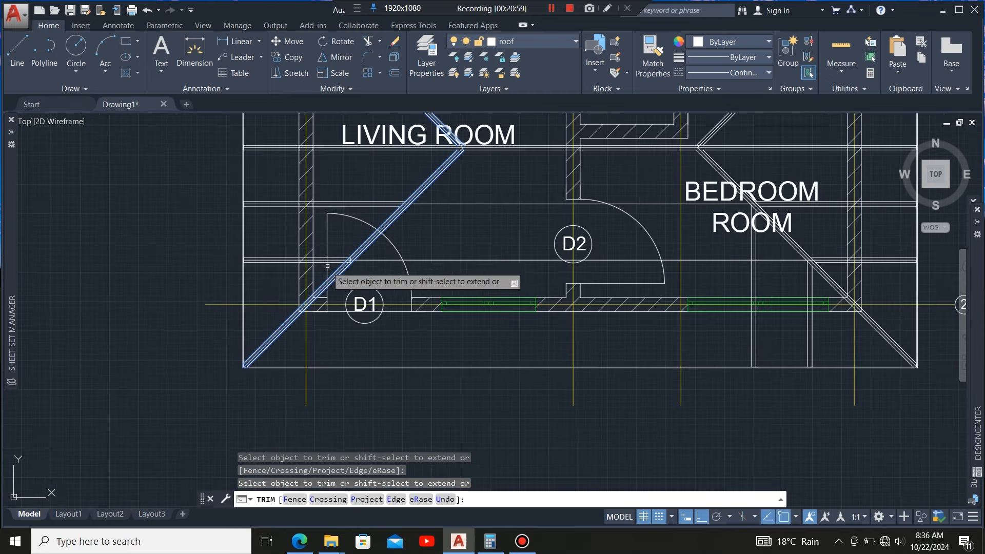
# - Trim the inner end of the lowest living room rafter, crossing door D1, back to the lower hip's outer line
pyautogui.scroll(5, 343, 261)
pyautogui.scroll(4, 390, 266)
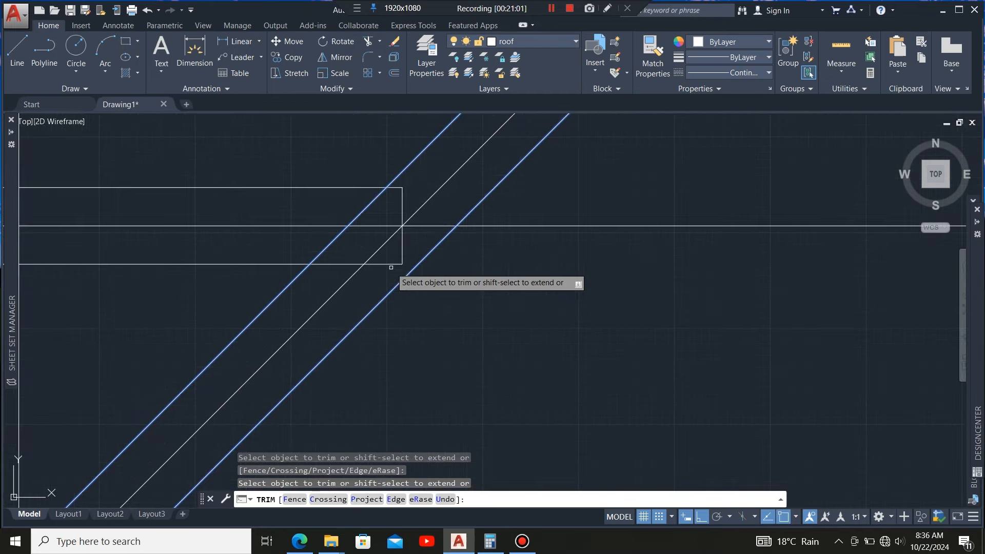
pyautogui.scroll(-3, 359, 334)
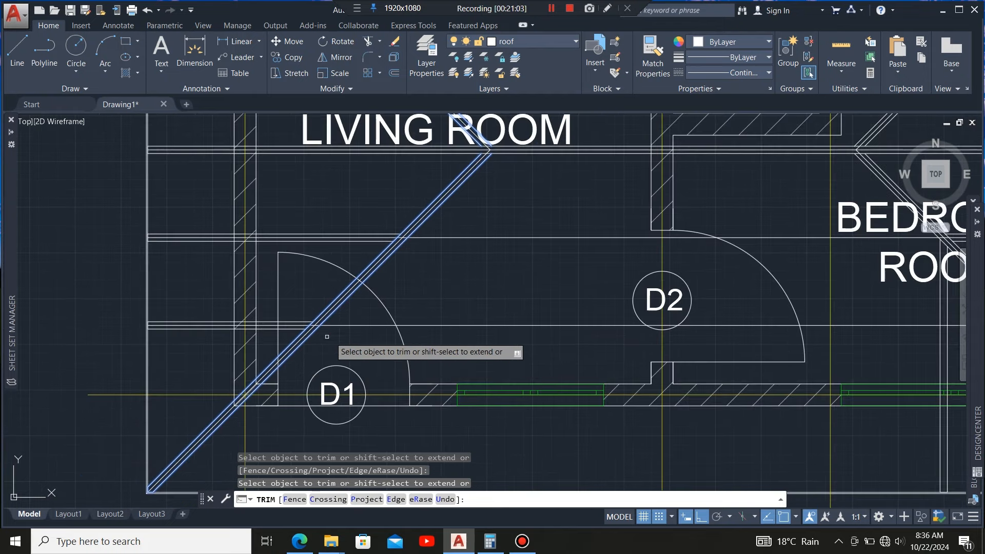
pyautogui.scroll(-3, 308, 354)
# - Trim the inner ends of the two living room rafters above the ridge back to the upper hip's outer line, ending the trim
pyautogui.scroll(6, 334, 231)
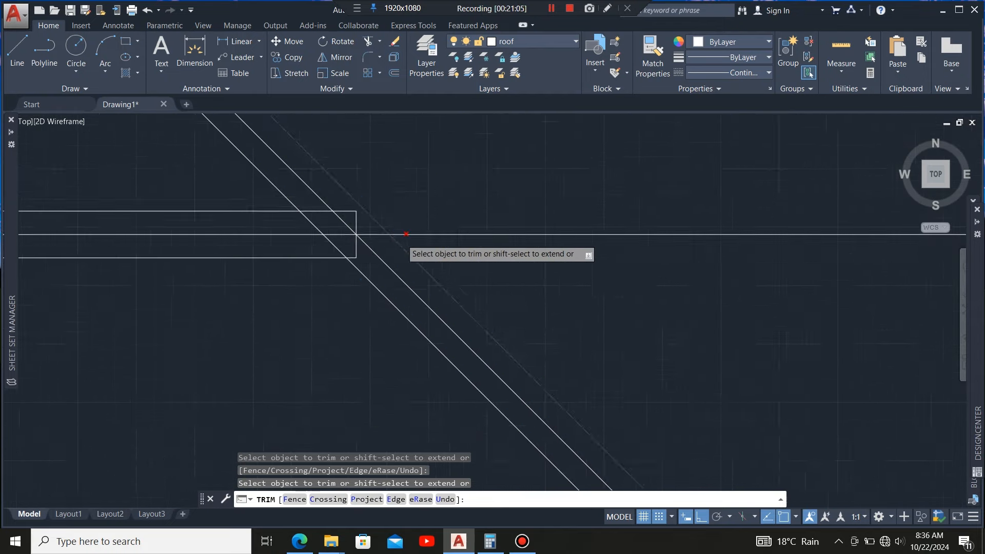
pyautogui.scroll(-4, 349, 269)
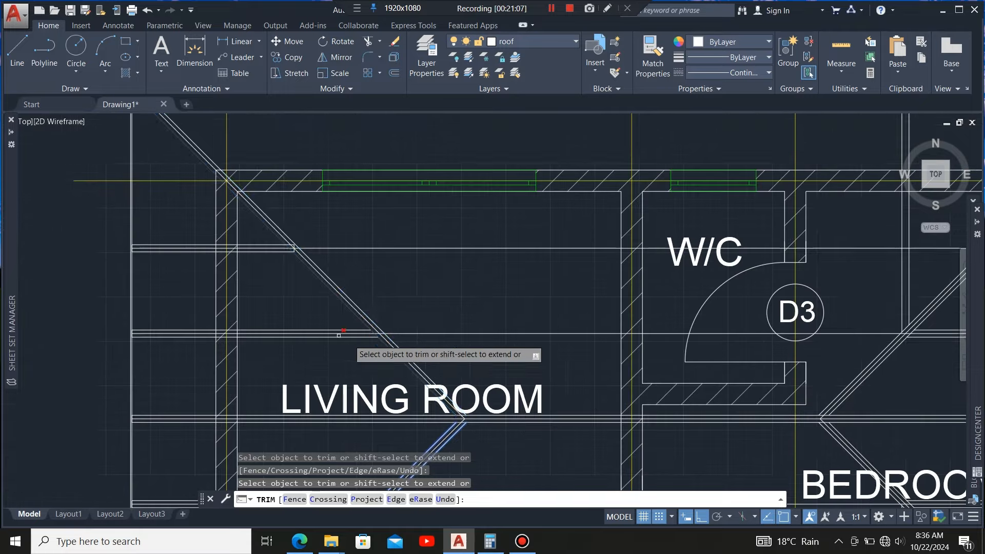
pyautogui.scroll(8, 283, 237)
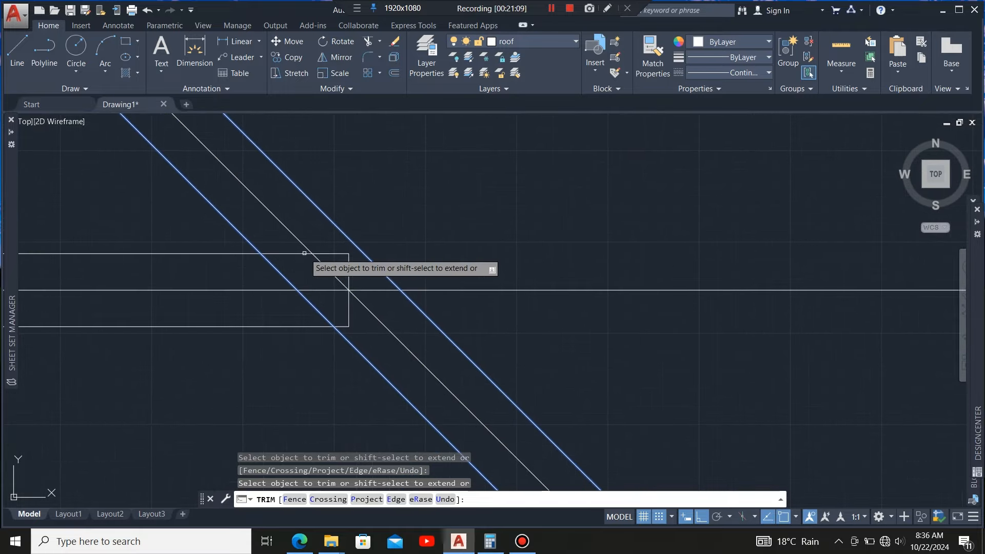
pyautogui.scroll(-8, 304, 253)
pyautogui.press('Escape')
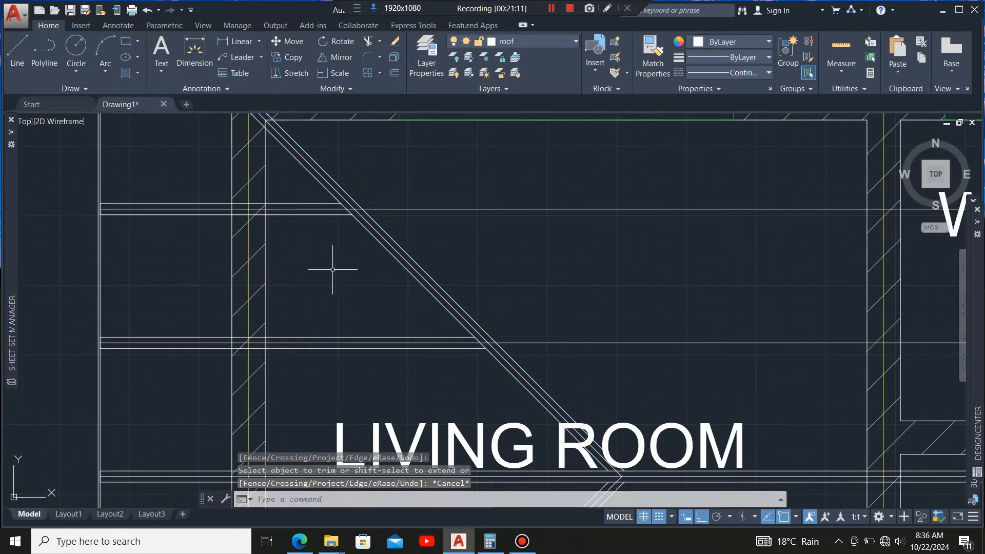
# - Mirror the two trimmed rafters above the ridge about the upper living room hip, from the ridge end to the roof corner, keeping the originals
pyautogui.scroll(8, 315, 230)
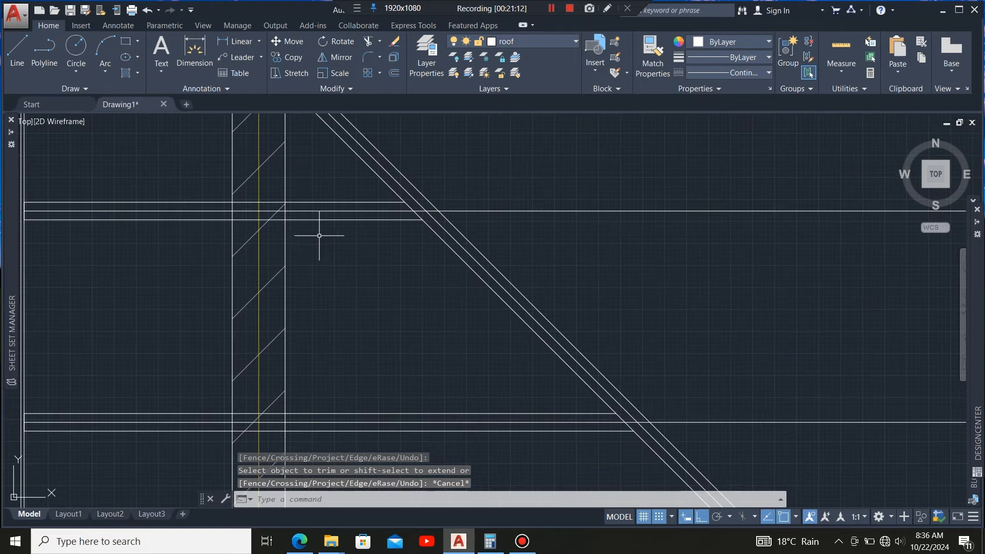
pyautogui.click(336, 215)
pyautogui.click(318, 169)
pyautogui.scroll(-8, 318, 165)
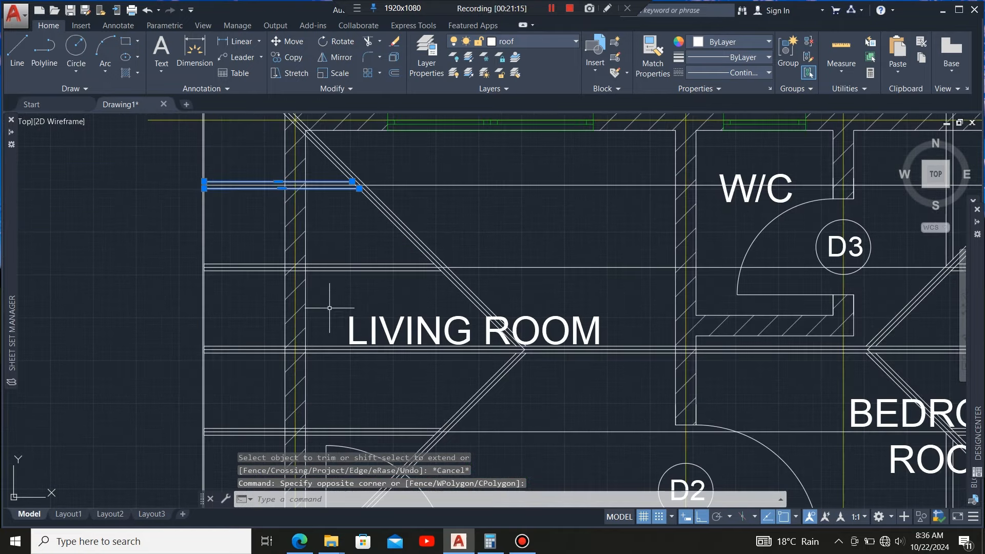
pyautogui.scroll(5, 343, 275)
pyautogui.click(338, 287)
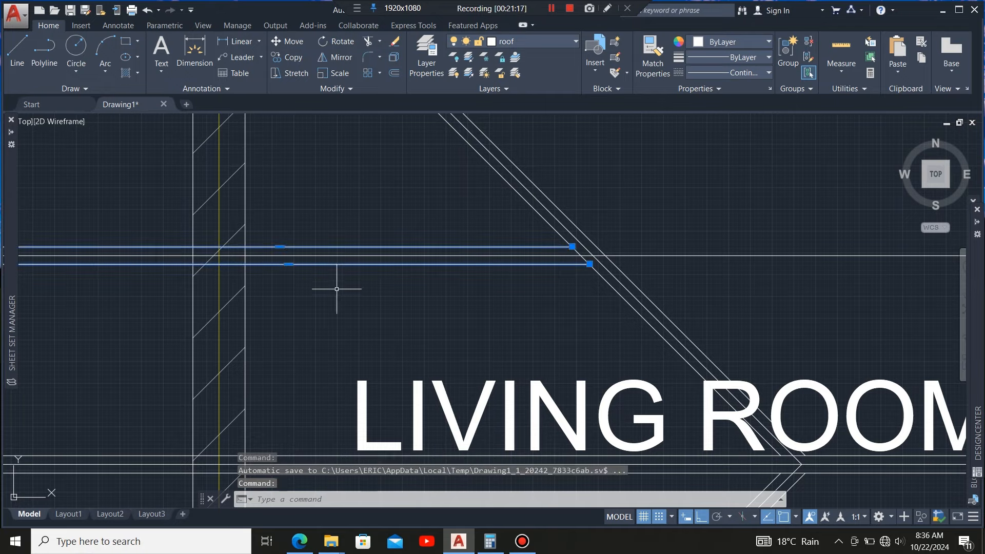
pyautogui.scroll(-5, 331, 290)
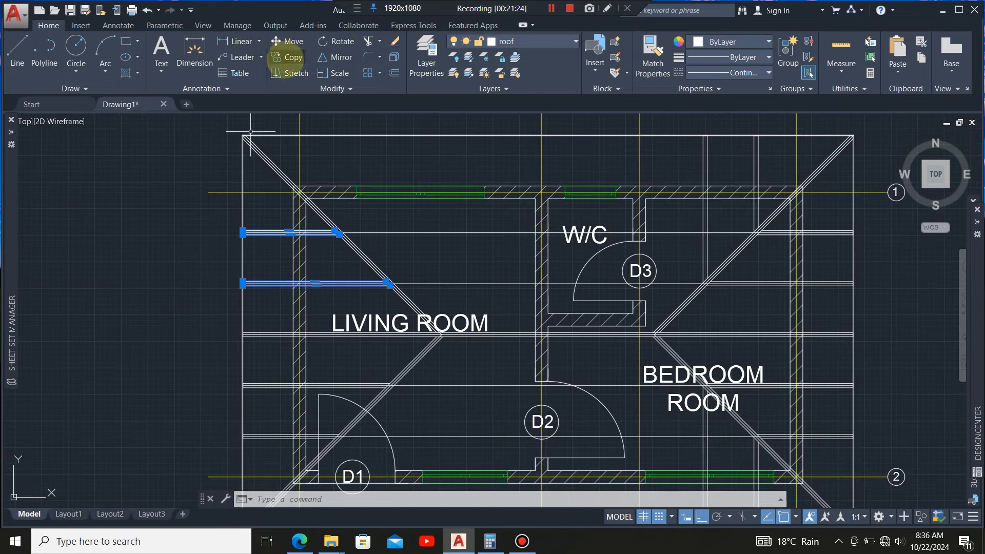
pyautogui.click(339, 57)
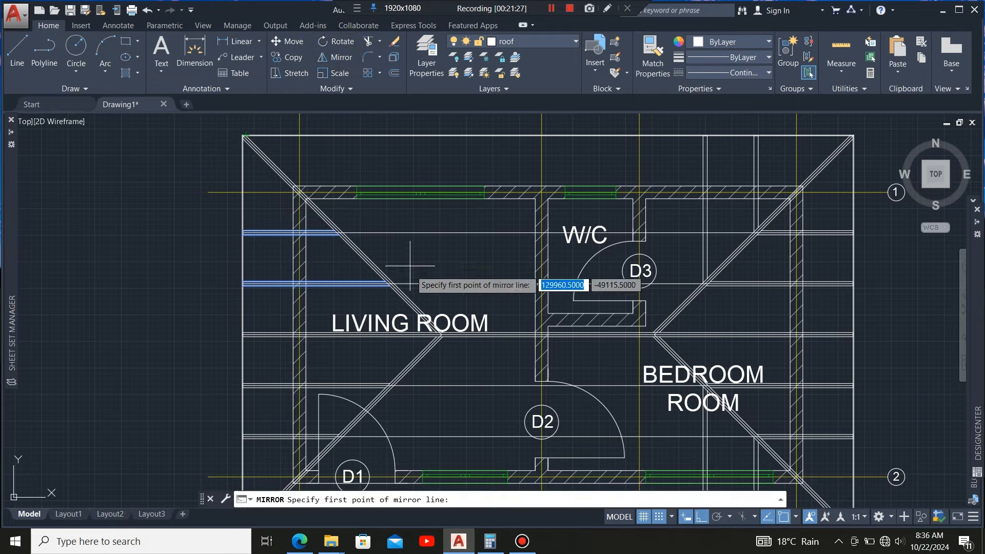
pyautogui.scroll(8, 433, 328)
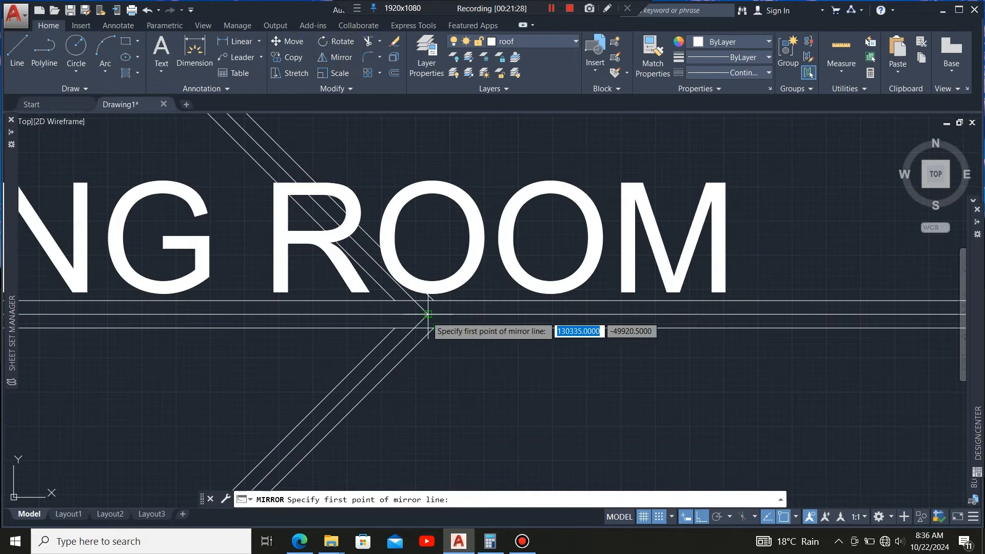
pyautogui.click(434, 329)
pyautogui.scroll(-8, 438, 344)
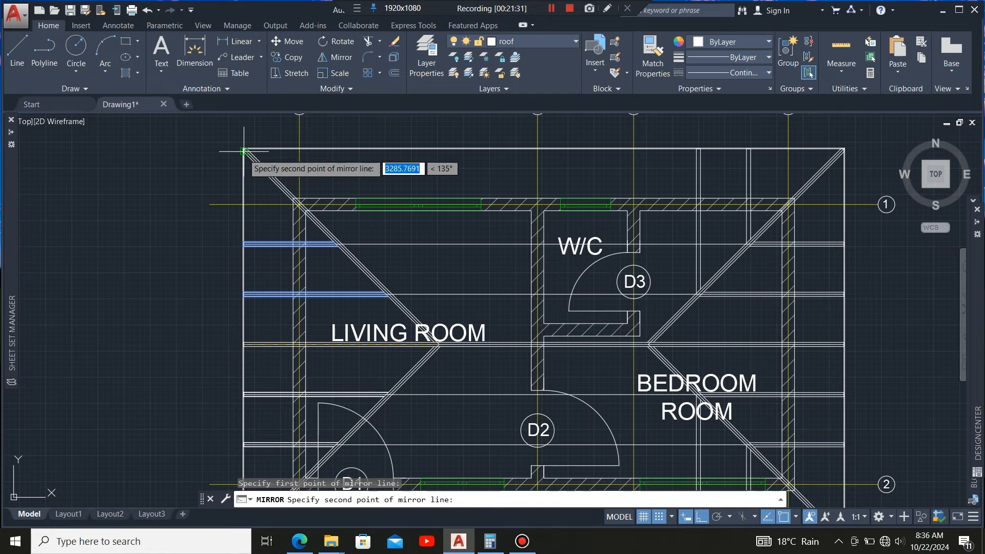
pyautogui.scroll(7, 245, 152)
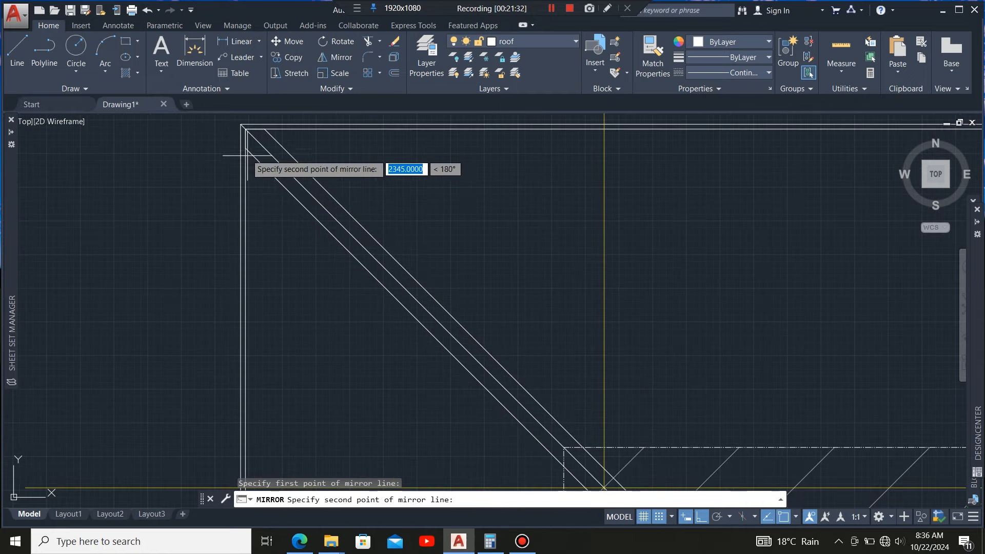
pyautogui.click(241, 123)
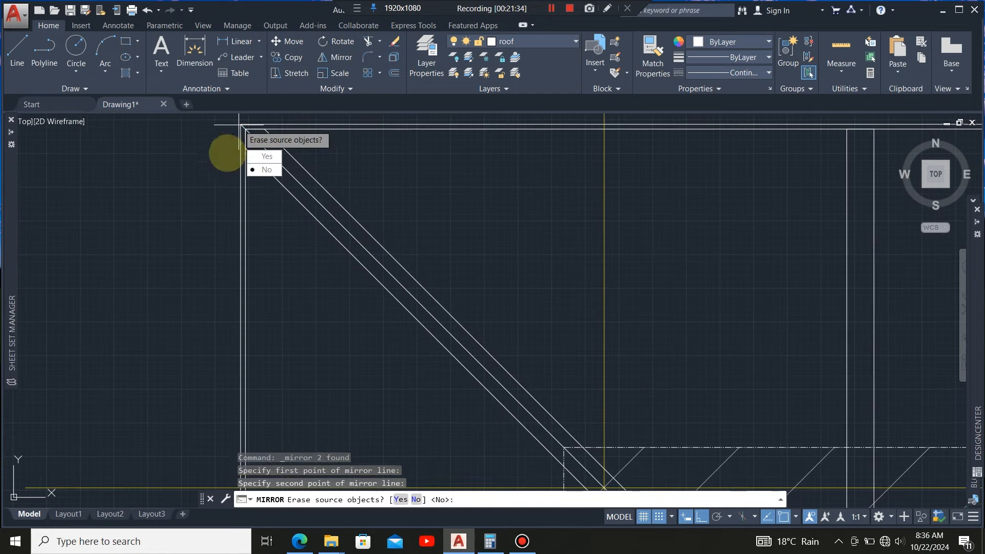
pyautogui.click(272, 168)
pyautogui.scroll(-5, 161, 142)
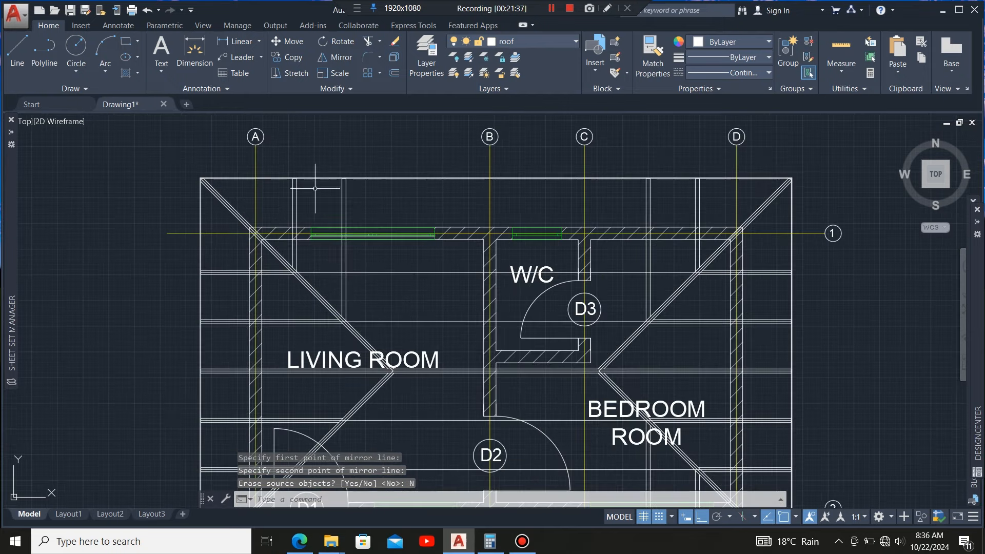
# - Mirror the two trimmed rafters below the ridge about the lower living room hip, from the ridge end to the roof corner, keeping the originals
pyautogui.scroll(8, 370, 248)
pyautogui.click(370, 249)
pyautogui.click(269, 366)
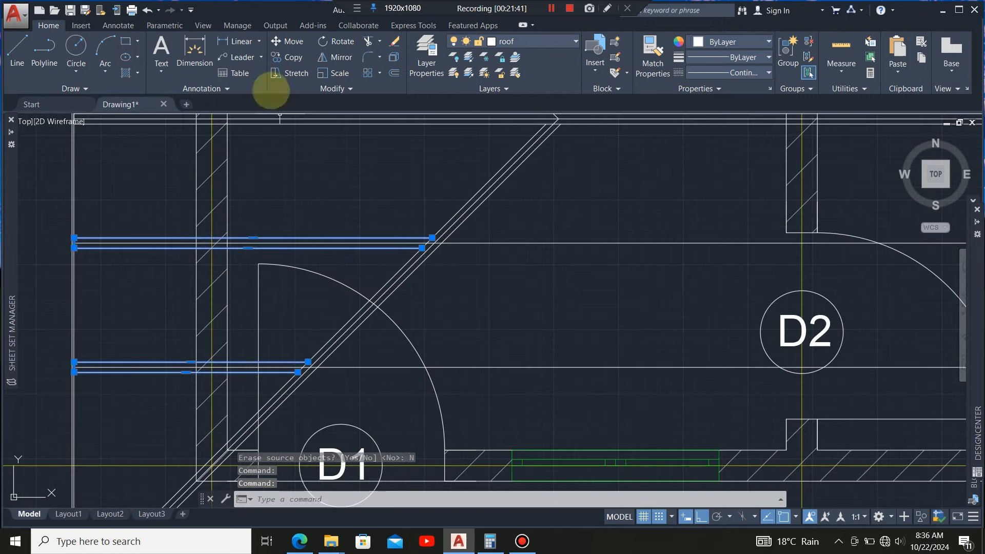
pyautogui.click(336, 57)
pyautogui.scroll(-2, 346, 285)
pyautogui.scroll(2, 345, 285)
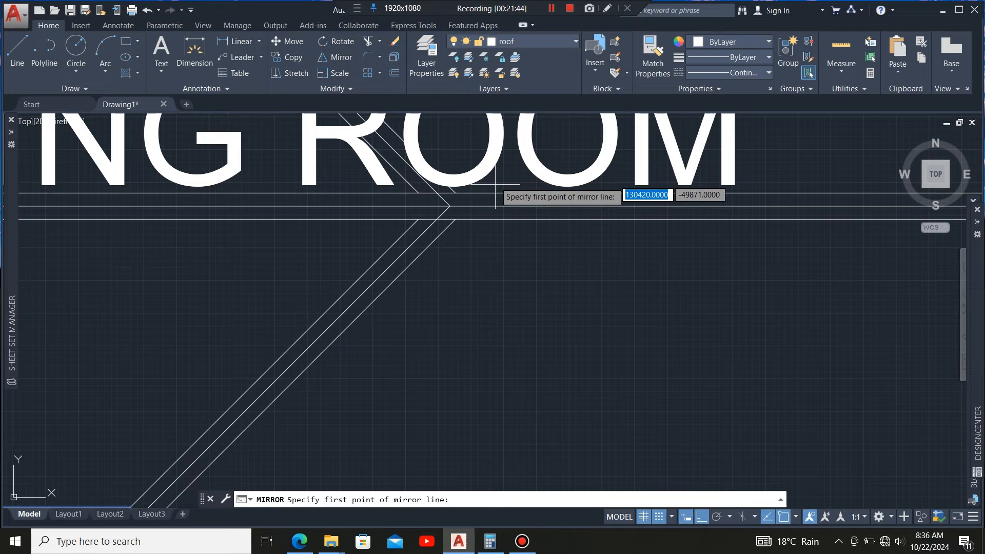
pyautogui.click(442, 206)
pyautogui.scroll(-5, 364, 282)
pyautogui.scroll(10, 352, 271)
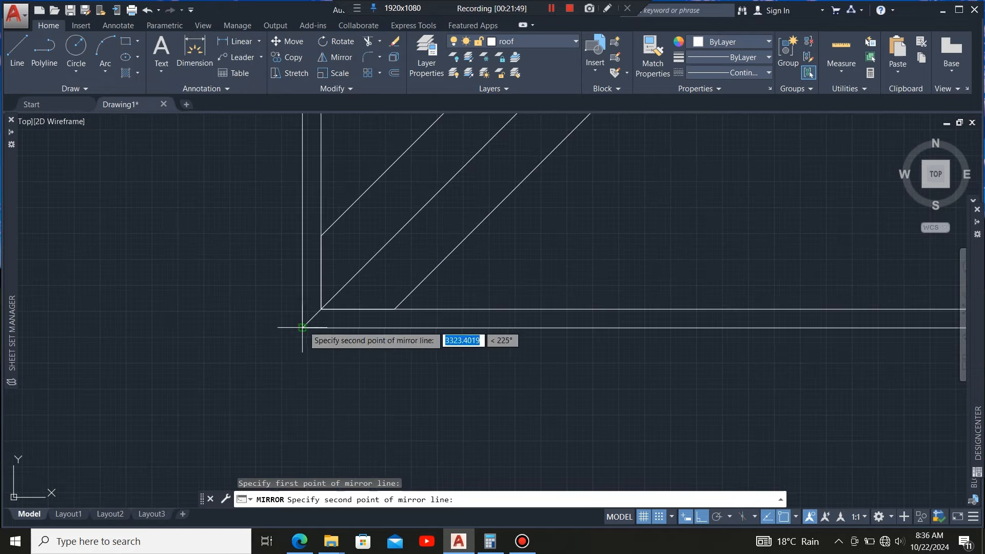
pyautogui.click(301, 328)
pyautogui.scroll(-2, 217, 330)
pyautogui.click(265, 380)
pyautogui.scroll(-5, 278, 308)
# - Examine the mirrored rafters at all four hips and the open area along the ridge between the living room and bedroom
pyautogui.scroll(3, 369, 226)
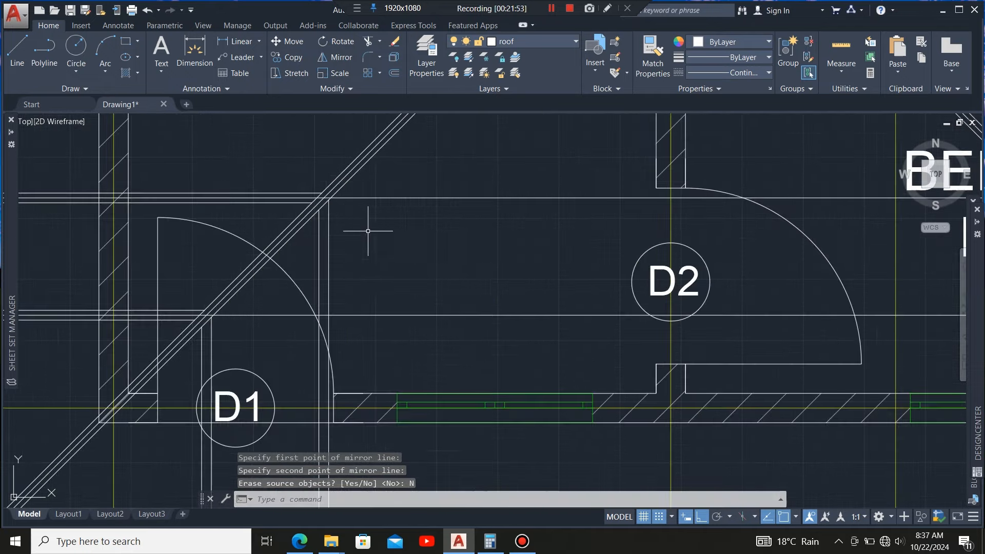
pyautogui.scroll(-3, 311, 302)
pyautogui.scroll(-4, 311, 302)
pyautogui.scroll(5, 311, 305)
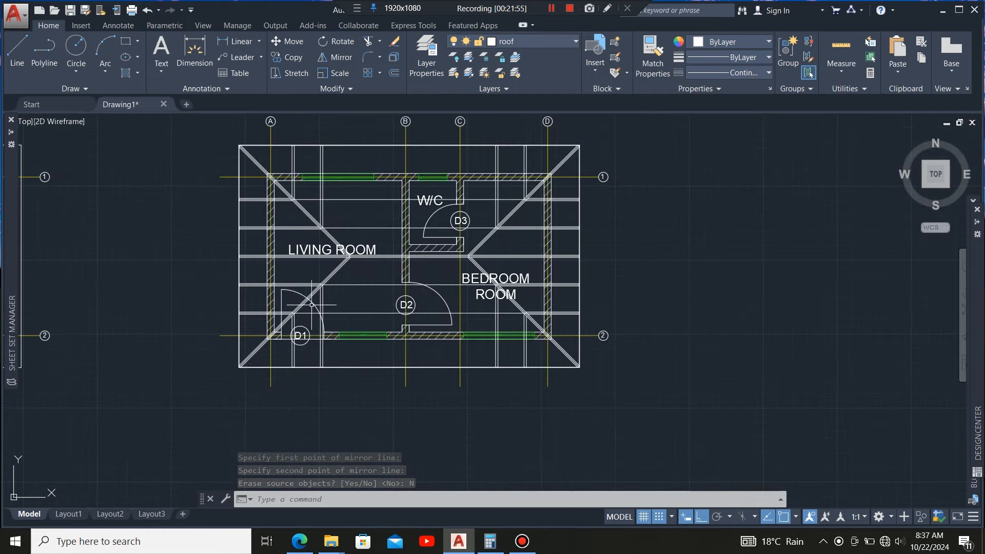
pyautogui.scroll(-3, 323, 286)
pyautogui.scroll(5, 282, 289)
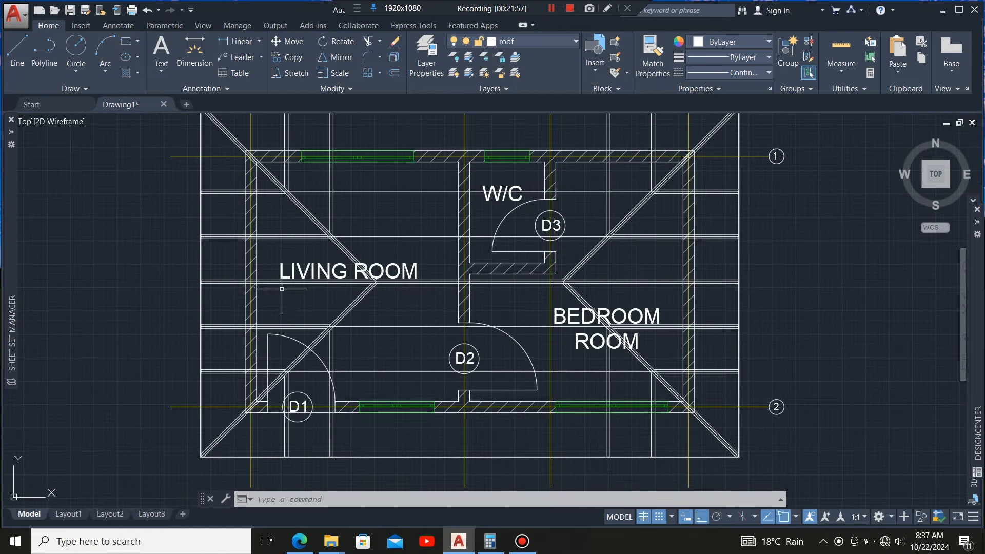
pyautogui.scroll(-2, 277, 248)
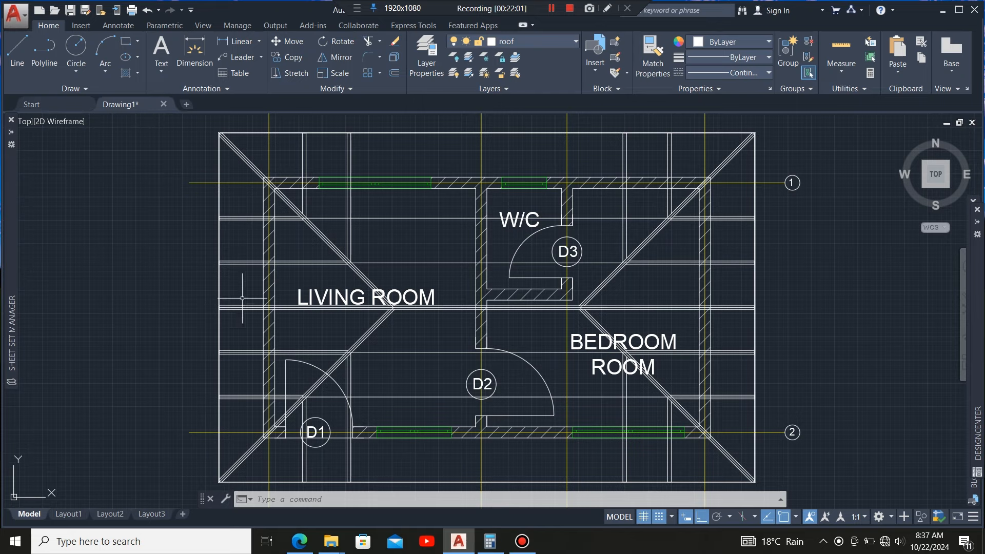
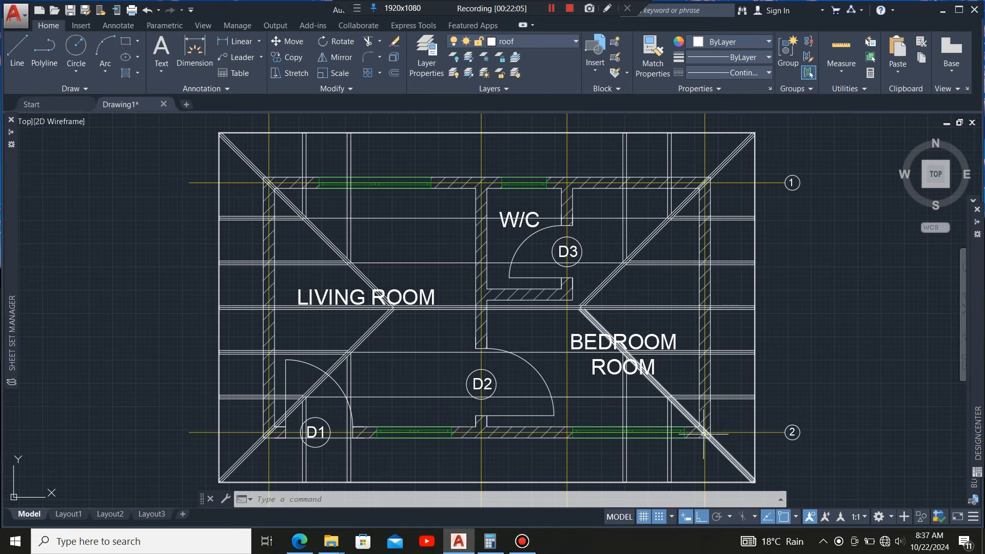
pyautogui.scroll(-1, 351, 258)
pyautogui.scroll(1, 469, 302)
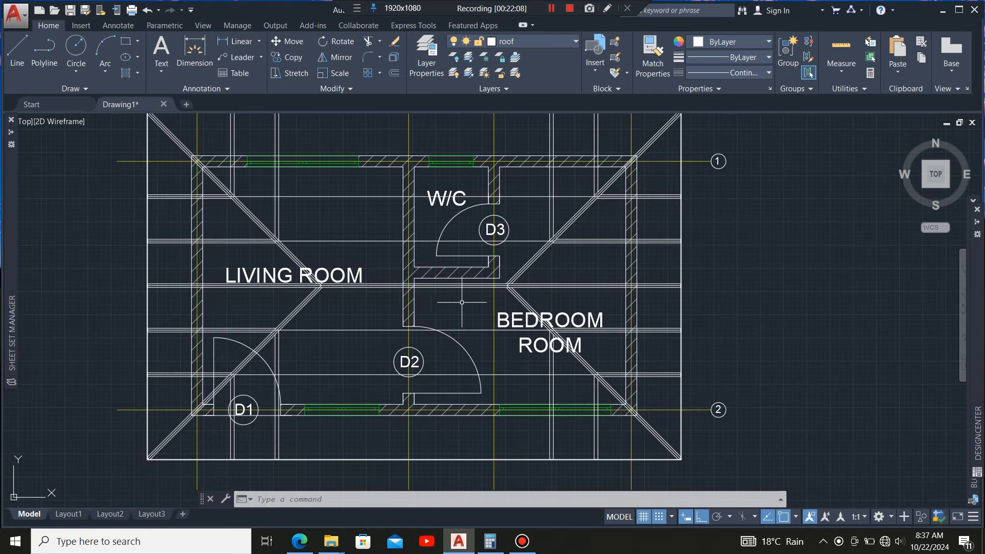
pyautogui.scroll(-2, 403, 281)
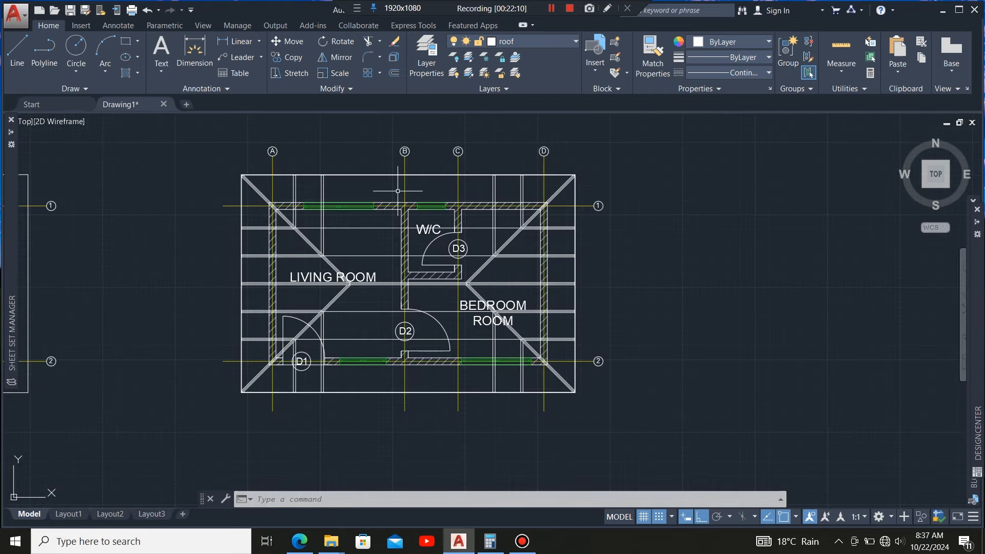
pyautogui.scroll(2, 412, 306)
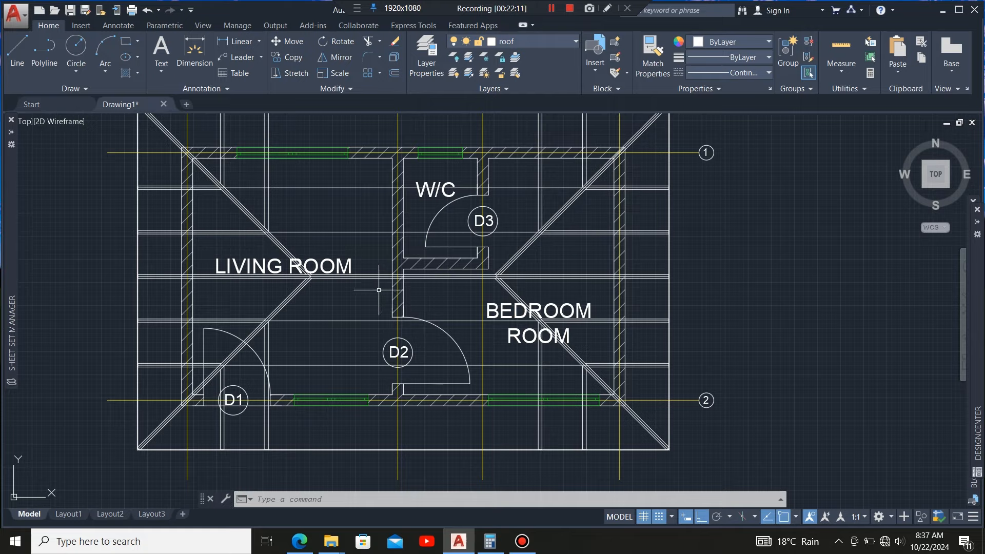
pyautogui.scroll(2, 379, 292)
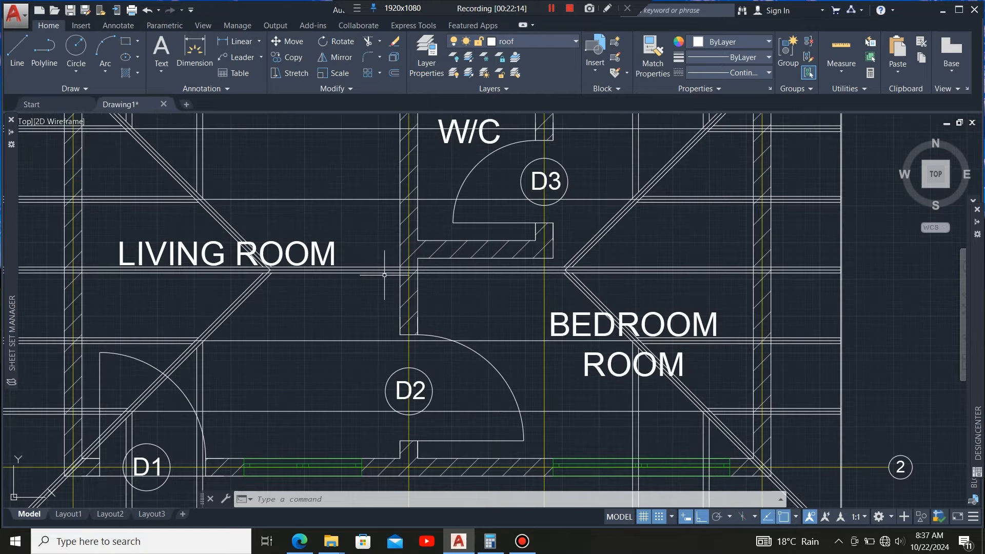
pyautogui.scroll(-6, 379, 340)
pyautogui.scroll(6, 378, 333)
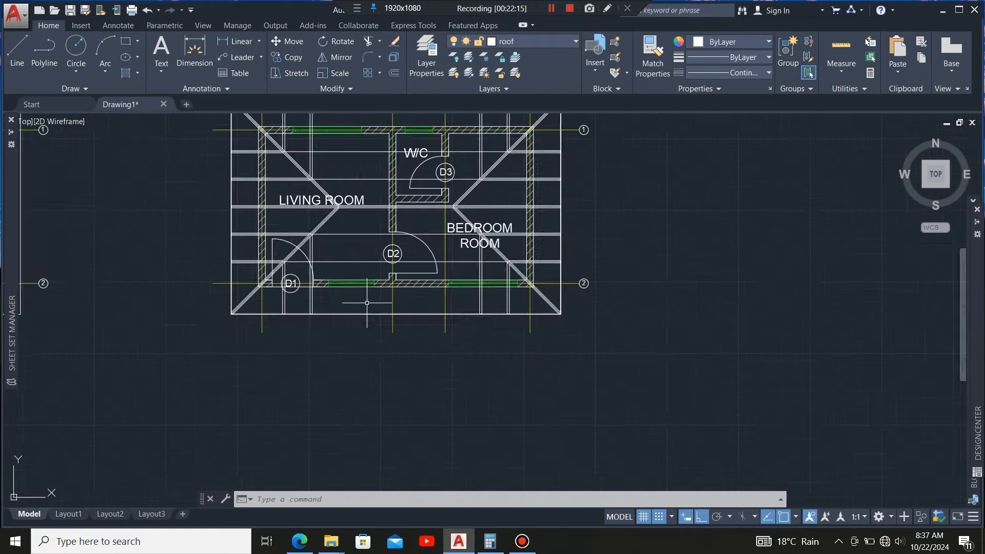
pyautogui.scroll(-4, 375, 338)
pyautogui.scroll(2, 414, 238)
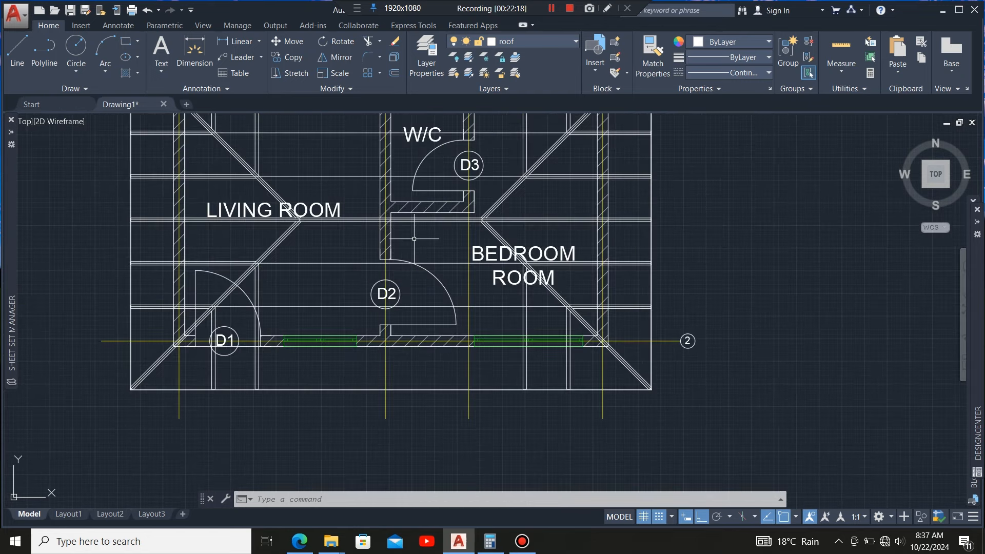
pyautogui.scroll(2, 406, 226)
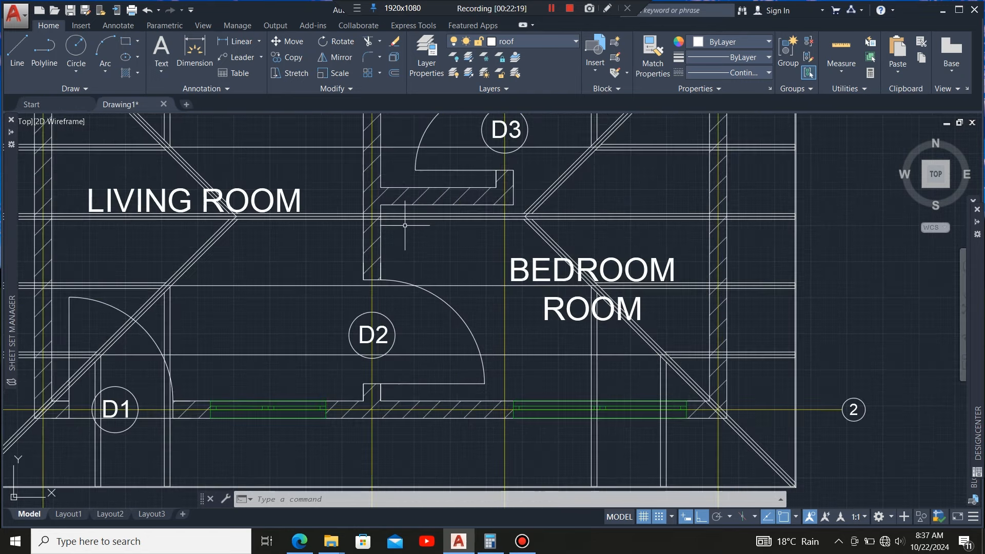
pyautogui.scroll(-2, 358, 226)
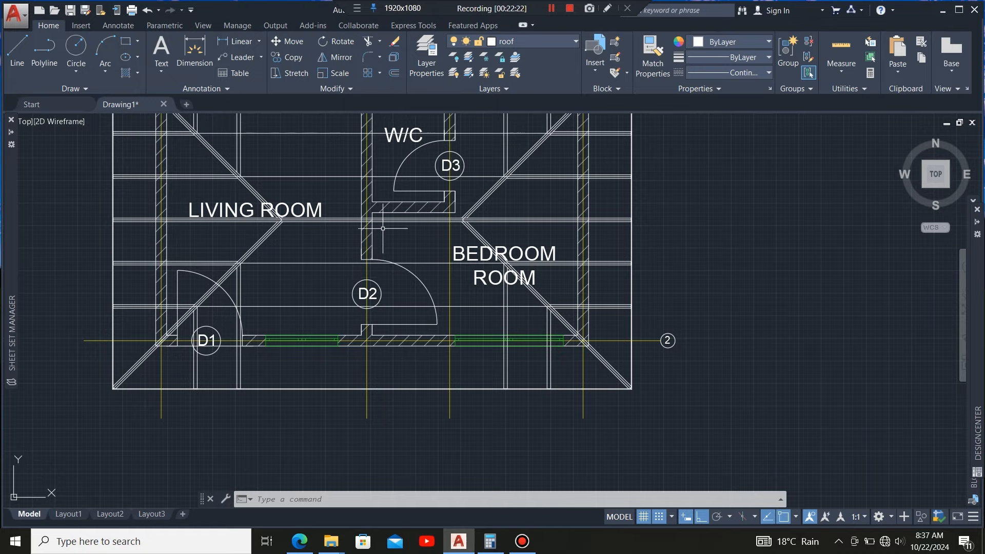
pyautogui.scroll(2, 383, 229)
pyautogui.scroll(-2, 327, 258)
pyautogui.moveTo(354, 252); pyautogui.dragTo(368, 276, button='middle')
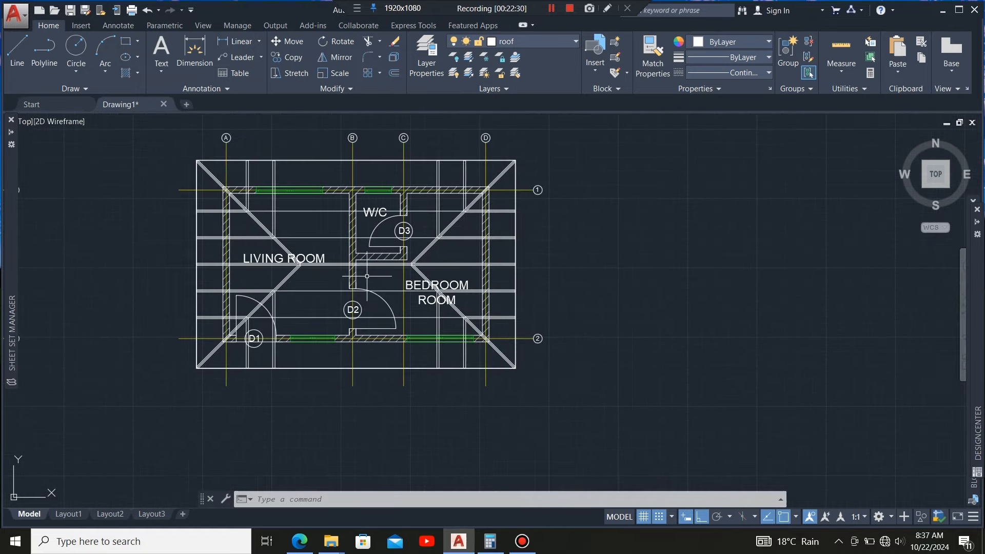
# - Draw a vertical line from the ridge's midpoint down to the inner line of the lower eave, ending the line command
pyautogui.scroll(1, 342, 275)
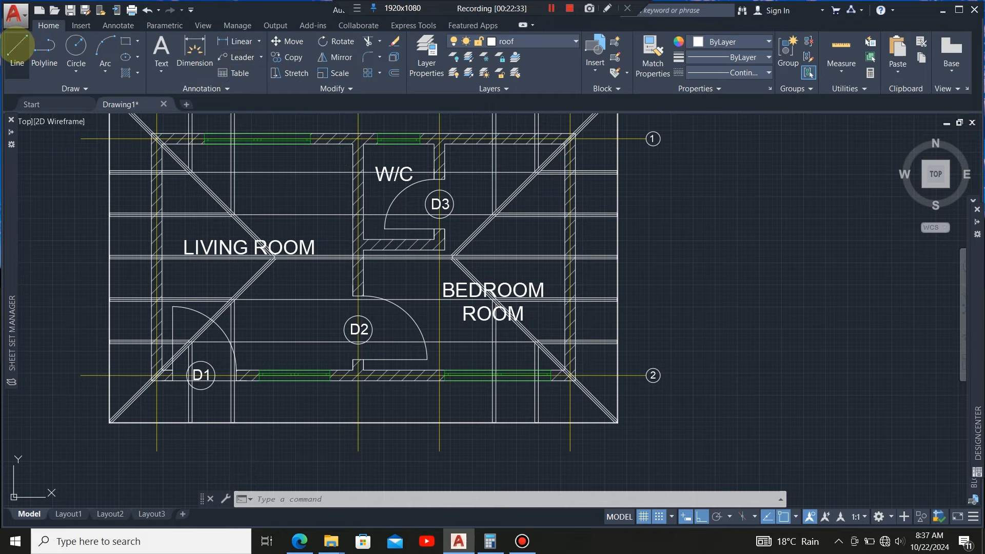
pyautogui.click(17, 45)
pyautogui.scroll(4, 323, 266)
pyautogui.click(422, 235)
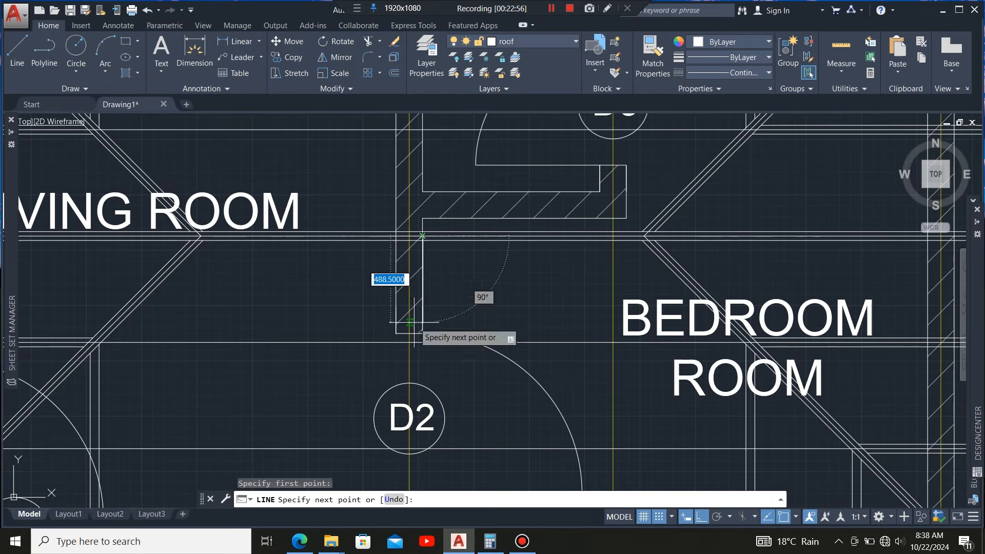
pyautogui.scroll(-6, 418, 308)
pyautogui.scroll(3, 420, 272)
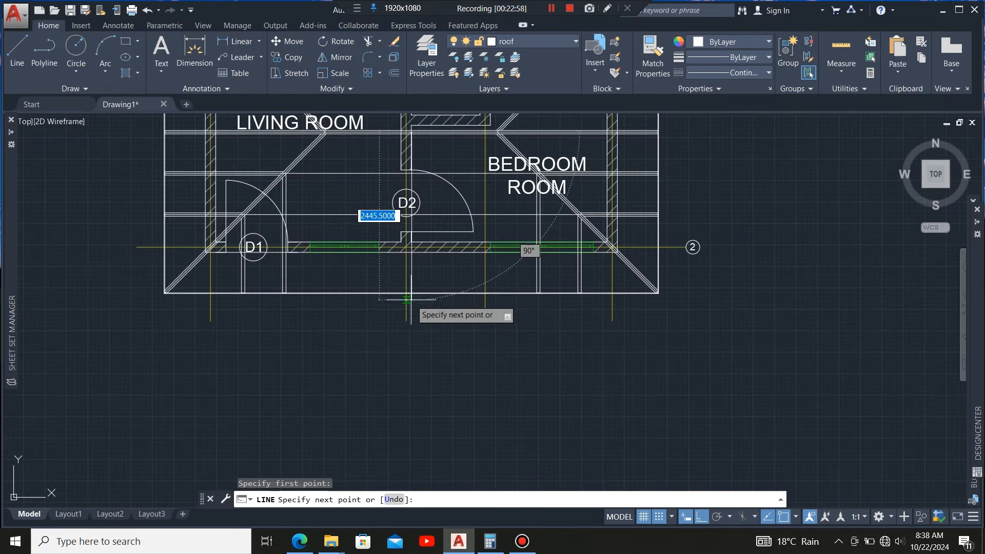
pyautogui.scroll(4, 415, 297)
pyautogui.scroll(2, 384, 316)
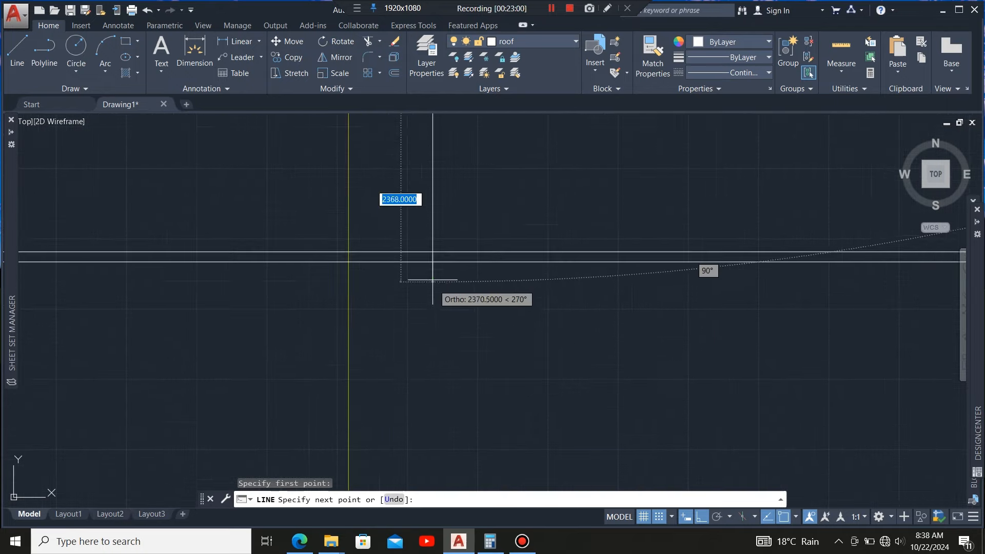
pyautogui.click(433, 252)
pyautogui.scroll(-8, 384, 329)
pyautogui.press('Escape')
pyautogui.scroll(-4, 390, 385)
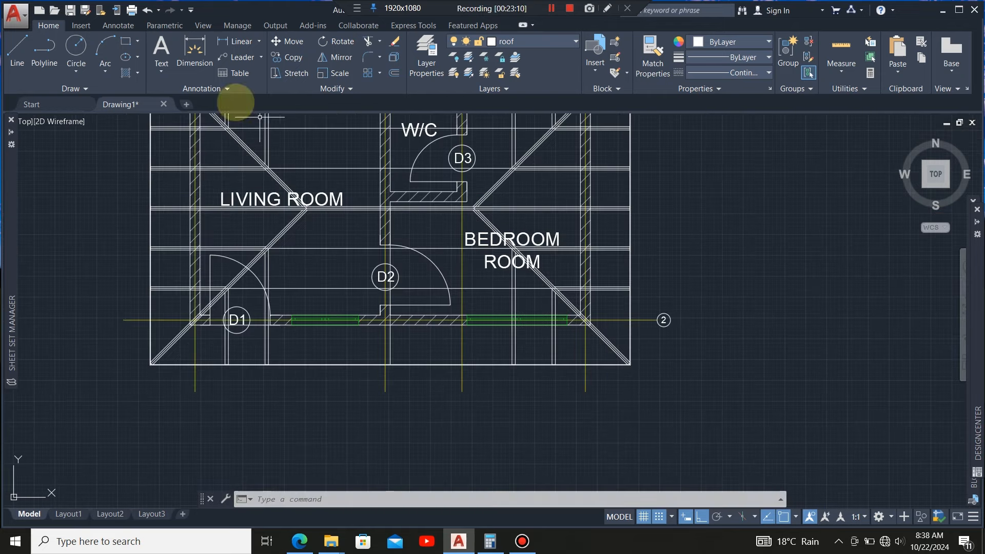
# - Draw a vertical line from the living room end of the ridge down to the inner line of the lower eave
pyautogui.click(17, 46)
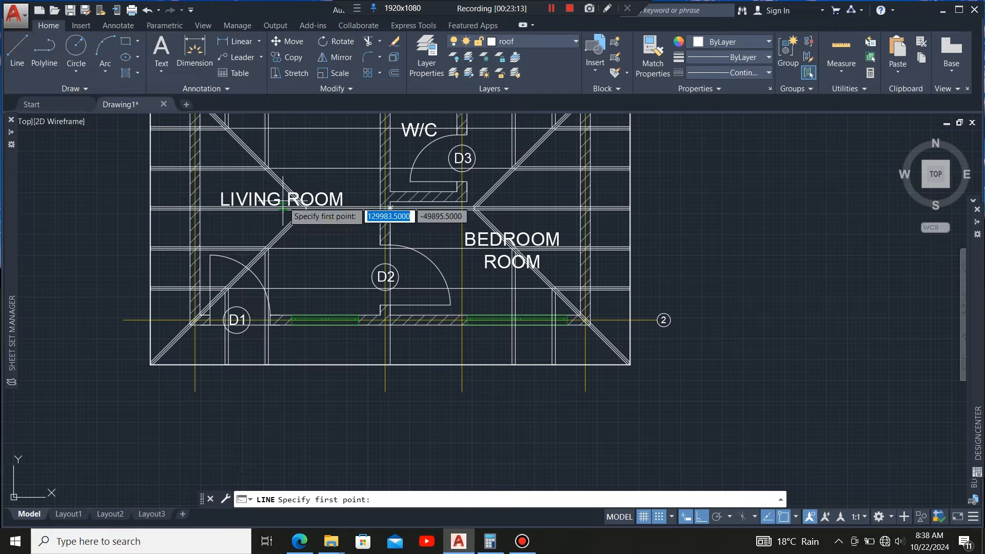
pyautogui.scroll(5, 288, 203)
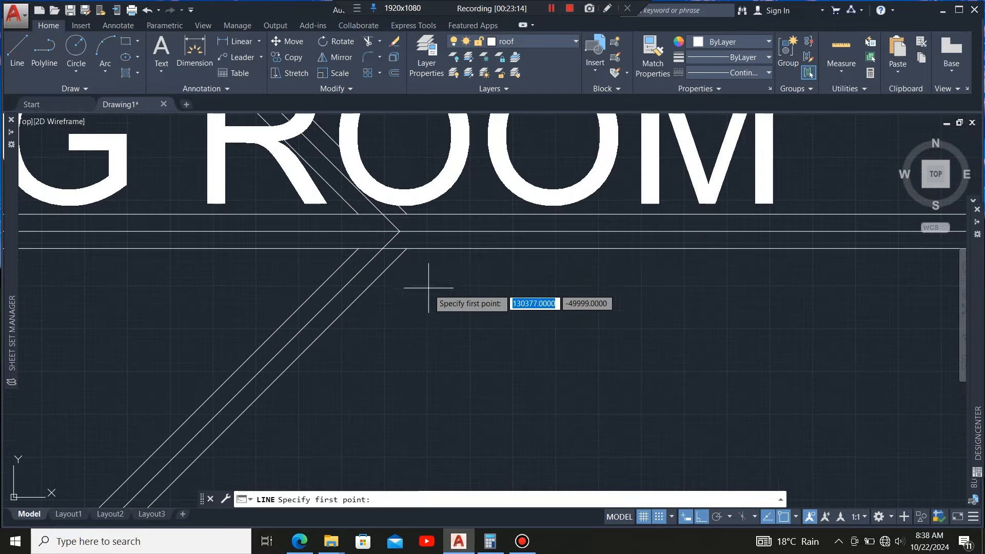
pyautogui.click(398, 231)
pyautogui.scroll(-3, 390, 176)
pyautogui.scroll(-2, 390, 176)
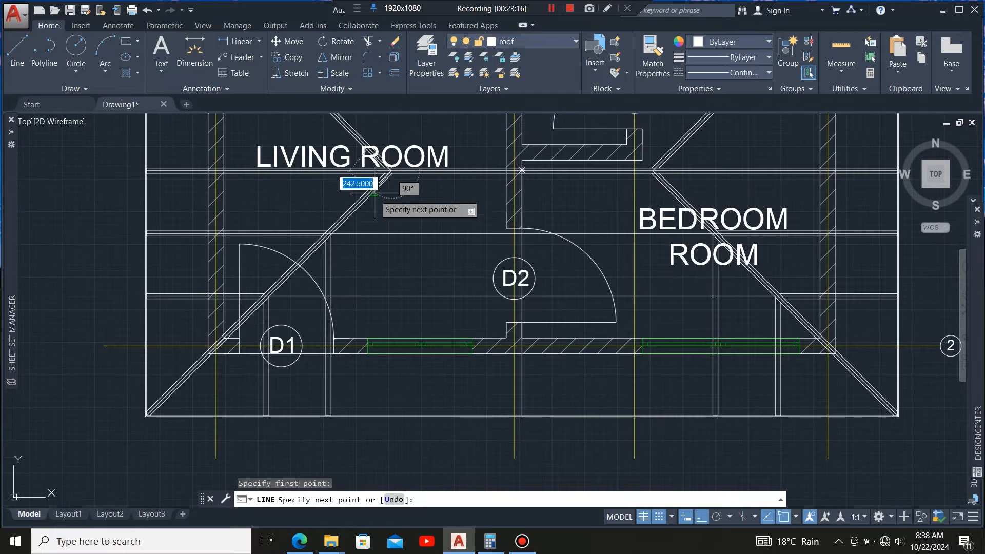
pyautogui.scroll(2, 393, 410)
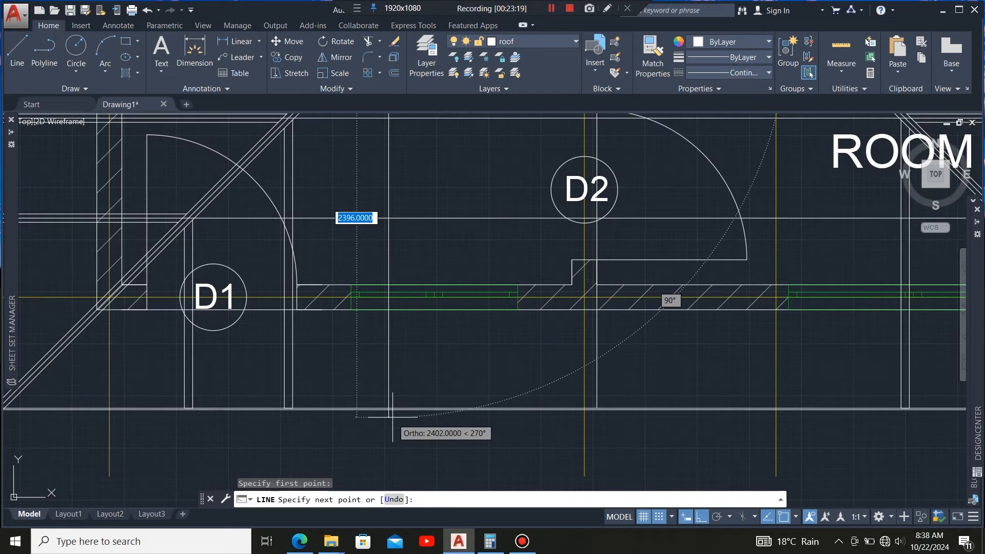
pyautogui.scroll(5, 396, 410)
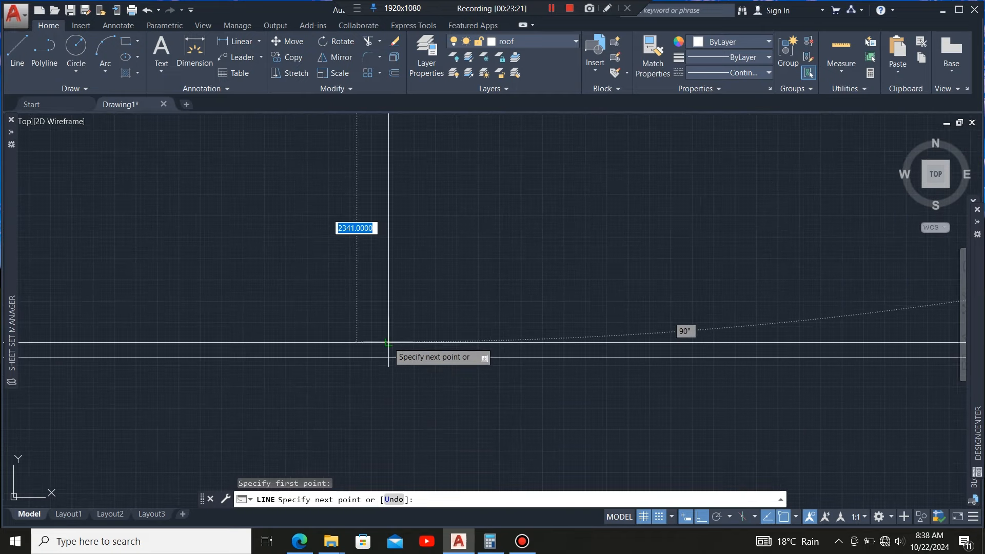
pyautogui.click(388, 342)
pyautogui.scroll(-3, 380, 390)
pyautogui.press('Escape')
pyautogui.scroll(-2, 373, 437)
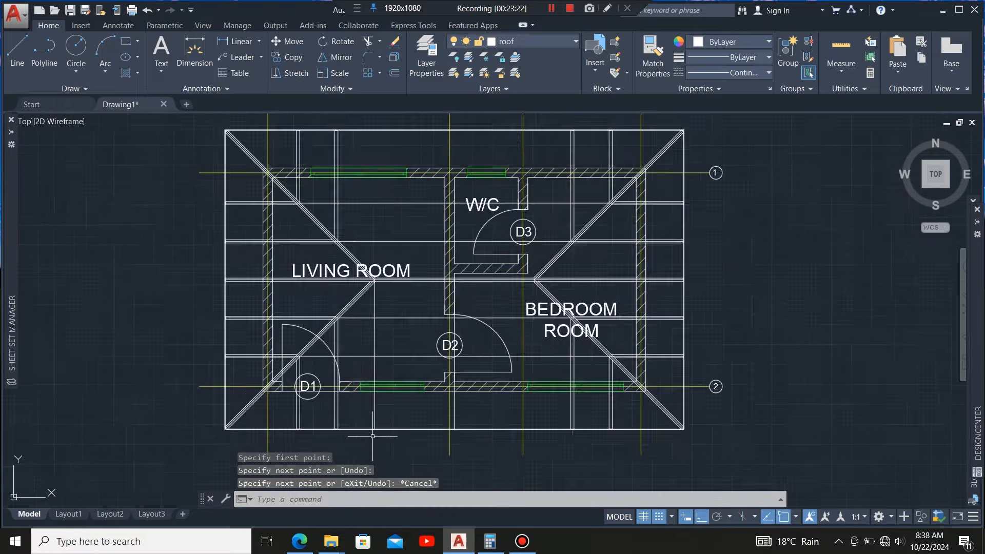
# - Stretch the upper end of the line at the living room ridge end up to the inner line of the upper eave
pyautogui.scroll(-2, 373, 436)
pyautogui.scroll(4, 374, 366)
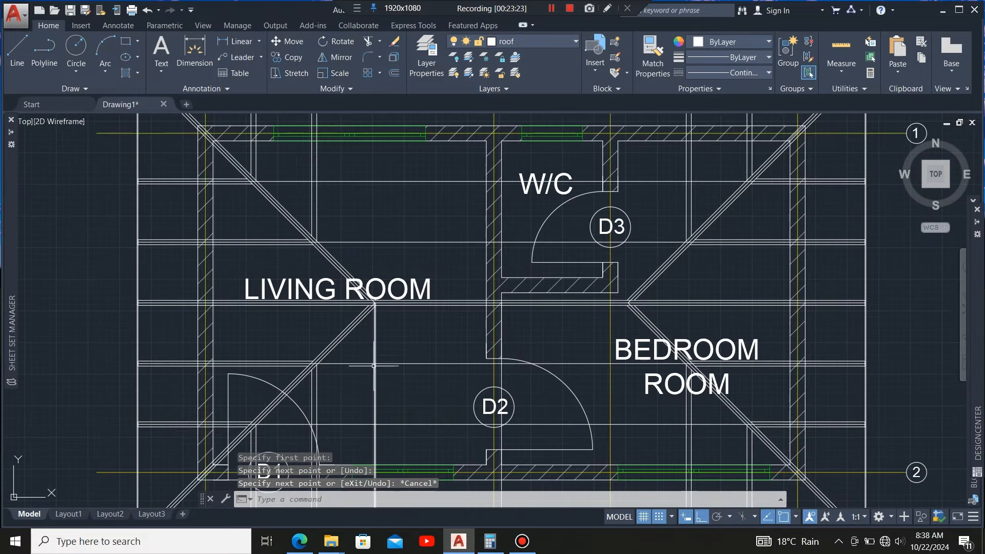
pyautogui.click(375, 338)
pyautogui.scroll(5, 379, 329)
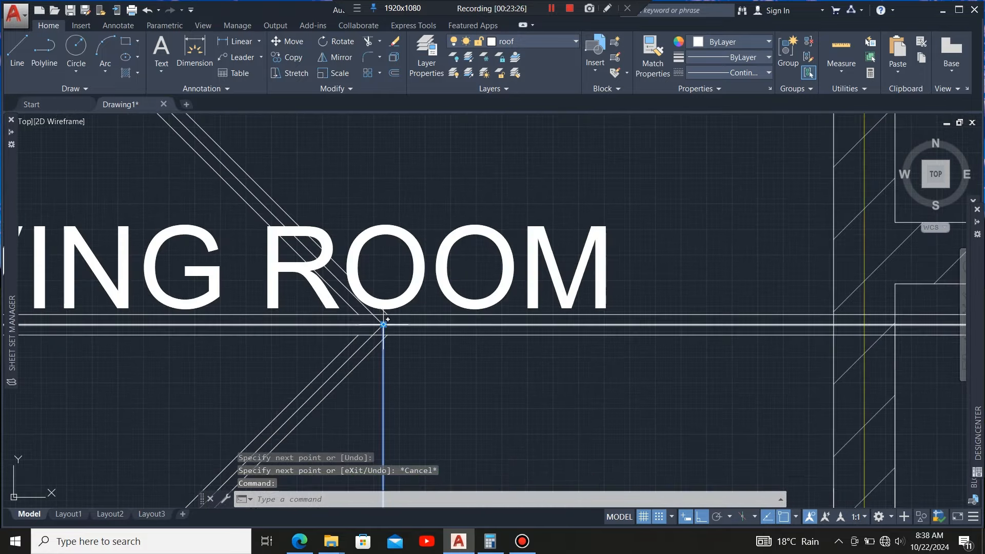
pyautogui.click(383, 325)
pyautogui.scroll(-5, 380, 359)
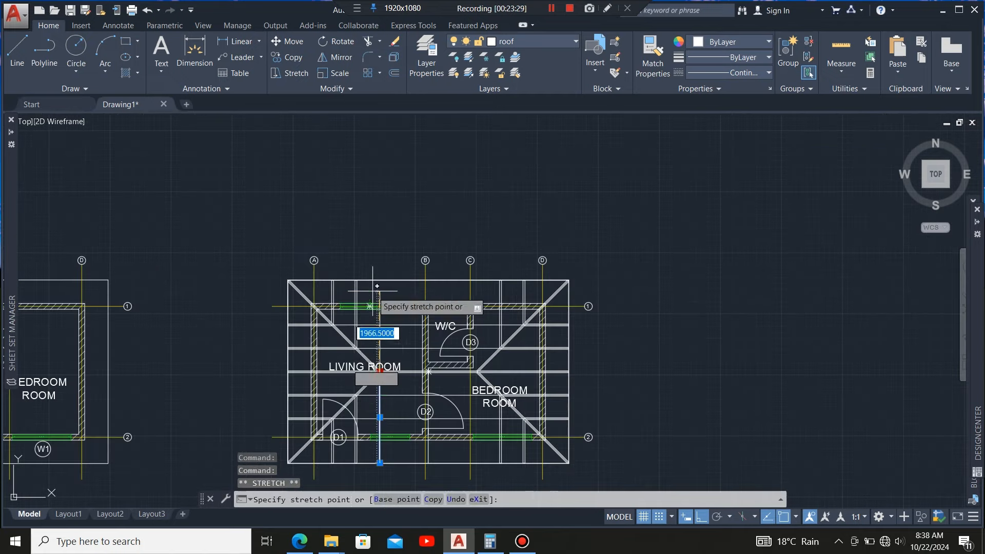
pyautogui.scroll(3, 373, 291)
pyautogui.scroll(2, 384, 280)
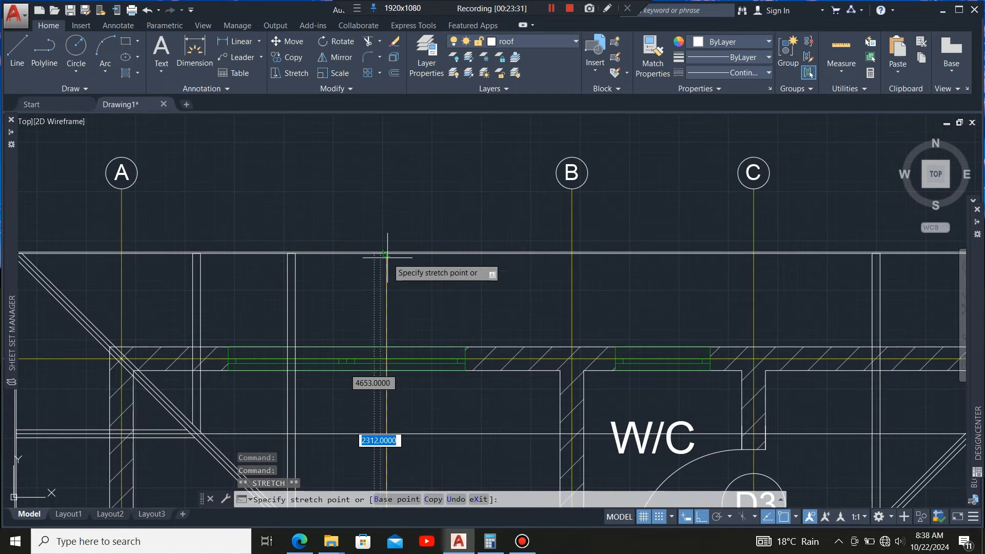
pyautogui.scroll(2, 386, 262)
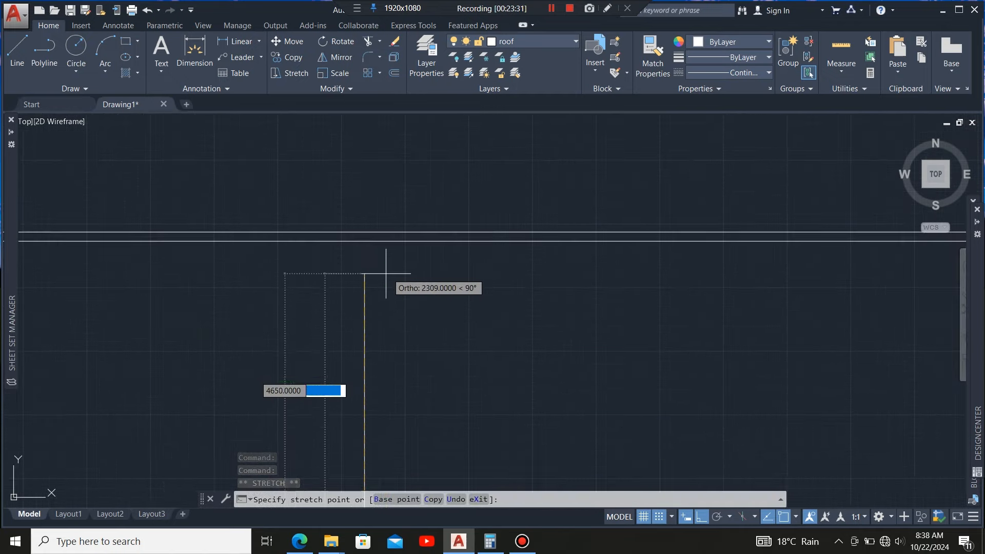
pyautogui.click(365, 240)
pyautogui.scroll(-4, 340, 176)
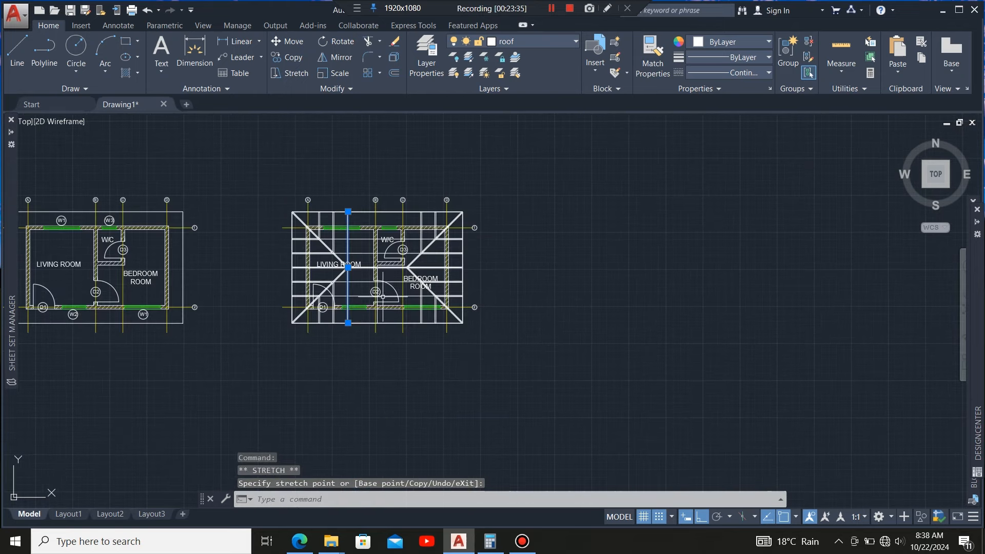
# - Copy the full-height line from the living room end of the ridge to the bedroom end of the ridge
pyautogui.scroll(4, 422, 269)
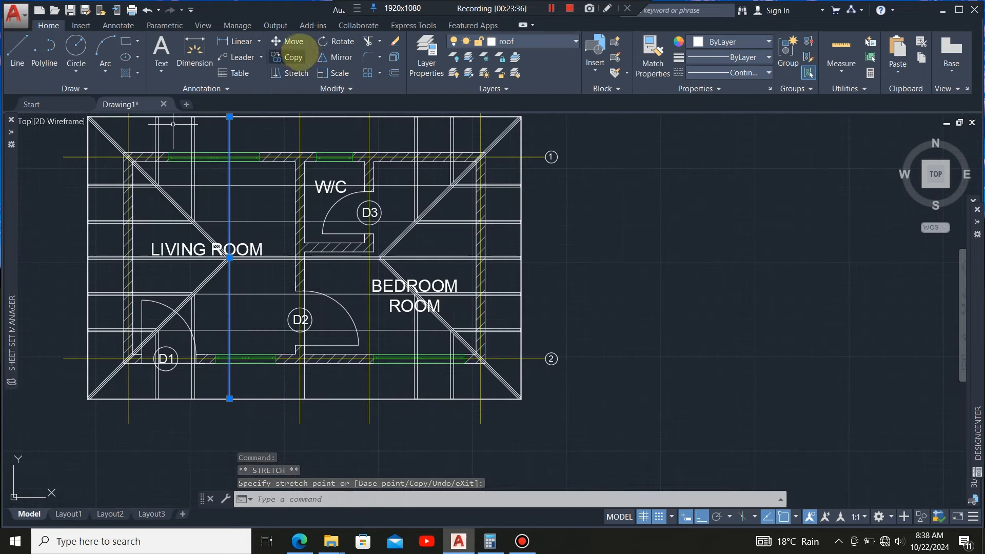
pyautogui.click(290, 57)
pyautogui.scroll(6, 250, 274)
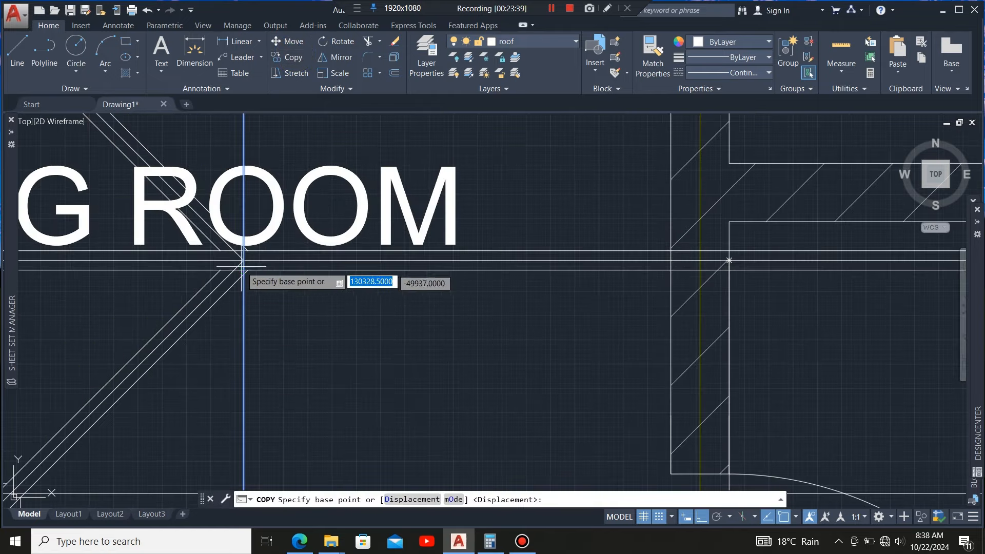
pyautogui.click(253, 235)
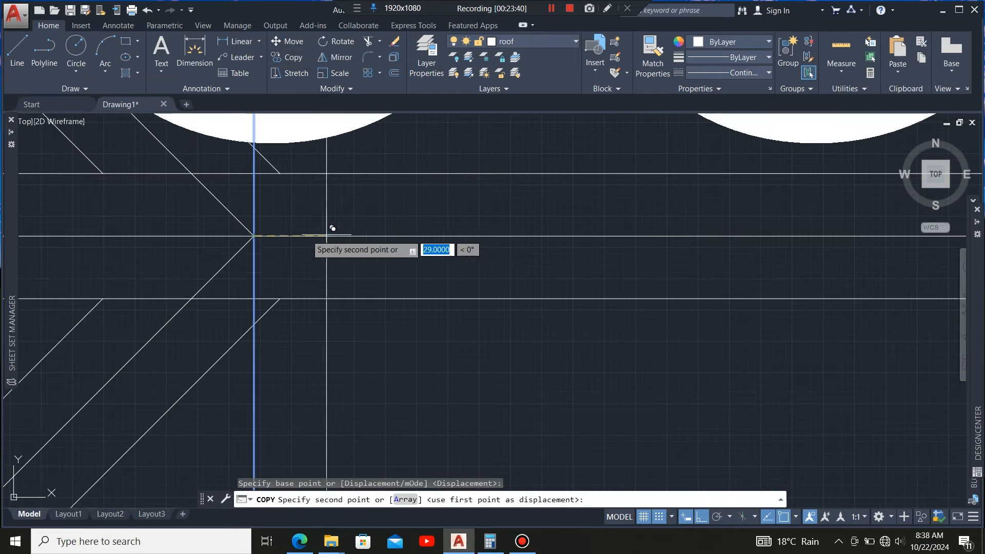
pyautogui.scroll(-5, 308, 257)
pyautogui.scroll(7, 390, 249)
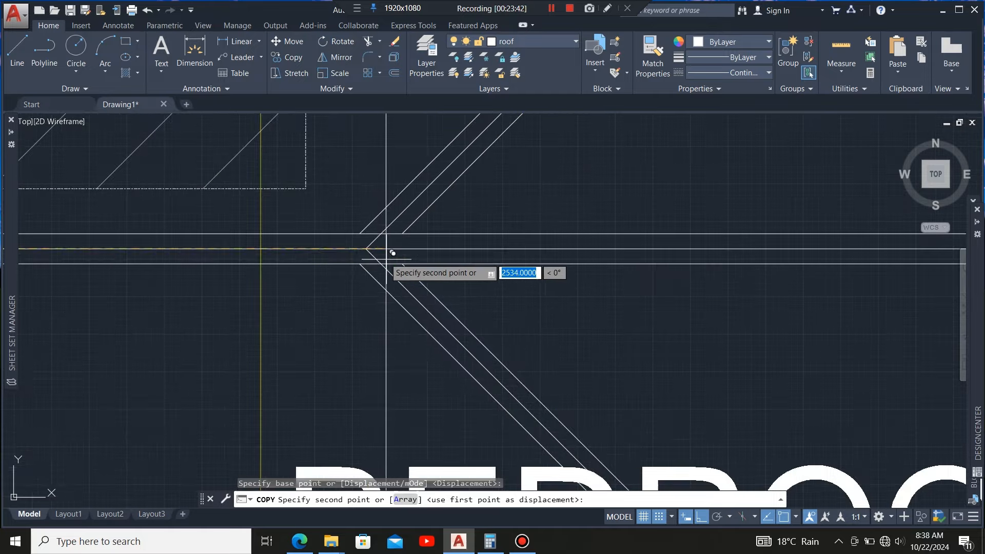
pyautogui.click(342, 242)
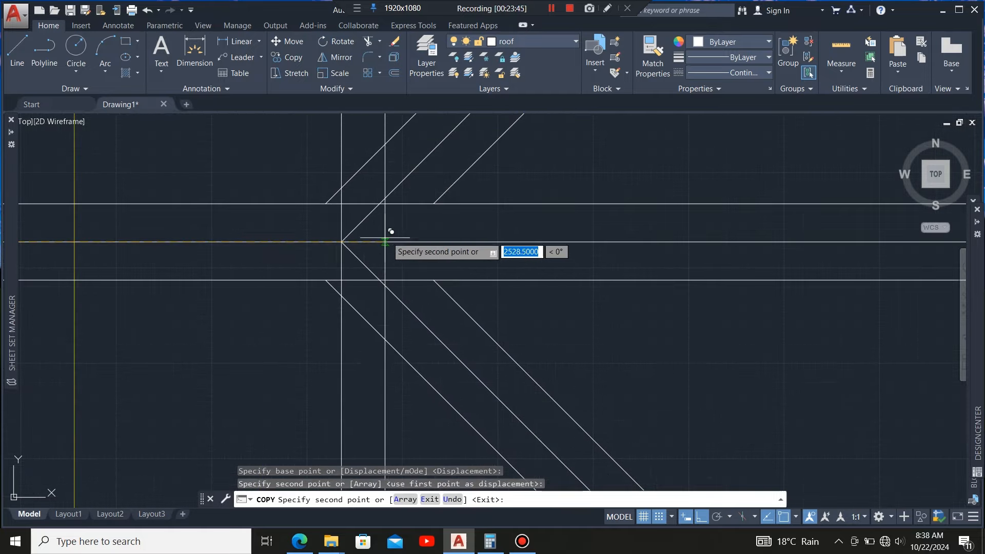
pyautogui.scroll(-7, 407, 256)
pyautogui.press('Escape')
pyautogui.scroll(-5, 535, 263)
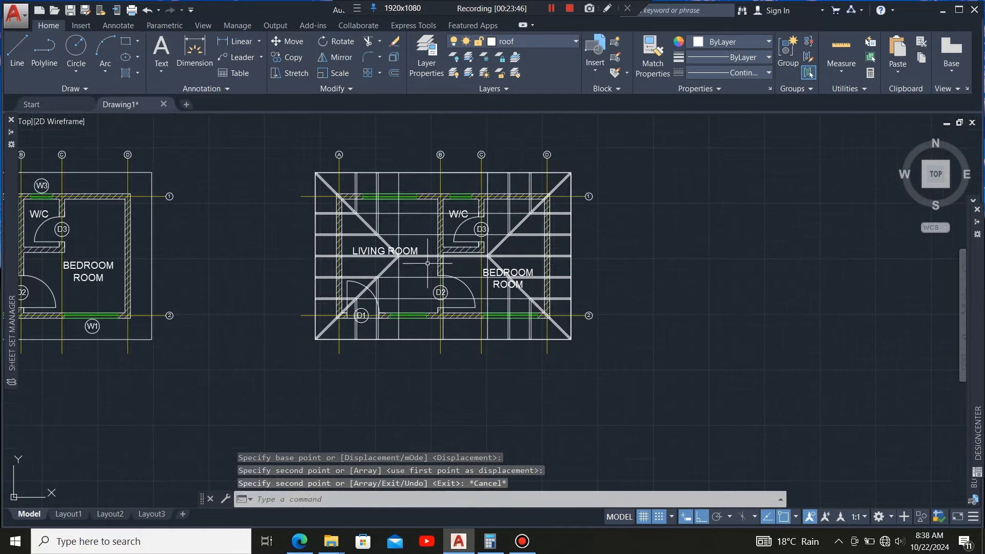
# - Offset the full-height line at the living room ridge end by 600 mm toward the bedroom
pyautogui.scroll(5, 384, 278)
pyautogui.scroll(2, 384, 277)
pyautogui.click(359, 289)
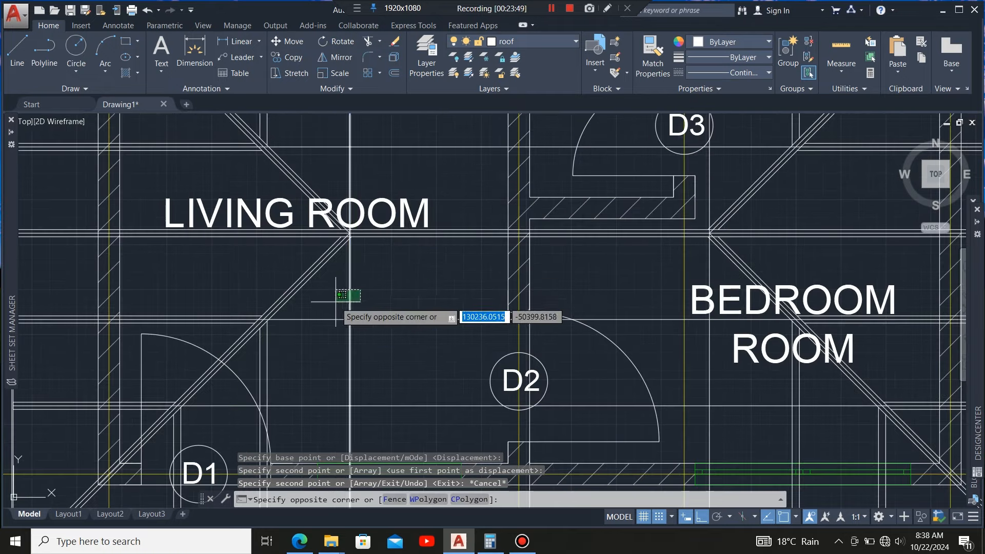
pyautogui.click(337, 304)
pyautogui.click(394, 72)
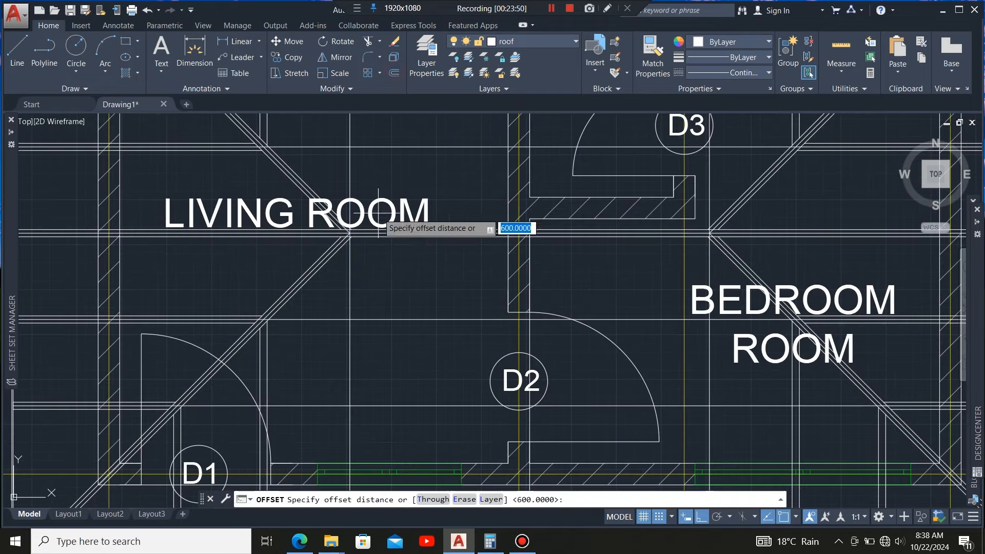
pyautogui.click(349, 291)
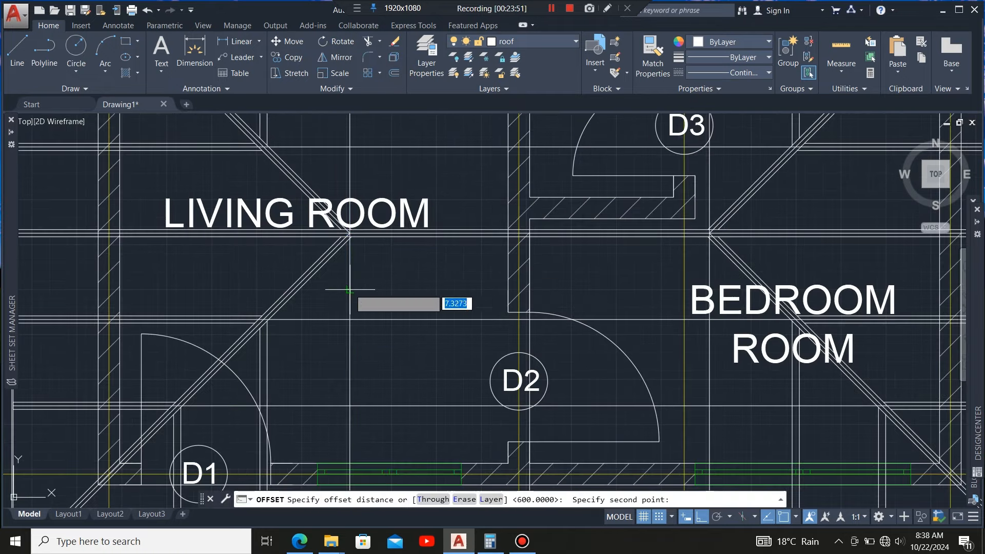
pyautogui.press('Return')
pyautogui.click(418, 290)
pyautogui.scroll(-5, 437, 310)
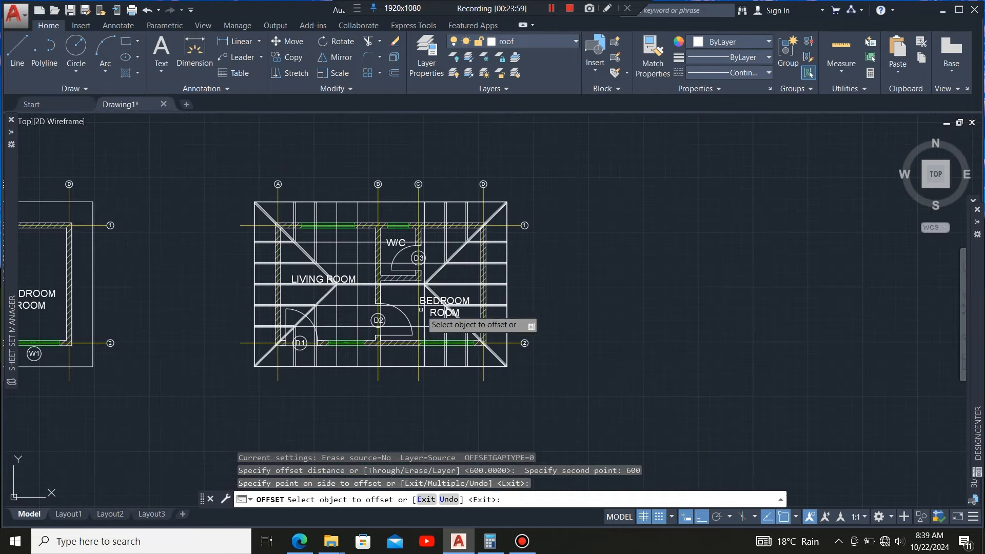
# - Offset the full-height line at the bedroom ridge end toward the living room by the same 600 mm, ending the offset
pyautogui.scroll(5, 436, 308)
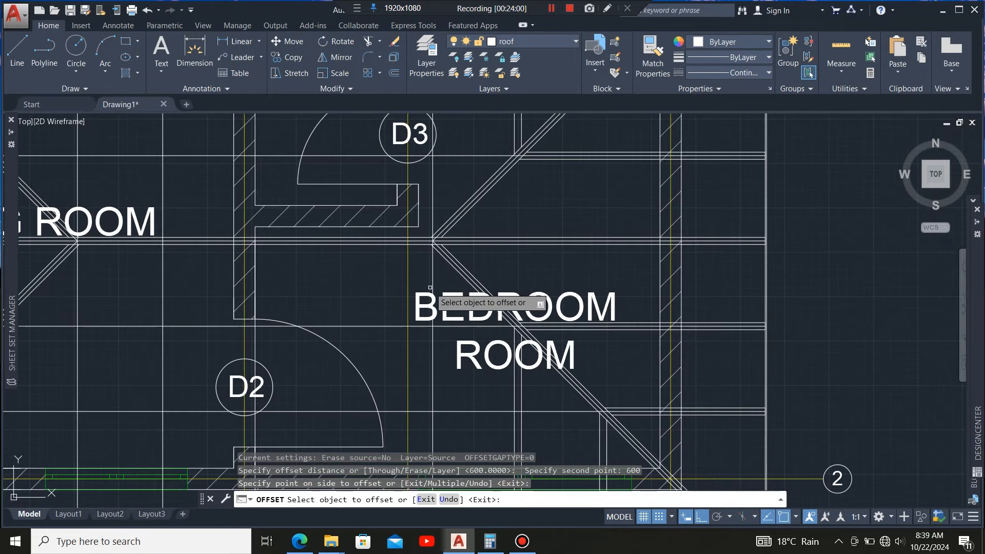
pyautogui.scroll(-5, 431, 280)
pyautogui.scroll(5, 434, 270)
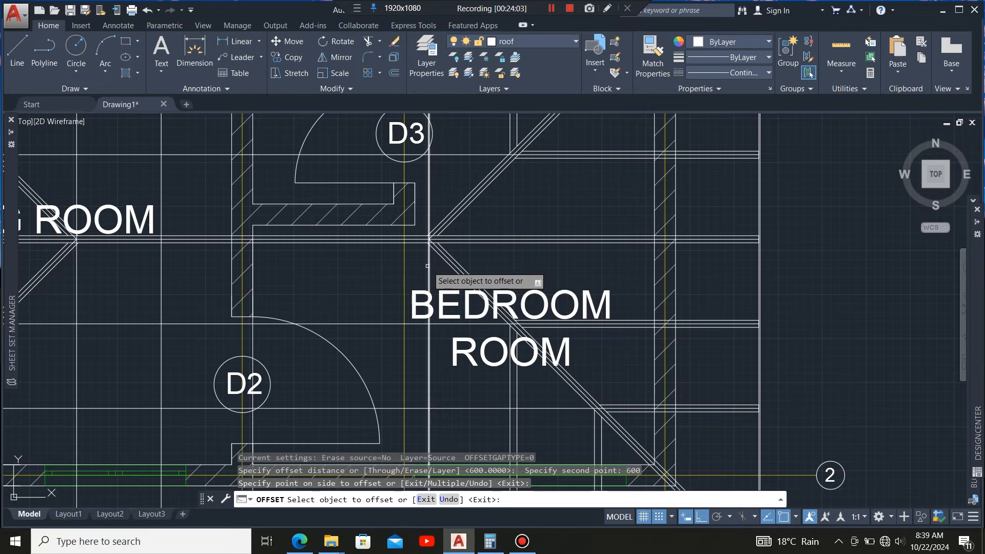
pyautogui.click(429, 265)
pyautogui.click(313, 292)
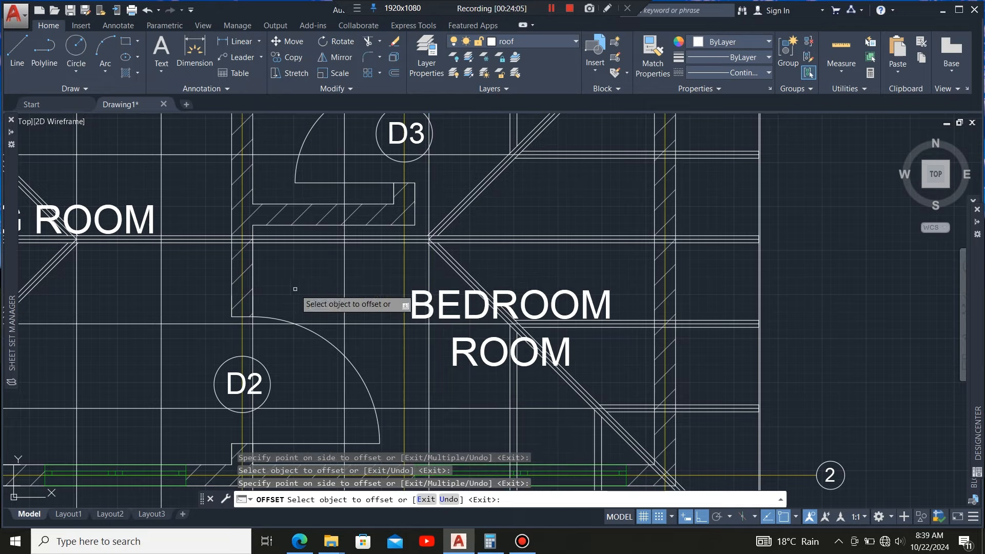
pyautogui.scroll(-5, 339, 277)
pyautogui.scroll(2, 349, 279)
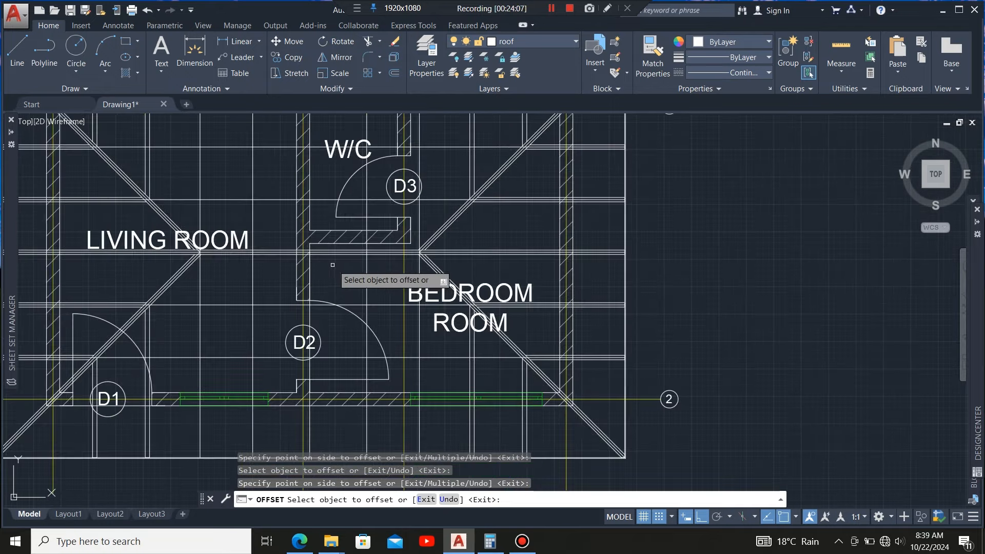
pyautogui.scroll(3, 329, 272)
pyautogui.press('Escape')
pyautogui.scroll(-5, 312, 263)
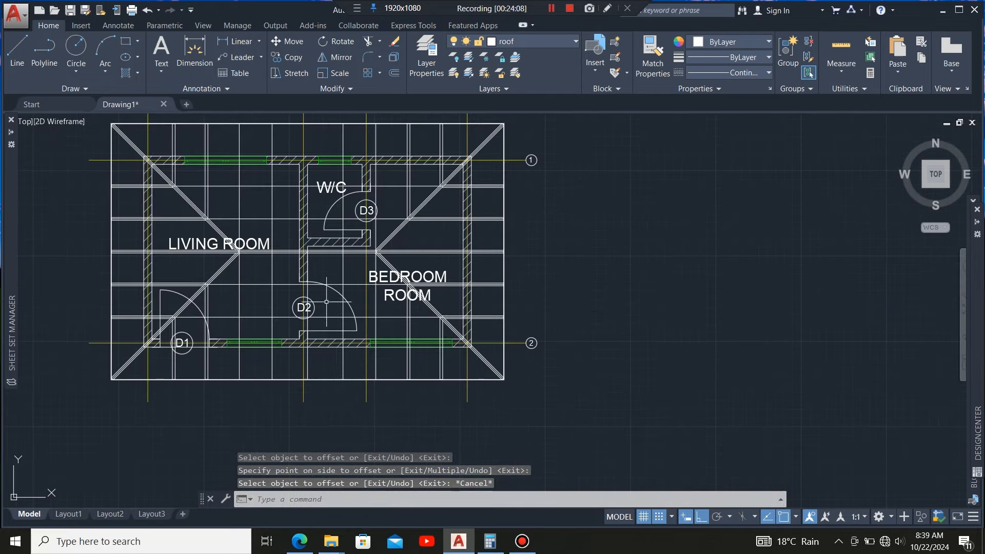
# - Stretch the upper end of the line at the ridge's midpoint up to the inner line of the upper eave
pyautogui.scroll(5, 323, 390)
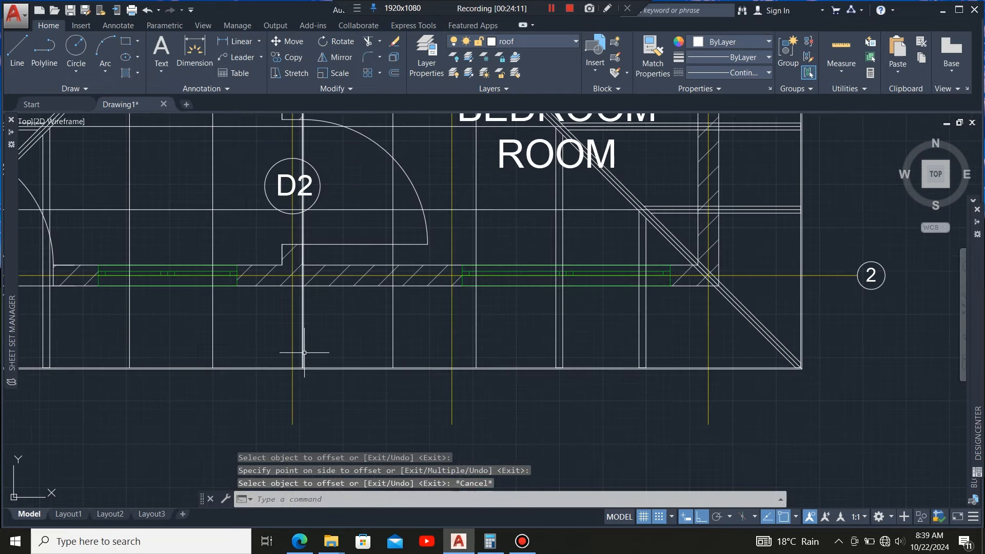
pyautogui.click(305, 352)
pyautogui.scroll(-5, 308, 374)
pyautogui.scroll(5, 323, 379)
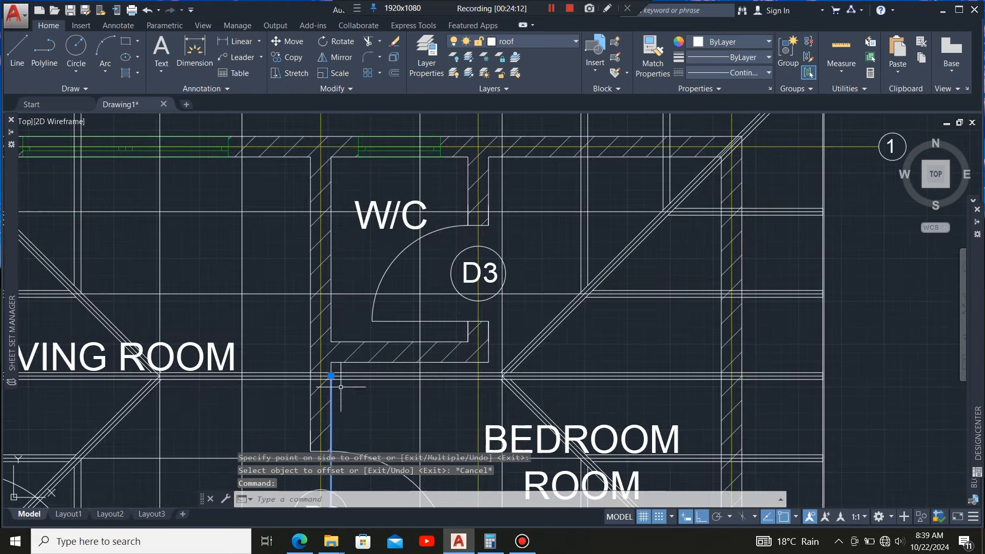
pyautogui.click(331, 376)
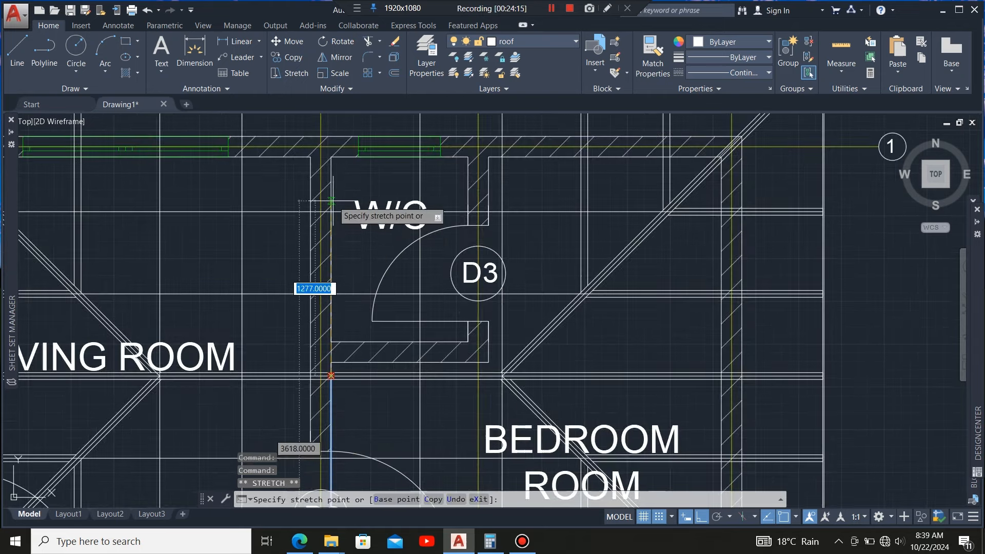
pyautogui.scroll(-4, 346, 241)
pyautogui.scroll(10, 337, 173)
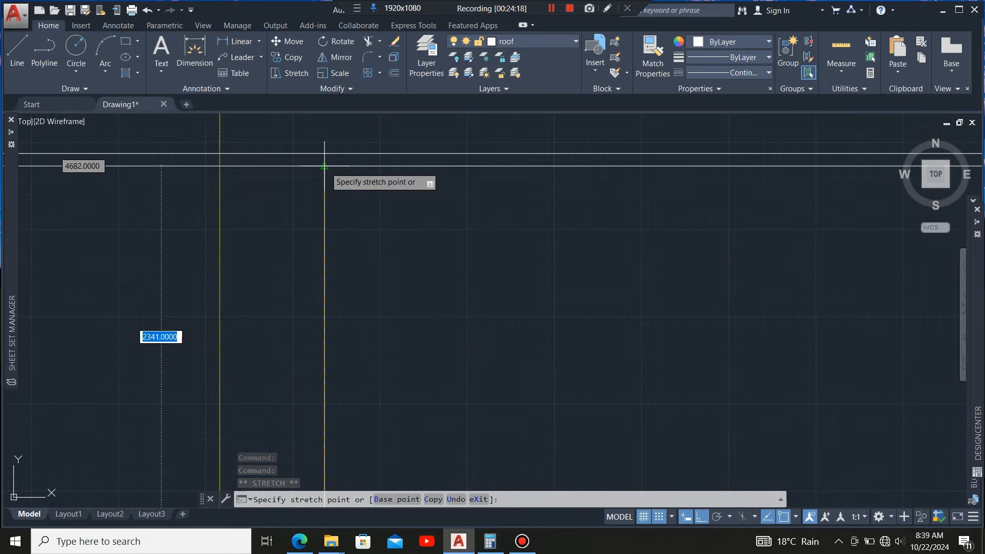
pyautogui.click(324, 165)
pyautogui.scroll(-7, 328, 154)
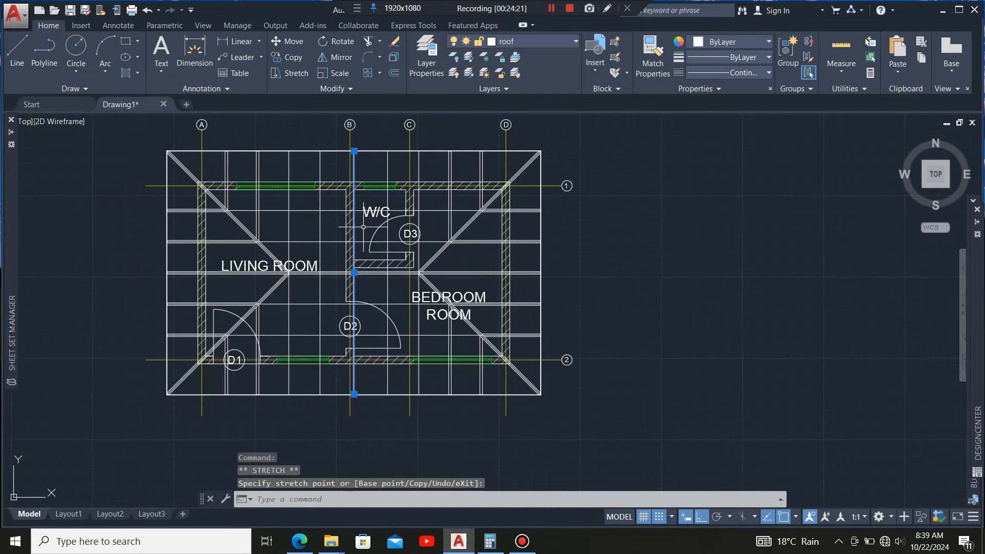
# - Draw a 50 by 50 rectangle in the open area below the LIVING ROOM label, just under the roof ridge
pyautogui.scroll(4, 318, 274)
pyautogui.press('Escape')
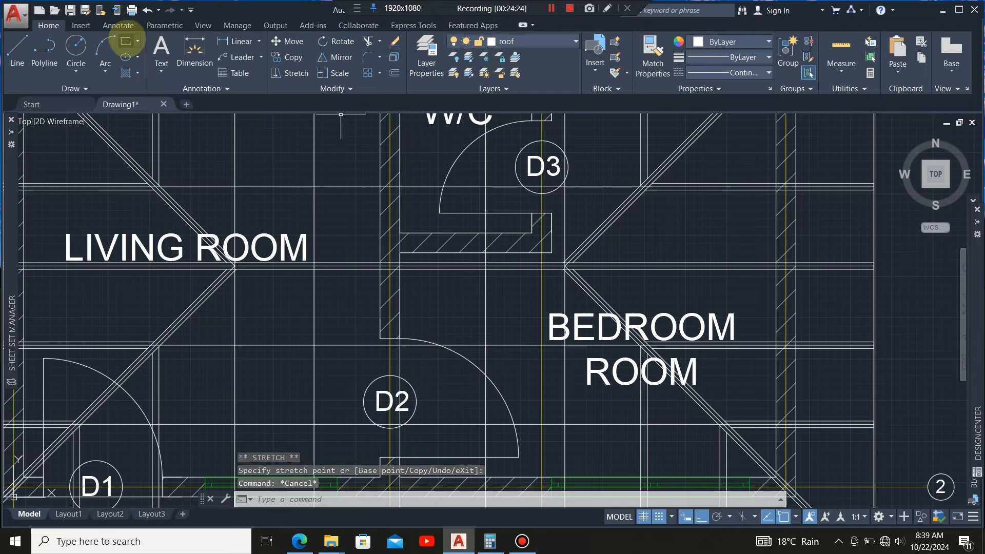
pyautogui.click(125, 41)
pyautogui.scroll(-2, 339, 287)
pyautogui.scroll(2, 286, 264)
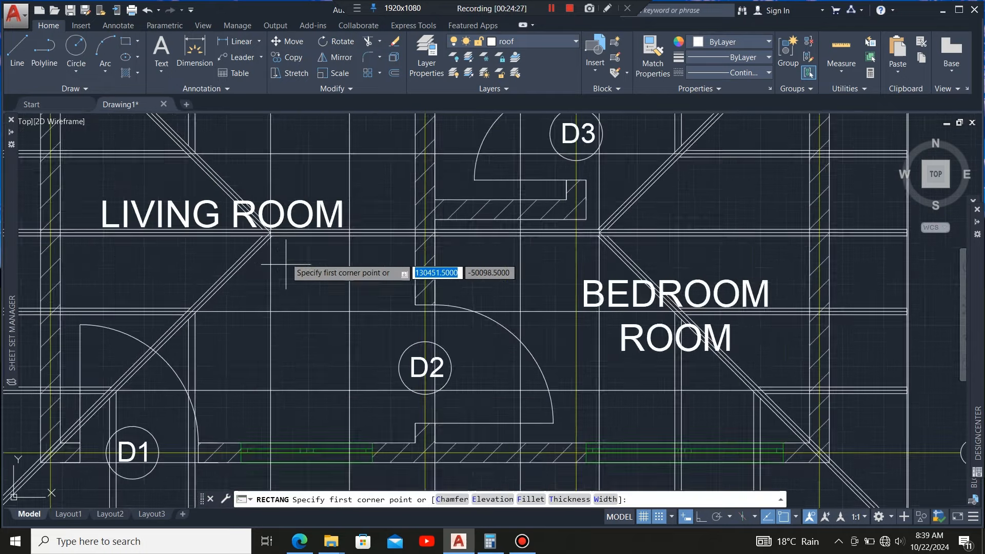
pyautogui.scroll(2, 286, 264)
pyautogui.click(294, 247)
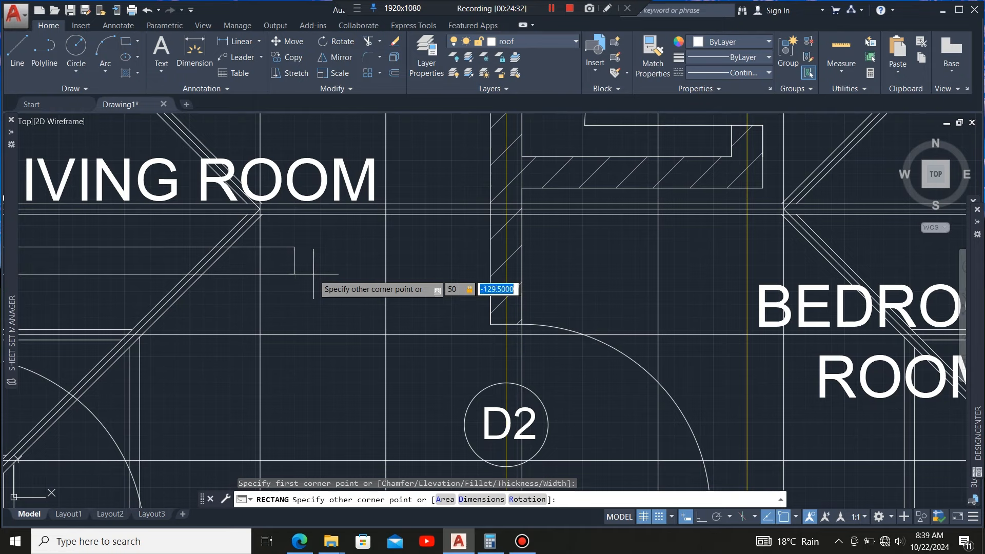
pyautogui.write('@50,50')
pyautogui.press('Return')
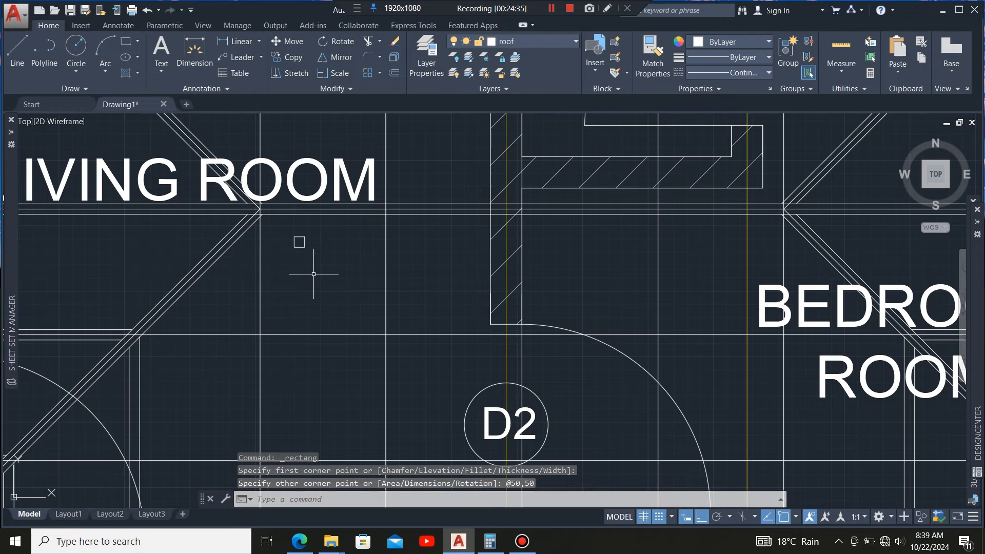
# - Move the small square so its lower edge midpoint sits where the living-room ridge end's vertical line meets the lower eave's inner line
pyautogui.scroll(5, 294, 240)
pyautogui.click(354, 233)
pyautogui.click(288, 292)
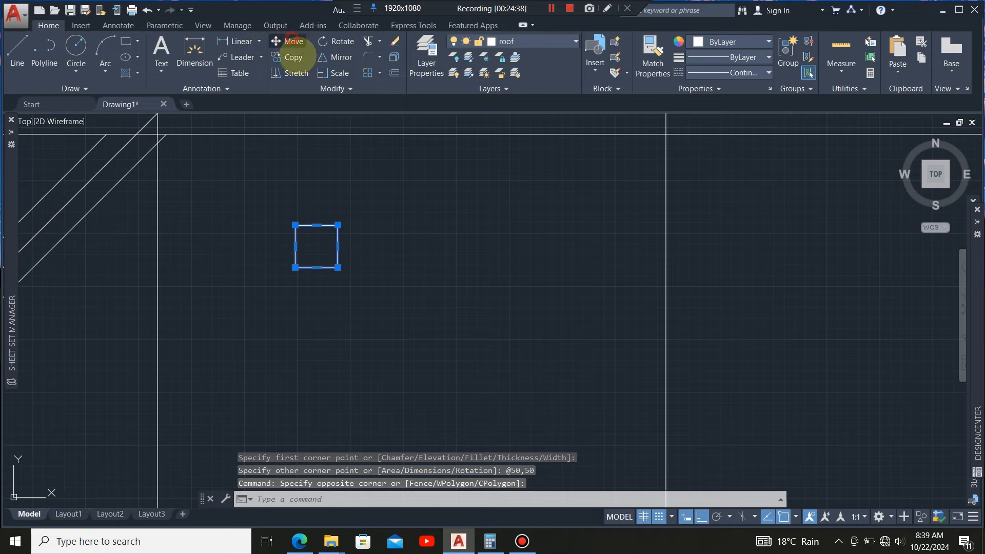
pyautogui.click(292, 41)
pyautogui.click(317, 246)
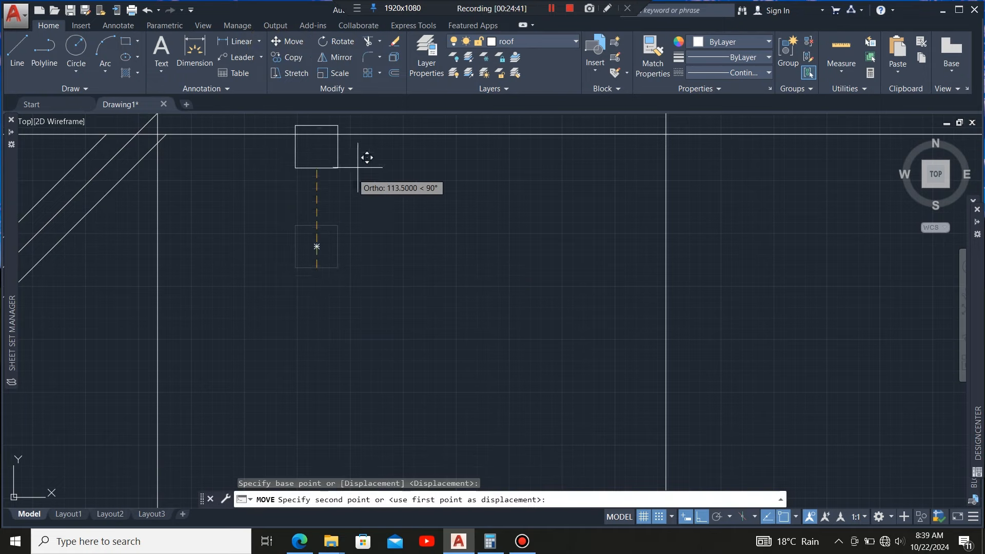
pyautogui.scroll(-5, 367, 157)
pyautogui.scroll(6, 359, 330)
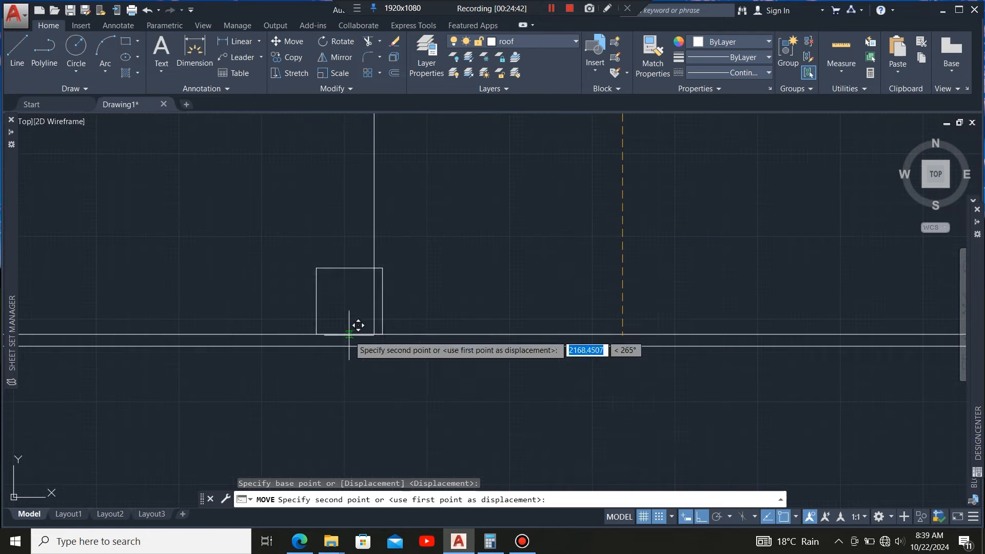
pyautogui.click(374, 333)
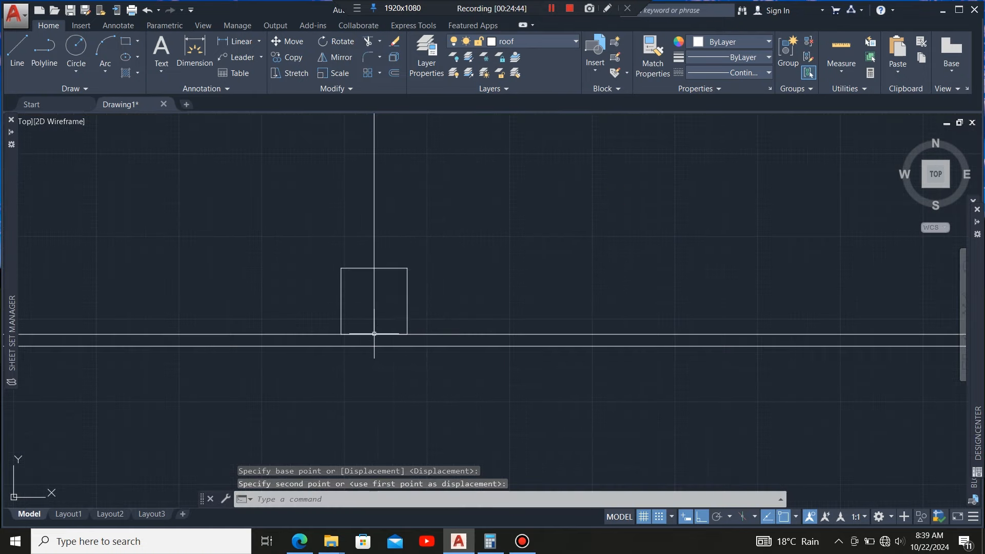
# - Stretch the square's upper edge up to the living-room end of the ridge centreline to form a full-length rafter
pyautogui.click(411, 245)
pyautogui.click(389, 279)
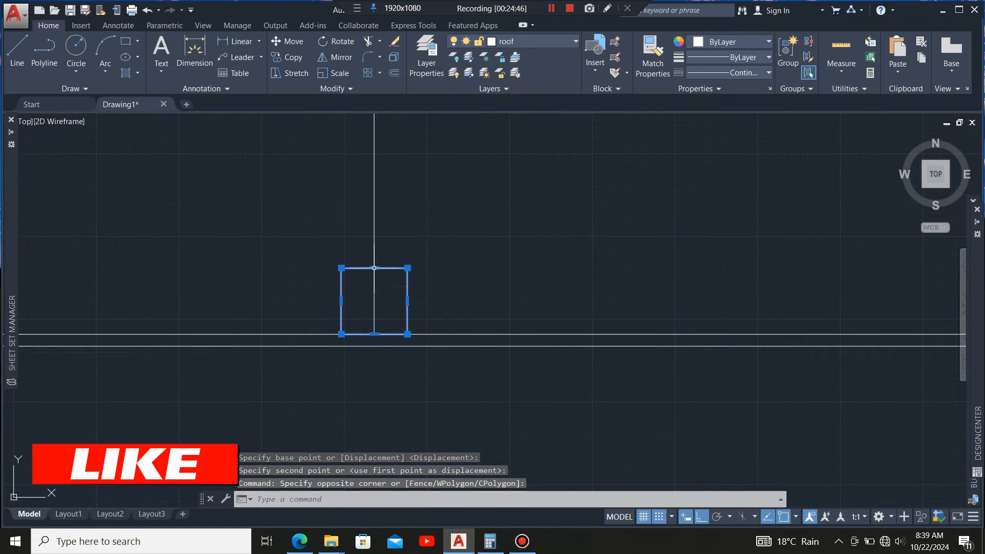
pyautogui.click(374, 268)
pyautogui.scroll(-4, 372, 377)
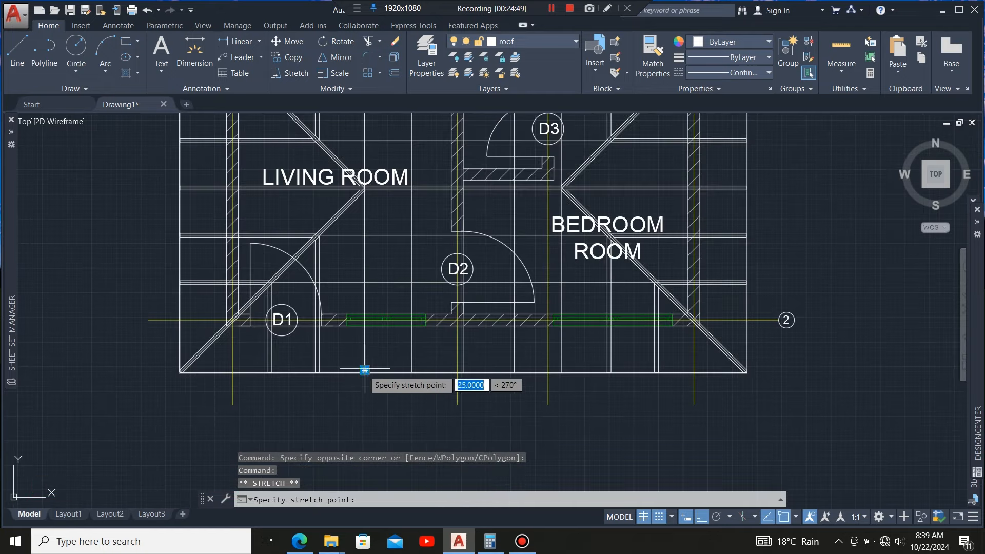
pyautogui.scroll(8, 362, 206)
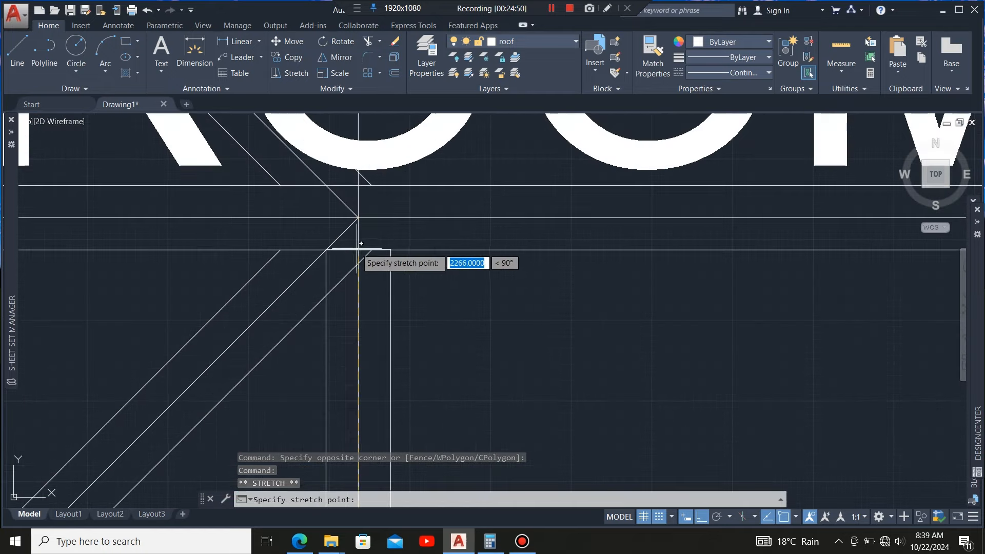
pyautogui.click(358, 218)
pyautogui.scroll(-6, 364, 214)
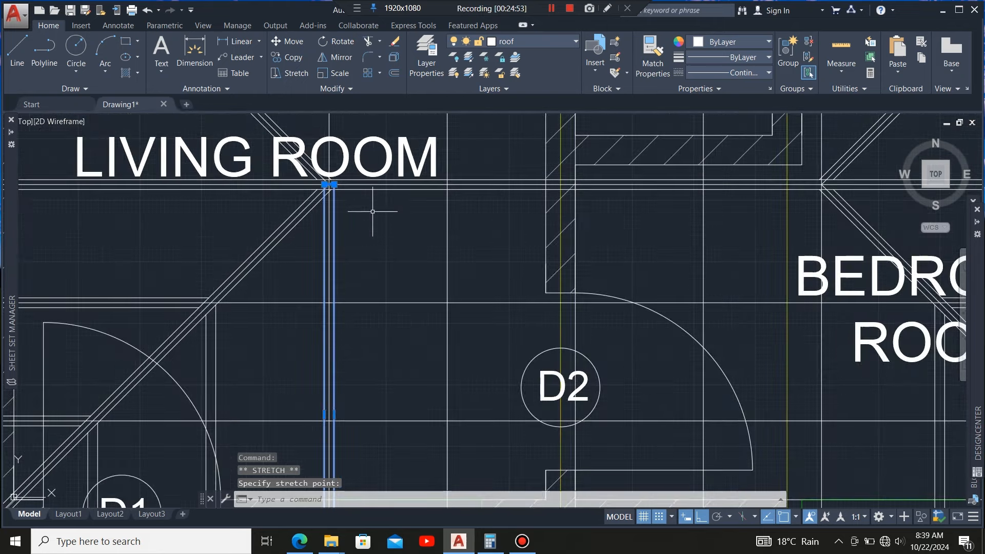
# - Copy the rafter from its lower edge midpoint to the next vertical guide line, 600 to the right
pyautogui.click(293, 57)
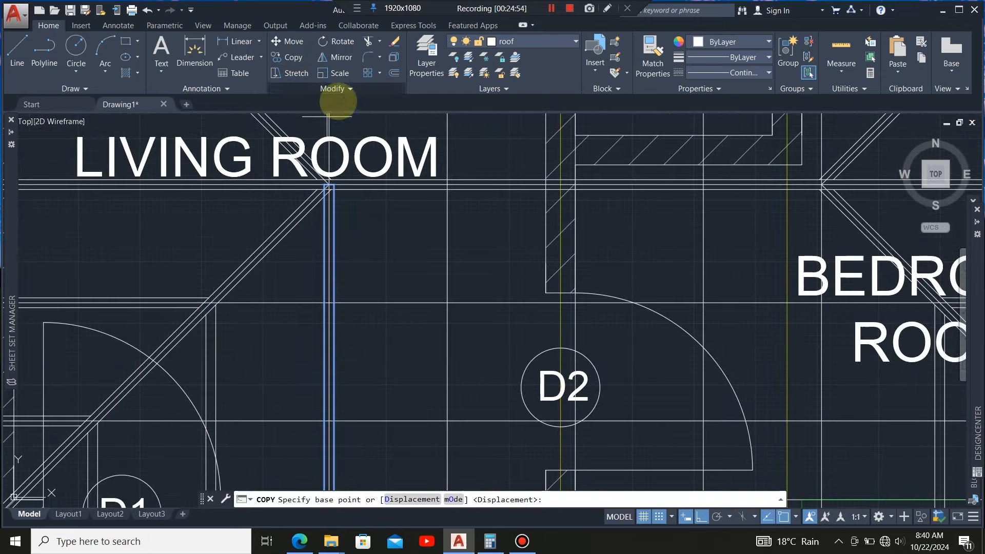
pyautogui.scroll(-4, 361, 206)
pyautogui.scroll(7, 350, 381)
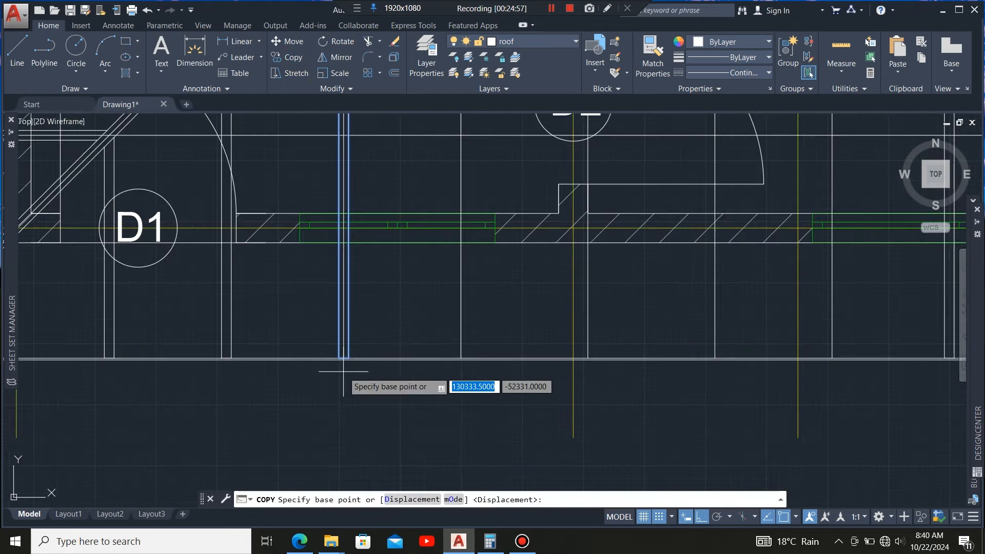
pyautogui.click(336, 318)
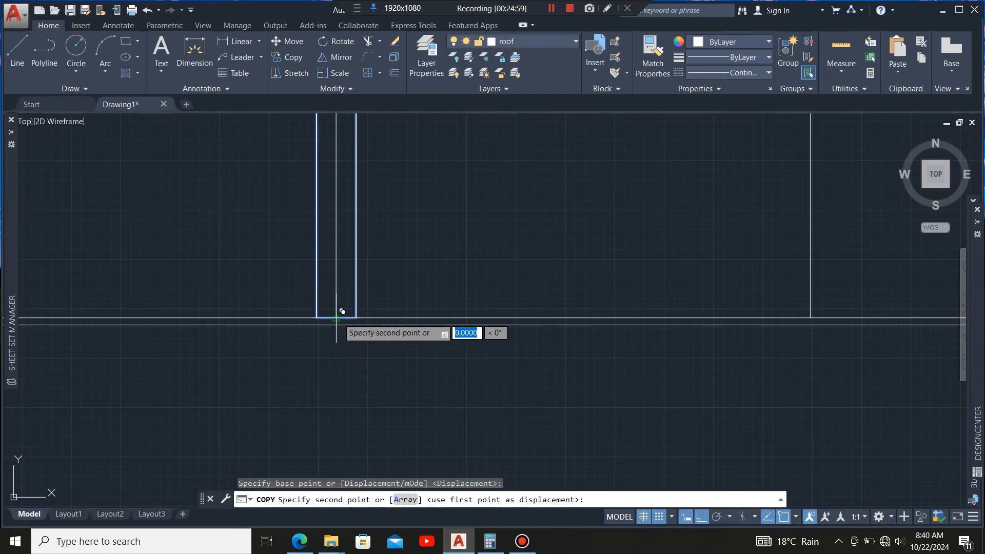
pyautogui.scroll(-3, 341, 334)
pyautogui.scroll(3, 346, 336)
pyautogui.scroll(6, 347, 379)
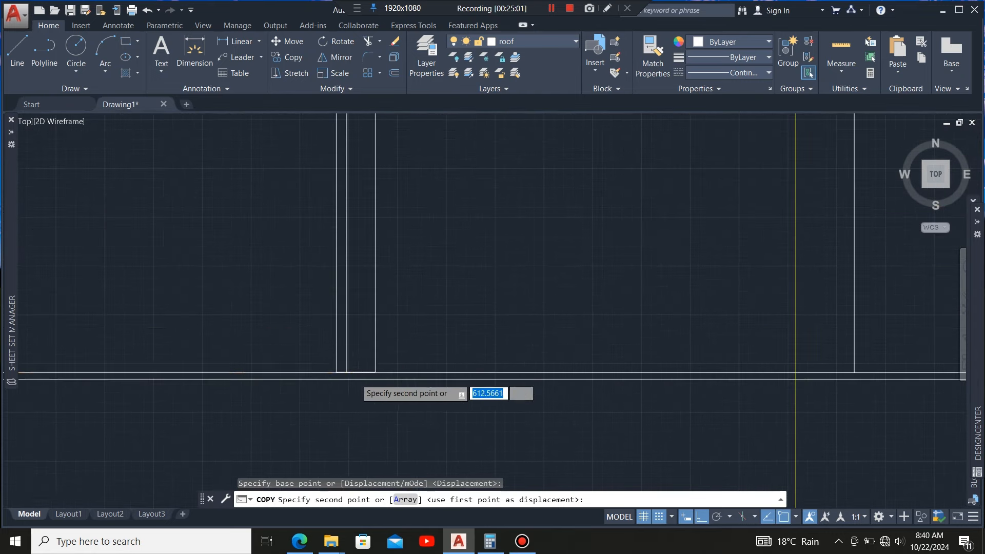
pyautogui.click(312, 354)
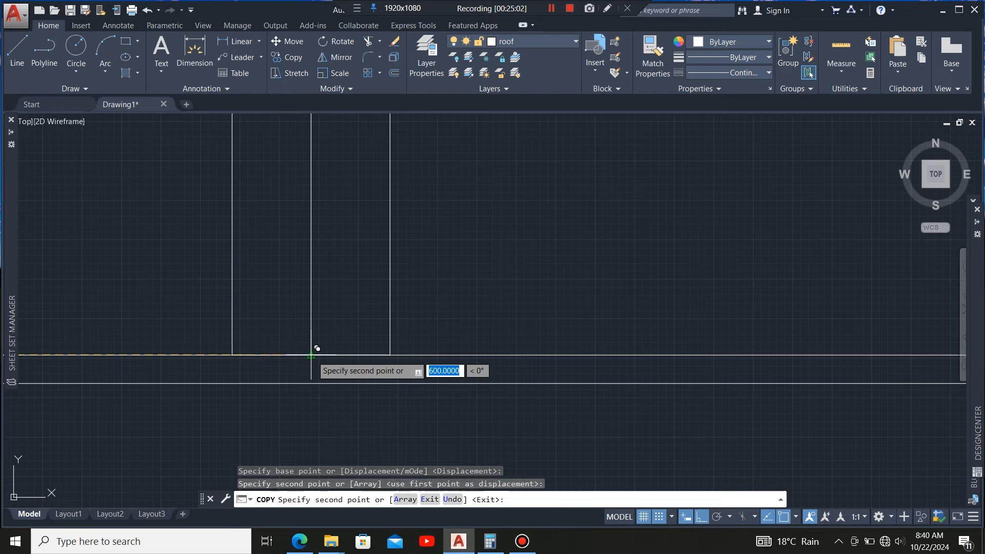
# - Place three more rafter copies on the following vertical guide lines along the lower eave, up to the ridge's bedroom end
pyautogui.scroll(-5, 321, 326)
pyautogui.scroll(-3, 359, 319)
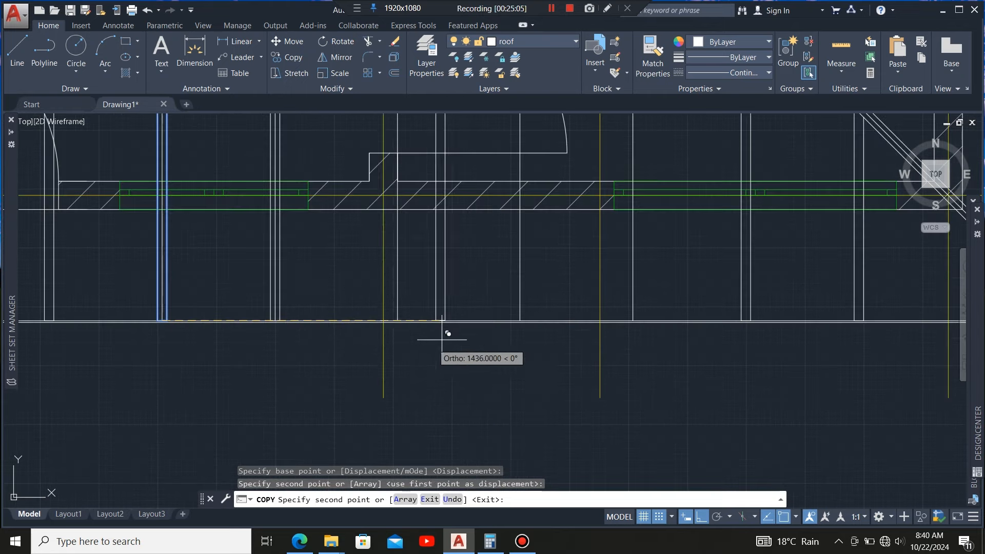
pyautogui.scroll(3, 392, 315)
pyautogui.scroll(4, 405, 336)
pyautogui.scroll(2, 407, 324)
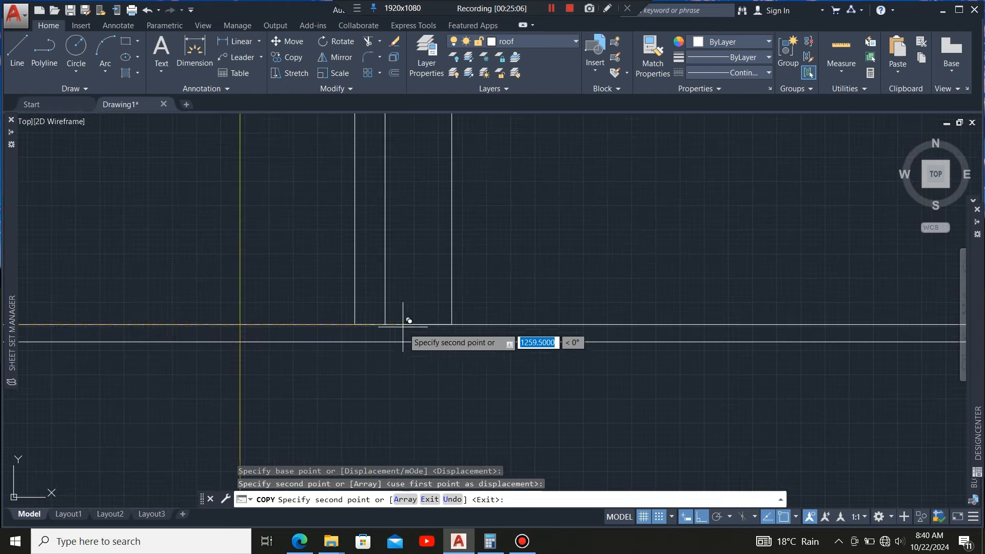
pyautogui.click(389, 318)
pyautogui.scroll(-3, 282, 302)
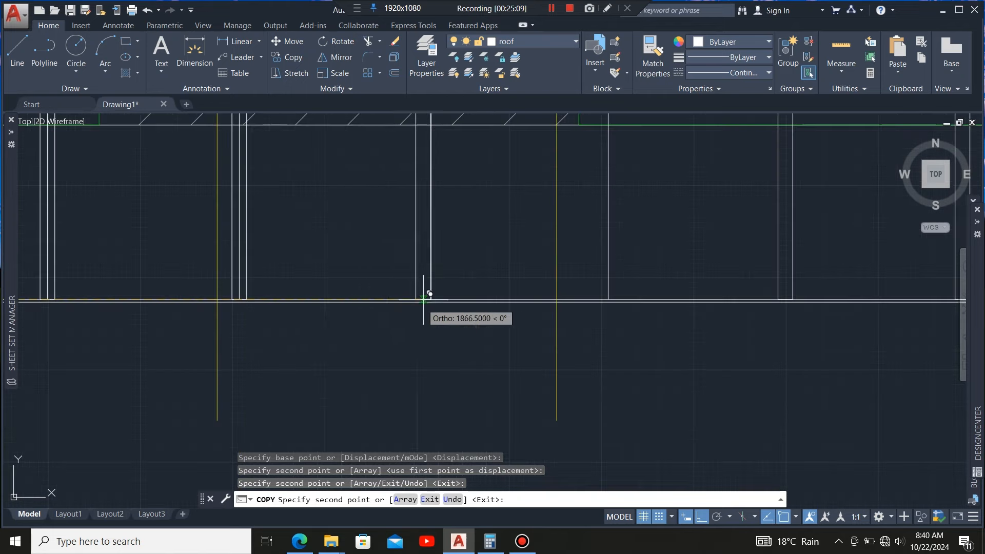
pyautogui.scroll(3, 428, 291)
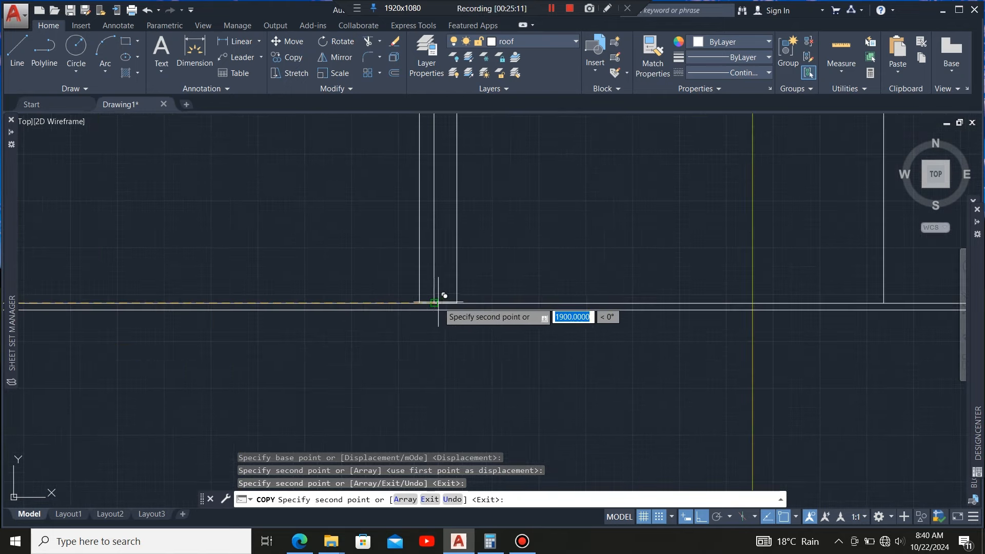
pyautogui.click(434, 303)
pyautogui.scroll(-5, 231, 293)
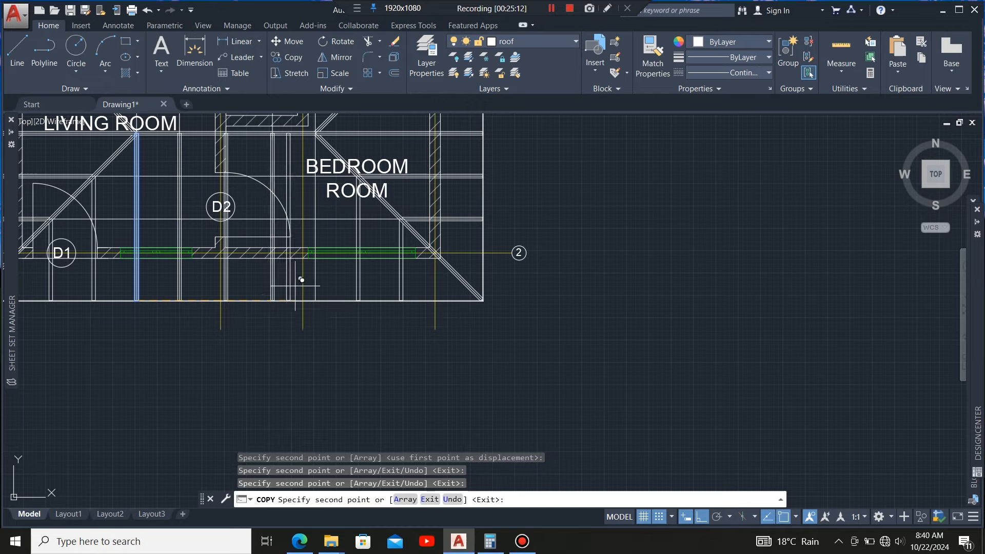
pyautogui.scroll(6, 313, 303)
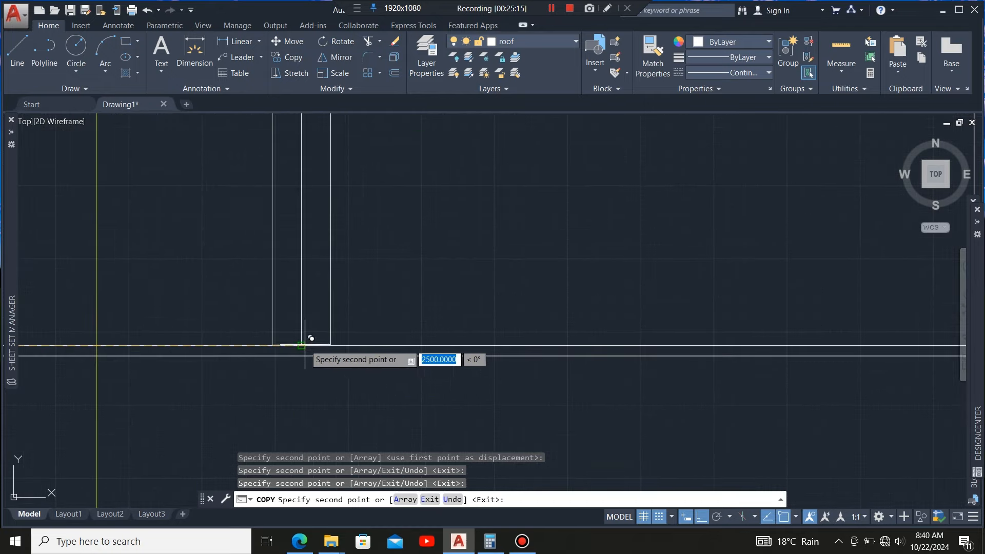
pyautogui.scroll(-8, 308, 339)
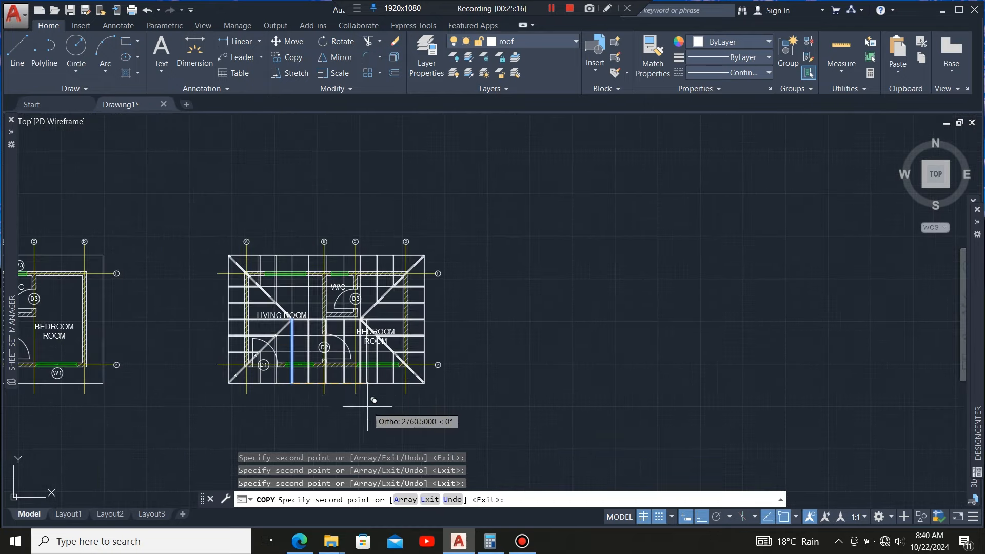
pyautogui.press('Escape')
# - Mirror the five rafters below the ridge across the ridge centreline, keeping the source objects
pyautogui.scroll(7, 290, 318)
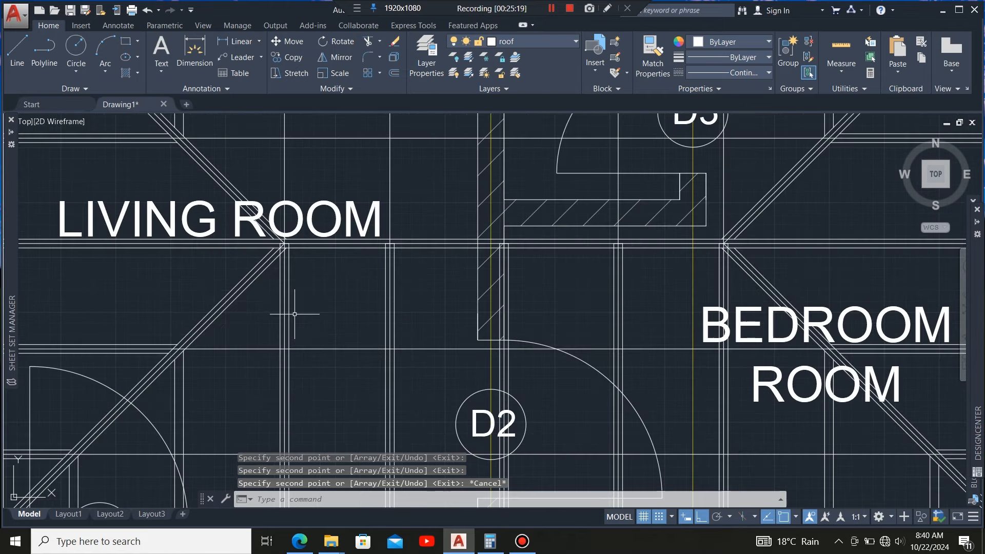
pyautogui.click(290, 313)
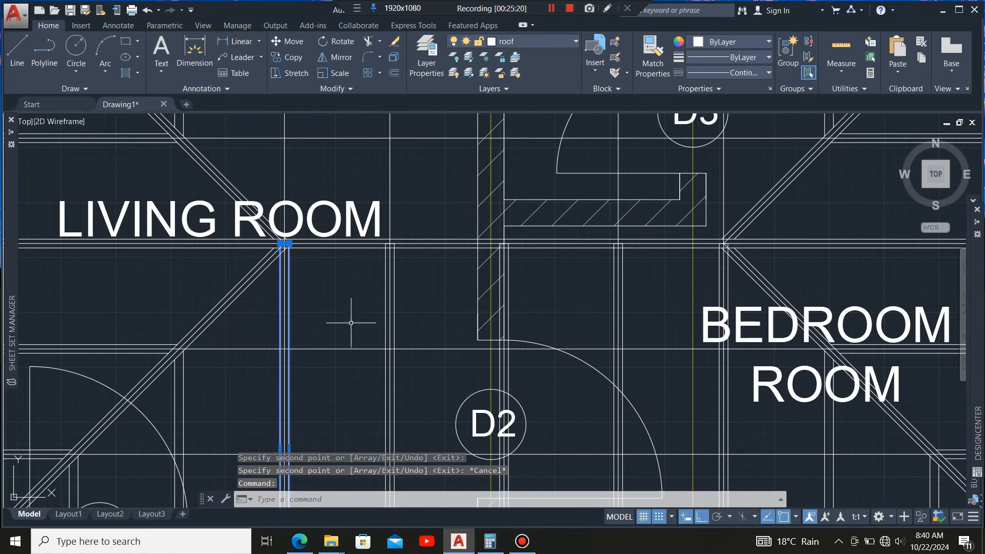
pyautogui.click(392, 330)
pyautogui.scroll(5, 482, 366)
pyautogui.scroll(-5, 481, 366)
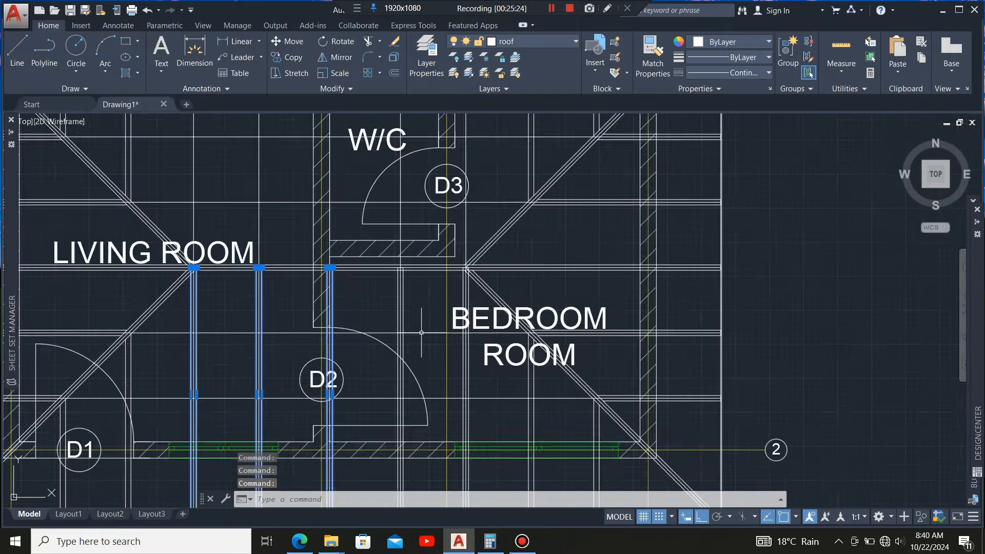
pyautogui.scroll(3, 373, 322)
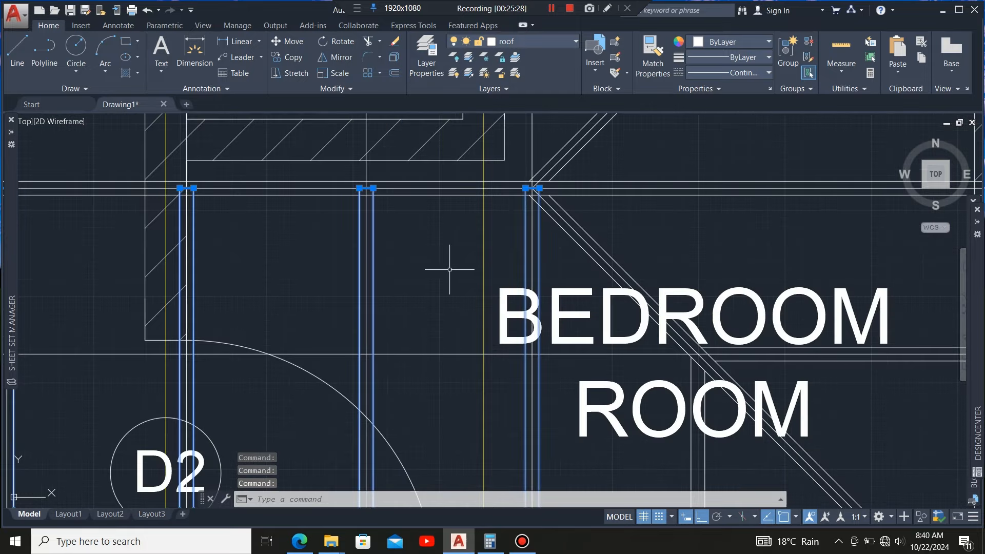
pyautogui.scroll(-2, 449, 269)
pyautogui.click(341, 57)
pyautogui.scroll(6, 494, 221)
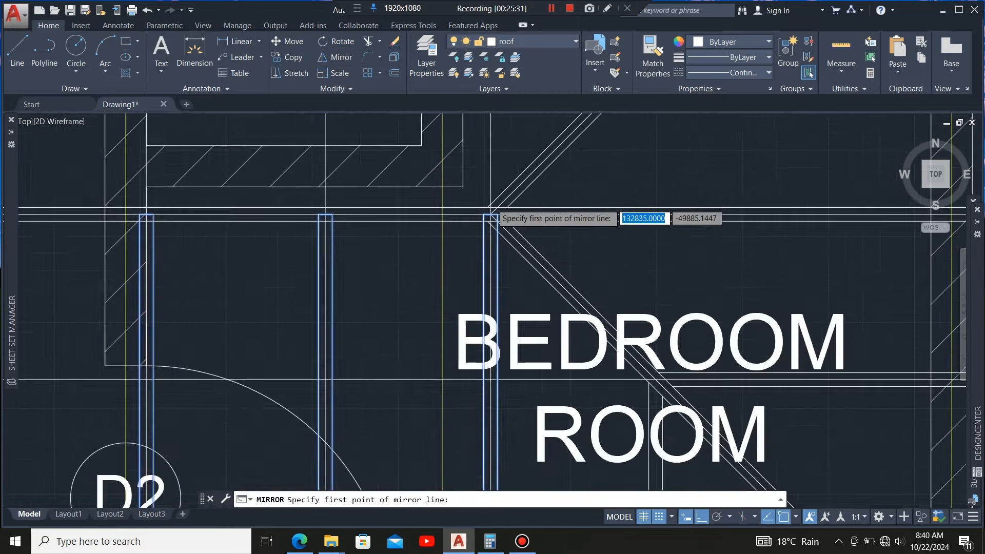
pyautogui.click(483, 231)
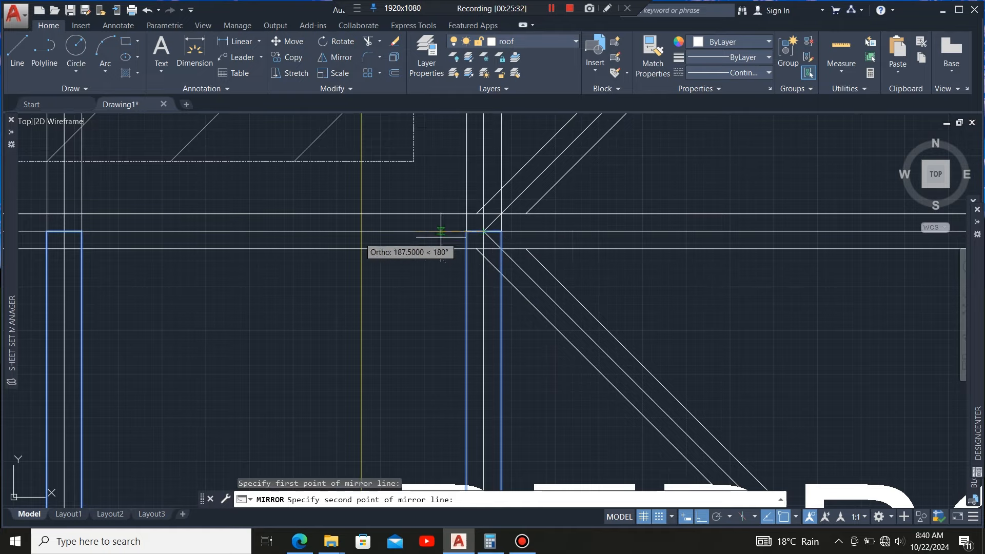
pyautogui.scroll(-6, 482, 241)
pyautogui.scroll(3, 483, 249)
pyautogui.scroll(5, 483, 244)
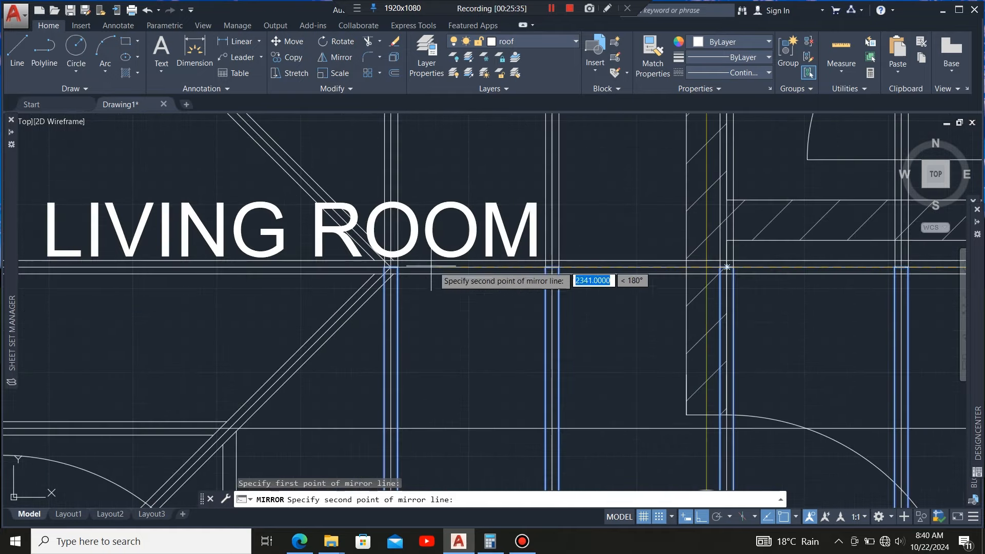
pyautogui.scroll(3, 430, 265)
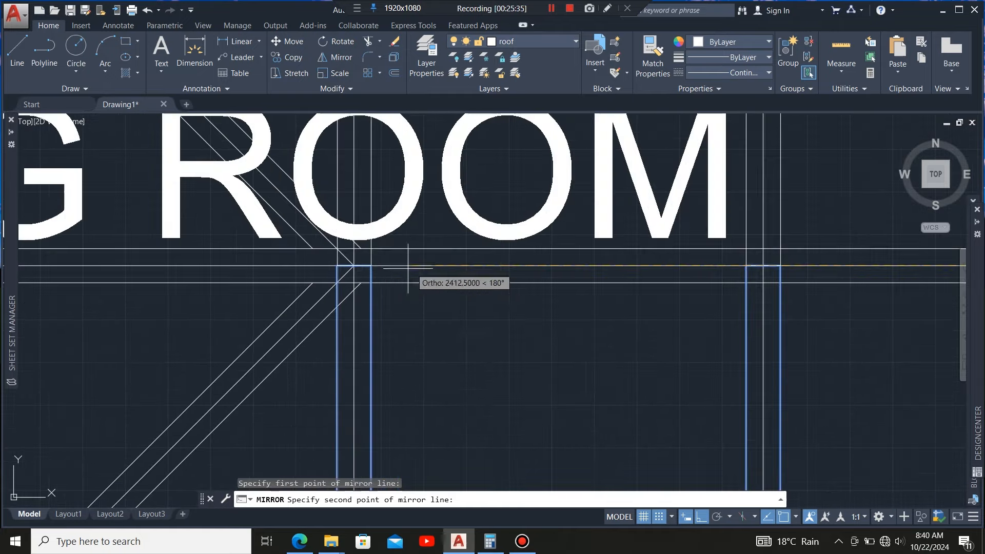
pyautogui.click(353, 267)
pyautogui.click(384, 311)
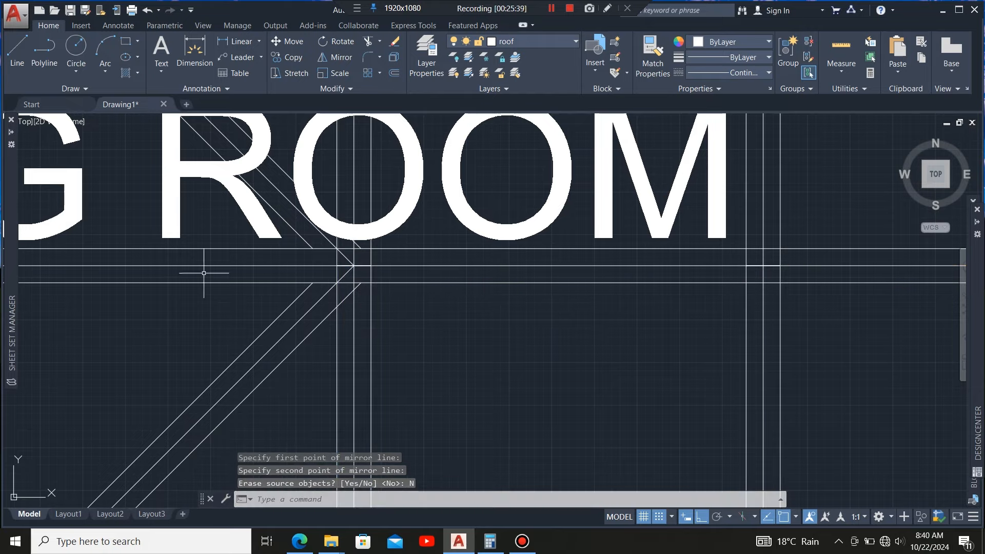
# - Stretch the facing ends of the first rafter pair past the ridge's living-room end from the ridge centreline to the ridge's edges
pyautogui.scroll(-5, 313, 316)
pyautogui.scroll(5, 286, 303)
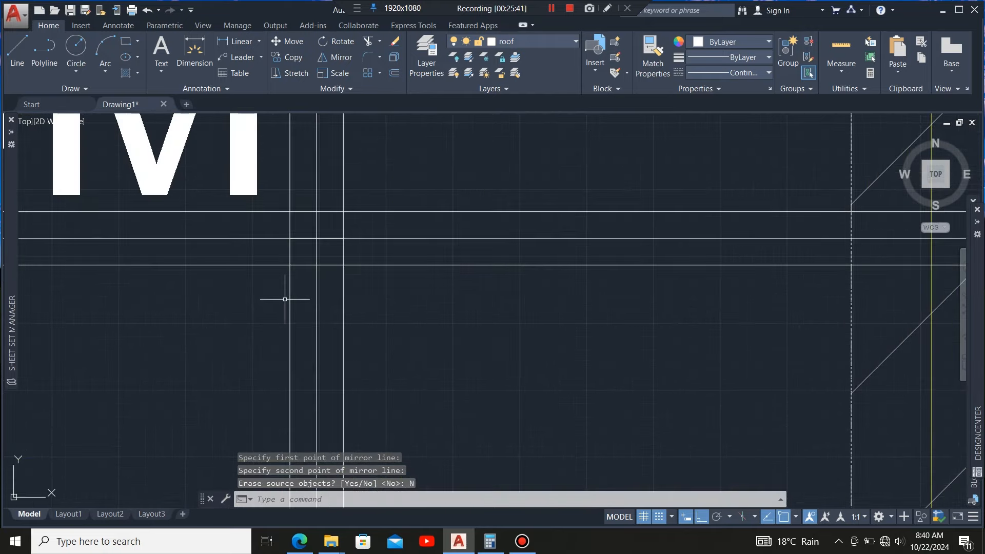
pyautogui.click(290, 303)
pyautogui.click(318, 239)
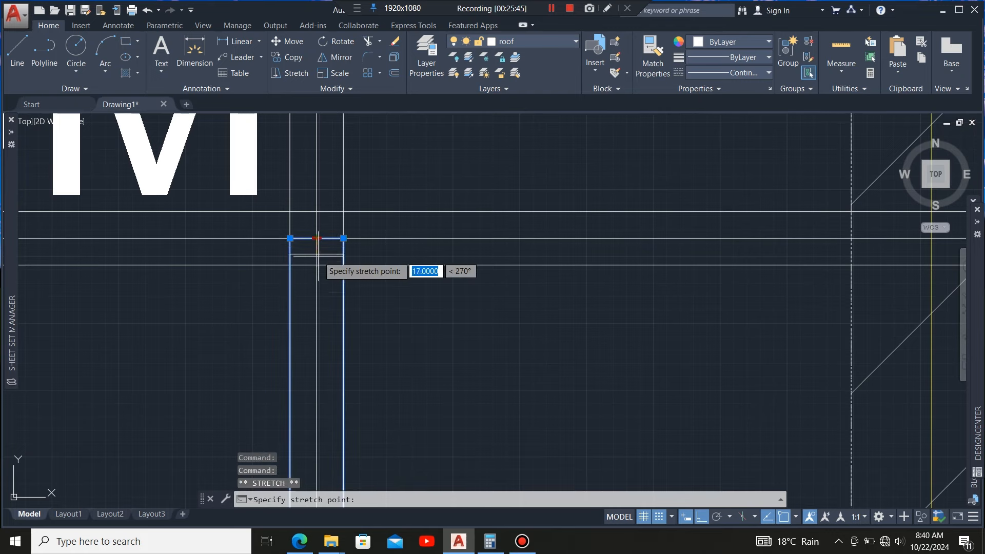
pyautogui.click(317, 238)
pyautogui.click(316, 211)
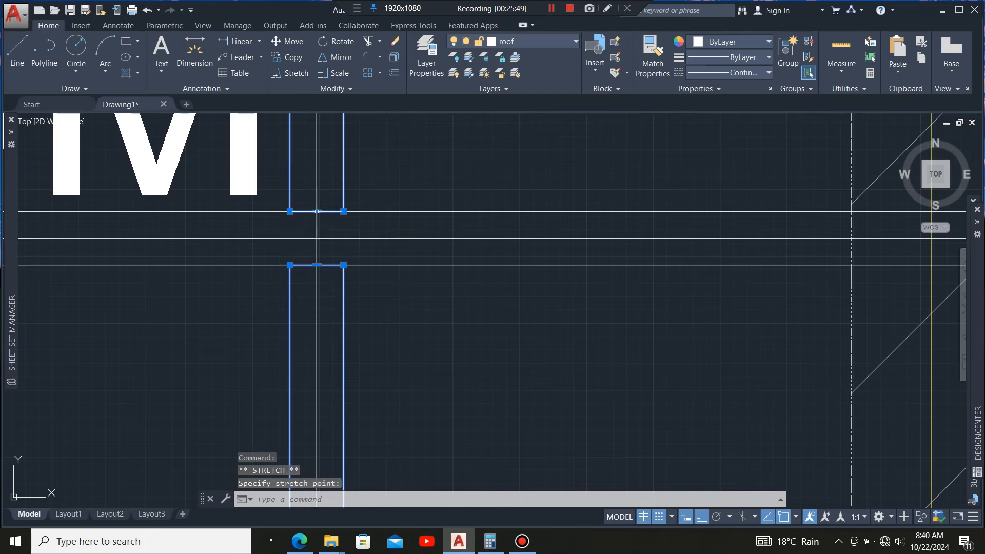
# - Stretch the facing ends of the middle rafter pair, beside the living room's partition wall, back to the ridge's lower and upper edges
pyautogui.scroll(-3, 285, 249)
pyautogui.scroll(2, 478, 260)
pyautogui.click(451, 269)
pyautogui.click(431, 268)
pyautogui.scroll(2, 435, 225)
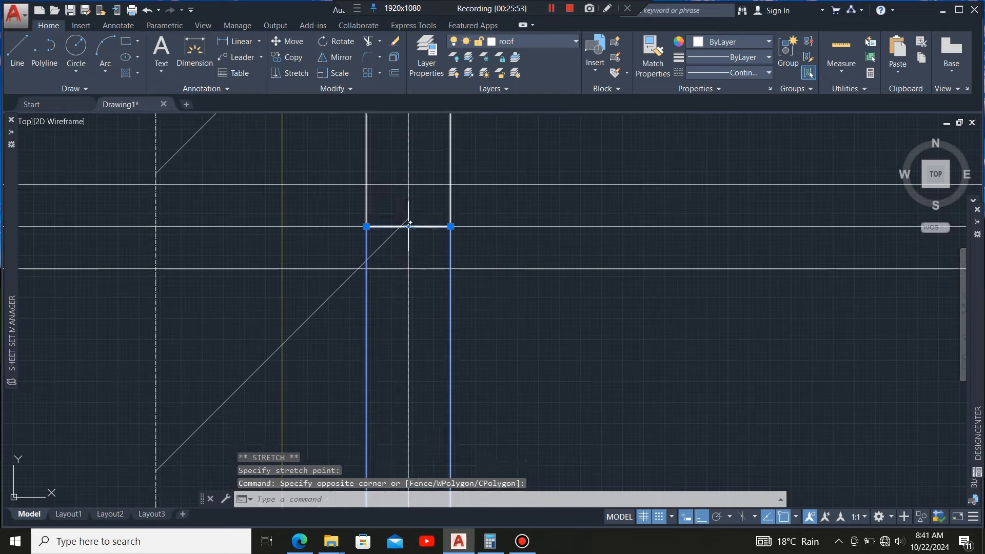
pyautogui.click(408, 226)
pyautogui.click(408, 268)
pyautogui.click(449, 215)
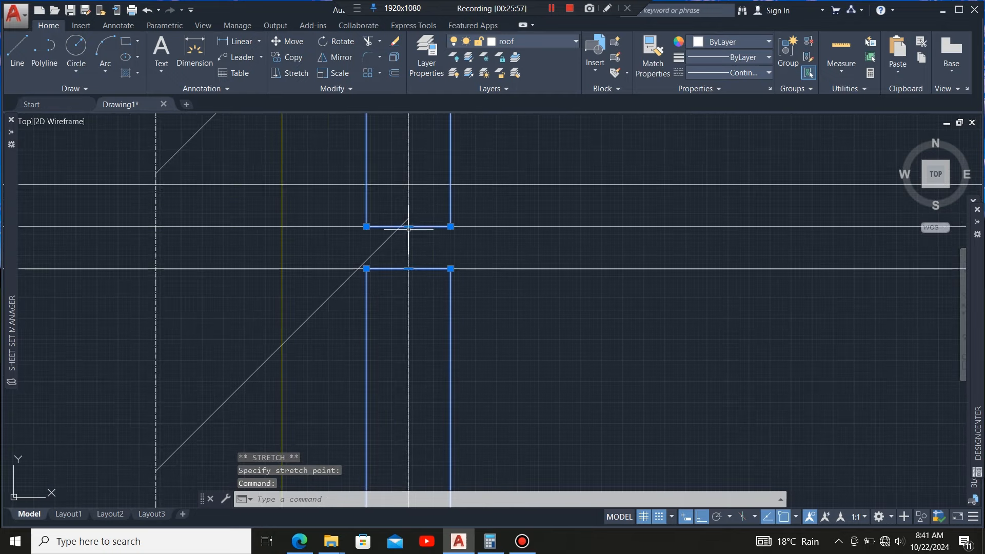
pyautogui.click(409, 226)
pyautogui.click(408, 184)
# - Stretch the facing ends of the rafter pair between the partition wall and the ridge's bedroom end back to the ridge's edges
pyautogui.scroll(-5, 283, 227)
pyautogui.scroll(3, 404, 227)
pyautogui.click(411, 282)
pyautogui.click(391, 295)
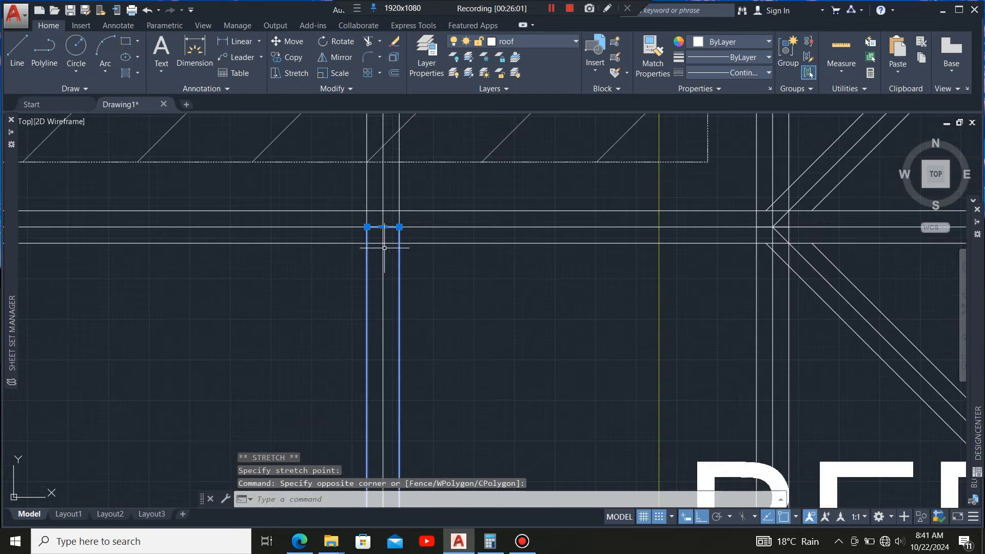
pyautogui.scroll(3, 385, 239)
pyautogui.click(379, 189)
pyautogui.click(381, 255)
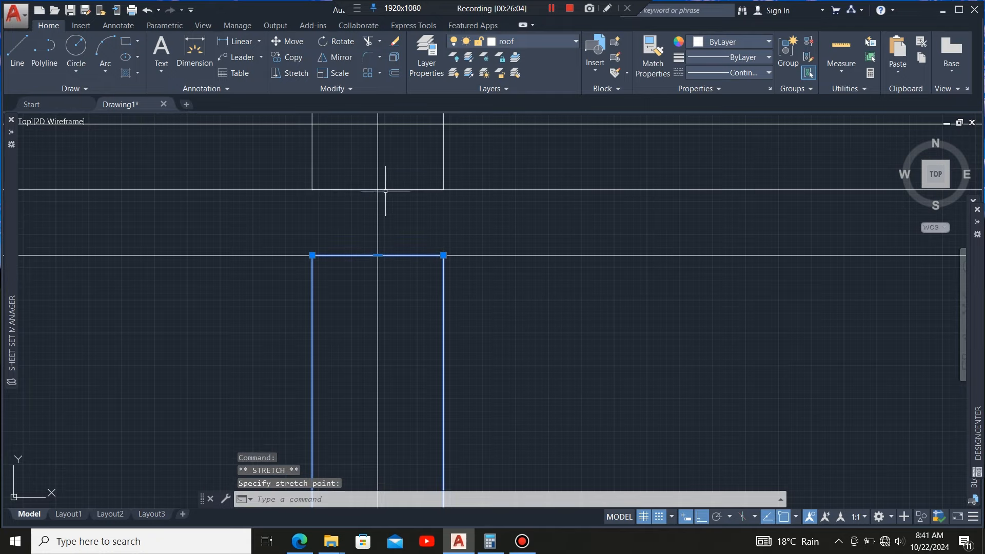
pyautogui.click(448, 163)
pyautogui.click(431, 169)
pyautogui.scroll(-2, 380, 369)
pyautogui.click(378, 258)
pyautogui.click(378, 217)
pyautogui.scroll(-2, 233, 256)
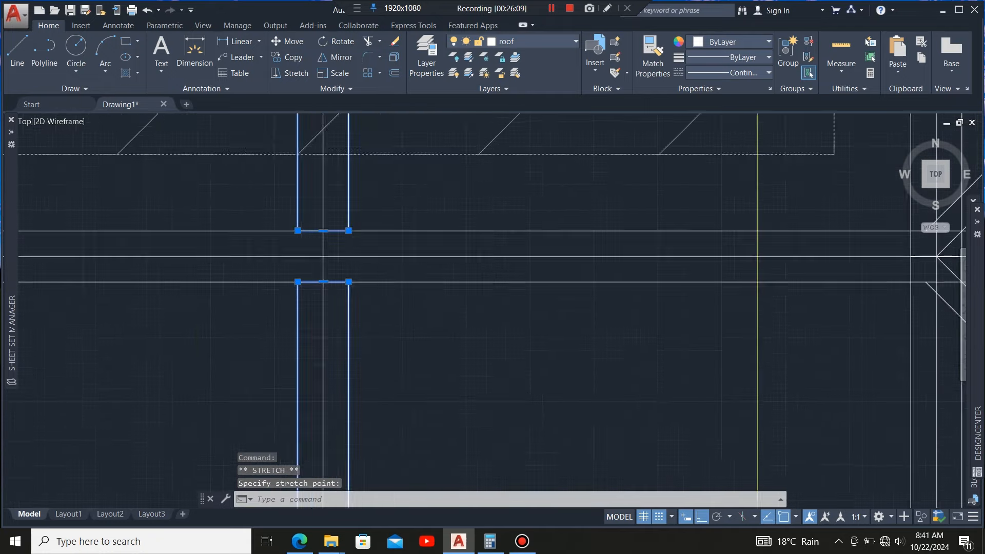
pyautogui.press('Escape')
pyautogui.scroll(-2, 233, 256)
pyautogui.scroll(3, 414, 265)
pyautogui.scroll(6, 323, 281)
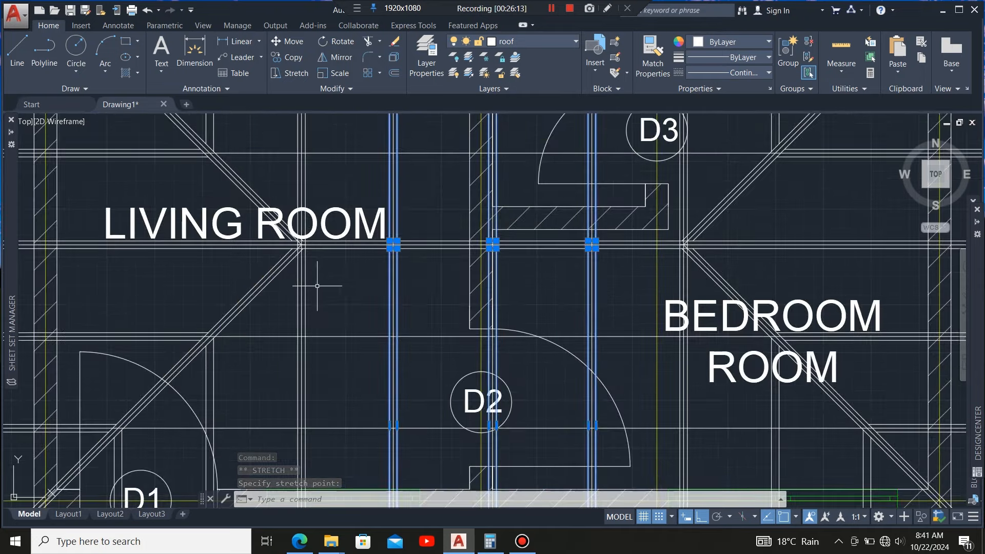
pyautogui.press('Escape')
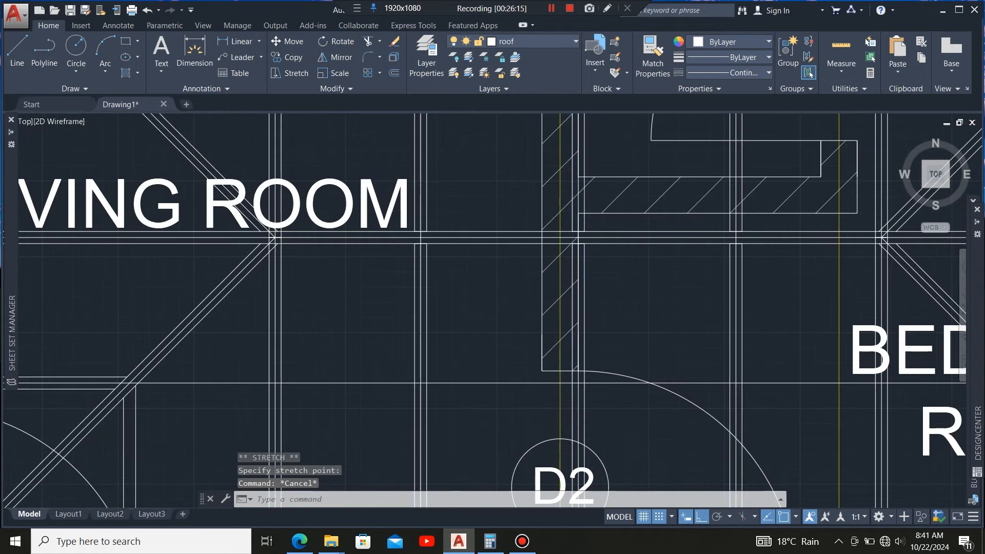
# - Trim the overlapping rafter edges at the ridge's bedroom end, using the ridge edges and the hip rafter edges at both ends as cutting edges
pyautogui.scroll(3, 261, 270)
pyautogui.click(258, 274)
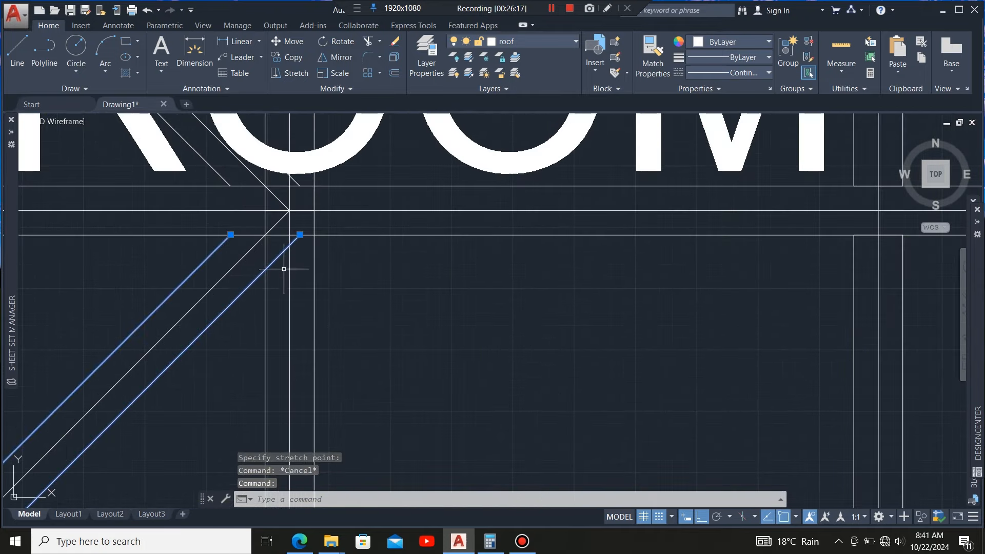
pyautogui.click(334, 235)
pyautogui.scroll(-5, 159, 272)
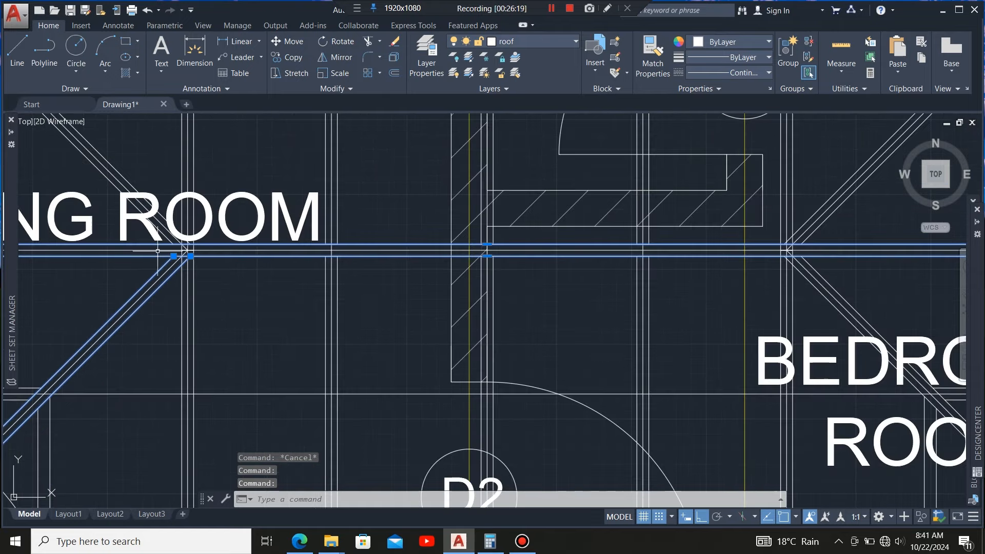
pyautogui.scroll(8, 157, 251)
pyautogui.scroll(2, 368, 273)
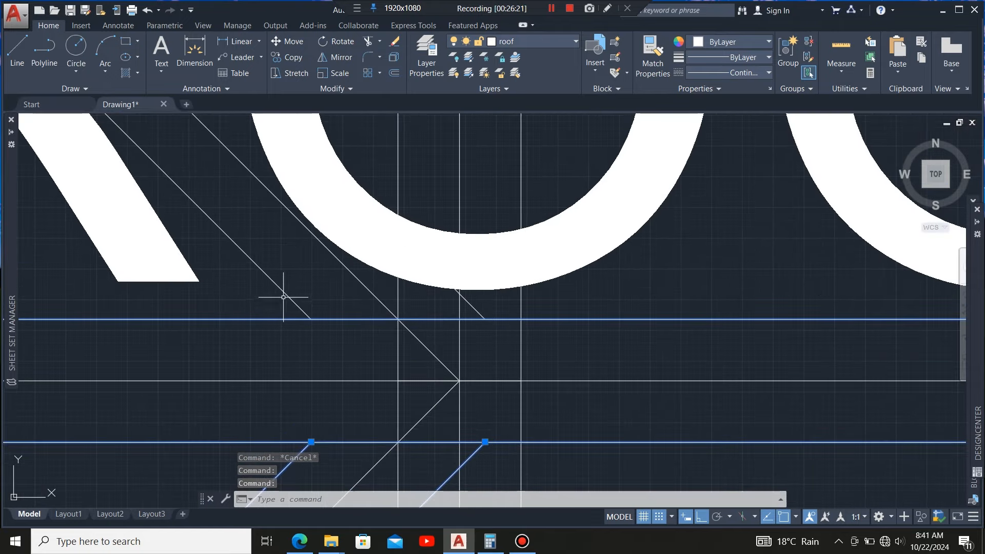
pyautogui.scroll(-4, 283, 297)
pyautogui.scroll(-6, 242, 268)
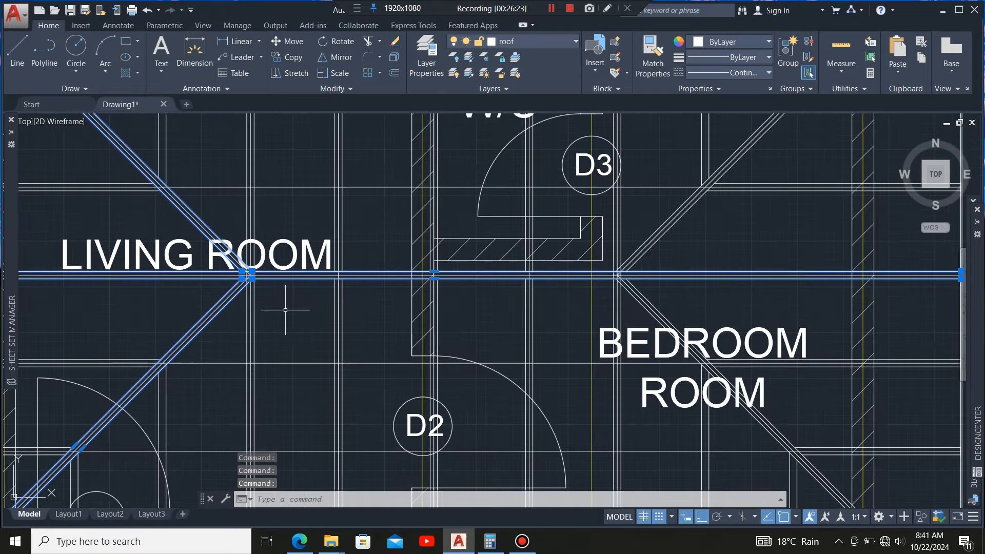
pyautogui.scroll(2, 695, 290)
pyautogui.scroll(4, 517, 324)
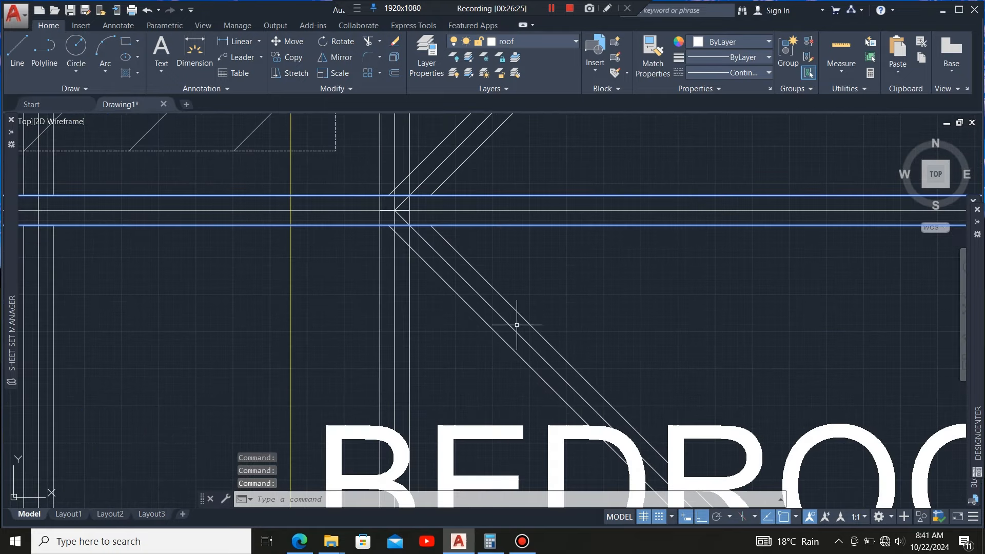
pyautogui.click(469, 306)
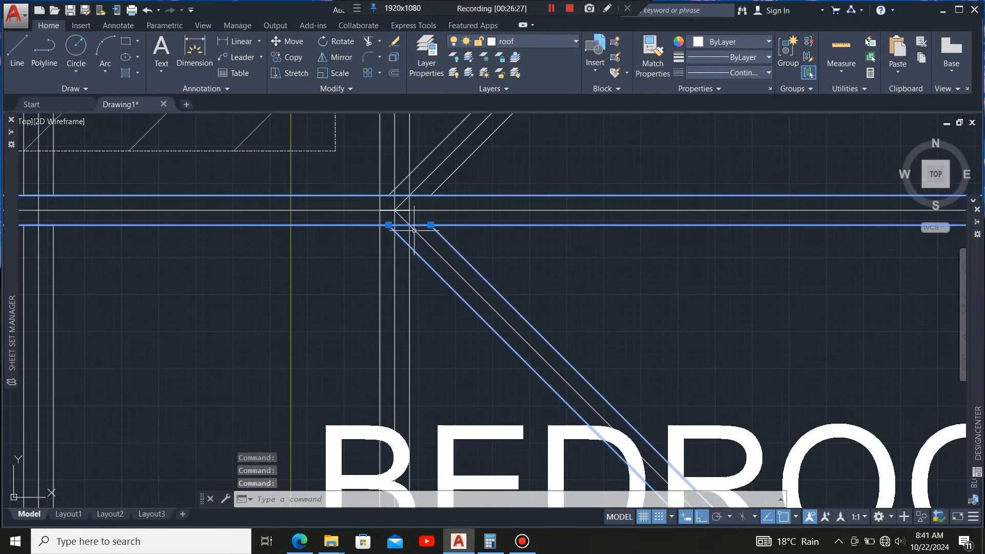
pyautogui.click(419, 165)
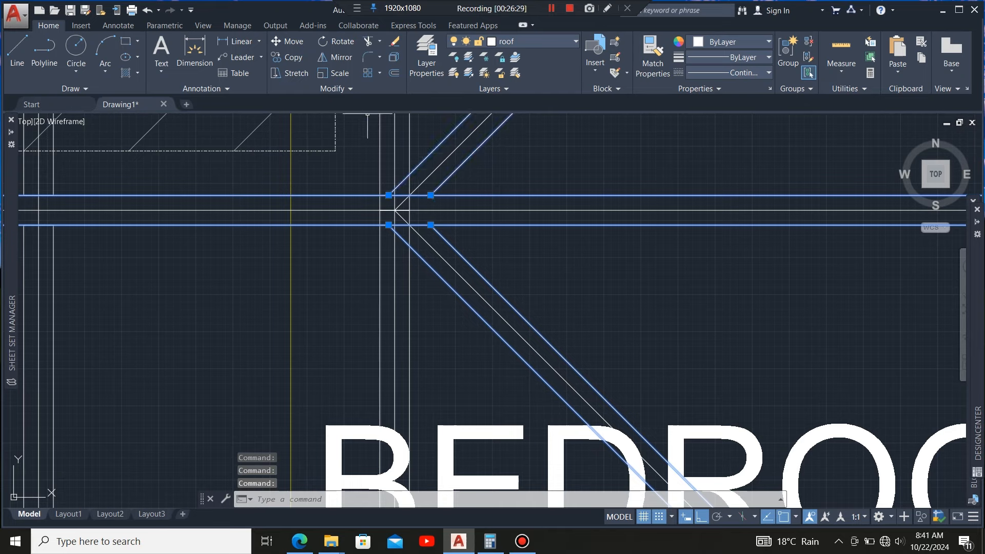
pyautogui.click(368, 42)
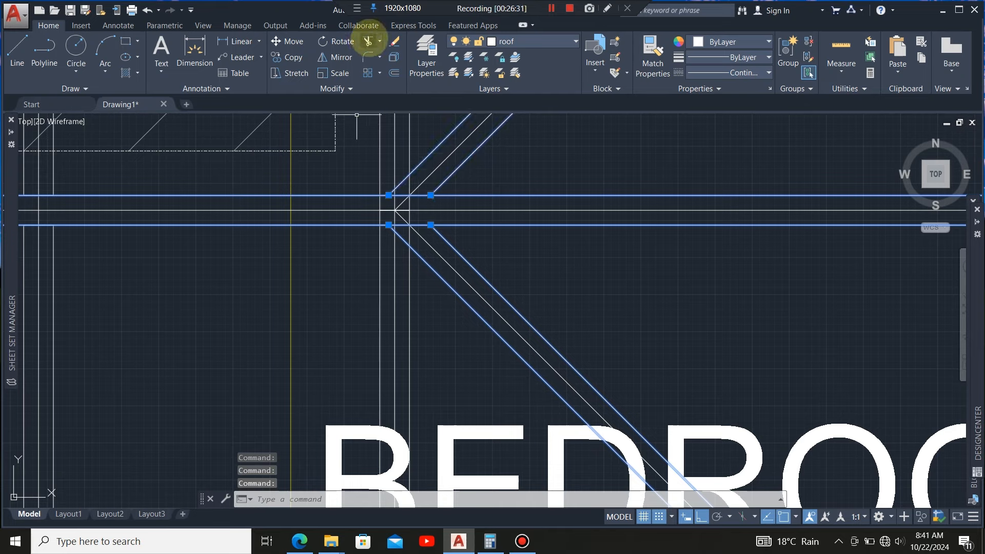
pyautogui.scroll(4, 413, 242)
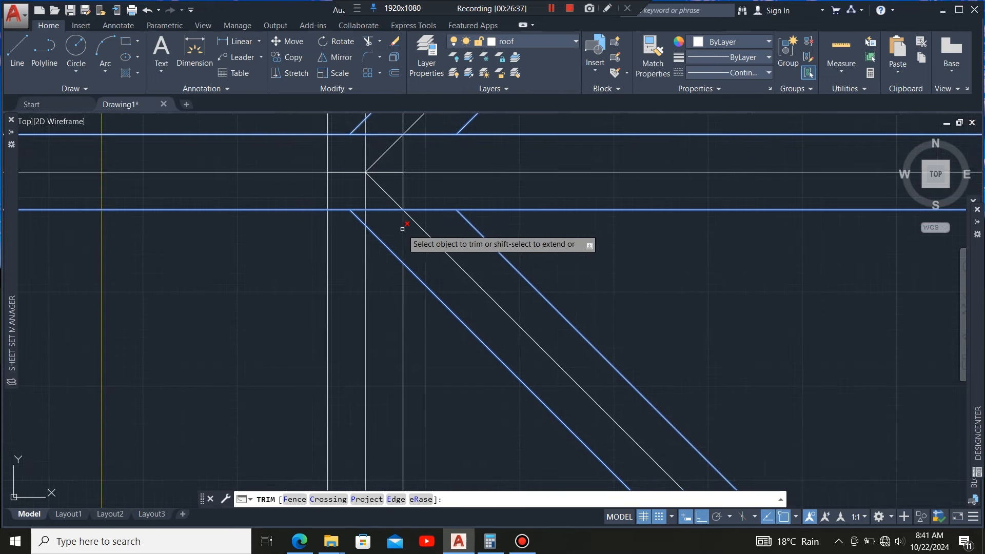
pyautogui.click(402, 191)
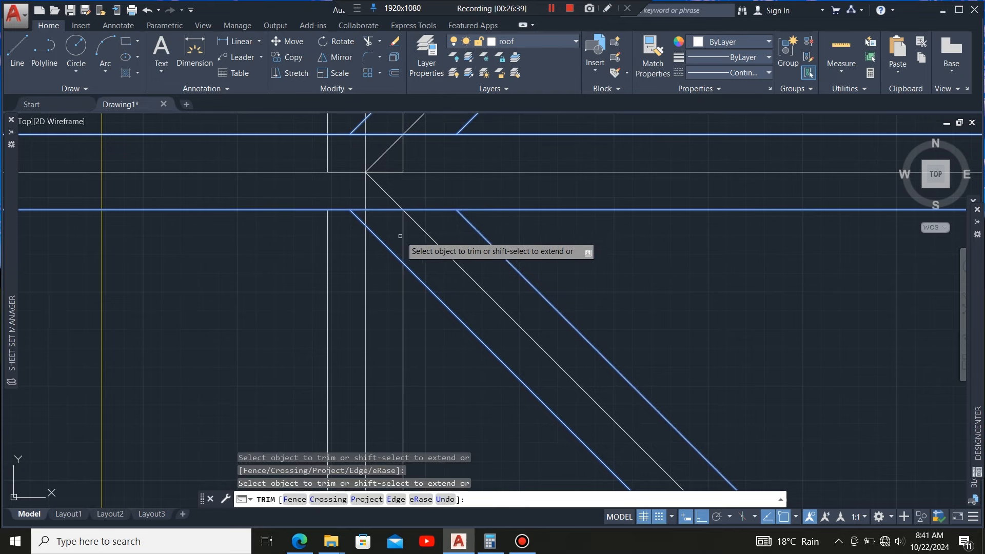
pyautogui.scroll(-4, 328, 246)
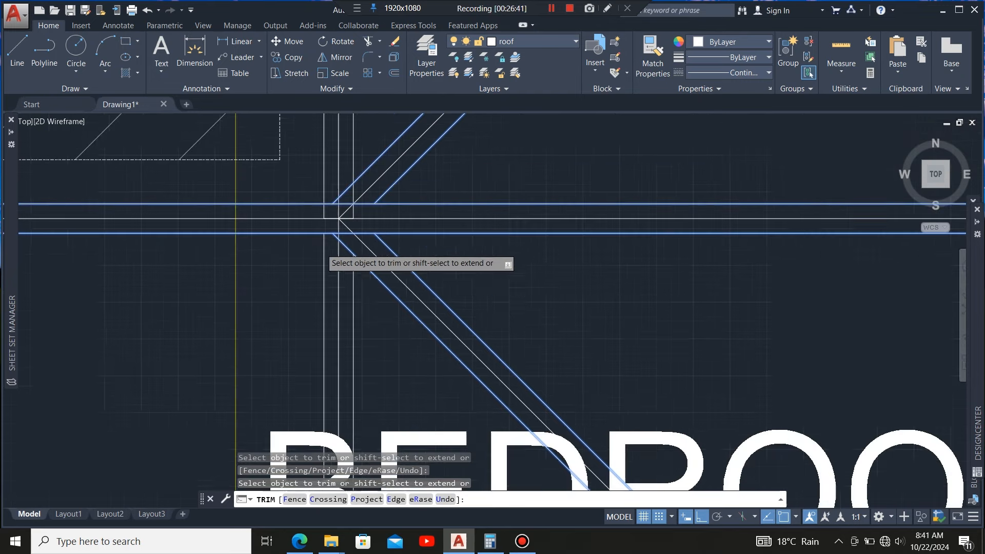
pyautogui.scroll(2, 350, 197)
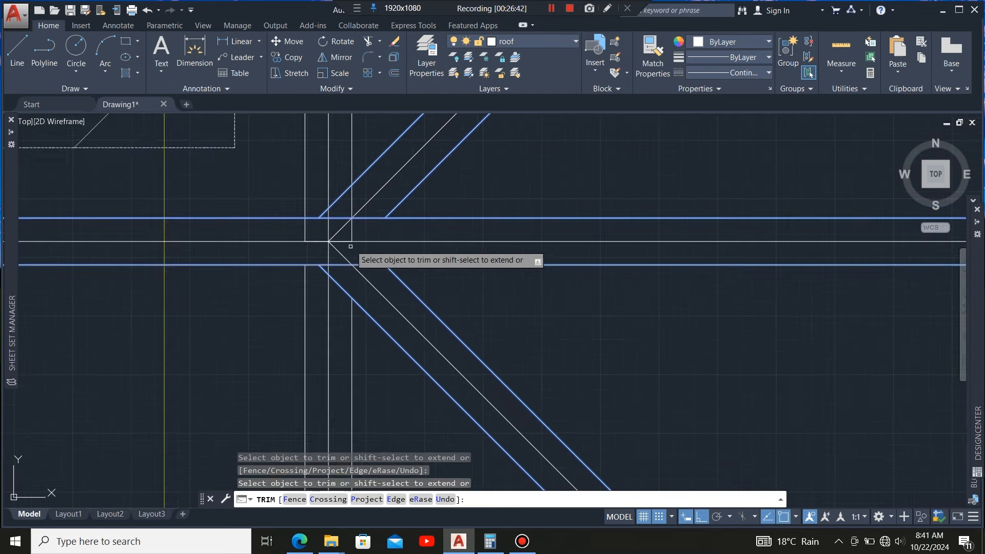
pyautogui.click(353, 206)
pyautogui.scroll(-6, 435, 242)
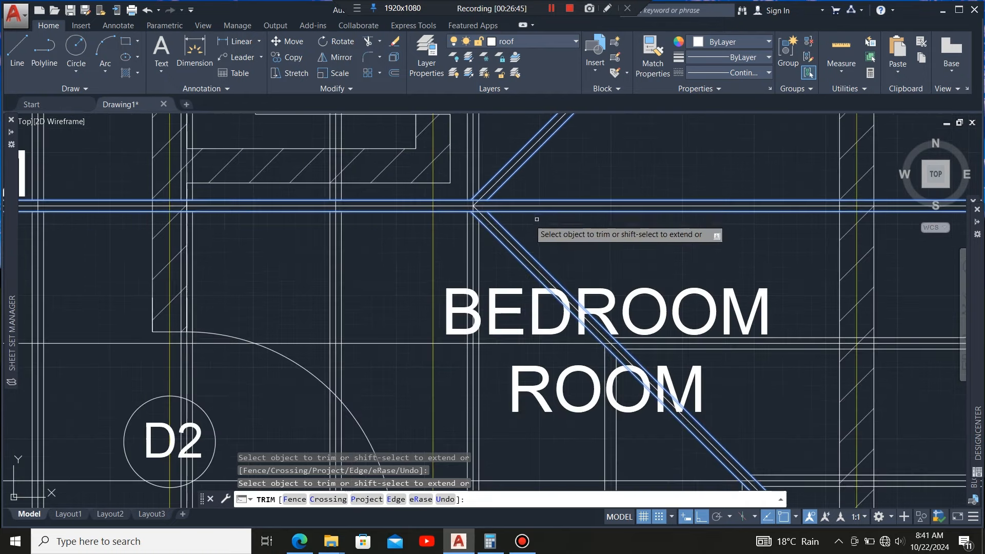
# - Trim the rafter edges that overlap the ridge and hip rafters at the ridge's living-room end
pyautogui.scroll(8, 436, 242)
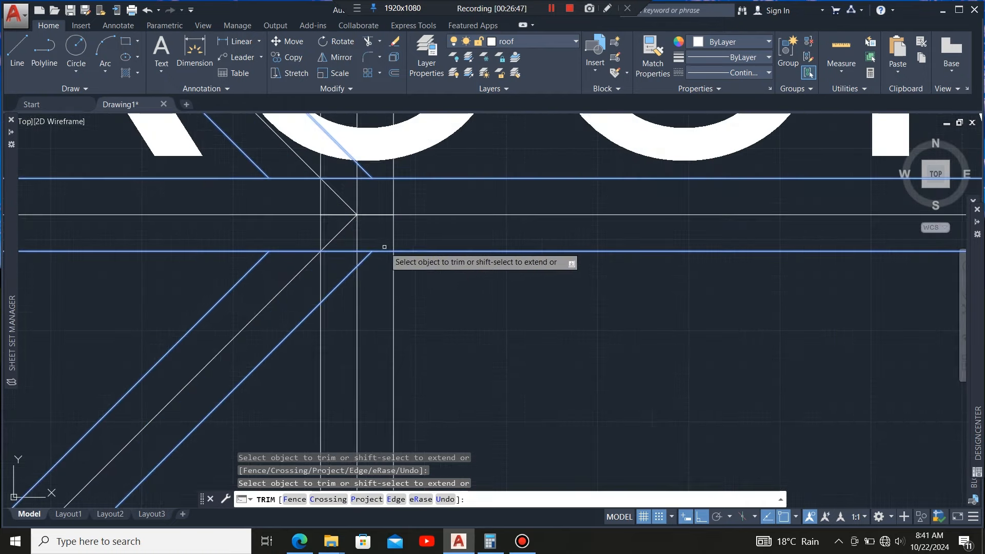
pyautogui.scroll(-2, 389, 234)
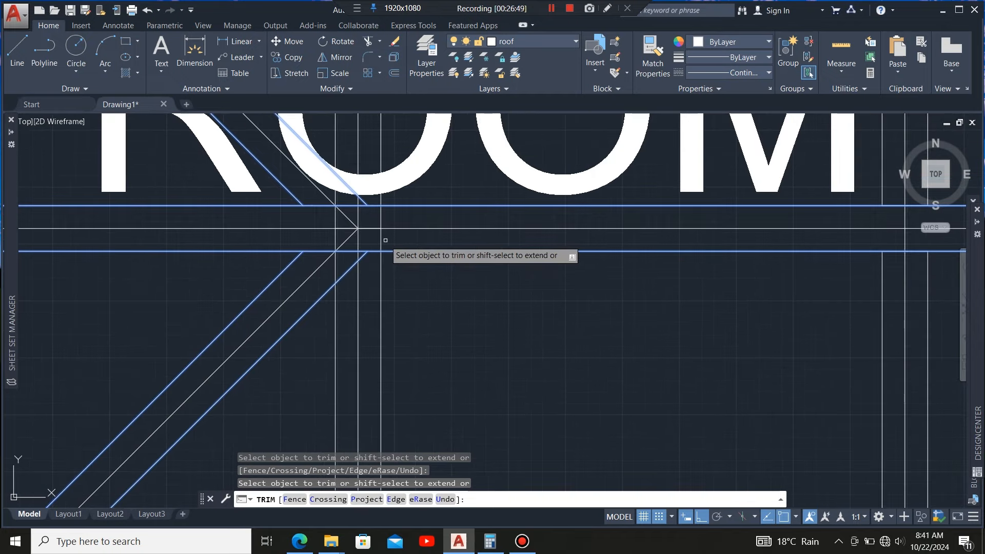
pyautogui.click(335, 265)
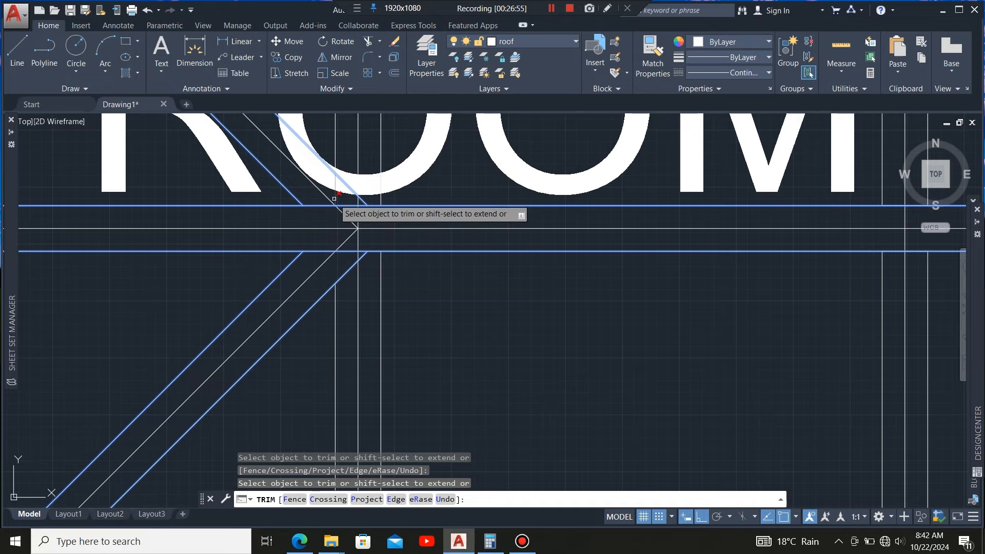
pyautogui.scroll(-5, 355, 216)
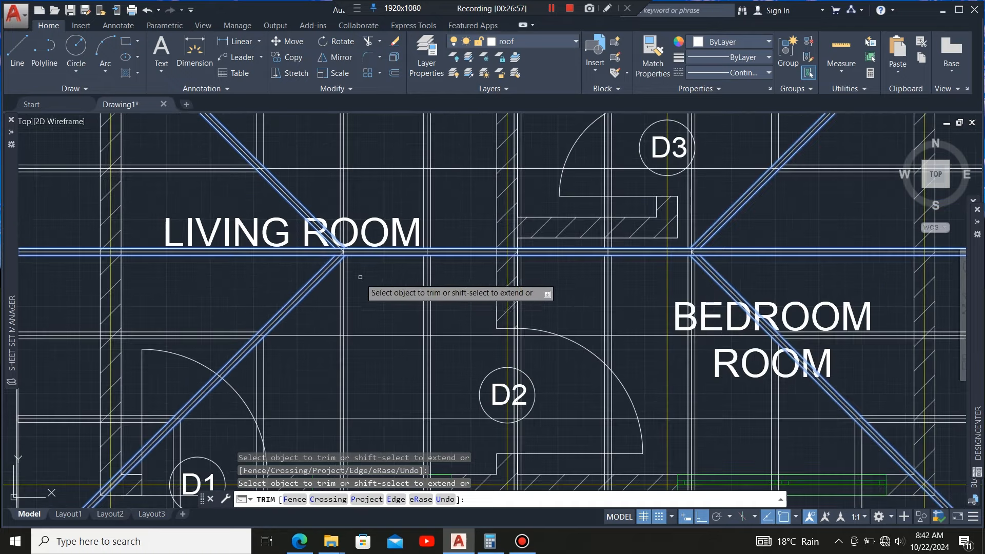
pyautogui.press('Escape')
# - Move the LIVING ROOM label straight left, clear of the point where the ridge meets the hip rafters
pyautogui.scroll(2, 385, 241)
pyautogui.click(379, 241)
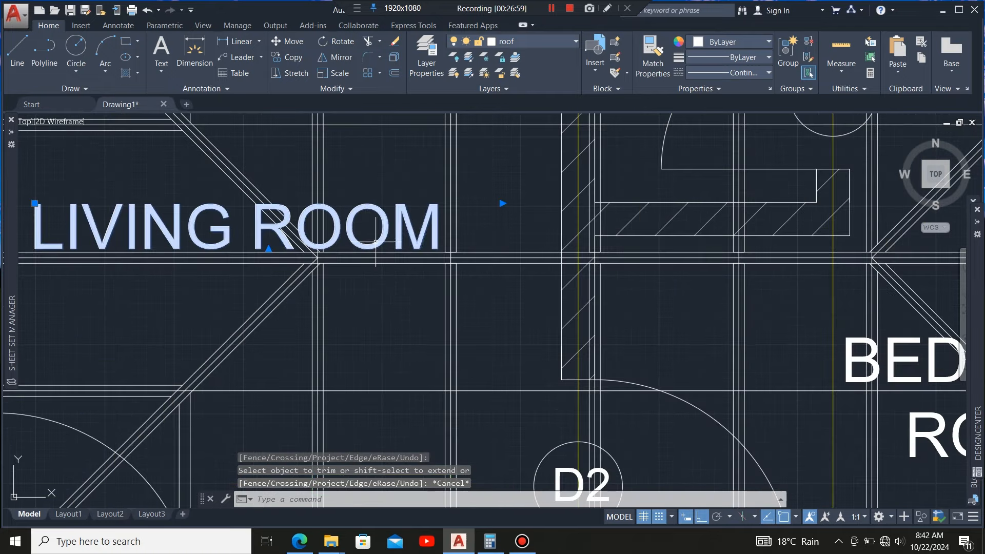
pyautogui.scroll(-4, 369, 221)
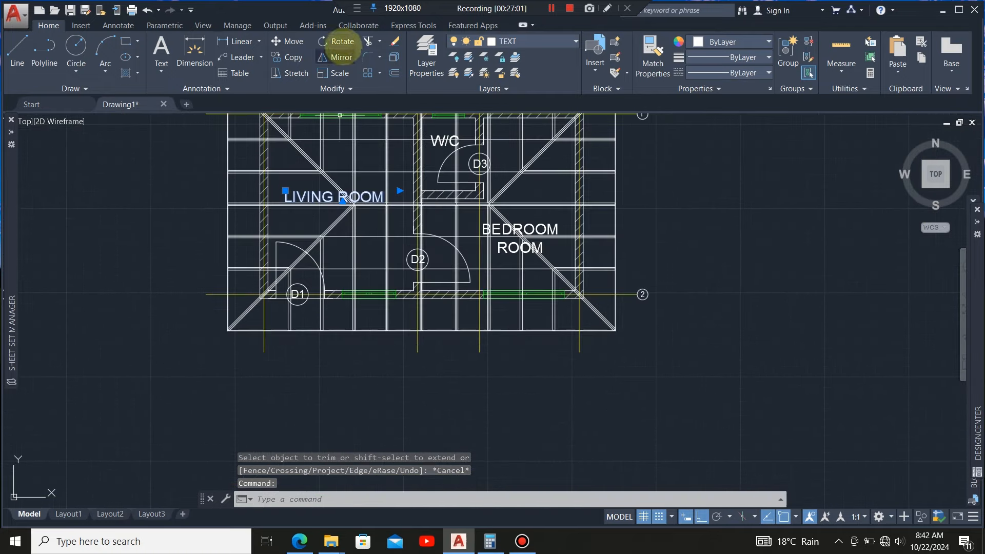
pyautogui.click(294, 41)
pyautogui.scroll(2, 328, 259)
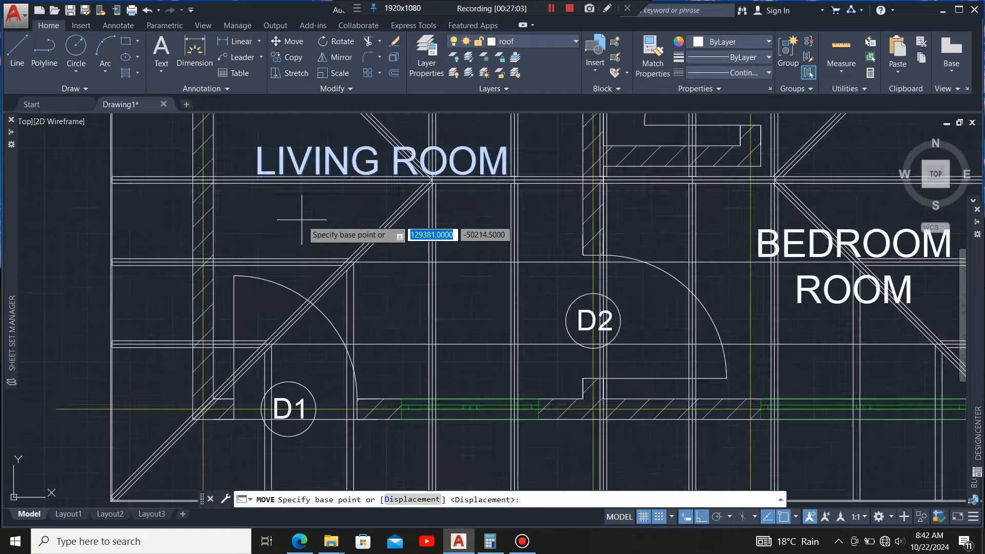
pyautogui.scroll(-2, 312, 231)
pyautogui.click(322, 217)
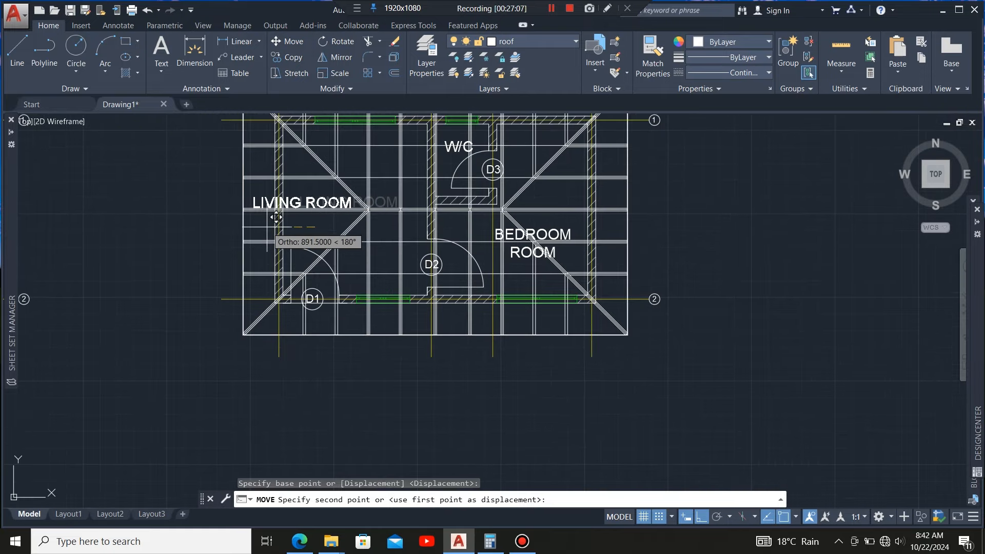
pyautogui.click(272, 218)
pyautogui.scroll(-3, 270, 271)
pyautogui.scroll(4, 329, 230)
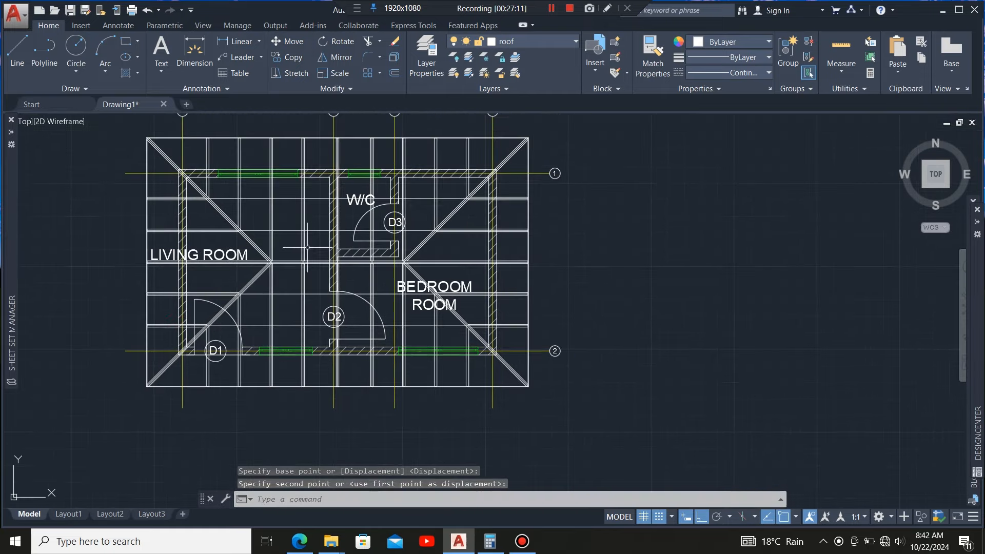
pyautogui.scroll(-2, 375, 189)
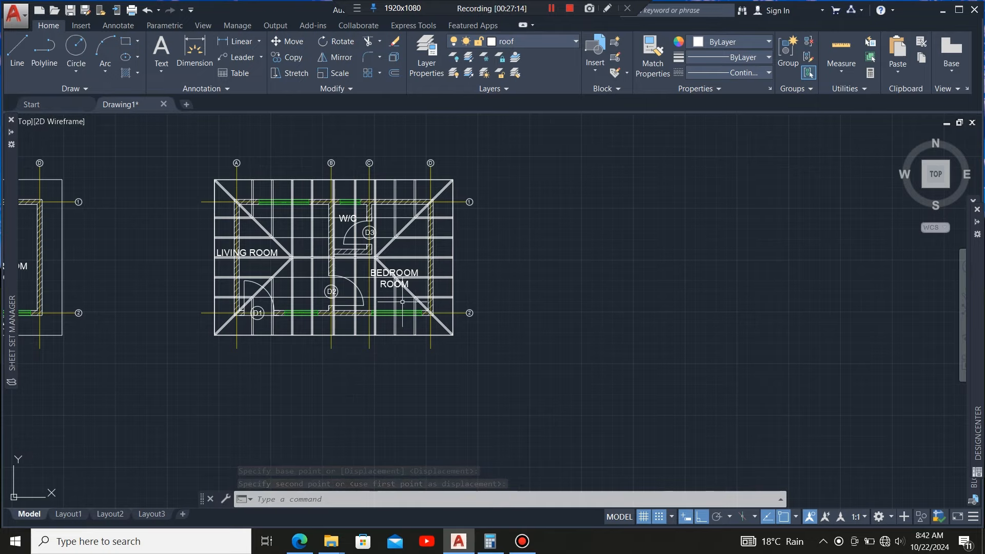
pyautogui.scroll(2, 345, 272)
pyautogui.scroll(-2, 343, 284)
pyautogui.scroll(2, 343, 285)
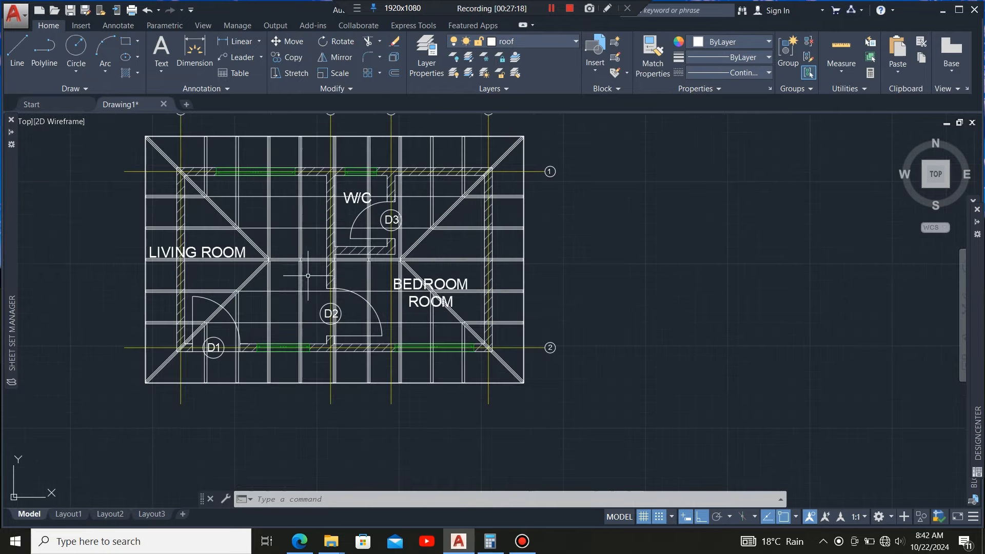
pyautogui.scroll(-2, 318, 288)
# - Move the outer outline around the roof framing from the wall layer to the roof layer
pyautogui.scroll(5, 276, 169)
pyautogui.scroll(2, 250, 198)
pyautogui.click(295, 180)
pyautogui.click(287, 223)
pyautogui.scroll(-3, 422, 180)
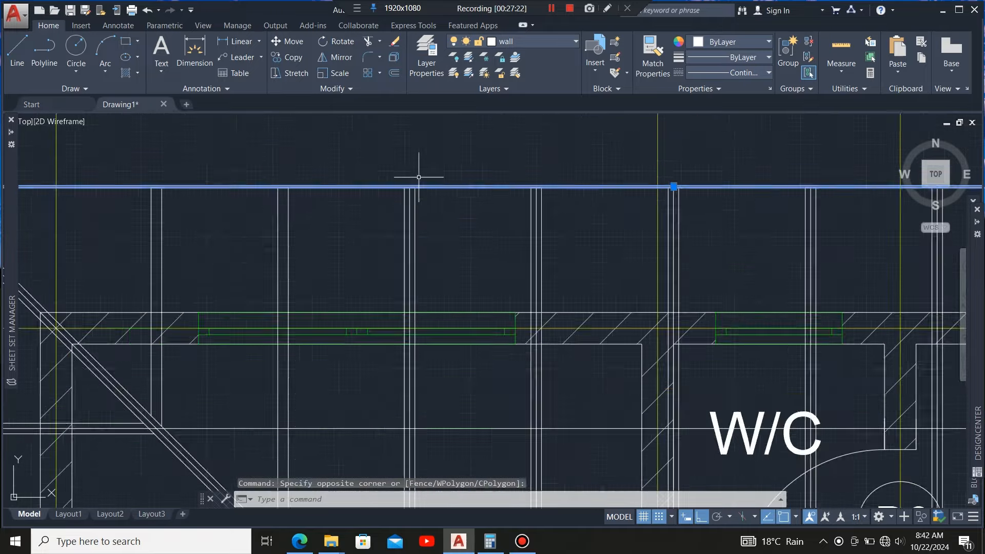
pyautogui.scroll(2, 224, 233)
pyautogui.click(223, 229)
pyautogui.click(173, 204)
pyautogui.scroll(-3, 178, 213)
pyautogui.scroll(3, 514, 351)
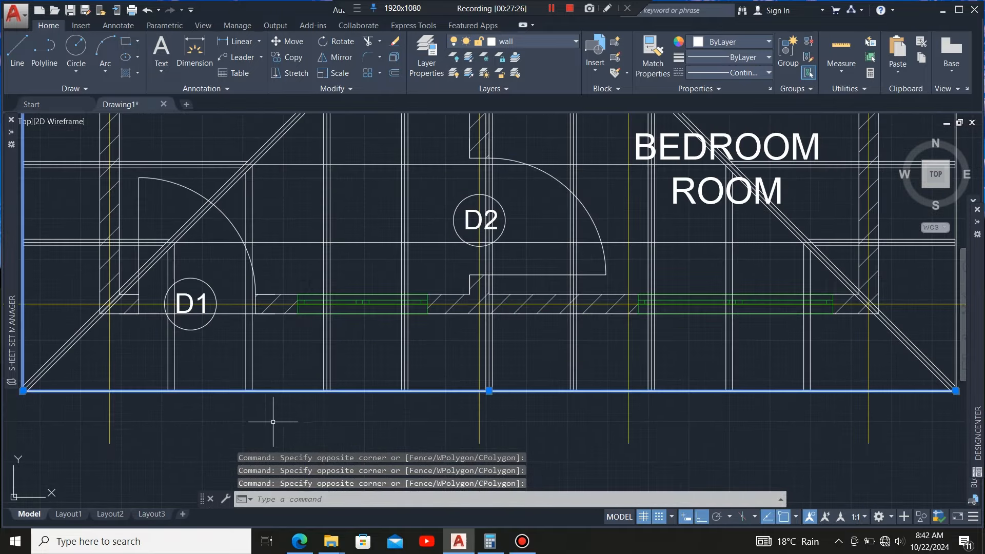
pyautogui.scroll(-3, 514, 351)
pyautogui.scroll(4, 514, 351)
pyautogui.click(495, 377)
pyautogui.scroll(-4, 528, 341)
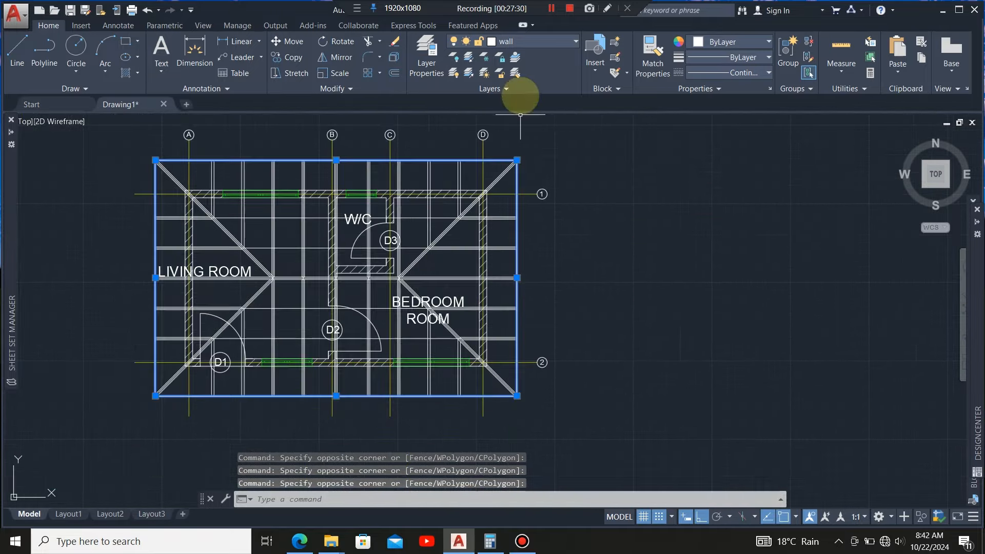
pyautogui.click(553, 40)
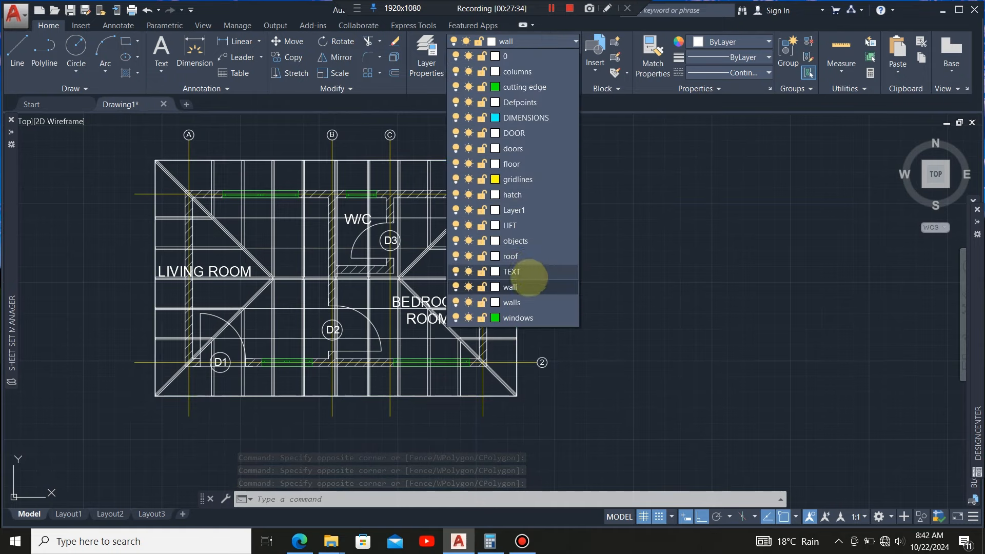
pyautogui.click(528, 255)
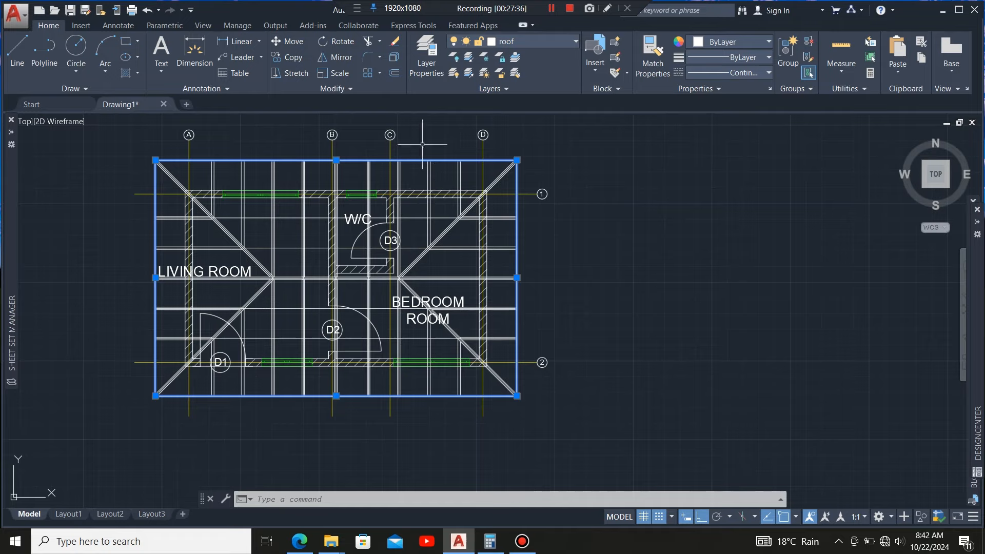
pyautogui.press('Escape')
pyautogui.scroll(-1, 419, 183)
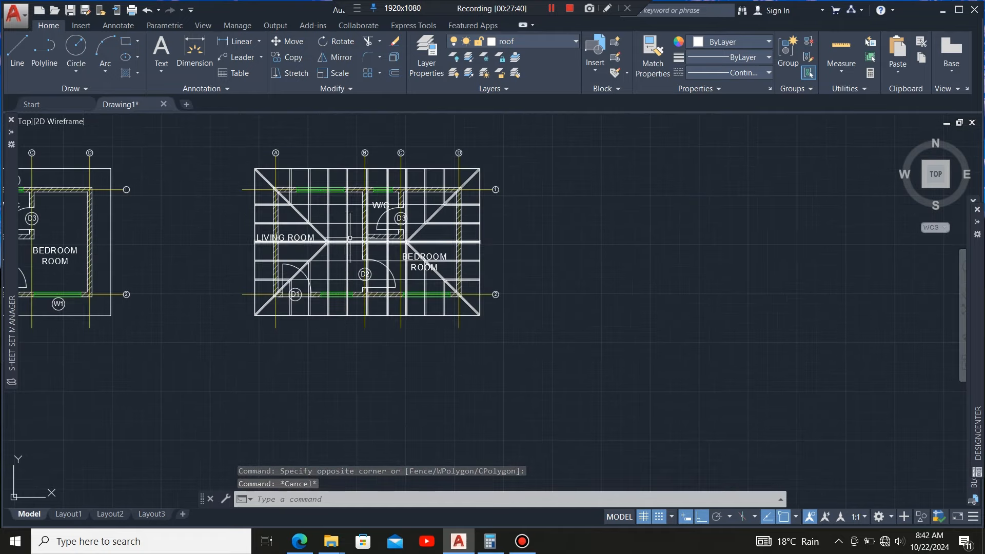
pyautogui.scroll(4, 338, 221)
pyautogui.scroll(-2, 335, 229)
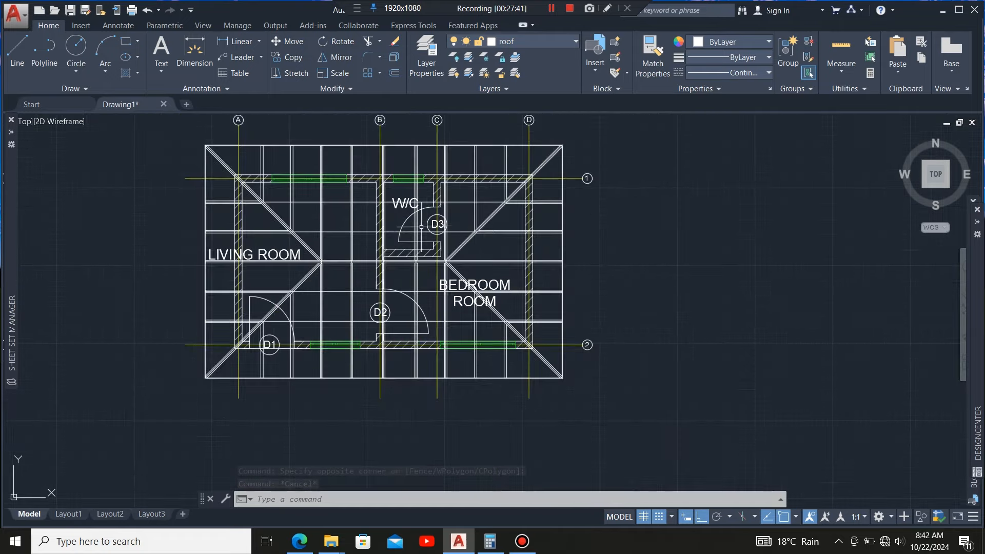
pyautogui.scroll(2, 459, 219)
pyautogui.scroll(-2, 458, 226)
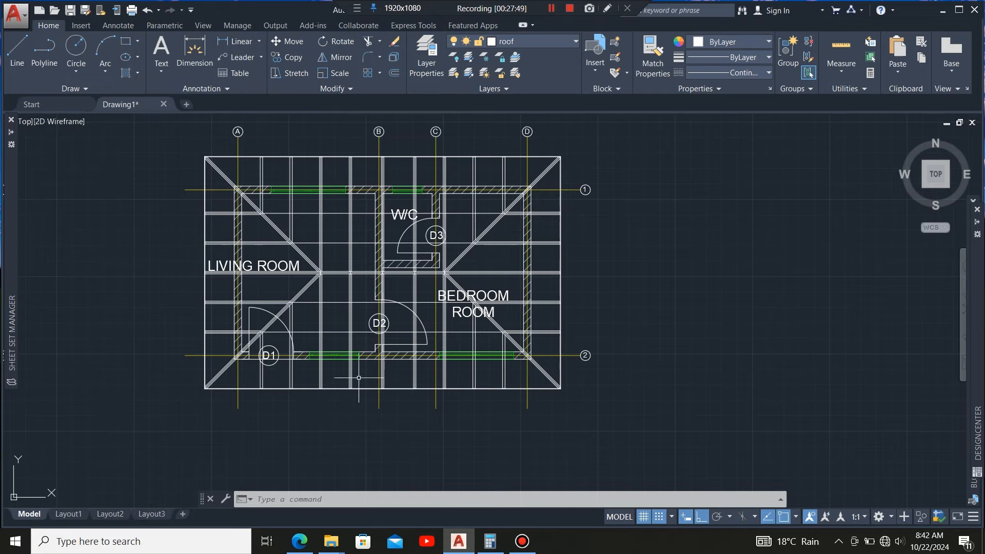
pyautogui.scroll(2, 261, 240)
pyautogui.scroll(-2, 260, 318)
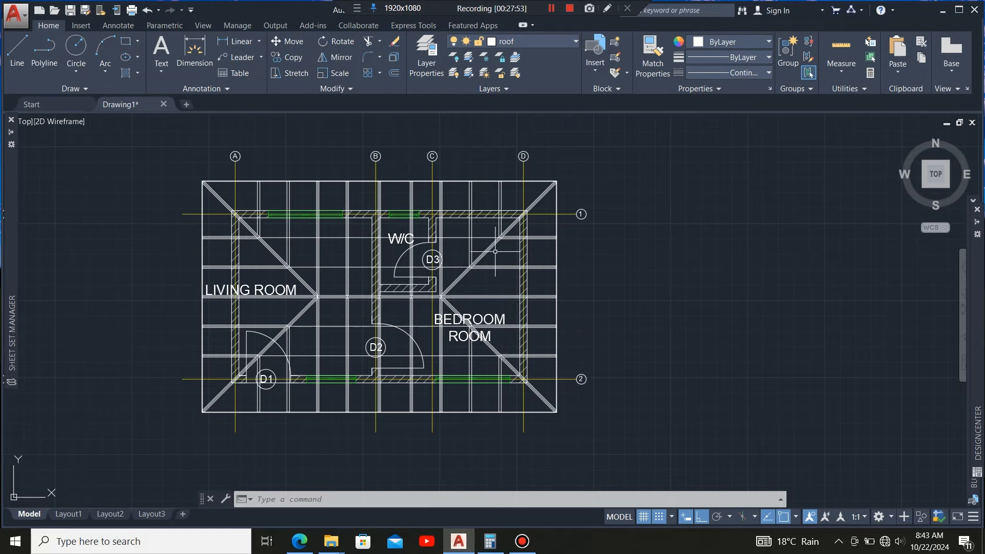
# - Select all wall lines similar to the outer wall line along grid 1, using Select Similar
pyautogui.scroll(2, 302, 222)
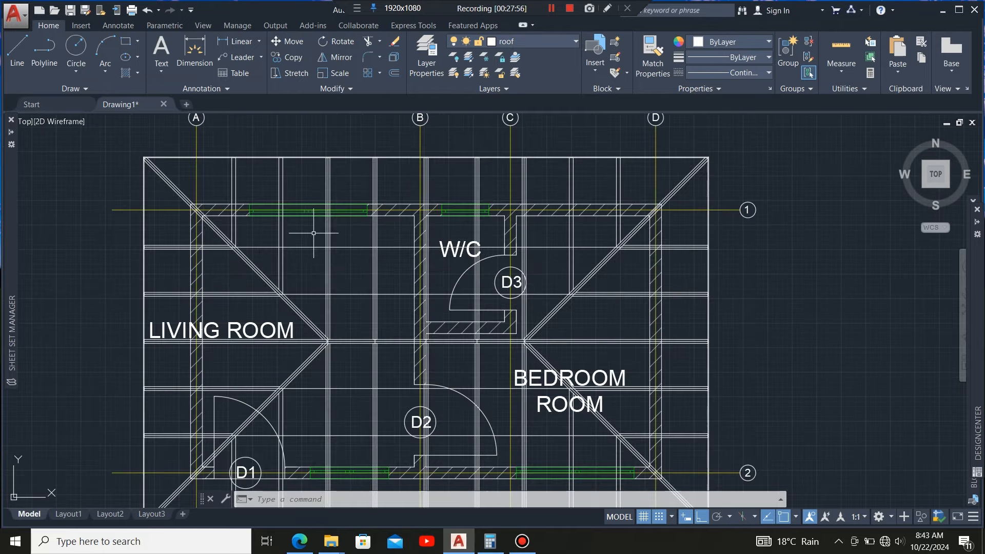
pyautogui.scroll(4, 246, 215)
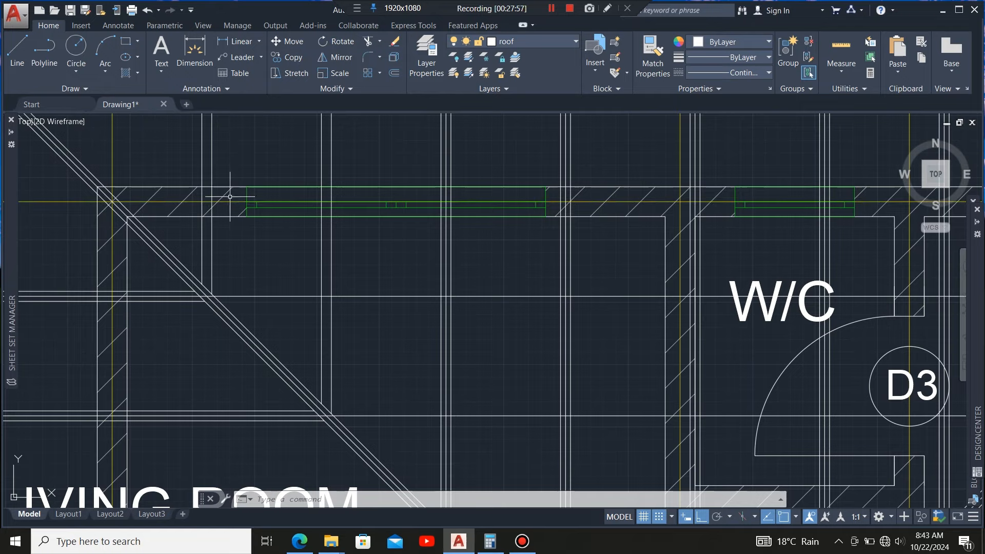
pyautogui.click(226, 186)
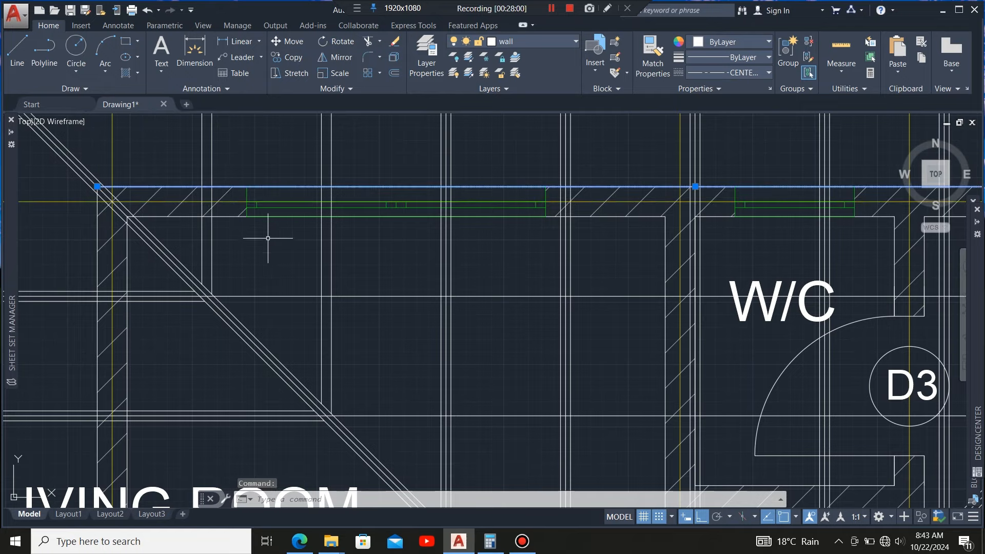
pyautogui.scroll(-4, 264, 235)
pyautogui.scroll(1, 265, 236)
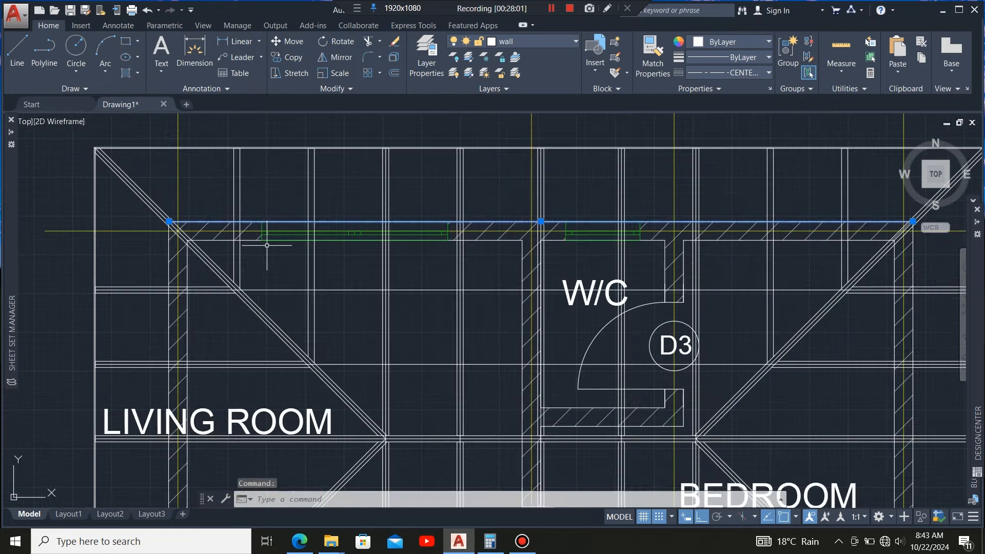
pyautogui.rightClick(271, 164)
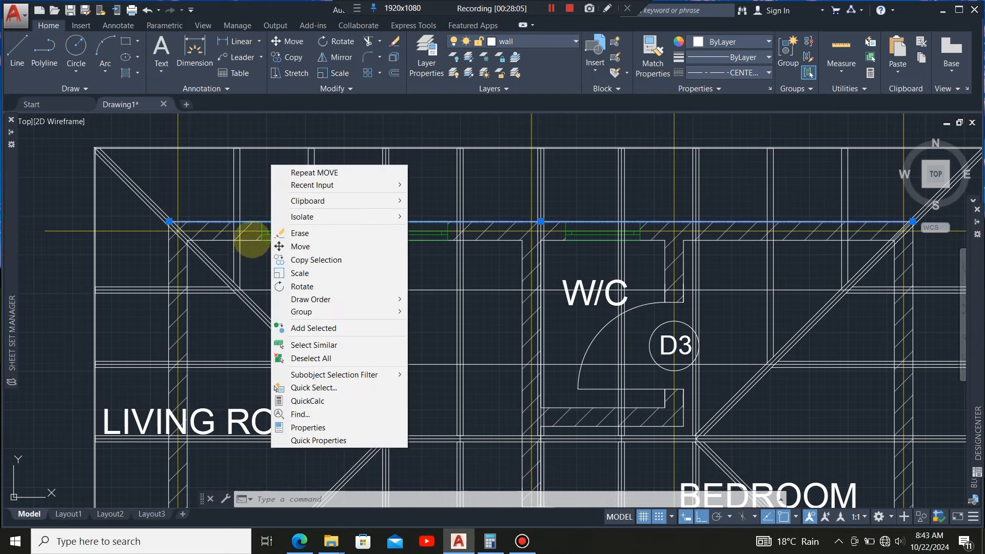
pyautogui.click(252, 197)
pyautogui.click(266, 195)
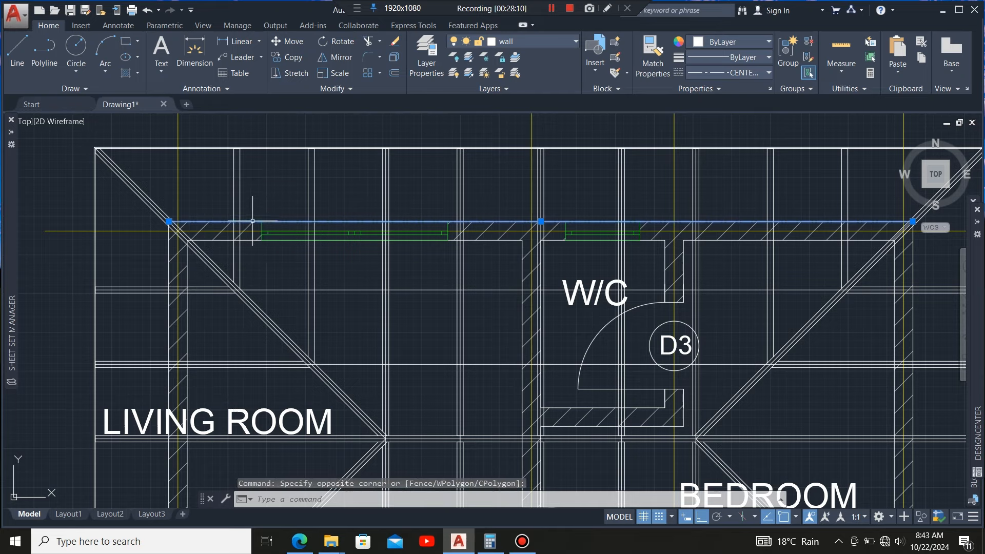
pyautogui.rightClick(266, 173)
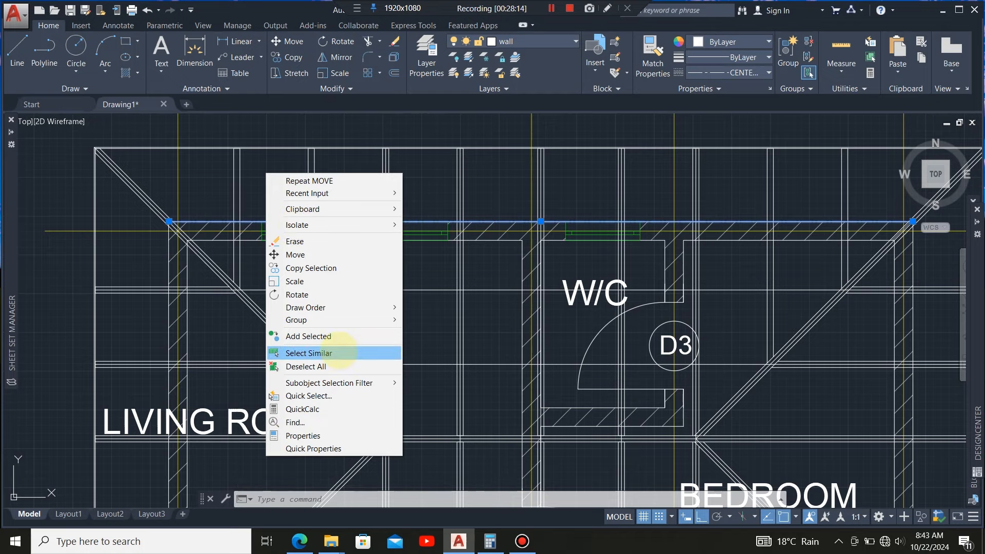
pyautogui.click(340, 352)
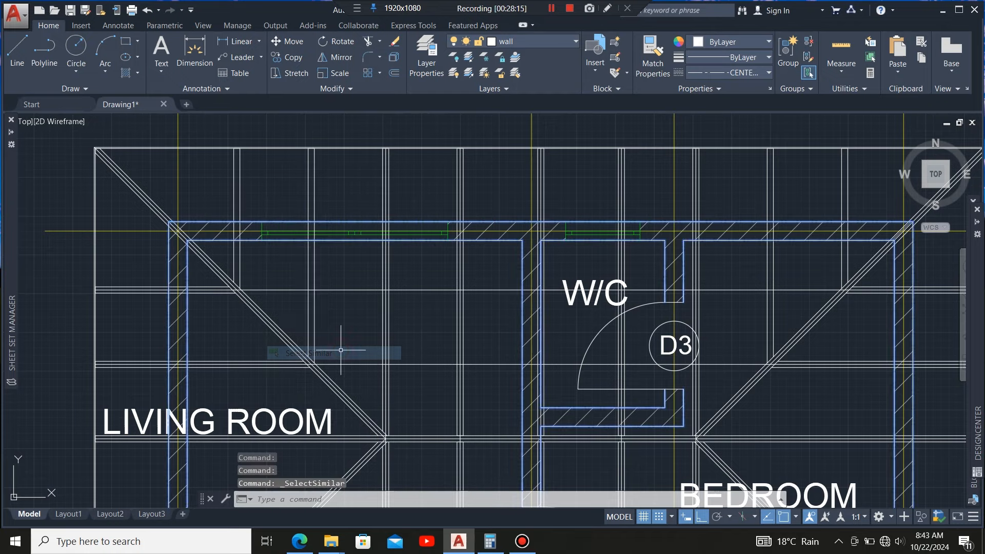
pyautogui.scroll(-5, 258, 207)
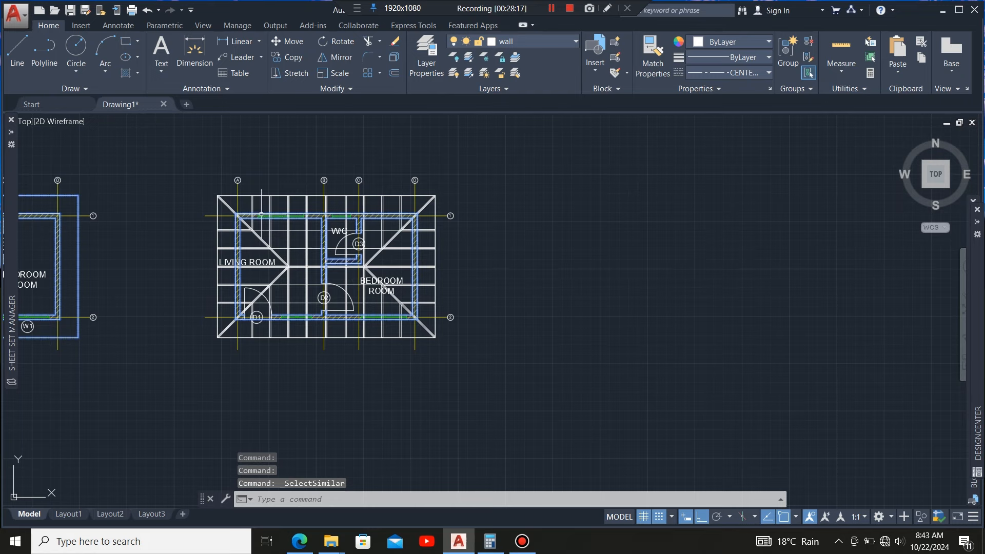
pyautogui.scroll(2, 220, 214)
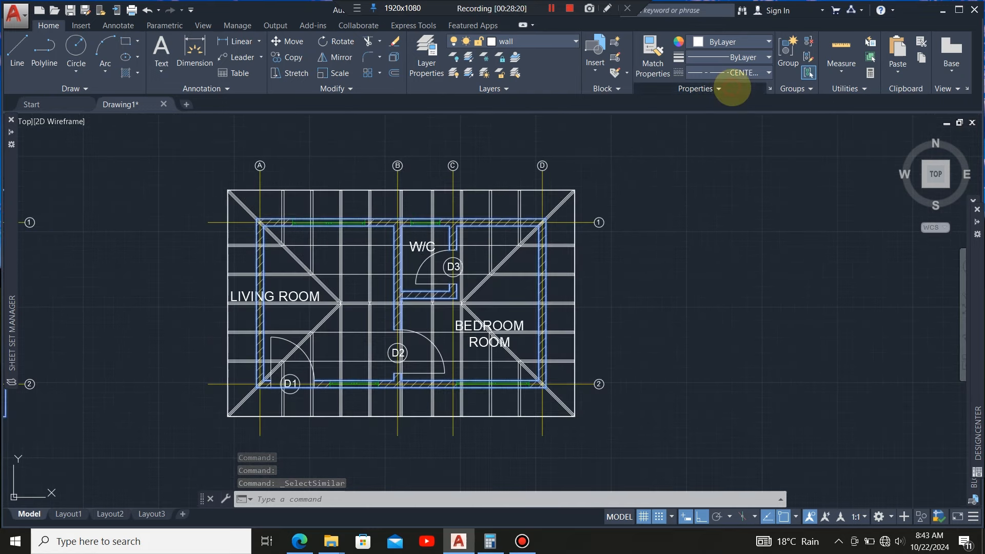
# - Set the transparency of the selected wall lines to 60 and clear the selection
pyautogui.click(733, 88)
pyautogui.click(708, 218)
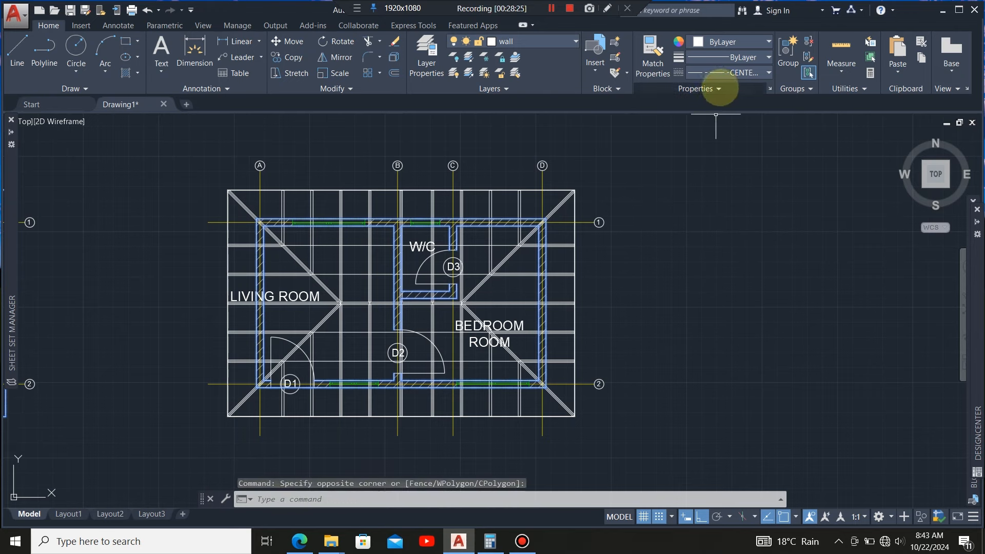
pyautogui.click(719, 88)
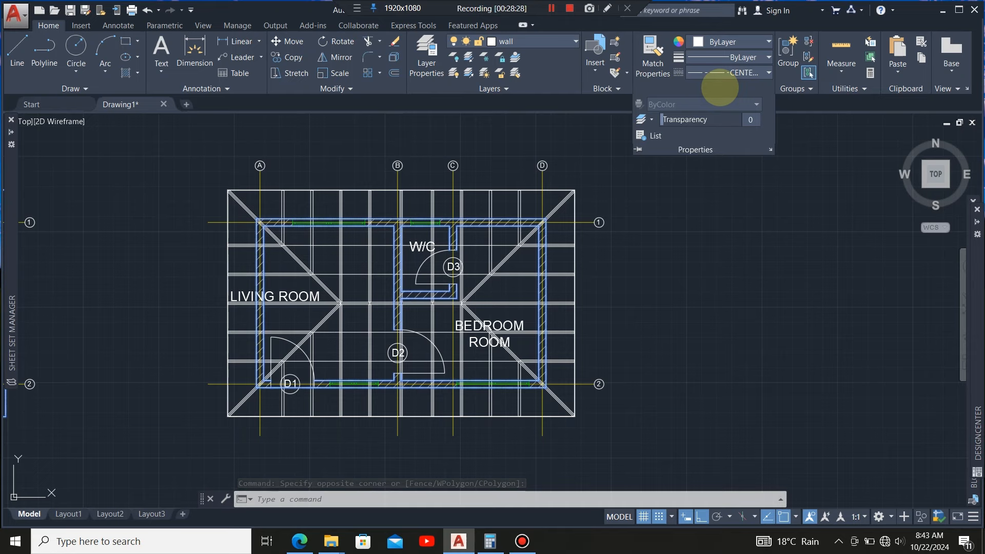
pyautogui.click(750, 120)
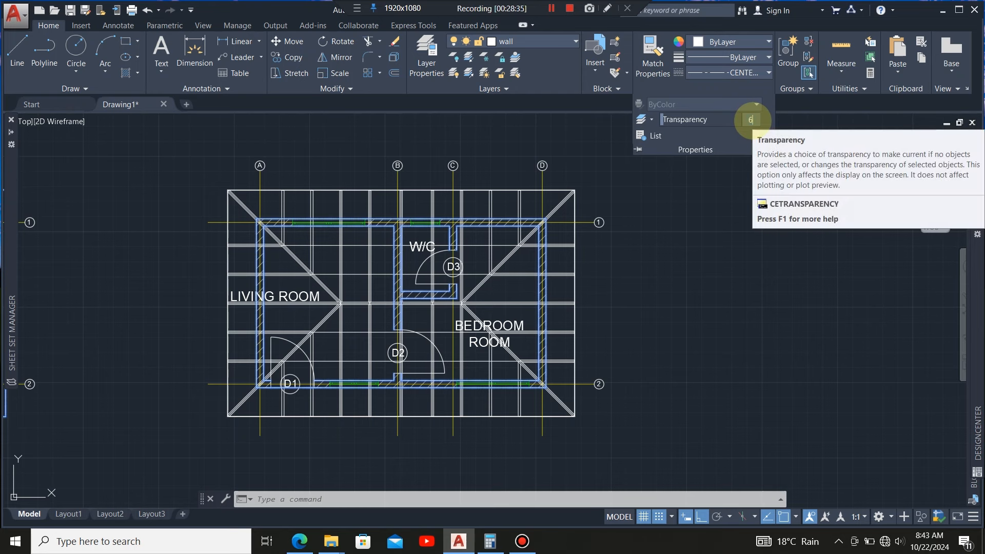
pyautogui.write('60')
pyautogui.press('Return')
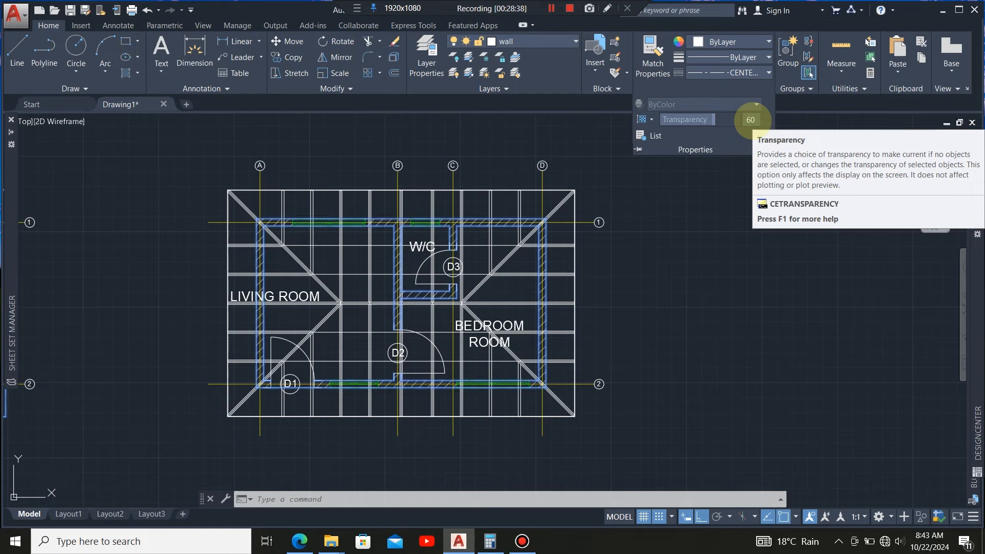
pyautogui.click(660, 222)
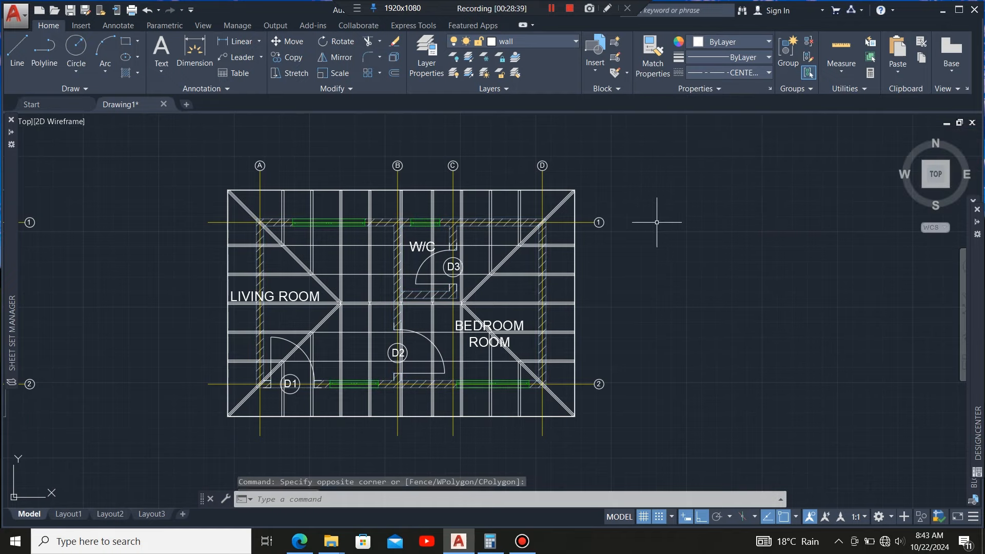
pyautogui.press('Escape')
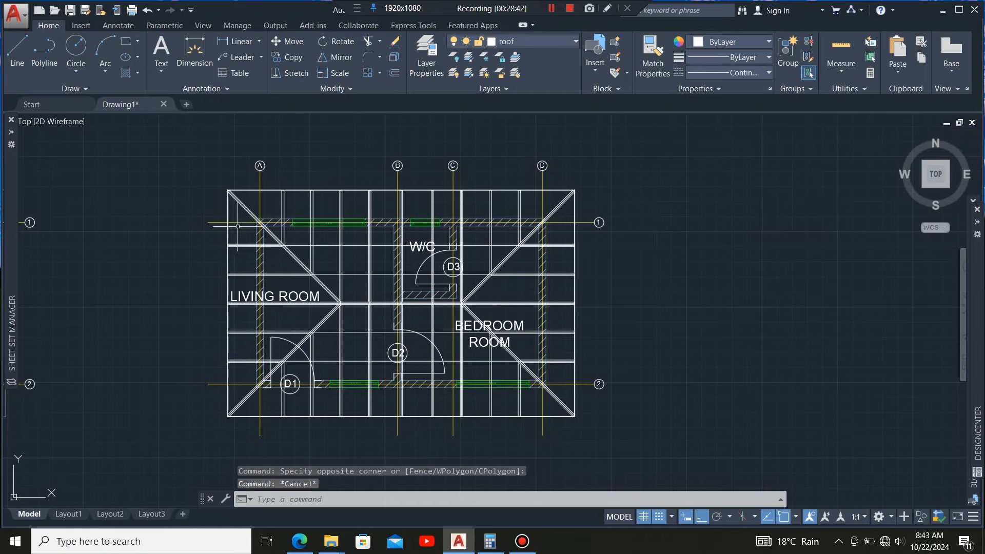
# - Select all windows similar to the living room window on grid 1, using Select Similar
pyautogui.scroll(2, 240, 226)
pyautogui.scroll(-2, 284, 228)
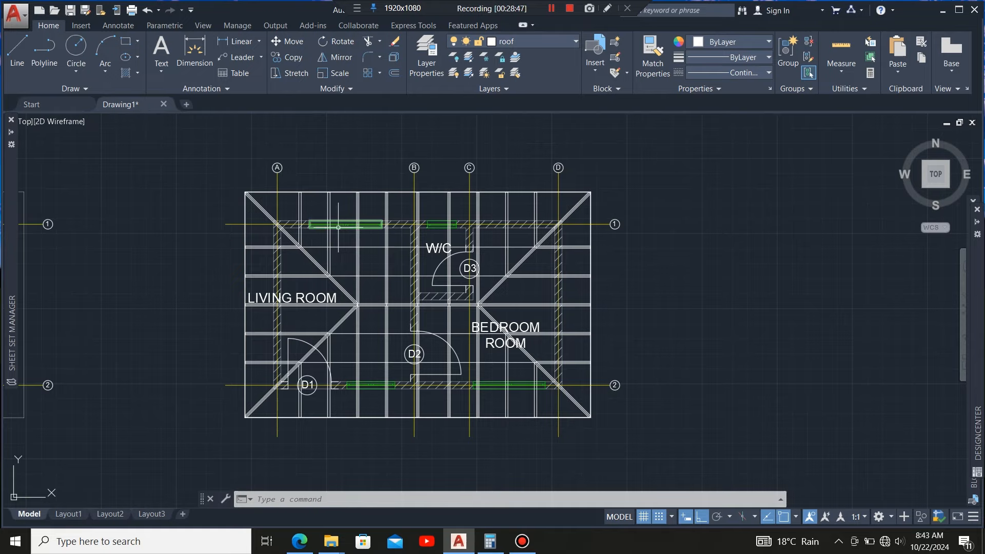
pyautogui.scroll(2, 338, 228)
pyautogui.scroll(2, 293, 224)
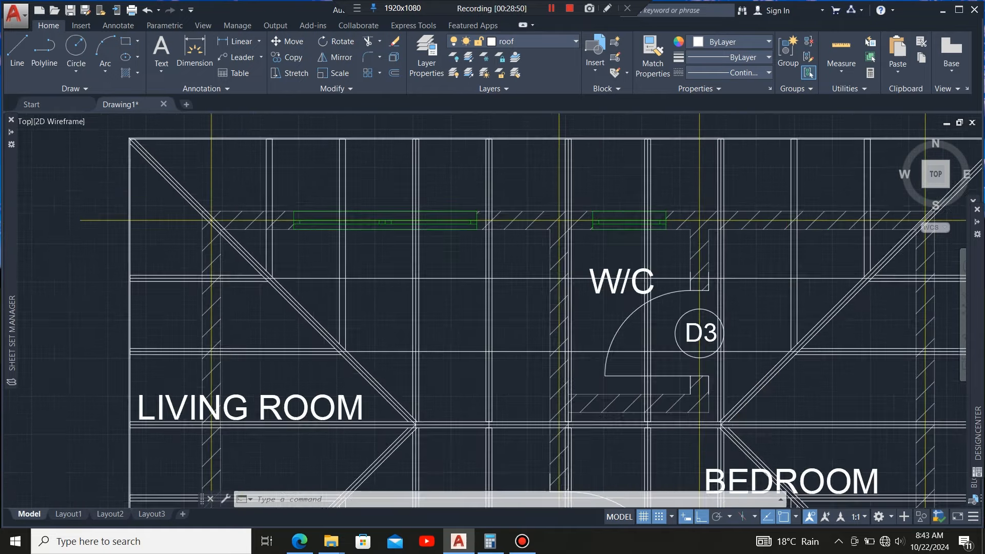
pyautogui.scroll(2, 293, 228)
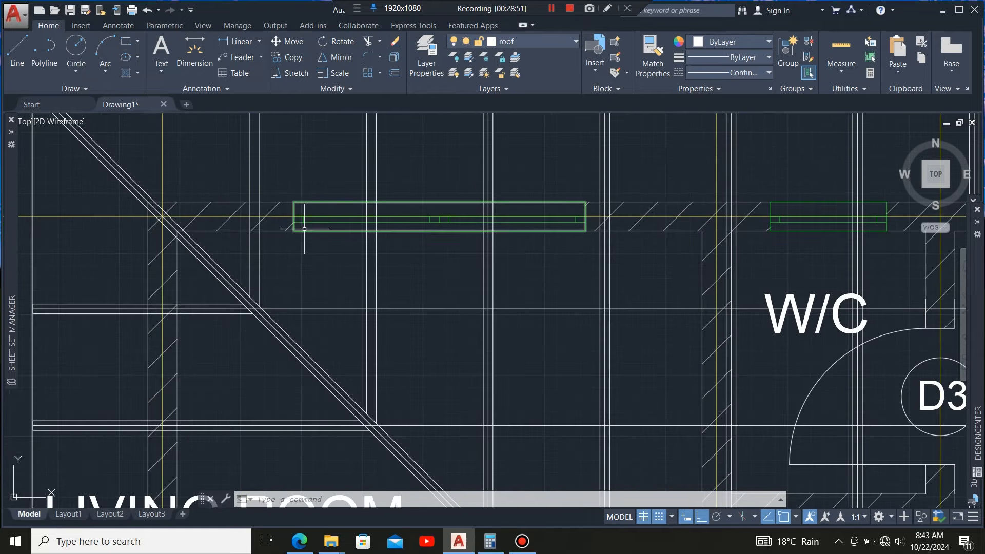
pyautogui.click(304, 229)
pyautogui.scroll(-3, 321, 245)
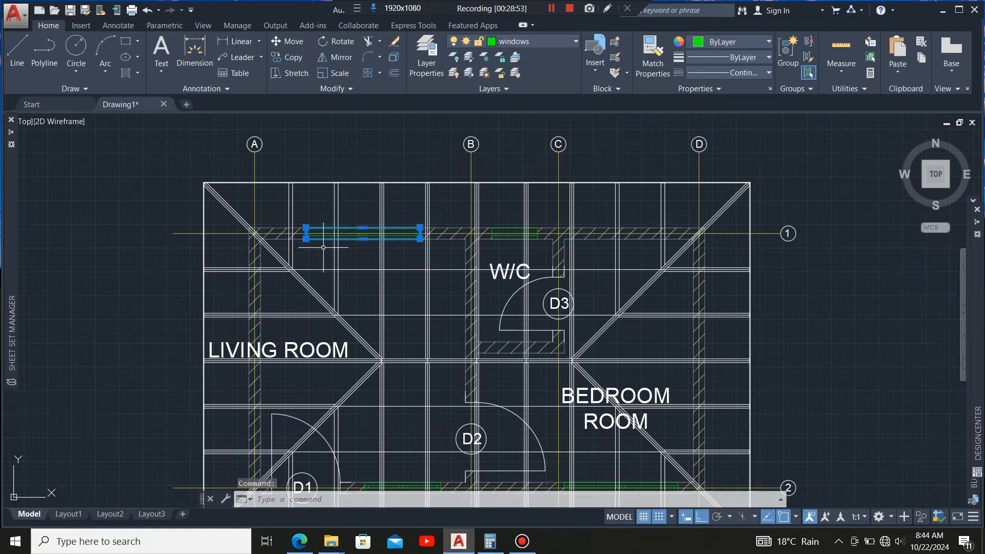
pyautogui.rightClick(356, 195)
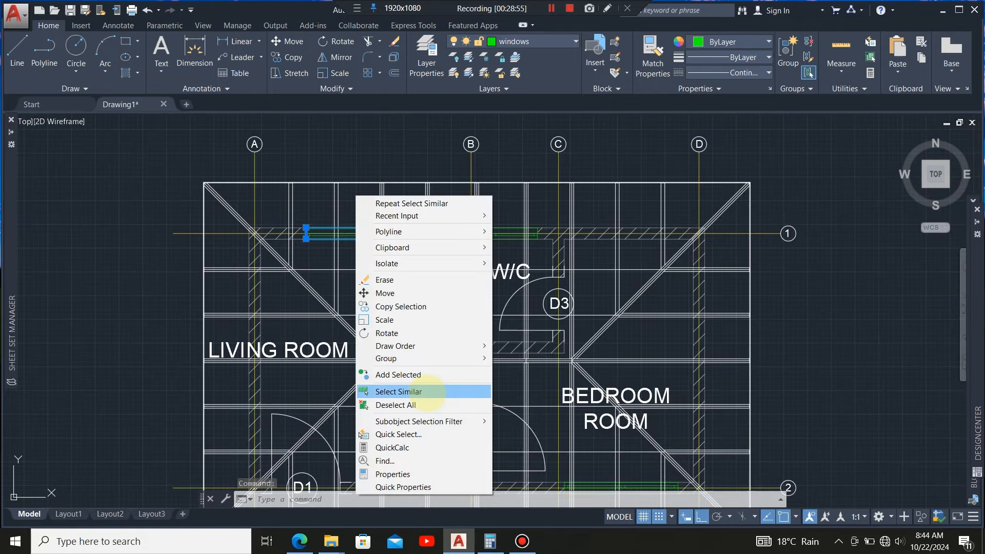
pyautogui.click(428, 393)
pyautogui.scroll(-2, 376, 319)
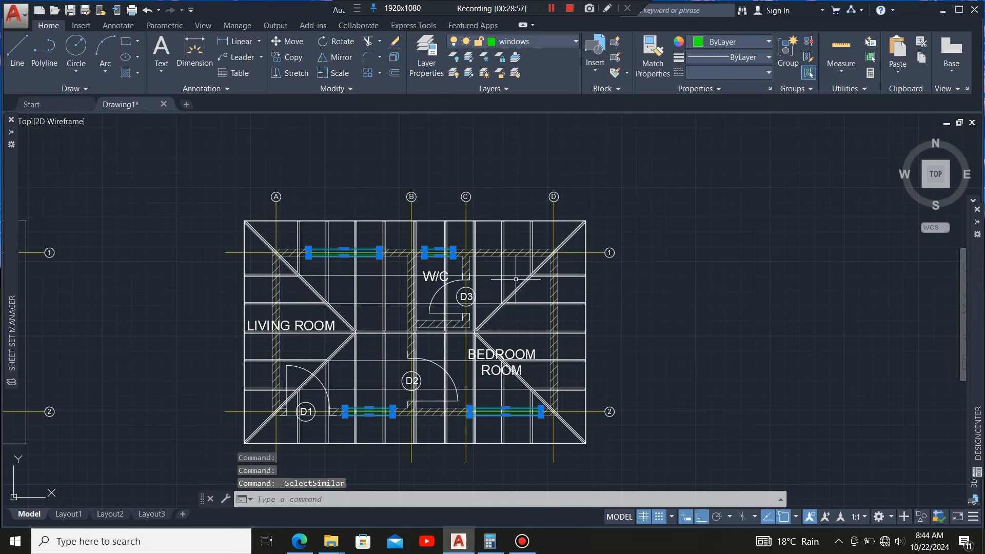
# - Set the transparency of the selected windows to 50 and clear the selection
pyautogui.click(747, 89)
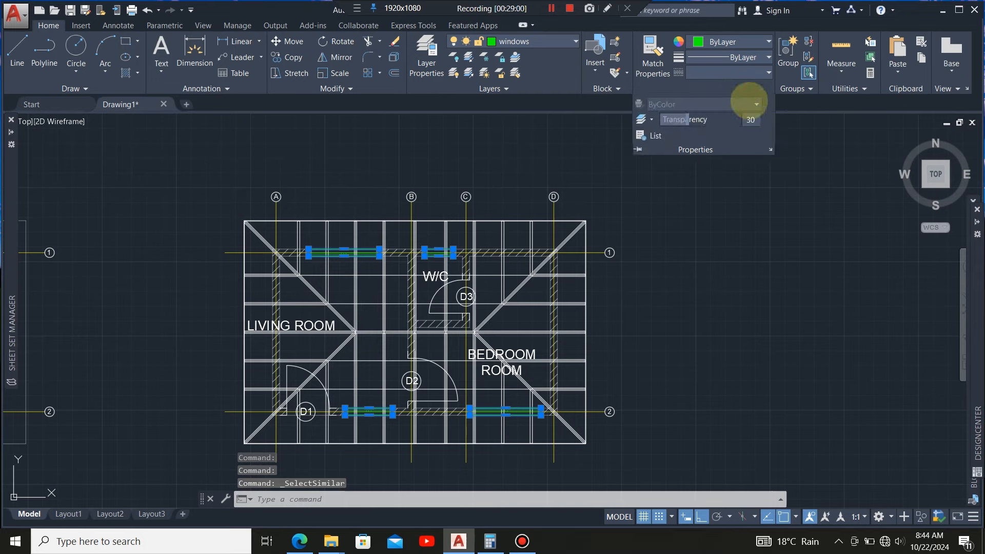
pyautogui.click(749, 120)
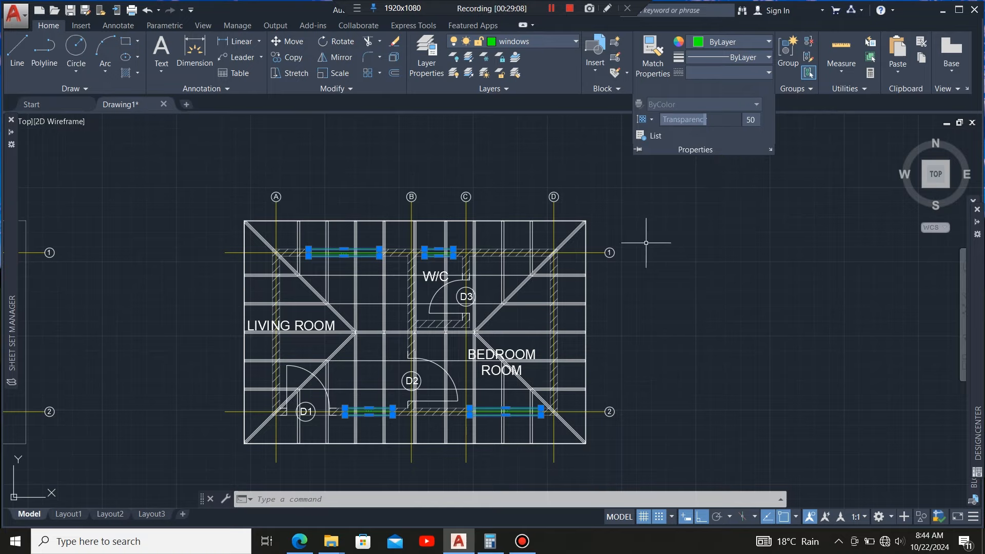
pyautogui.press('Escape')
pyautogui.scroll(5, 306, 283)
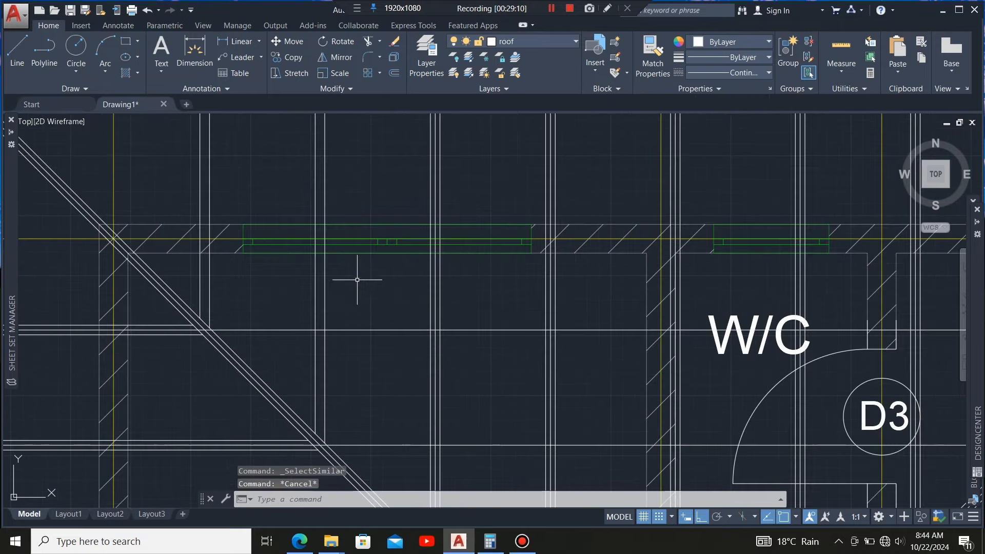
pyautogui.scroll(-10, 341, 264)
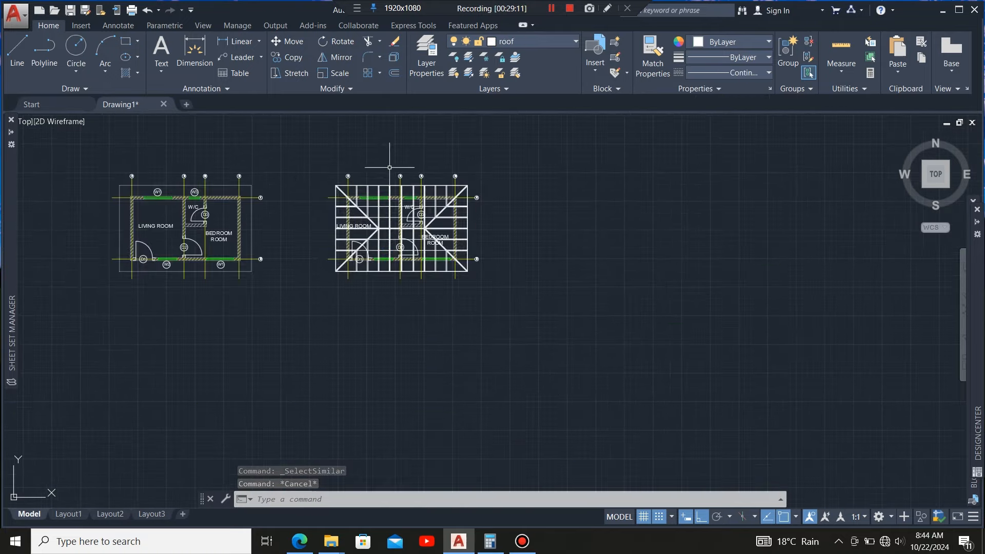
# - Examine the faded walls and windows beneath the roof framing, along with the room labels that overlap it
pyautogui.scroll(6, 415, 209)
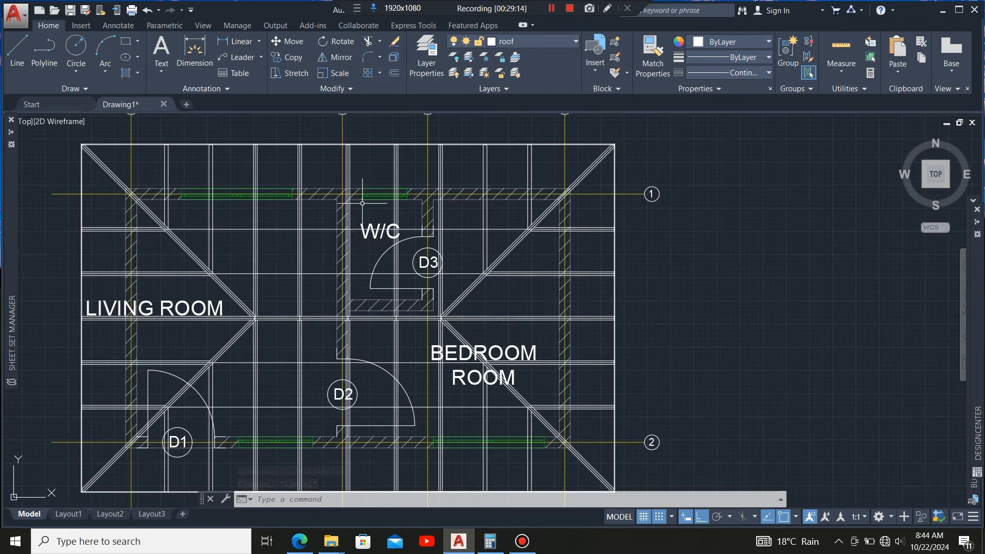
pyautogui.scroll(-2, 523, 219)
pyautogui.scroll(4, 398, 257)
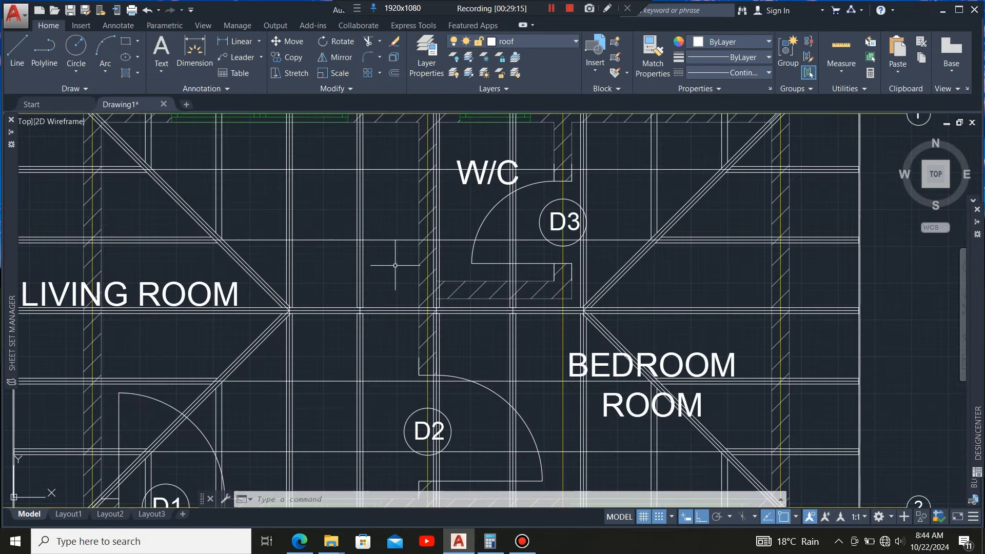
pyautogui.scroll(-2, 392, 269)
pyautogui.scroll(-2, 426, 285)
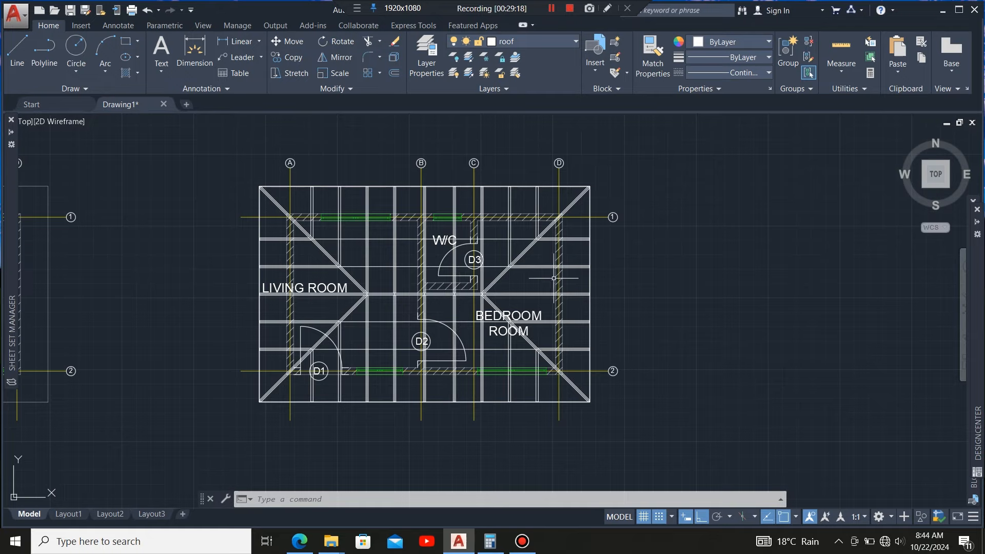
pyautogui.scroll(-2, 448, 213)
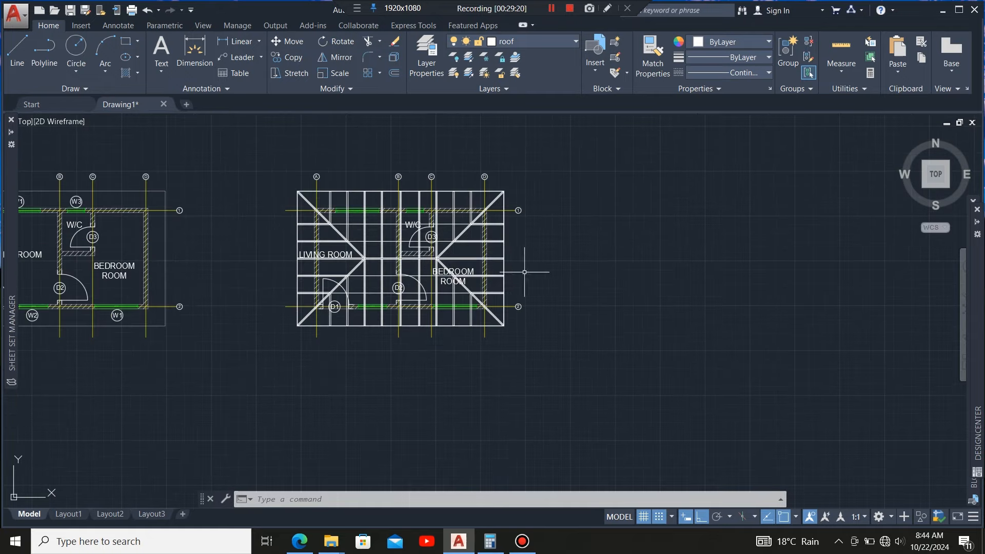
pyautogui.scroll(2, 528, 268)
pyautogui.scroll(2, 496, 295)
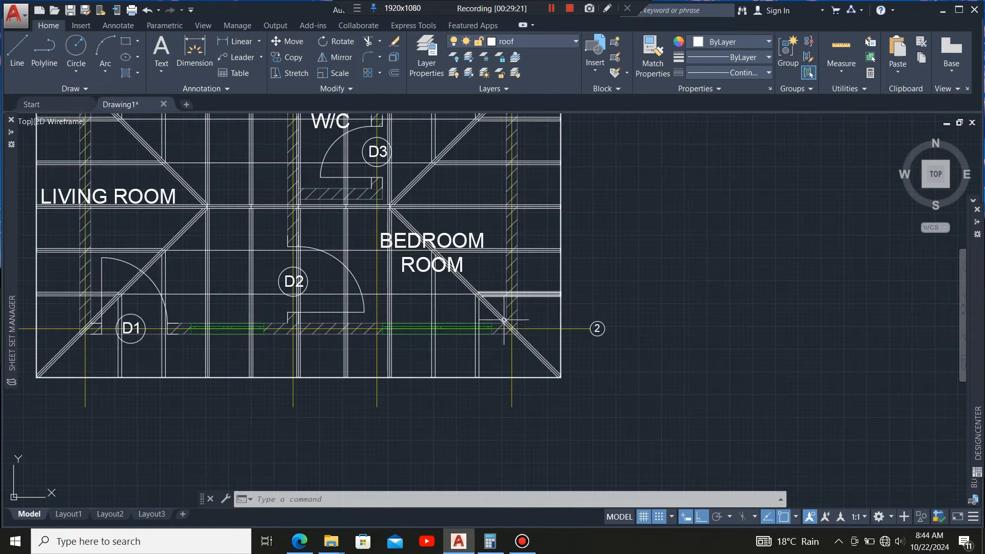
pyautogui.scroll(-2, 504, 320)
pyautogui.scroll(2, 234, 246)
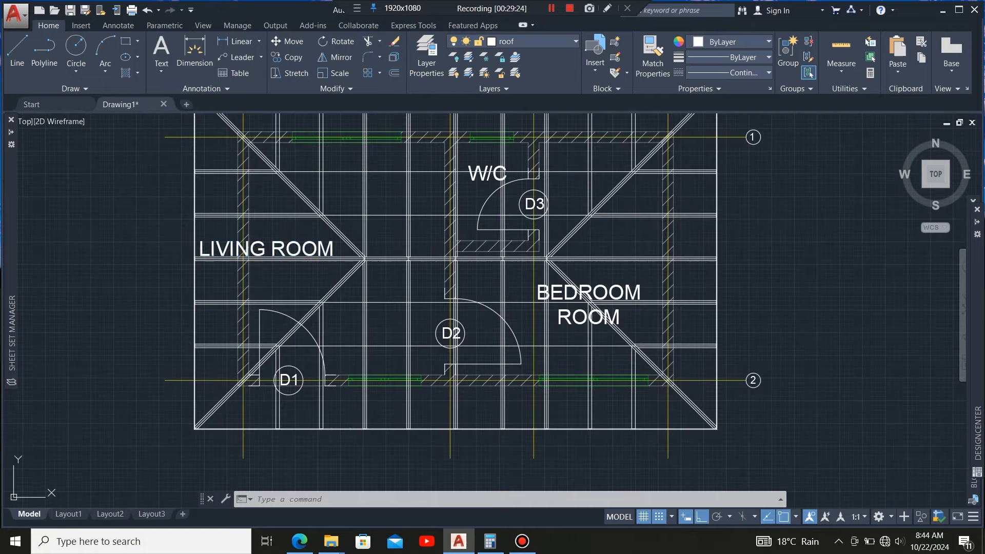
# - Select all room name labels similar to LIVING ROOM, set their transparency to 50 and clear the selection
pyautogui.click(283, 250)
pyautogui.rightClick(301, 280)
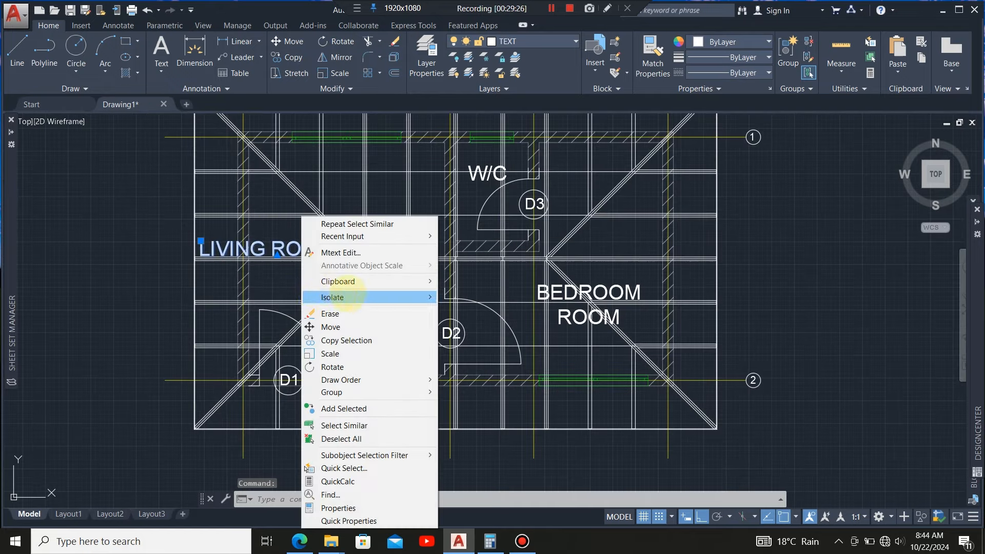
pyautogui.click(354, 425)
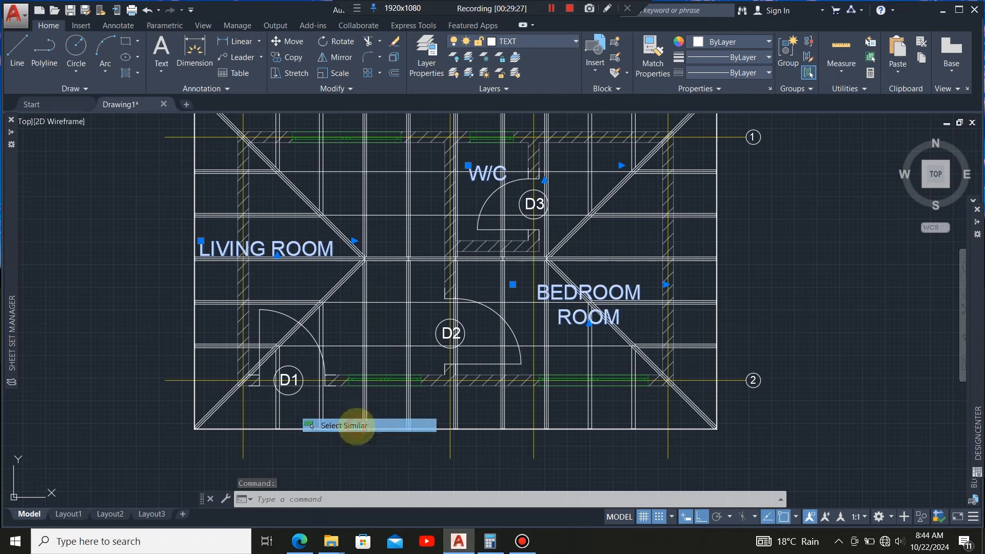
pyautogui.click(745, 87)
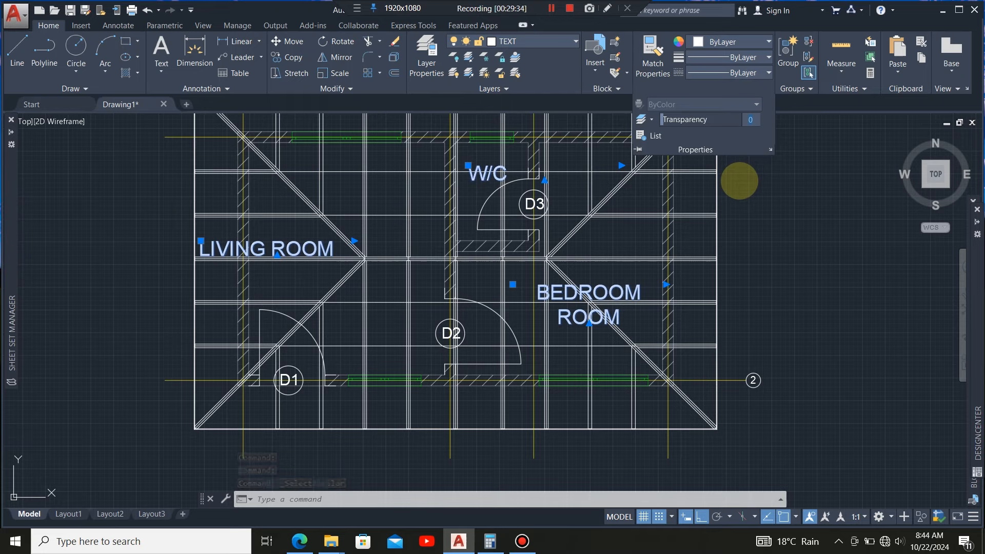
pyautogui.press('Return')
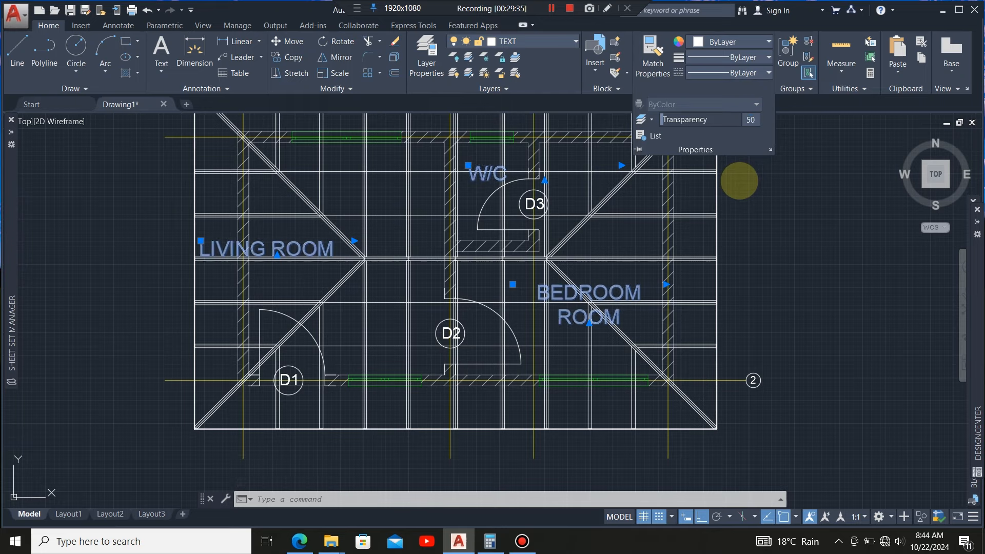
pyautogui.press('Escape')
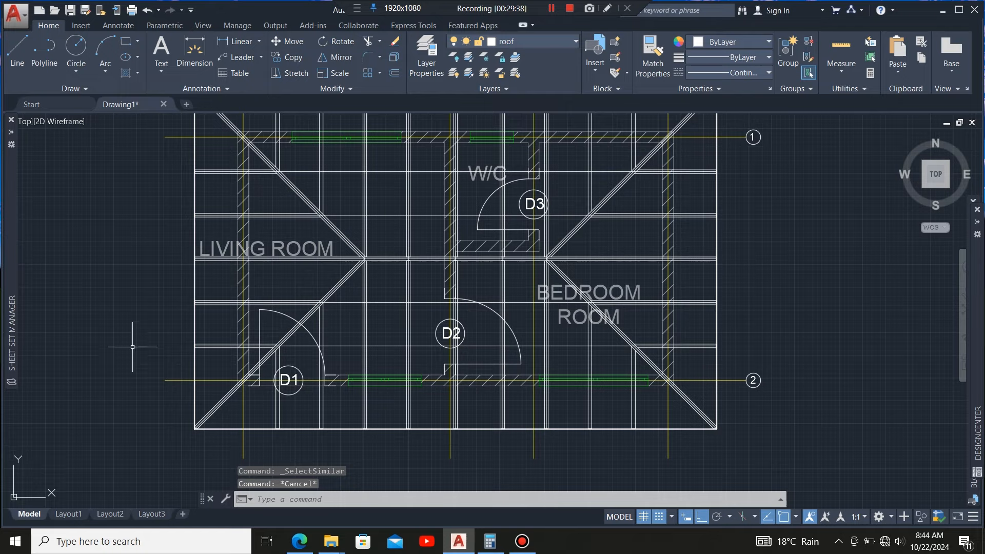
# - Make TEXT the current layer for annotating the roof plan
pyautogui.scroll(-4, 237, 320)
pyautogui.scroll(2, 247, 256)
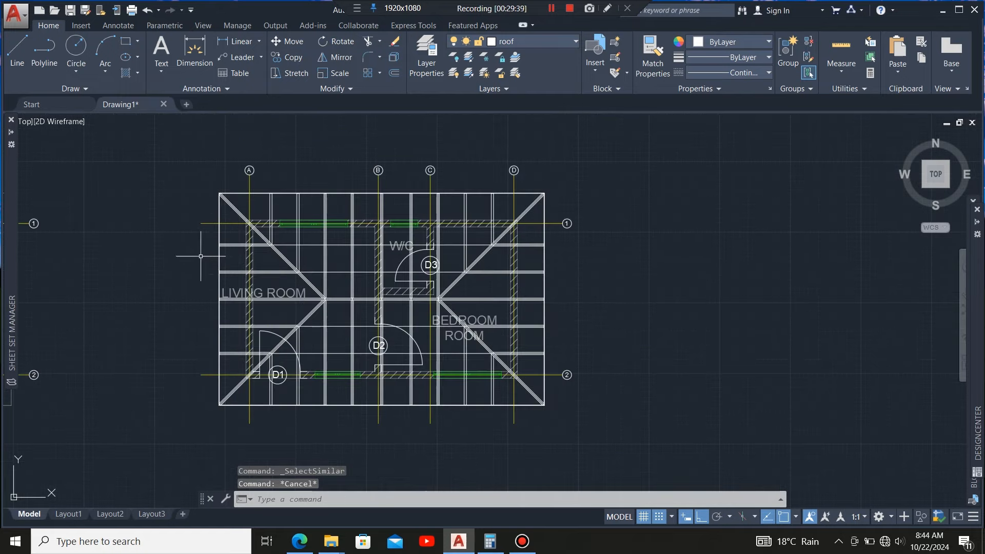
pyautogui.scroll(3, 218, 256)
pyautogui.scroll(-3, 285, 277)
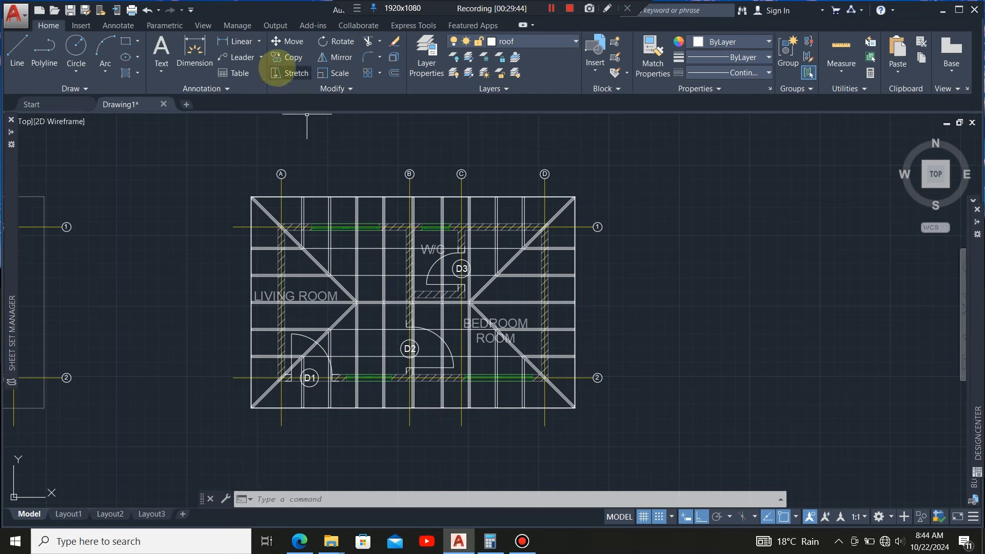
pyautogui.click(540, 41)
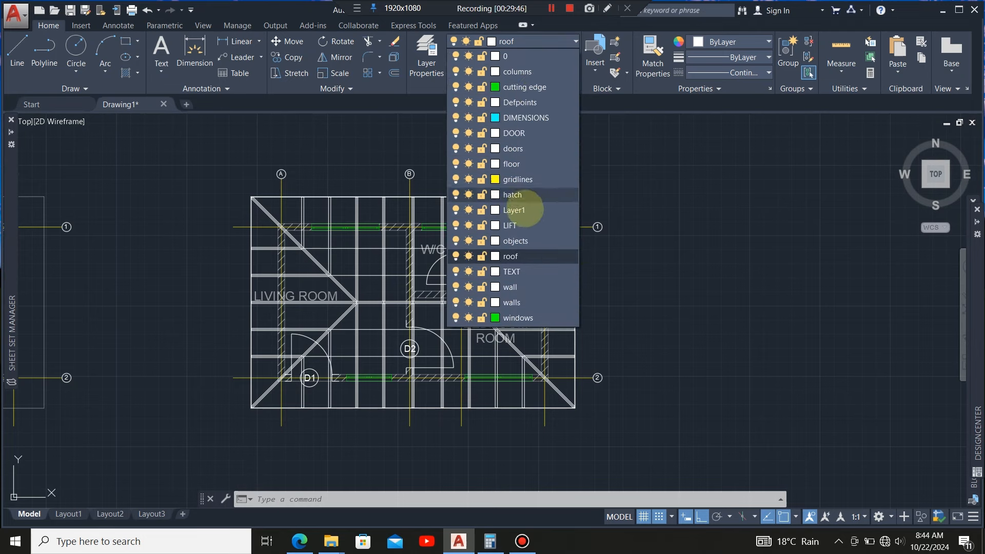
pyautogui.click(524, 225)
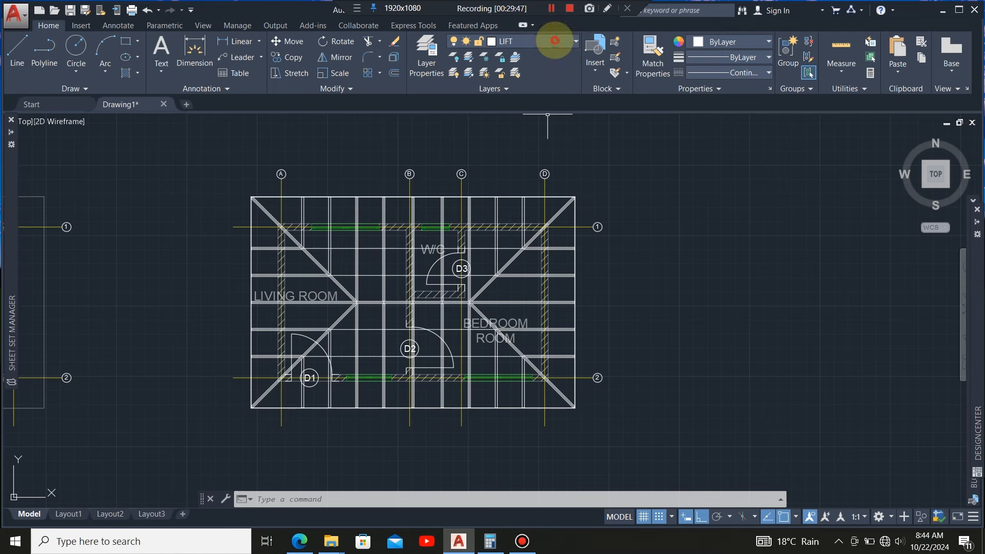
pyautogui.click(555, 41)
pyautogui.click(529, 272)
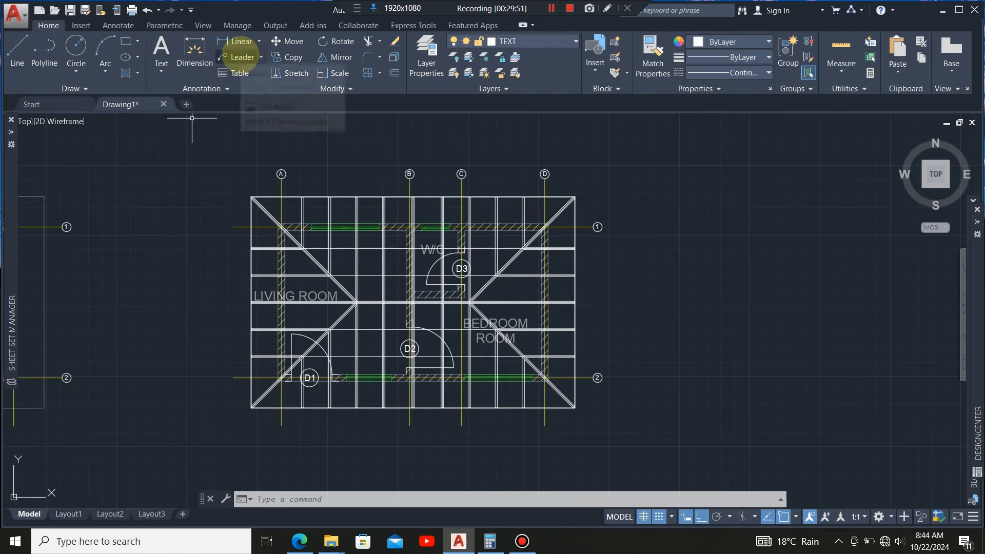
# - Add a horizontal multileader pointing at the roof's edge beside the bedroom, with the text "225X9mm fascia board"
pyautogui.click(239, 56)
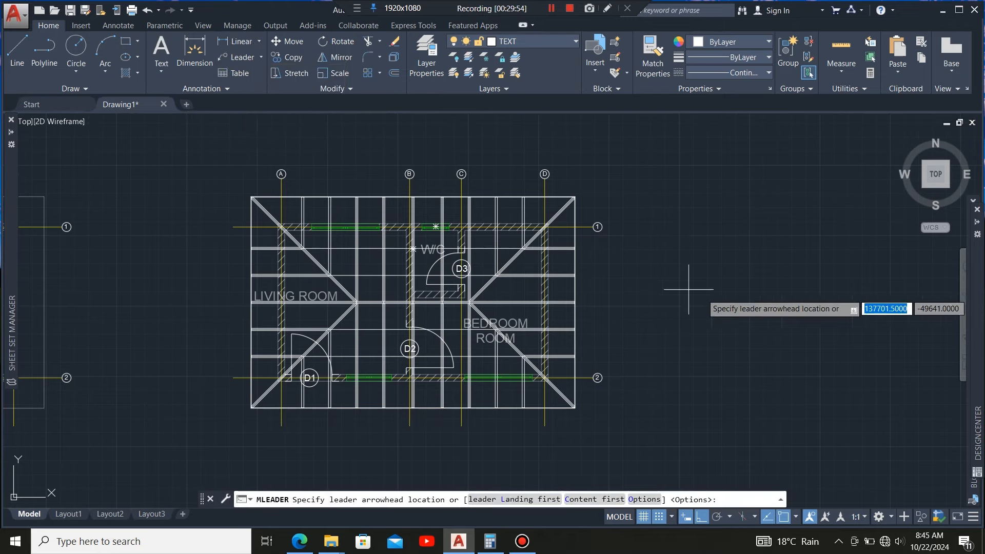
pyautogui.scroll(2, 678, 287)
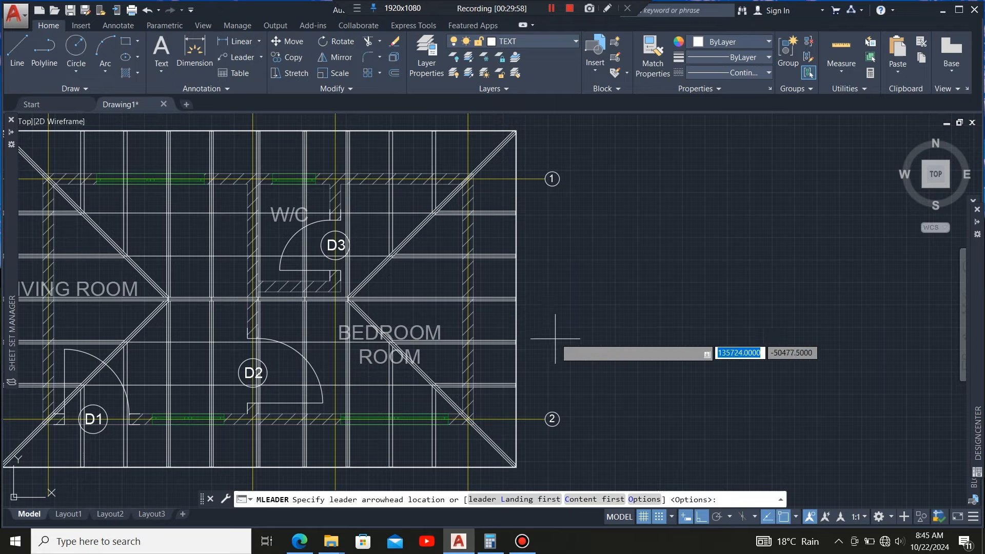
pyautogui.scroll(2, 528, 341)
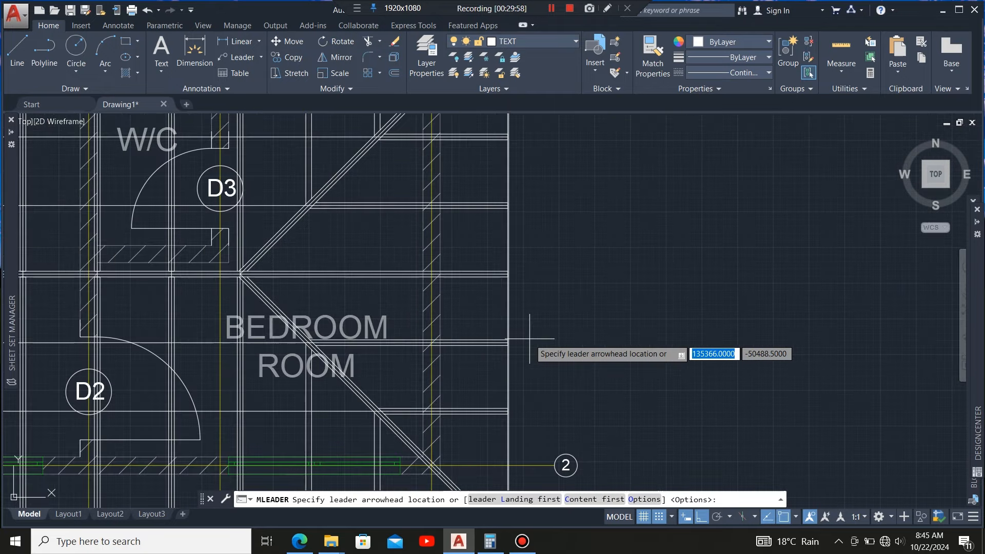
pyautogui.click(509, 302)
pyautogui.scroll(-2, 585, 305)
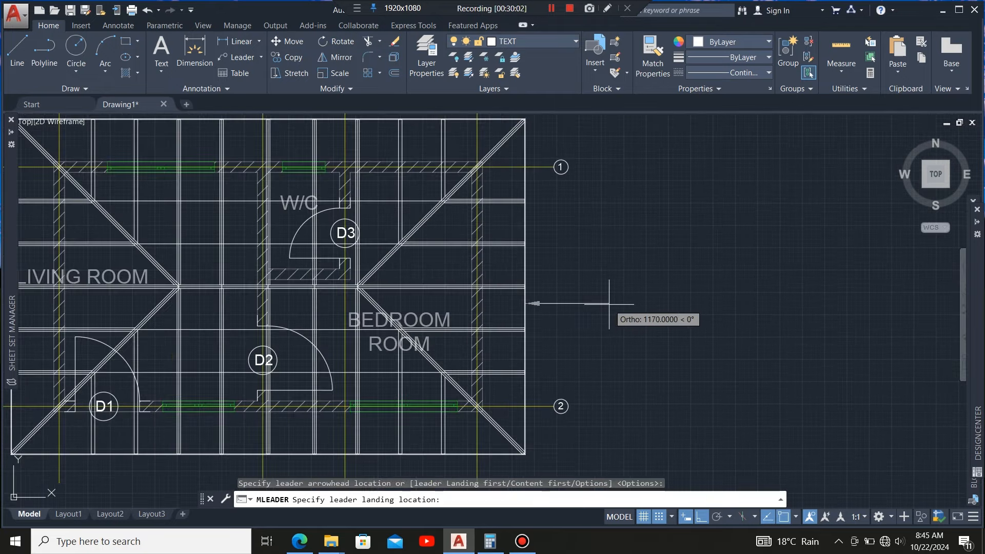
pyautogui.click(617, 337)
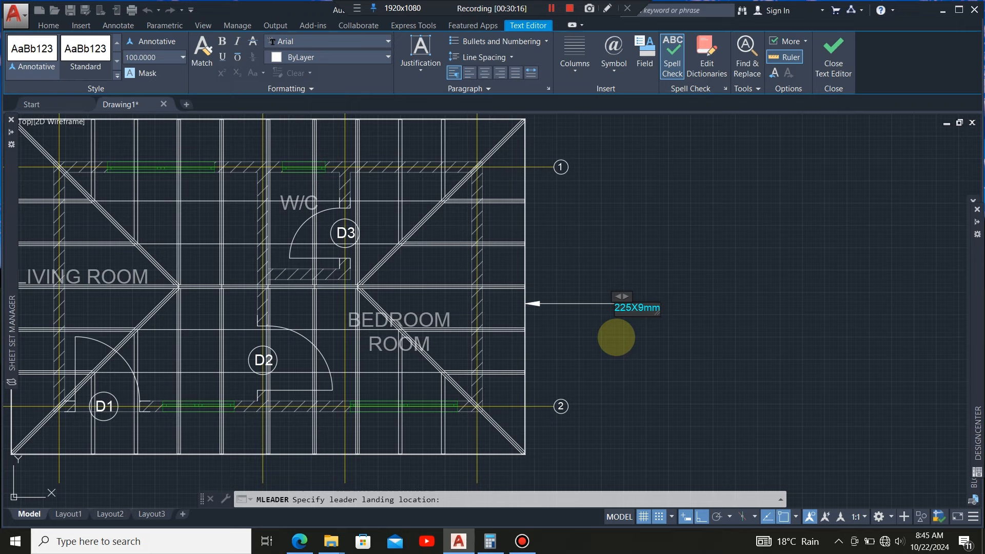
pyautogui.scroll(4, 655, 310)
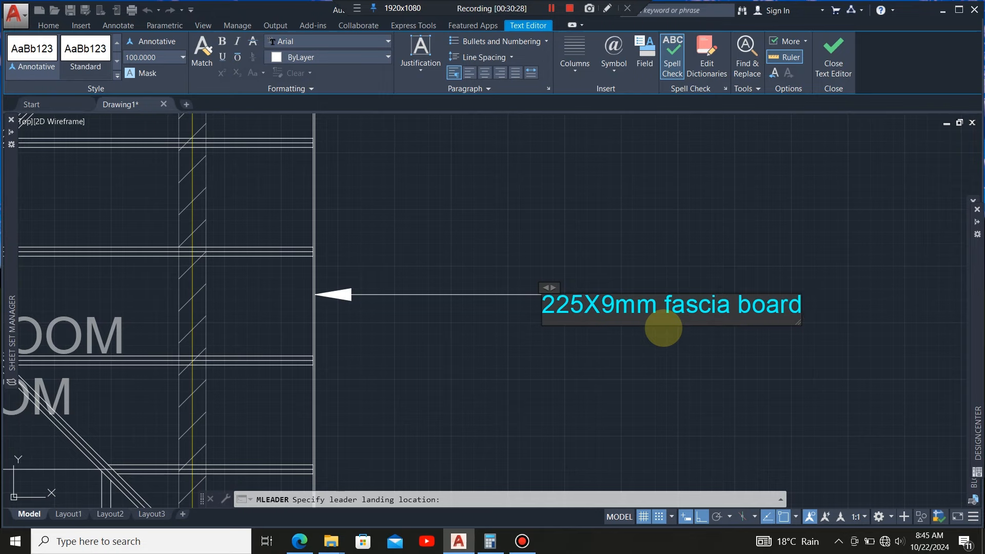
pyautogui.scroll(-6, 550, 255)
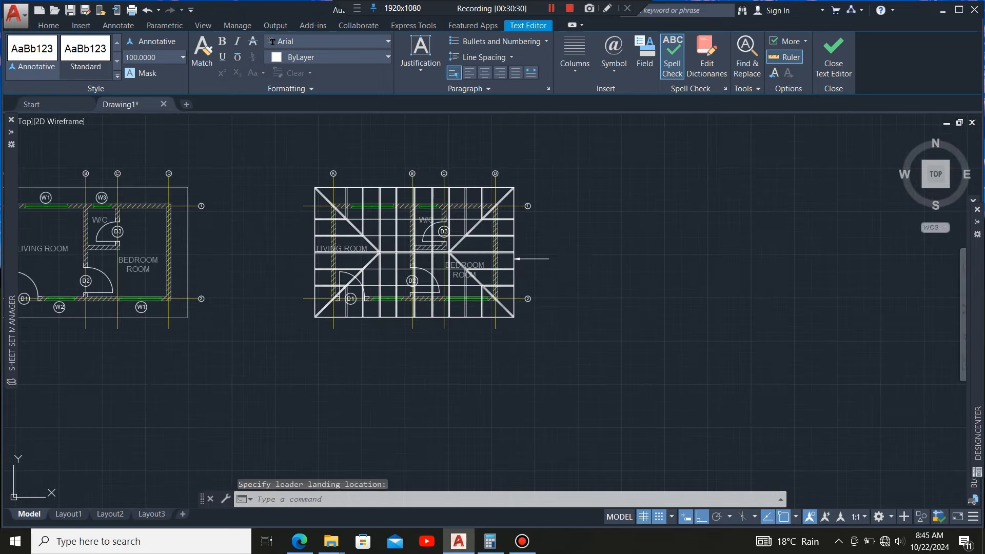
pyautogui.click(558, 281)
# - Draw a small circle just below the roof outline, between grids A and B
pyautogui.scroll(3, 547, 266)
pyautogui.scroll(-2, 627, 279)
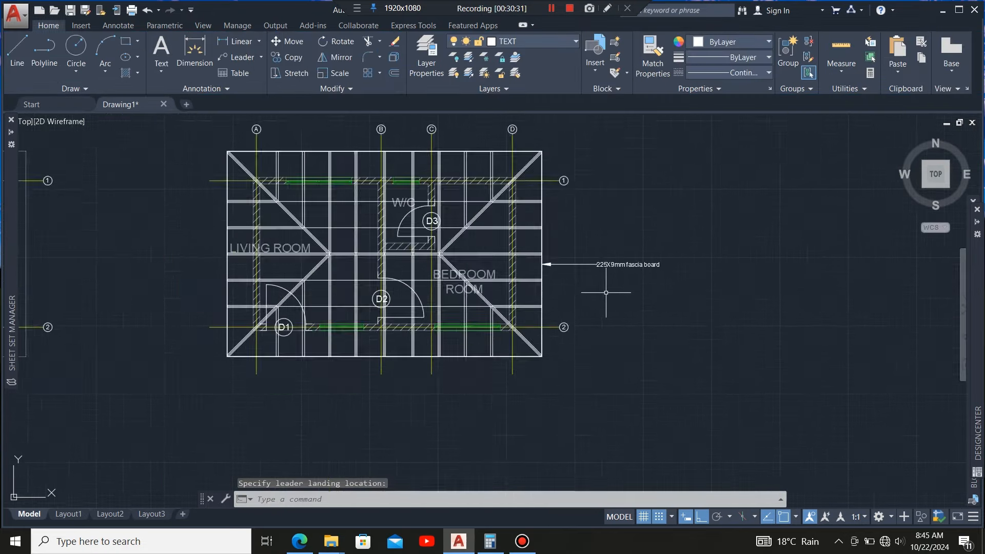
pyautogui.scroll(-3, 606, 292)
pyautogui.scroll(3, 548, 274)
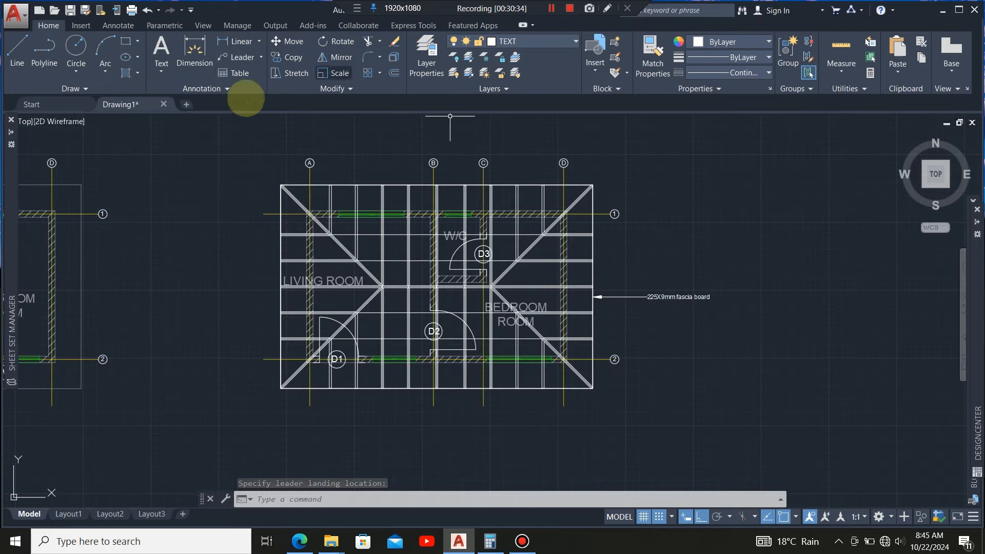
pyautogui.click(76, 45)
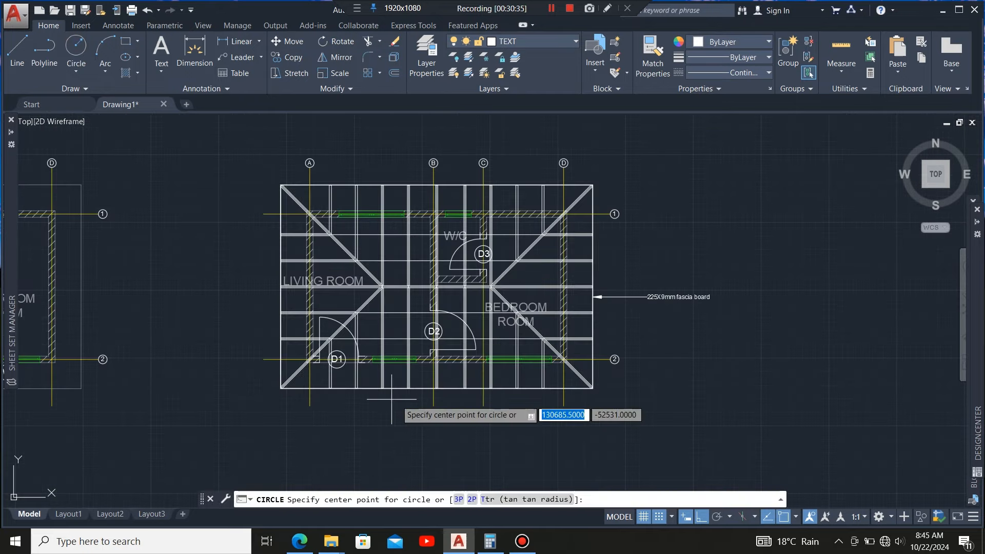
pyautogui.scroll(2, 393, 400)
pyautogui.click(386, 435)
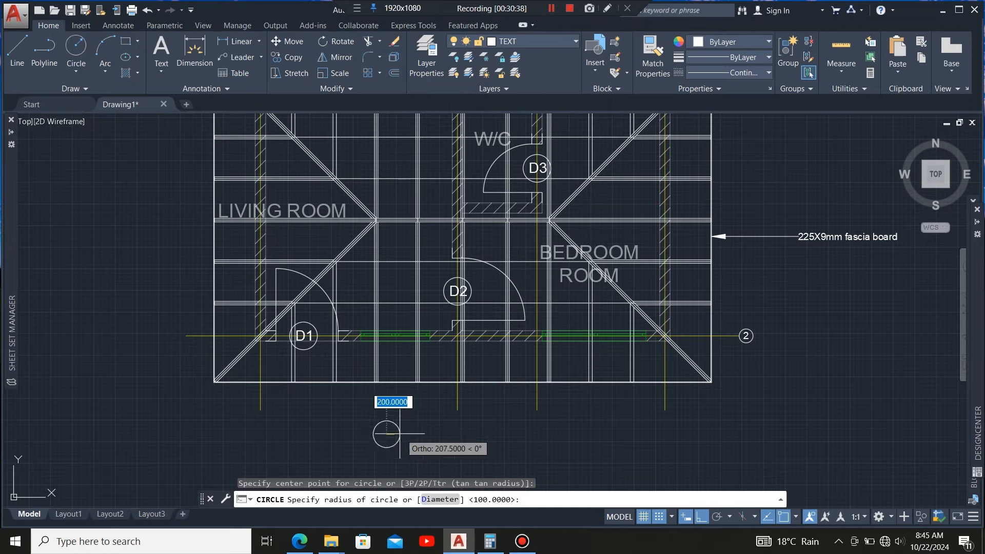
pyautogui.click(395, 434)
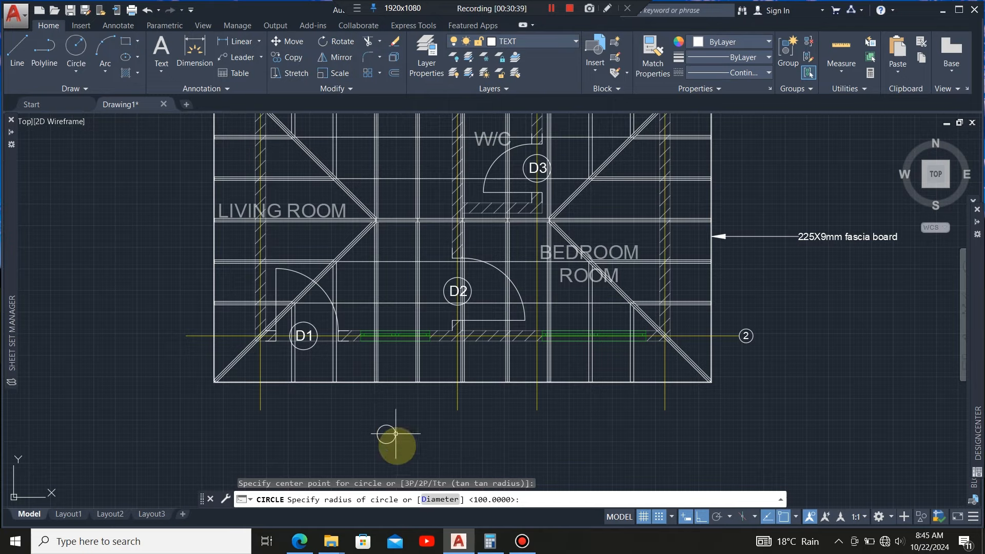
pyautogui.scroll(3, 396, 431)
pyautogui.scroll(-1, 396, 416)
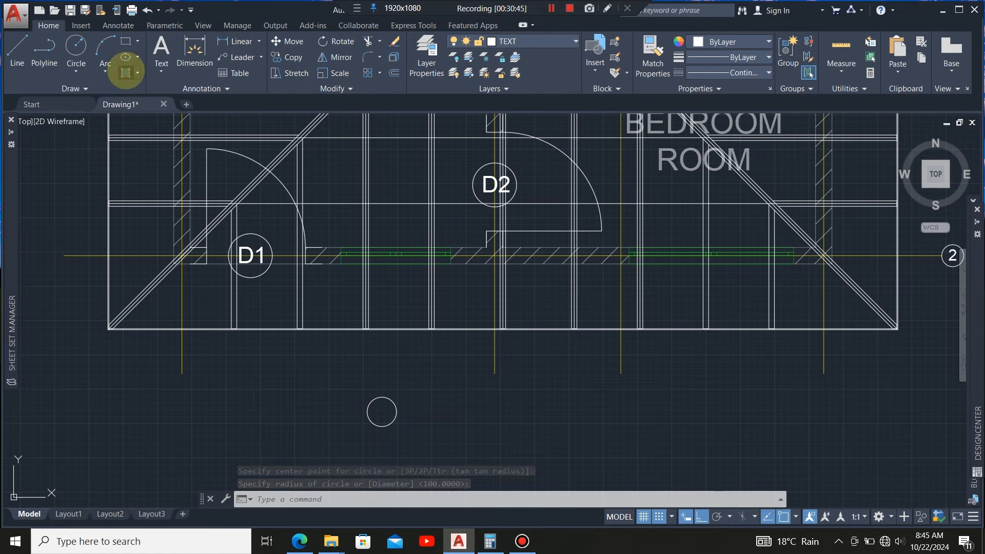
# - Fill the small circle below the roof outline with a white solid hatch
pyautogui.click(125, 73)
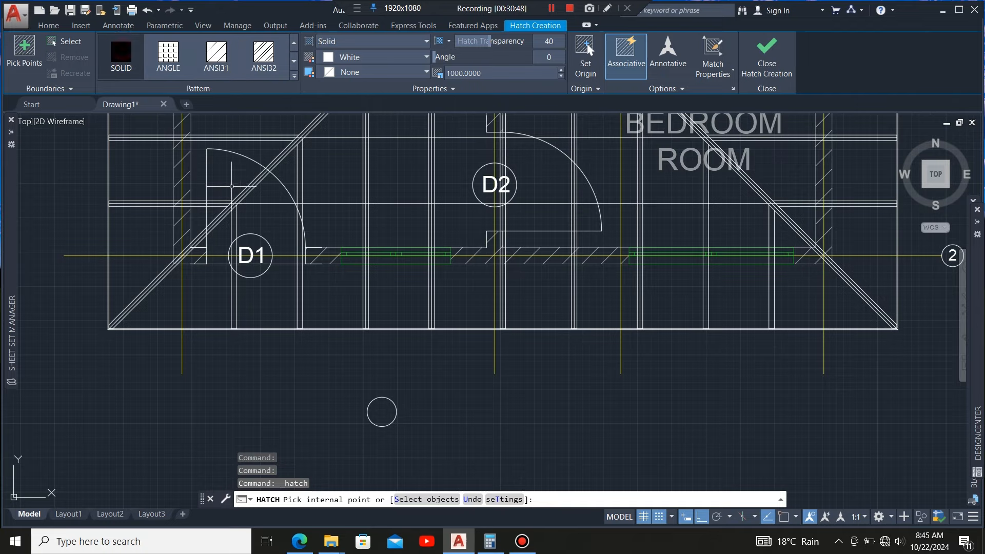
pyautogui.click(383, 414)
pyautogui.scroll(2, 382, 413)
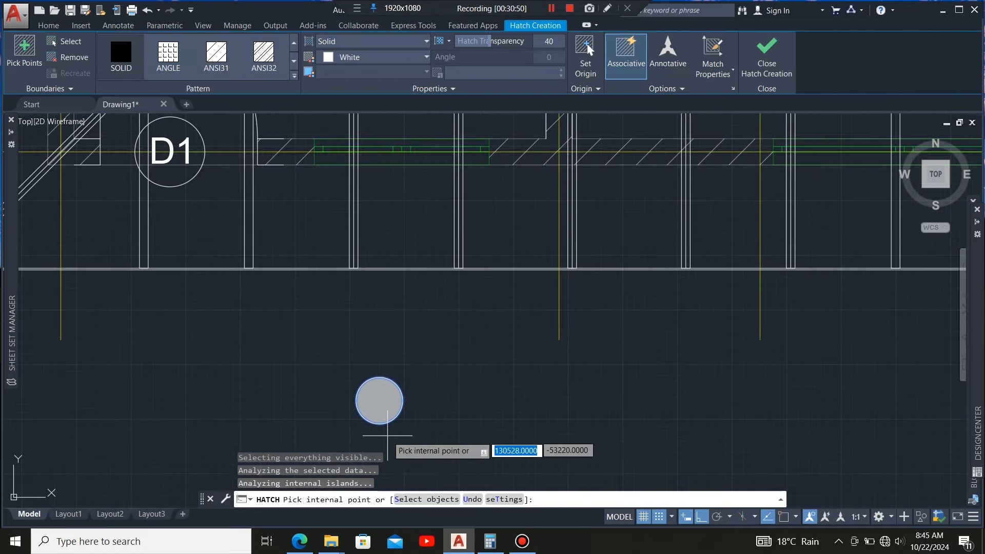
pyautogui.press('Escape')
pyautogui.click(427, 368)
pyautogui.click(352, 433)
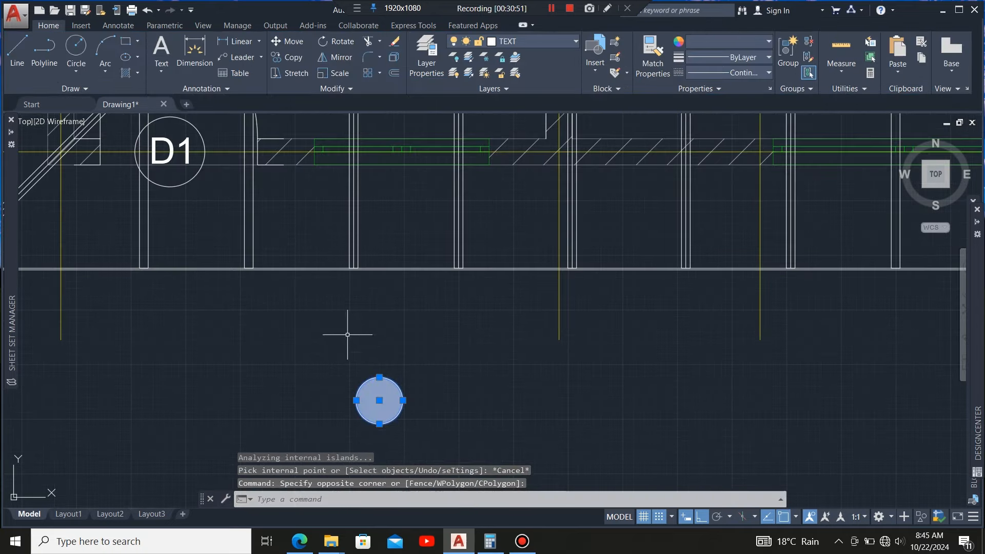
pyautogui.click(290, 56)
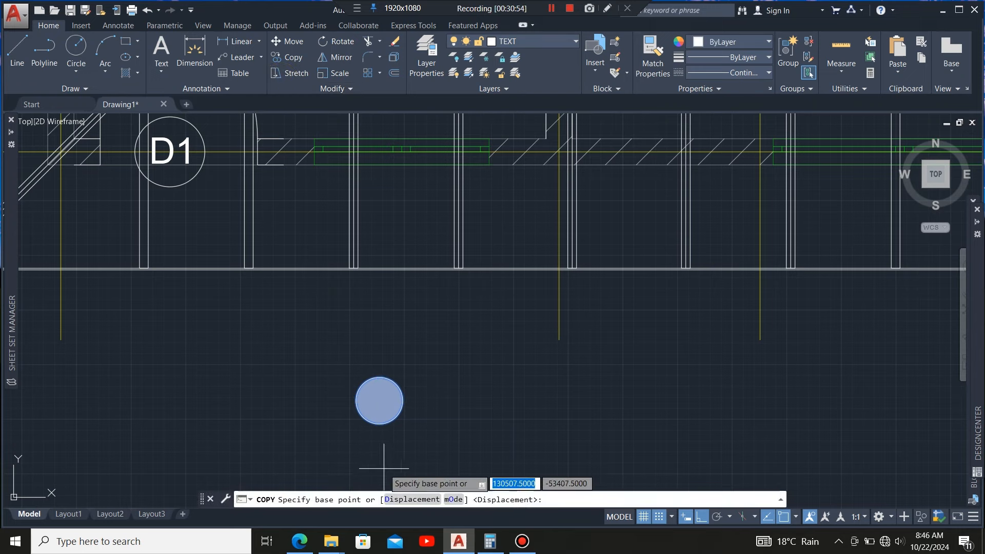
pyautogui.press('Escape')
# - Move the filled circle from below the roof onto the first rafter left of grid B, just inside the lower roof edge
pyautogui.click(454, 368)
pyautogui.click(359, 427)
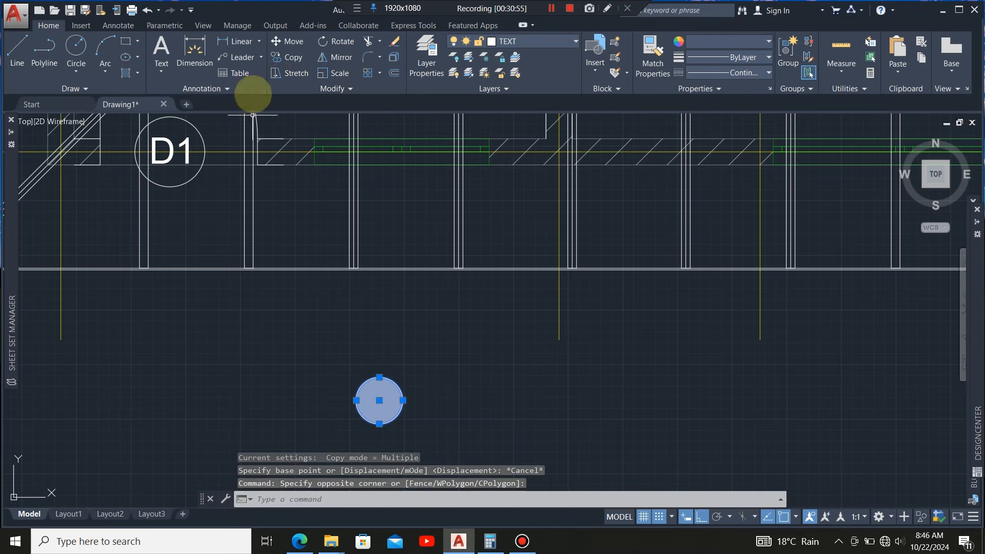
pyautogui.click(290, 41)
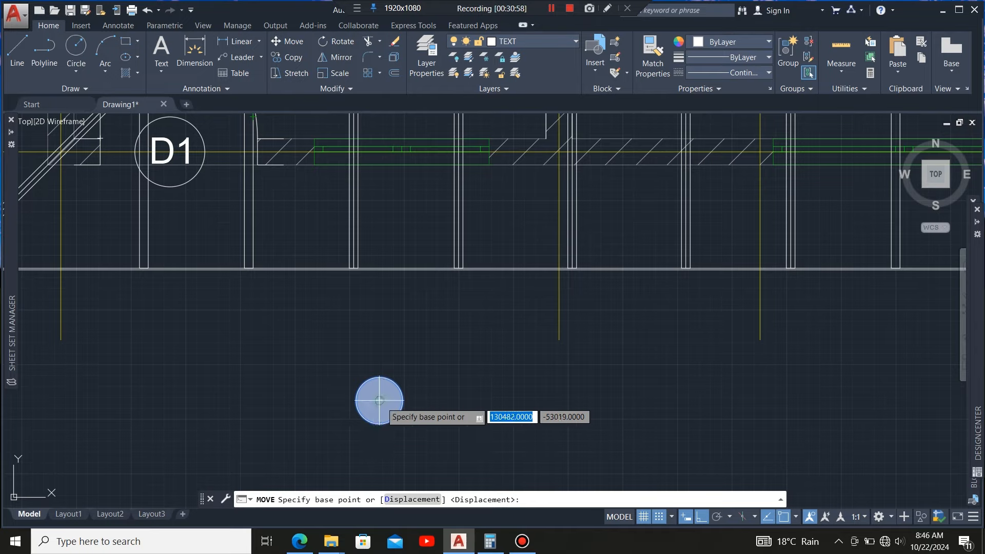
pyautogui.click(373, 424)
pyautogui.scroll(-5, 452, 407)
pyautogui.scroll(8, 470, 397)
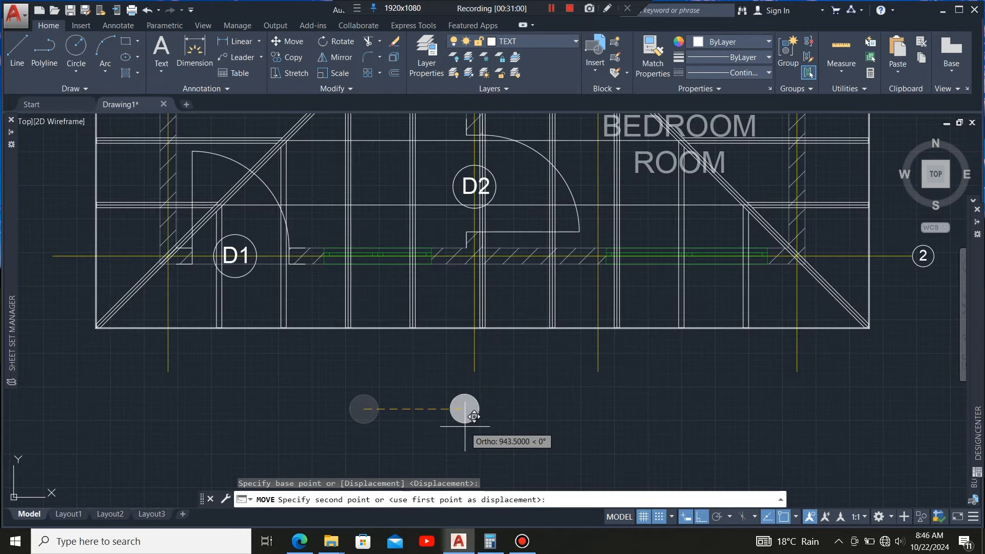
pyautogui.scroll(-4, 387, 406)
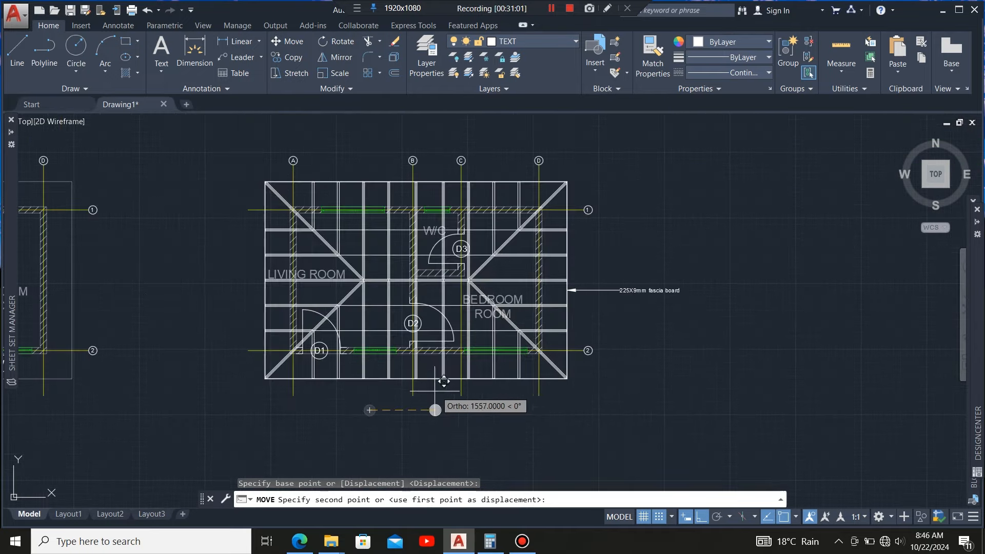
pyautogui.scroll(5, 418, 401)
pyautogui.scroll(3, 315, 336)
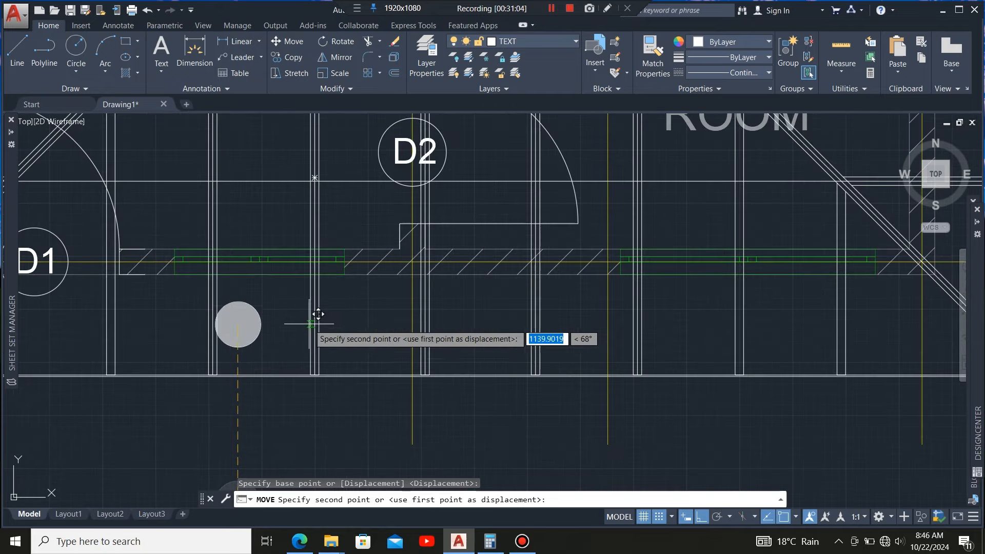
pyautogui.click(315, 316)
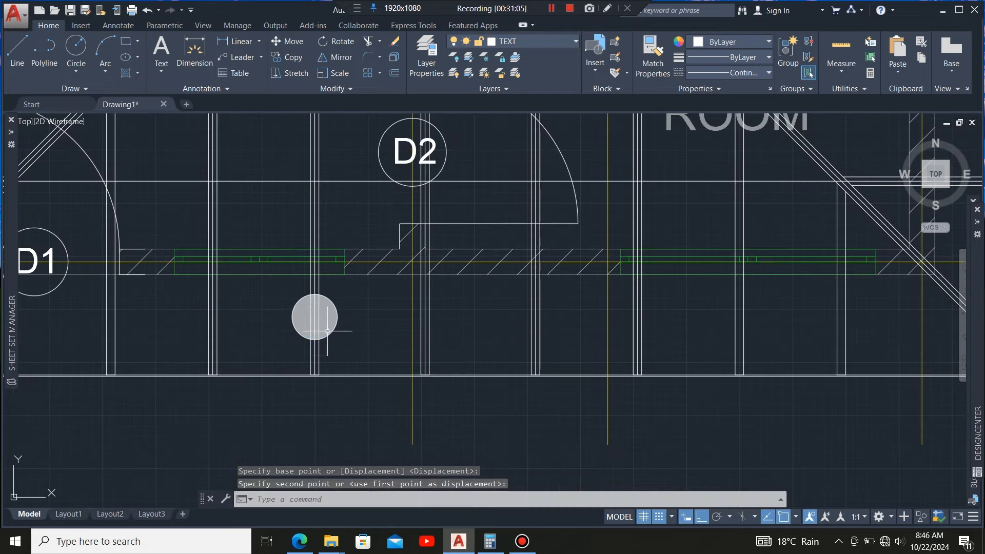
# - Copy the filled circle, by its centre, onto the next two rafters to the right in the same row
pyautogui.scroll(2, 328, 331)
pyautogui.click(370, 271)
pyautogui.click(327, 347)
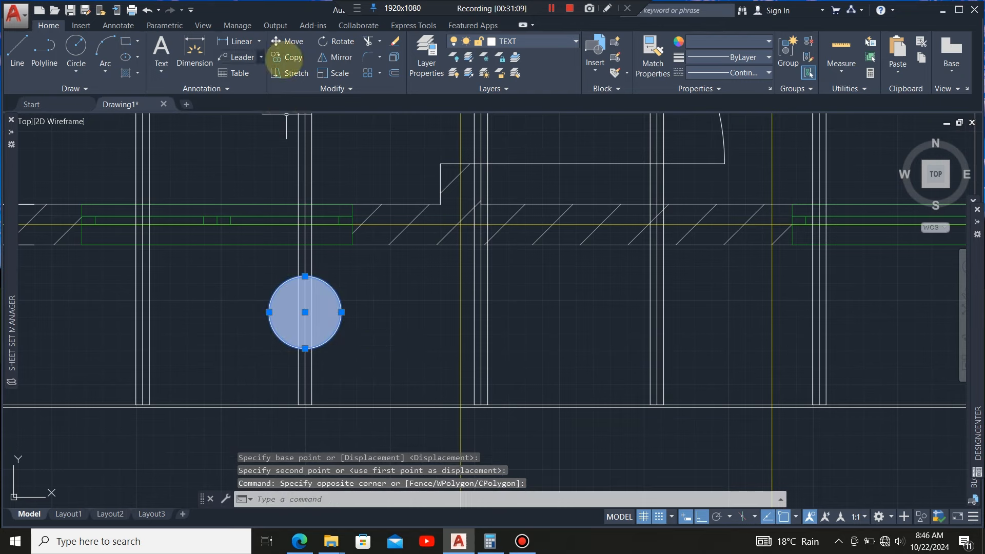
pyautogui.click(290, 56)
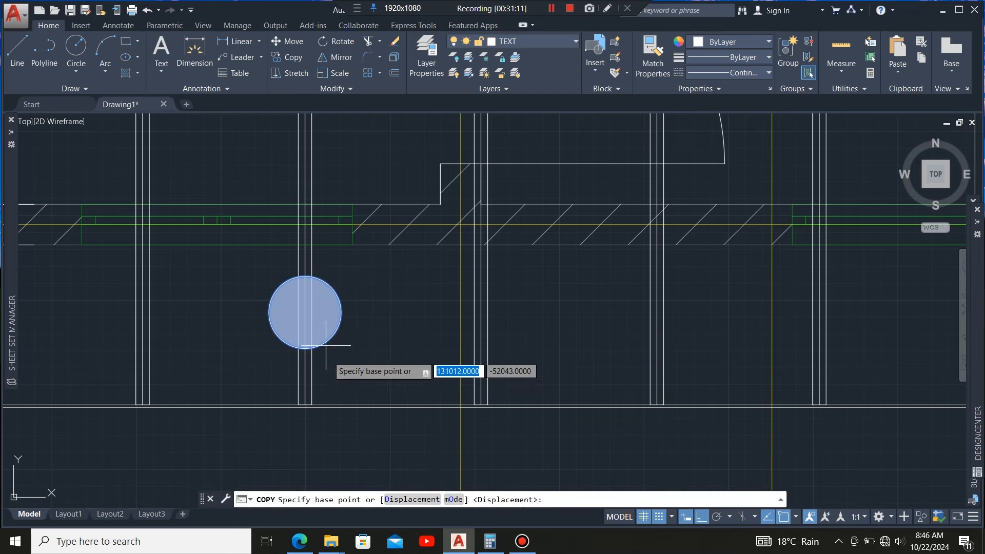
pyautogui.click(305, 312)
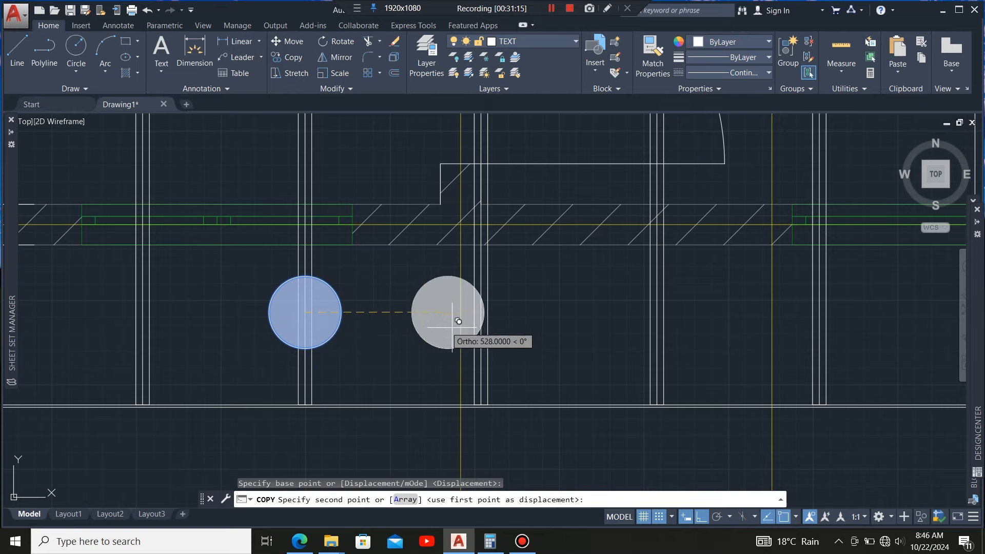
pyautogui.click(477, 308)
pyautogui.scroll(-4, 259, 308)
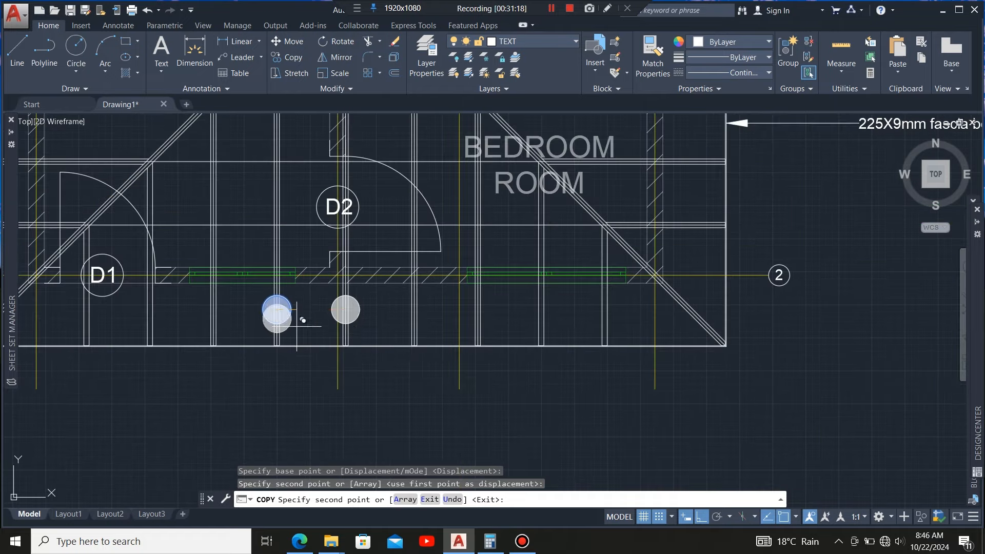
pyautogui.scroll(4, 413, 310)
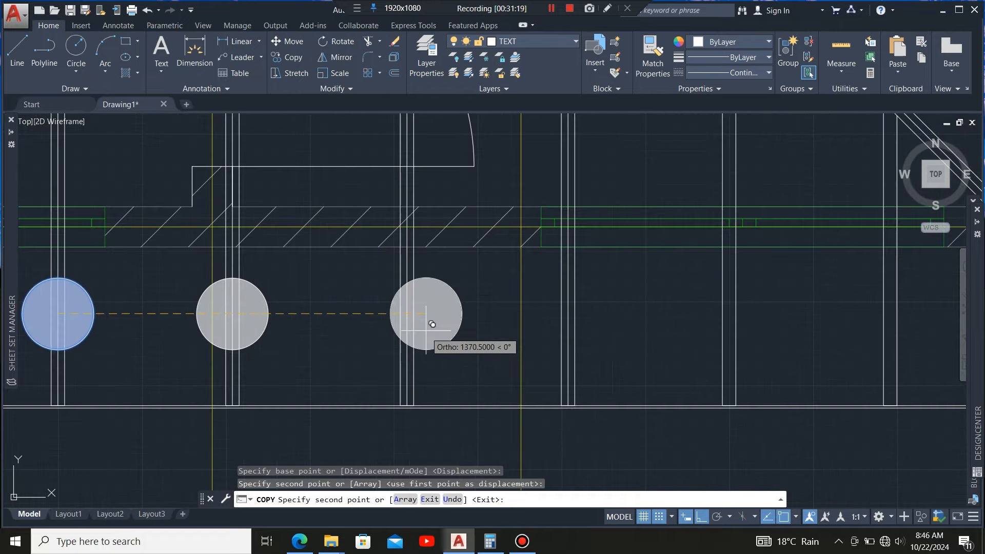
pyautogui.click(408, 310)
# - Copy the filled circle once more, onto the rafter just right of grid C
pyautogui.scroll(-6, 323, 315)
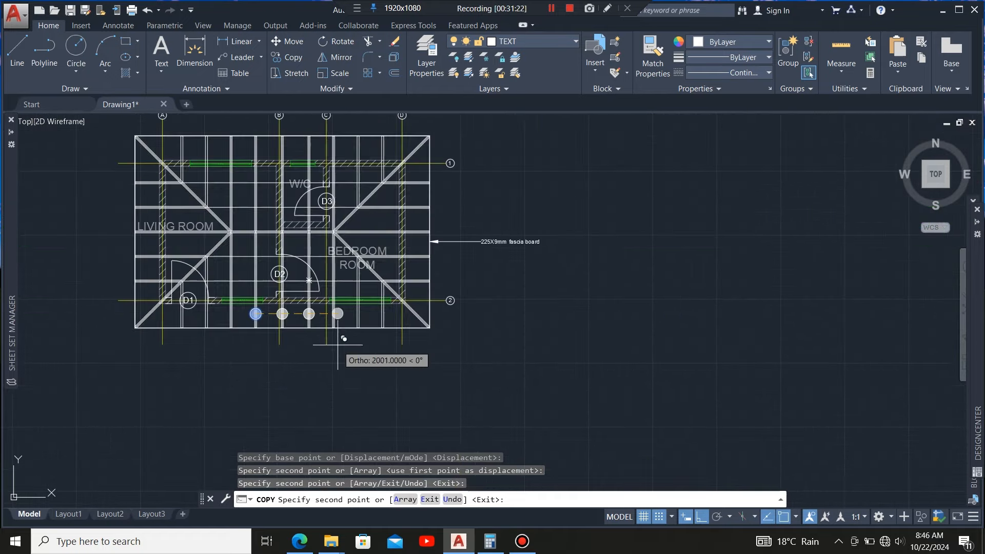
pyautogui.scroll(3, 328, 319)
pyautogui.scroll(4, 339, 303)
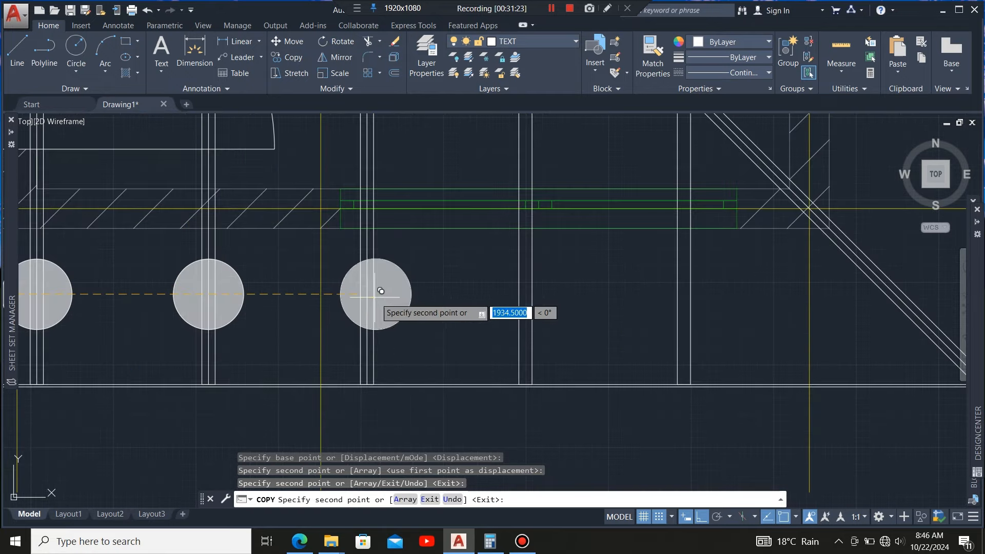
pyautogui.scroll(-6, 373, 288)
pyautogui.press('Escape')
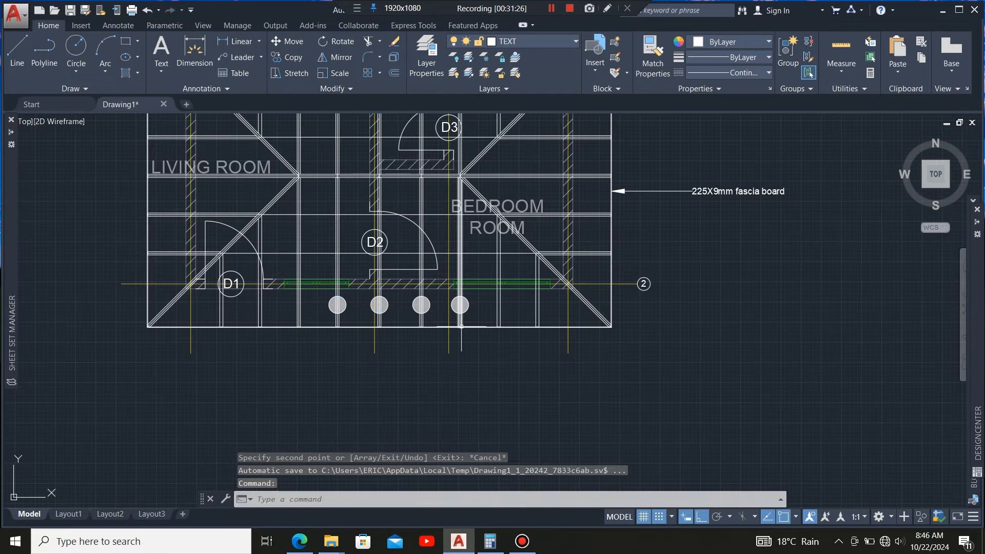
# - Erase the filled circle on the rafter just right of grid C
pyautogui.scroll(2, 460, 312)
pyautogui.scroll(4, 482, 307)
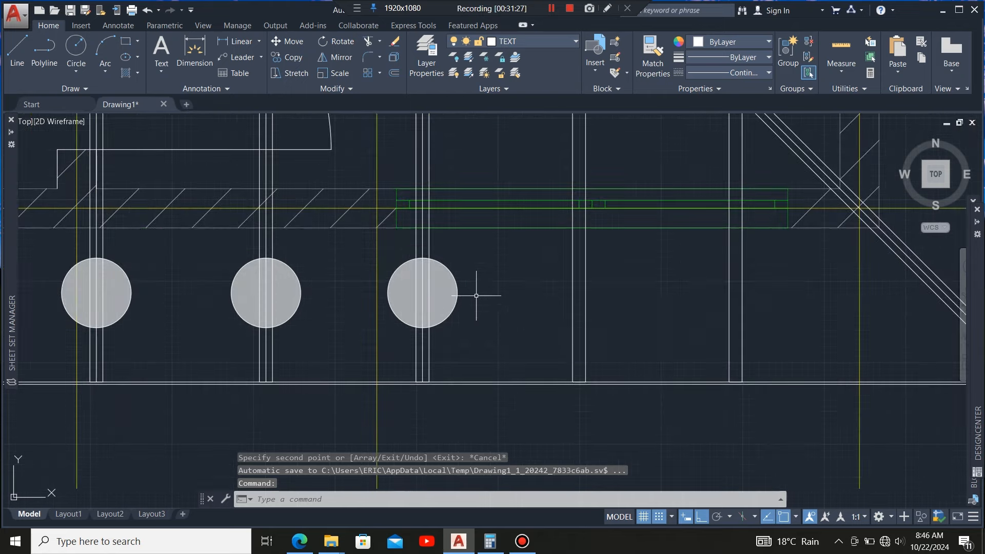
pyautogui.click(486, 269)
pyautogui.click(442, 318)
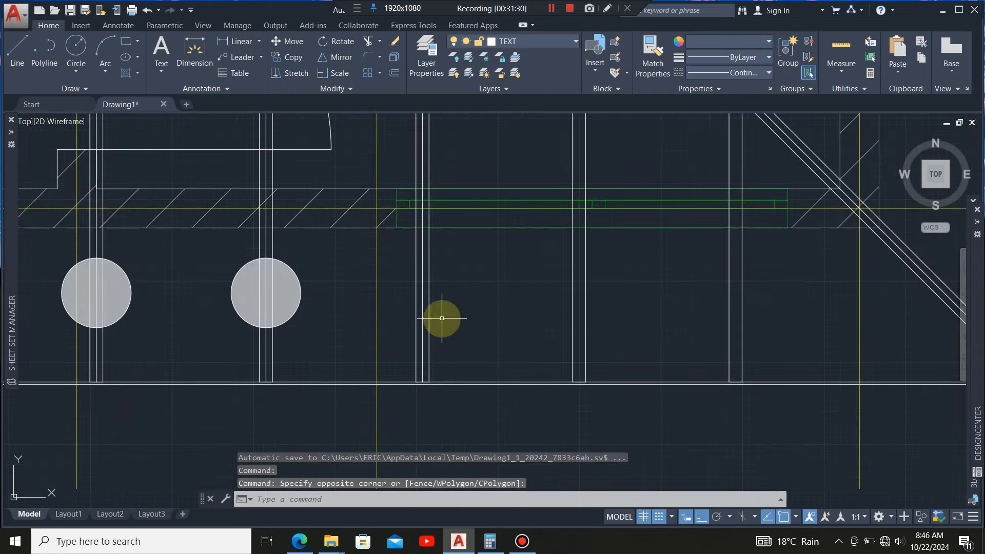
pyautogui.press('Delete')
# - Draw a horizontal line from the centre of the first filled circle to the centre of the third
pyautogui.scroll(-8, 435, 318)
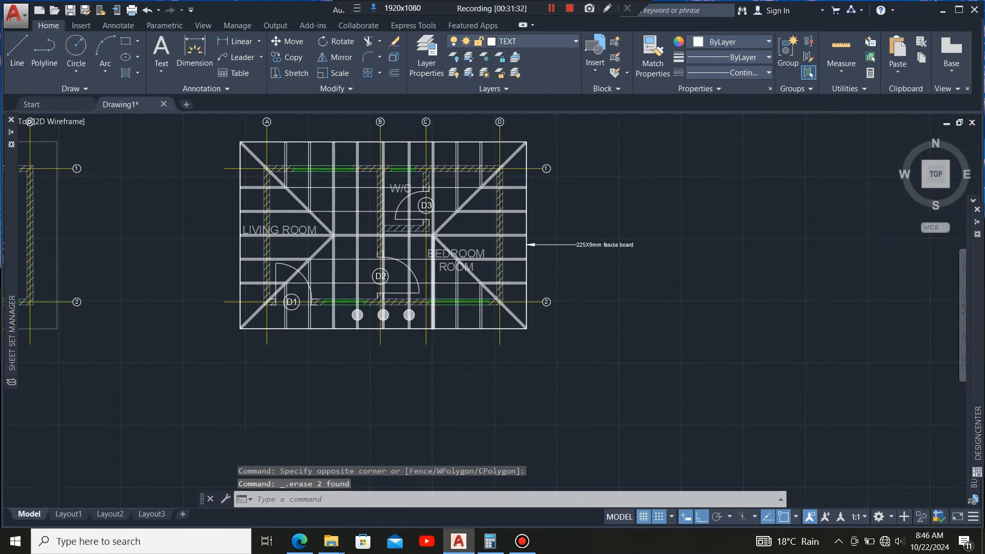
pyautogui.scroll(4, 426, 308)
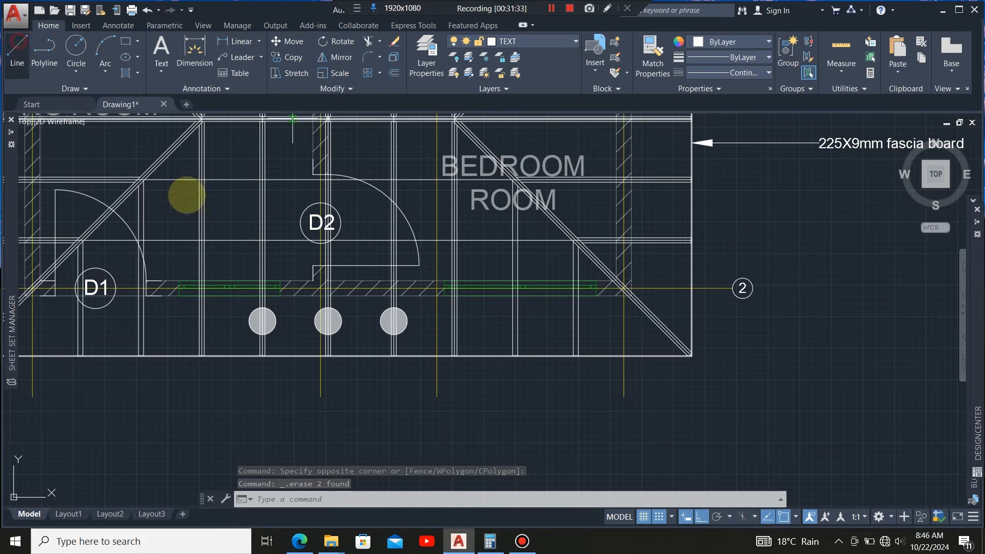
pyautogui.scroll(4, 271, 313)
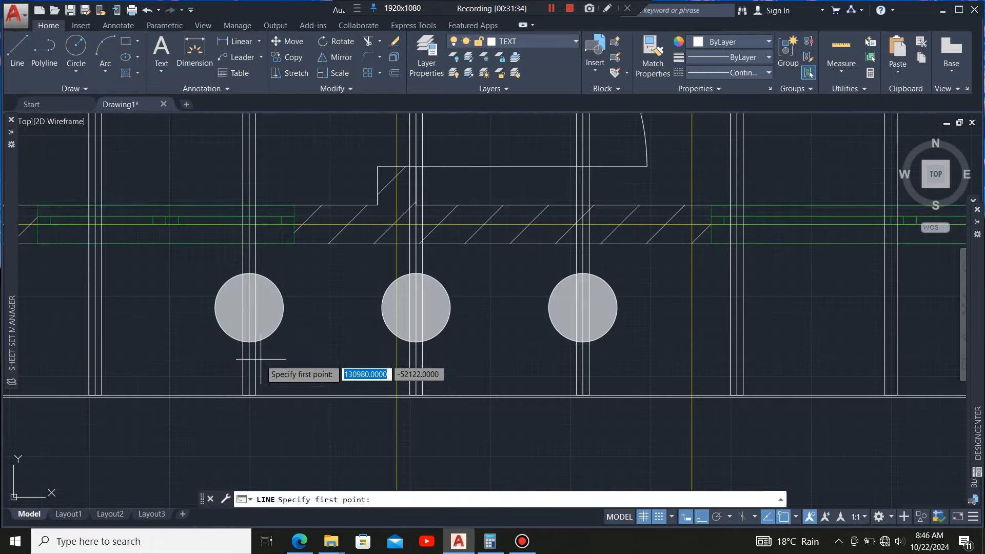
pyautogui.click(248, 307)
pyautogui.click(583, 308)
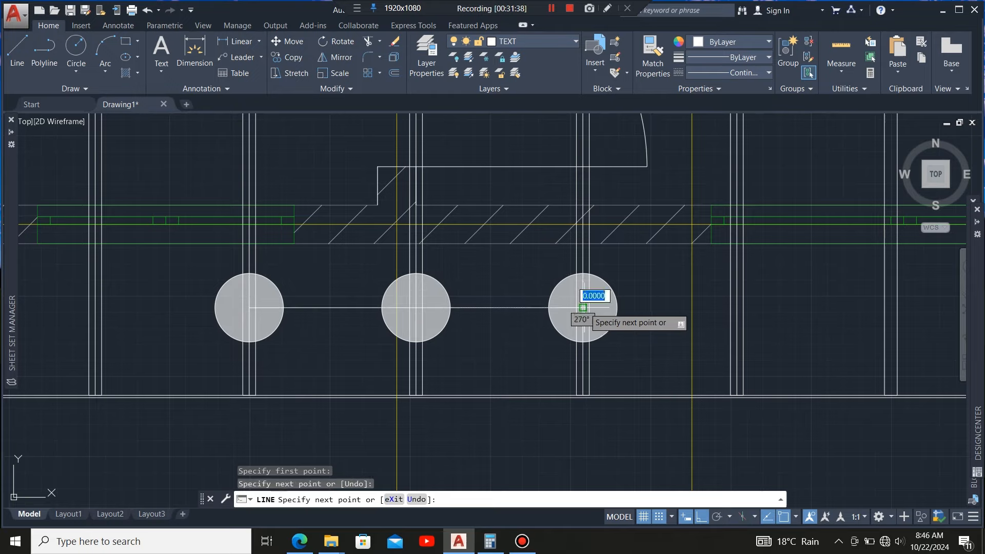
pyautogui.scroll(-4, 583, 307)
pyautogui.press('Escape')
# - Place a vertical multileader with its arrowhead on the line between the second and third circles and its landing below the roof
pyautogui.scroll(2, 482, 319)
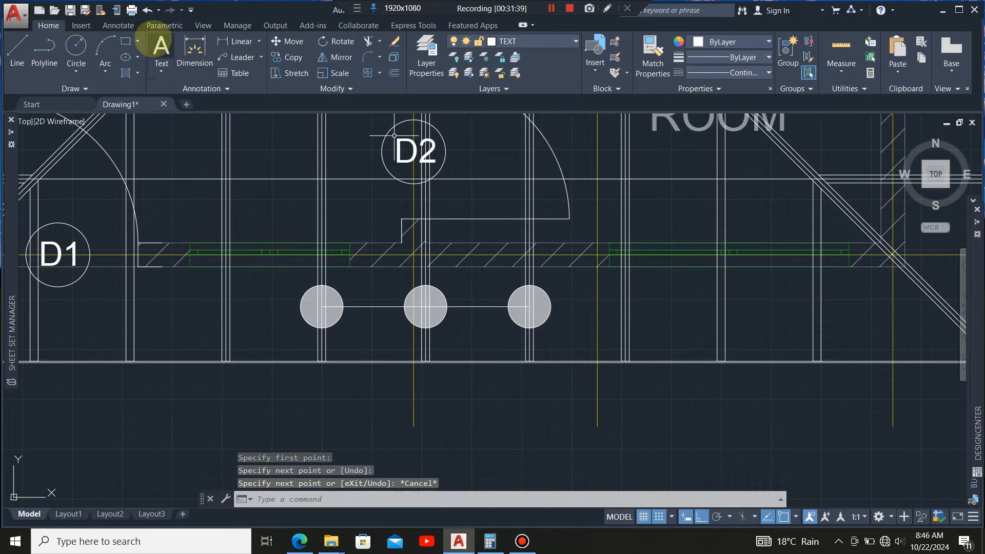
pyautogui.click(242, 55)
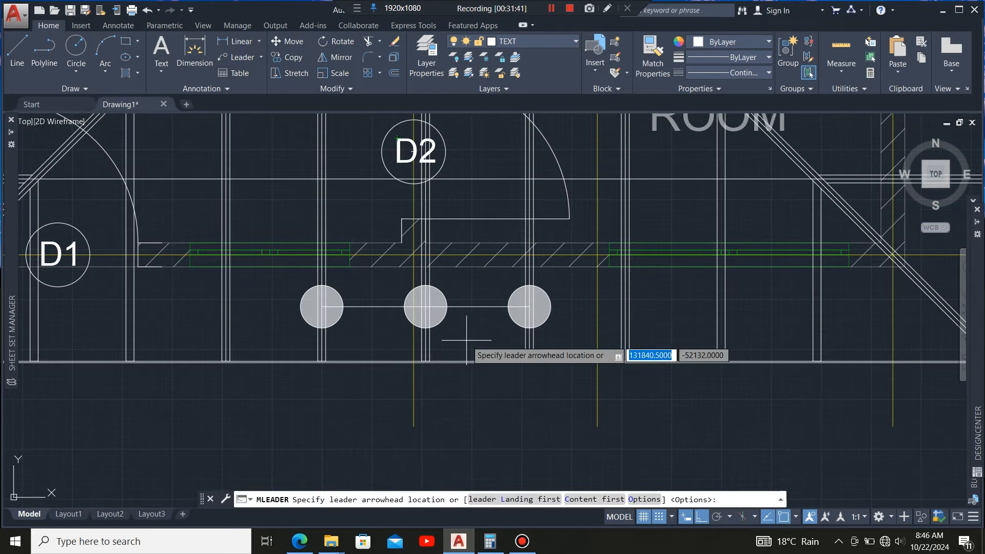
pyautogui.scroll(2, 468, 331)
pyautogui.click(461, 287)
pyautogui.scroll(-4, 431, 257)
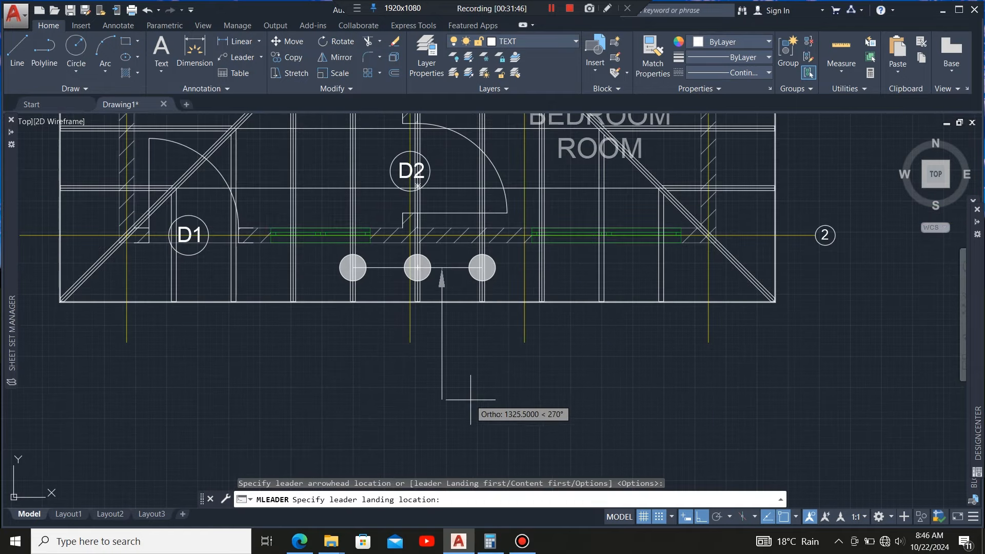
pyautogui.scroll(2, 480, 369)
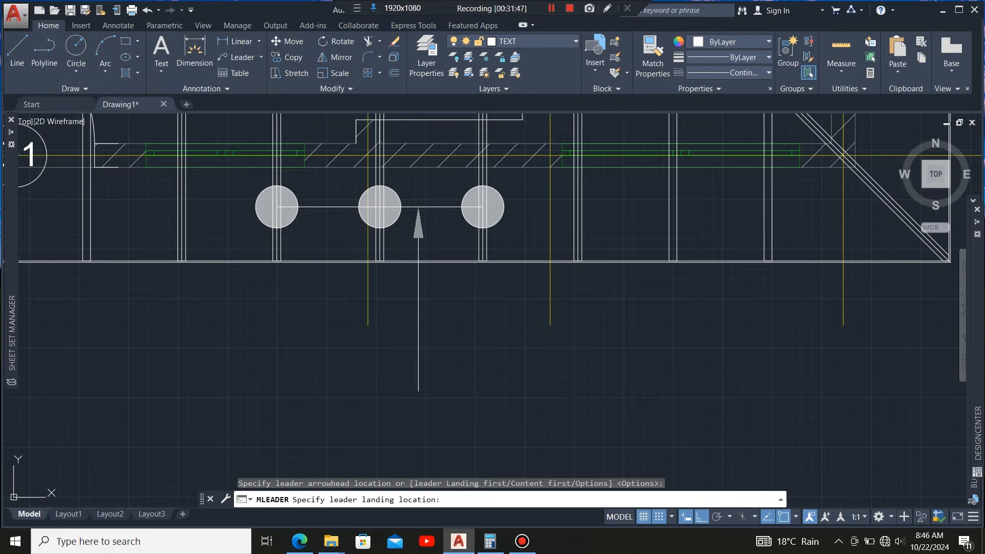
pyautogui.click(484, 312)
# - Enter "100X50mm common rafters" as the text of the vertical multileader
pyautogui.scroll(-3, 486, 329)
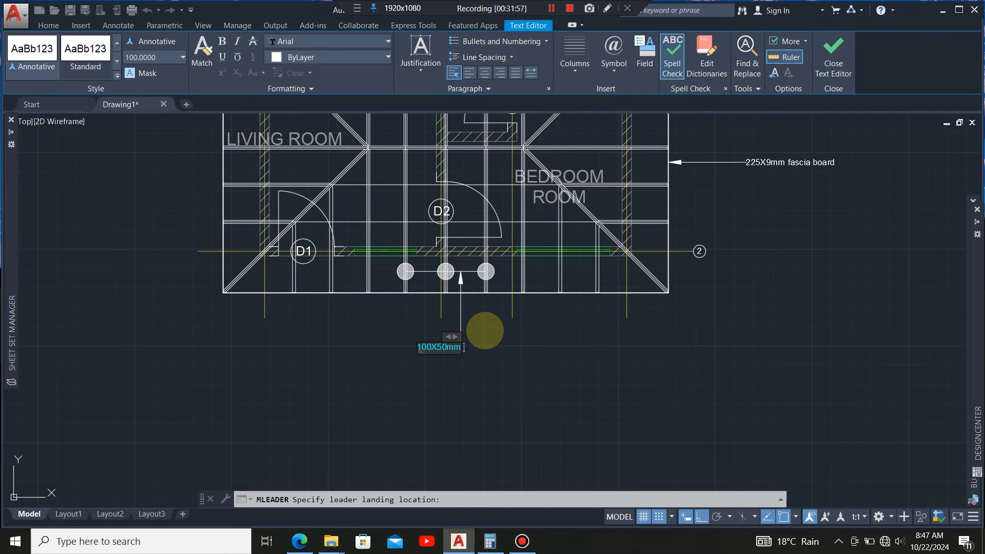
pyautogui.scroll(4, 466, 354)
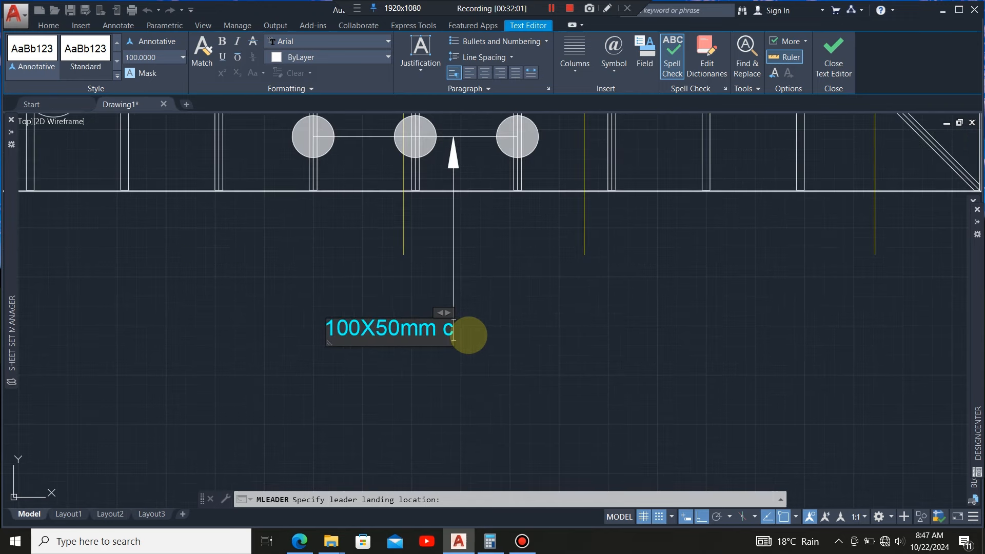
pyautogui.write('mmon')
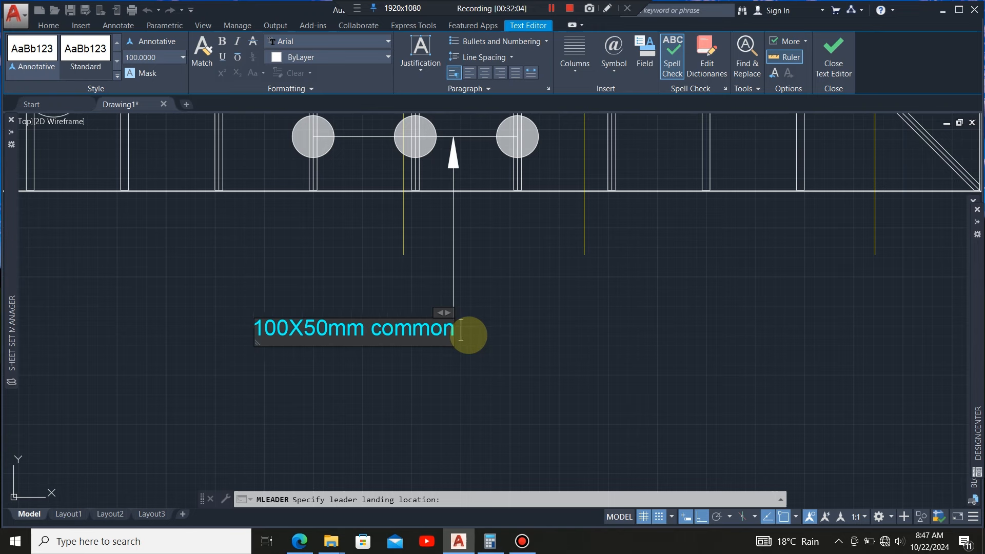
pyautogui.write(' rafte')
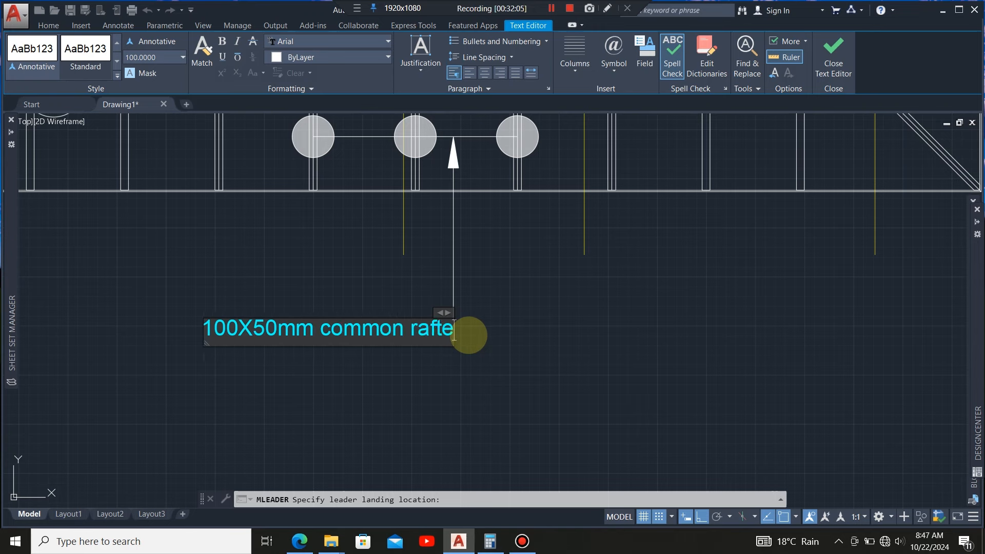
pyautogui.write('rs')
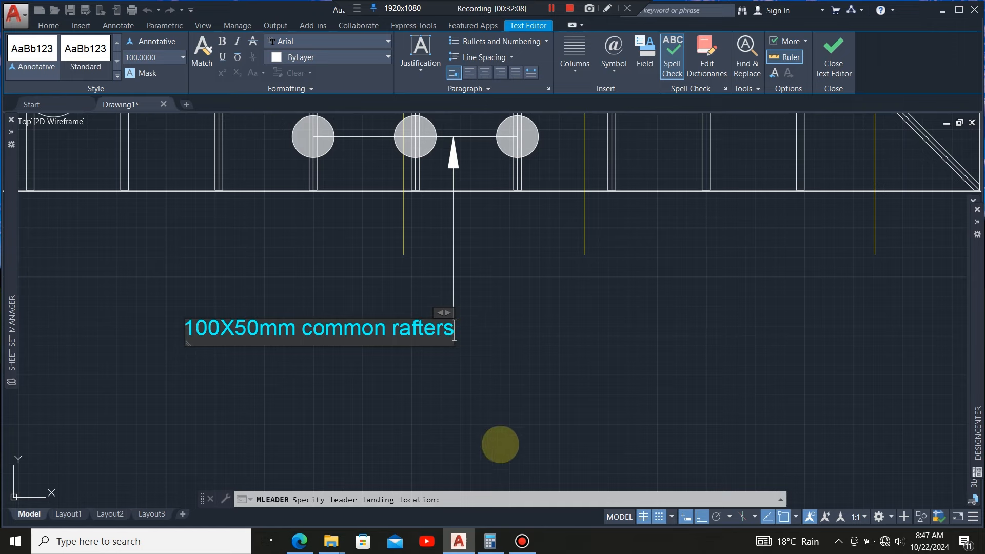
pyautogui.scroll(-2, 529, 341)
pyautogui.click(461, 403)
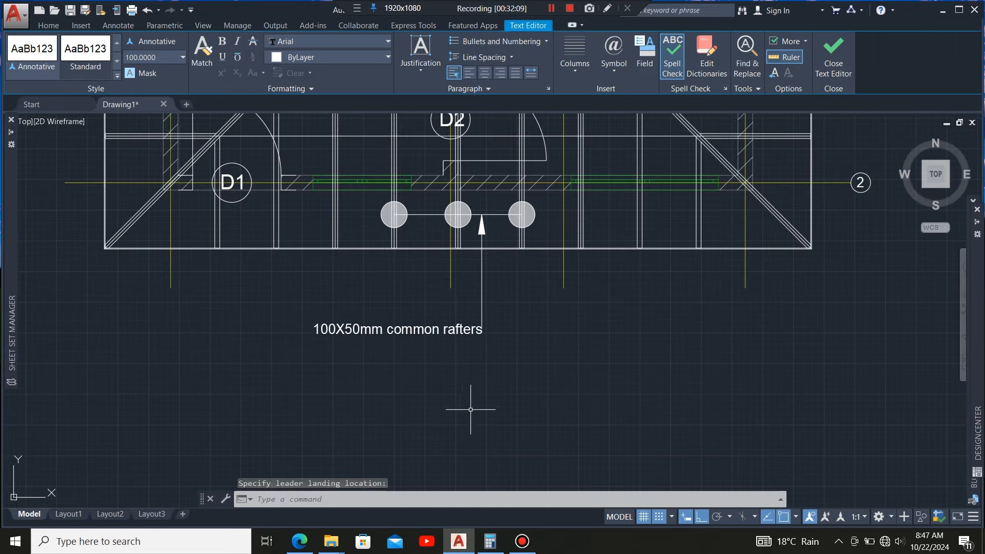
# - Stretch the landing of the common rafters leader to the left, giving it a short horizontal segment before the text
pyautogui.scroll(4, 479, 325)
pyautogui.click(489, 317)
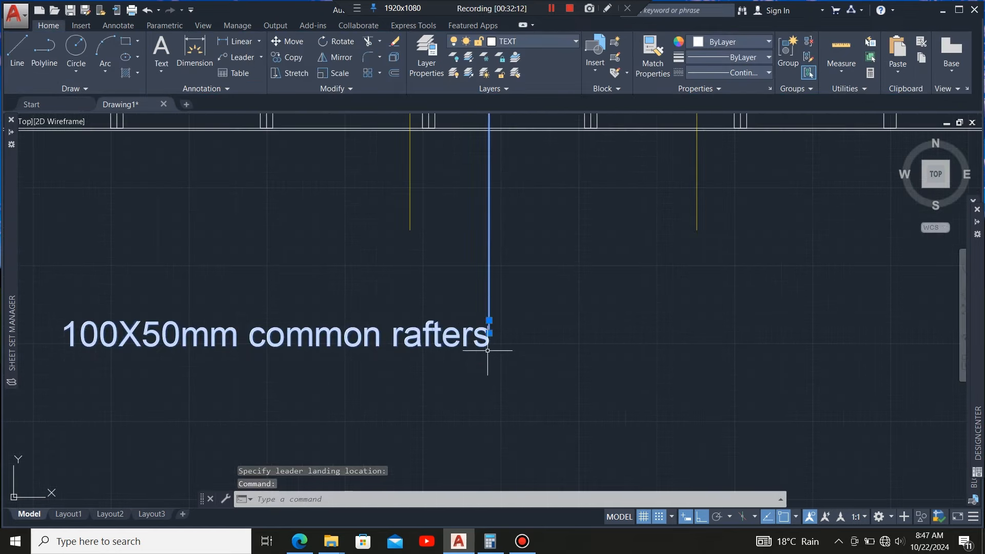
pyautogui.scroll(7, 492, 333)
pyautogui.scroll(3, 486, 335)
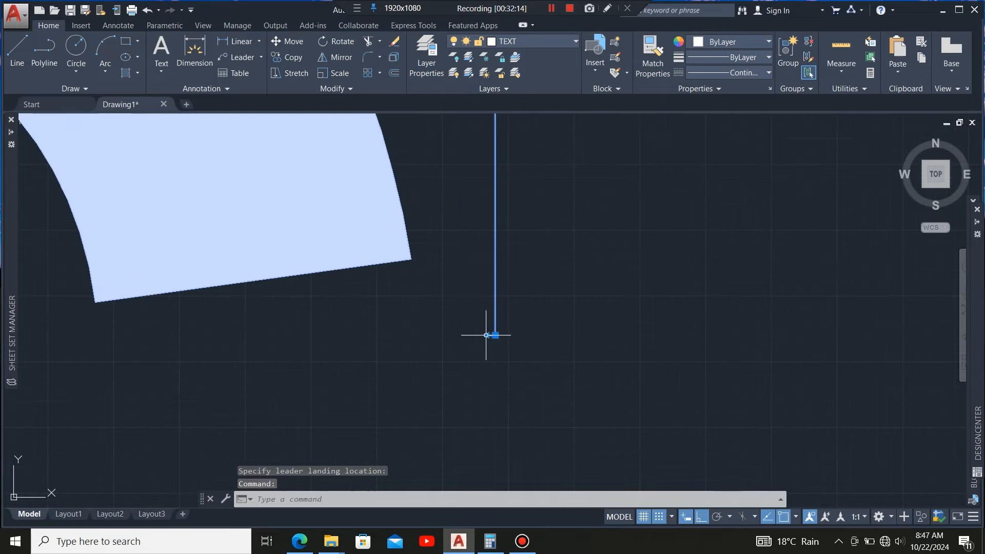
pyautogui.click(495, 335)
pyautogui.scroll(-10, 454, 334)
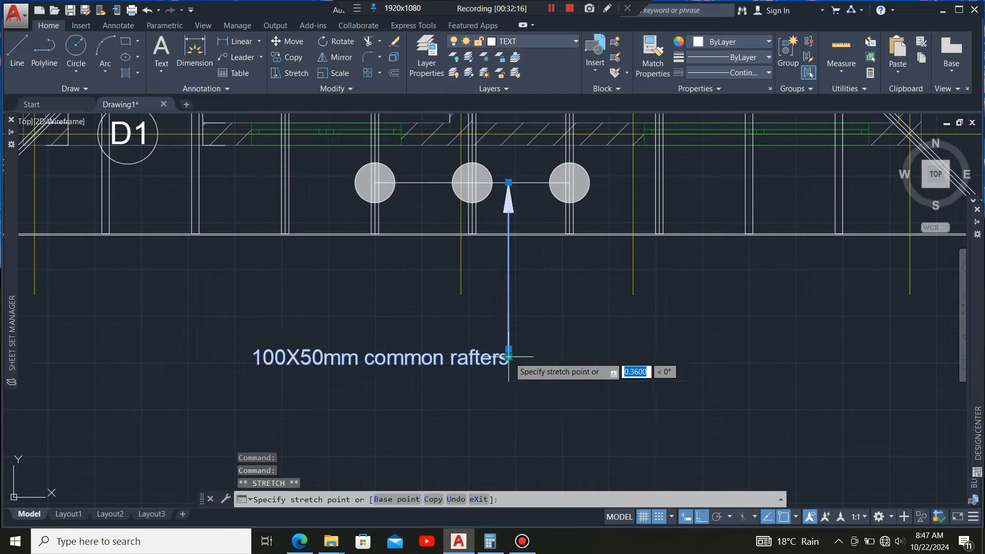
pyautogui.click(439, 334)
pyautogui.scroll(-7, 366, 381)
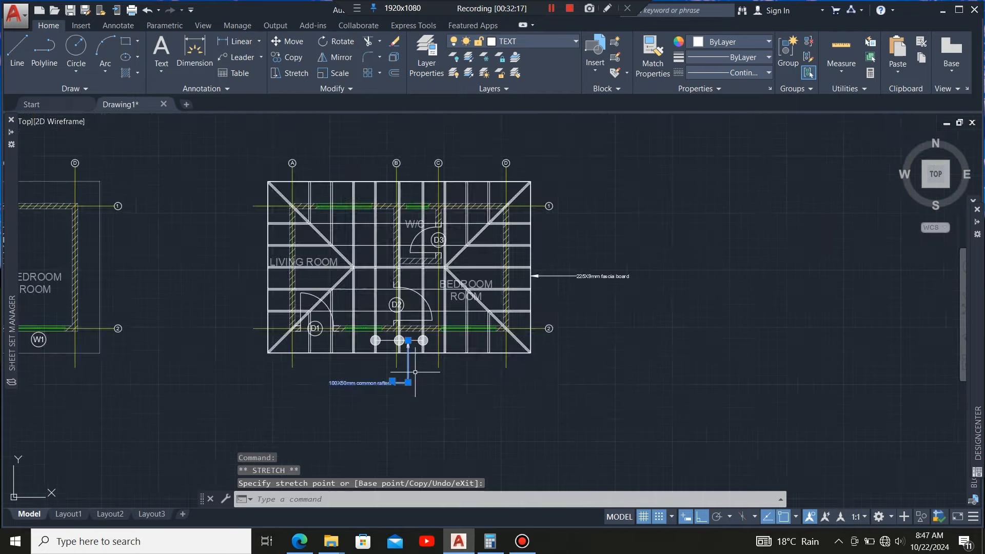
pyautogui.scroll(5, 406, 364)
pyautogui.press('Escape')
pyautogui.scroll(-4, 432, 408)
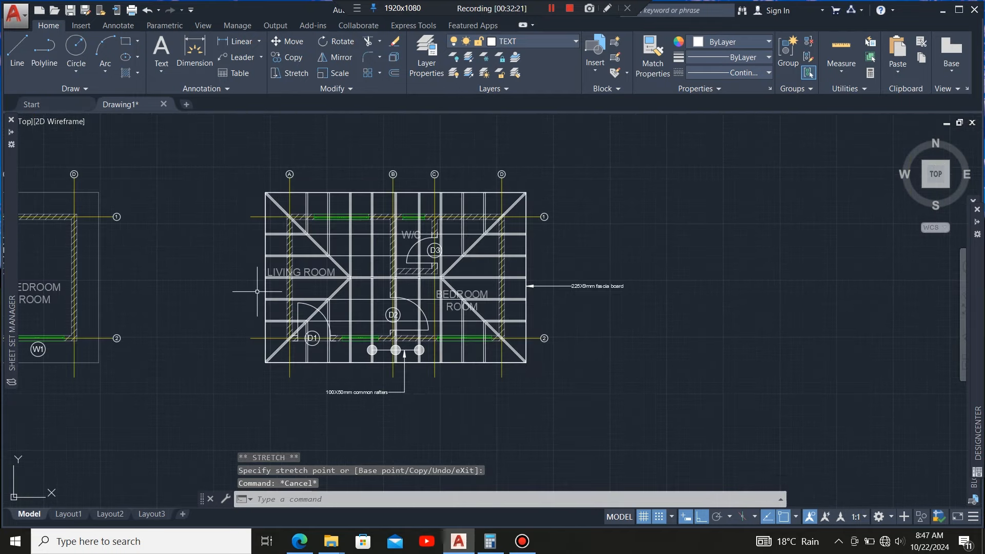
# - Copy the first filled circle from the common rafters marker onto the lowest horizontal jack rafter at the roof's left end
pyautogui.scroll(5, 257, 291)
pyautogui.scroll(-5, 282, 282)
pyautogui.scroll(2, 308, 277)
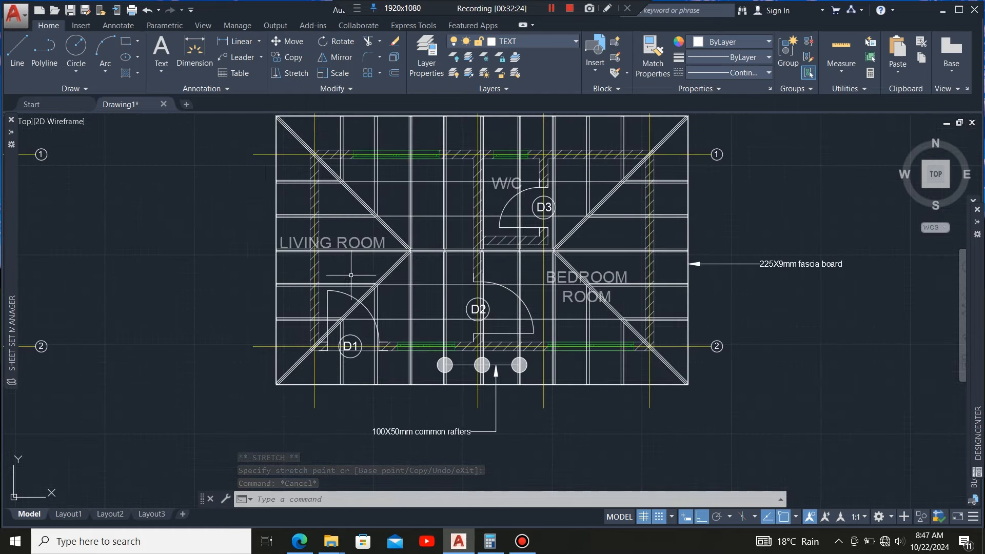
pyautogui.scroll(8, 436, 366)
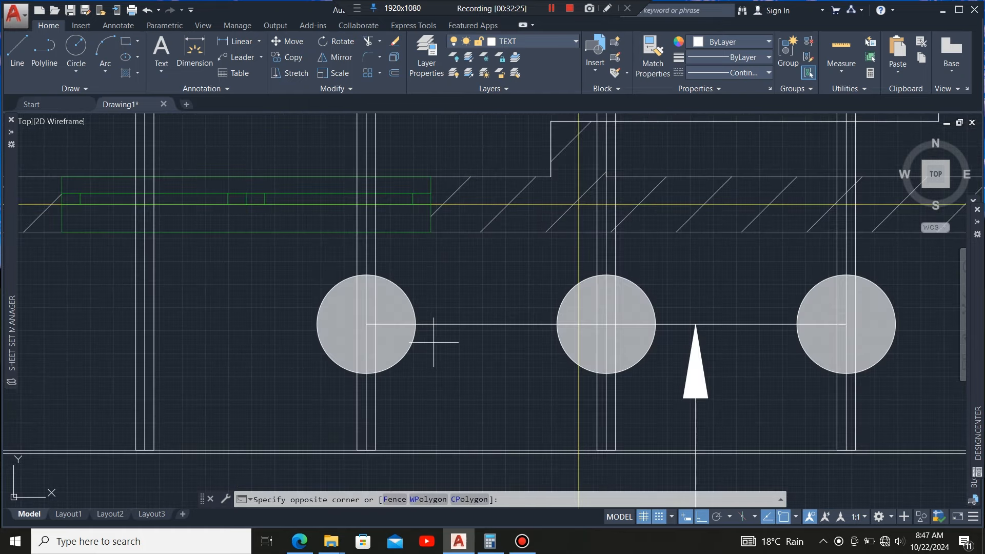
pyautogui.click(386, 378)
pyautogui.click(287, 57)
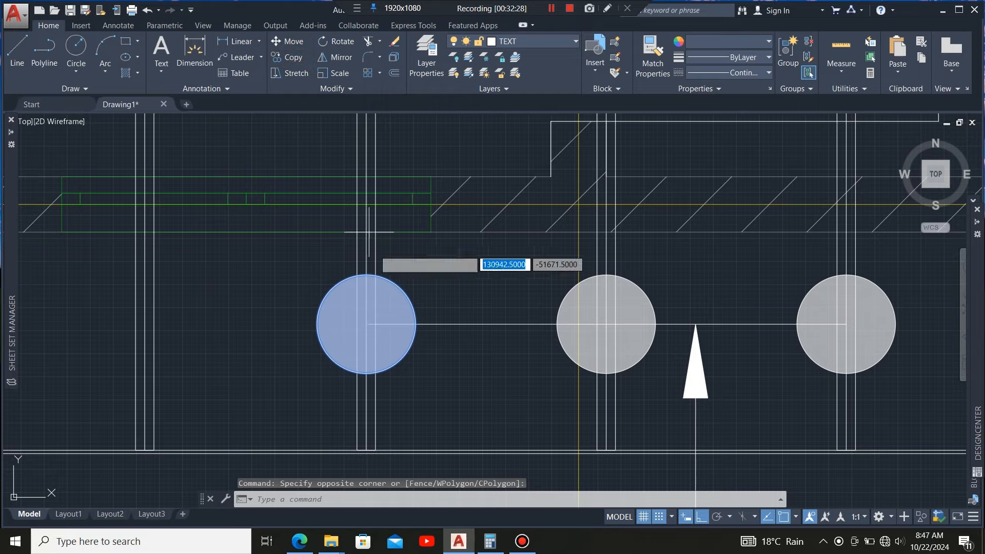
pyautogui.click(367, 324)
pyautogui.scroll(-4, 552, 378)
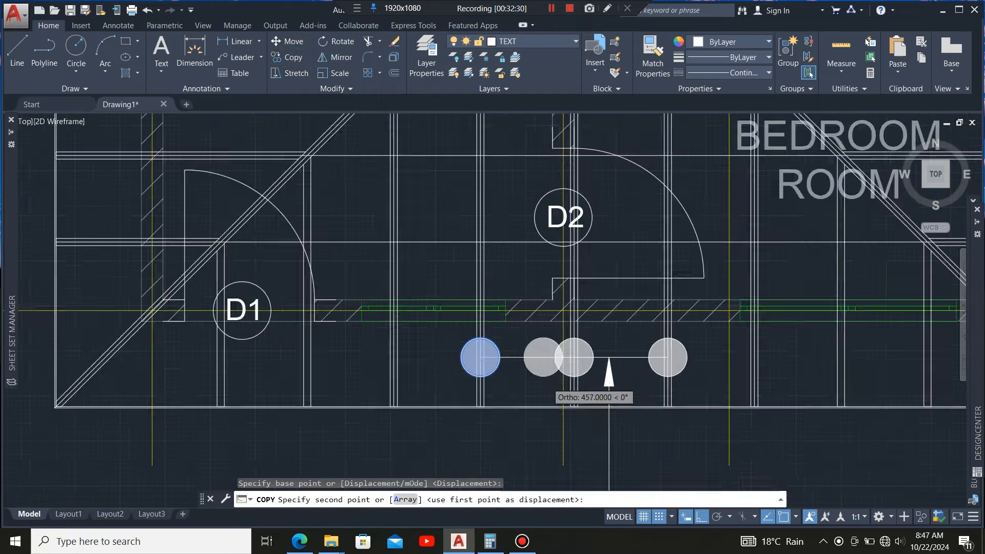
pyautogui.scroll(-6, 513, 370)
pyautogui.scroll(4, 493, 370)
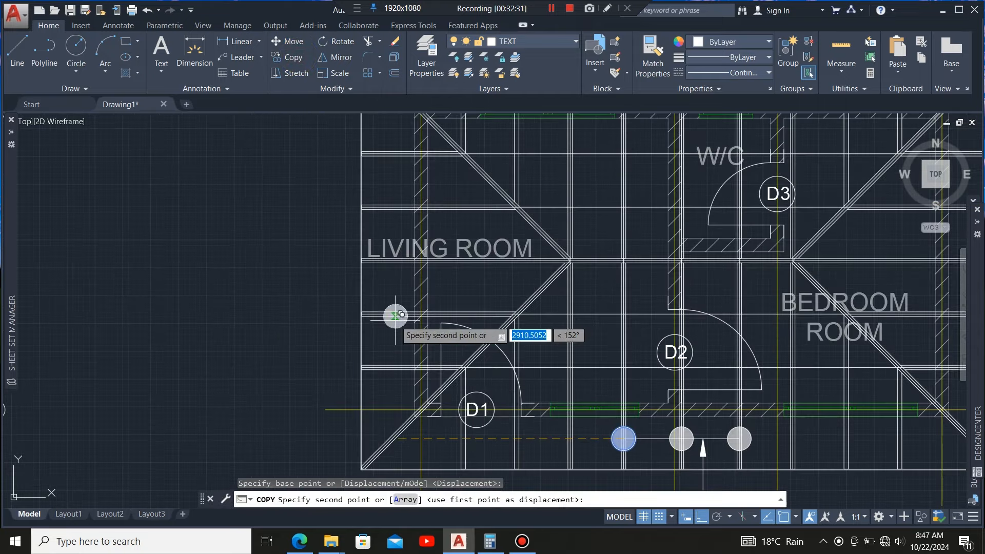
pyautogui.scroll(2, 393, 382)
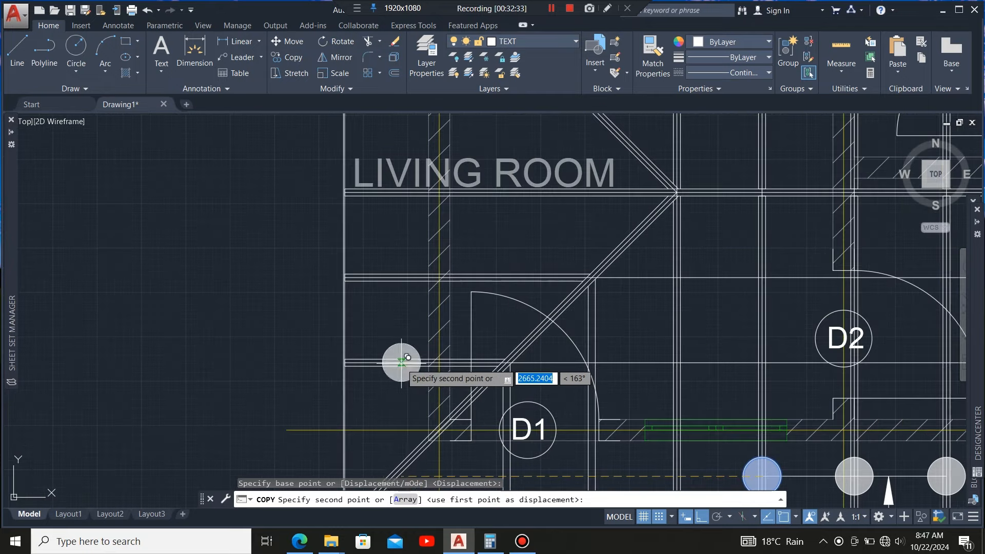
pyautogui.press('Escape')
# - Copy the jack rafter circle 600 straight up, centre to centre, onto the next jack rafter
pyautogui.scroll(4, 417, 380)
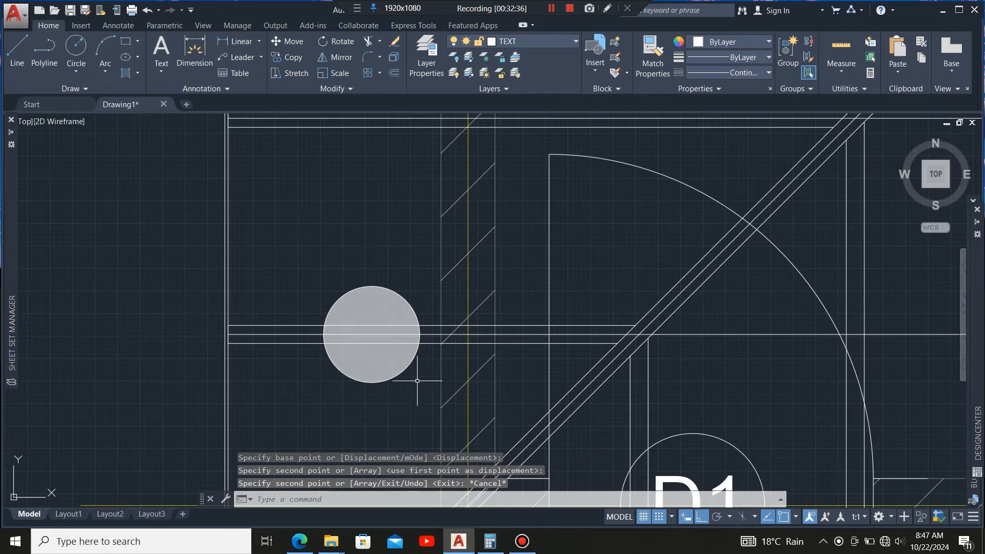
pyautogui.click(423, 367)
pyautogui.click(348, 389)
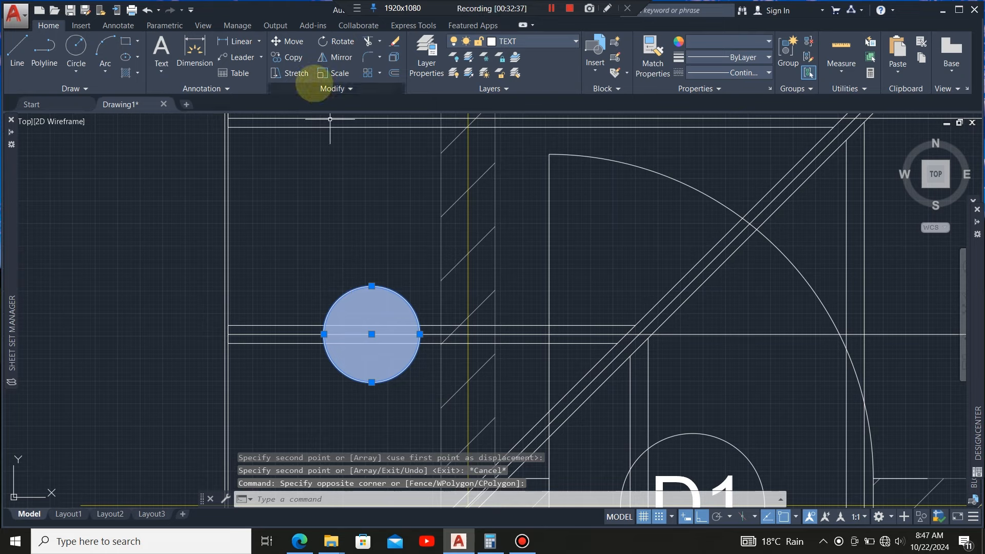
pyautogui.click(297, 57)
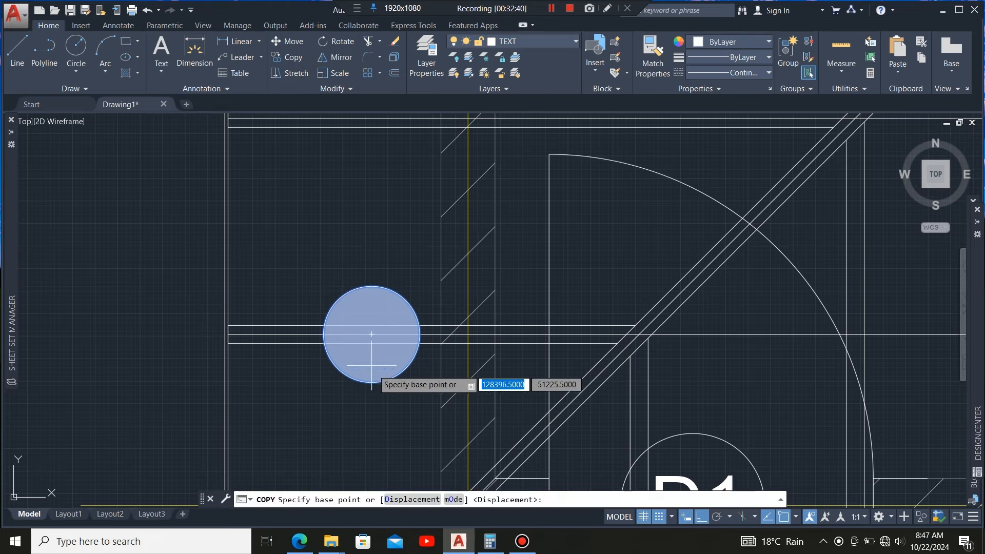
pyautogui.click(371, 334)
pyautogui.scroll(-5, 361, 221)
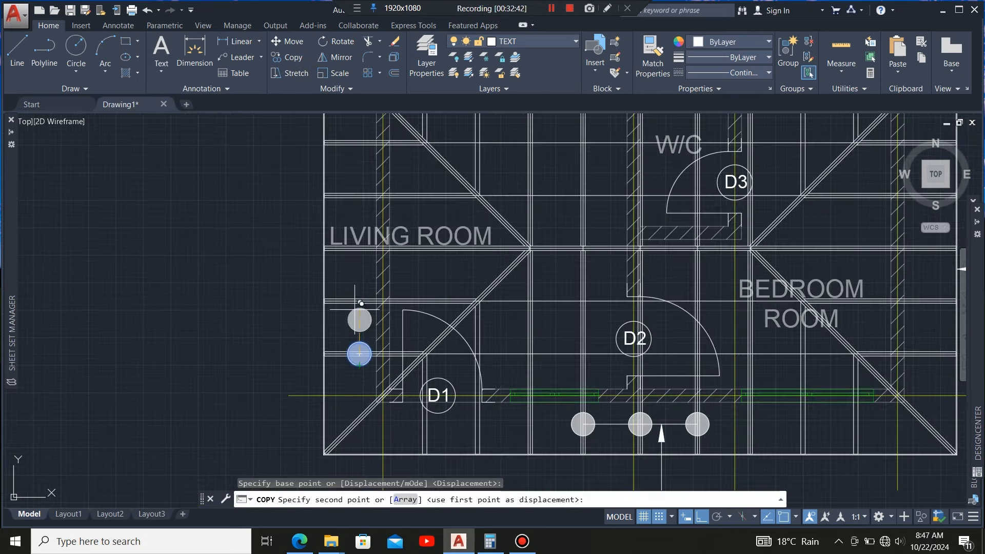
pyautogui.scroll(5, 362, 297)
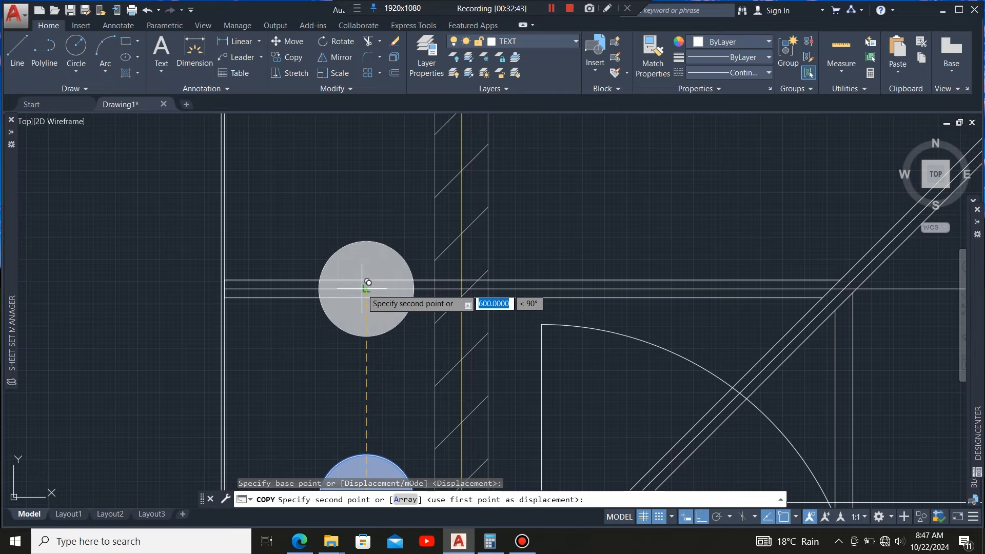
pyautogui.click(367, 289)
pyautogui.scroll(-5, 369, 207)
pyautogui.press('Escape')
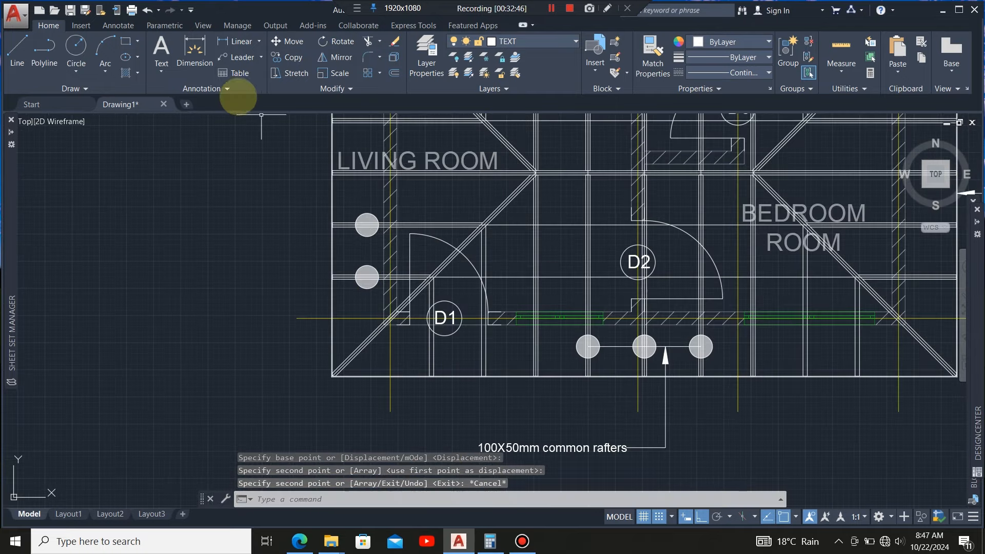
# - Draw a vertical line joining the centres of the two filled circles on the jack rafters
pyautogui.click(17, 47)
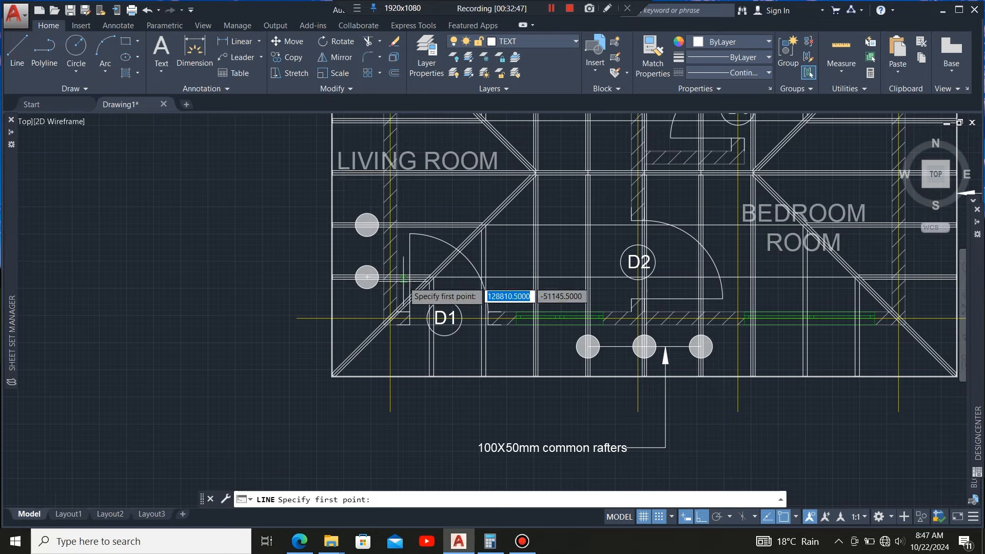
pyautogui.scroll(4, 395, 278)
pyautogui.click(325, 276)
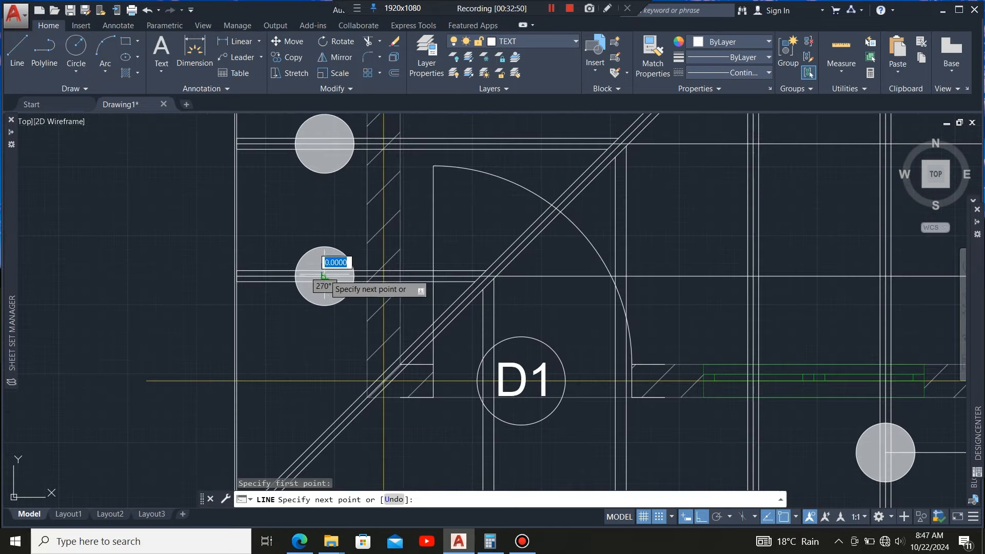
pyautogui.click(324, 138)
pyautogui.press('Escape')
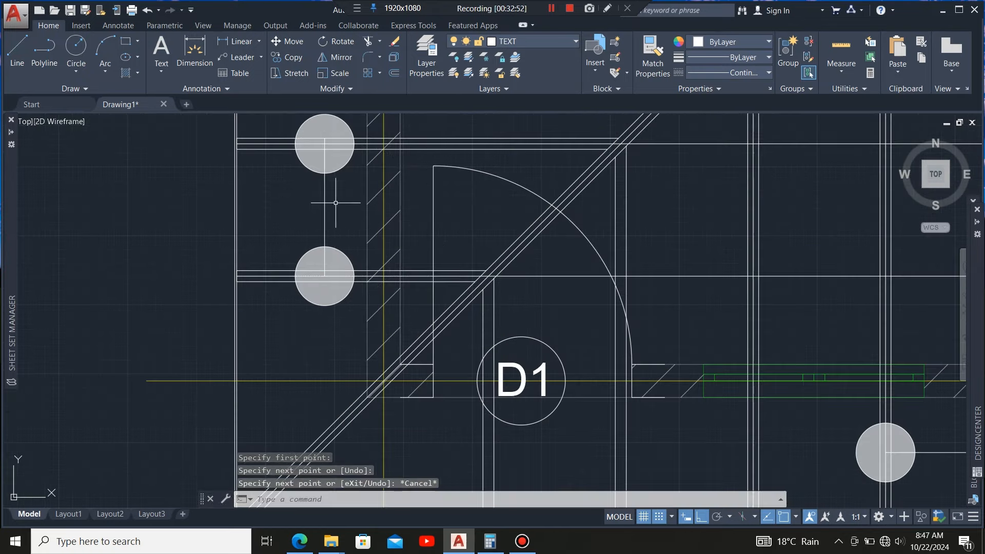
# - Place a horizontal multileader with its arrowhead on the line between the two jack rafter circles and its landing outside the roof's left edge
pyautogui.scroll(-4, 335, 203)
pyautogui.click(242, 57)
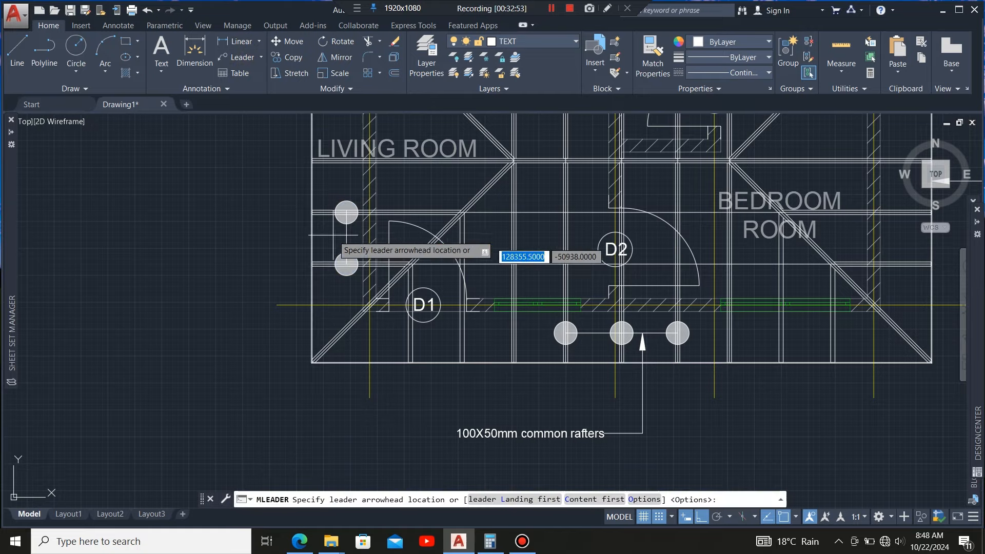
pyautogui.scroll(4, 334, 235)
pyautogui.click(380, 275)
pyautogui.scroll(-4, 267, 279)
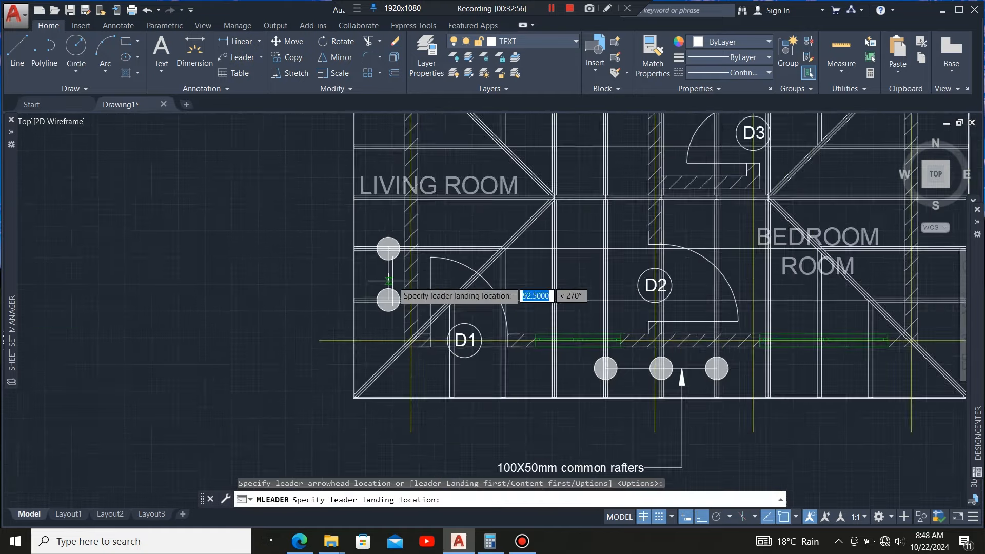
pyautogui.scroll(-2, 388, 281)
pyautogui.scroll(2, 316, 274)
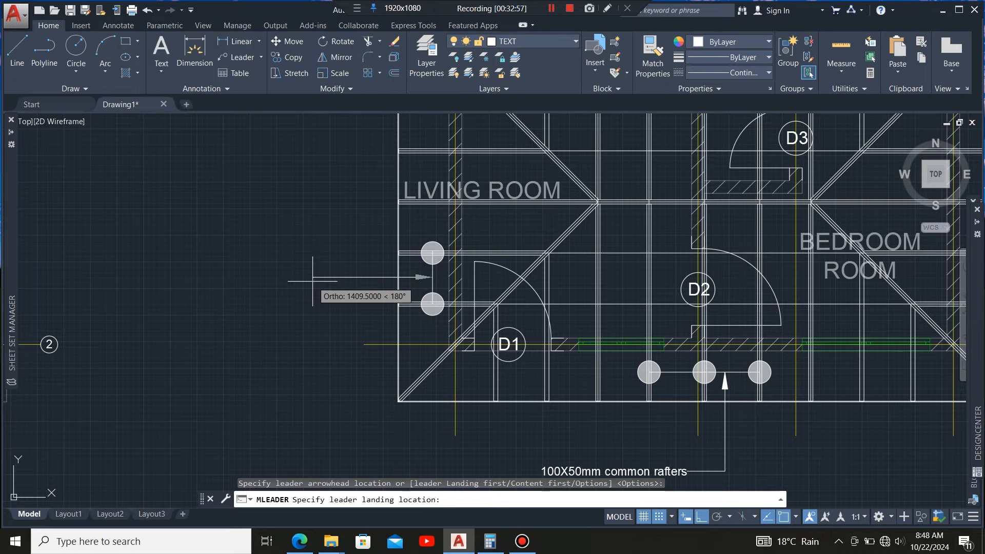
pyautogui.click(313, 277)
# - Enter "100X50mm jack rafters" as the text of the horizontal multileader
pyautogui.scroll(-2, 441, 323)
pyautogui.scroll(2, 369, 308)
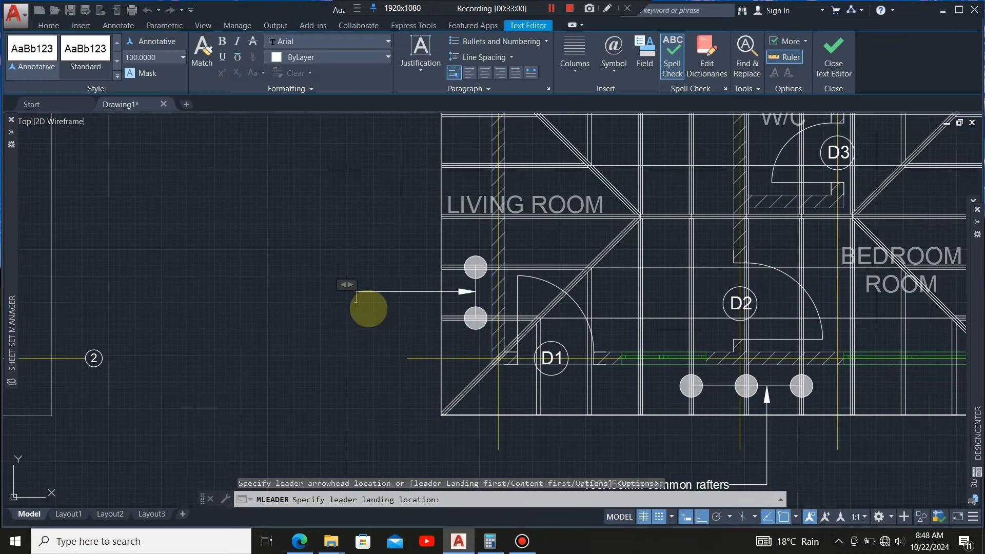
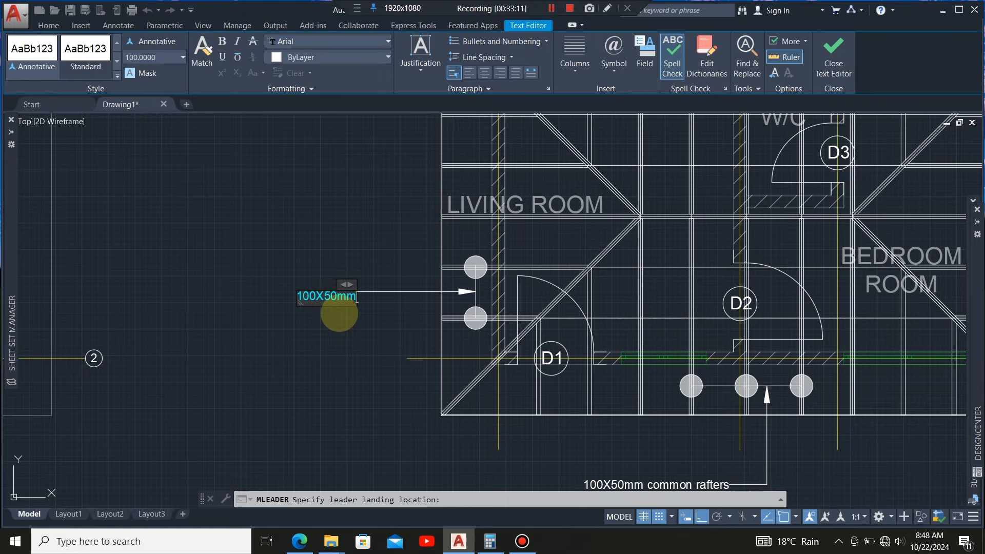
pyautogui.scroll(4, 339, 313)
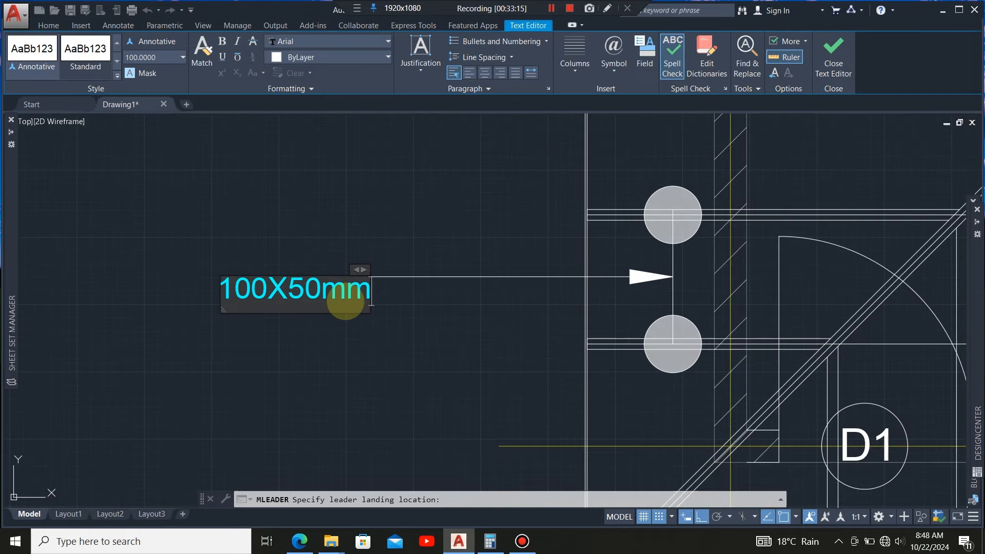
pyautogui.write('ja')
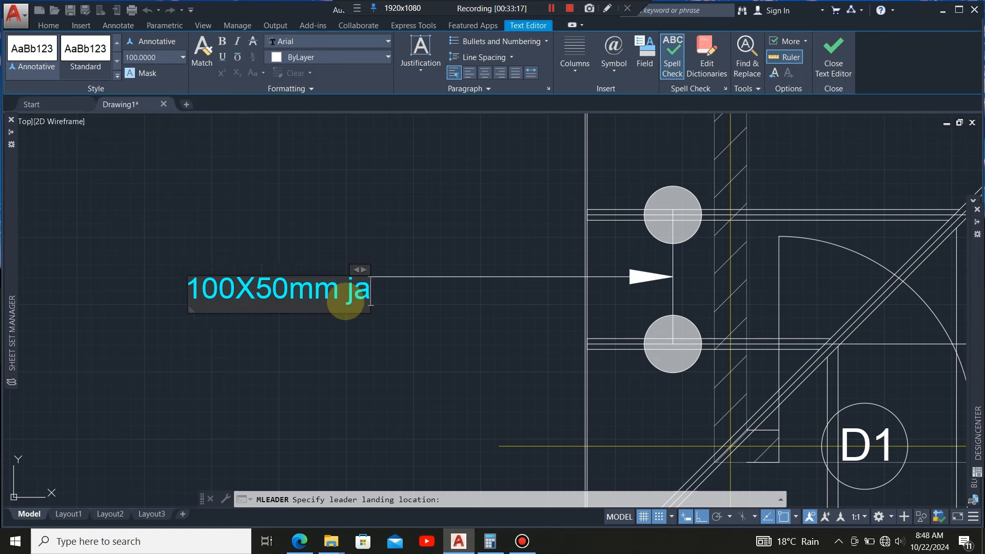
pyautogui.write('ck r')
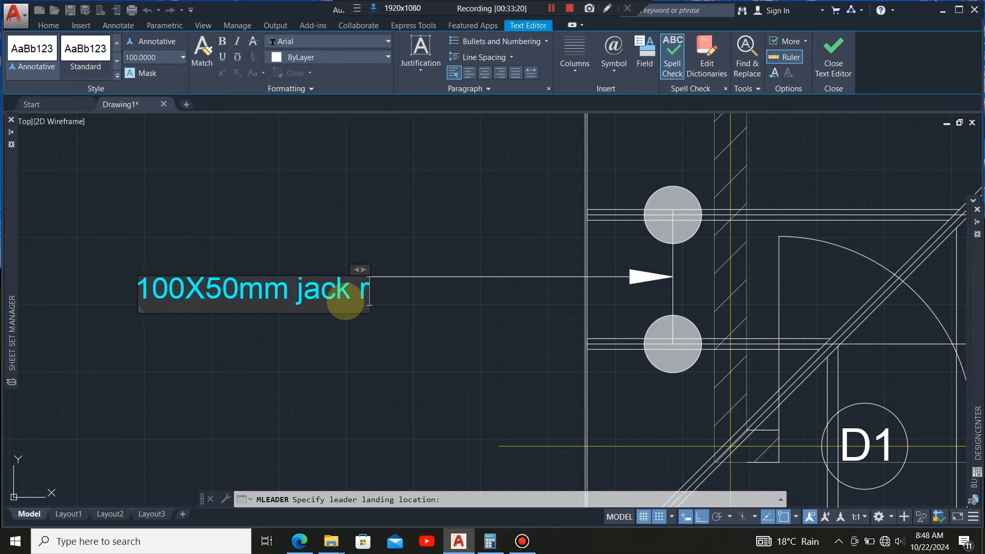
pyautogui.write('after')
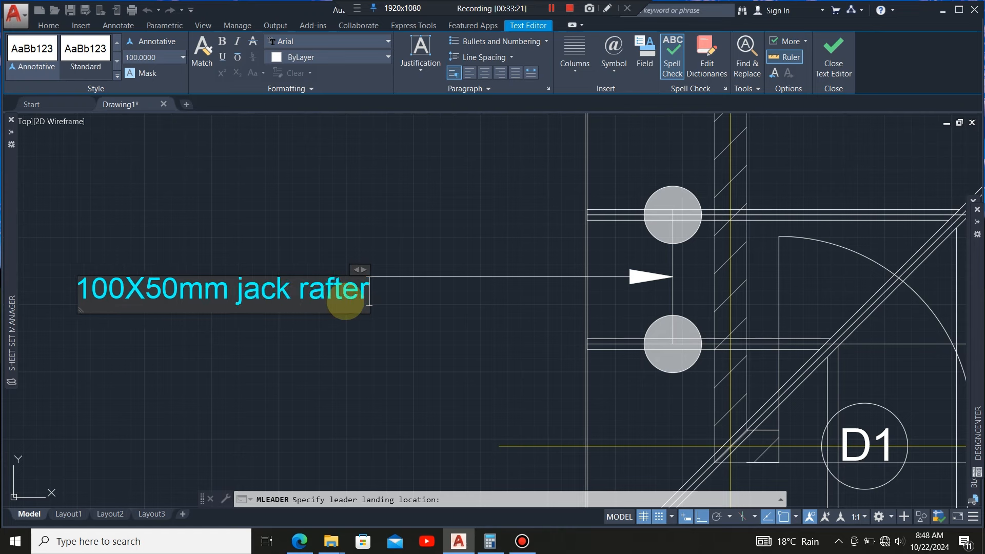
pyautogui.write('s')
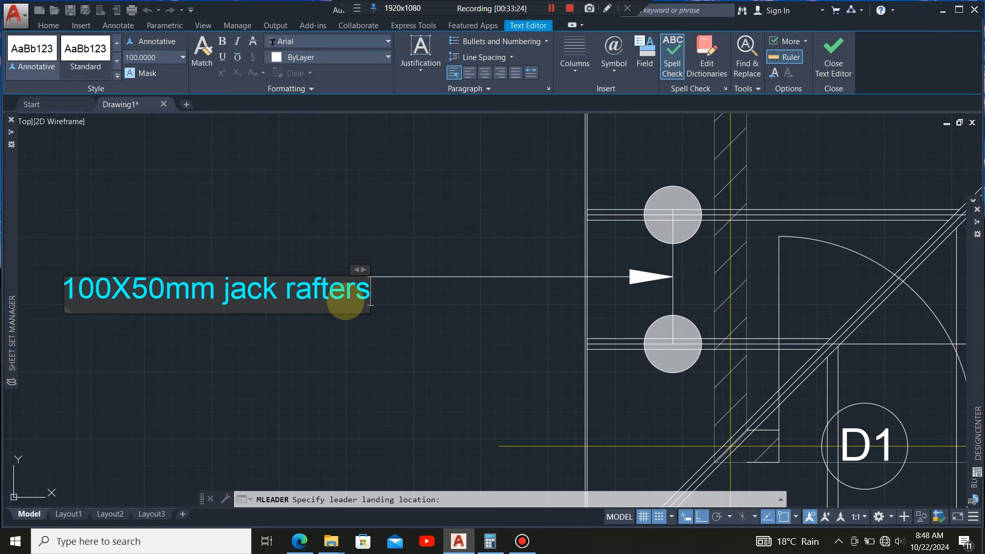
pyautogui.scroll(-3, 431, 301)
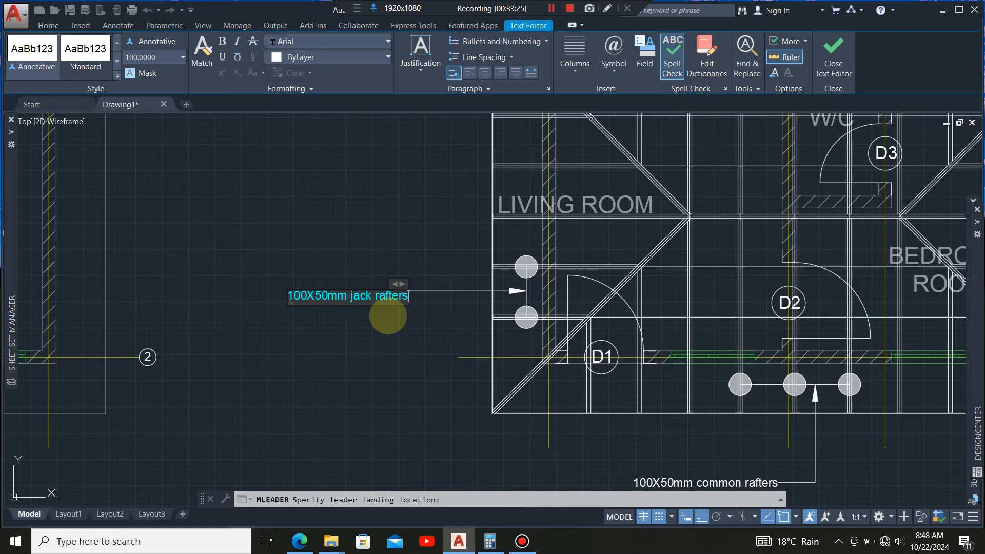
pyautogui.click(390, 344)
pyautogui.scroll(-4, 303, 341)
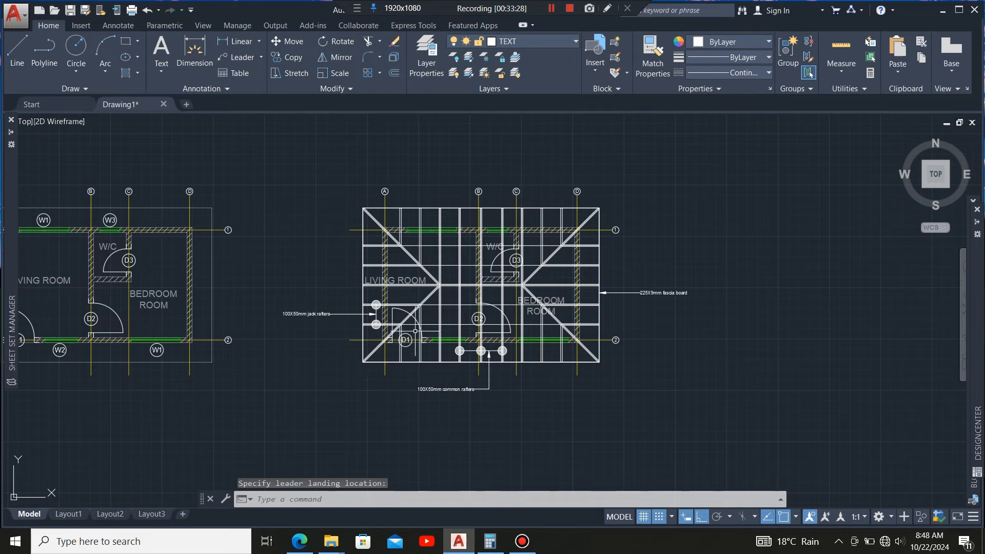
pyautogui.scroll(2, 415, 331)
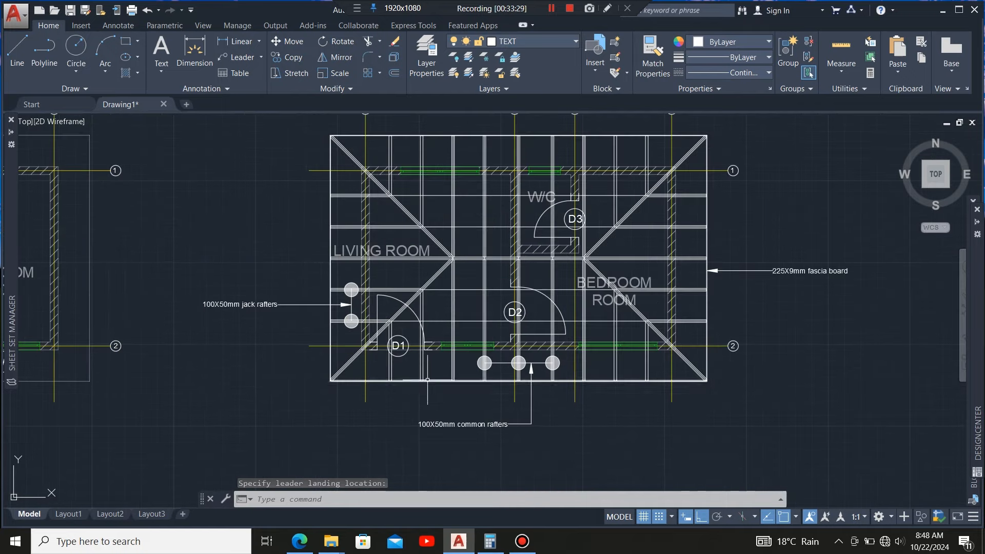
pyautogui.scroll(-2, 416, 398)
pyautogui.scroll(2, 447, 301)
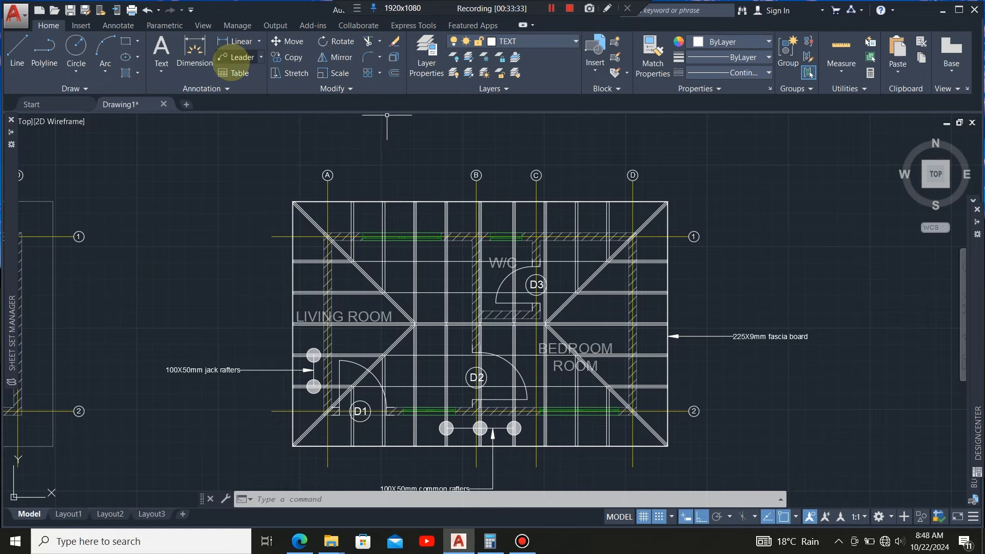
pyautogui.click(238, 57)
pyautogui.scroll(2, 385, 280)
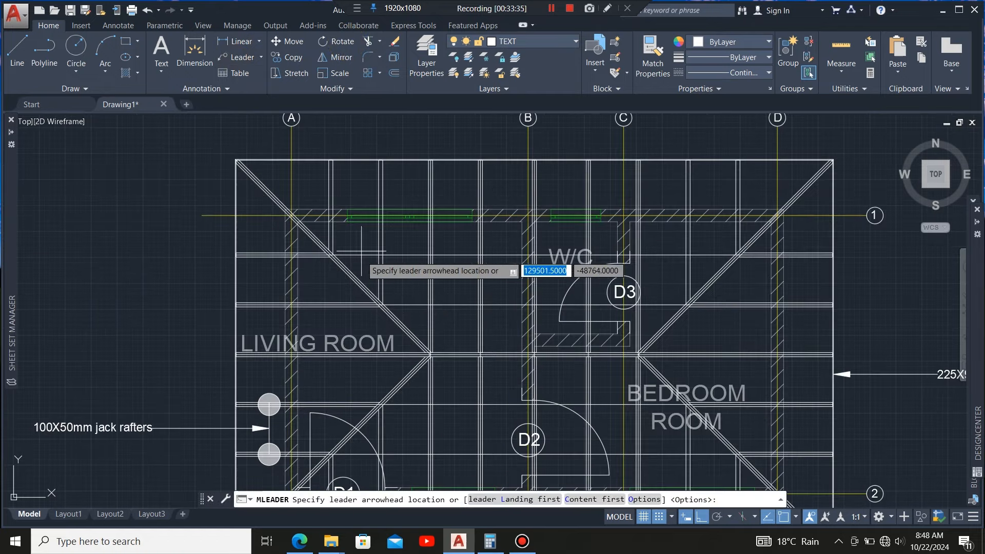
pyautogui.scroll(-2, 411, 308)
pyautogui.scroll(-1, 482, 308)
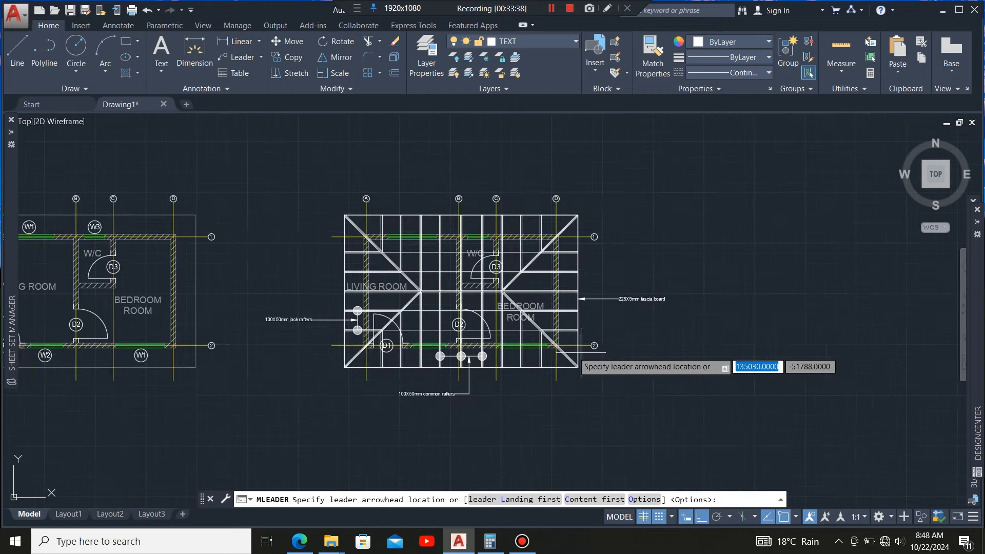
pyautogui.scroll(1, 595, 349)
pyautogui.press('Escape')
# - Copy the rightmost common rafter circle, by its centre, onto the lower-right hip rafter
pyautogui.scroll(7, 418, 377)
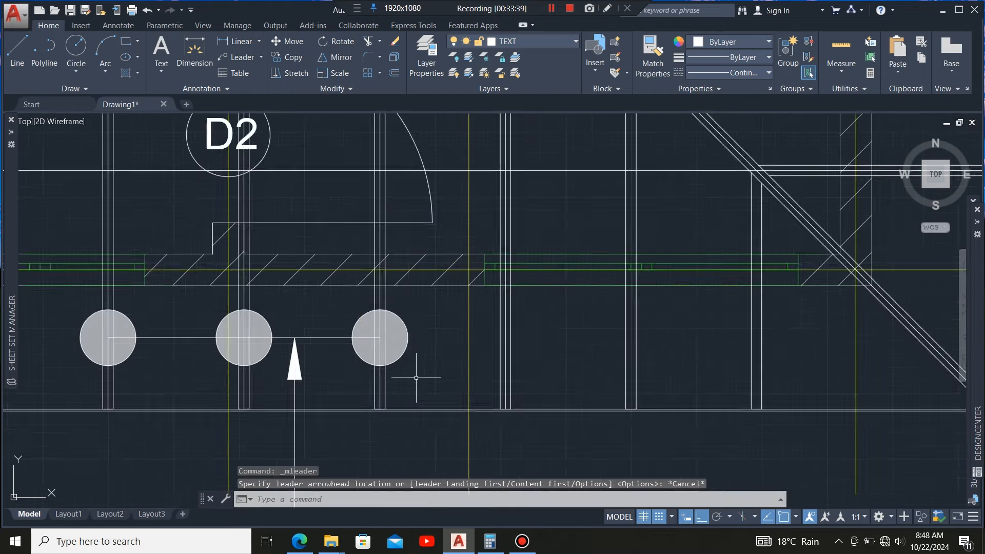
pyautogui.click(428, 287)
pyautogui.click(392, 335)
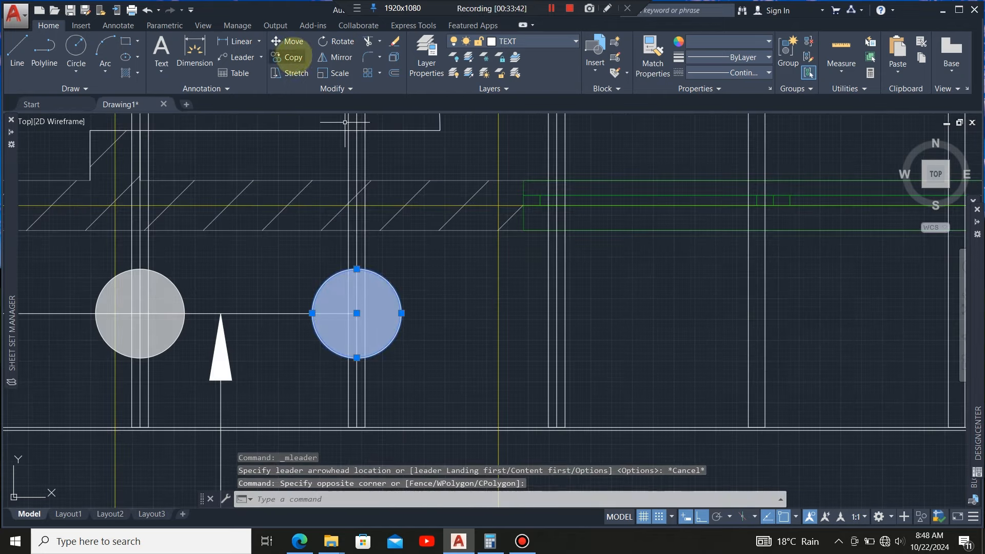
pyautogui.click(293, 56)
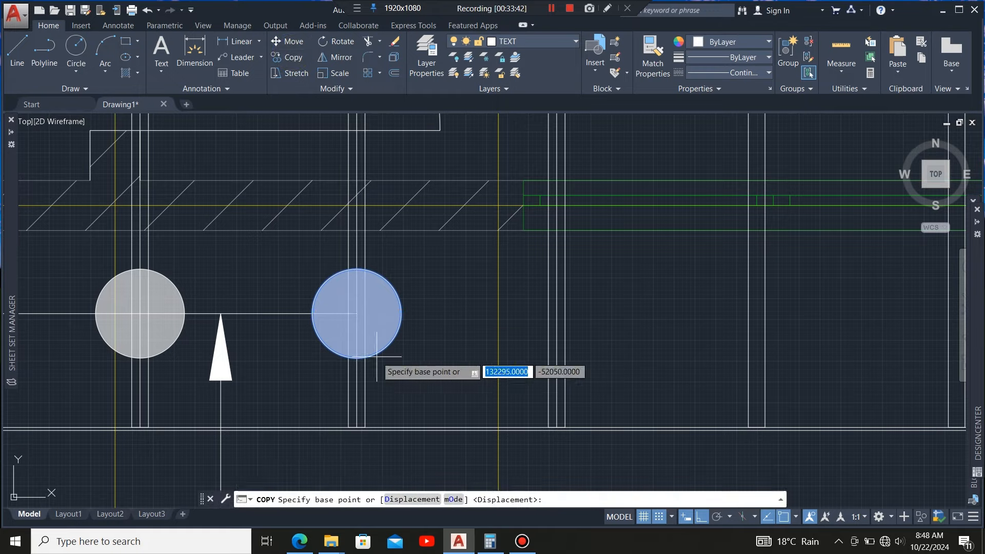
pyautogui.click(357, 313)
pyautogui.scroll(-8, 424, 355)
pyautogui.scroll(5, 423, 309)
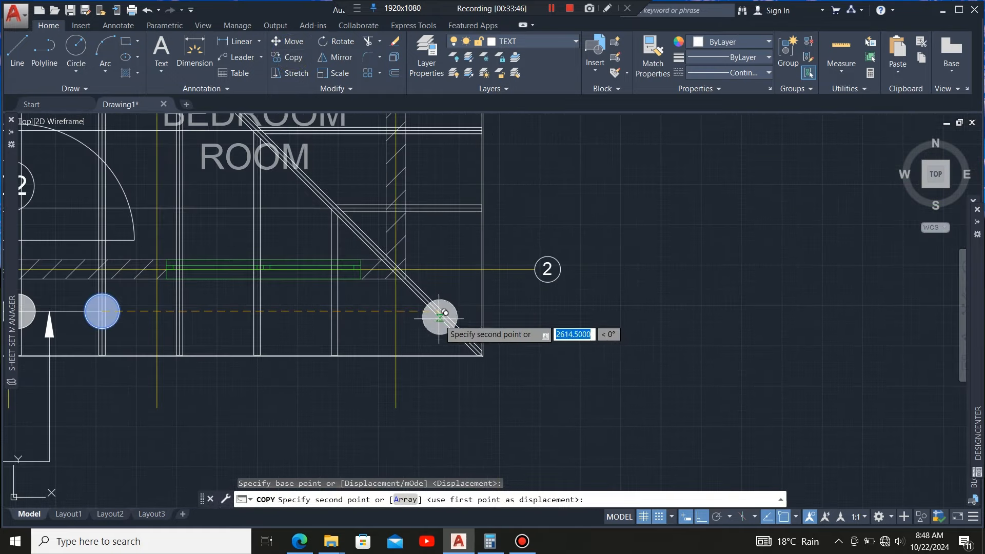
pyautogui.click(409, 288)
pyautogui.press('Escape')
# - Copy the lower-right hip rafter circle upward, by its centre, onto the upper-right hip rafter
pyautogui.scroll(2, 420, 285)
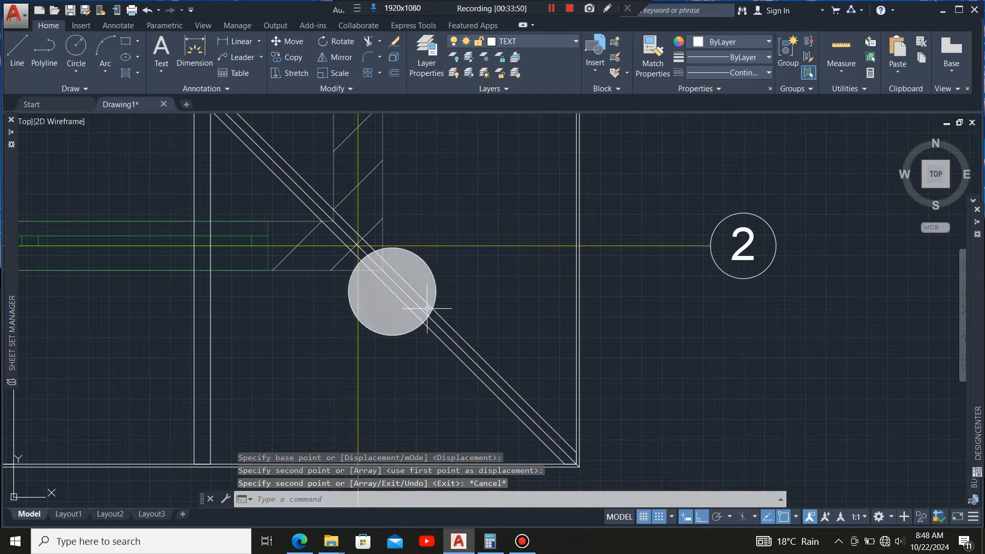
pyautogui.click(455, 303)
pyautogui.click(421, 288)
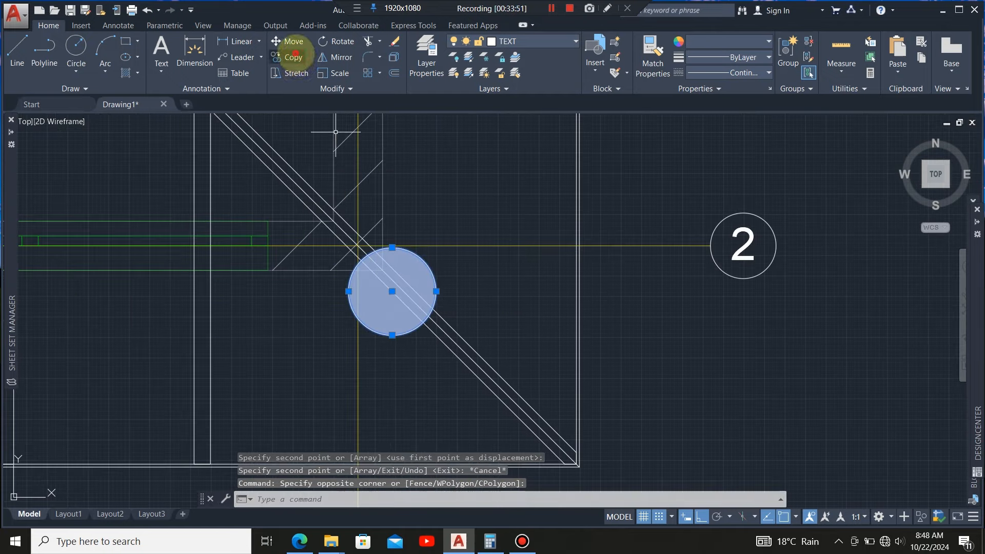
pyautogui.click(287, 57)
pyautogui.click(392, 291)
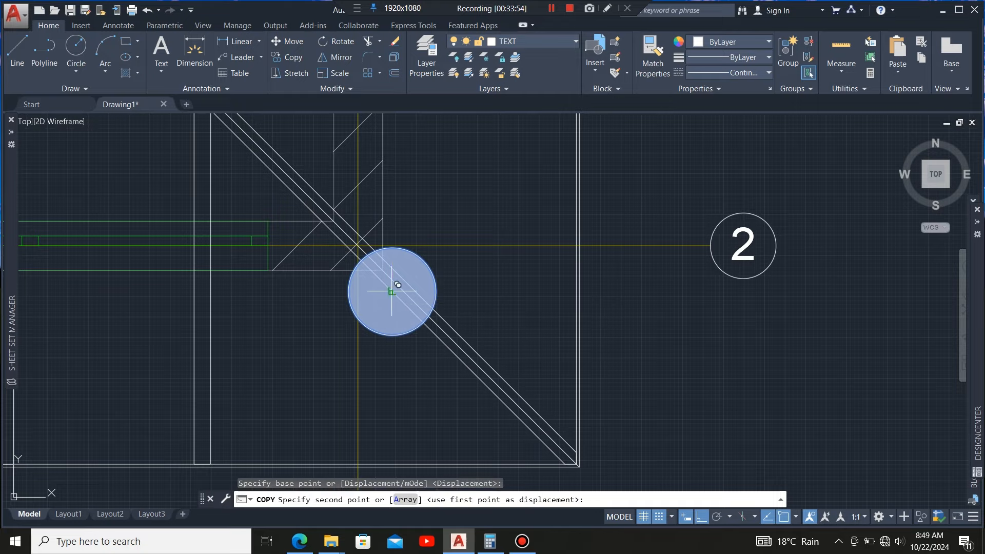
pyautogui.scroll(-8, 396, 308)
pyautogui.scroll(2, 412, 317)
pyautogui.scroll(8, 413, 317)
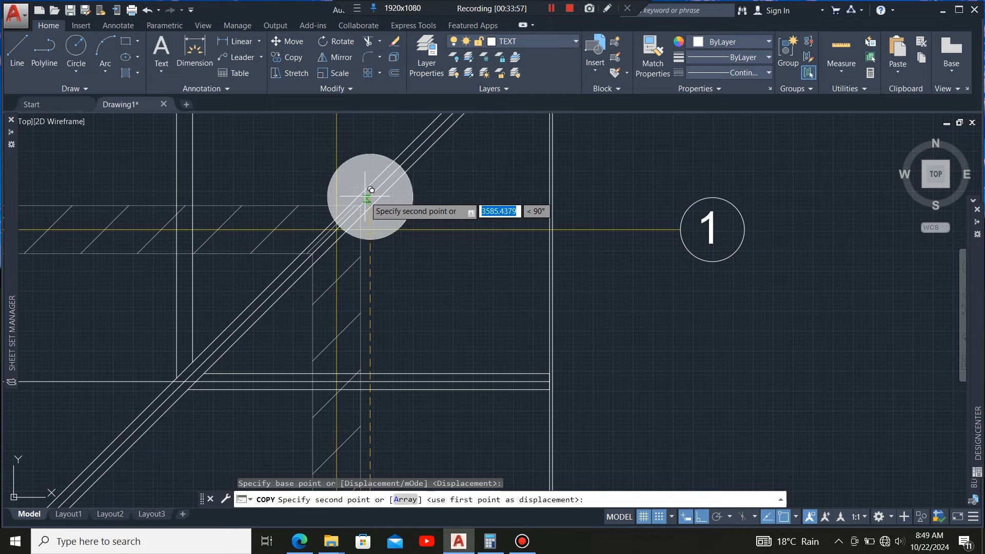
pyautogui.click(367, 199)
pyautogui.scroll(-8, 367, 199)
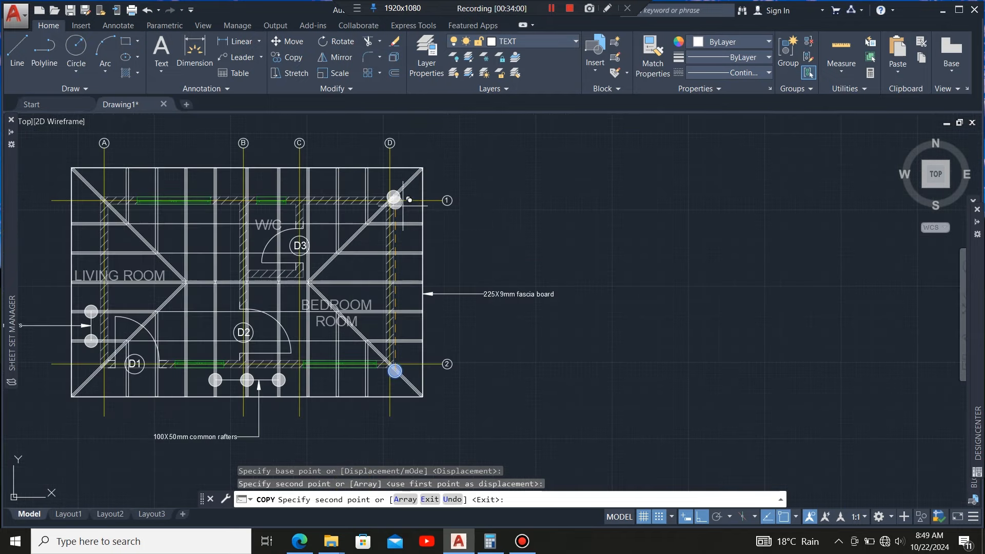
pyautogui.press('Escape')
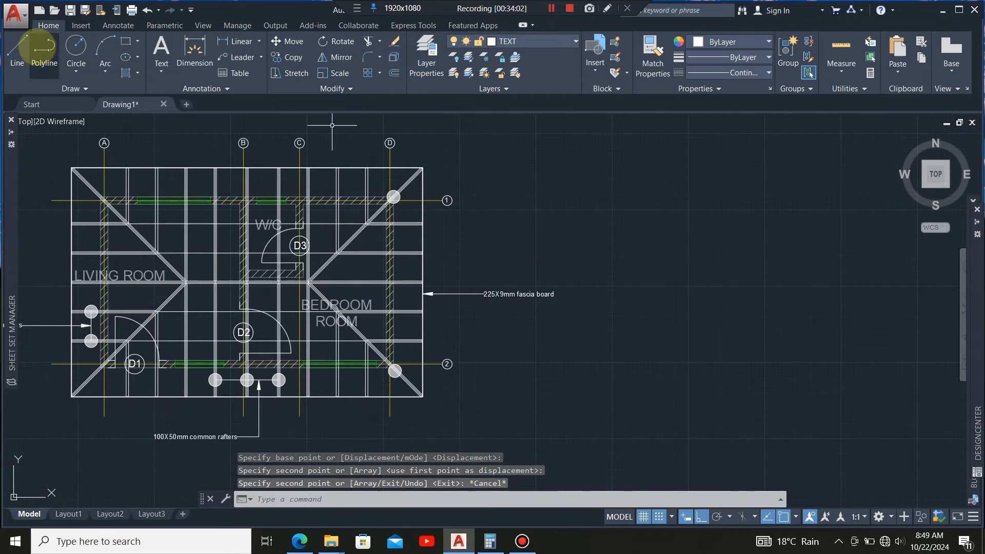
# - Draw a line from the centre of the lower-right hip rafter circle to the centre of the upper-right one
pyautogui.click(17, 48)
pyautogui.scroll(4, 393, 389)
pyautogui.scroll(4, 390, 389)
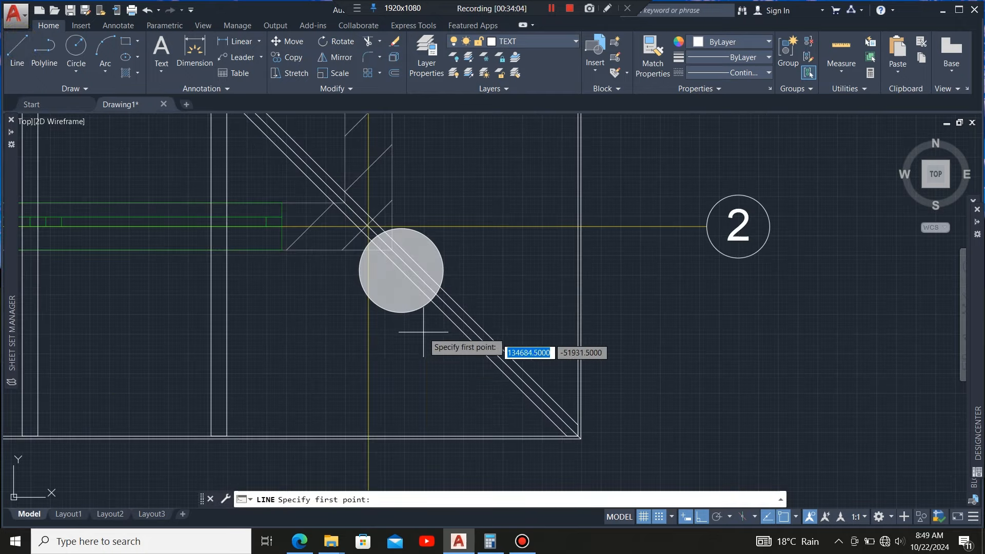
pyautogui.click(401, 270)
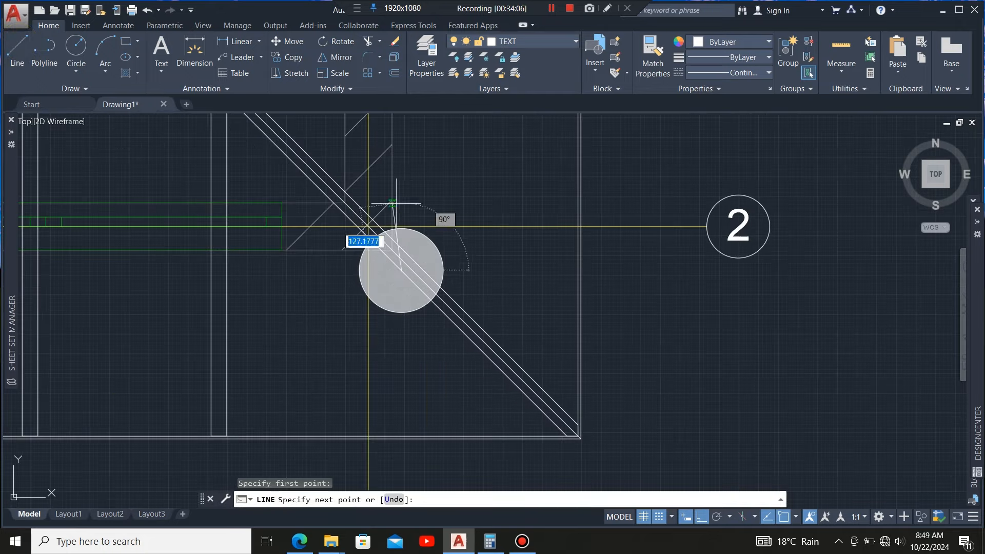
pyautogui.scroll(-6, 330, 423)
pyautogui.scroll(6, 330, 400)
pyautogui.scroll(4, 367, 256)
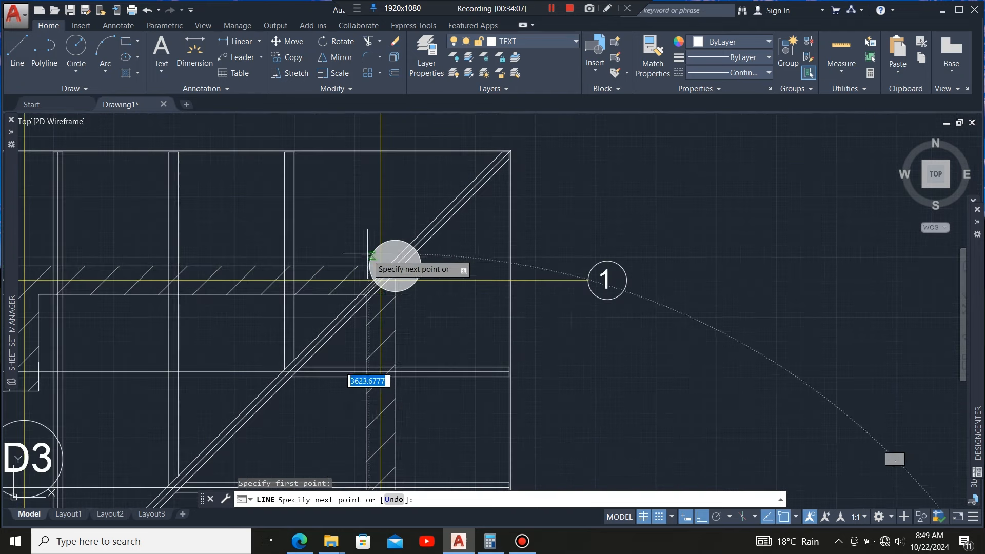
pyautogui.click(395, 266)
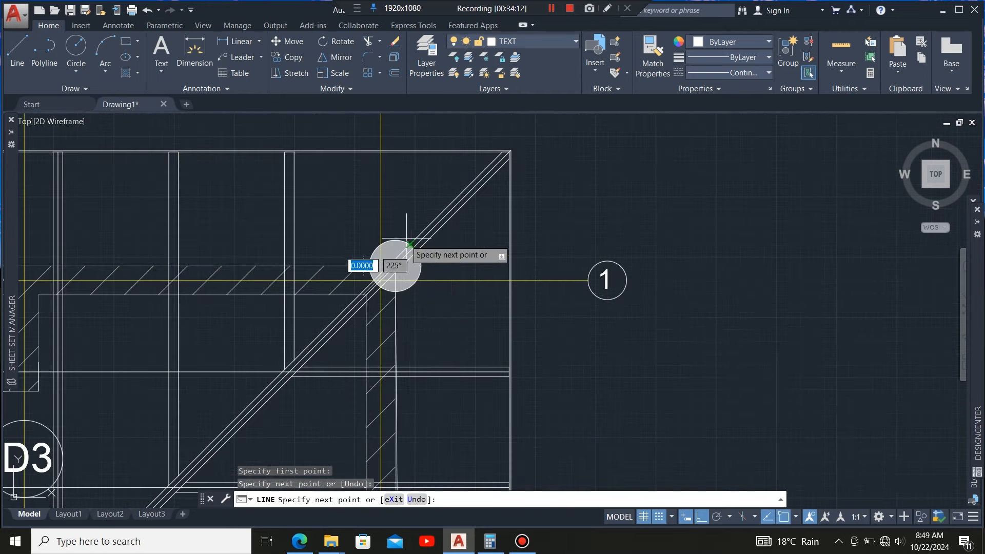
pyautogui.scroll(-6, 396, 249)
pyautogui.press('Escape')
pyautogui.scroll(4, 406, 241)
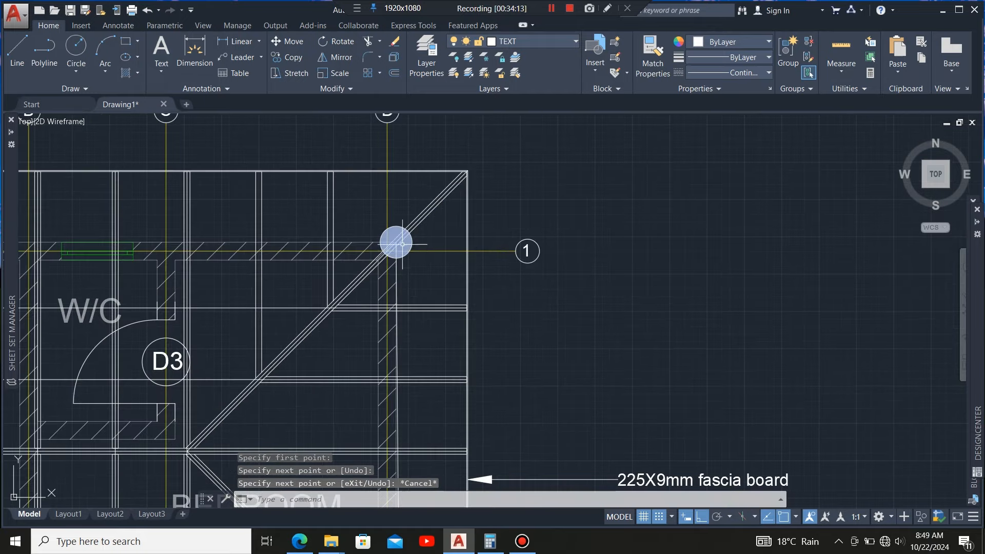
# - Delete the line between the two hip rafter circles and the filled circle on the upper-right hip rafter
pyautogui.scroll(-4, 396, 238)
pyautogui.scroll(6, 405, 333)
pyautogui.scroll(2, 399, 327)
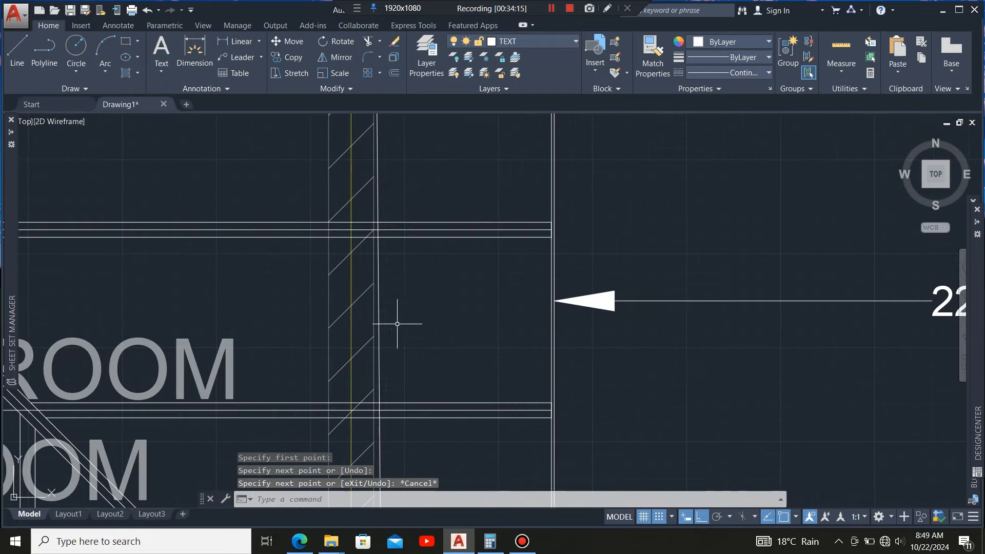
pyautogui.click(380, 300)
pyautogui.scroll(-3, 397, 292)
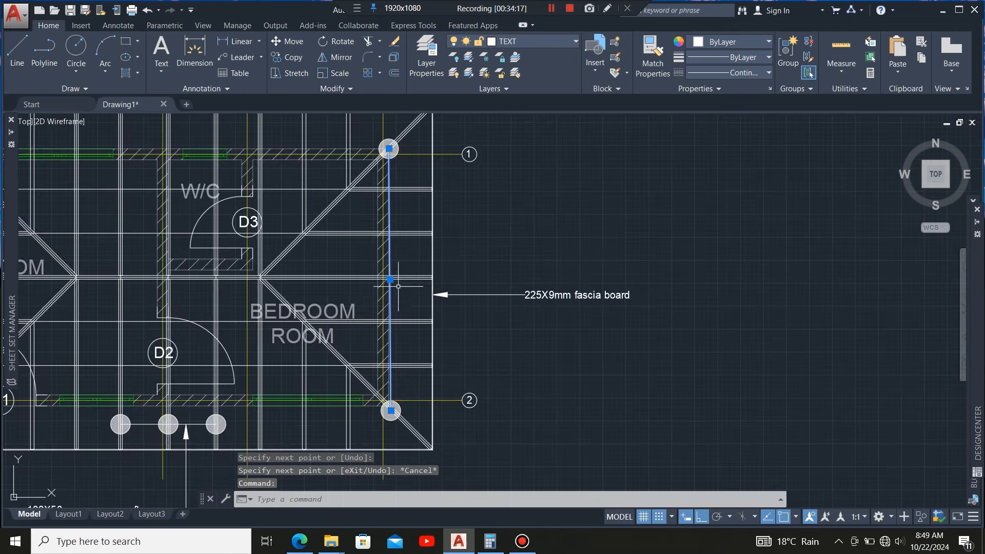
pyautogui.press('Delete')
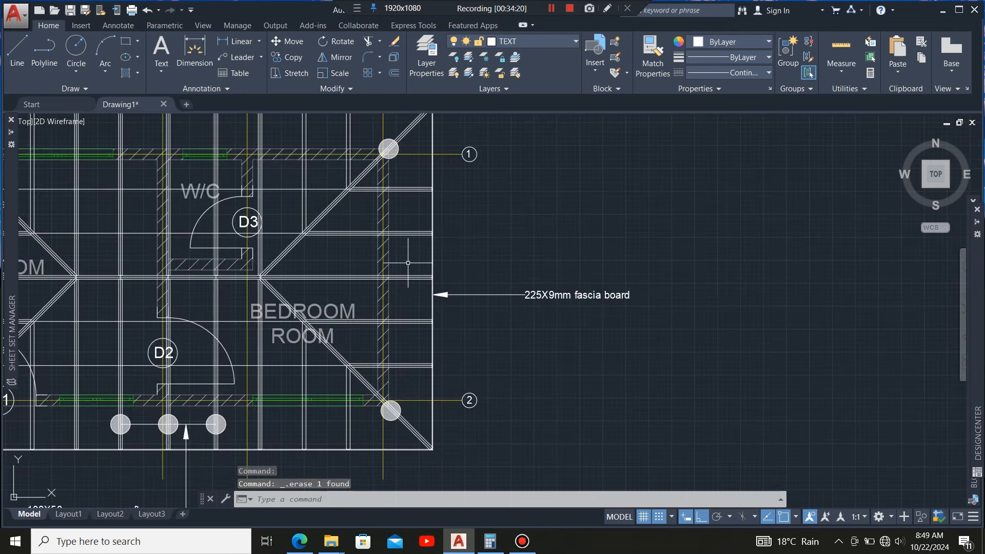
pyautogui.scroll(5, 388, 149)
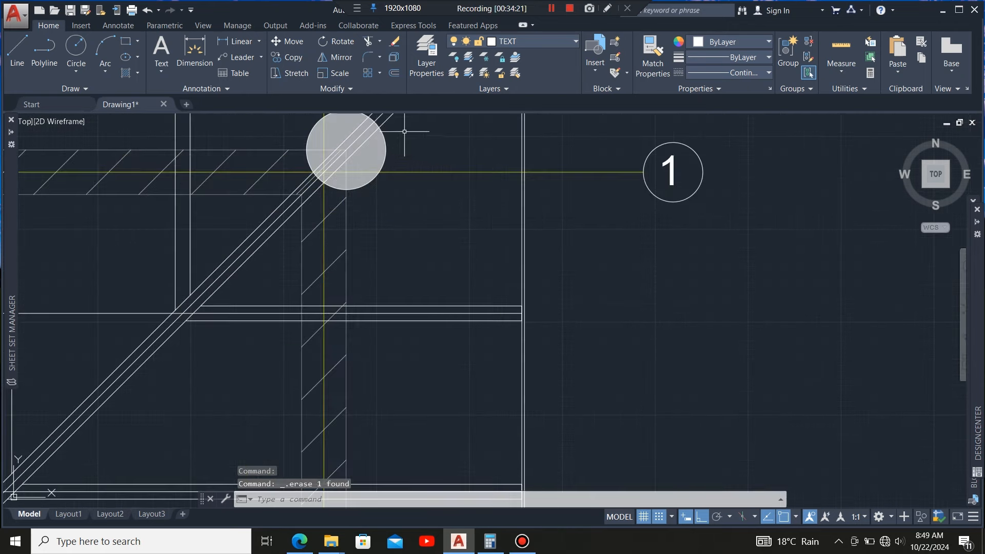
pyautogui.click(380, 147)
pyautogui.press('Delete')
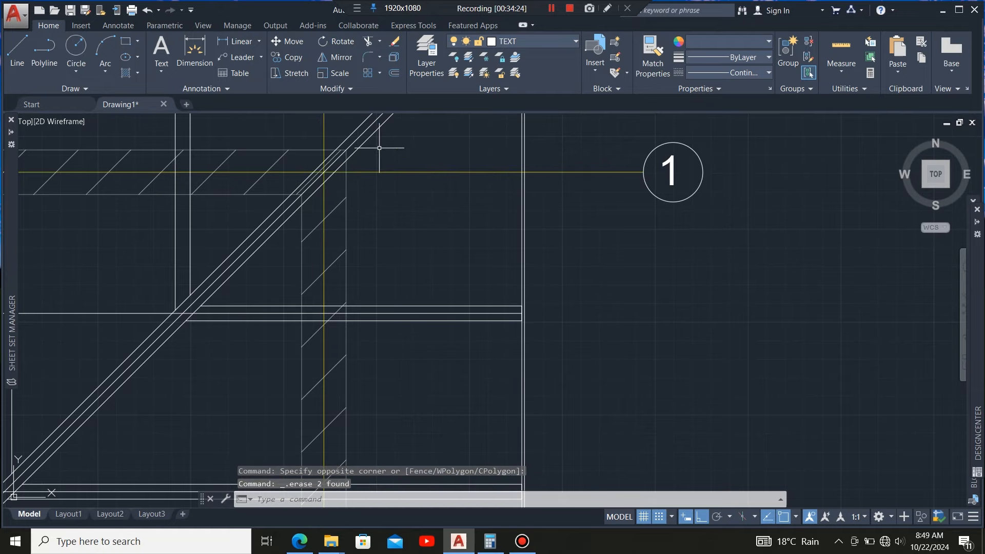
# - Copy the lower-right hip rafter circle from its centre straight up onto the centreline of the upper-right hip rafter
pyautogui.scroll(-6, 434, 218)
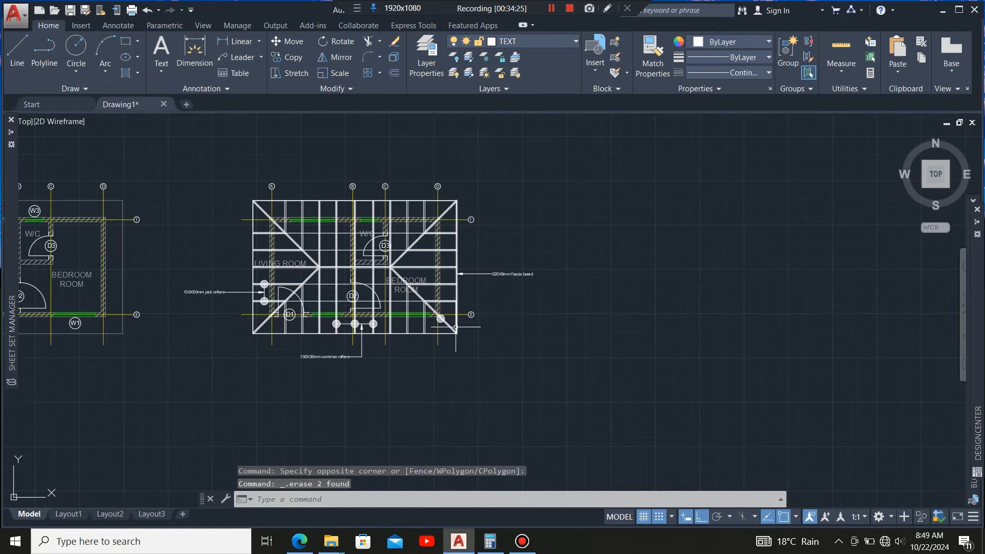
pyautogui.scroll(8, 456, 327)
pyautogui.click(431, 285)
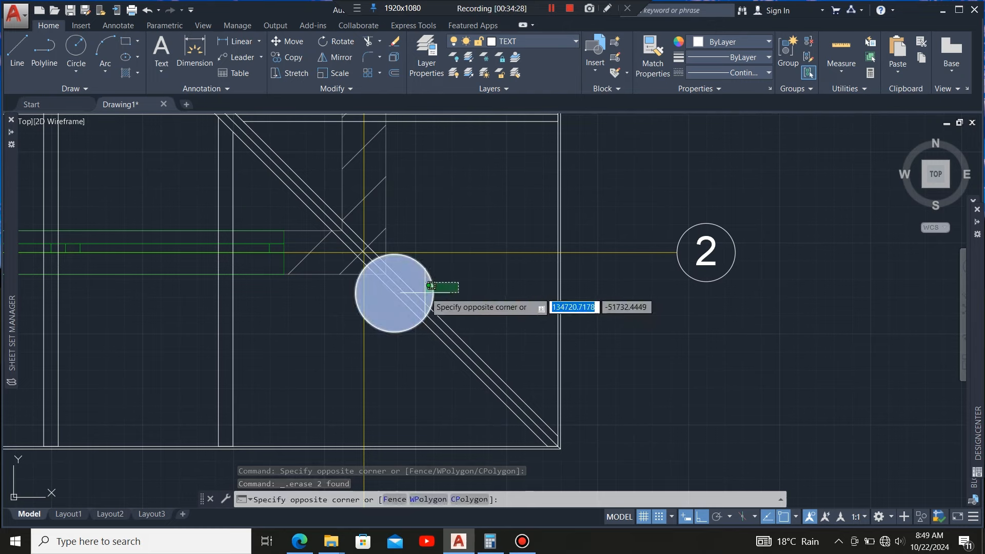
pyautogui.click(425, 292)
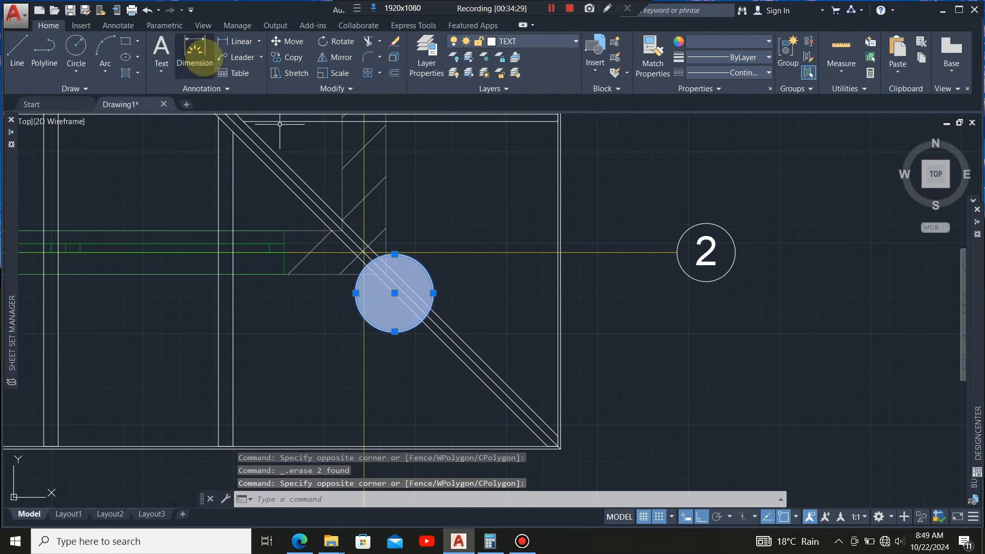
pyautogui.click(294, 57)
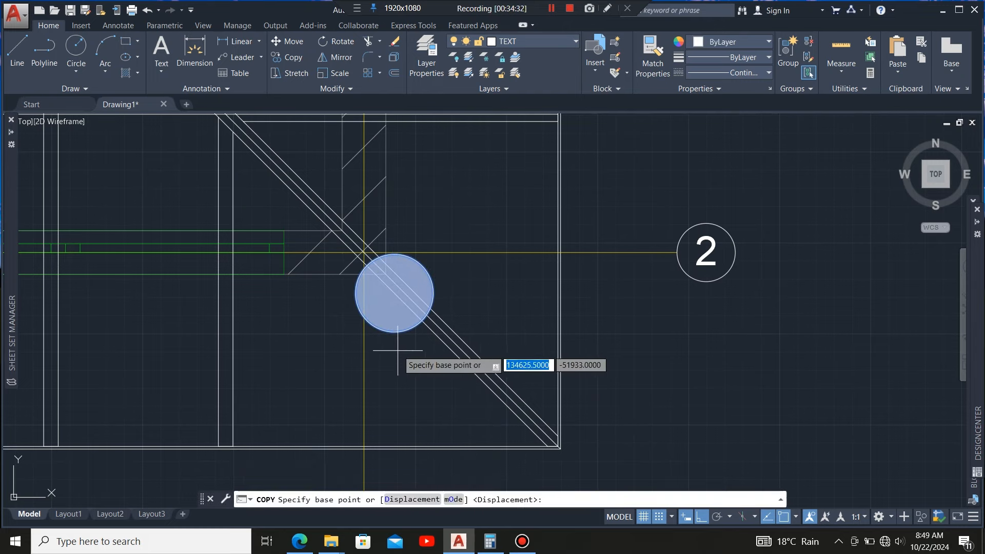
pyautogui.click(394, 293)
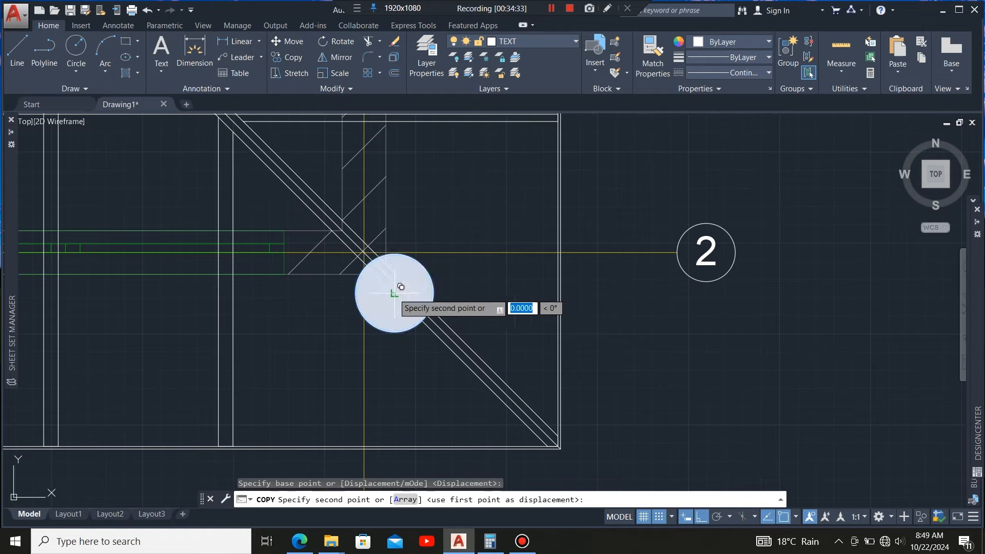
pyautogui.scroll(-5, 390, 287)
pyautogui.scroll(2, 388, 303)
pyautogui.scroll(5, 386, 306)
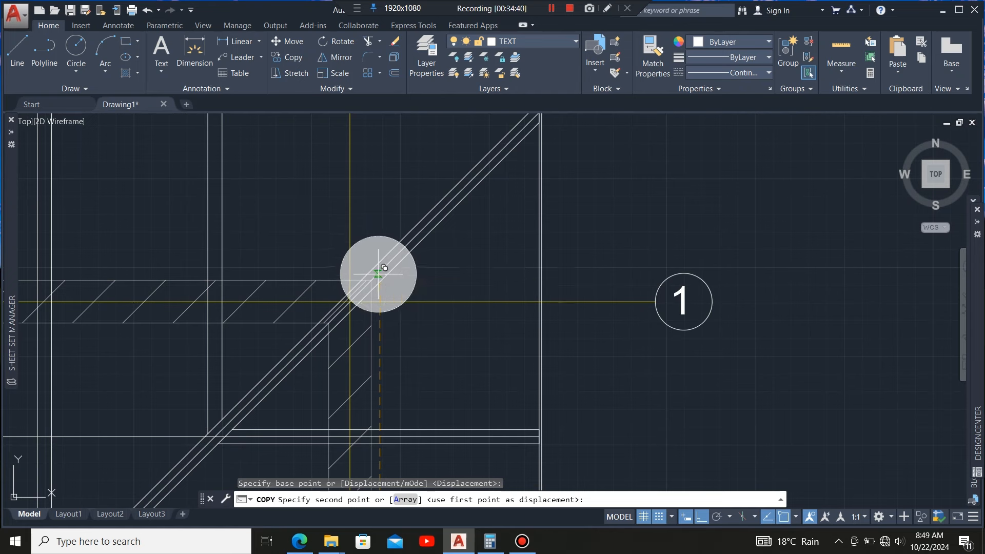
pyautogui.click(387, 266)
pyautogui.press('Escape')
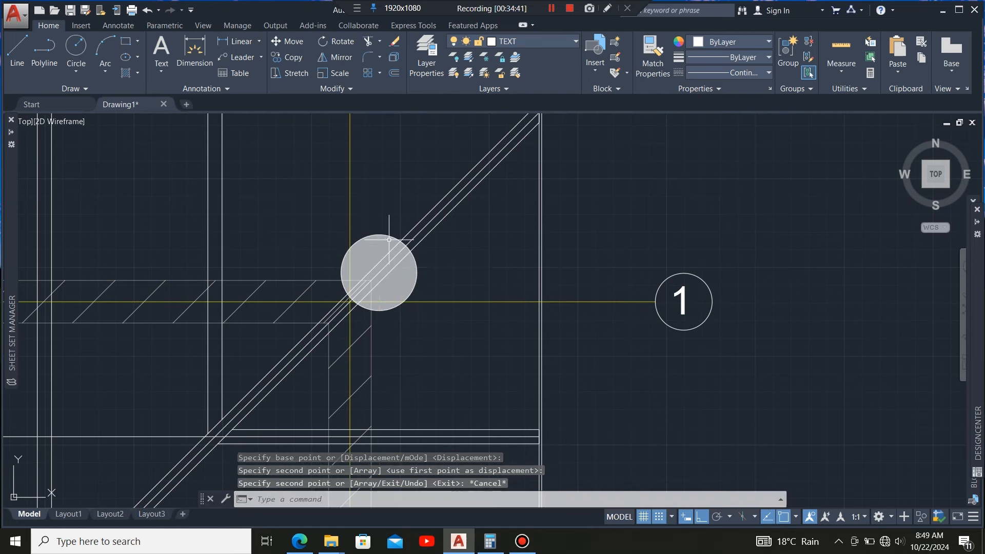
# - Draw a vertical line joining the centres of the upper-right and lower-right hip rafter circles
pyautogui.click(17, 49)
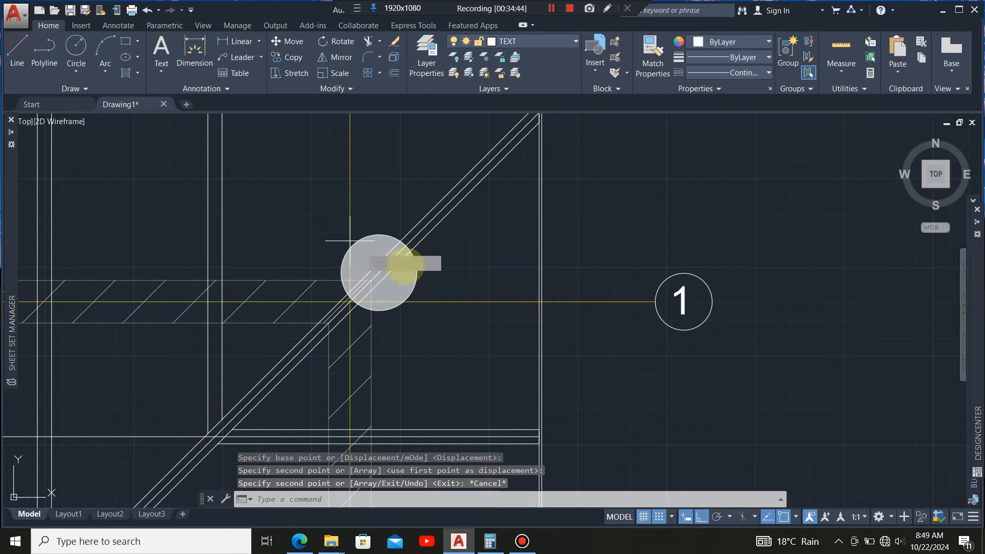
pyautogui.click(379, 272)
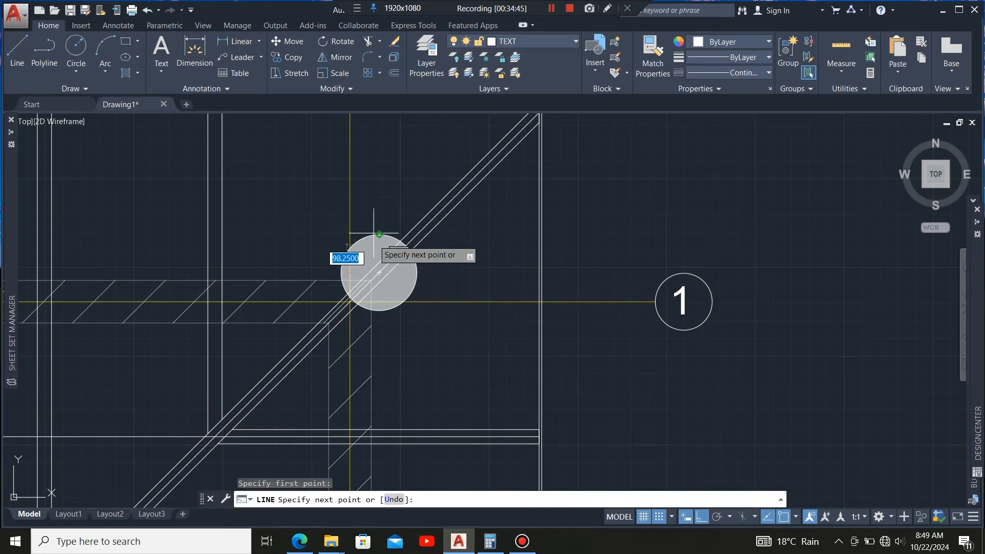
pyautogui.scroll(-5, 359, 231)
pyautogui.scroll(4, 349, 216)
pyautogui.scroll(5, 365, 245)
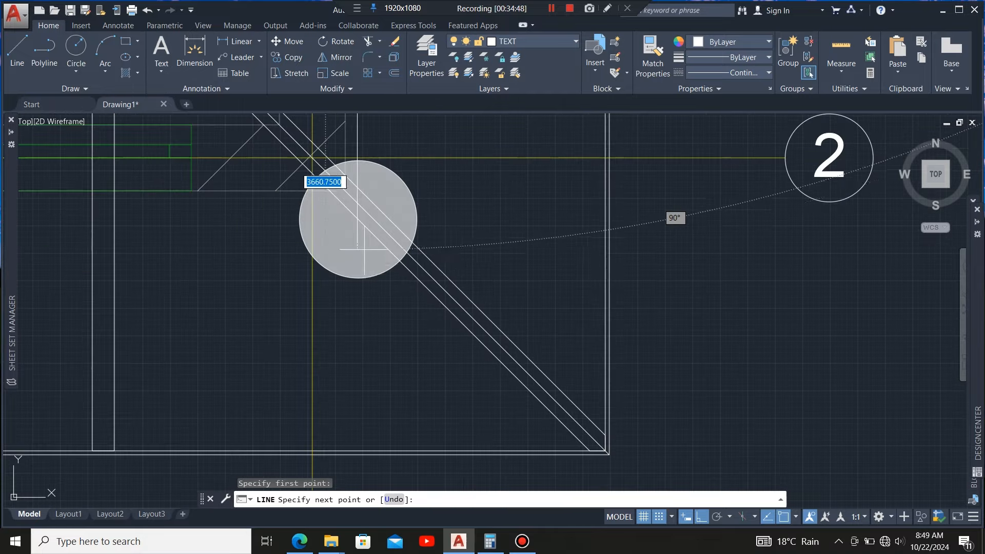
pyautogui.click(358, 220)
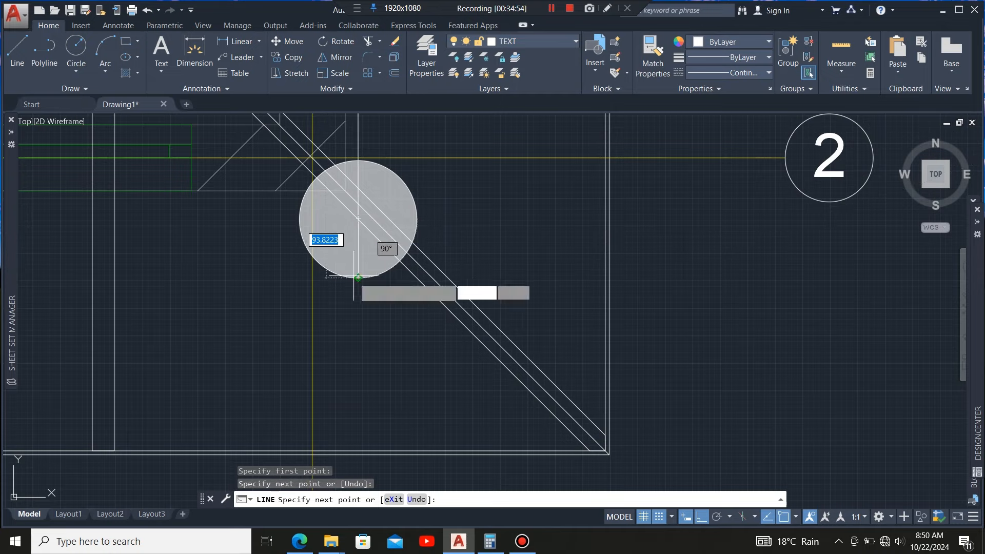
pyautogui.scroll(-5, 354, 226)
pyautogui.press('Escape')
pyautogui.scroll(-2, 358, 263)
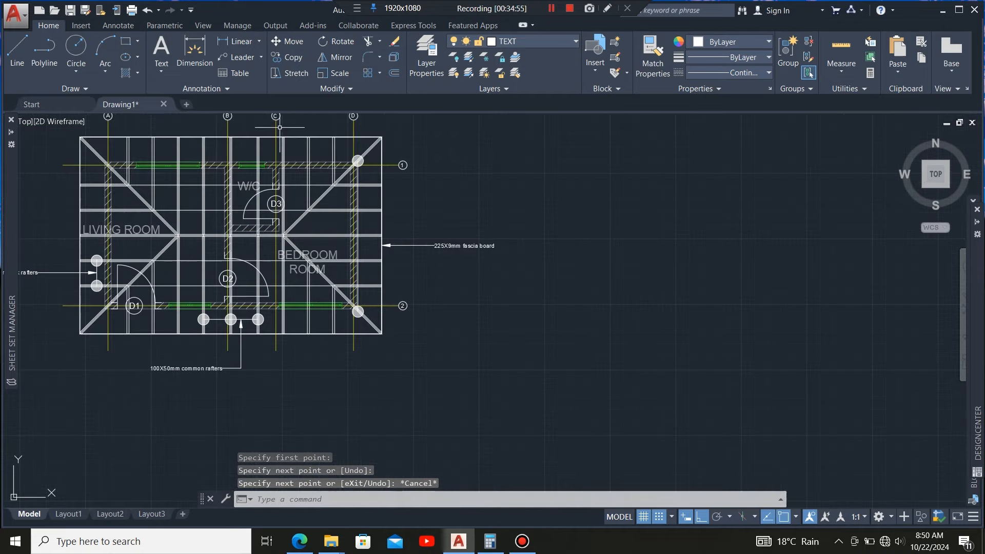
# - Add a multileader reading "100X50mm hip rafters", pointing from outside the roof's east side to the vertical line joining the two hip rafter circles
pyautogui.click(241, 57)
pyautogui.scroll(2, 388, 235)
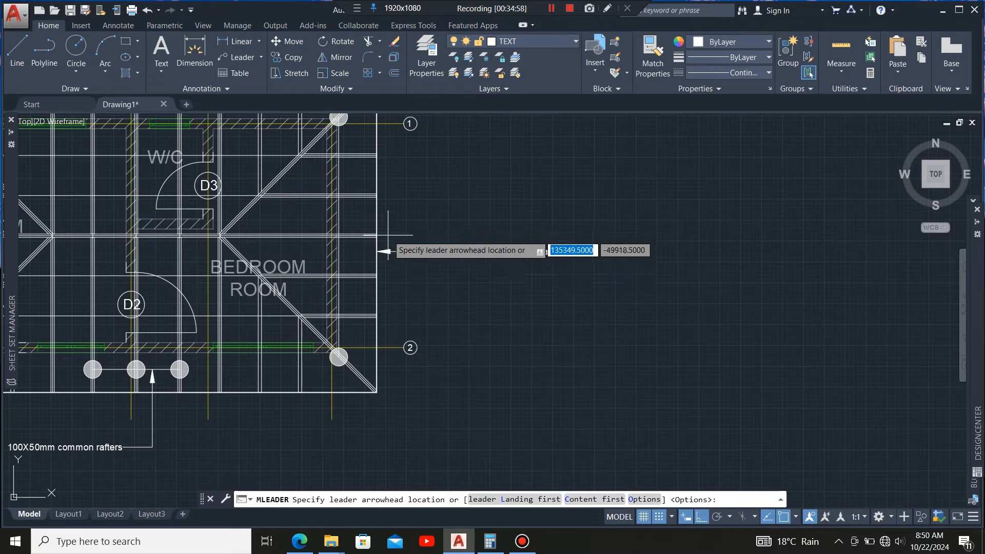
pyautogui.scroll(3, 380, 241)
pyautogui.scroll(-2, 403, 256)
pyautogui.scroll(4, 336, 241)
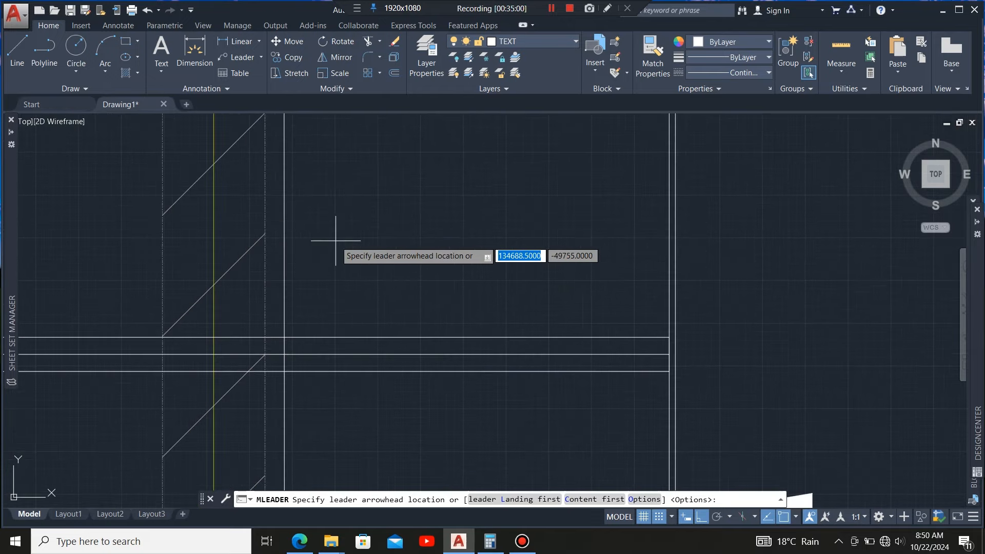
pyautogui.click(285, 244)
pyautogui.scroll(-2, 265, 253)
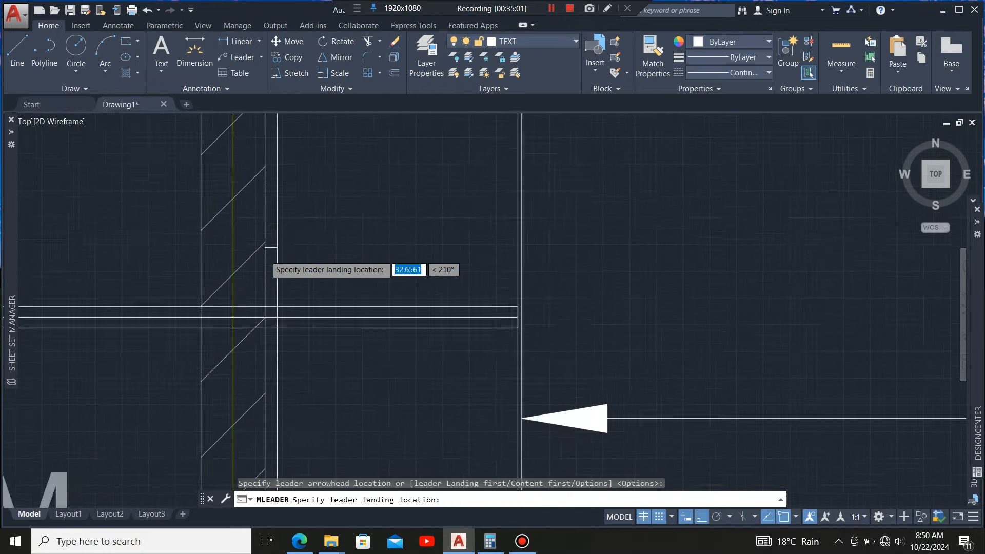
pyautogui.scroll(-3, 352, 242)
pyautogui.scroll(1, 363, 249)
pyautogui.scroll(-2, 369, 260)
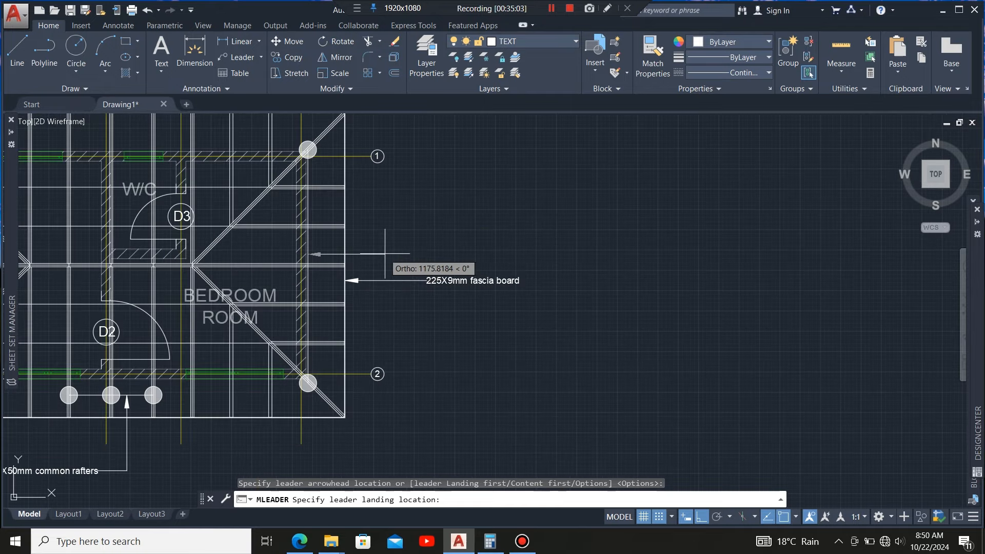
pyautogui.click(405, 255)
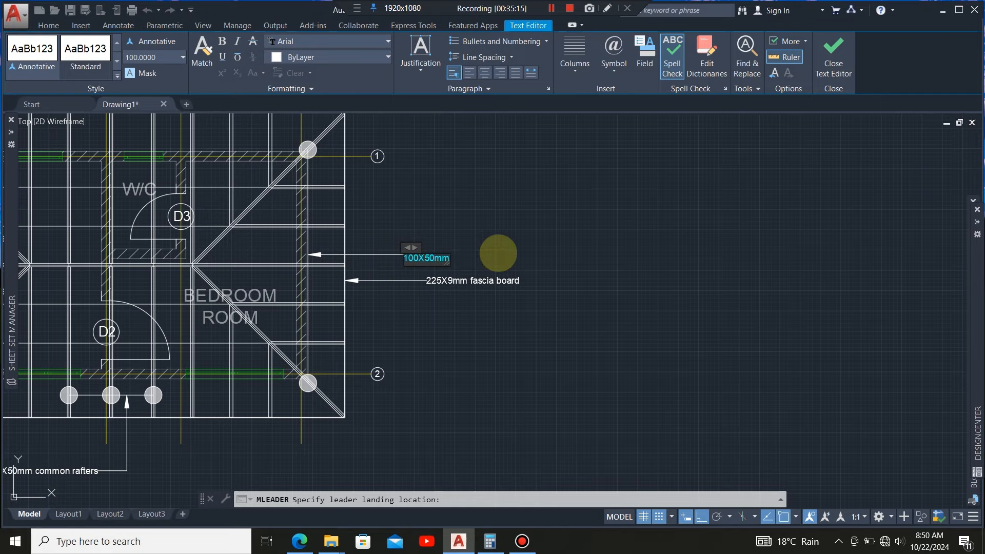
pyautogui.scroll(2, 496, 257)
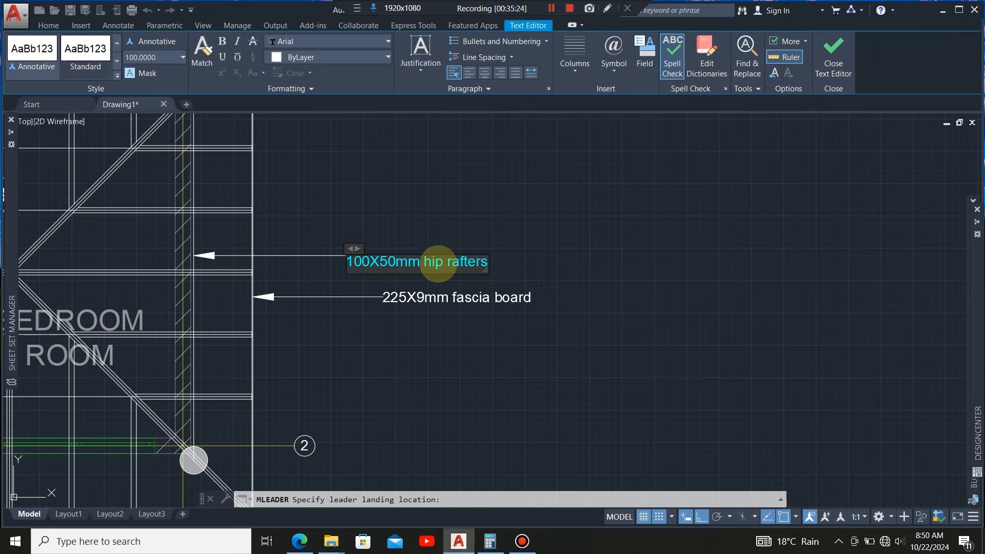
pyautogui.click(550, 261)
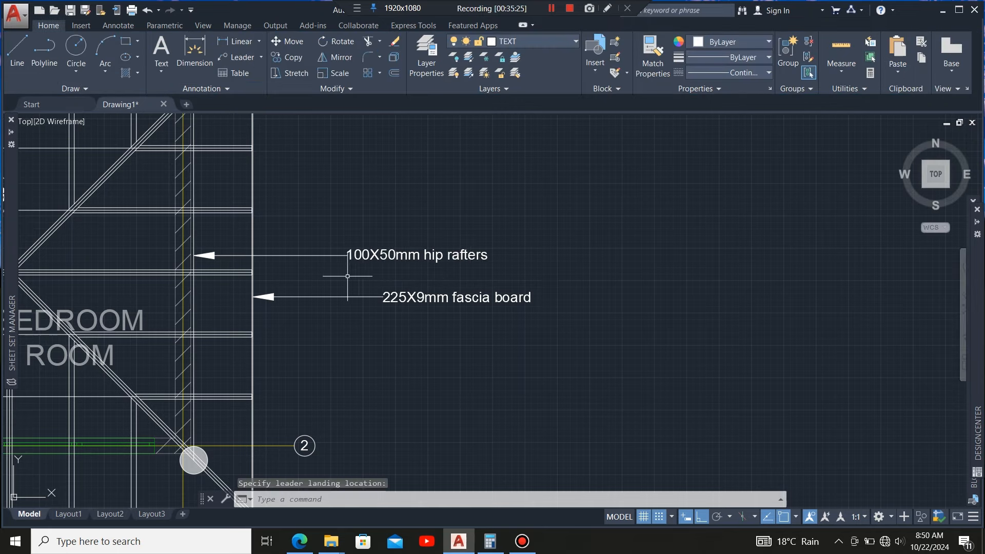
# - Move the hip rafters multileader straight up by about 318 units, farther above the fascia board label
pyautogui.scroll(-2, 507, 236)
pyautogui.scroll(2, 463, 243)
pyautogui.click(457, 246)
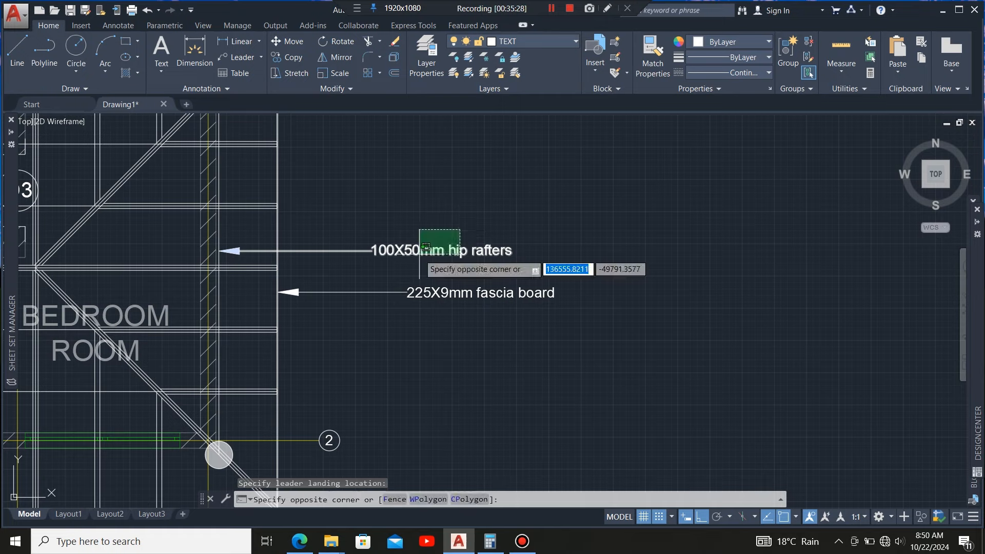
pyautogui.click(354, 118)
pyautogui.click(299, 41)
pyautogui.scroll(-2, 372, 306)
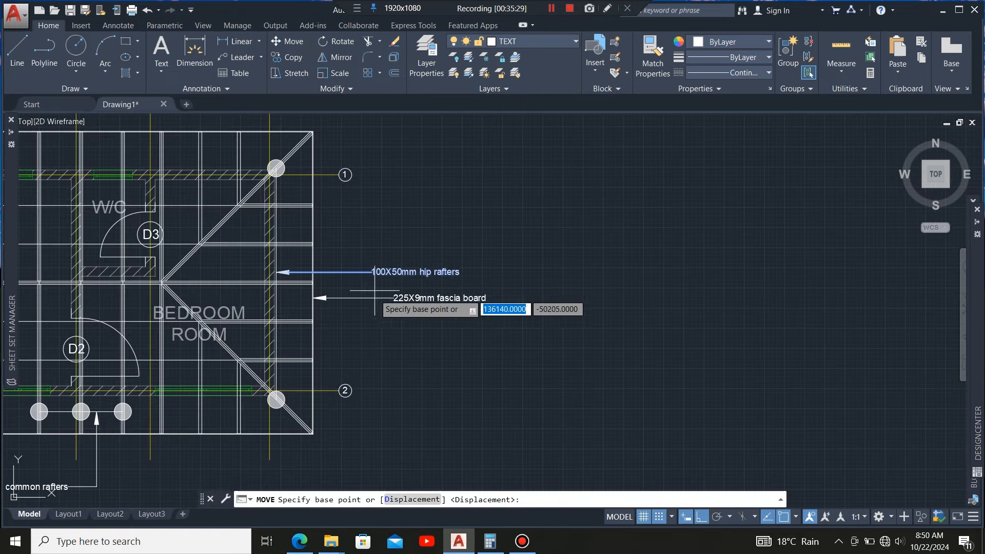
pyautogui.click(389, 238)
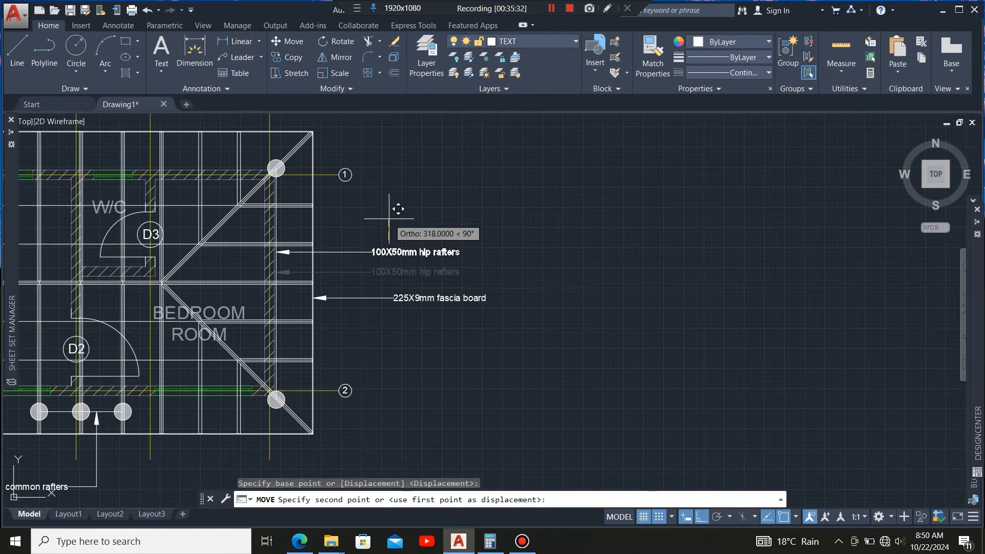
pyautogui.click(399, 209)
pyautogui.scroll(-2, 492, 250)
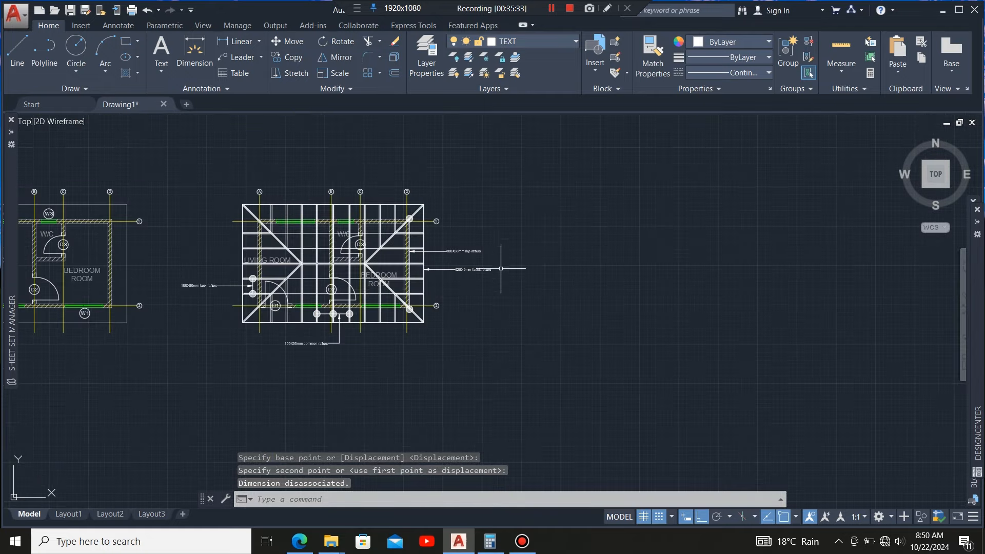
pyautogui.scroll(2, 315, 255)
pyautogui.scroll(-2, 514, 248)
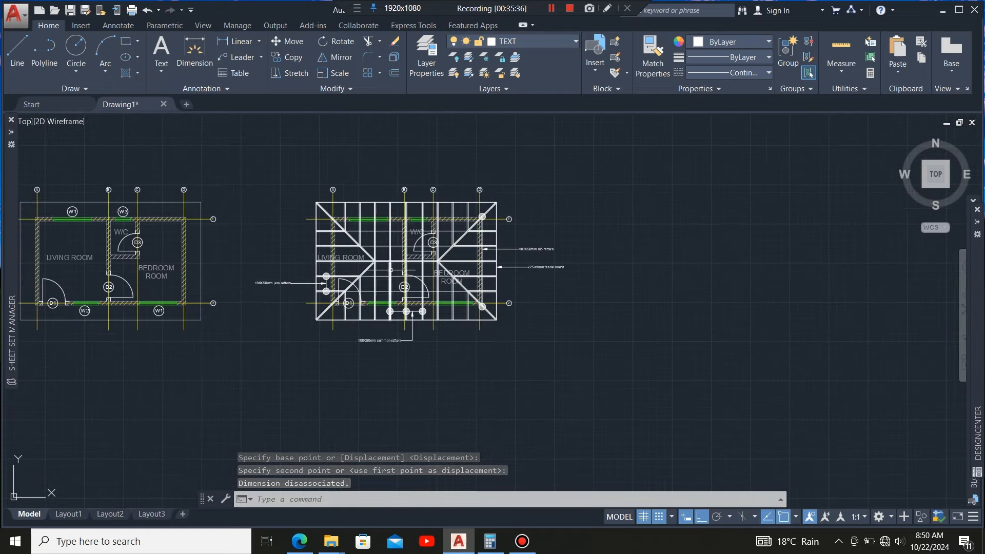
pyautogui.scroll(2, 392, 270)
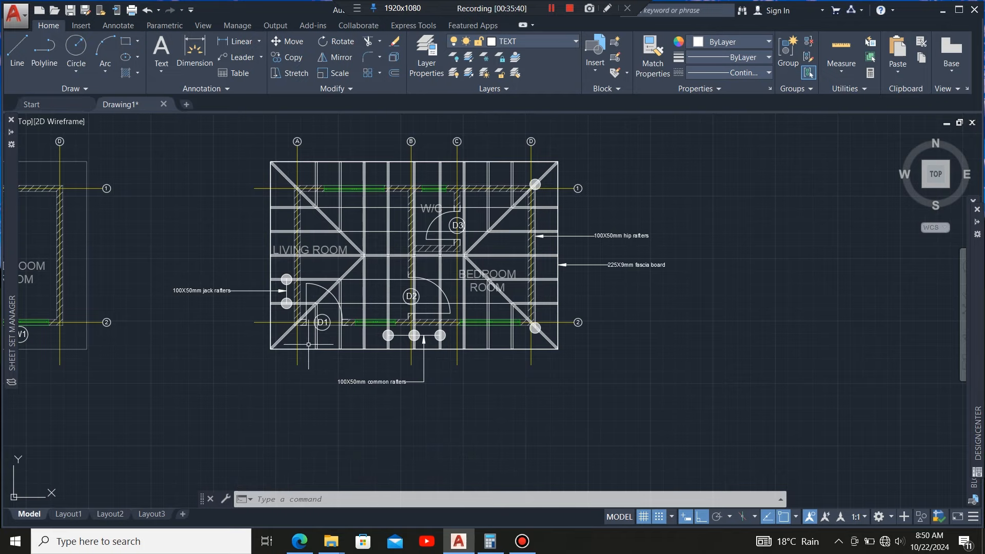
pyautogui.scroll(-2, 225, 277)
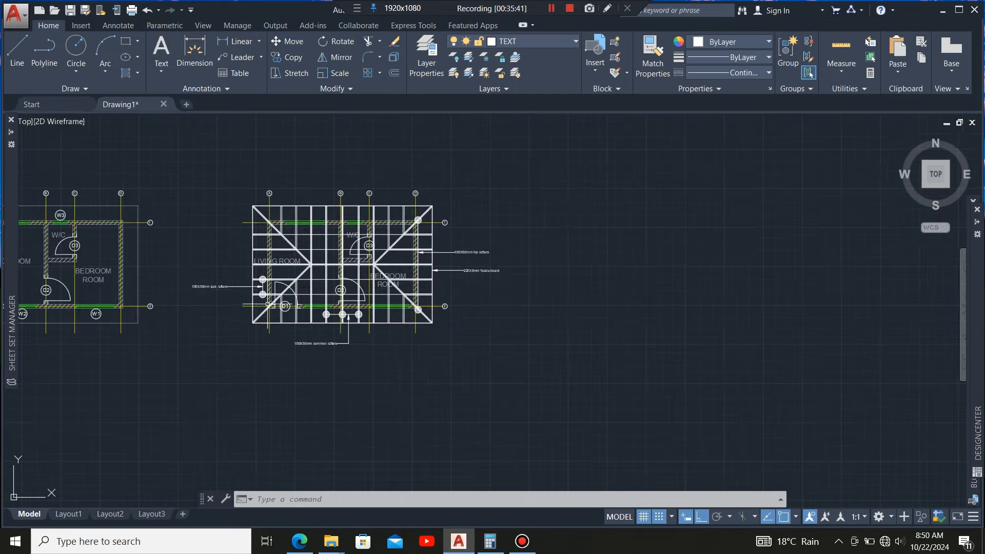
pyautogui.scroll(2, 343, 283)
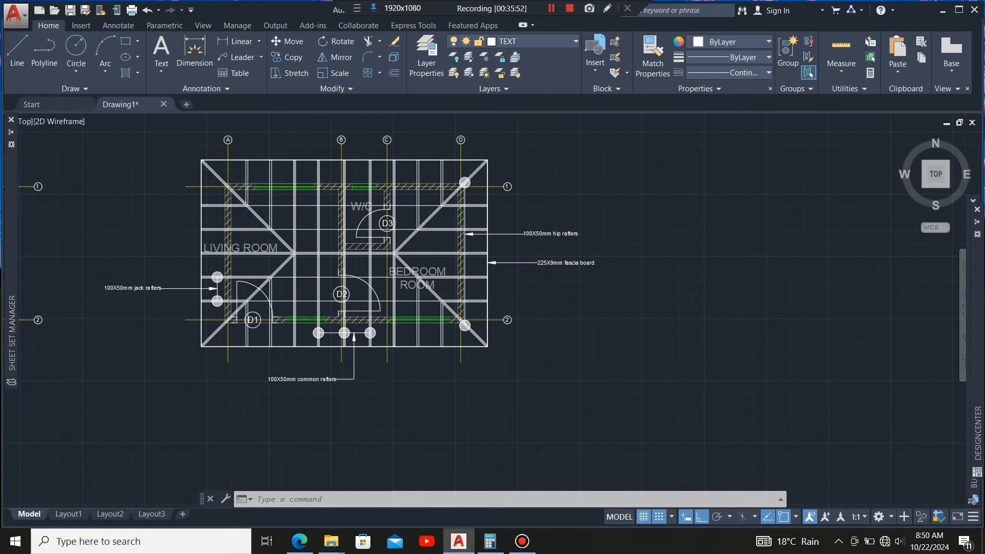
# - Using the four hip rafter lines as cutting edges, trim the horizontal lines crossing the common rafters above the ridge
pyautogui.scroll(4, 294, 298)
pyautogui.scroll(2, 324, 285)
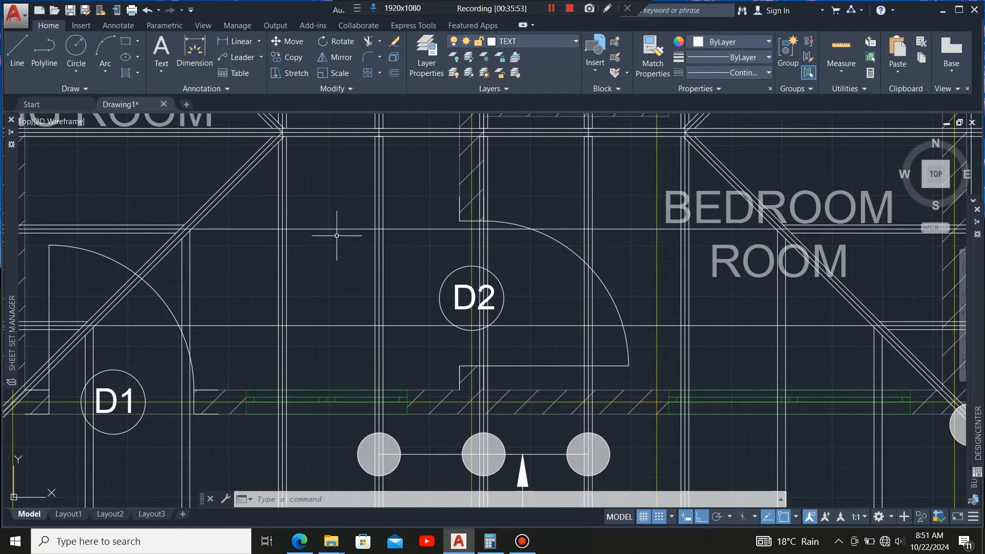
pyautogui.scroll(2, 177, 249)
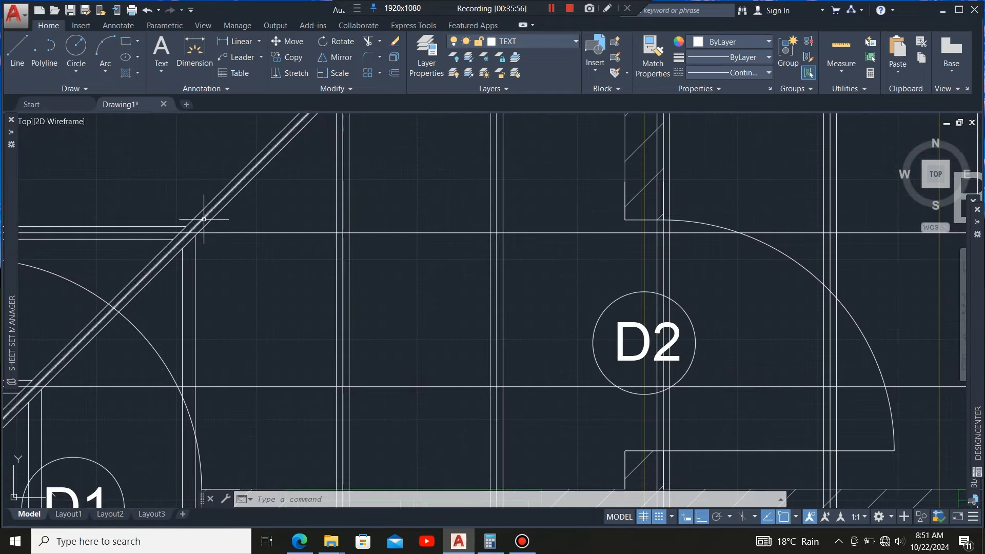
pyautogui.click(205, 216)
pyautogui.scroll(-6, 231, 277)
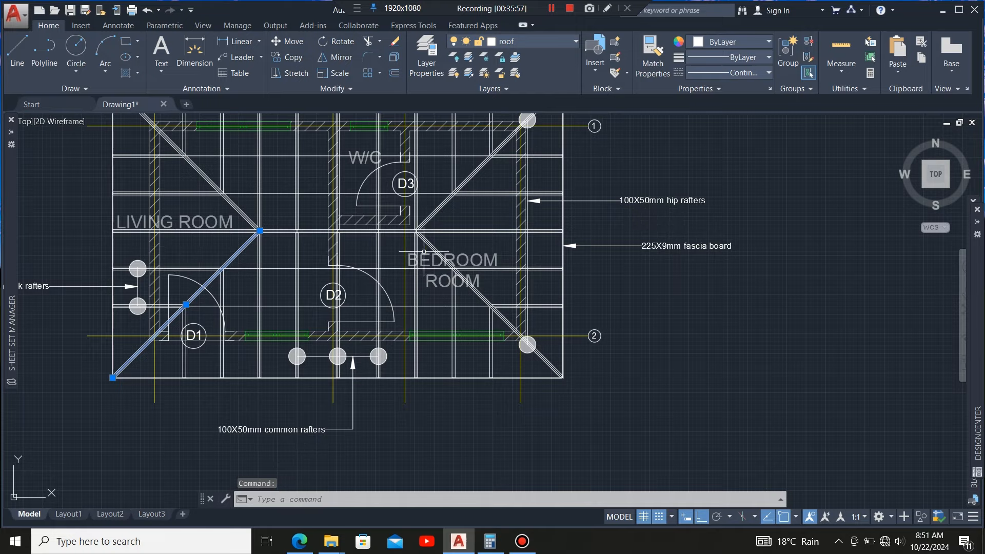
pyautogui.scroll(6, 424, 252)
pyautogui.click(320, 270)
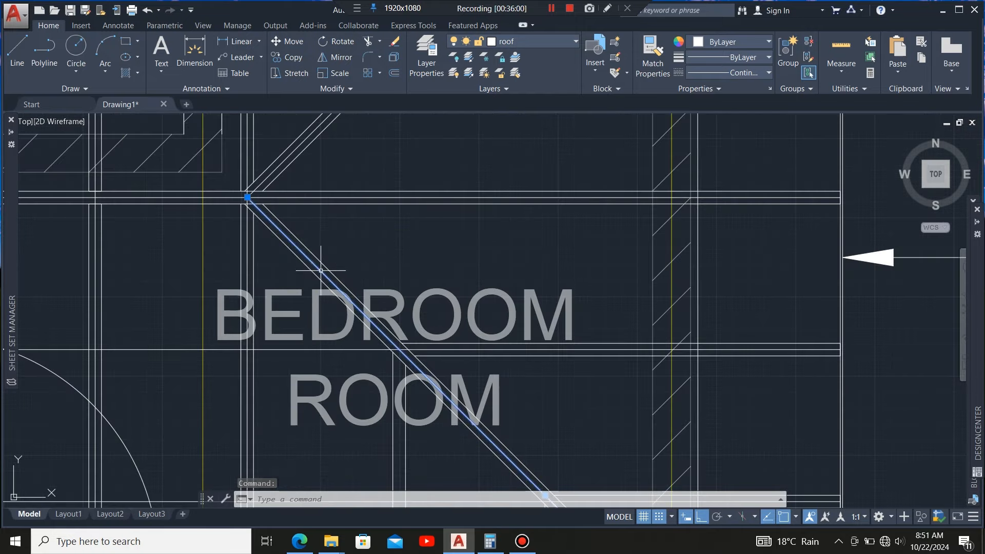
pyautogui.scroll(-5, 468, 210)
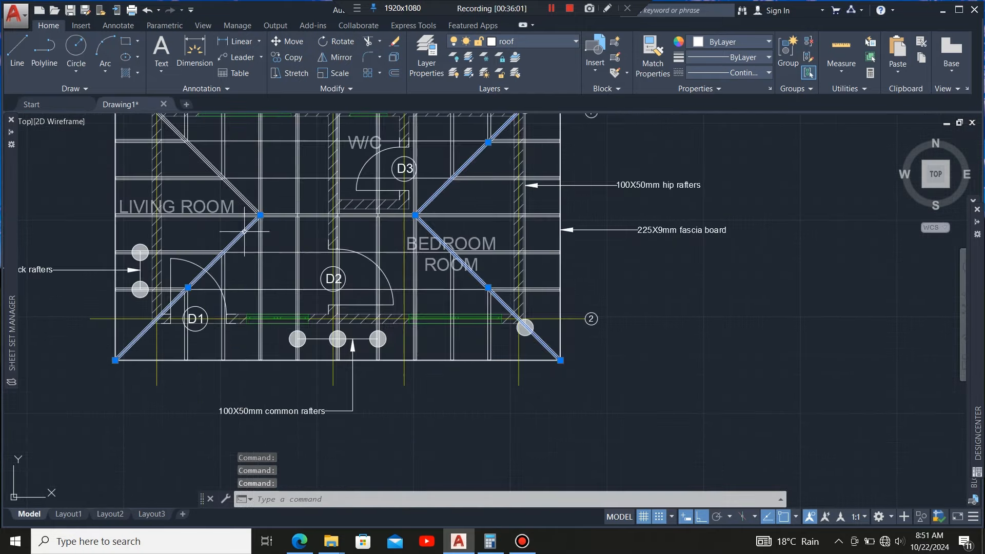
pyautogui.scroll(5, 260, 210)
pyautogui.scroll(-5, 263, 279)
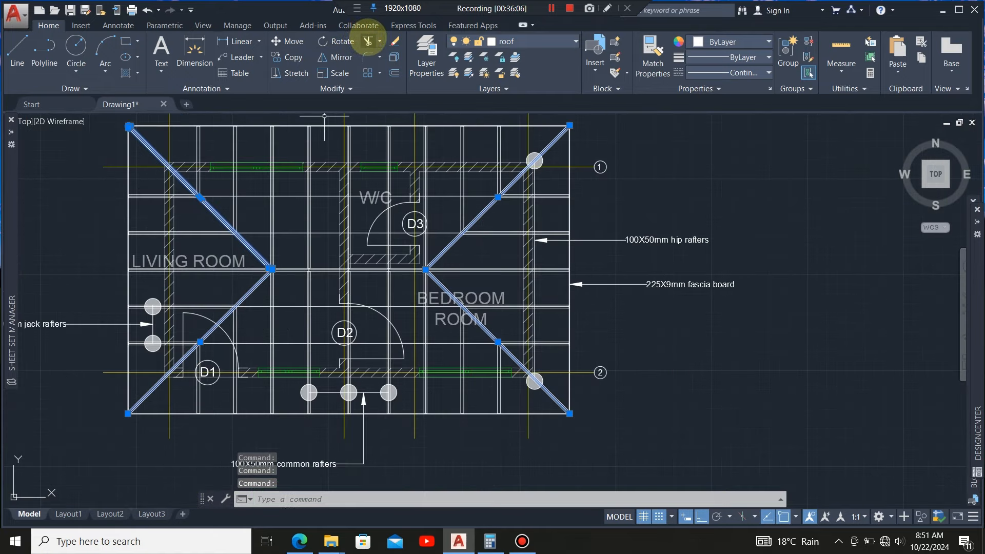
pyautogui.click(368, 41)
pyautogui.click(326, 220)
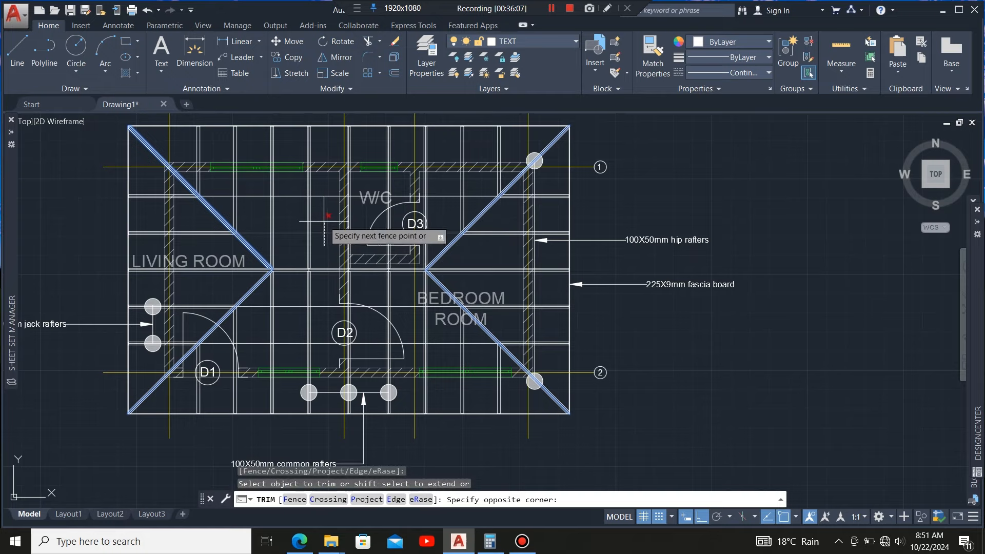
pyautogui.click(326, 219)
# - Trim the horizontal lines that cross the common rafters below the ridge, between the two lower hip rafters
pyautogui.scroll(-3, 308, 215)
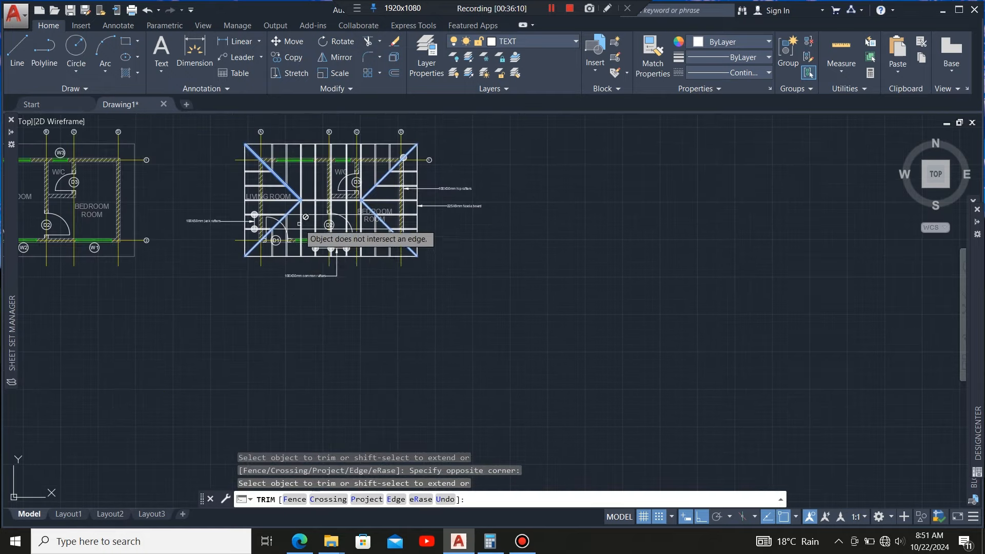
pyautogui.scroll(3, 300, 225)
pyautogui.click(330, 254)
pyautogui.click(322, 158)
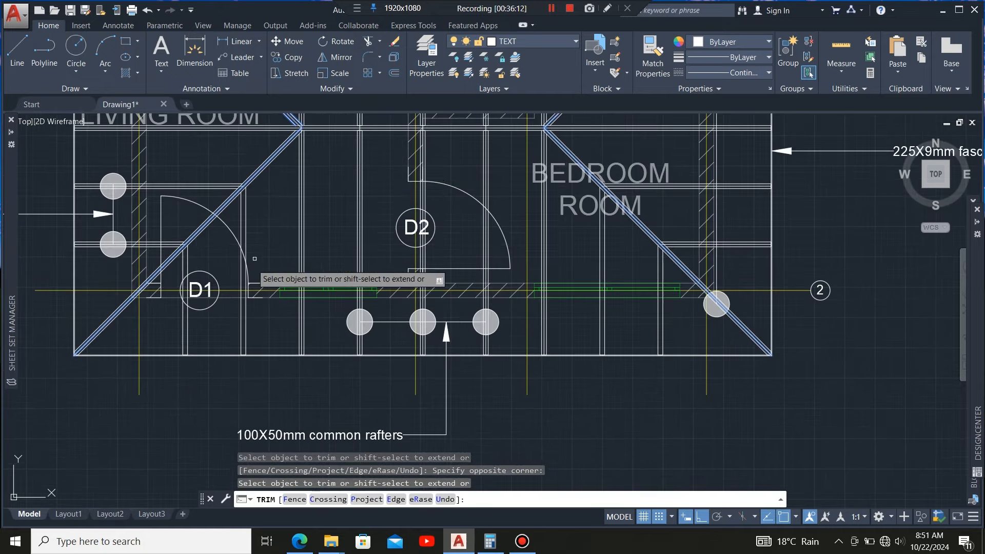
pyautogui.scroll(-3, 255, 259)
pyautogui.scroll(2, 308, 311)
pyautogui.press('Escape')
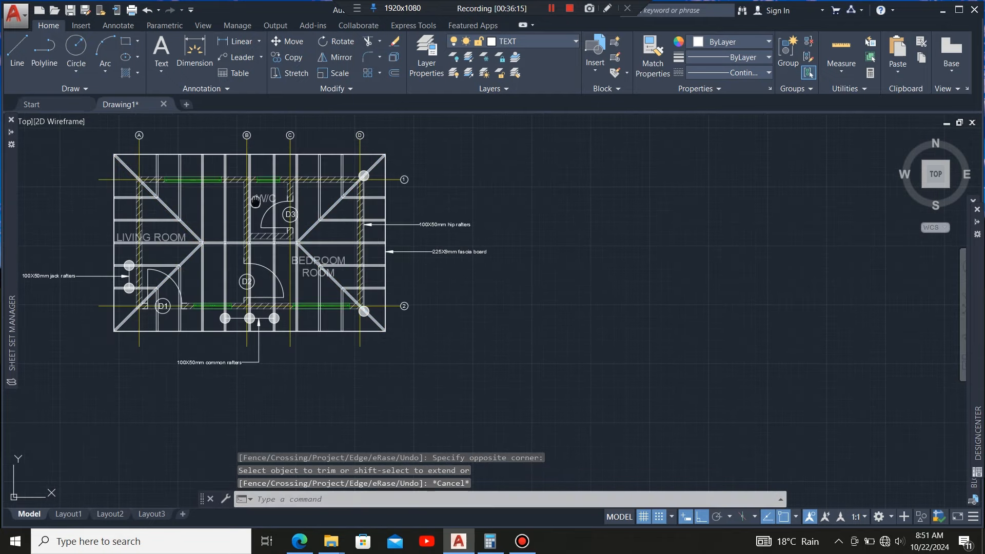
# - Examine the annotated roof framing plan, checking its trimmed rafters, circle markers and leader labels
pyautogui.moveTo(255, 201); pyautogui.dragTo(320, 235, button='middle')
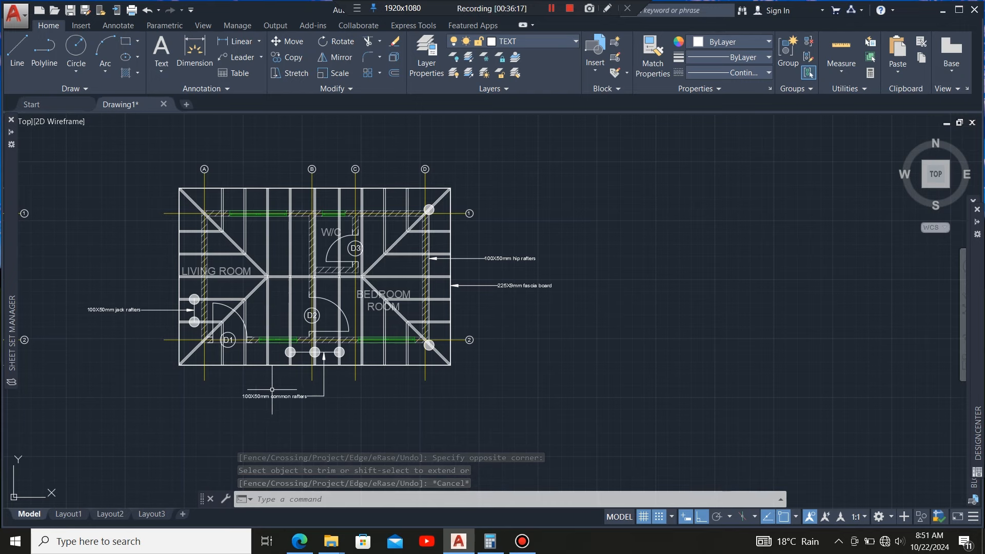
pyautogui.scroll(-1, 447, 341)
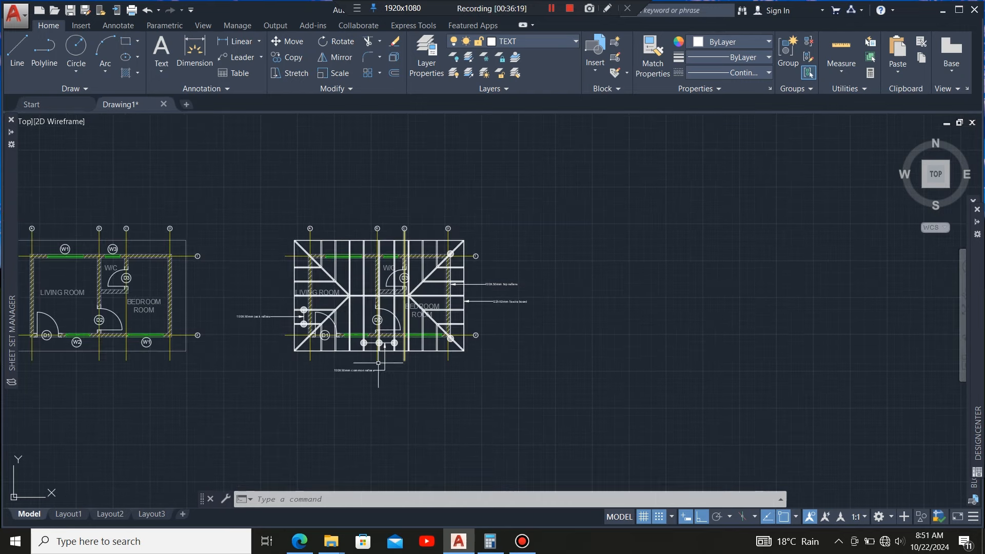
pyautogui.scroll(1, 296, 365)
pyautogui.scroll(-2, 448, 334)
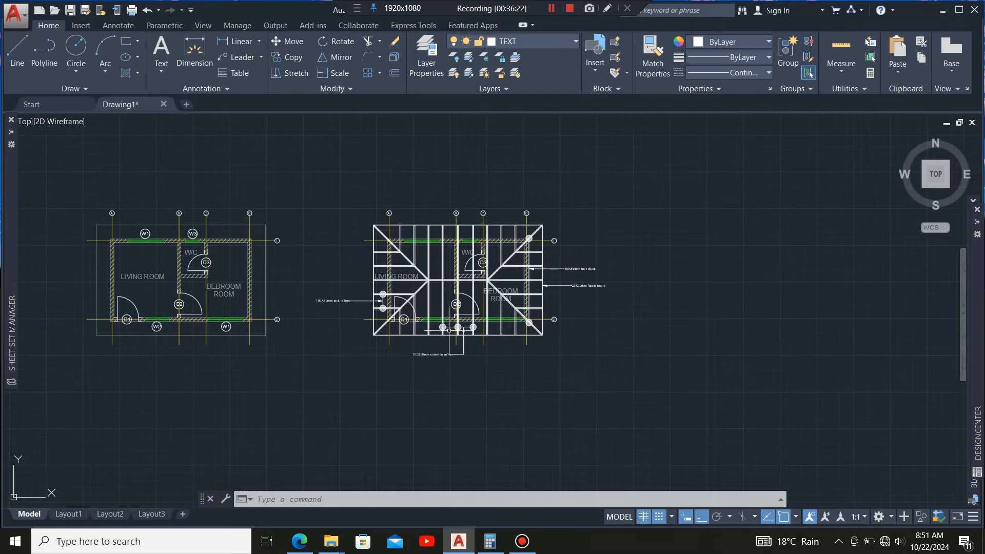
pyautogui.scroll(2, 449, 331)
pyautogui.scroll(2, 545, 261)
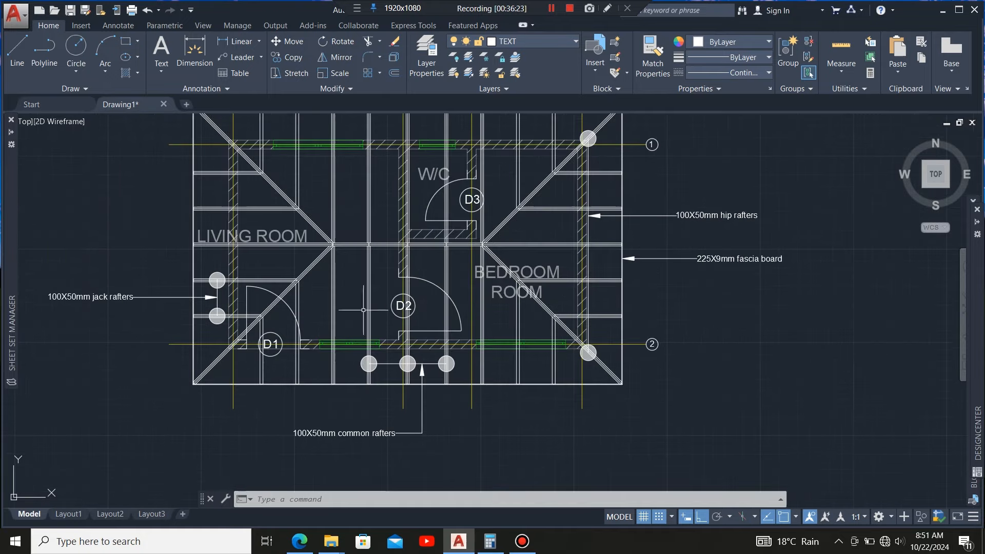
pyautogui.scroll(-2, 307, 298)
pyautogui.scroll(2, 321, 288)
pyautogui.scroll(-2, 381, 287)
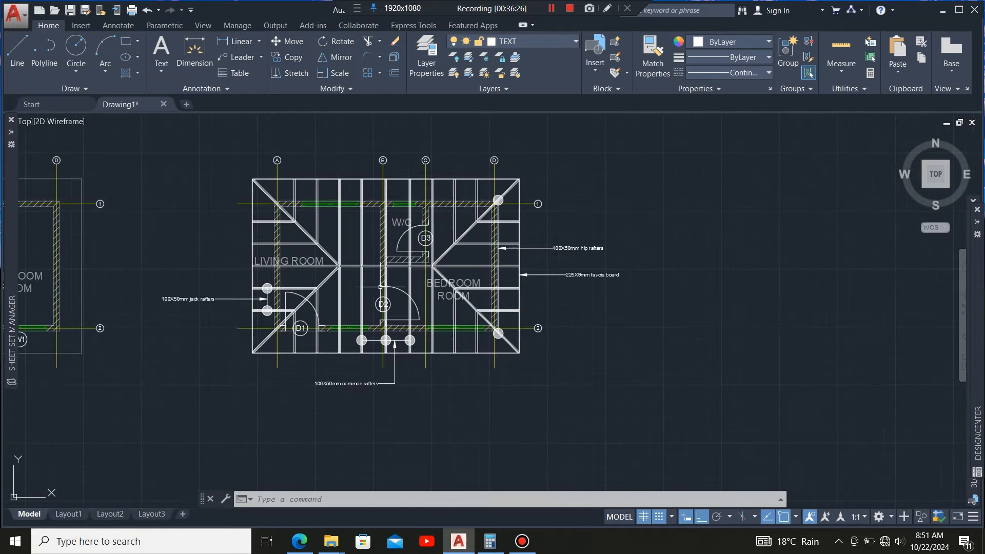
pyautogui.scroll(2, 297, 261)
pyautogui.scroll(-2, 366, 276)
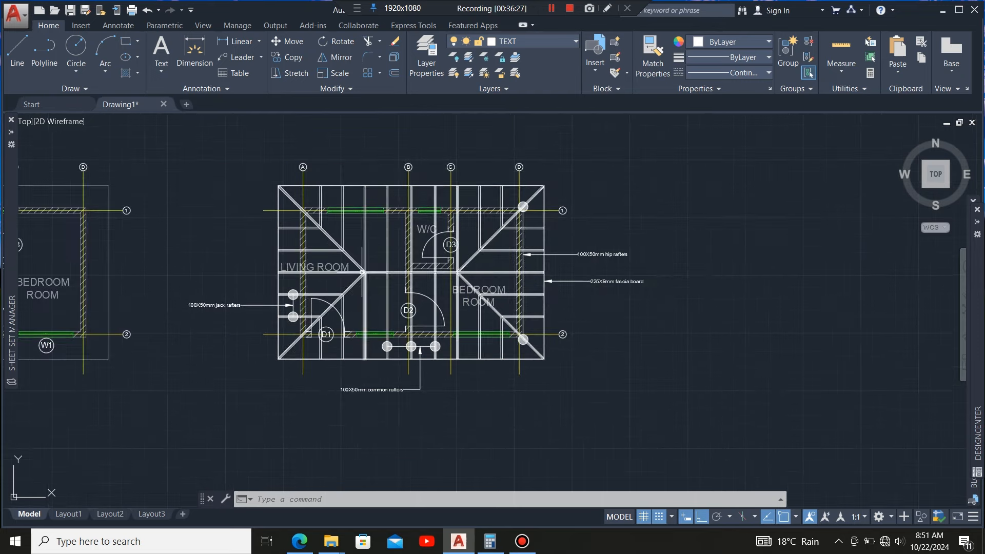
pyautogui.scroll(2, 361, 242)
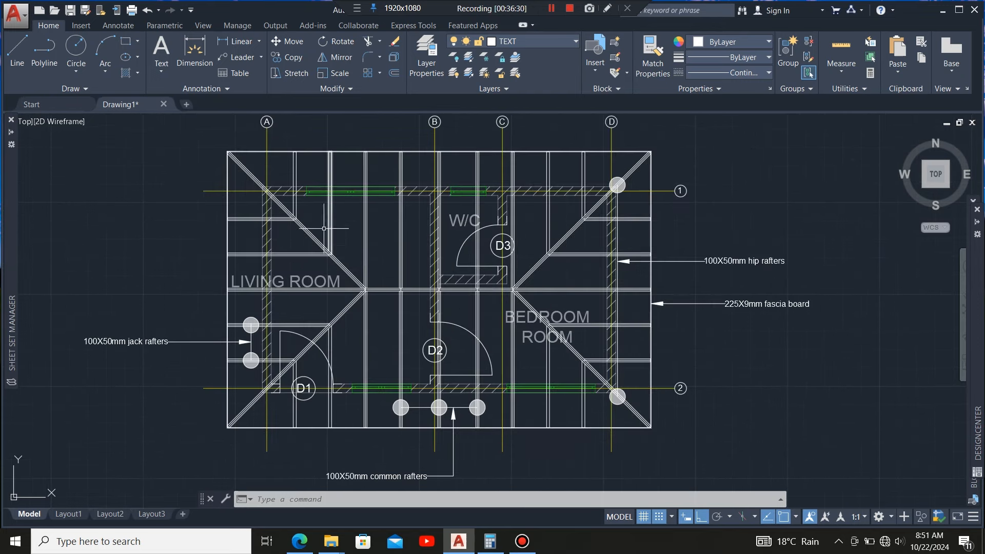
pyautogui.scroll(-2, 274, 255)
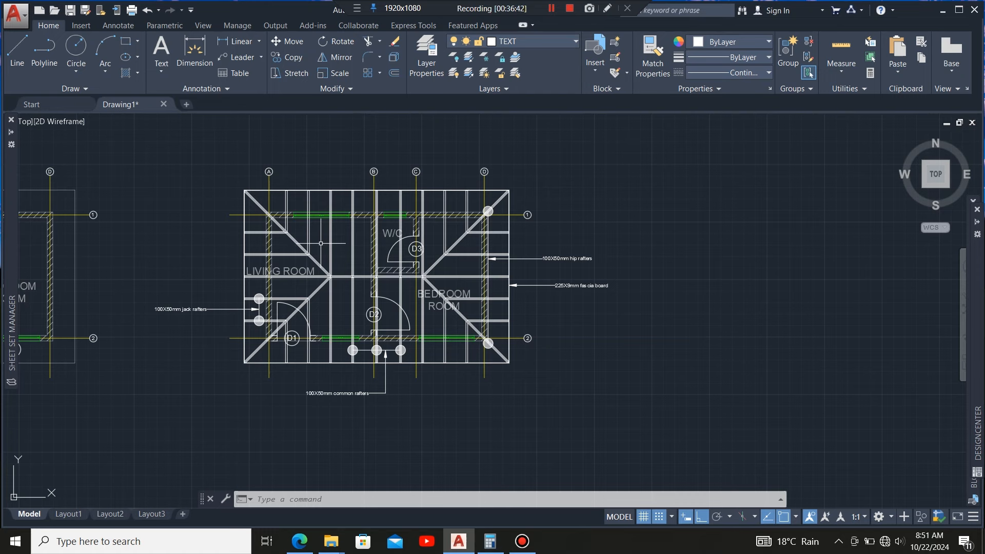
pyautogui.scroll(2, 344, 282)
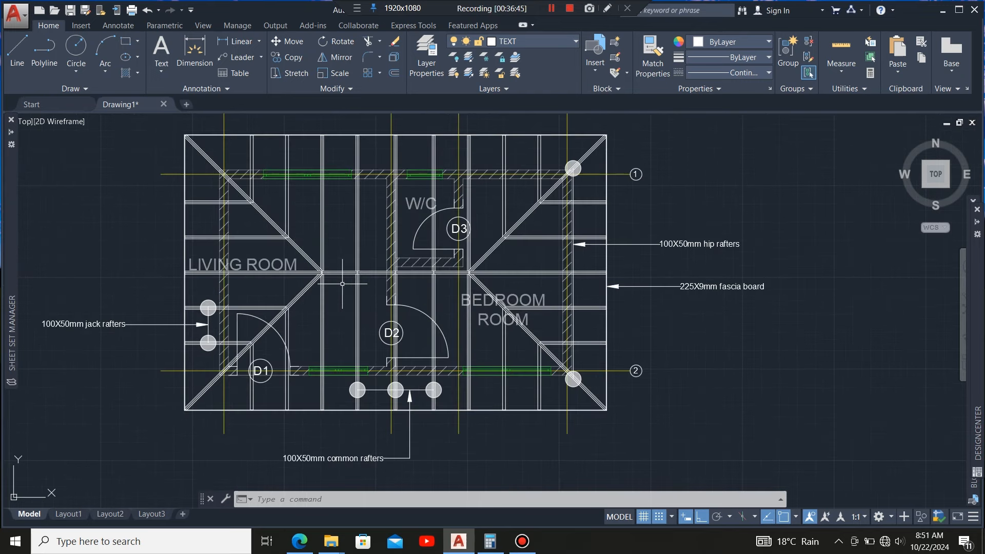
pyautogui.scroll(-2, 294, 287)
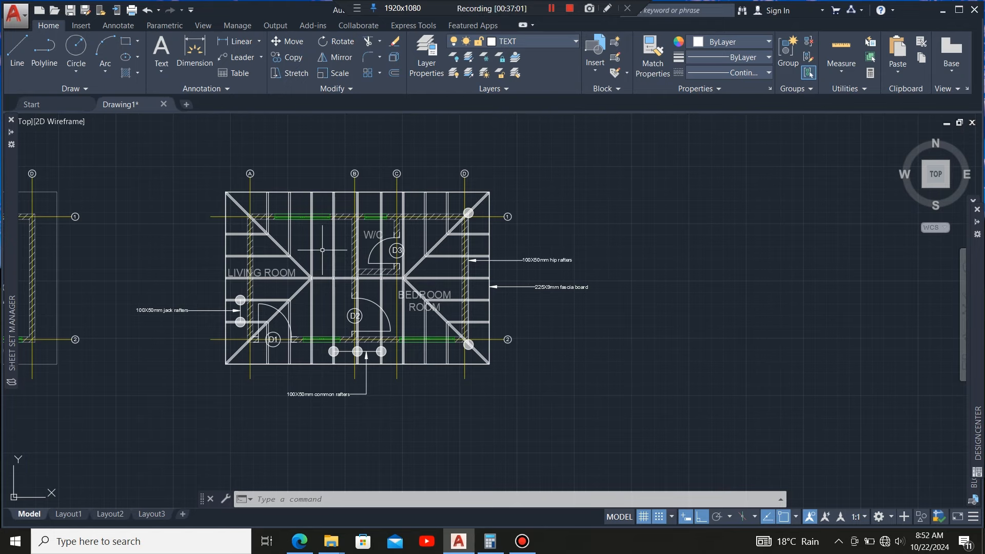
pyautogui.scroll(2, 321, 283)
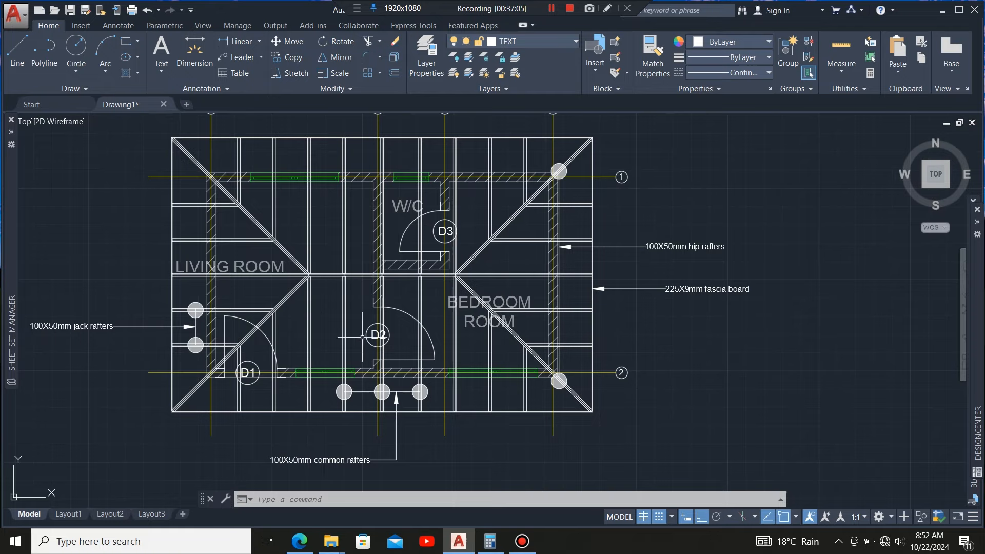
pyautogui.scroll(-2, 377, 339)
pyautogui.scroll(2, 362, 285)
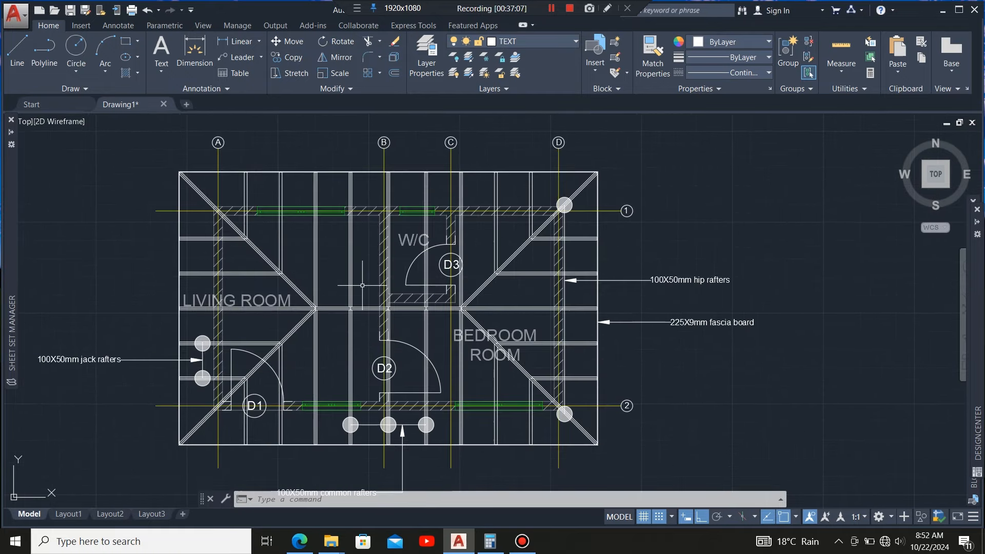